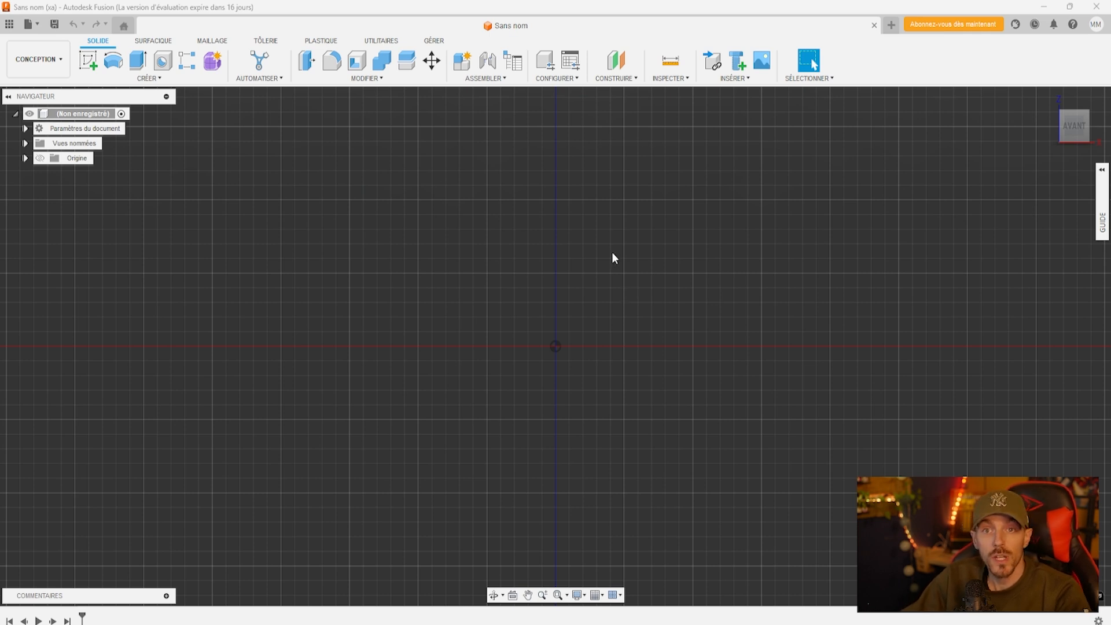
Insert the lure image 201678-5 from the computer's Downloads folder as a canvas on the front origin plane
click(743, 81)
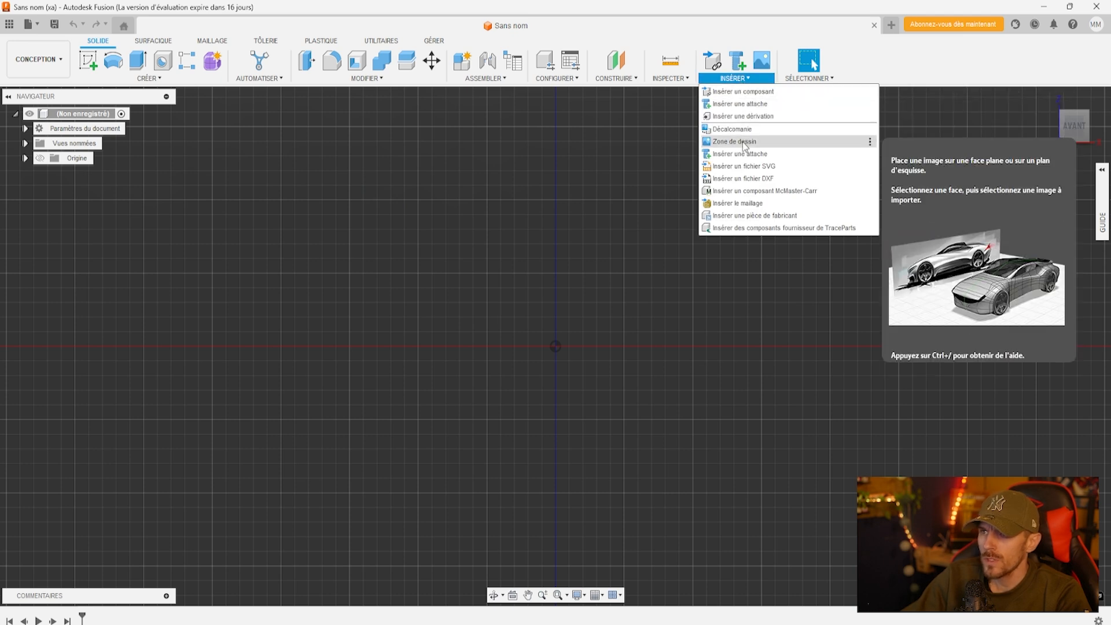
click(747, 91)
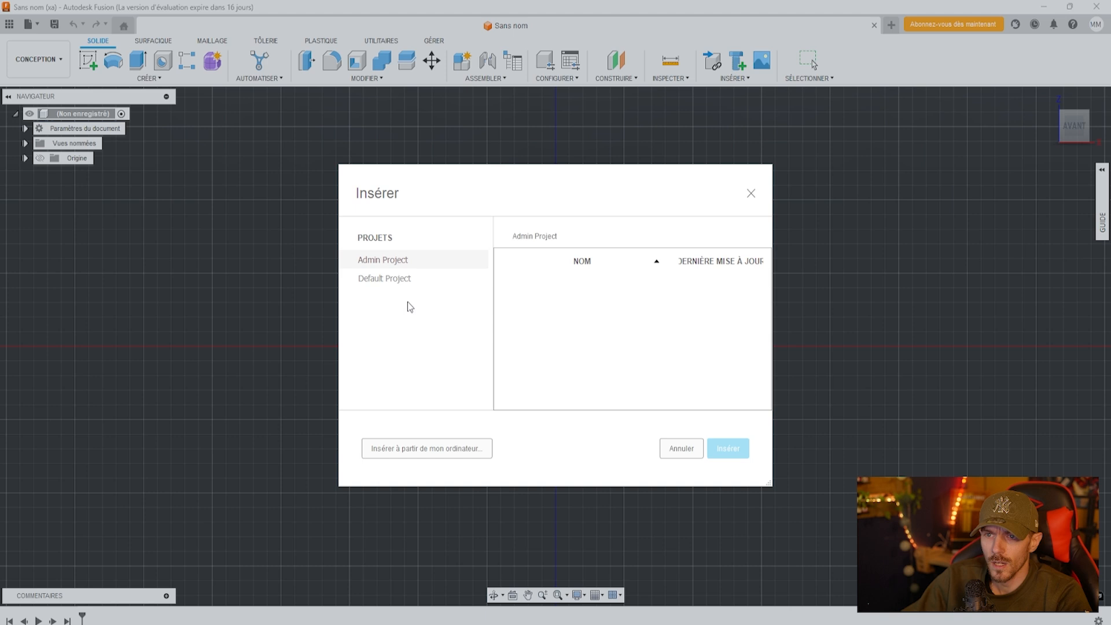
click(423, 450)
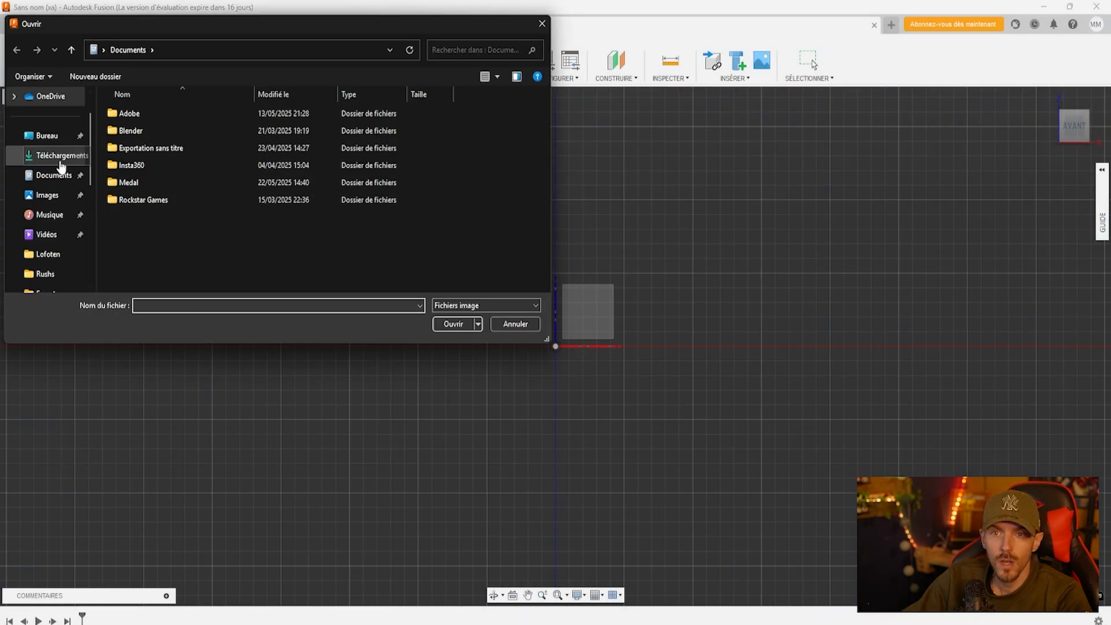
click(55, 156)
click(159, 149)
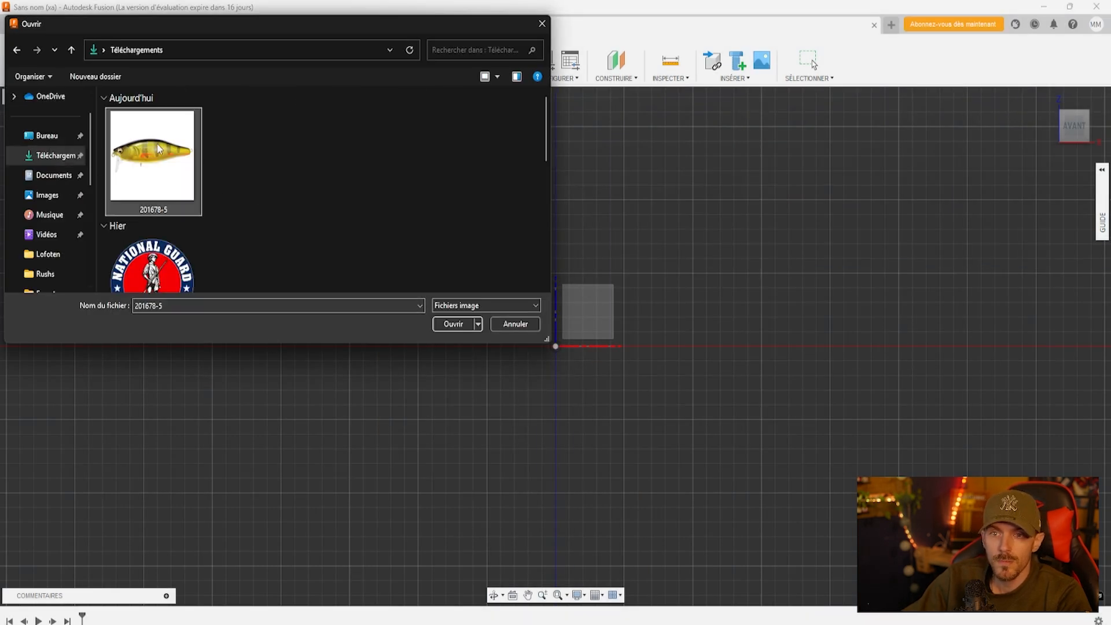
click(458, 323)
click(575, 323)
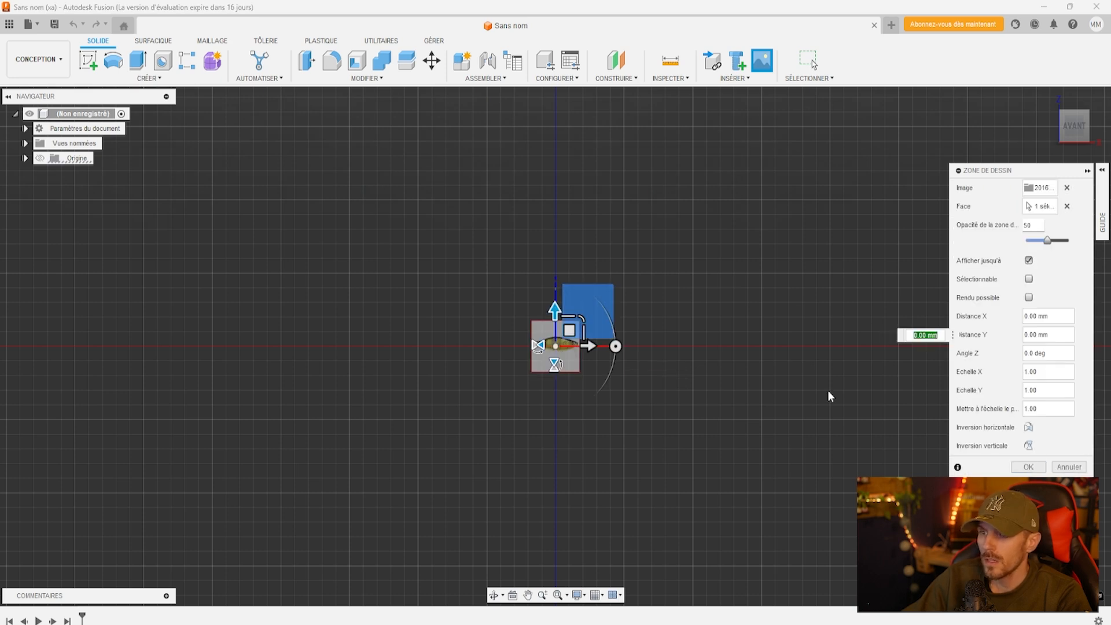
Scale the canvas image uniformly by about 3.55 and flip it horizontally so the lure's head faces left
drag(570, 330, 715, 257)
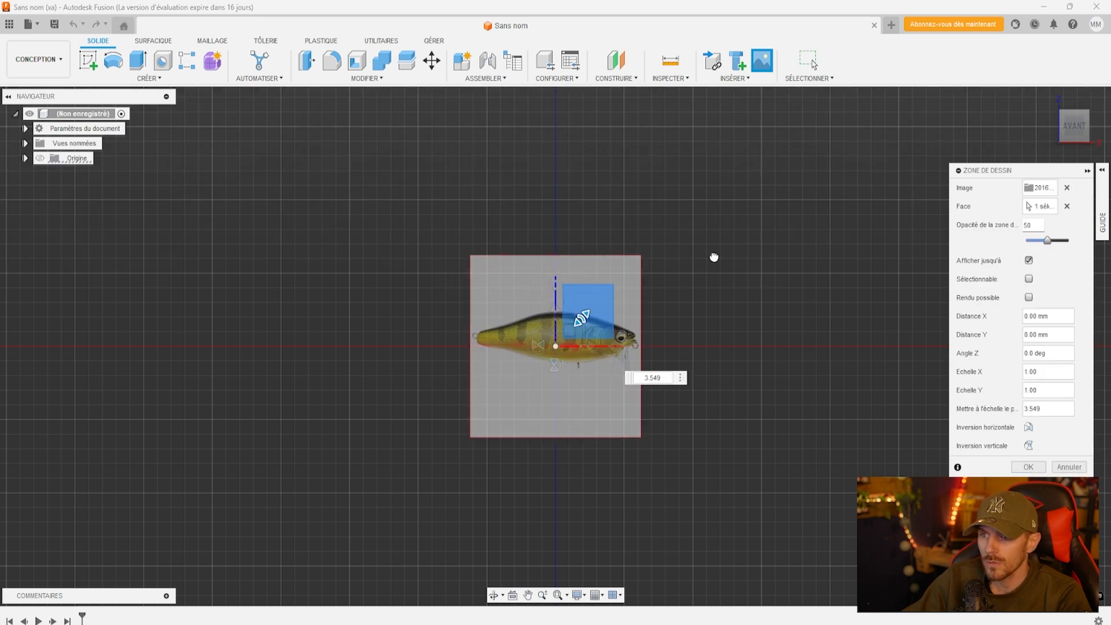
click(537, 346)
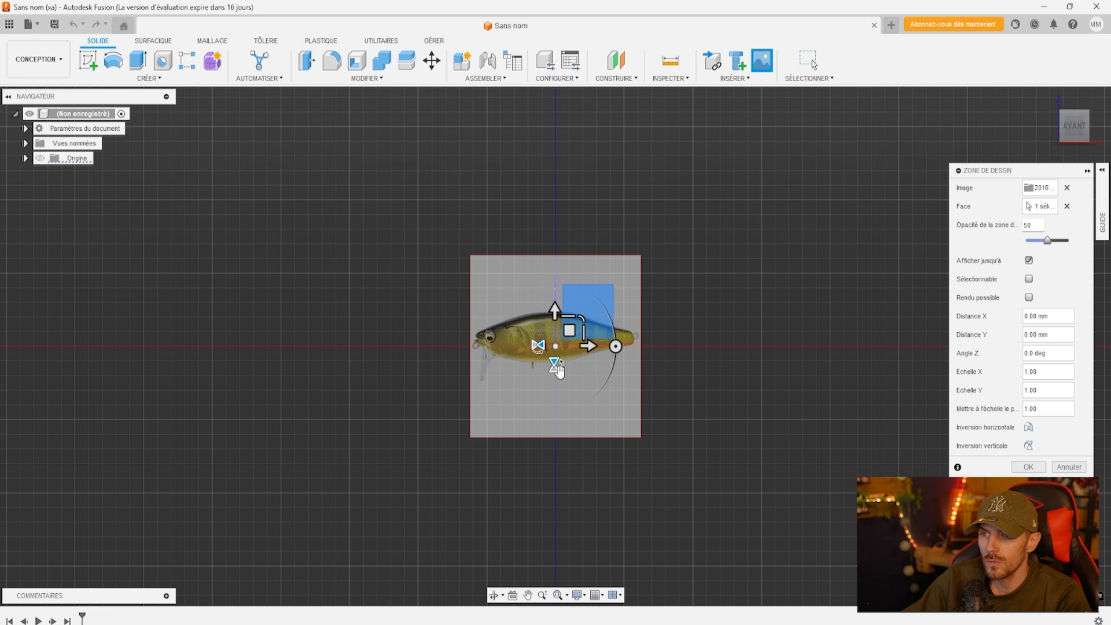
click(1028, 468)
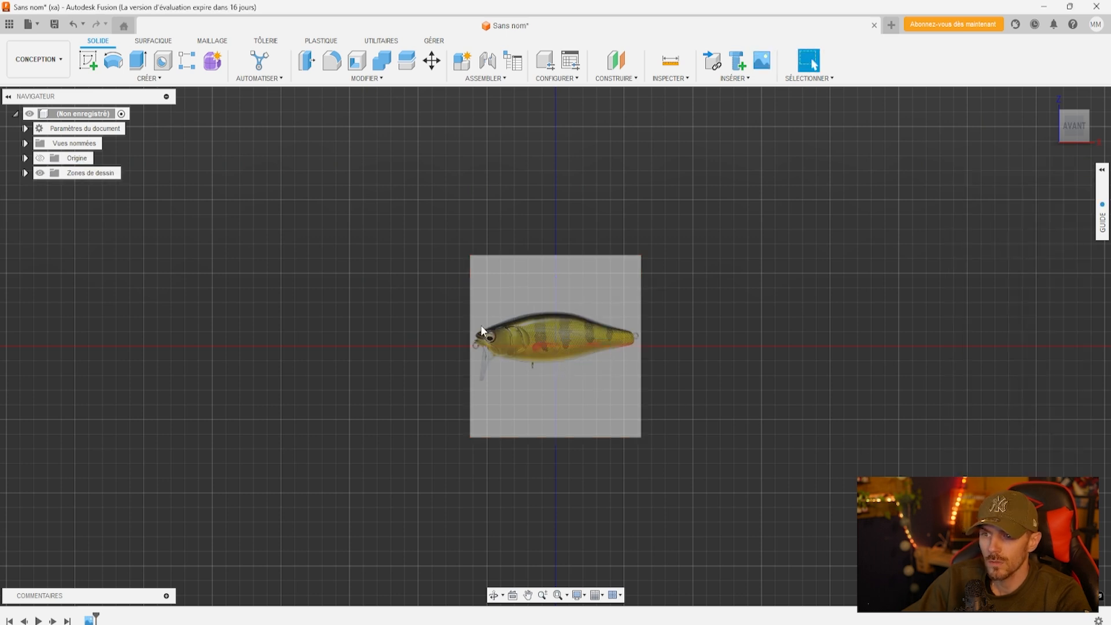
Calibrate the canvas 201678-5 by setting the distance from the lure's nose to its tail end to 120 mm
click(24, 173)
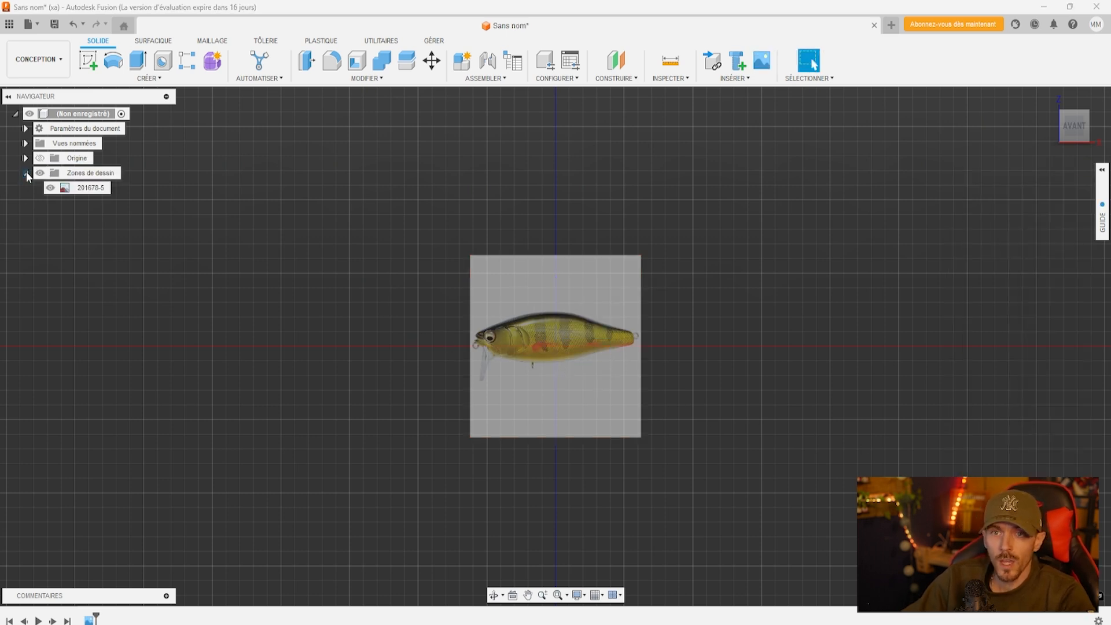
click(86, 187)
right_click(84, 188)
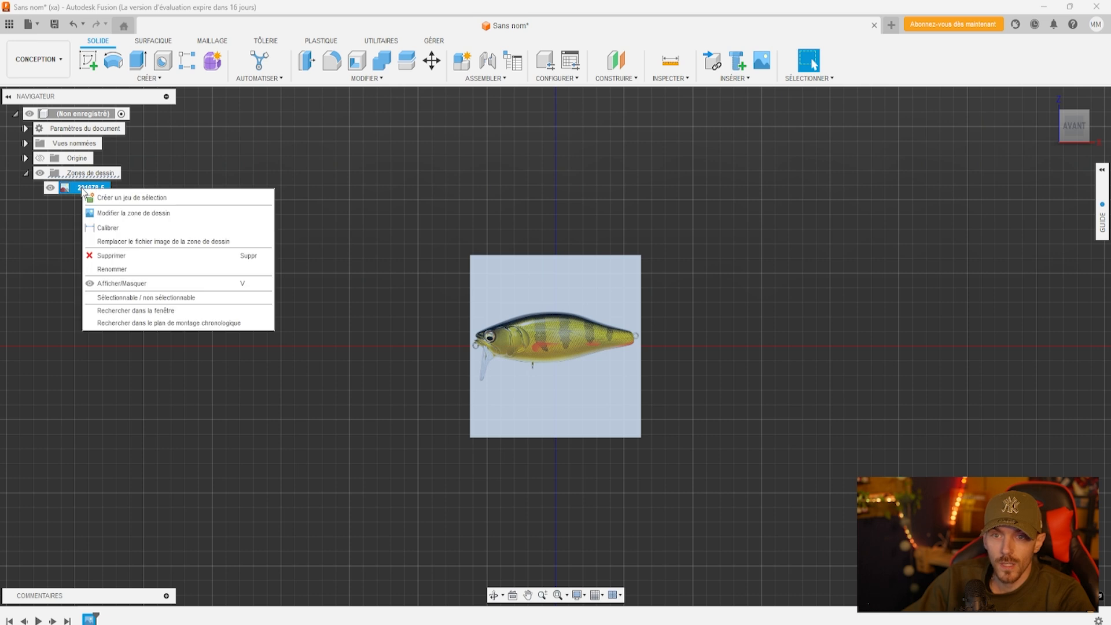
click(108, 228)
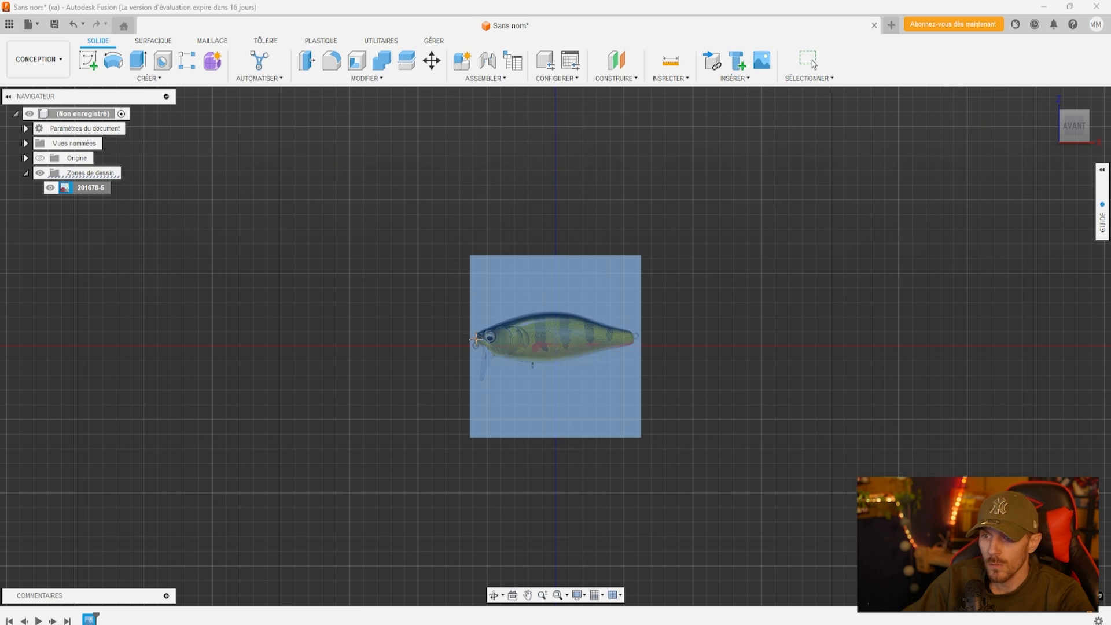
scroll(474, 341, up, 5)
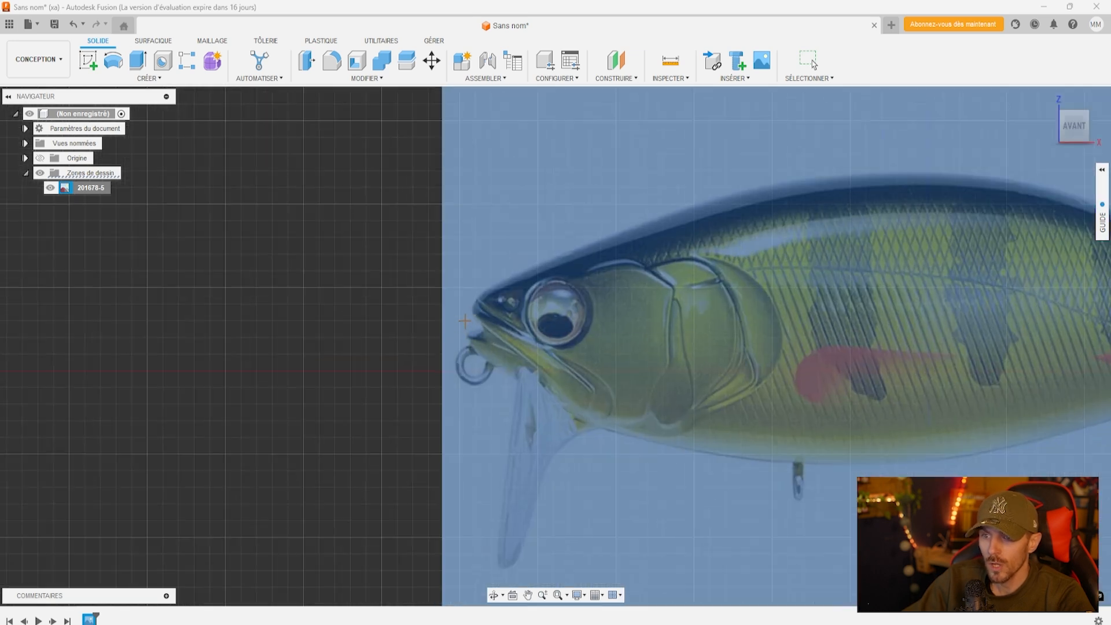
click(466, 320)
scroll(582, 327, down, 4)
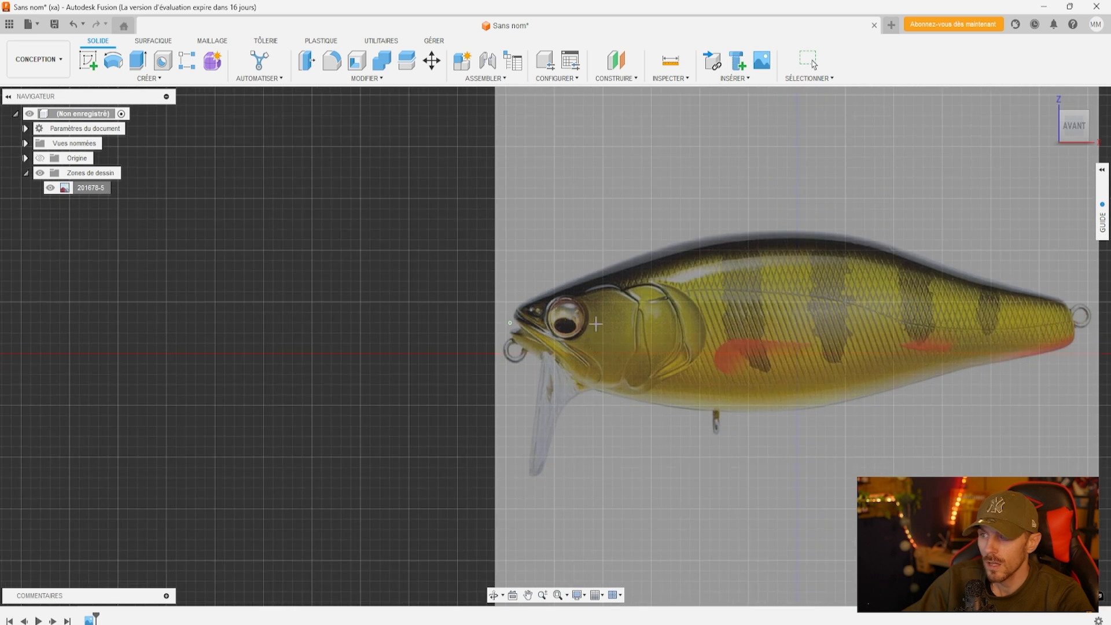
scroll(1009, 311, down, 2)
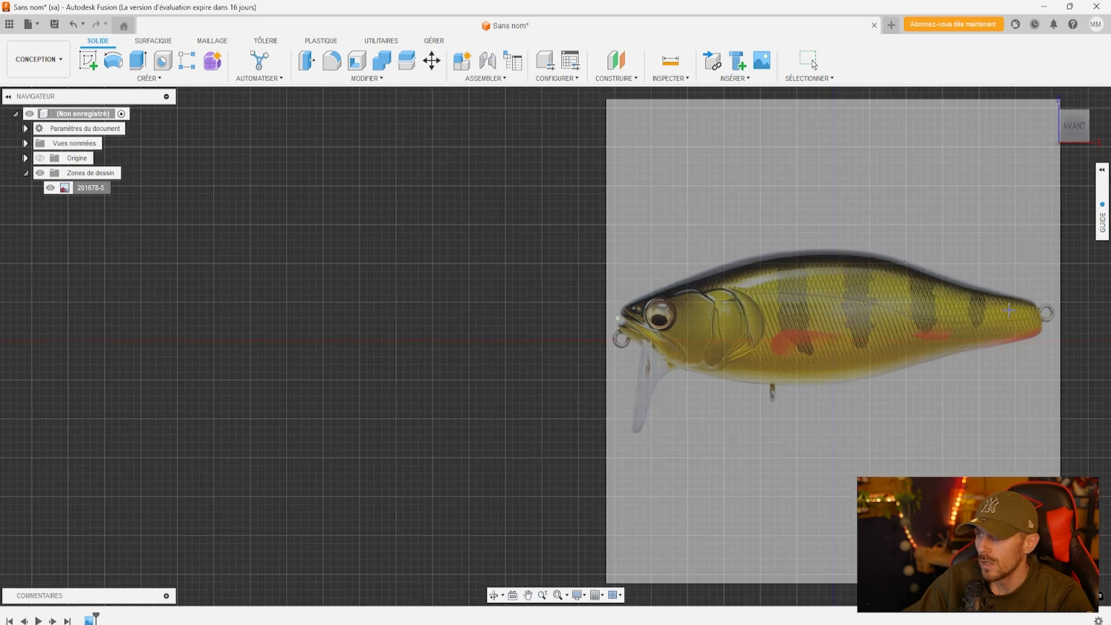
click(1045, 314)
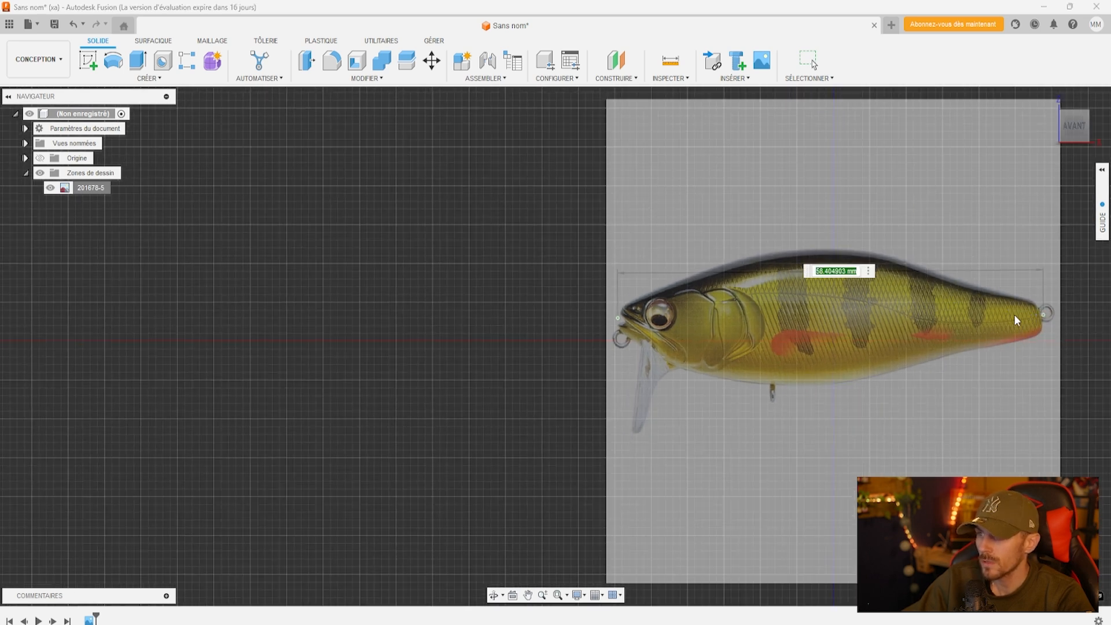
text(120)
key(Return)
Edit the canvas position, moving it about 5.52 mm down and 60.257 mm right so the lure's nose sits at the origin
scroll(692, 335, up, 3)
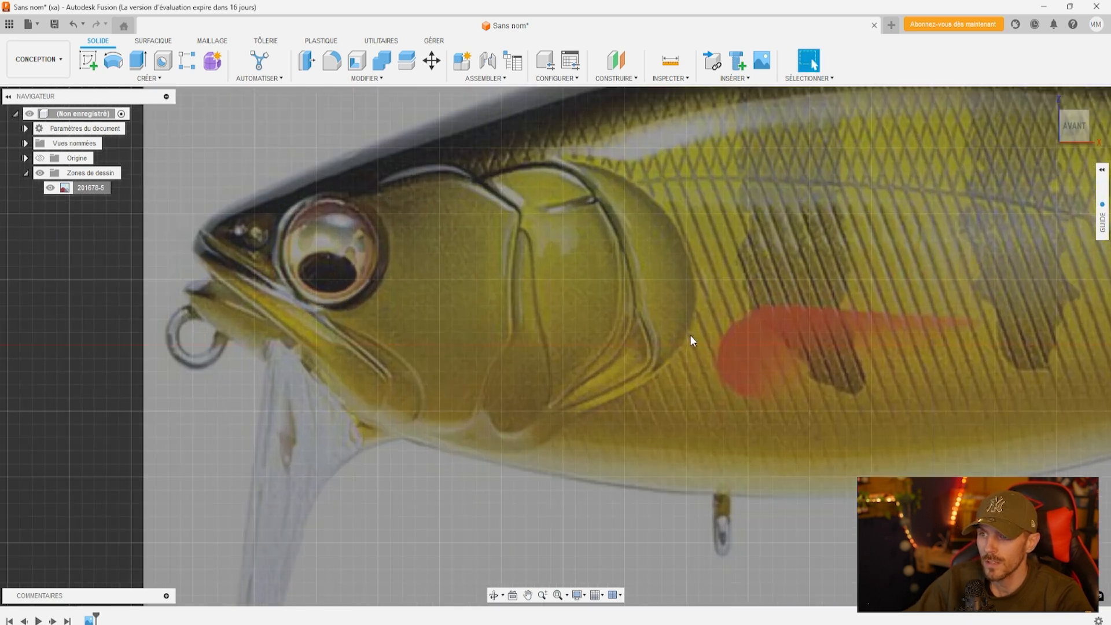
scroll(691, 337, down, 5)
middle_drag(728, 383, 603, 361)
scroll(551, 356, down, 1)
scroll(551, 356, up, 2)
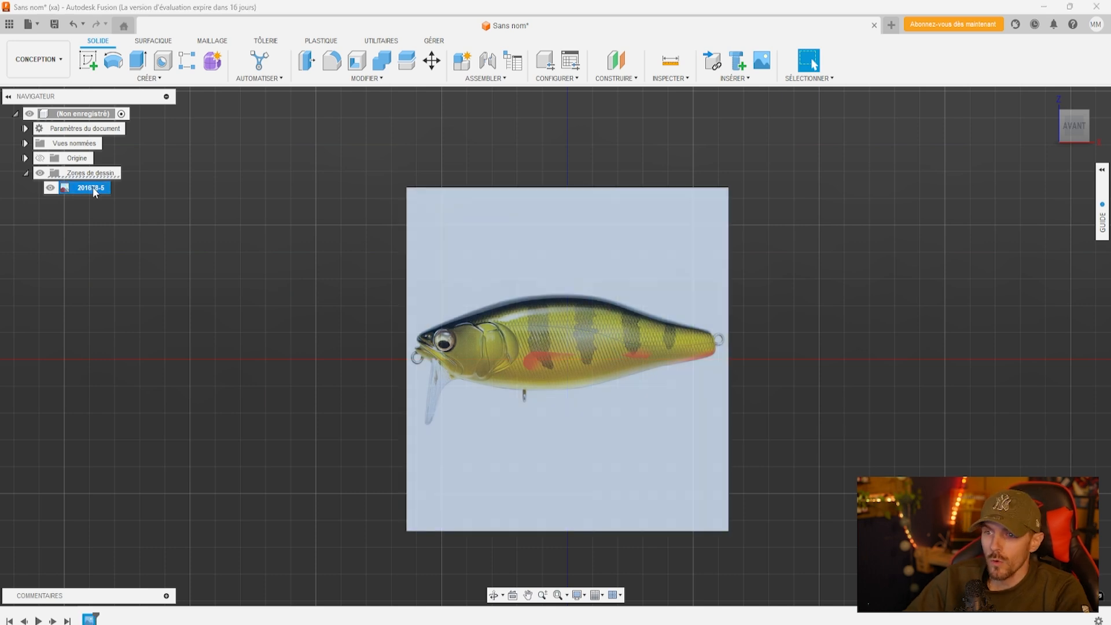
right_click(93, 187)
click(135, 214)
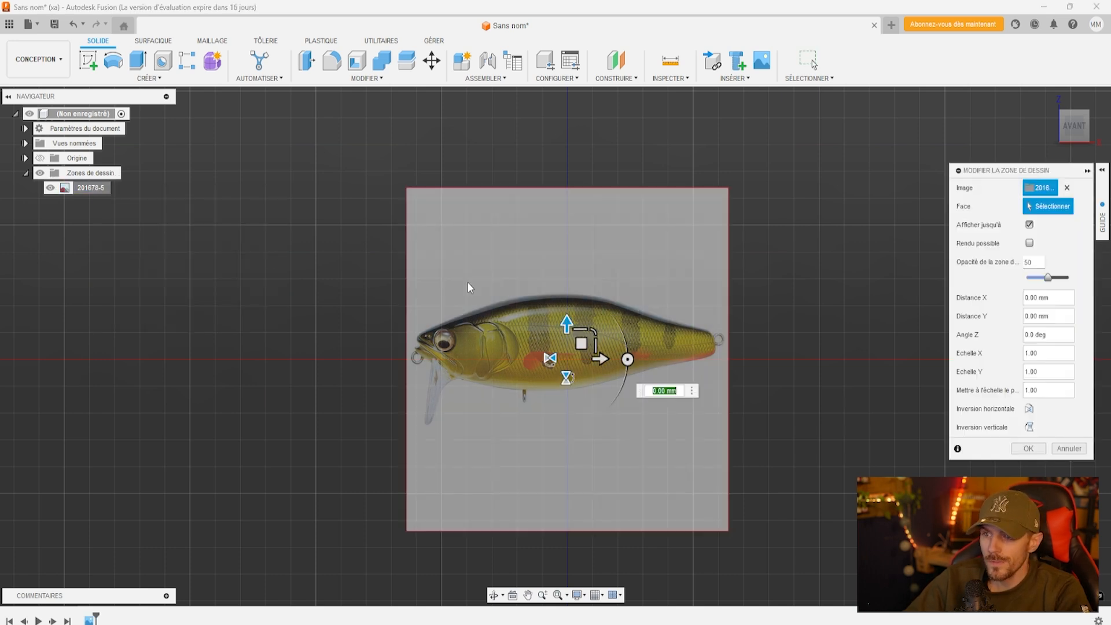
drag(567, 321, 568, 338)
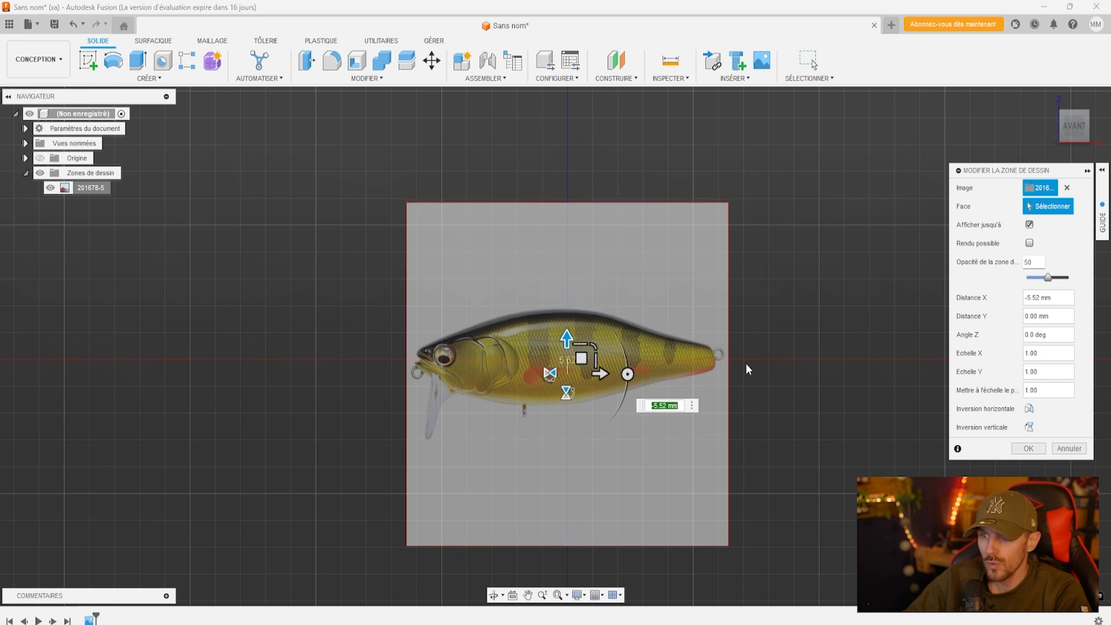
drag(599, 373, 752, 375)
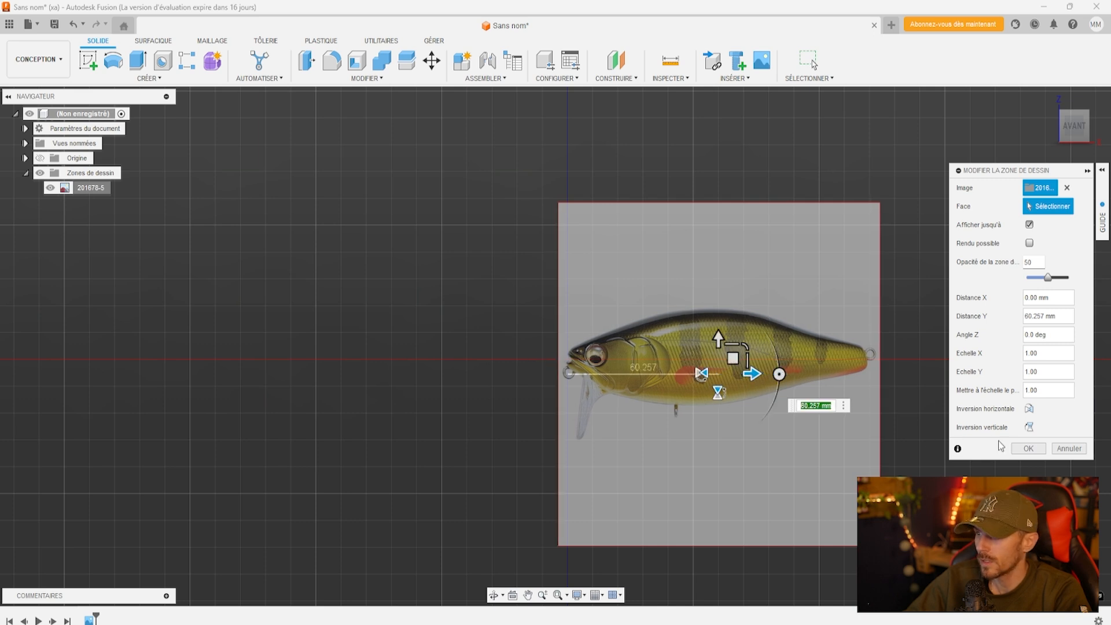
click(1029, 449)
Sketch a horizontal line on the front plane from the origin at the lure's nose to its tail, and finish the sketch
middle_drag(723, 389, 620, 370)
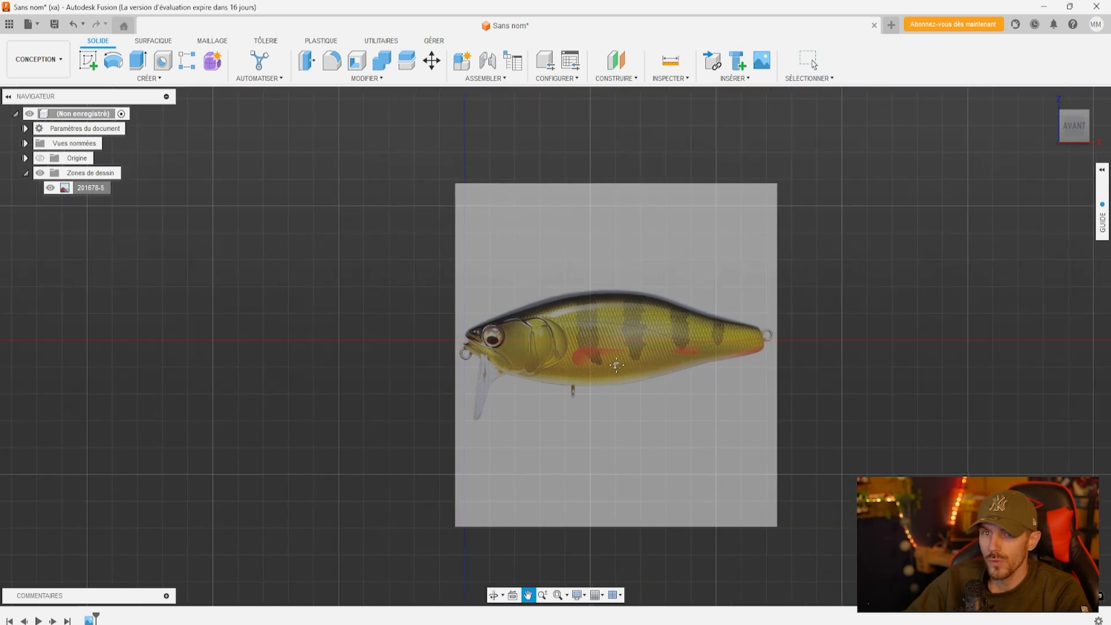
click(92, 66)
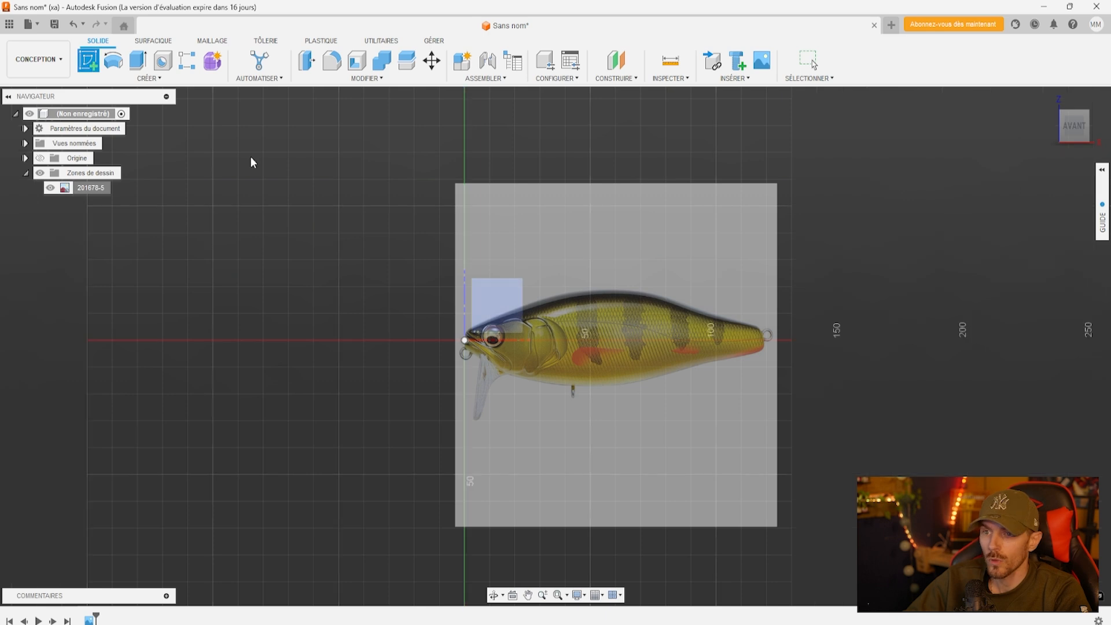
click(501, 311)
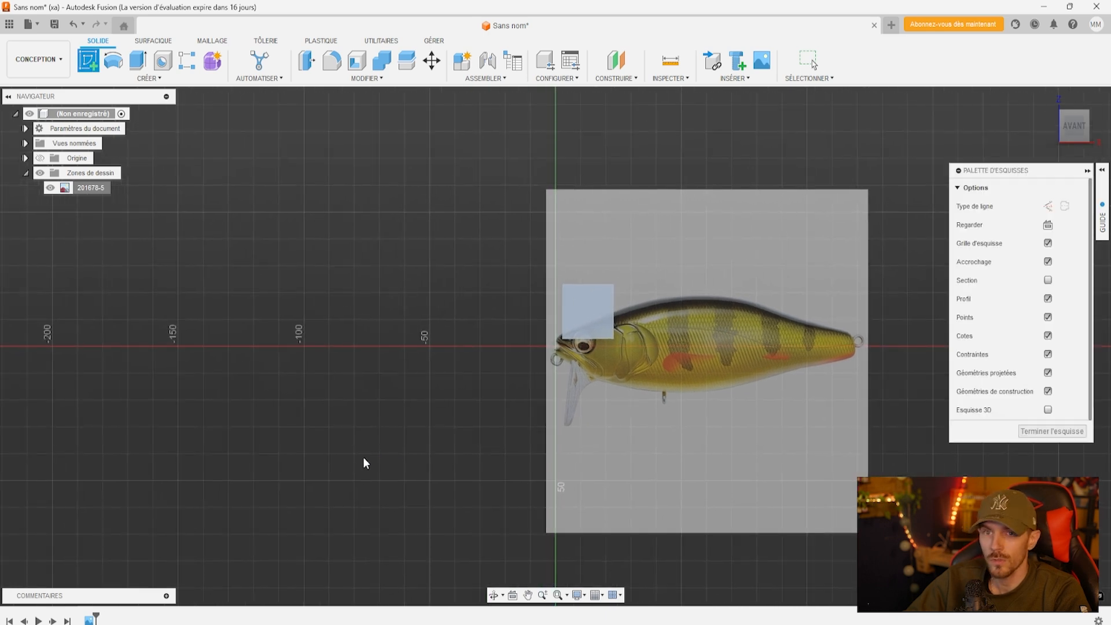
click(87, 62)
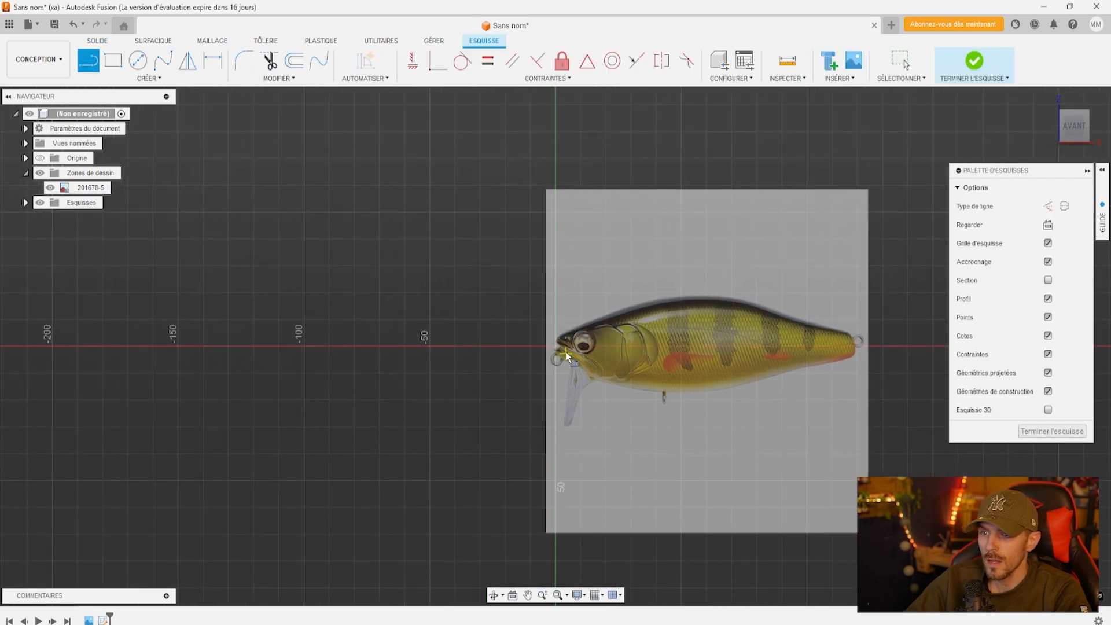
scroll(566, 352, up, 5)
click(545, 350)
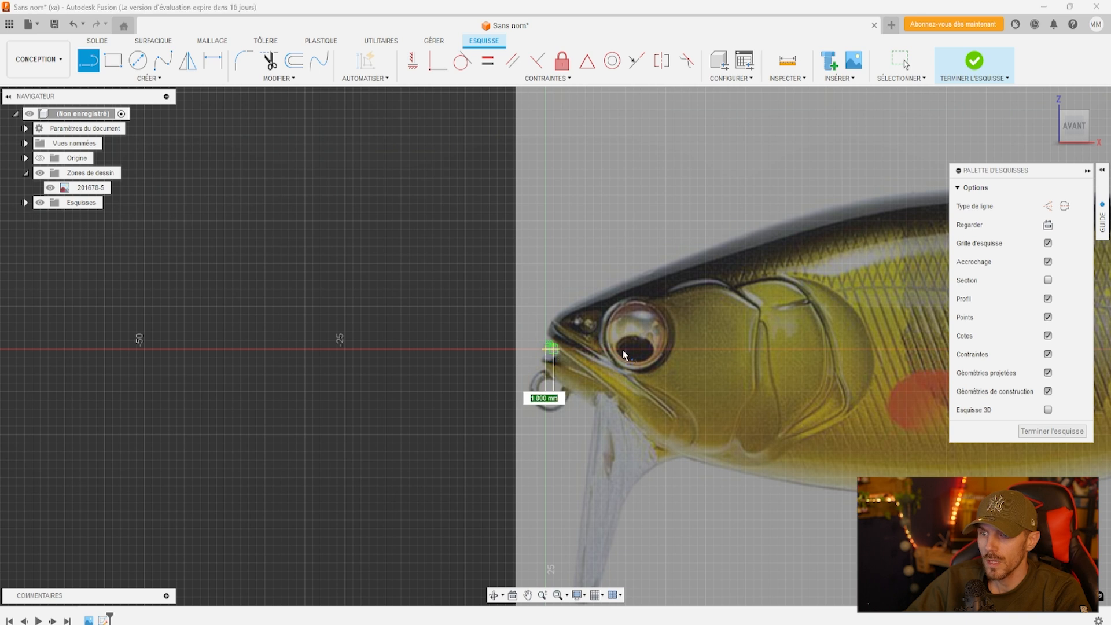
scroll(546, 351, down, 3)
middle_drag(720, 332, 427, 347)
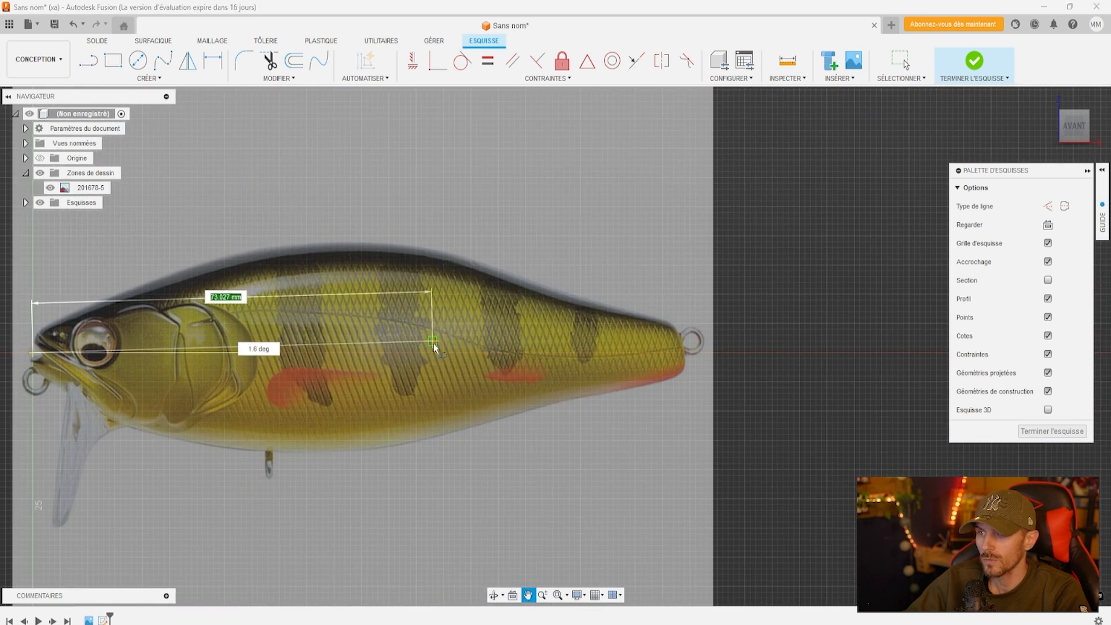
click(689, 352)
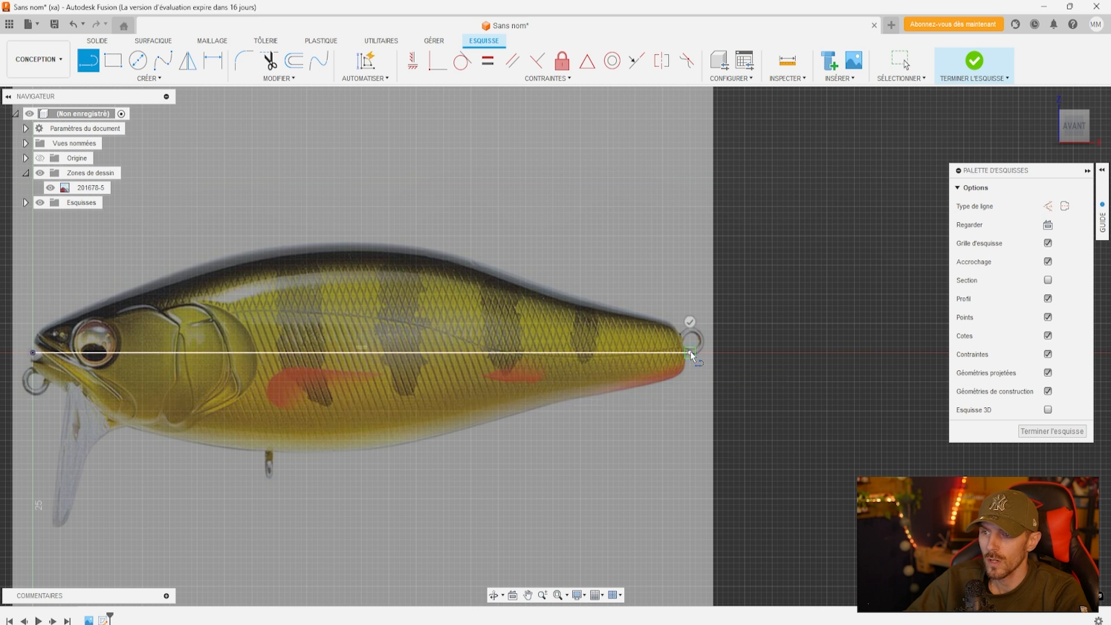
click(690, 322)
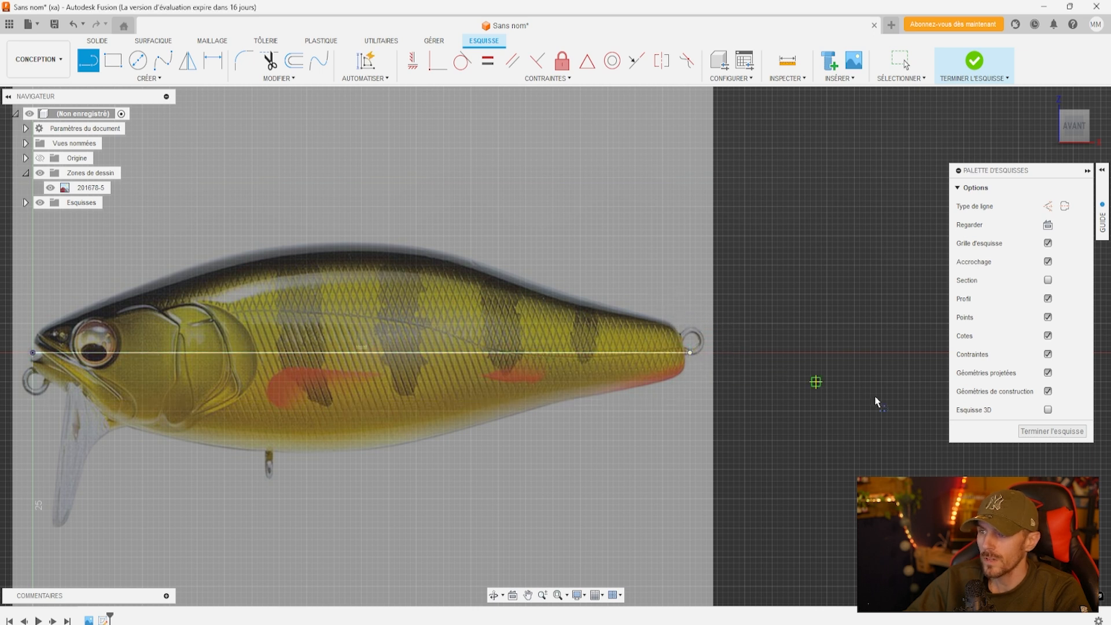
click(1060, 436)
Create a form with a Pipe along the lure's centre line and show it in smooth display mode
scroll(539, 320, down, 4)
click(540, 330)
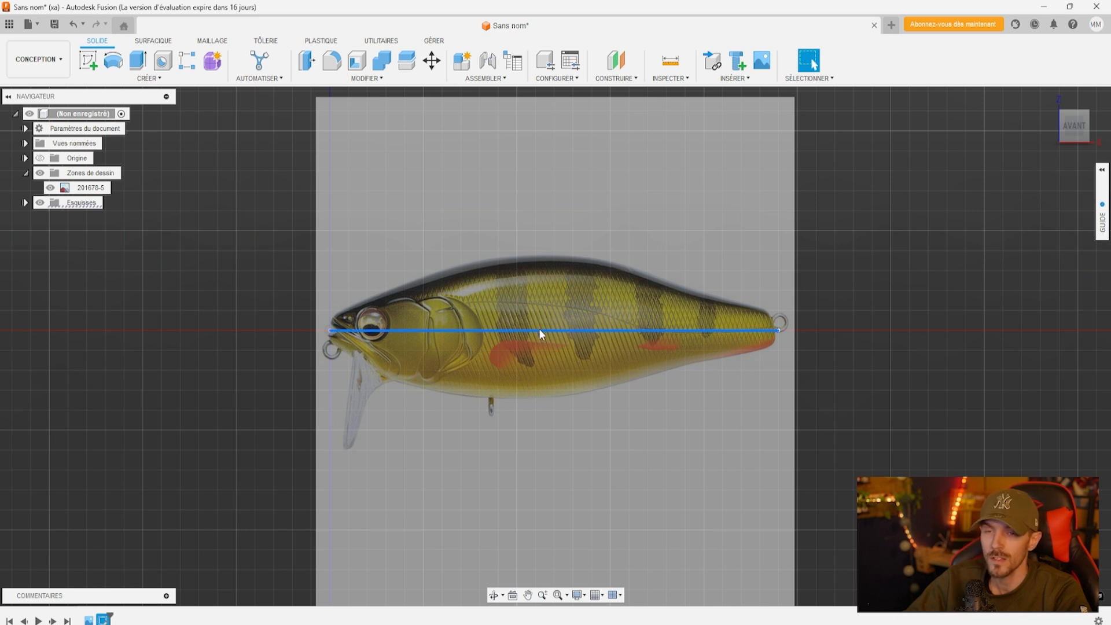
click(212, 61)
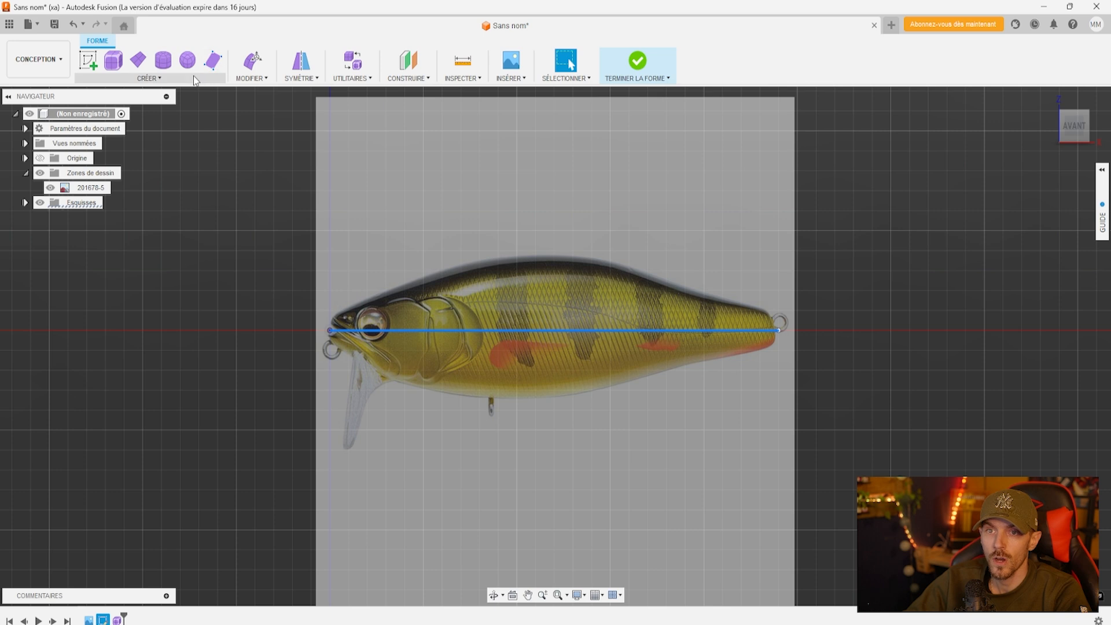
click(157, 78)
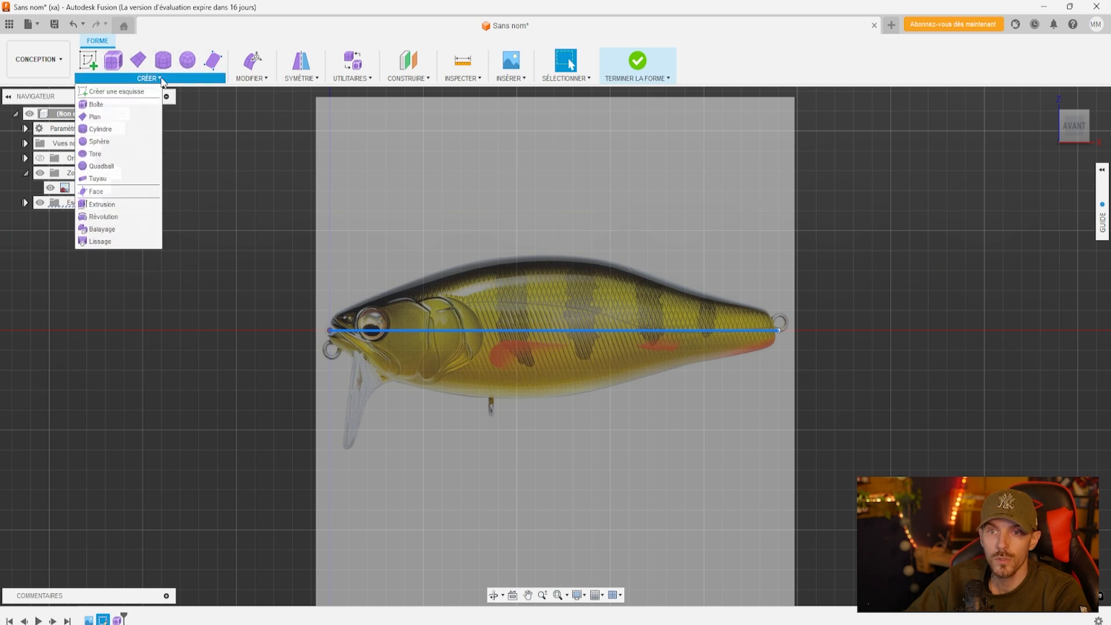
click(98, 179)
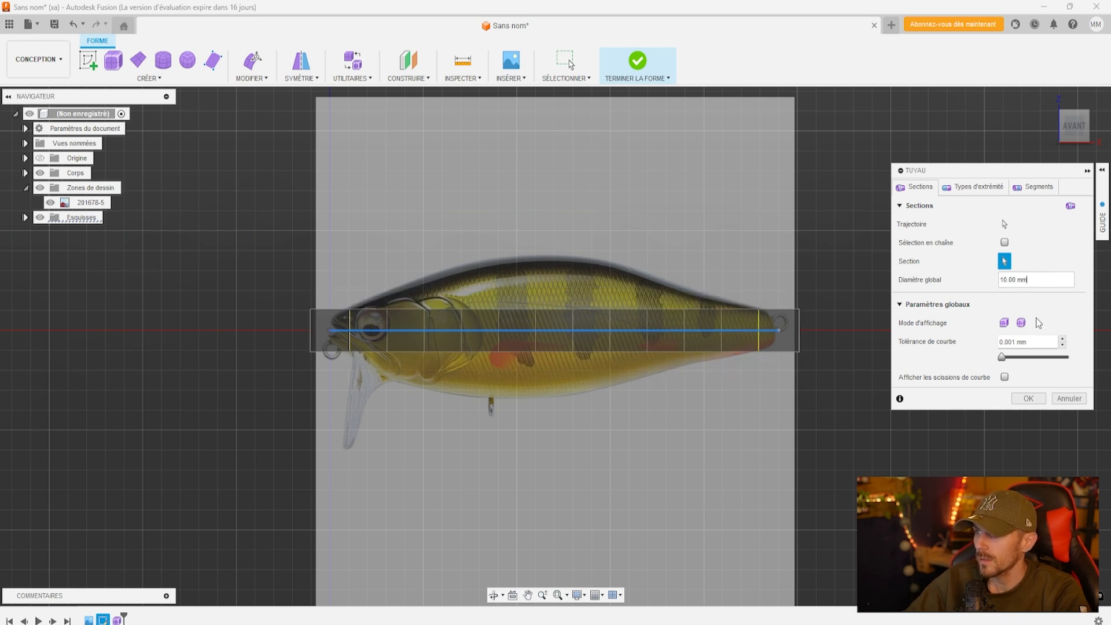
click(1021, 324)
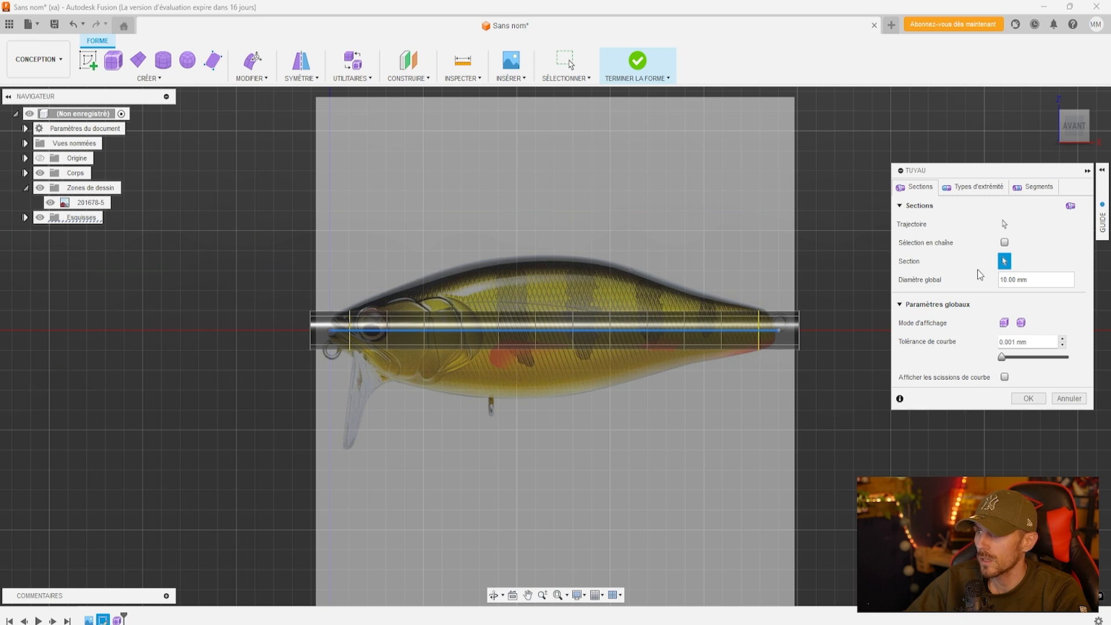
Set the pipe's end type to square (Carré)
click(968, 190)
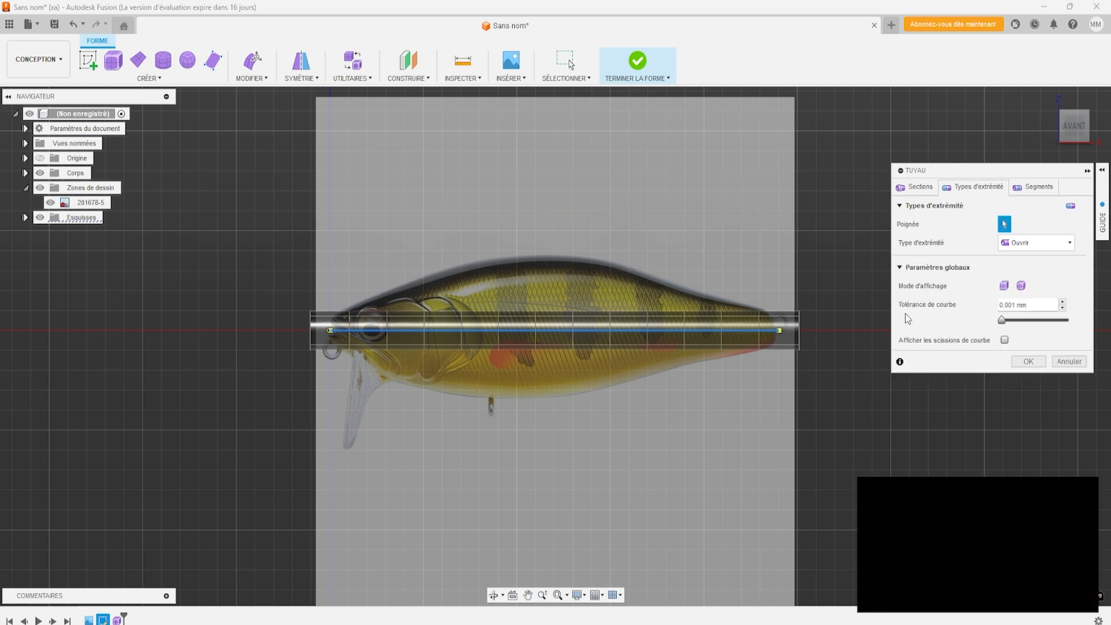
click(1042, 244)
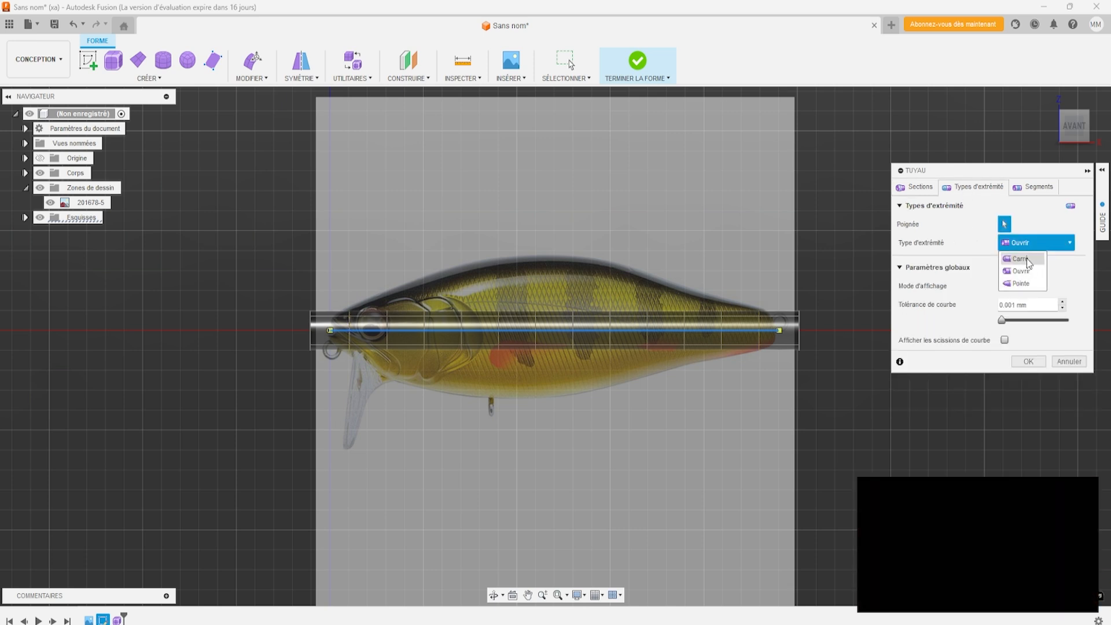
click(1020, 259)
Increase the pipe's segment density slightly above the minimum and create the pipe
click(1036, 188)
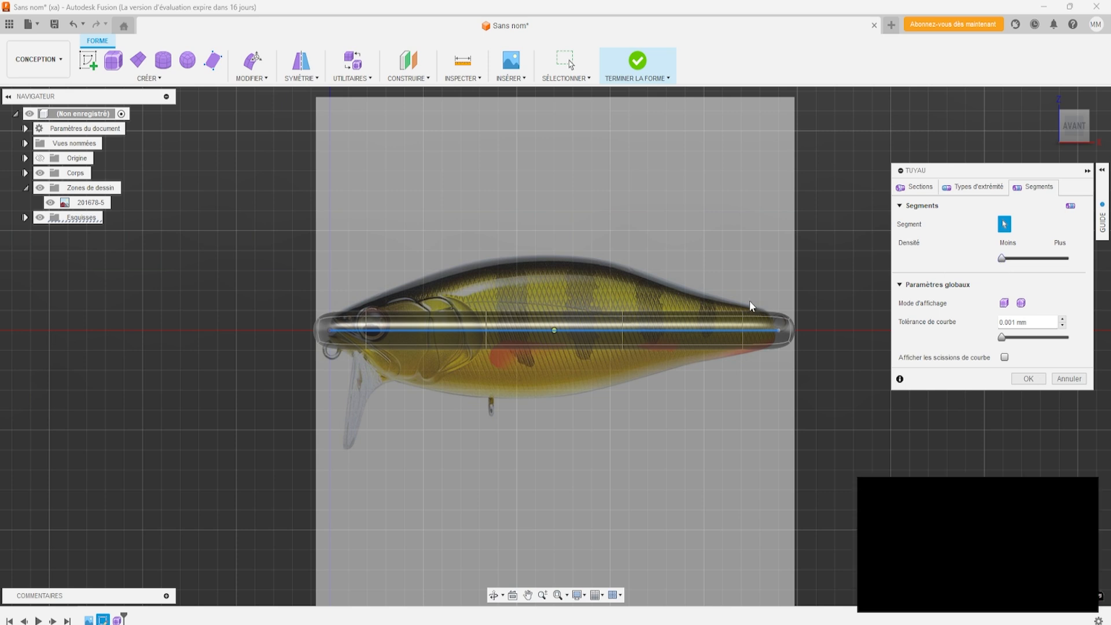
drag(1073, 128, 1097, 148)
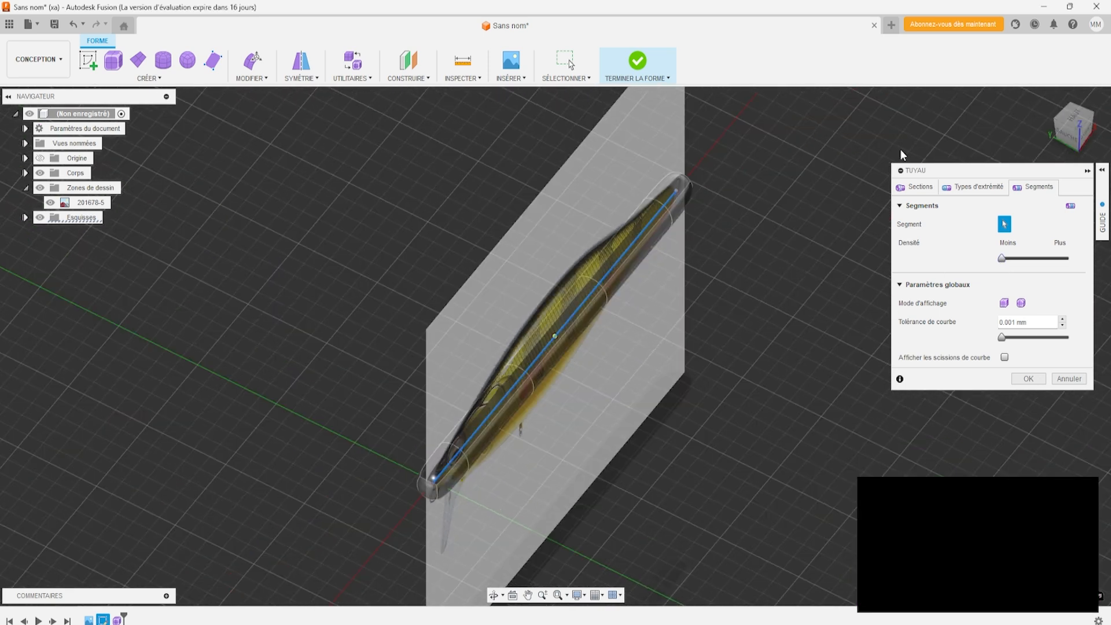
click(1069, 135)
click(1103, 222)
click(1072, 129)
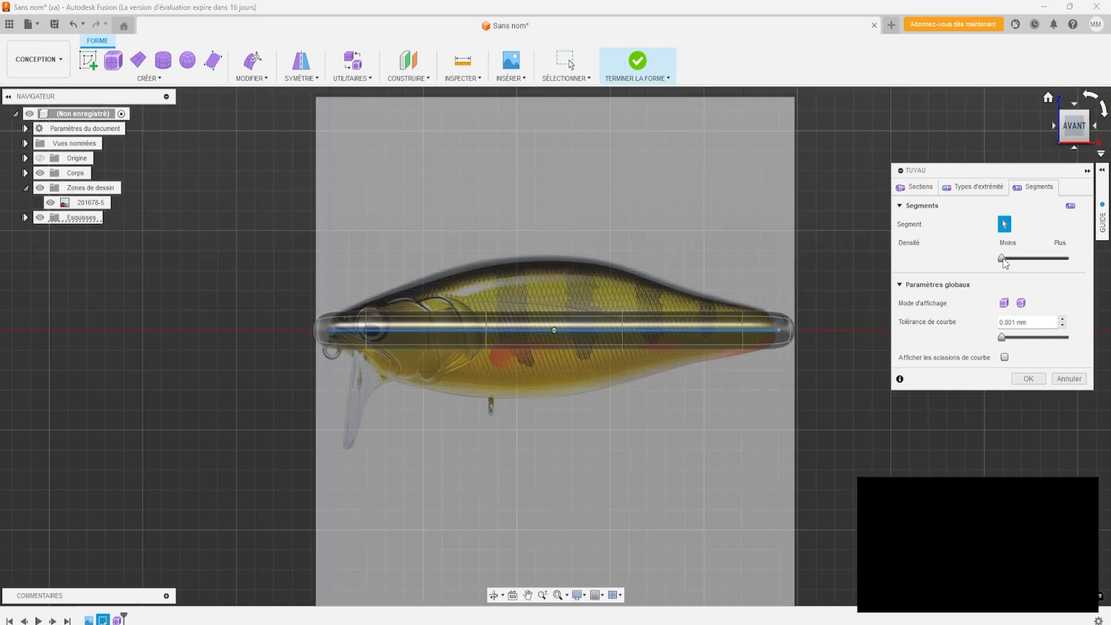
drag(1009, 261, 1028, 265)
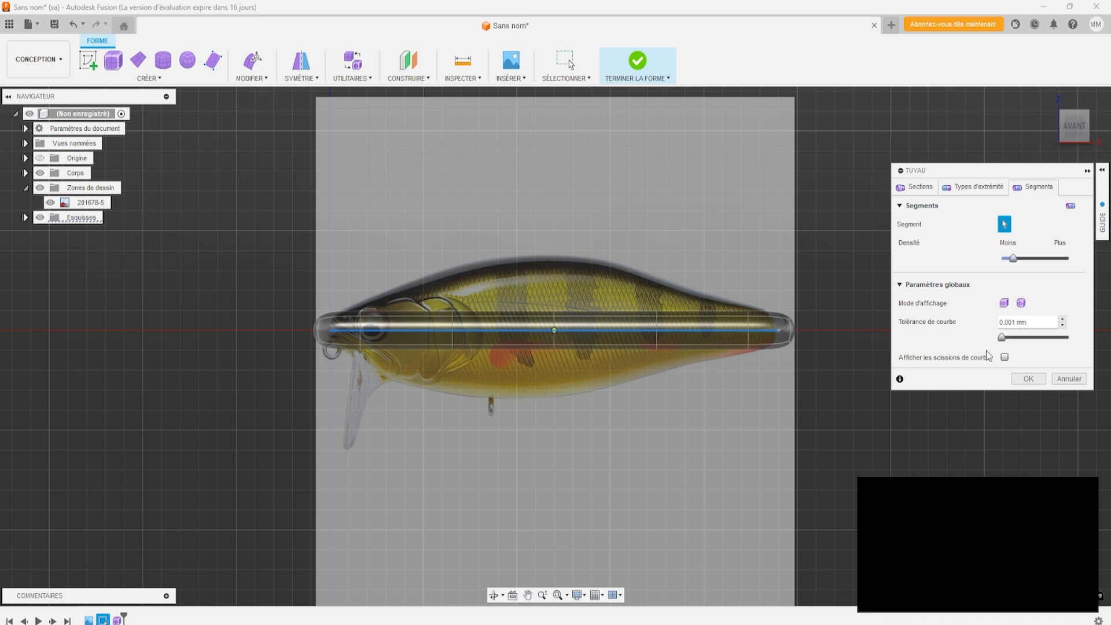
click(1033, 378)
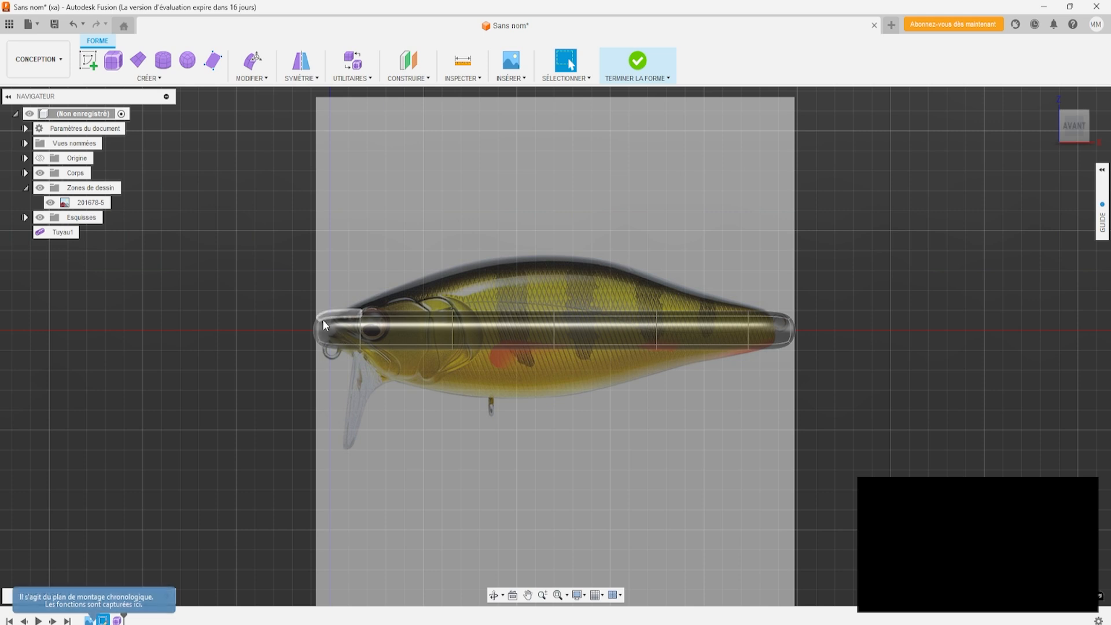
Apply an internal mirror symmetry to the pipe using matching faces on its two sides at the nose end
drag(1077, 127, 1107, 130)
click(313, 78)
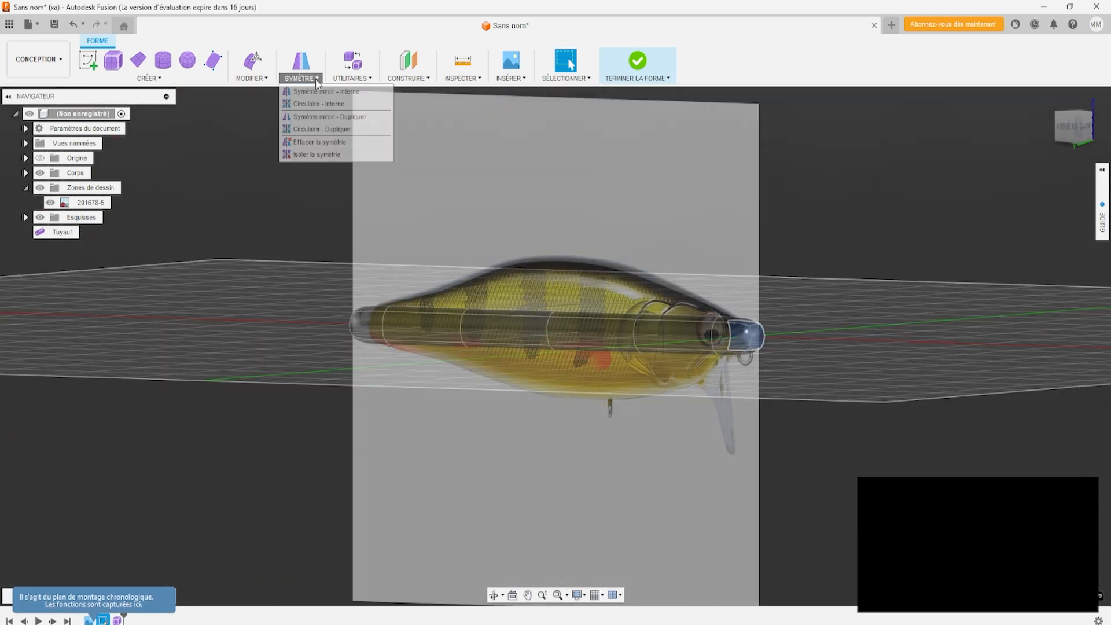
click(326, 92)
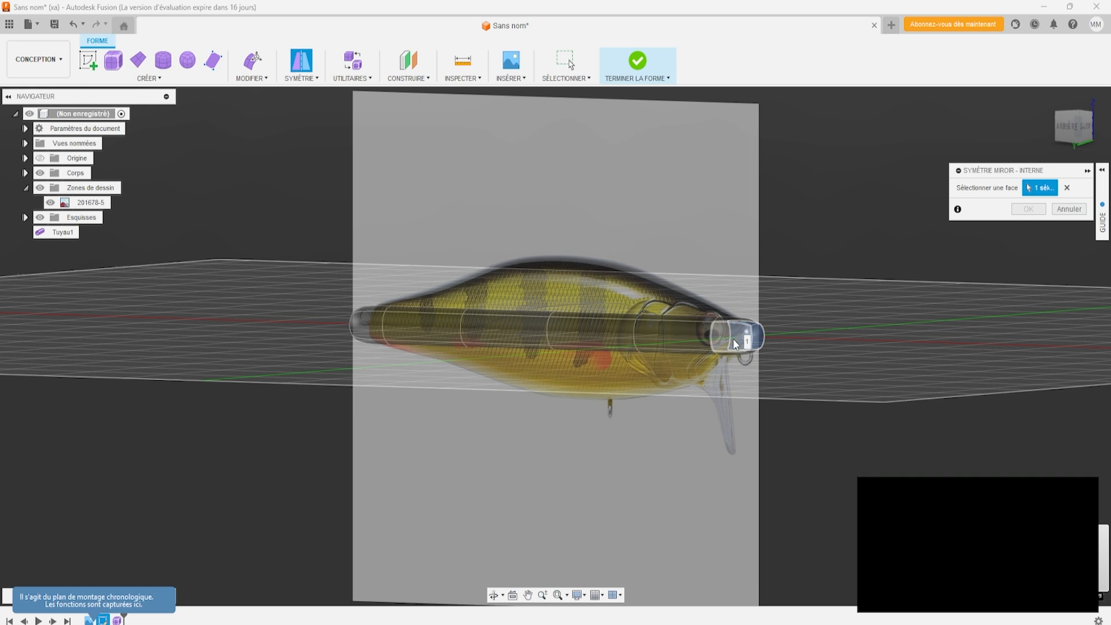
click(1028, 209)
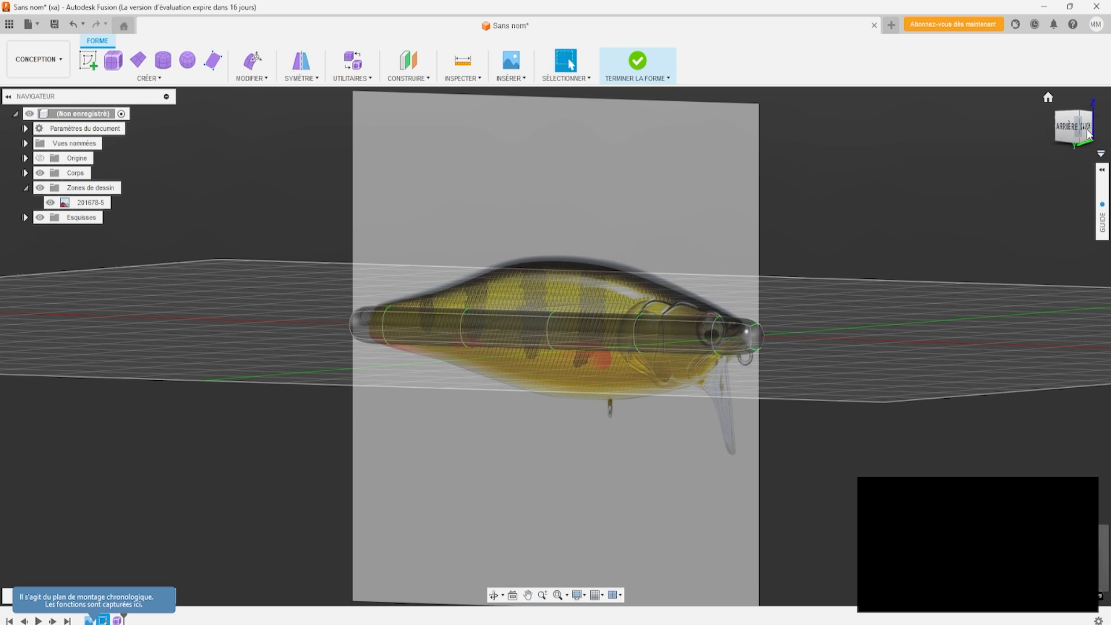
Edit the form by moving the pipe's nose end face about 4.5 mm toward the tail, onto the lure's nose in the image
click(1090, 133)
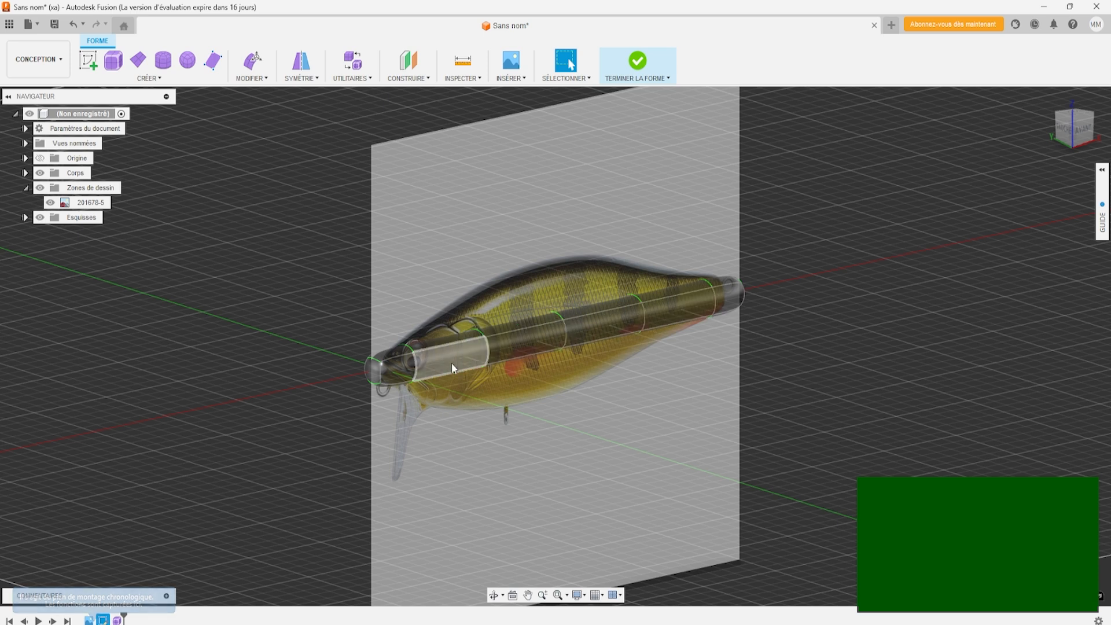
drag(1065, 130, 1098, 136)
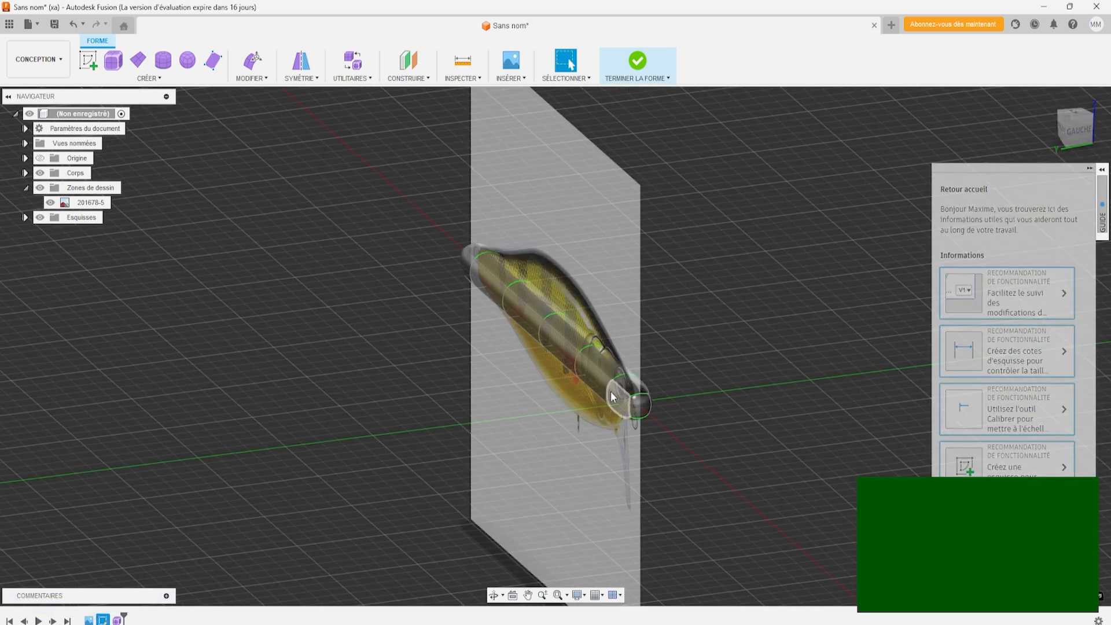
click(1074, 132)
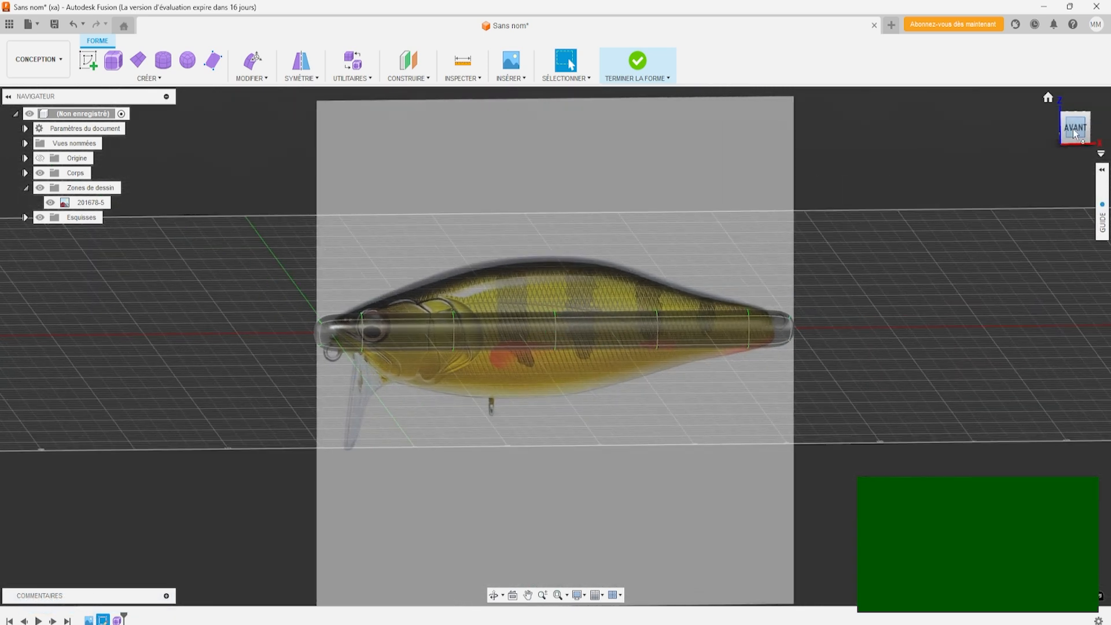
scroll(346, 324, up, 5)
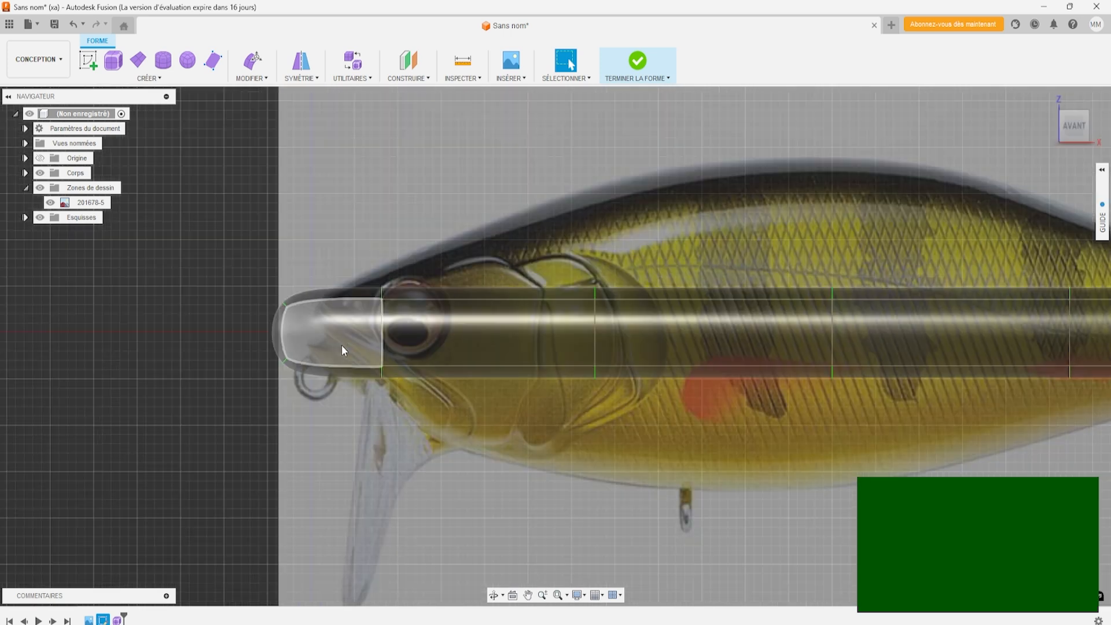
click(258, 323)
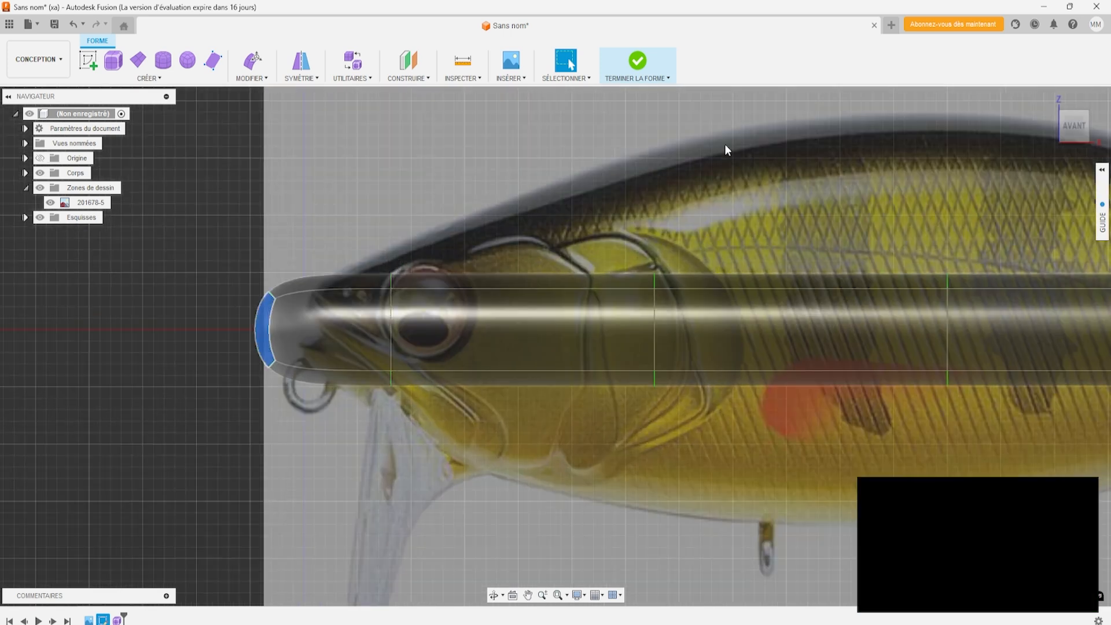
click(260, 309)
click(254, 60)
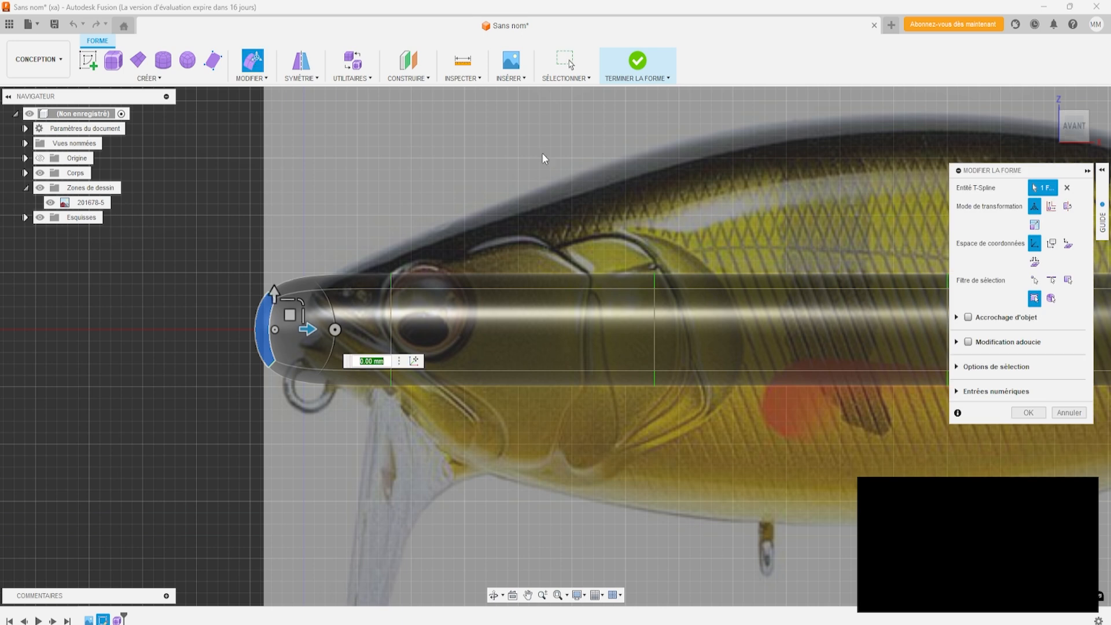
drag(313, 329, 358, 330)
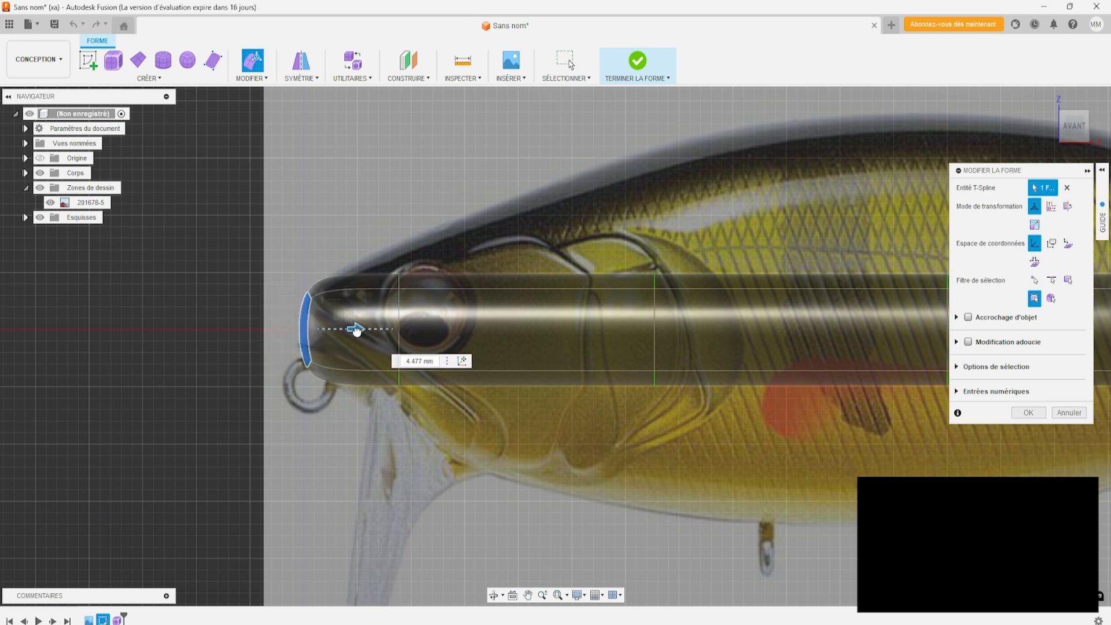
Raise the upper edge at the eye about 1.9 mm and pull the next upper edge up to the lure's back outline
click(398, 277)
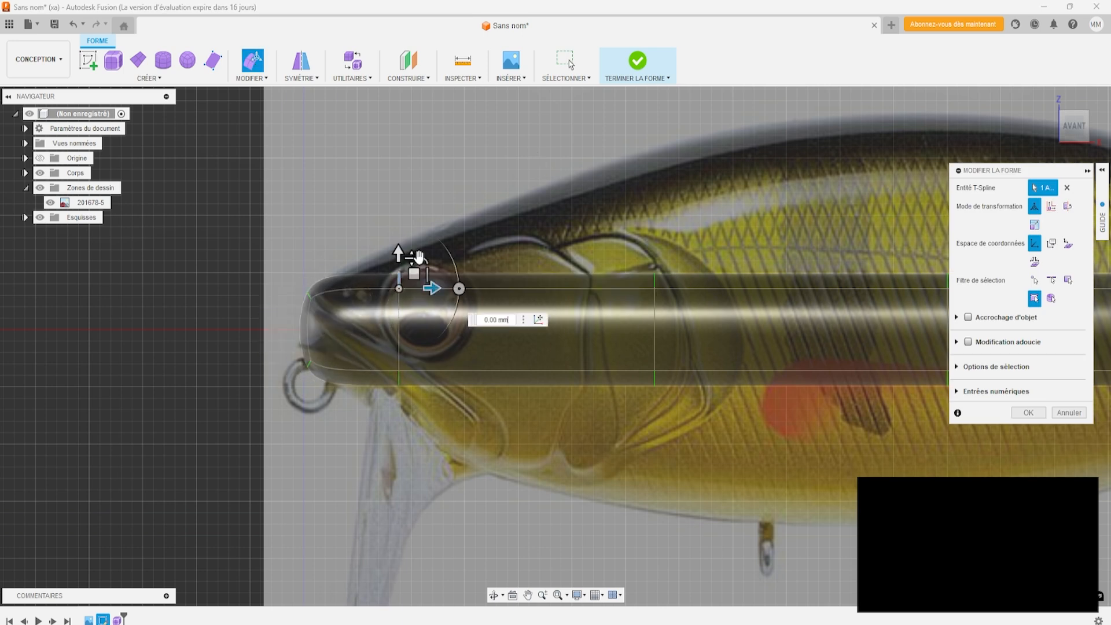
drag(398, 246, 398, 233)
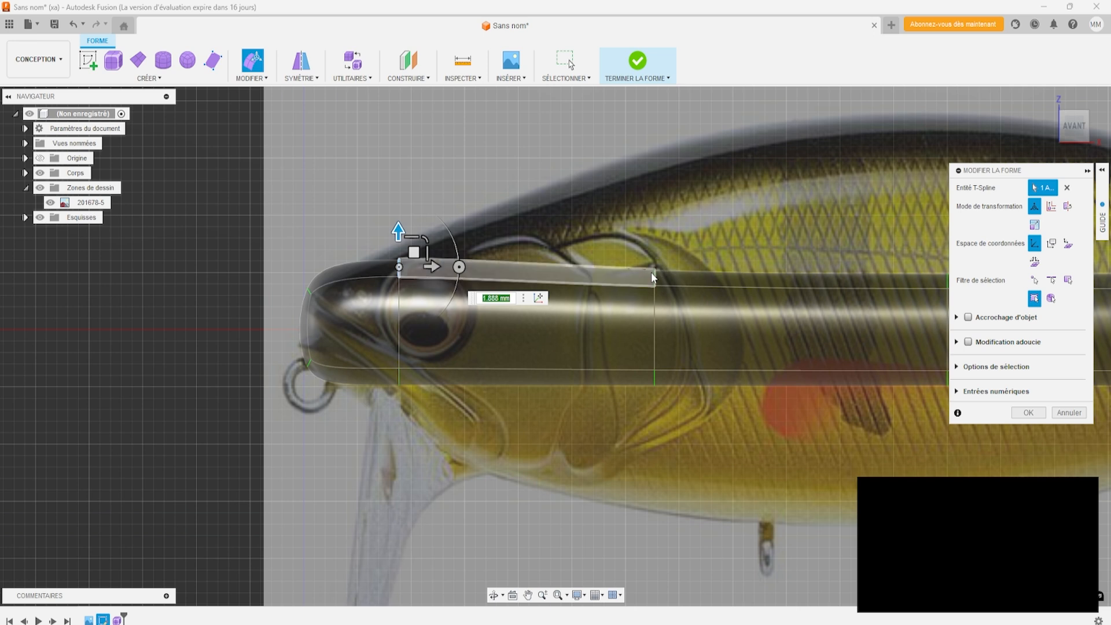
click(655, 265)
drag(654, 246, 651, 141)
Move the remaining upper edges toward the tail so the form follows the curve of the lure's back
middle_drag(746, 224, 468, 256)
click(671, 290)
scroll(732, 311, up, 6)
scroll(725, 319, down, 5)
middle_drag(371, 289, 591, 330)
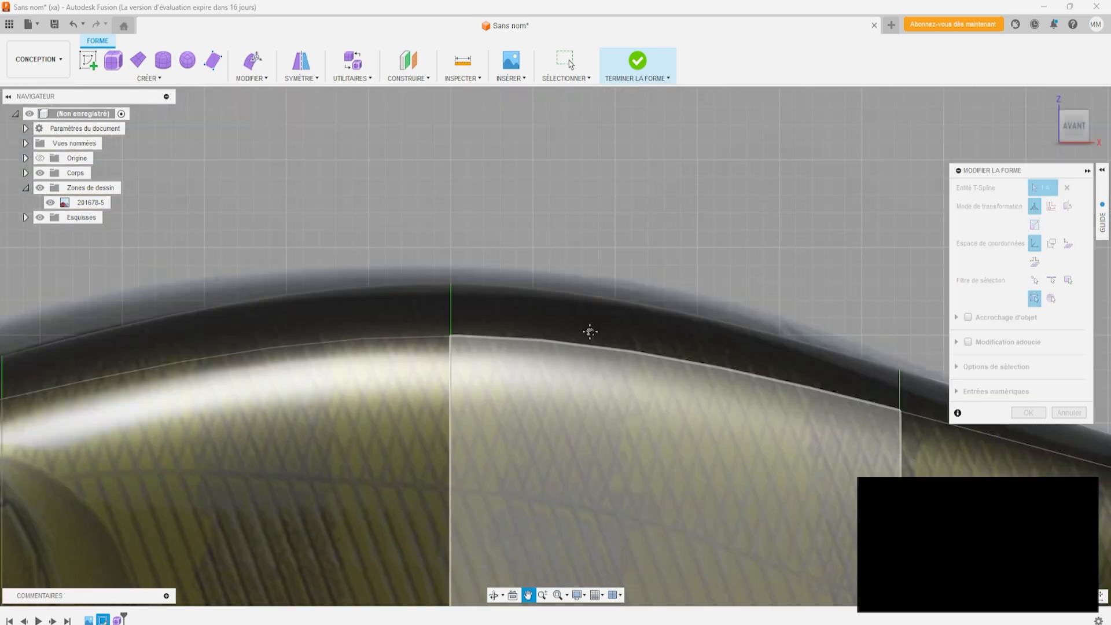
drag(421, 293, 417, 298)
click(845, 245)
drag(796, 379, 767, 378)
Adjust the lower edges from nose to tail to follow the lure's belly outline, and finish the form edit
scroll(767, 378, down, 5)
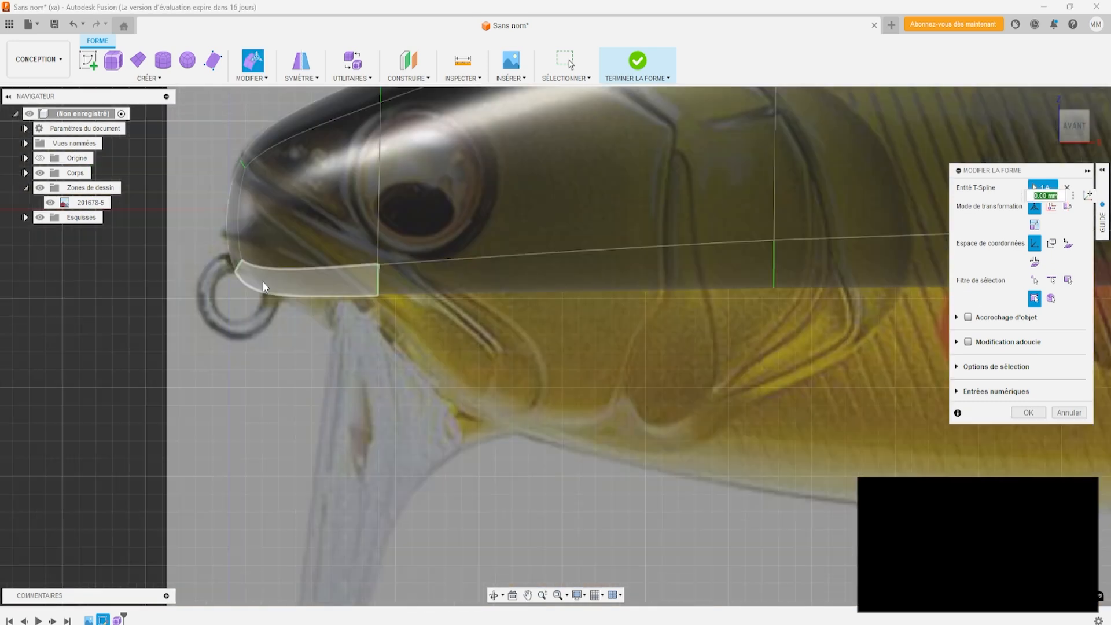
click(324, 379)
scroll(324, 380, up, 3)
drag(325, 342, 404, 301)
middle_drag(404, 301, 868, 370)
click(915, 423)
click(514, 301)
middle_drag(653, 376, 359, 370)
scroll(521, 370, down, 2)
click(469, 416)
click(867, 431)
scroll(728, 459, down, 4)
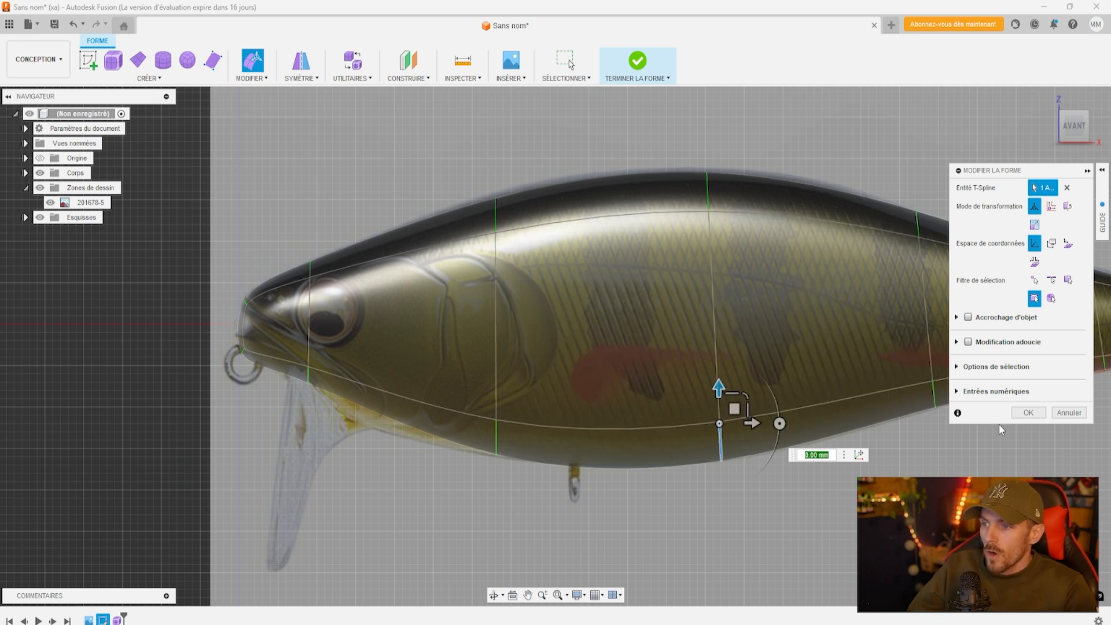
click(1028, 413)
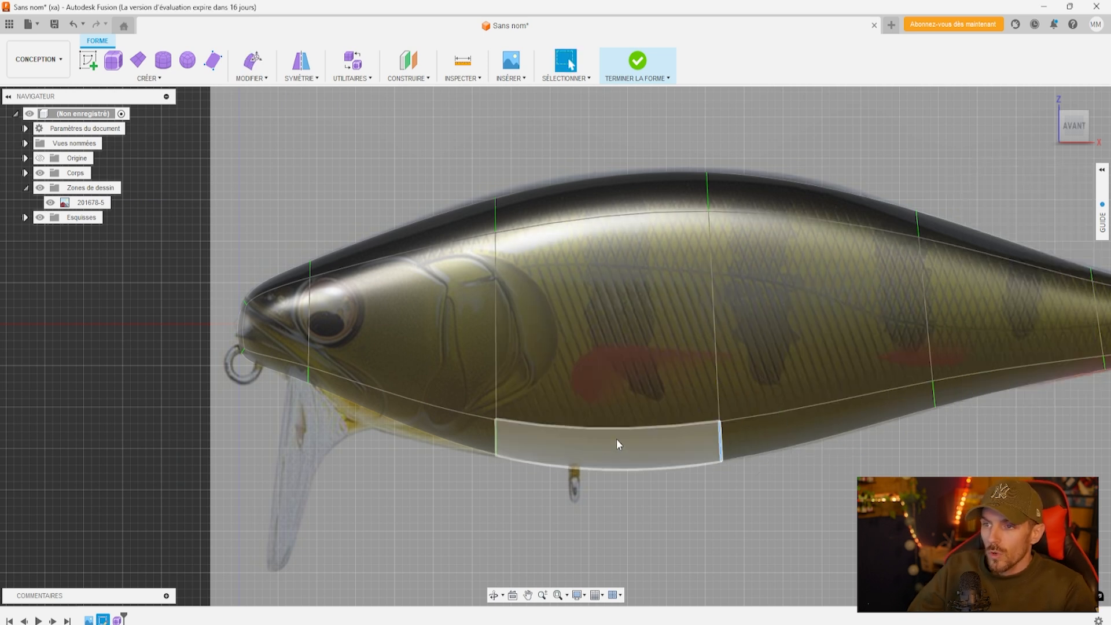
Insert a simple, single-sided edge loop behind the eye from the upper, side and lower edges there, at location 0.432
middle_drag(471, 447, 508, 398)
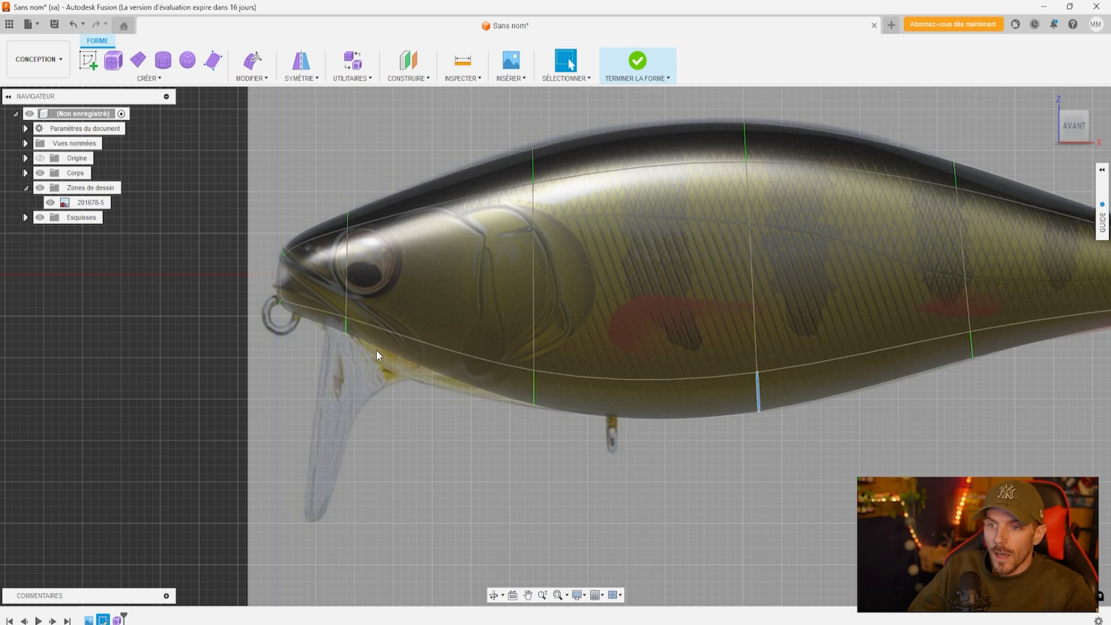
scroll(382, 360, down, 2)
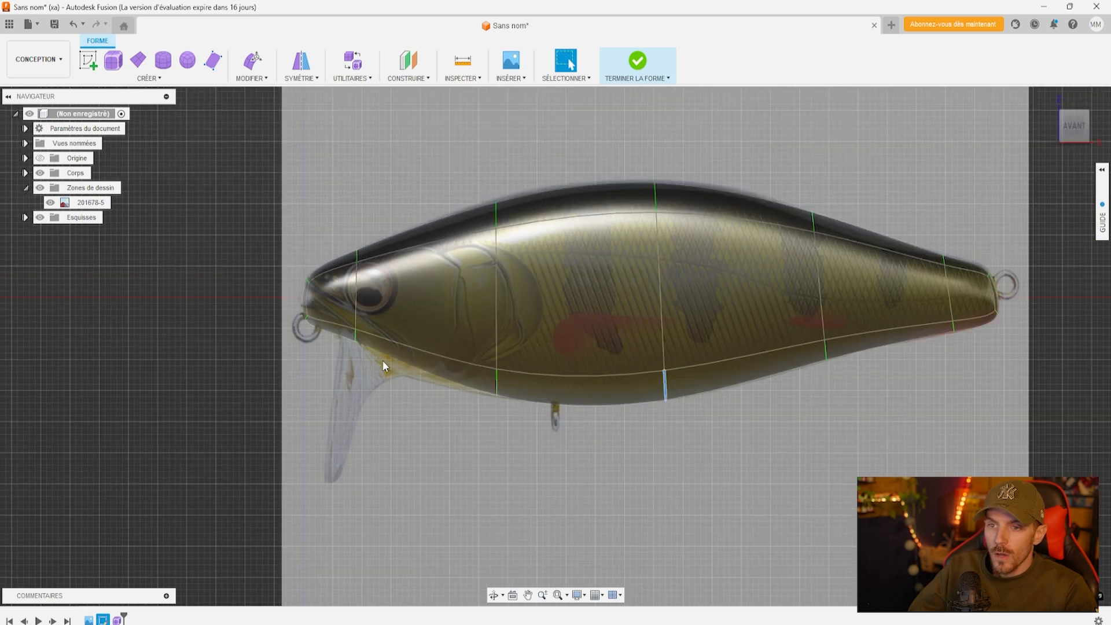
scroll(336, 325, up, 6)
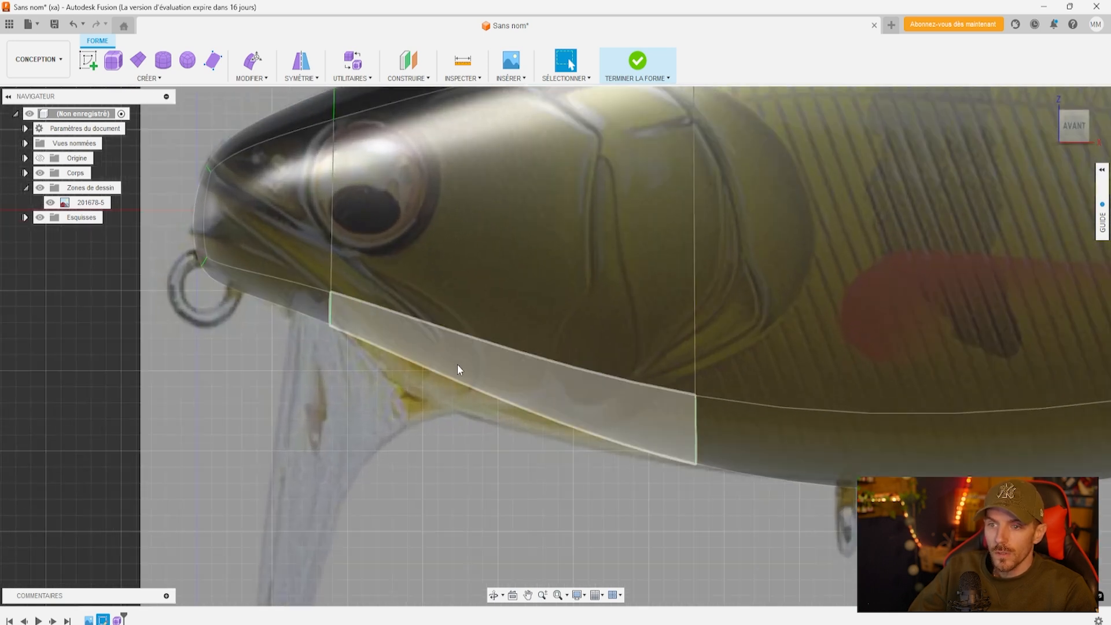
scroll(435, 423, down, 5)
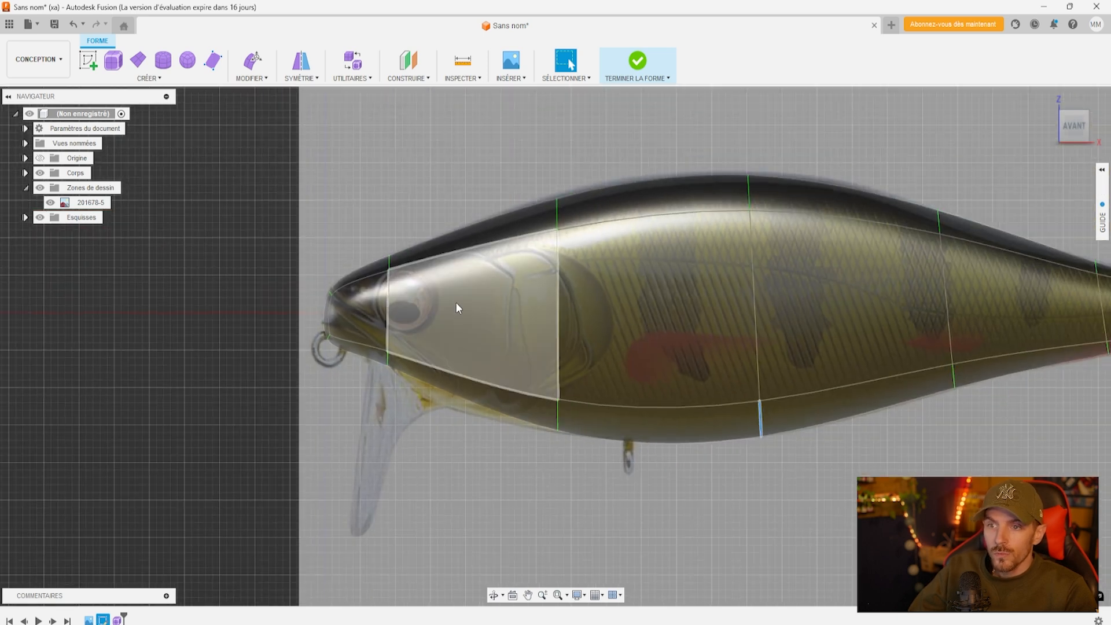
click(264, 176)
click(253, 77)
click(275, 117)
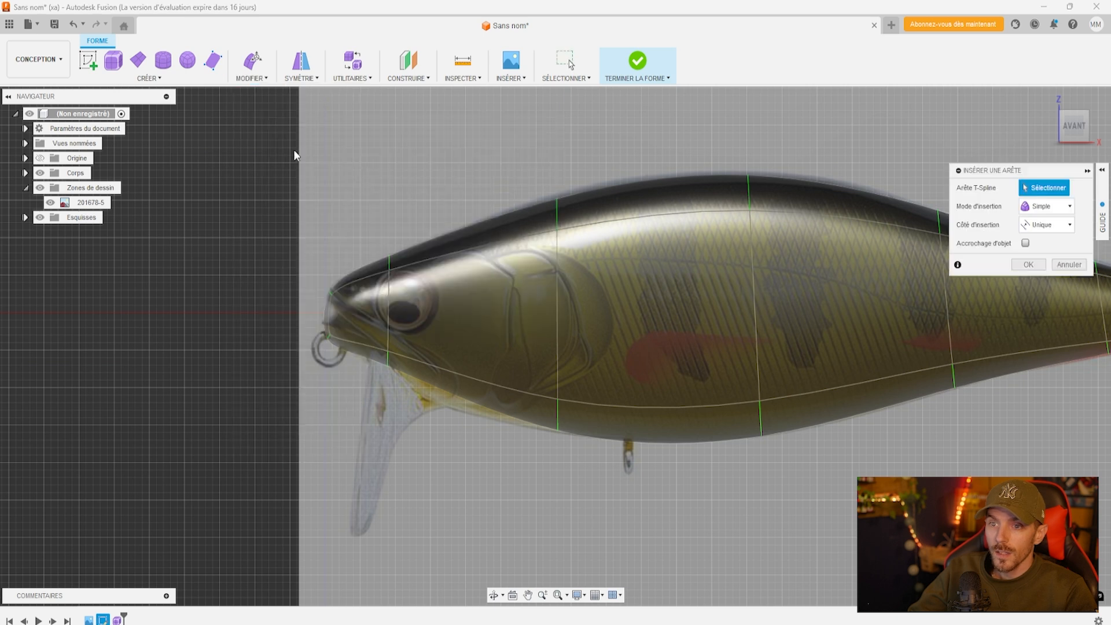
click(388, 300)
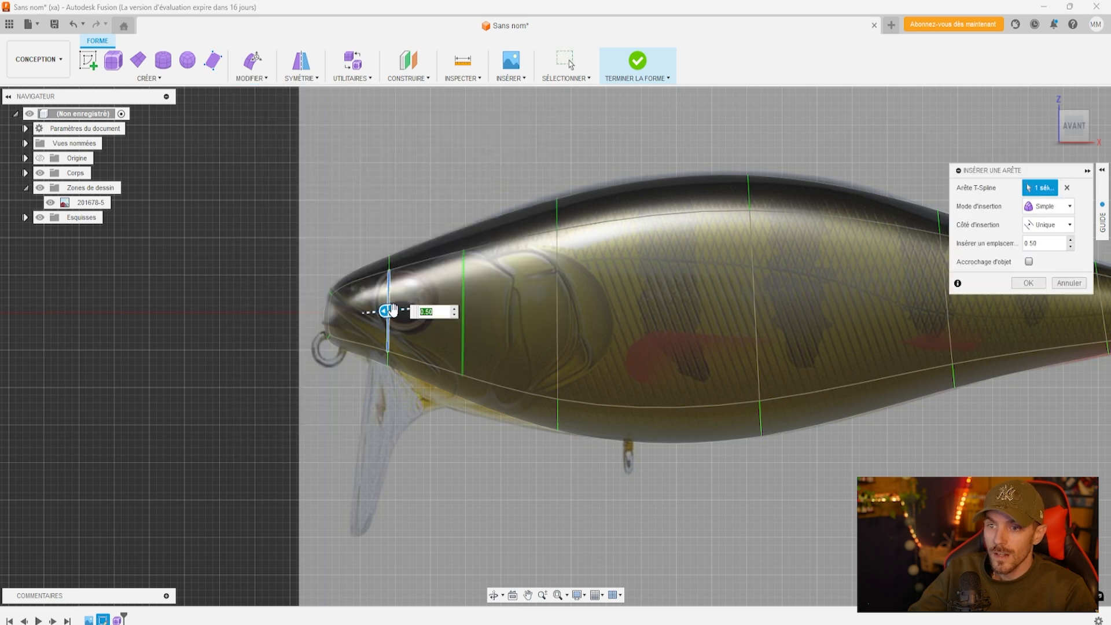
drag(392, 312, 382, 311)
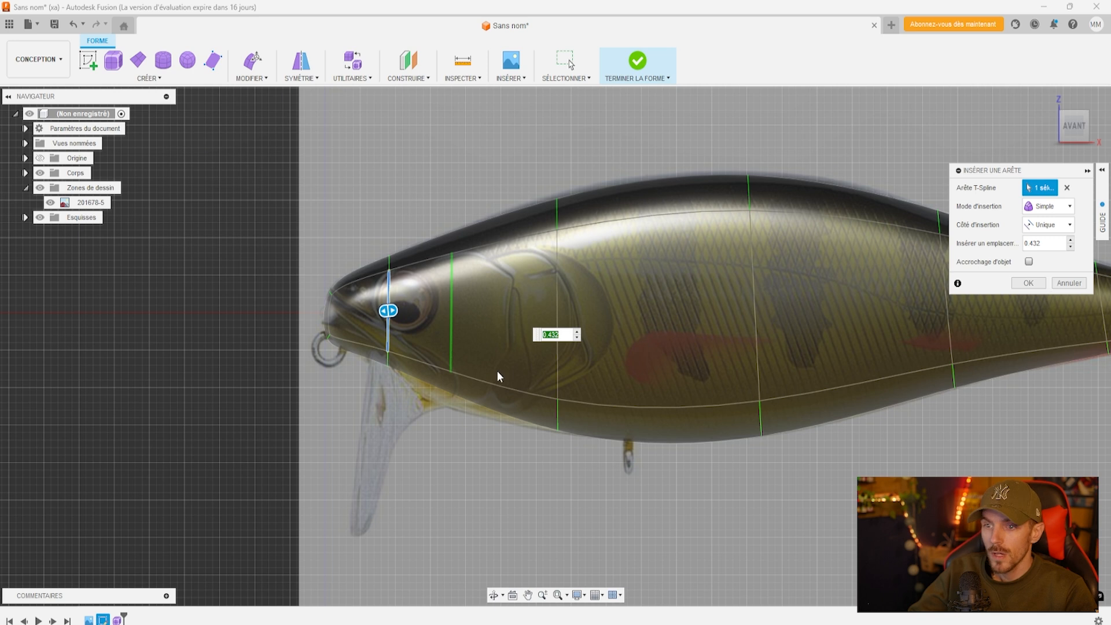
click(385, 363)
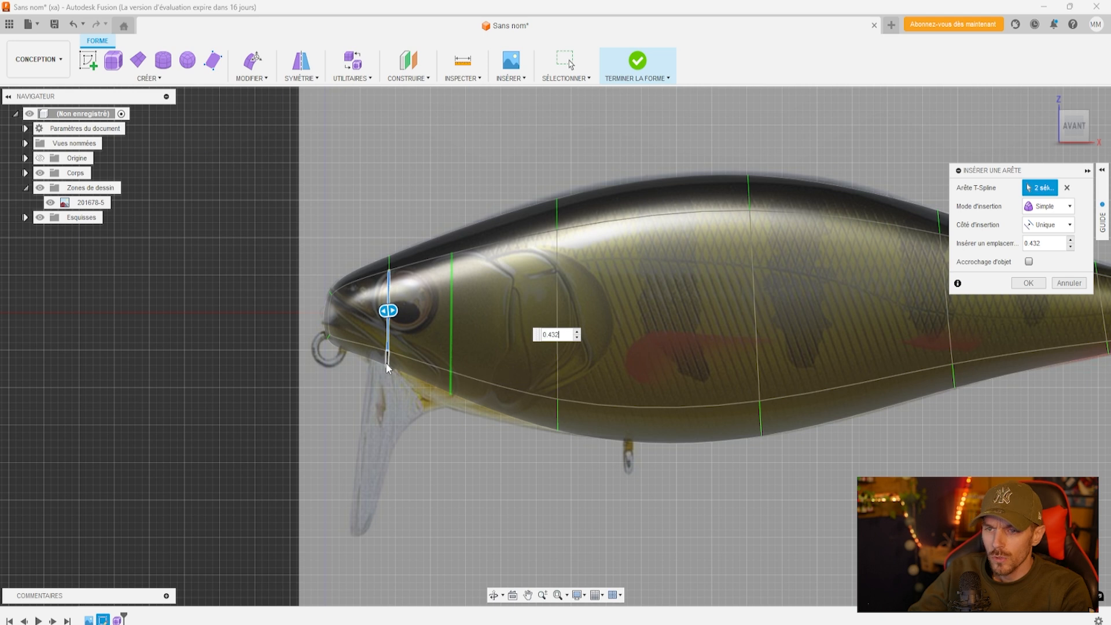
click(451, 243)
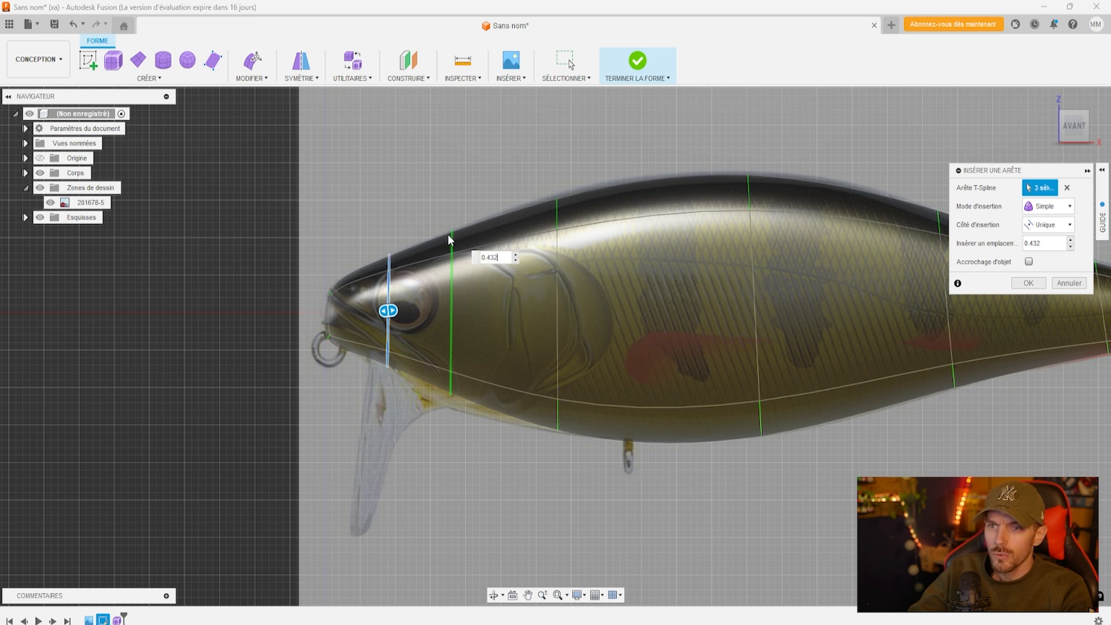
click(1029, 283)
Lower the belly edge behind the eye to the lure's outline, raise the next lower edge about 1.3 mm, and accept the edit
scroll(452, 389, up, 6)
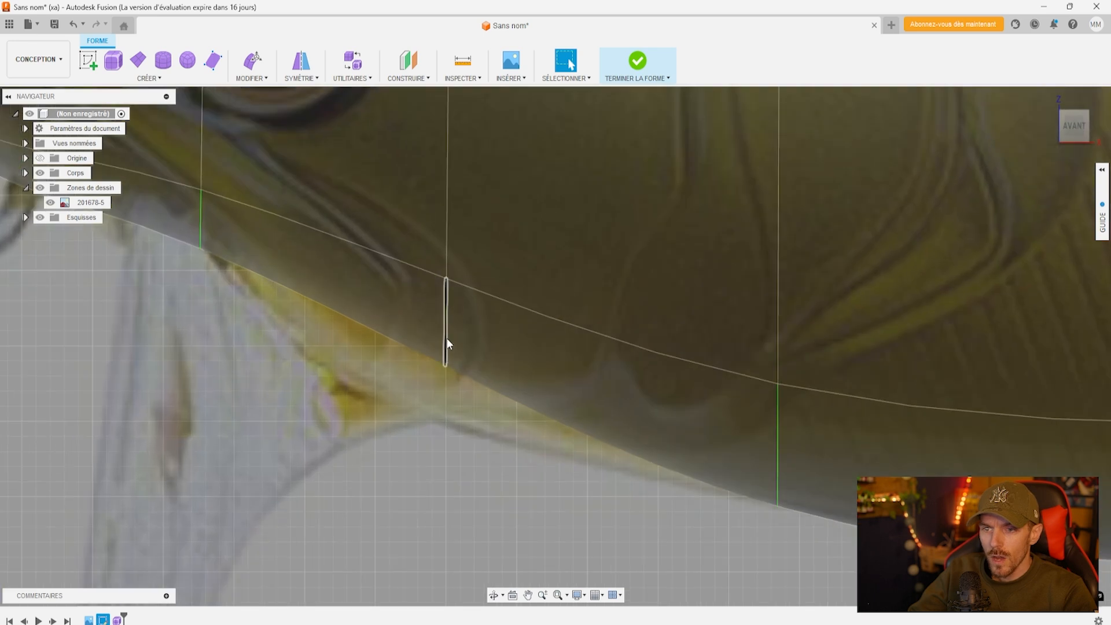
click(446, 324)
click(253, 61)
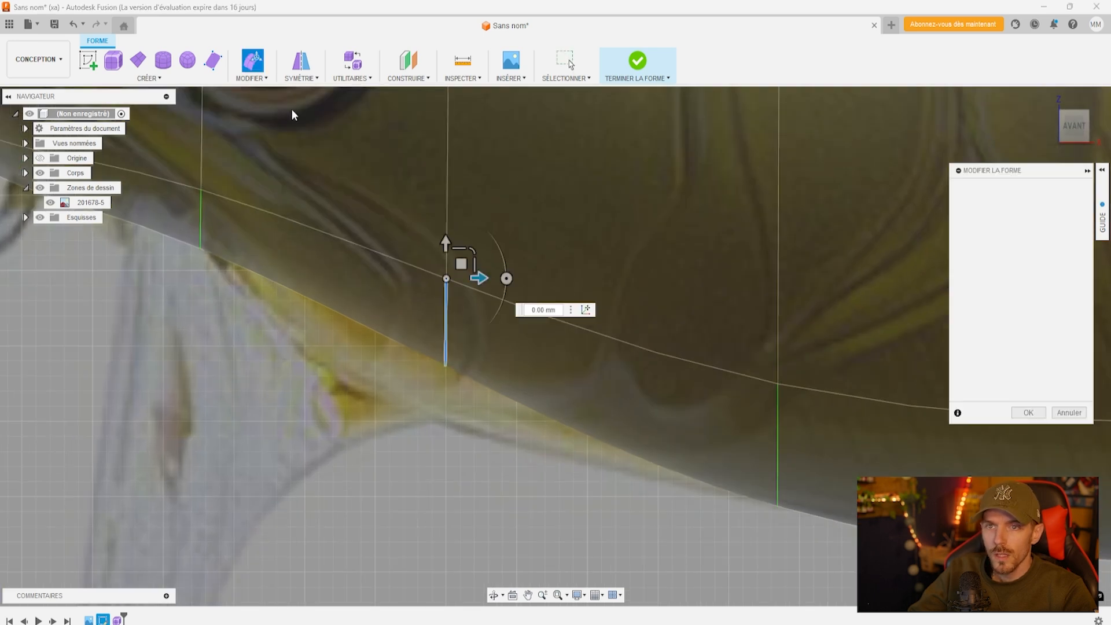
drag(445, 244, 417, 322)
click(778, 463)
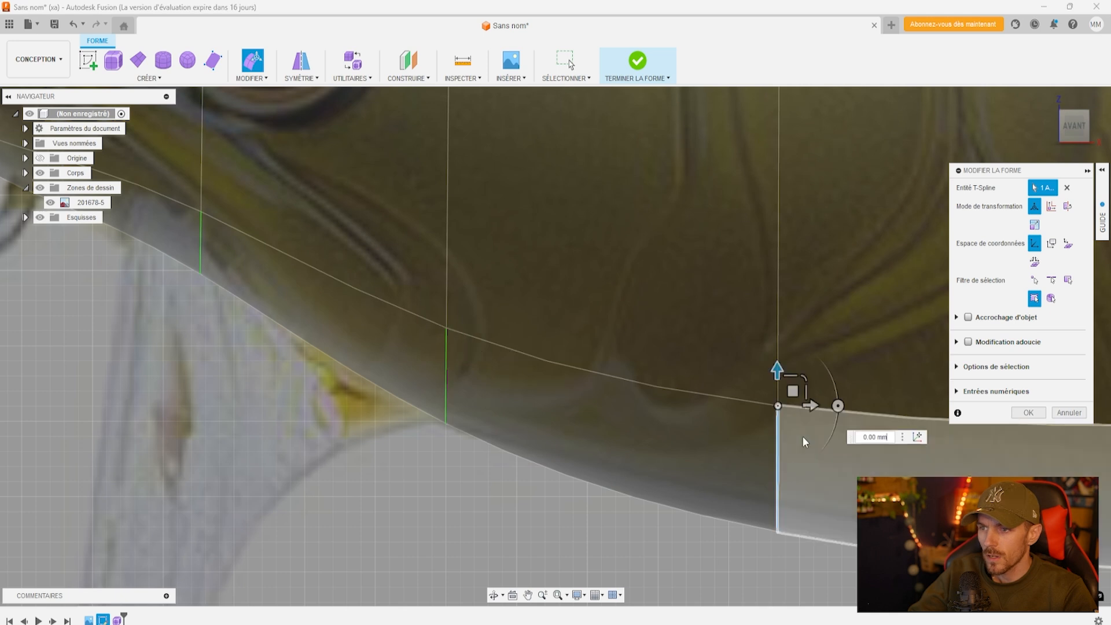
drag(778, 370, 776, 329)
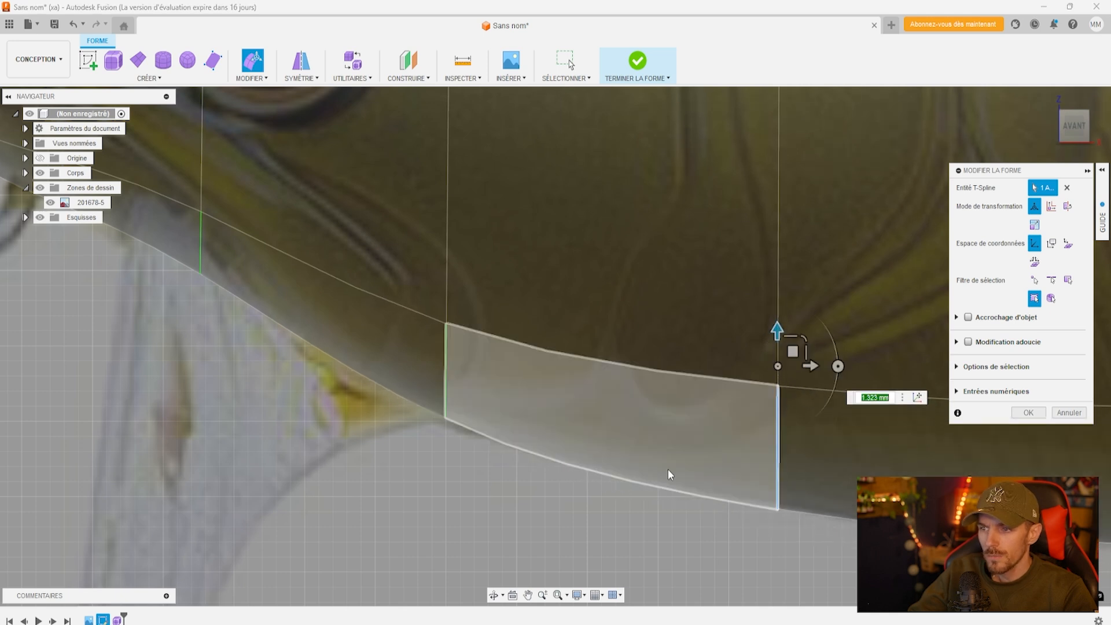
scroll(668, 474, down, 5)
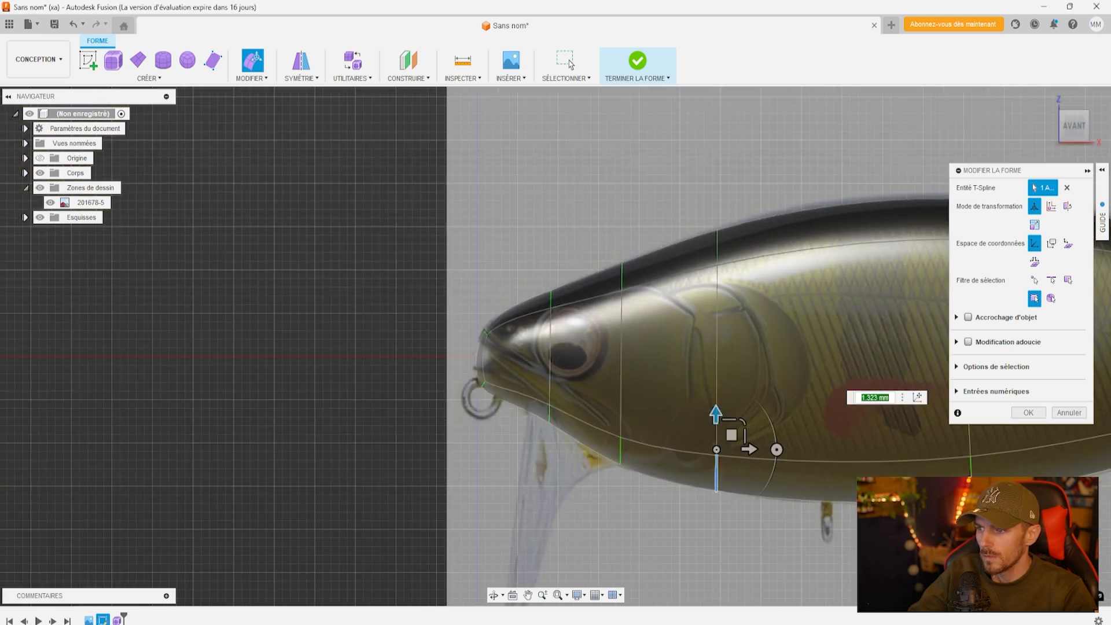
middle_drag(891, 492, 662, 476)
click(1029, 413)
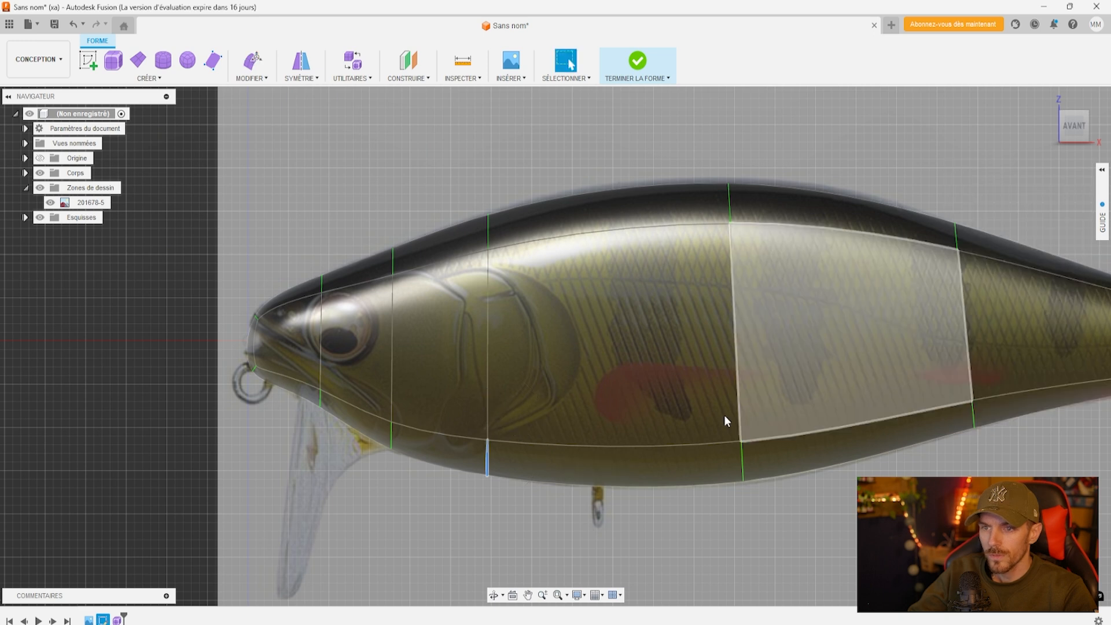
Finish the form and hide the reference canvases so the body can be seen alone in 3D
scroll(635, 397, down, 3)
click(638, 65)
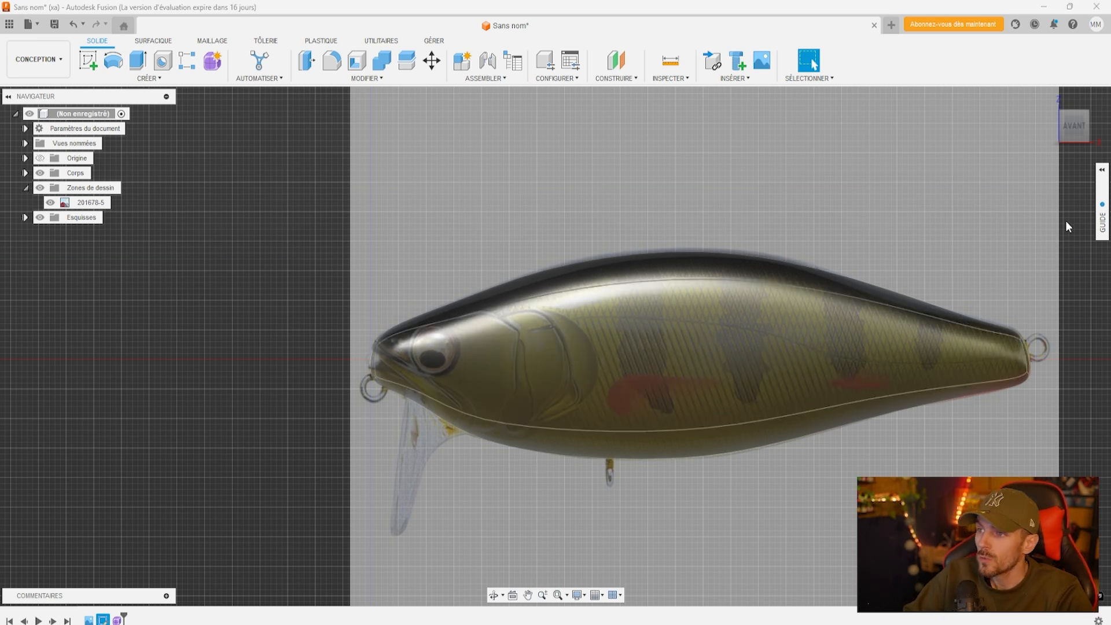
mouse_move(1073, 134)
drag(1073, 136, 1030, 149)
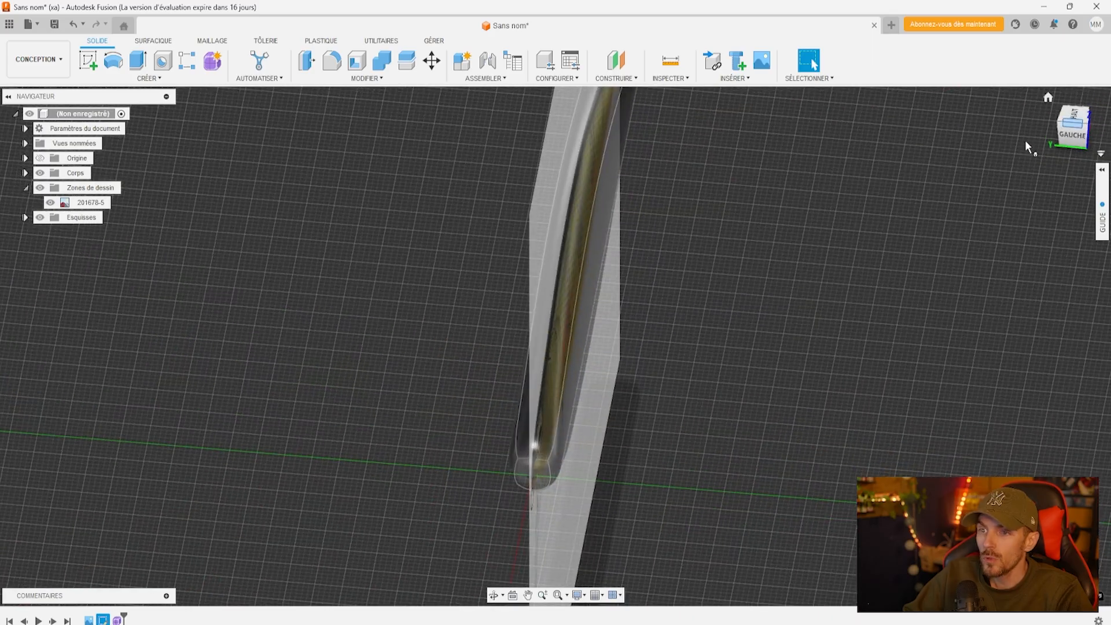
click(40, 187)
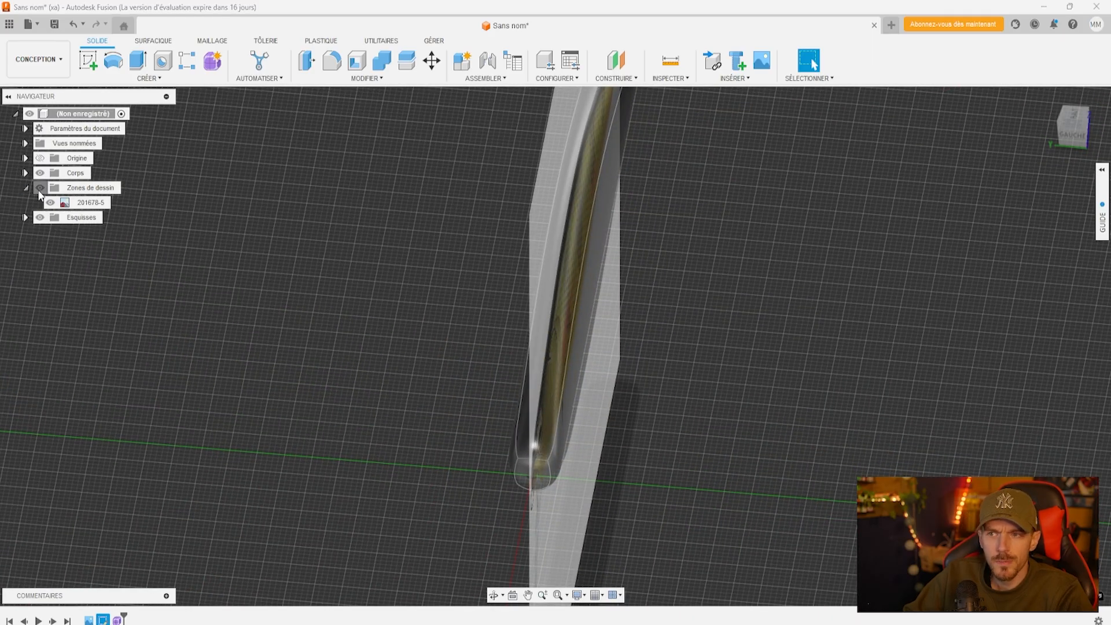
click(1049, 99)
shift+middle_drag(637, 324, 382, 324)
mouse_move(284, 544)
shift+middle_down()
mouse_move(226, 596)
mouse_move(266, 599)
mouse_move(397, 560)
mouse_move(524, 498)
mouse_move(556, 405)
mouse_move(608, 359)
mouse_move(368, 302)
shift+middle_up()
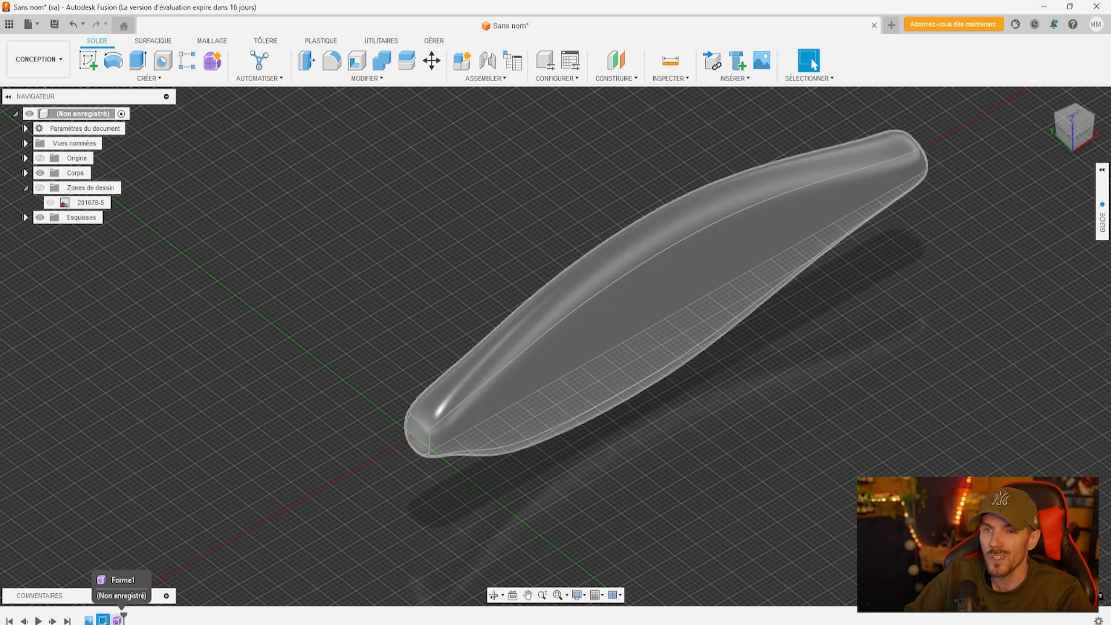
Reopen the form for editing and, in the top view, move the first side edge behind the nose outward about 0.8 mm
click(118, 620)
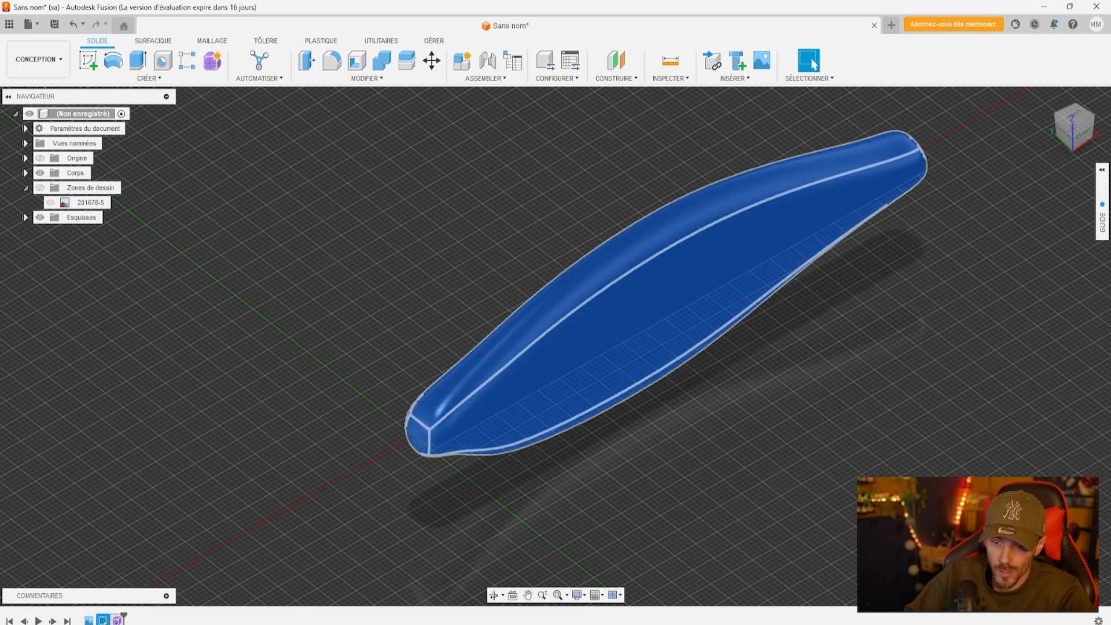
right_click(119, 618)
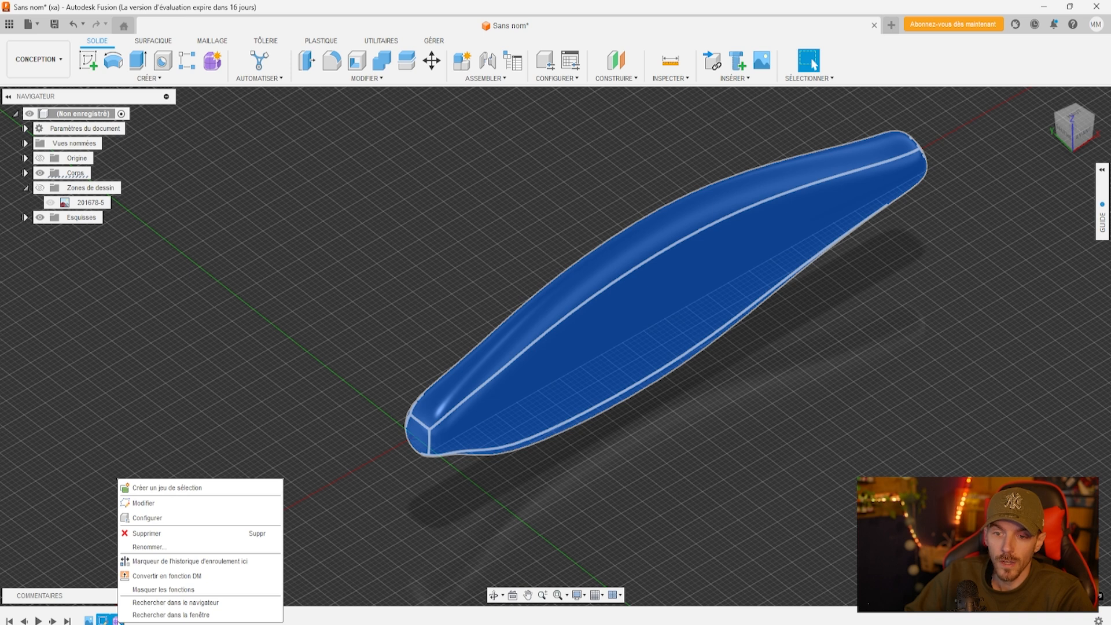
click(144, 503)
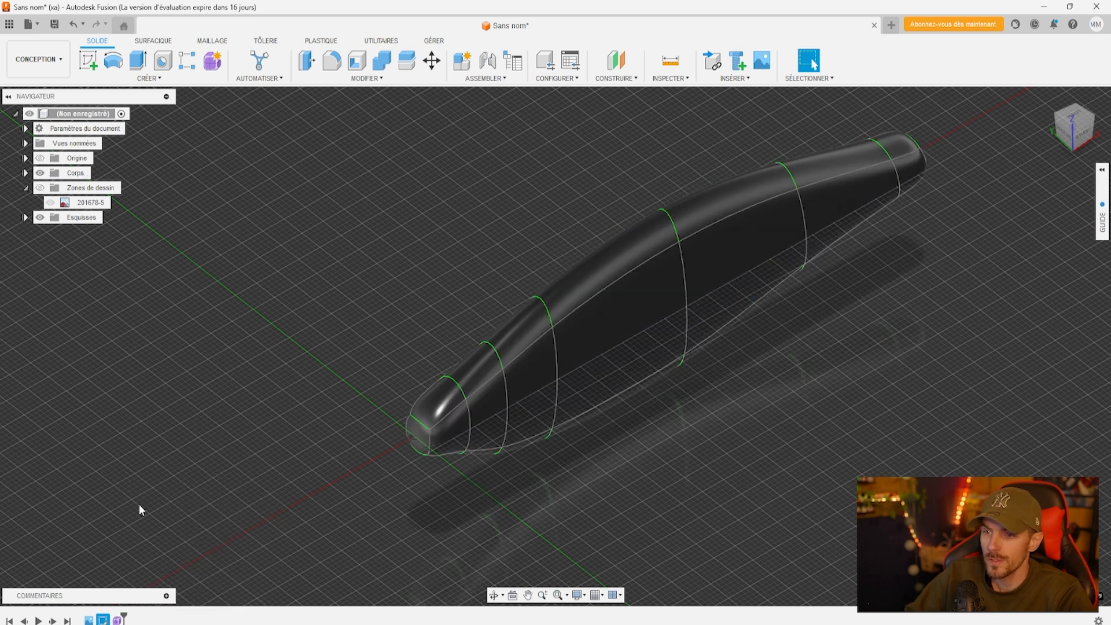
click(1072, 119)
scroll(362, 344, up, 5)
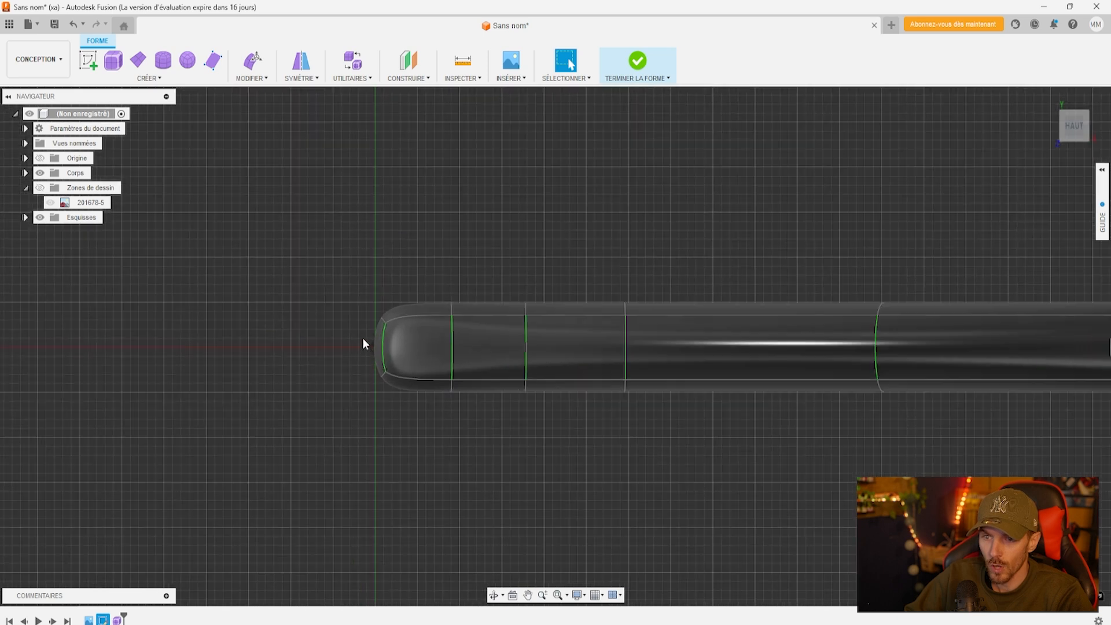
scroll(394, 309, down, 2)
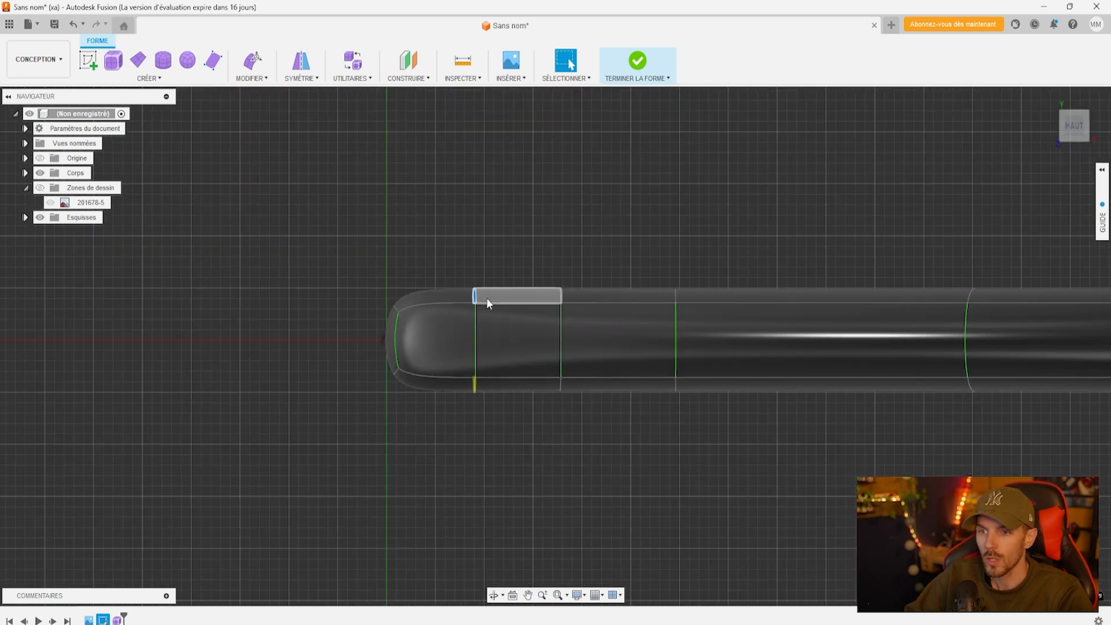
click(254, 61)
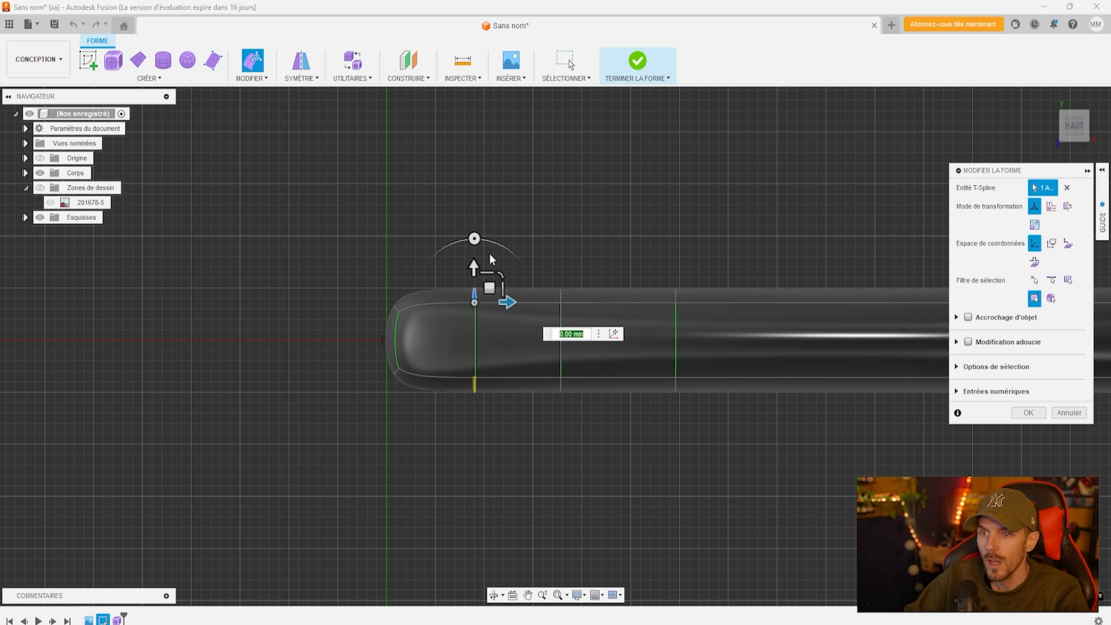
drag(474, 263, 474, 258)
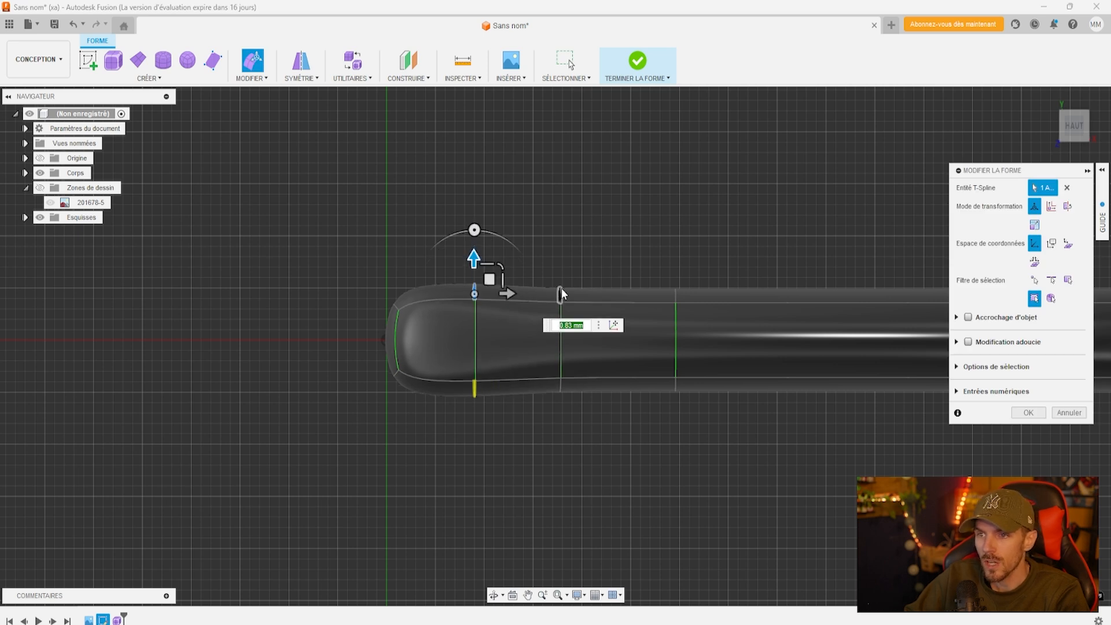
Widen the front body by moving the second side edge outward about 2 mm and the third about 3.2 mm
click(561, 288)
drag(560, 256, 560, 235)
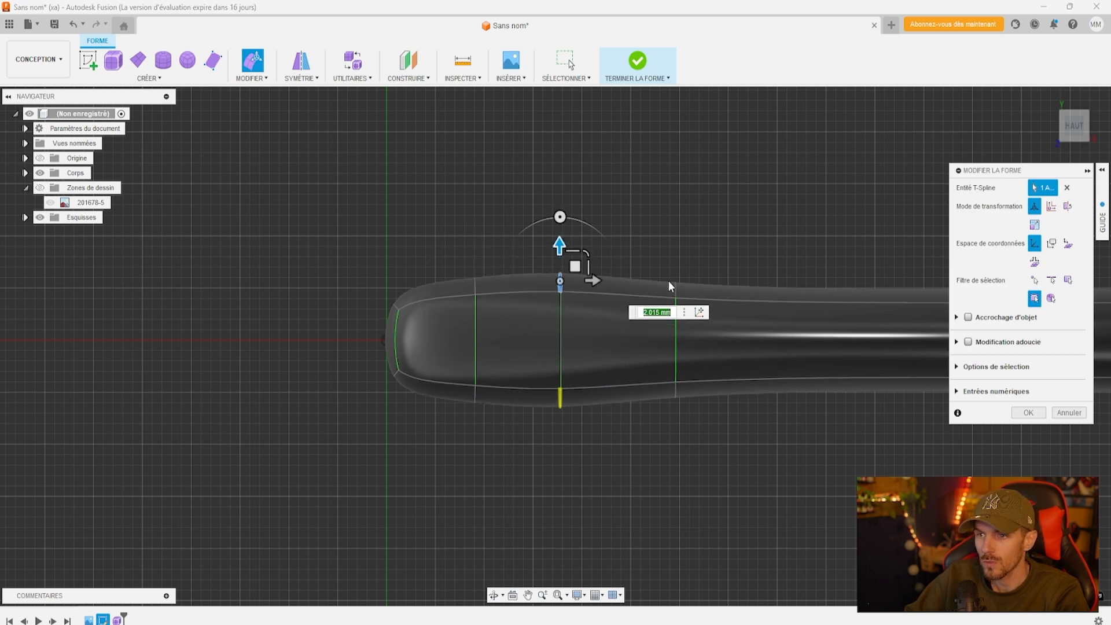
click(676, 288)
drag(675, 247, 675, 227)
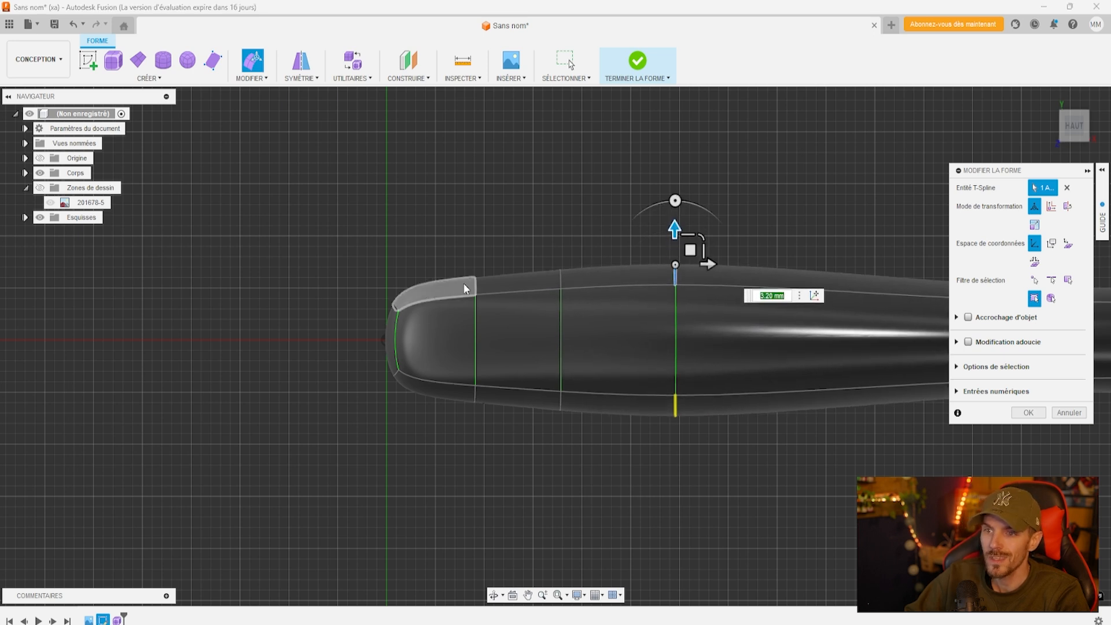
Move the mid-body side edge and the next one toward the tail outward so the width tapers smoothly
middle_drag(777, 438, 519, 408)
click(716, 368)
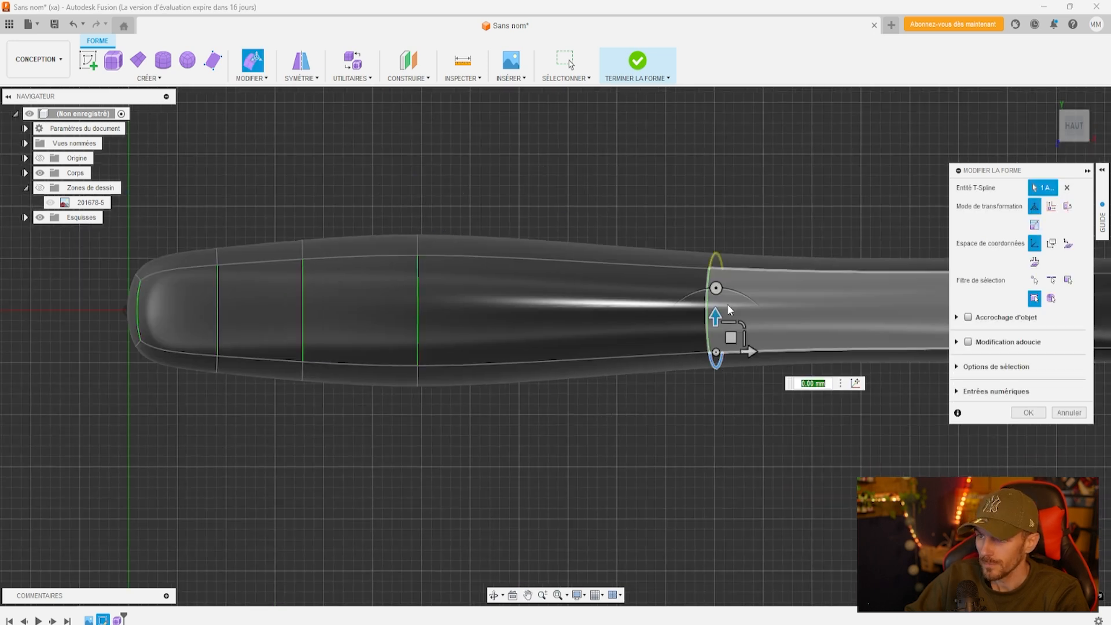
drag(716, 293, 715, 348)
middle_drag(838, 433, 516, 435)
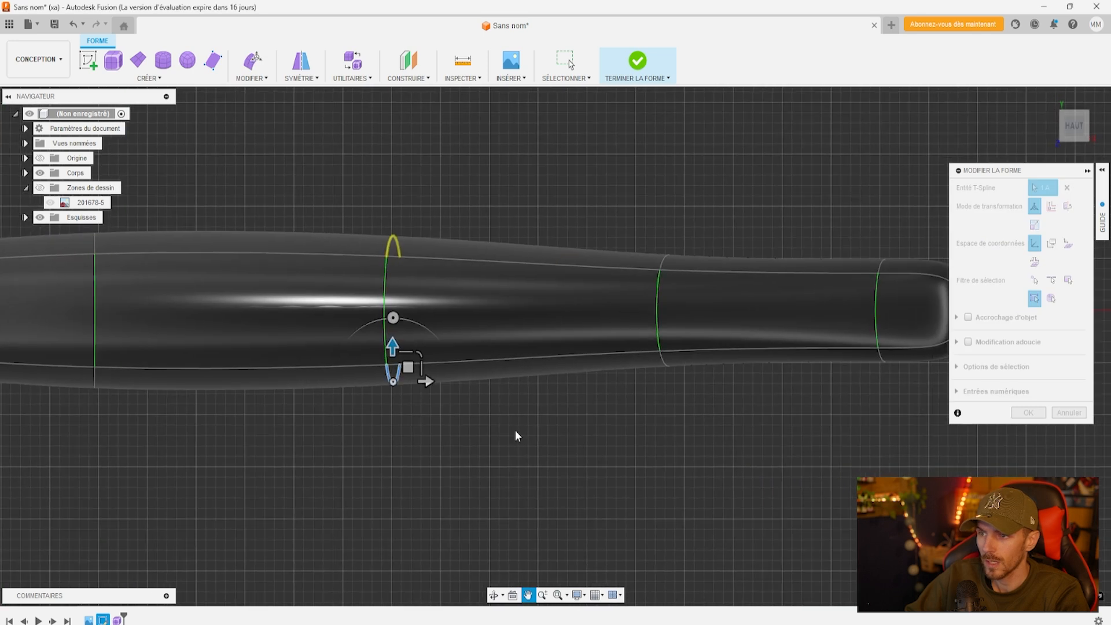
middle_drag(758, 397, 664, 368)
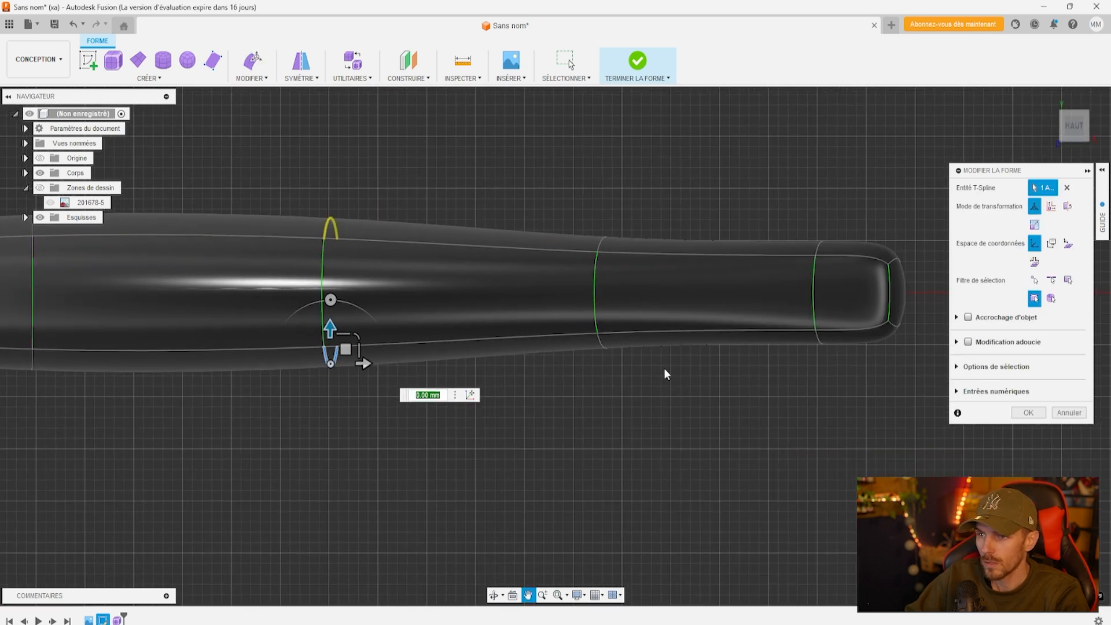
click(605, 344)
drag(605, 299, 607, 306)
Move the last two side edges at the tail slightly inward to narrow the tail end
click(821, 344)
drag(821, 295, 821, 291)
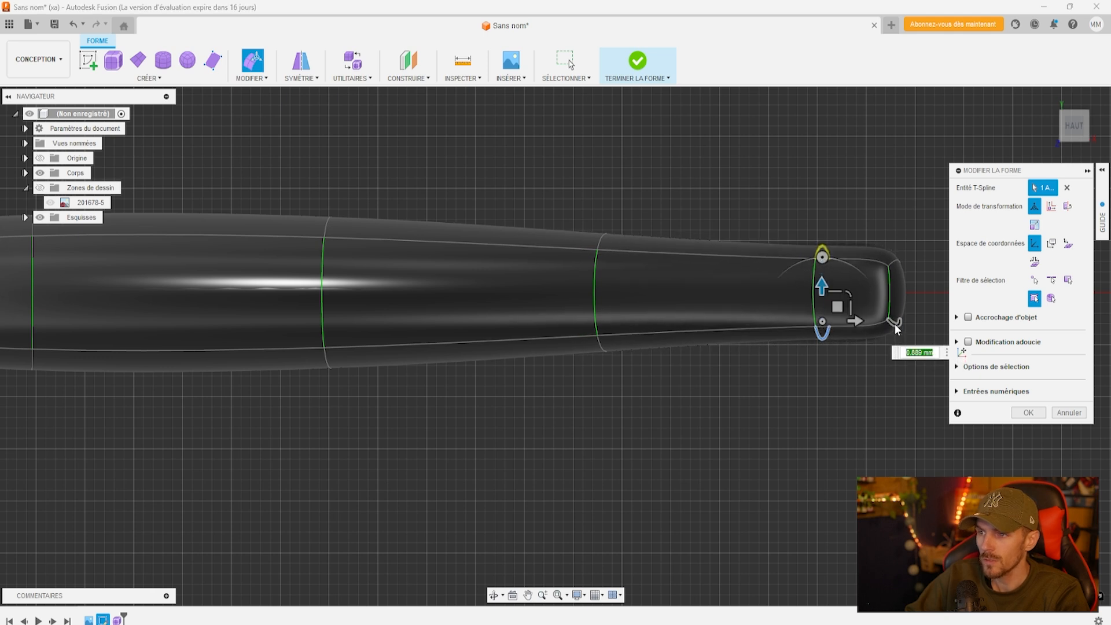
click(898, 323)
drag(894, 281, 894, 276)
Check the body from the nose end, and narrow the nose tip and the first two side edges behind it
middle_drag(744, 370, 912, 354)
middle_drag(337, 396, 500, 397)
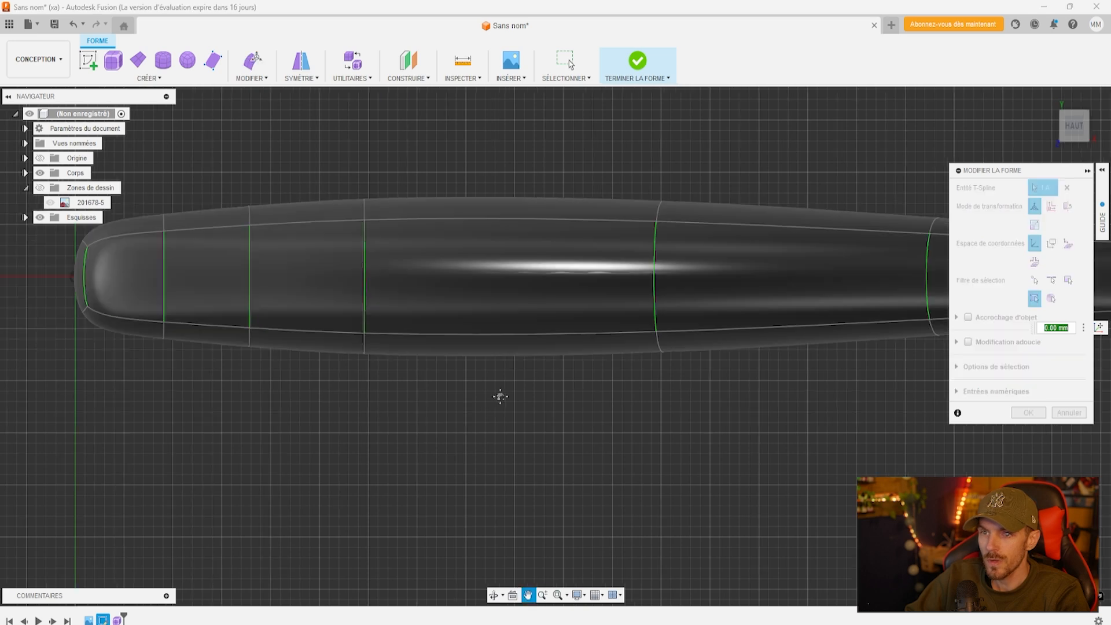
click(1074, 126)
mouse_move(567, 289)
shift+middle_down()
mouse_move(718, 159)
mouse_move(787, 176)
mouse_move(791, 156)
shift+middle_up()
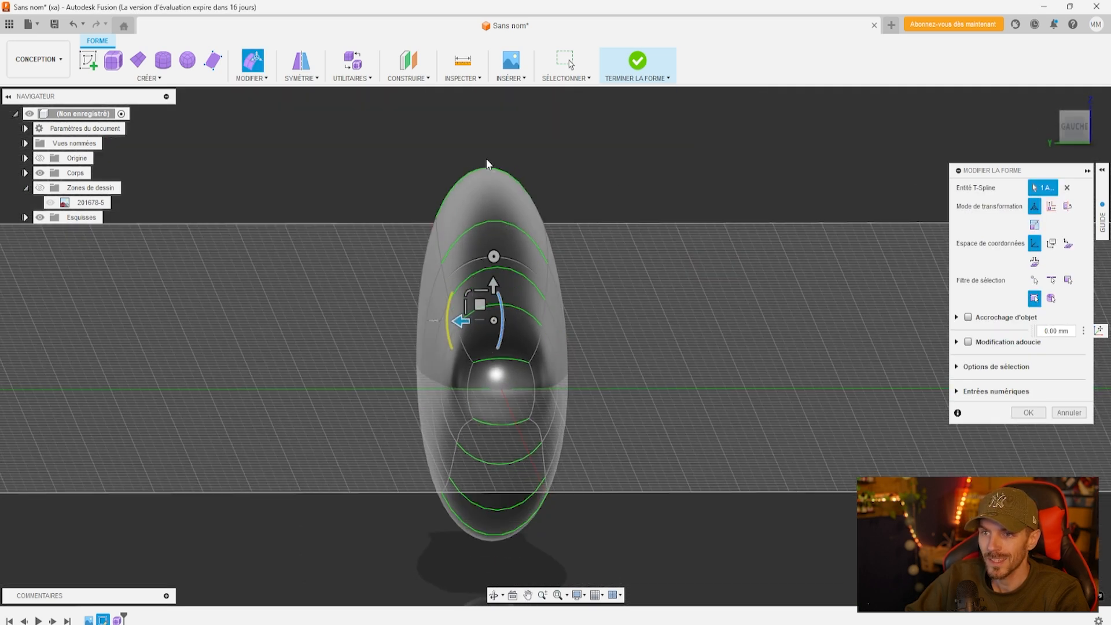
drag(1073, 134, 1015, 184)
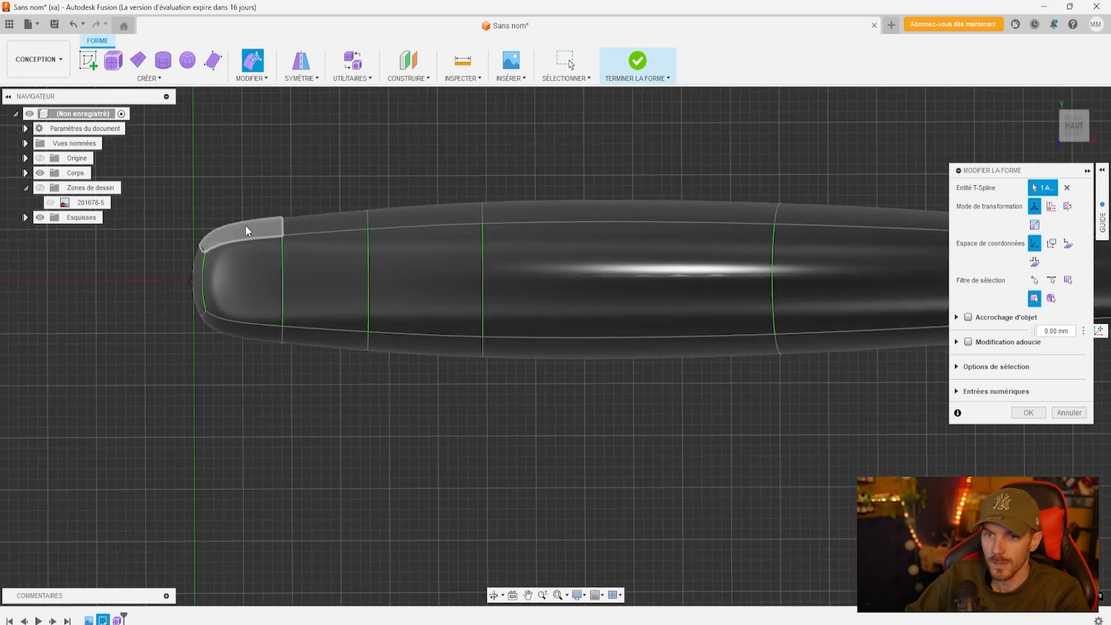
click(201, 247)
drag(204, 214, 204, 221)
click(281, 226)
drag(281, 199, 281, 204)
click(367, 219)
drag(367, 192, 367, 197)
Widen the body slightly at the third, mid-body and second side edges behind the nose
click(484, 215)
drag(482, 190, 482, 185)
click(778, 213)
drag(781, 189, 782, 184)
click(368, 221)
drag(367, 197, 367, 190)
Move the side edges from mid-body to the tail slightly outward to smooth the rear taper
middle_drag(753, 222, 514, 213)
click(818, 211)
drag(818, 186, 818, 180)
middle_drag(818, 191, 529, 199)
click(741, 234)
drag(745, 209, 745, 203)
click(817, 249)
drag(819, 218, 819, 213)
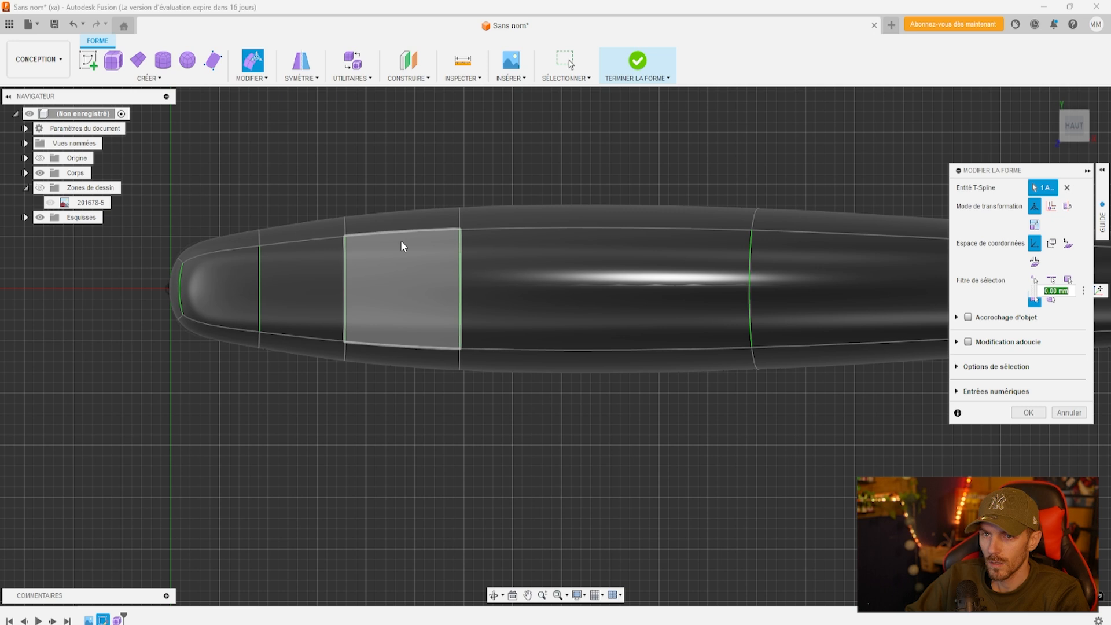
Pull the rear side face between two edge loops slightly outward, and move the first side edge behind the nose outward about 0.6 mm
click(301, 210)
click(607, 208)
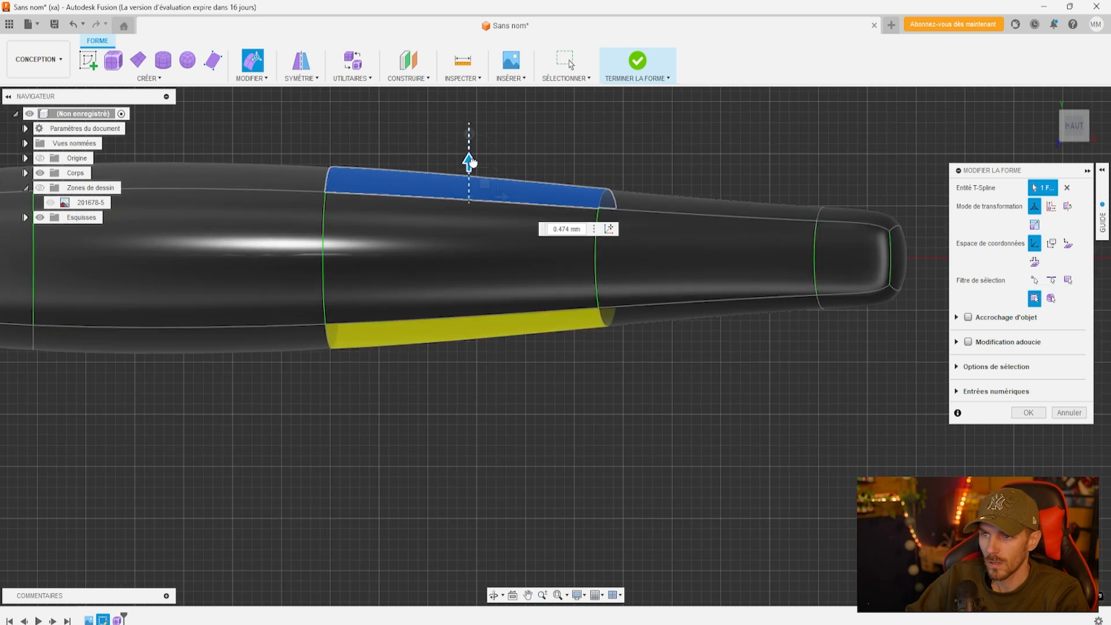
click(718, 191)
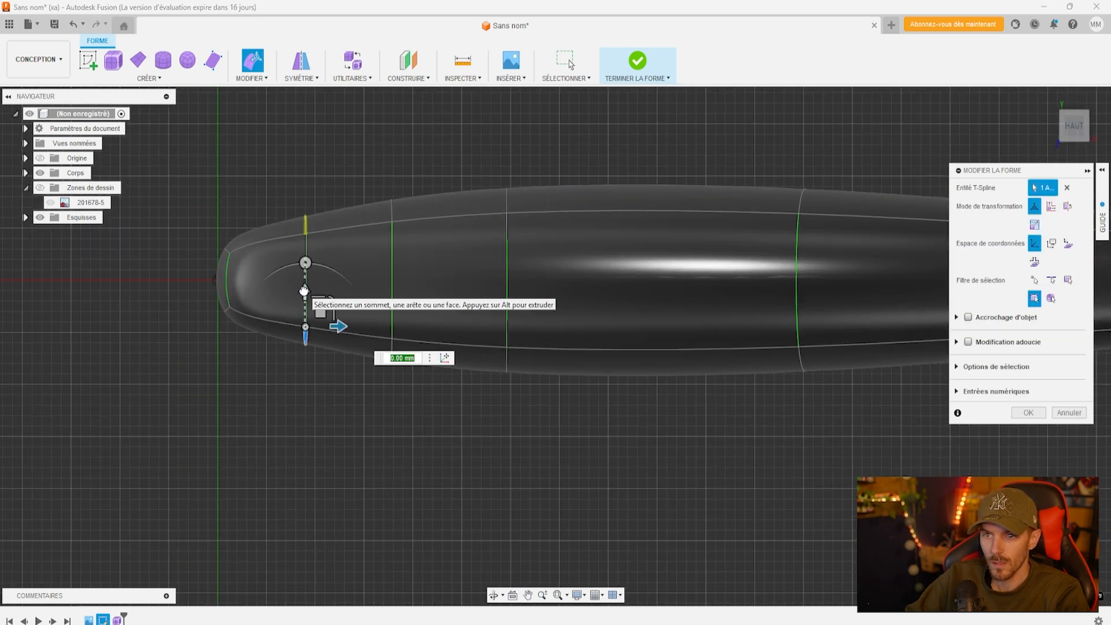
drag(303, 291, 305, 297)
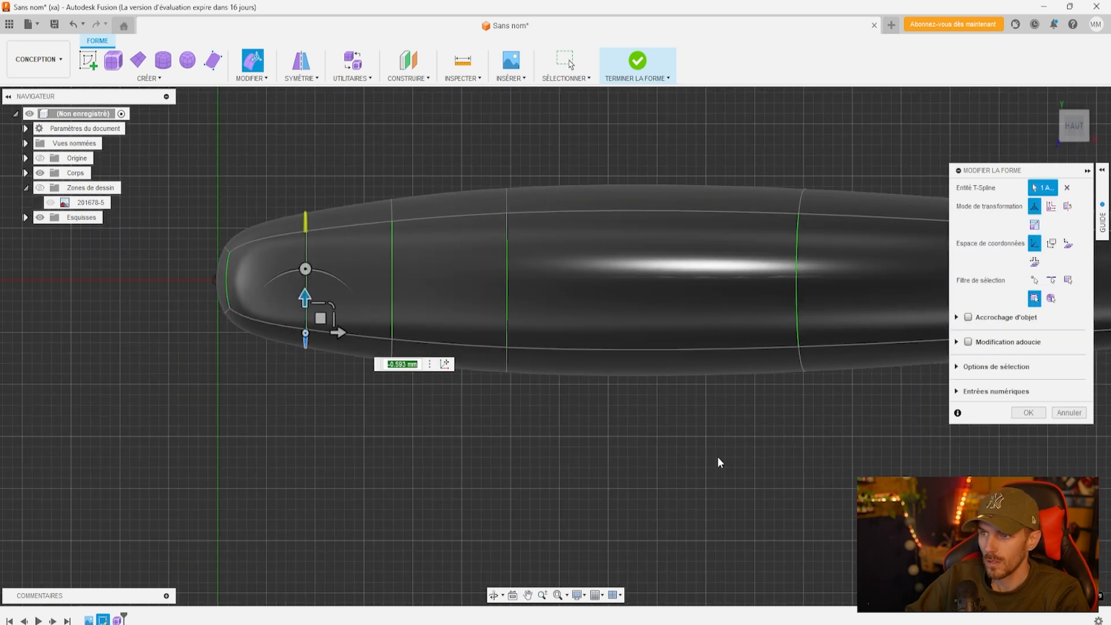
click(718, 456)
scroll(647, 432, down, 4)
middle_drag(797, 478, 624, 460)
Insert an edge along the middle of the body's upper face from nose to tail, in Simple mode at position 0.50
click(1063, 130)
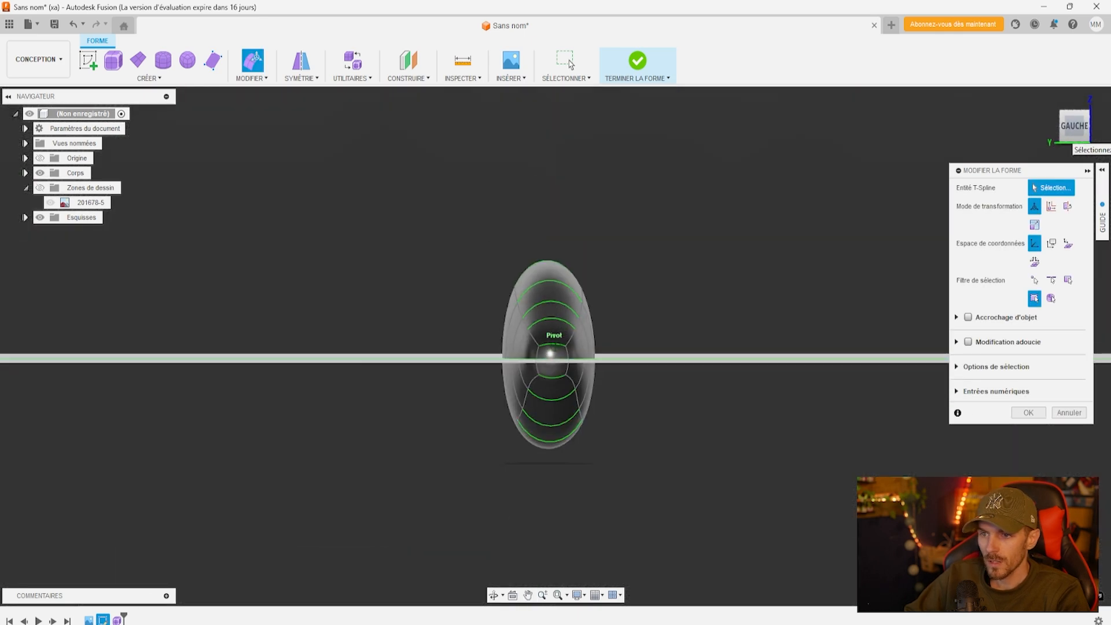
drag(1070, 126, 1070, 132)
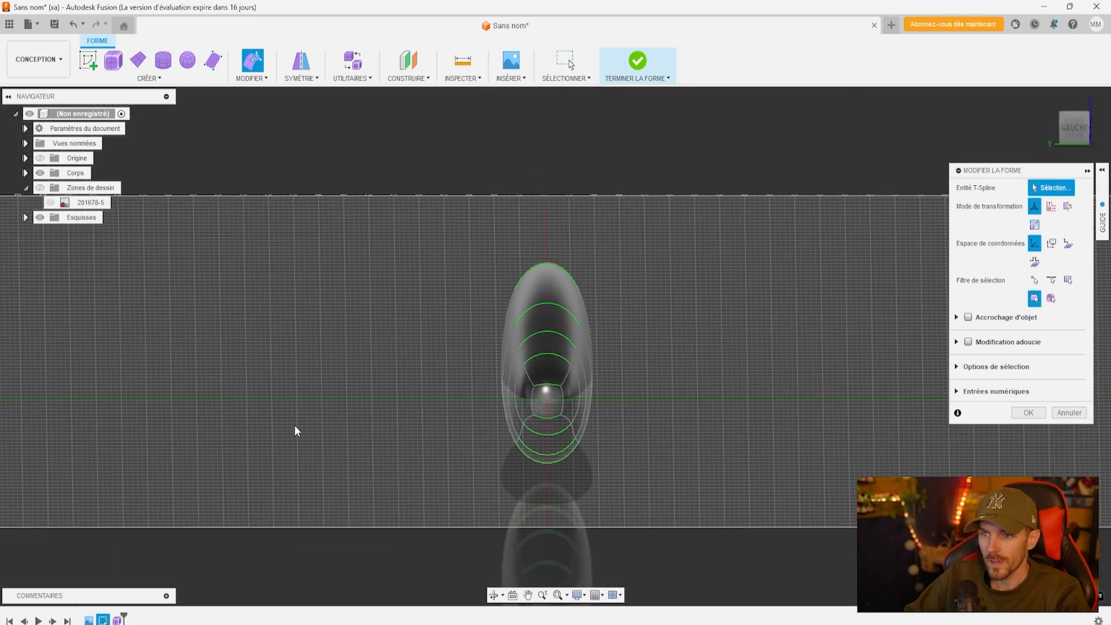
click(269, 78)
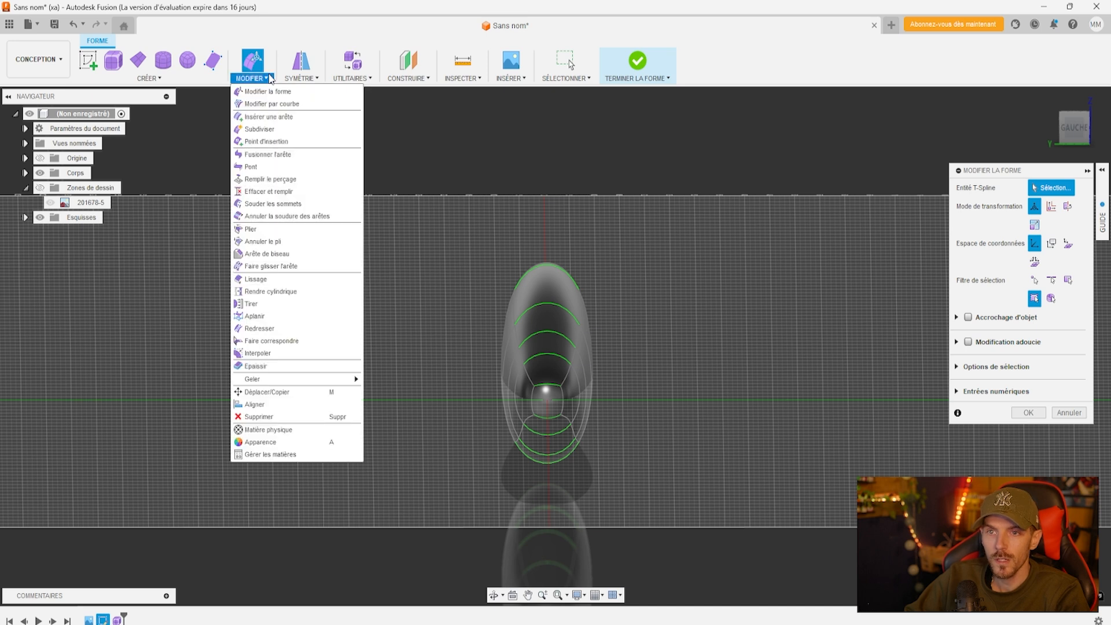
click(272, 118)
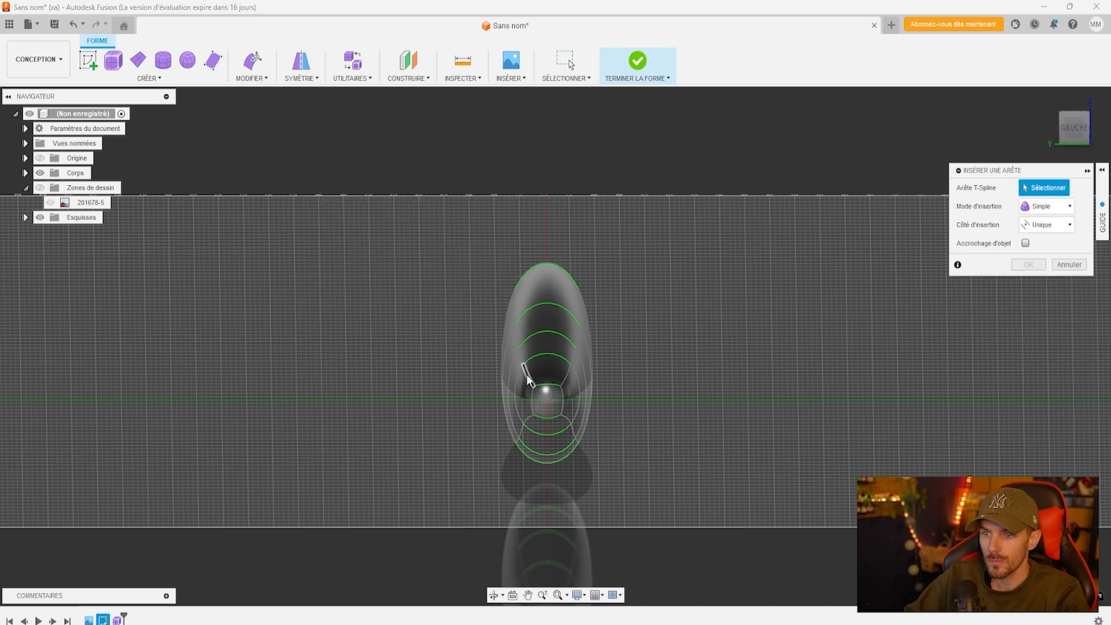
drag(1073, 129, 1096, 162)
click(598, 513)
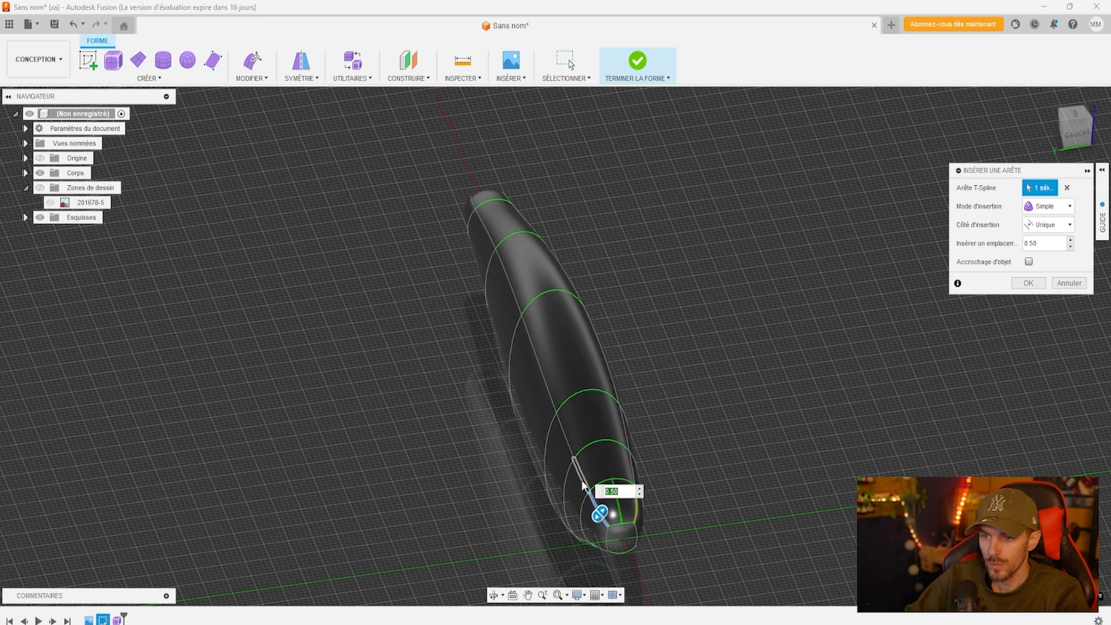
click(533, 342)
click(494, 249)
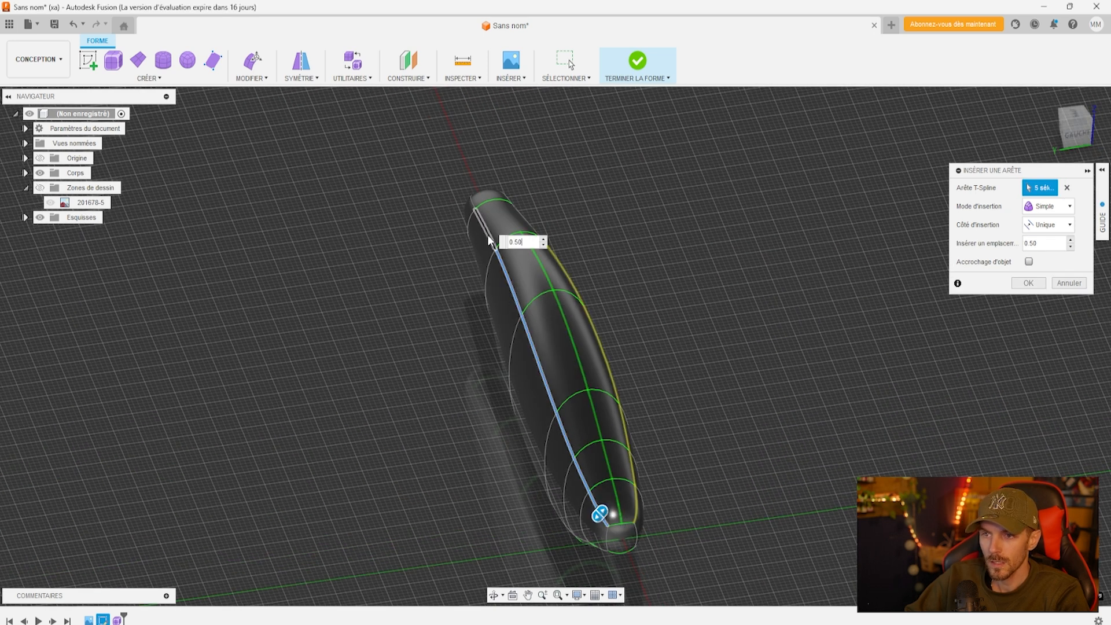
click(473, 204)
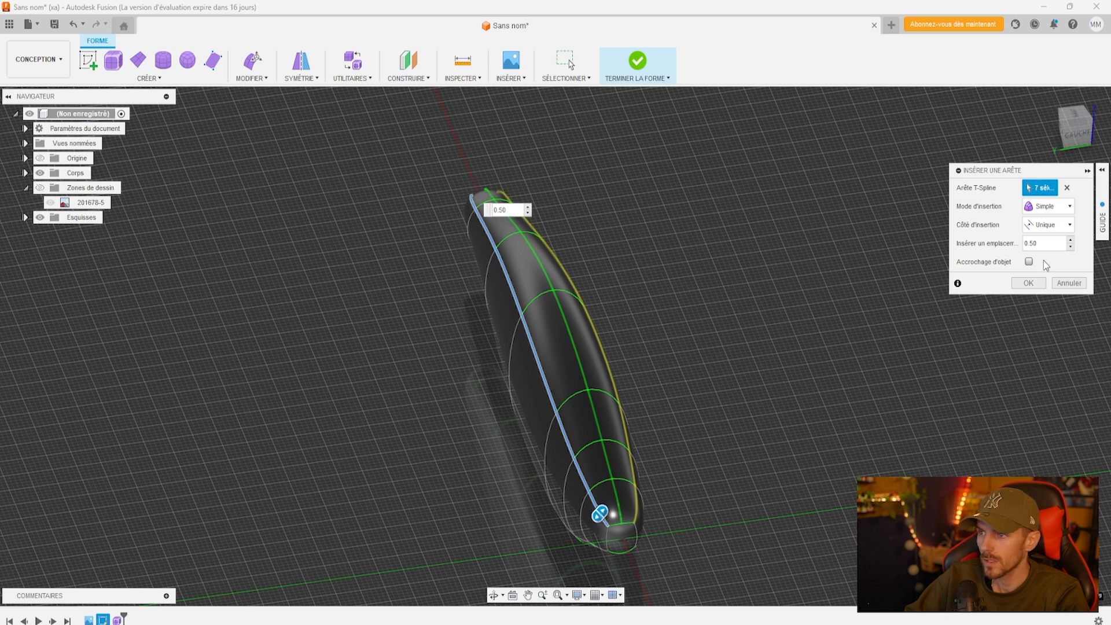
click(1030, 283)
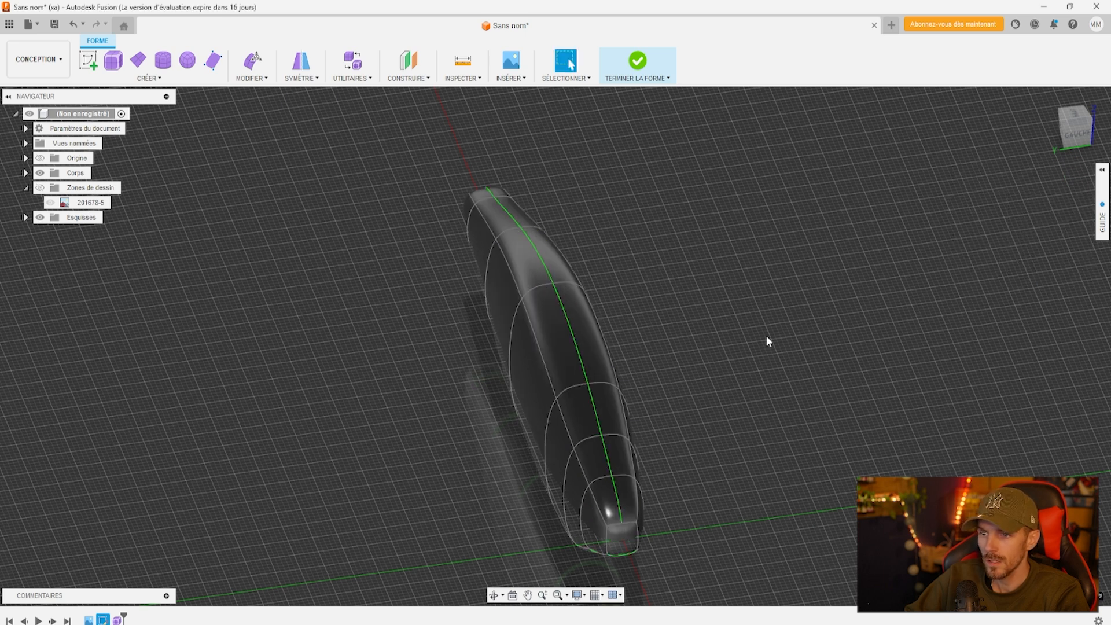
Insert a matching lengthwise edge along the middle of the belly, based on the lower side edges from nose to tail
click(1072, 139)
shift+middle_drag(556, 346, 535, 289)
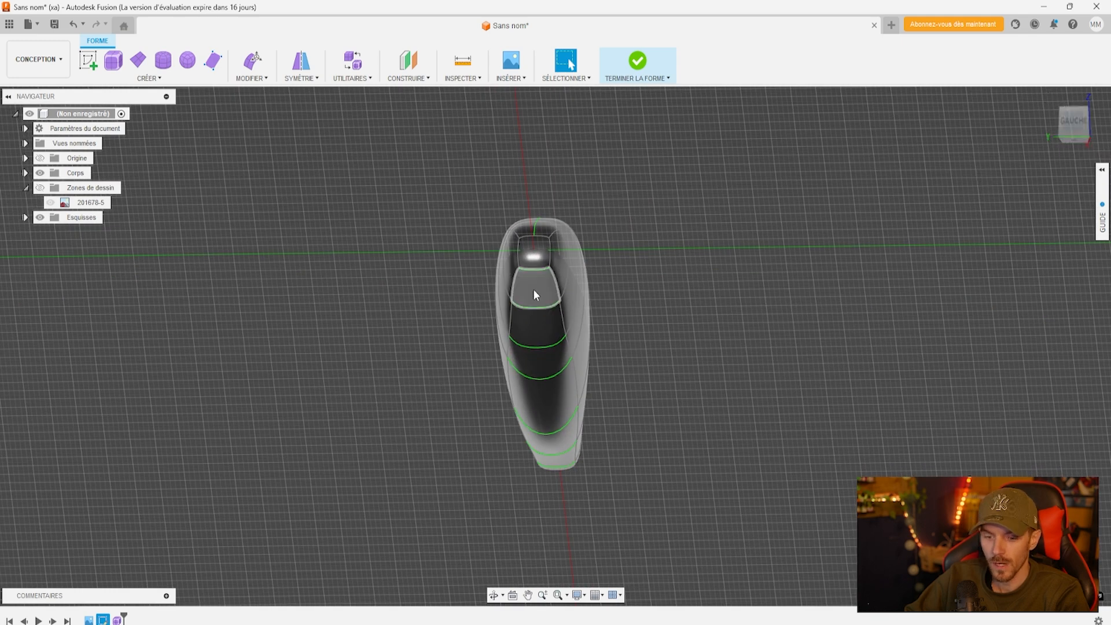
drag(1080, 128, 926, 235)
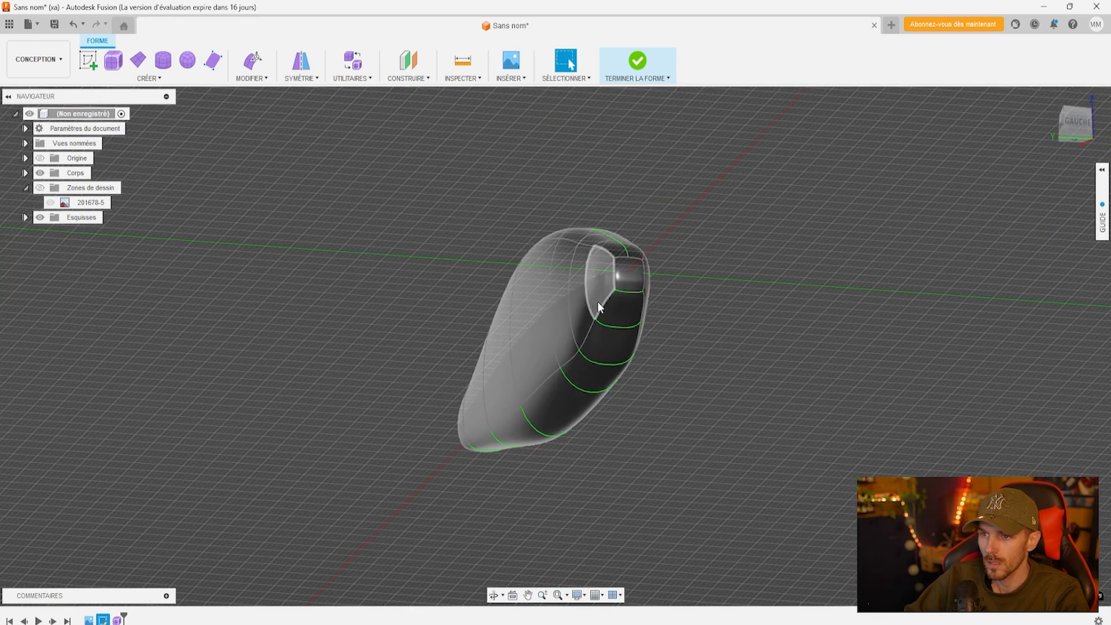
shift+click(544, 386)
shift+click(511, 417)
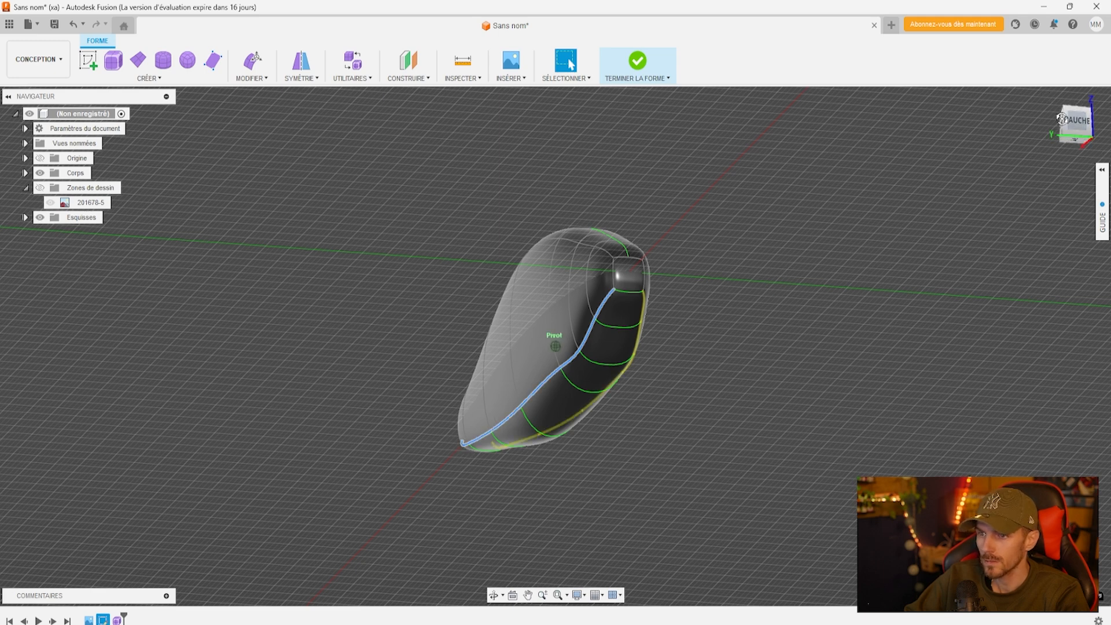
click(1075, 131)
mouse_move(1076, 135)
mouse_down()
mouse_move(1007, 191)
mouse_move(1048, 267)
mouse_up()
drag(1036, 185, 1045, 122)
click(258, 79)
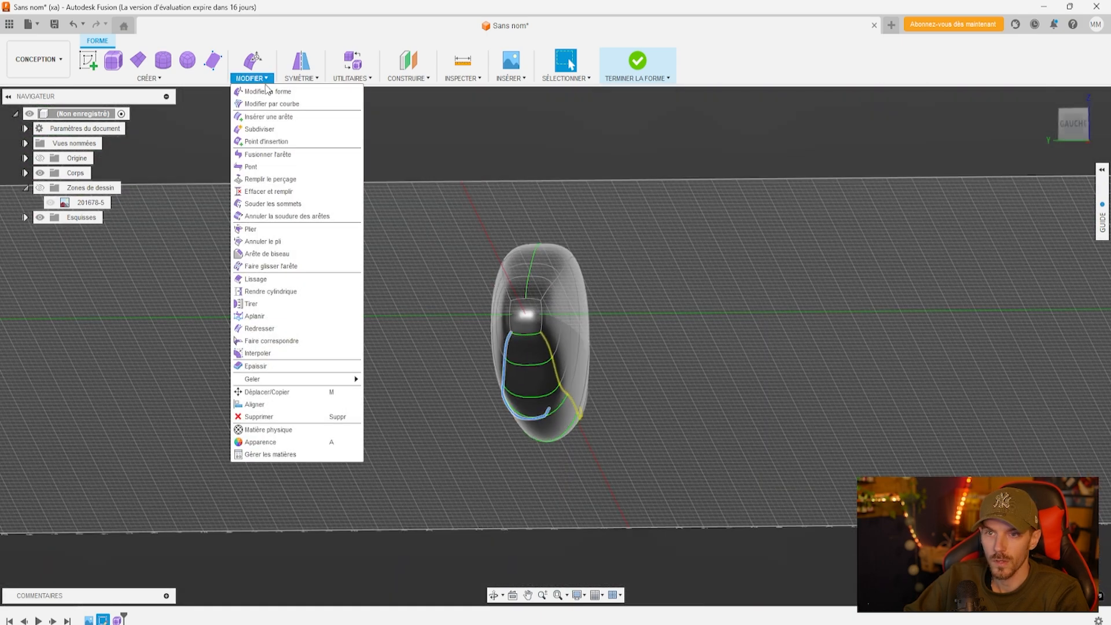
click(270, 117)
mouse_move(1065, 132)
mouse_down()
mouse_move(1071, 81)
mouse_move(1055, 87)
mouse_move(1067, 149)
mouse_move(1063, 139)
mouse_move(1039, 164)
mouse_move(996, 134)
mouse_move(908, 125)
mouse_move(915, 90)
mouse_move(1053, 95)
mouse_up()
click(1039, 287)
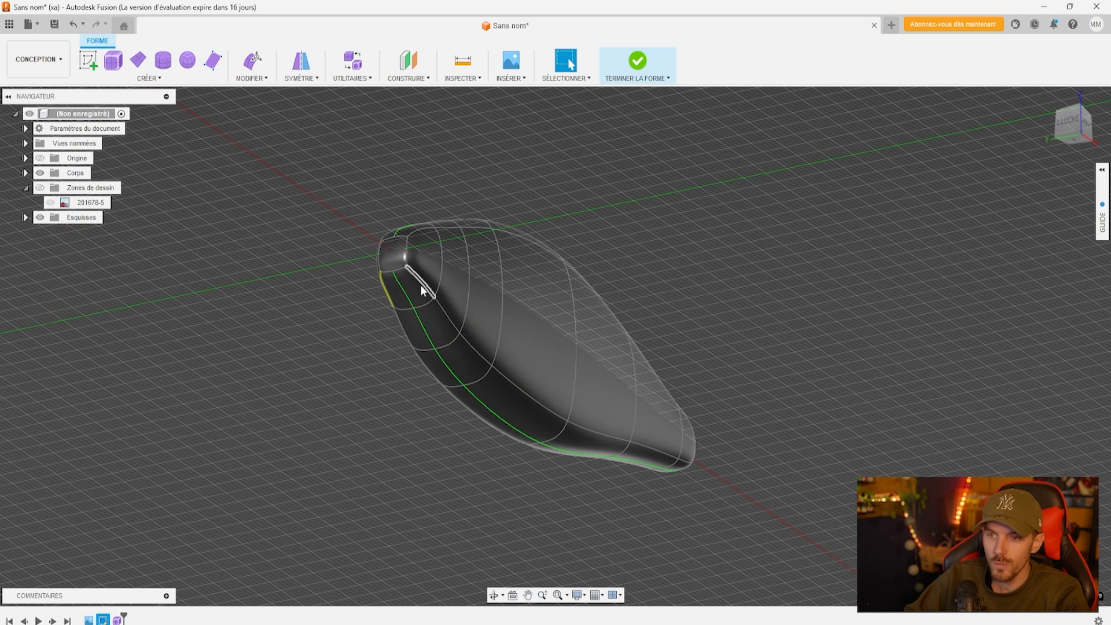
Nudge the whole lower lengthwise side edge line slightly sideways, from the nose to the tail, with Edit Form
ctrl+click(446, 315)
ctrl+click(470, 341)
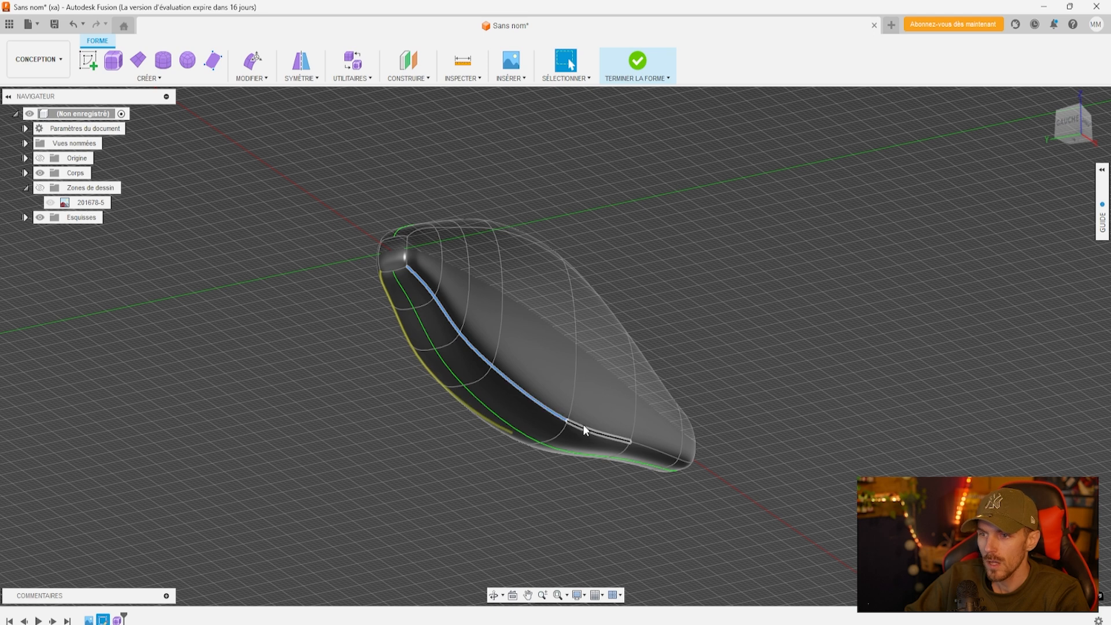
ctrl+click(648, 453)
ctrl+click(687, 462)
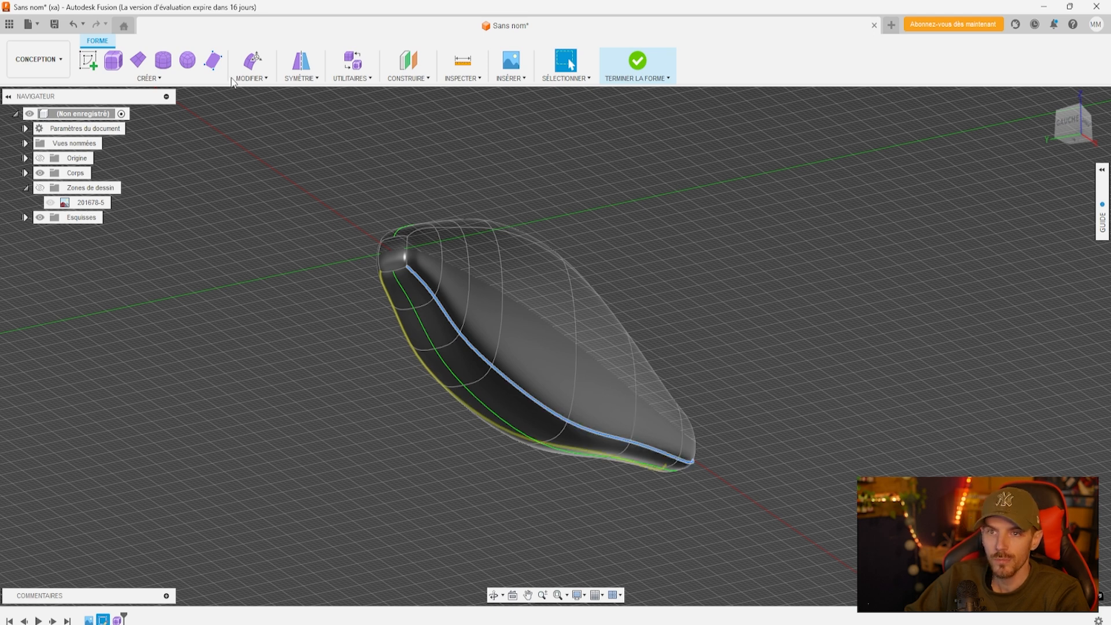
click(254, 68)
mouse_move(518, 388)
mouse_down()
mouse_move(499, 384)
mouse_move(514, 390)
mouse_up()
click(1029, 413)
Check the body from below and above, finish the form to see it as a solid, and reopen it for editing
drag(1069, 123, 1106, 93)
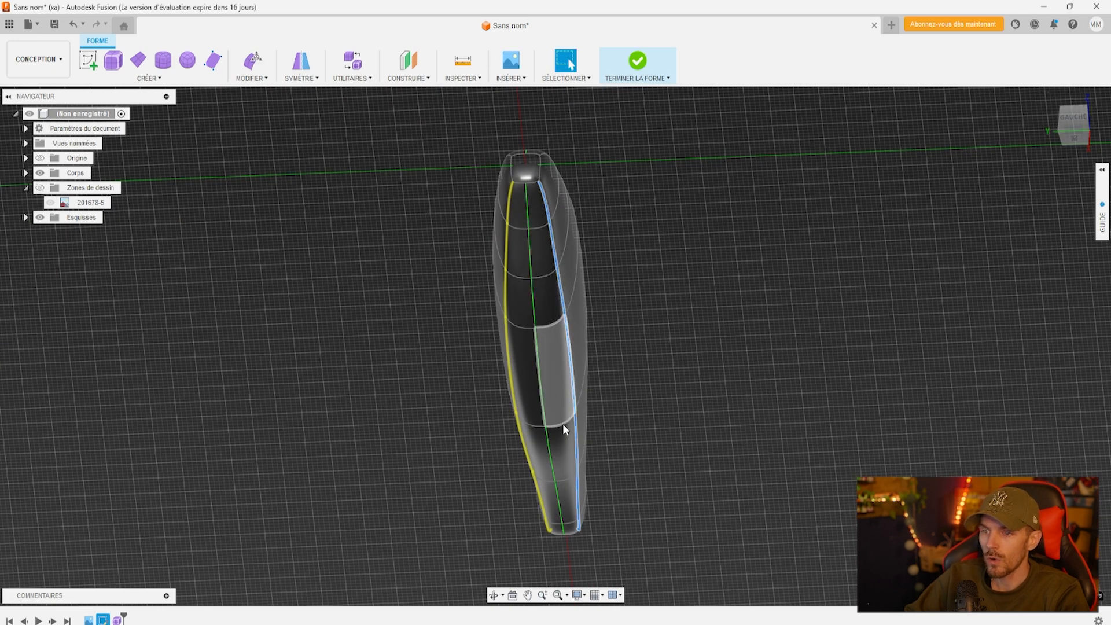
drag(1074, 123, 1073, 173)
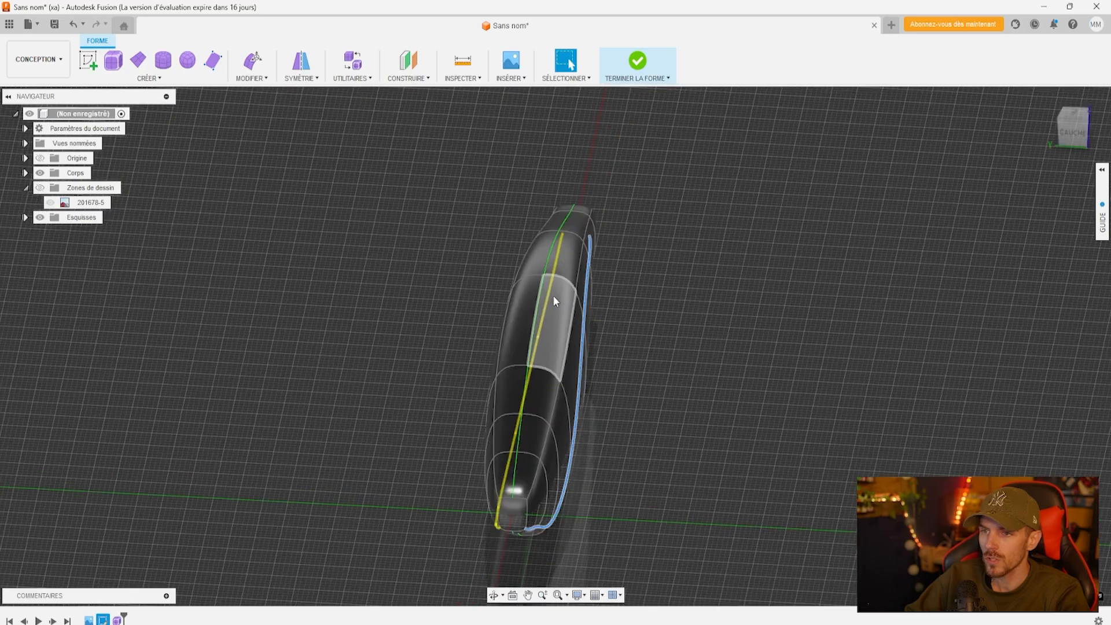
click(1068, 134)
mouse_move(1071, 130)
mouse_down()
mouse_move(1036, 152)
mouse_move(909, 131)
mouse_move(937, 125)
mouse_move(958, 151)
mouse_move(945, 157)
mouse_up()
click(637, 64)
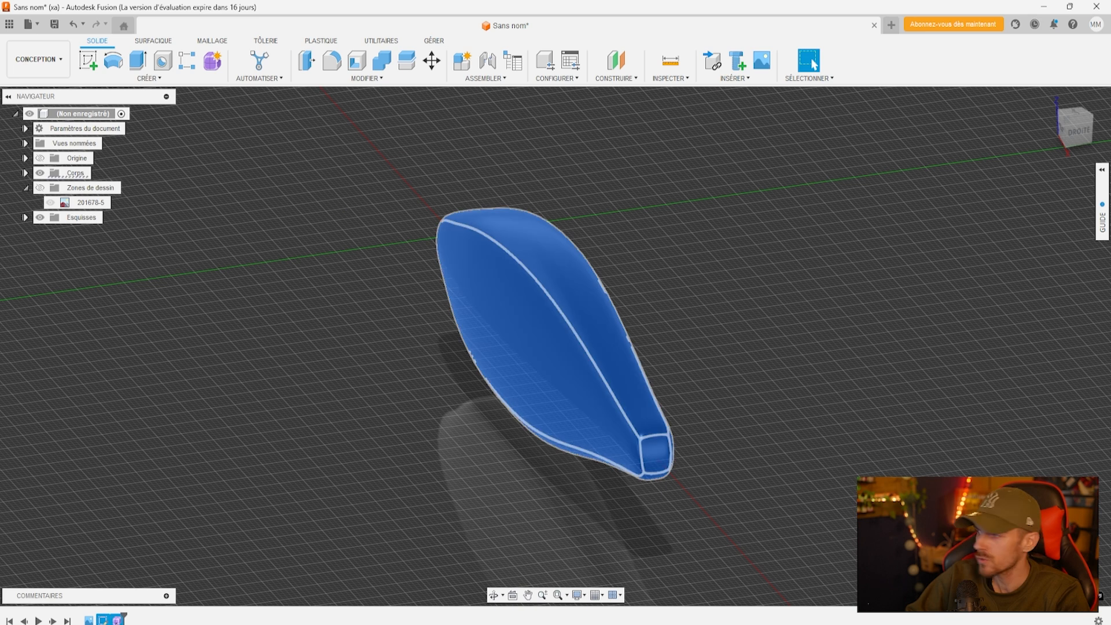
right_click(120, 620)
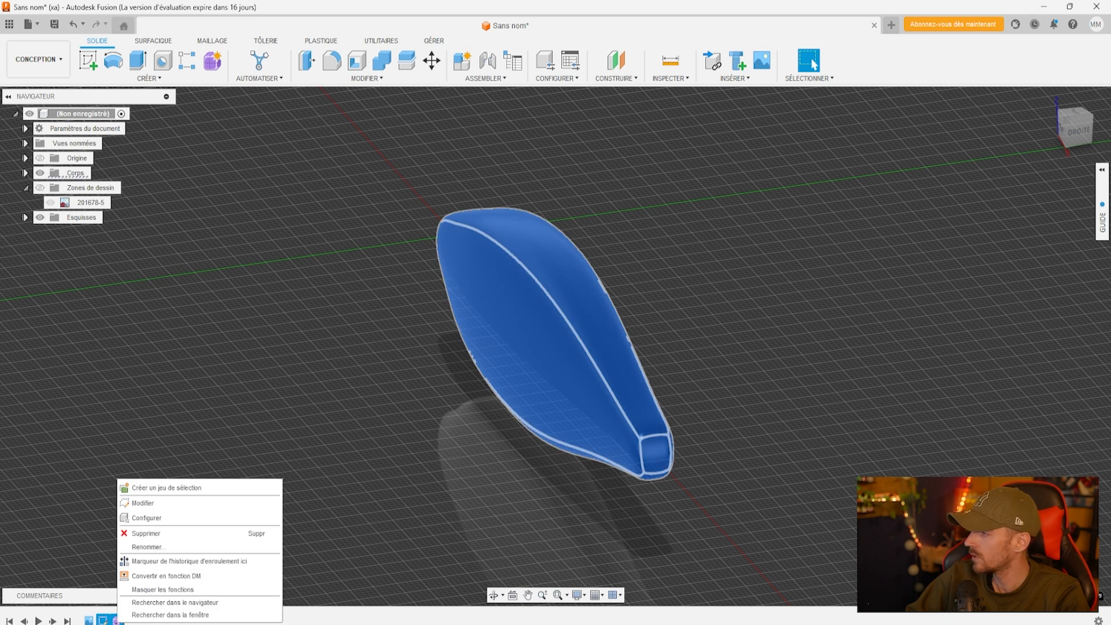
click(142, 503)
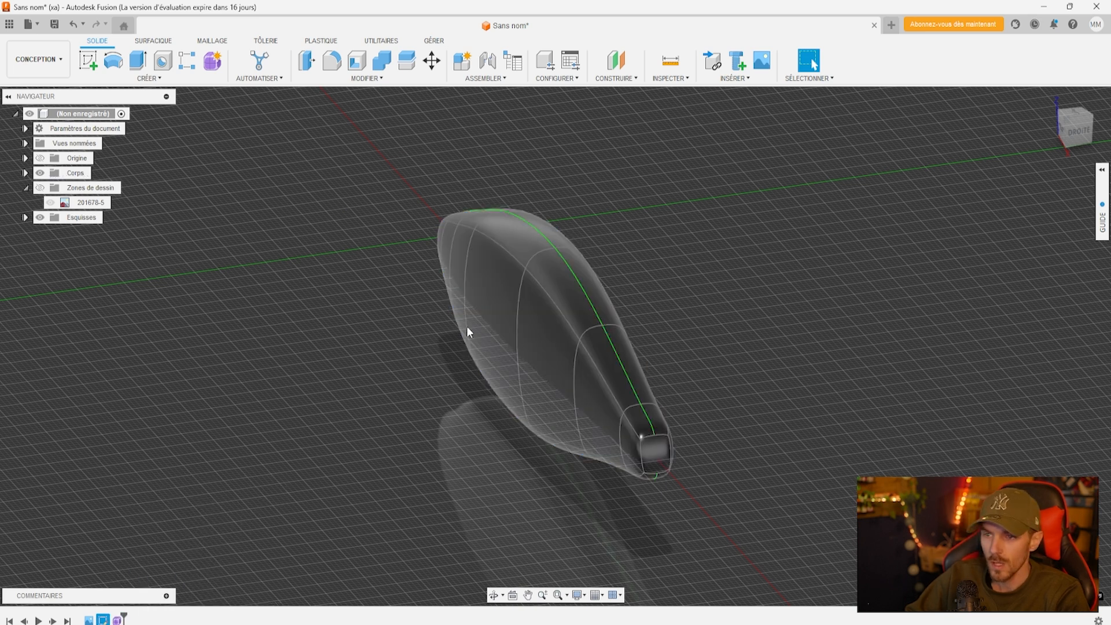
click(634, 435)
shift+click(557, 313)
click(620, 439)
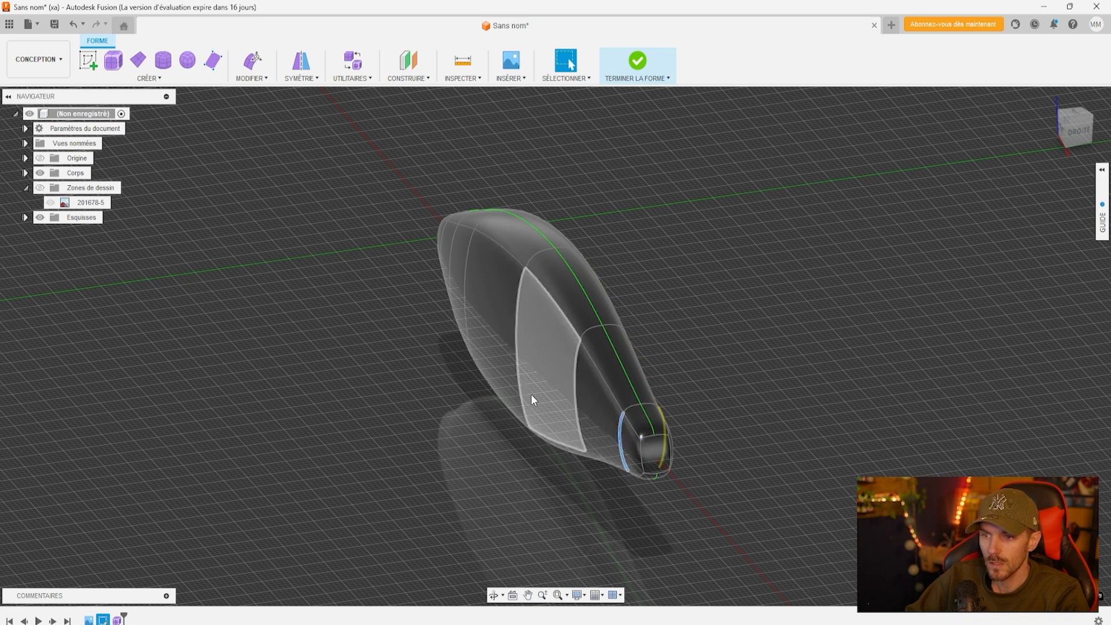
shift+click(576, 395)
shift+click(521, 324)
shift+click(467, 304)
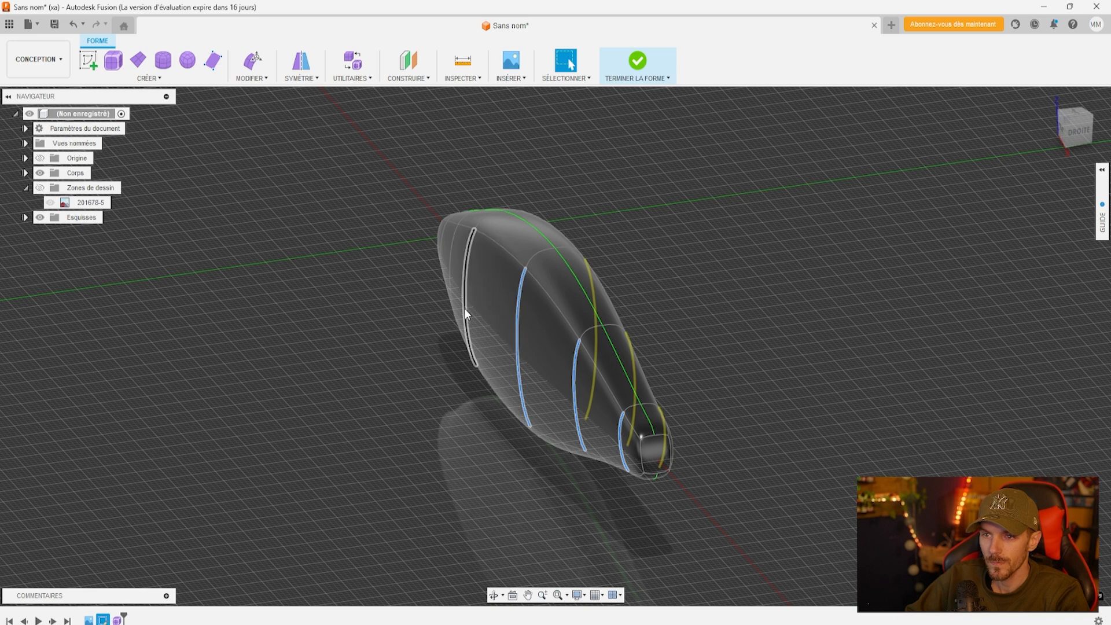
shift+click(449, 266)
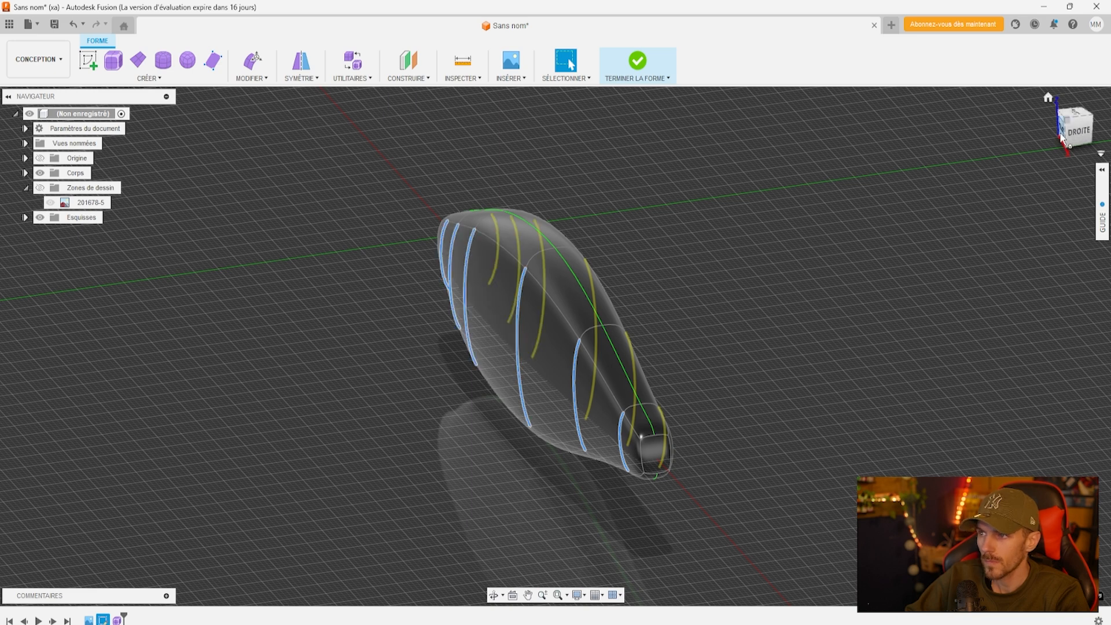
click(1076, 136)
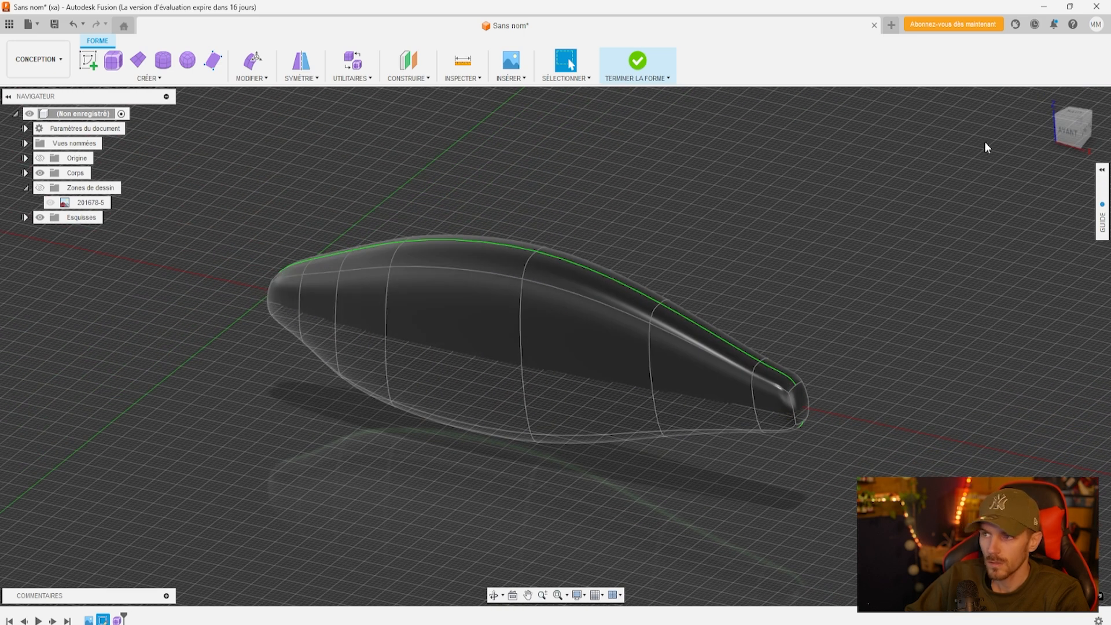
Move the six vertical side edges between nose and tail outward about 1.7 mm together, and finish the form
shift+middle_drag(988, 148, 396, 380)
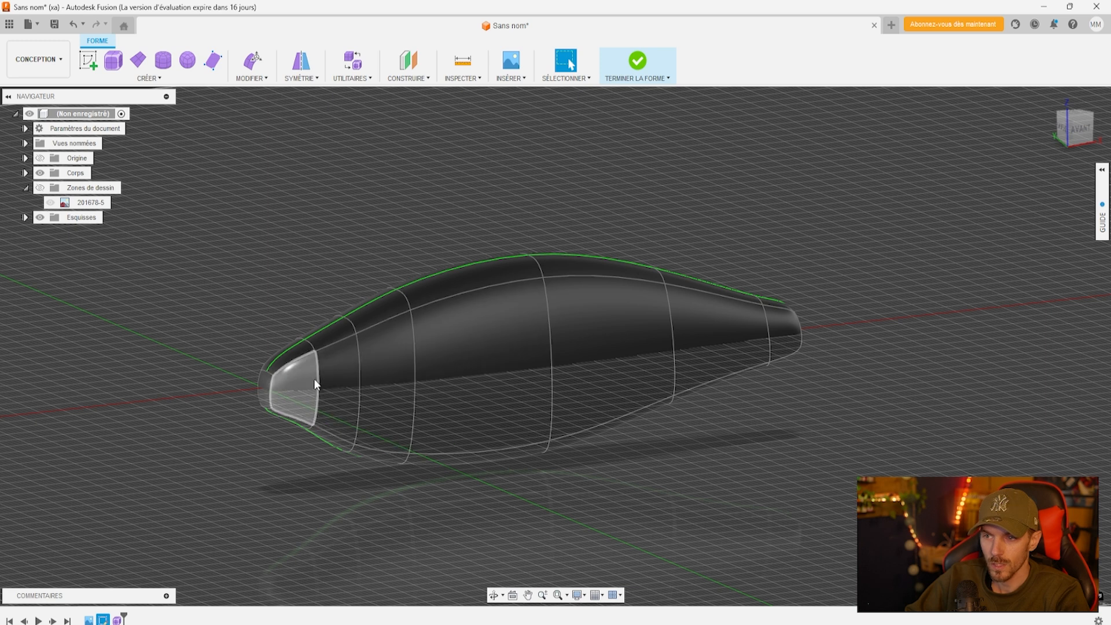
double_click(317, 380)
shift+double_click(357, 377)
shift+double_click(413, 377)
shift+double_click(551, 374)
shift+double_click(672, 360)
shift+double_click(769, 341)
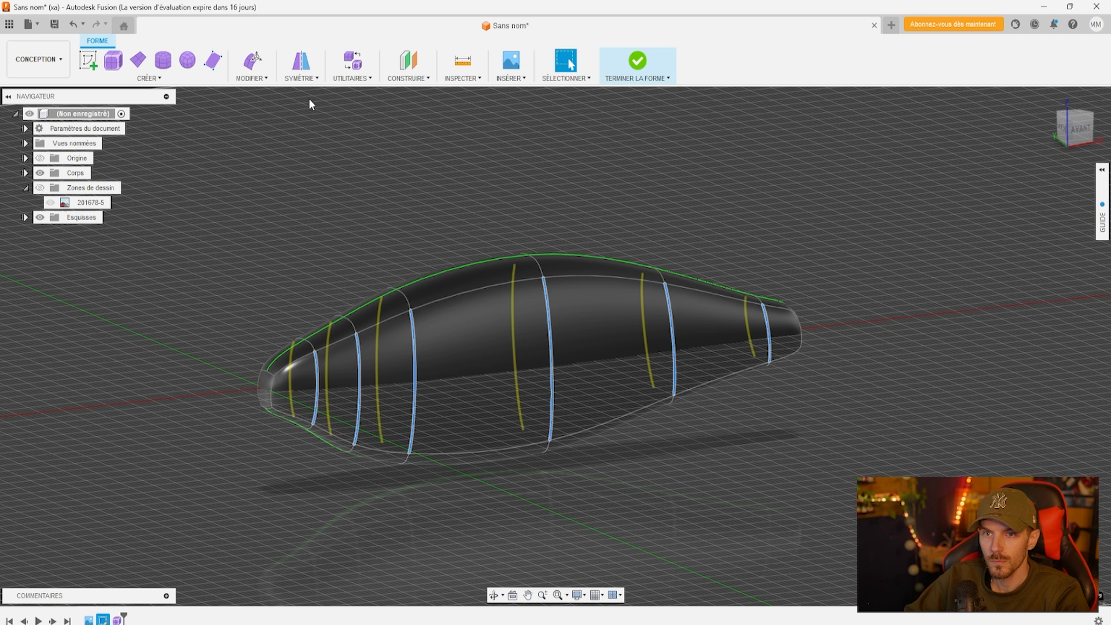
click(253, 60)
click(1065, 129)
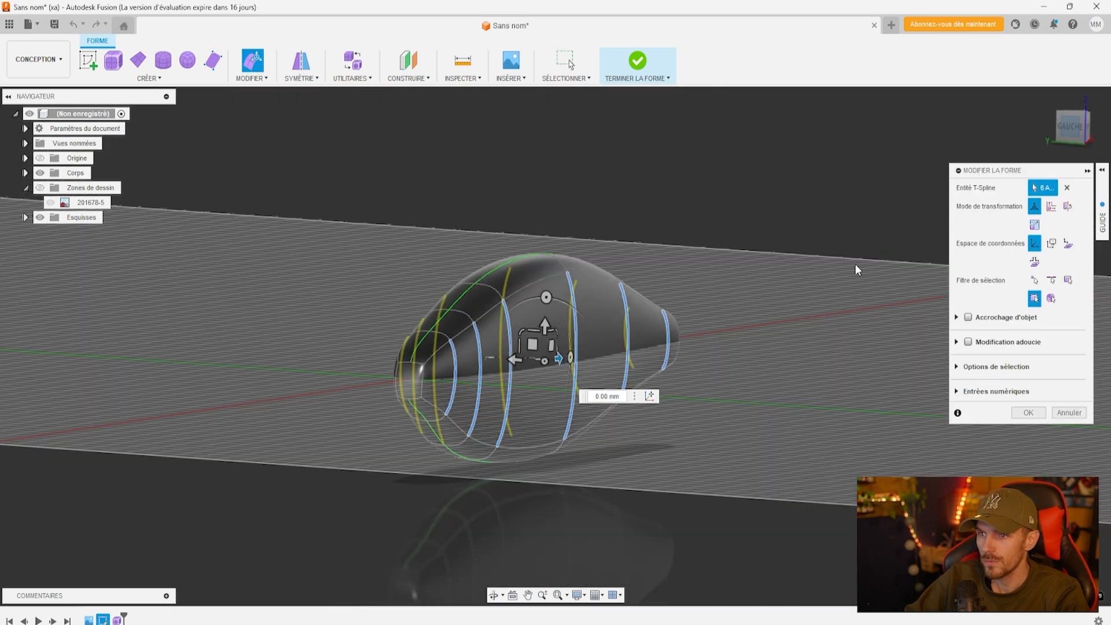
drag(540, 356, 549, 357)
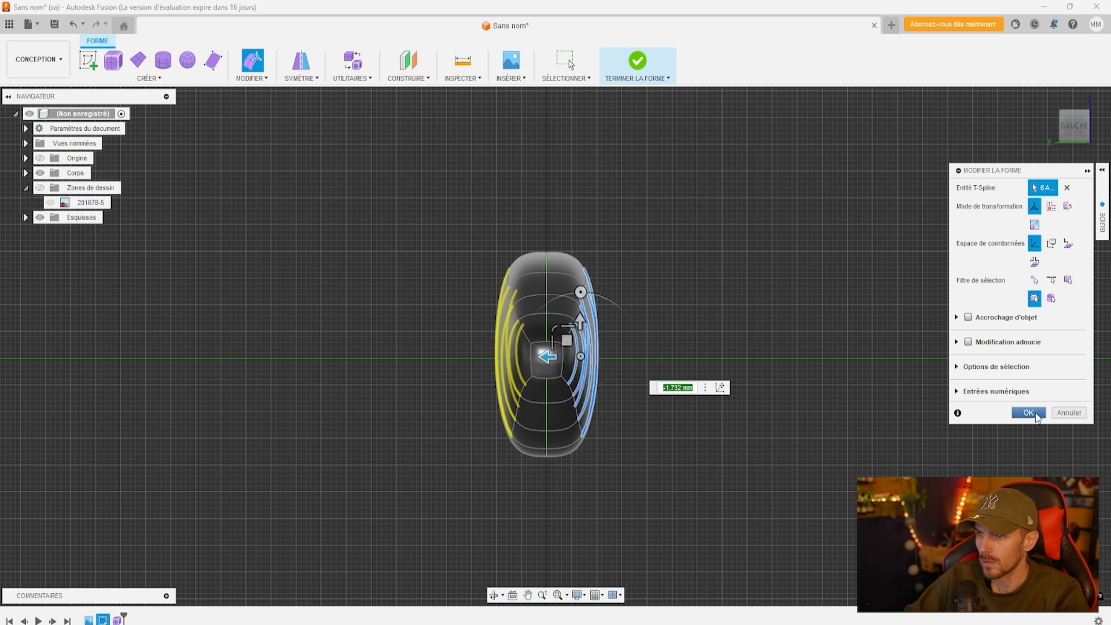
click(1029, 413)
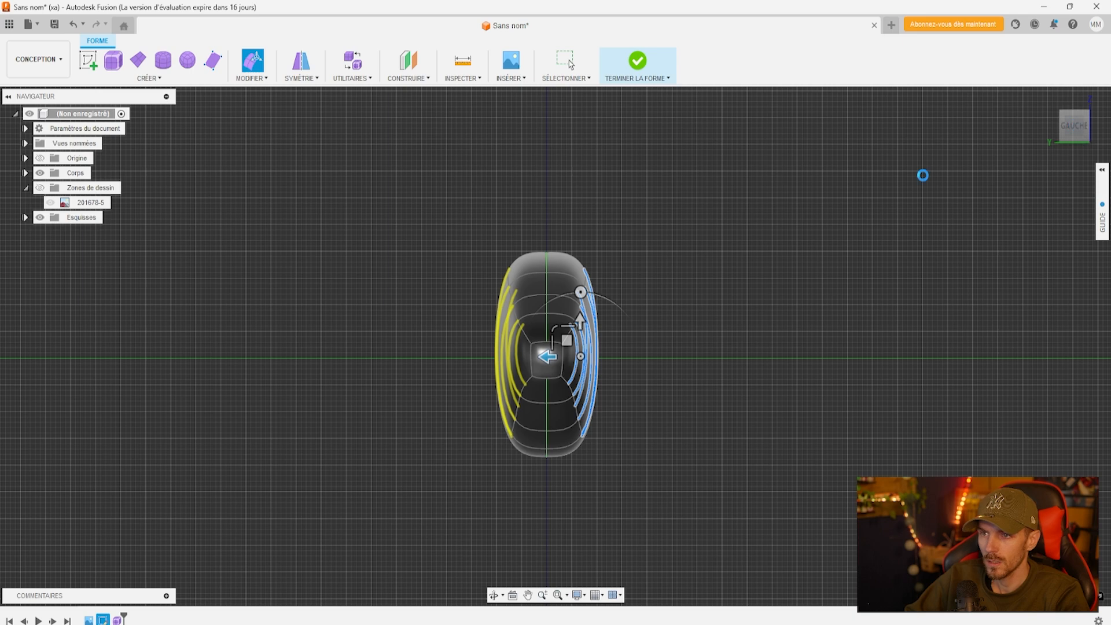
click(639, 69)
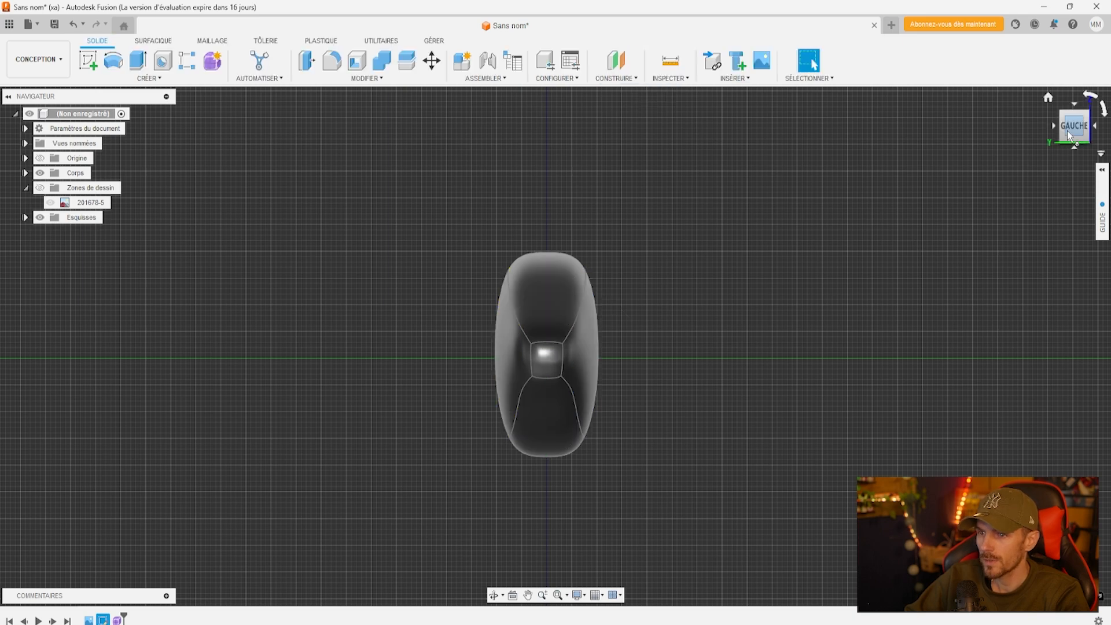
Examine the finished body's profile and cross-section from the front, the nose end and oblique angles
click(1068, 131)
mouse_move(1069, 131)
mouse_down()
mouse_move(1040, 134)
mouse_move(1039, 81)
mouse_move(1019, 88)
mouse_move(1004, 123)
mouse_move(983, 109)
mouse_move(921, 123)
mouse_up()
shift+middle_drag(399, 304, 453, 253)
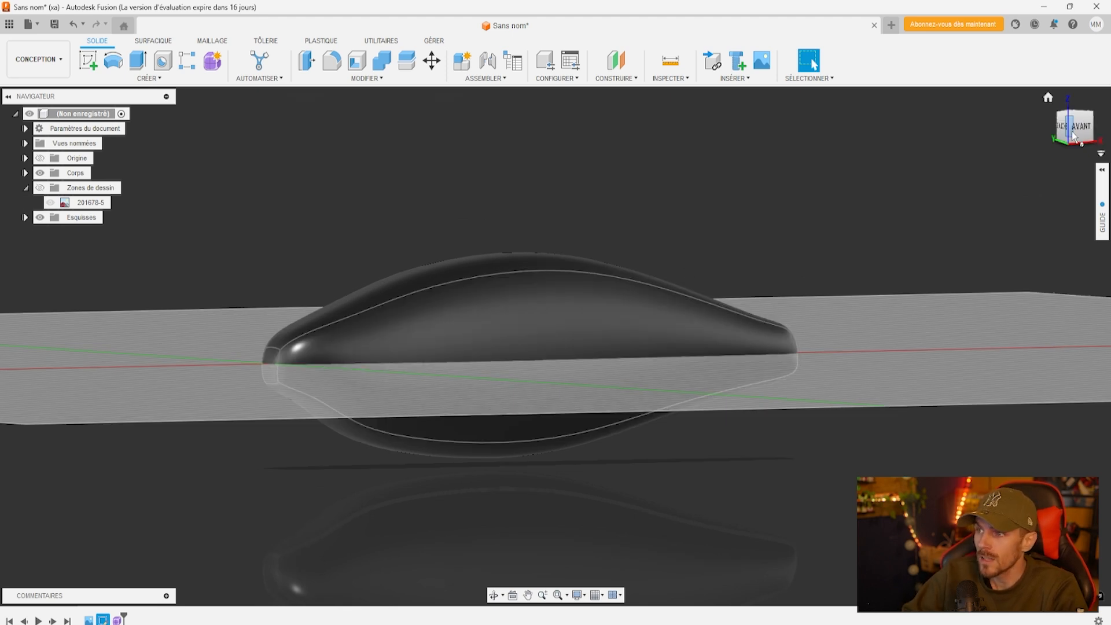
drag(1069, 128, 1042, 129)
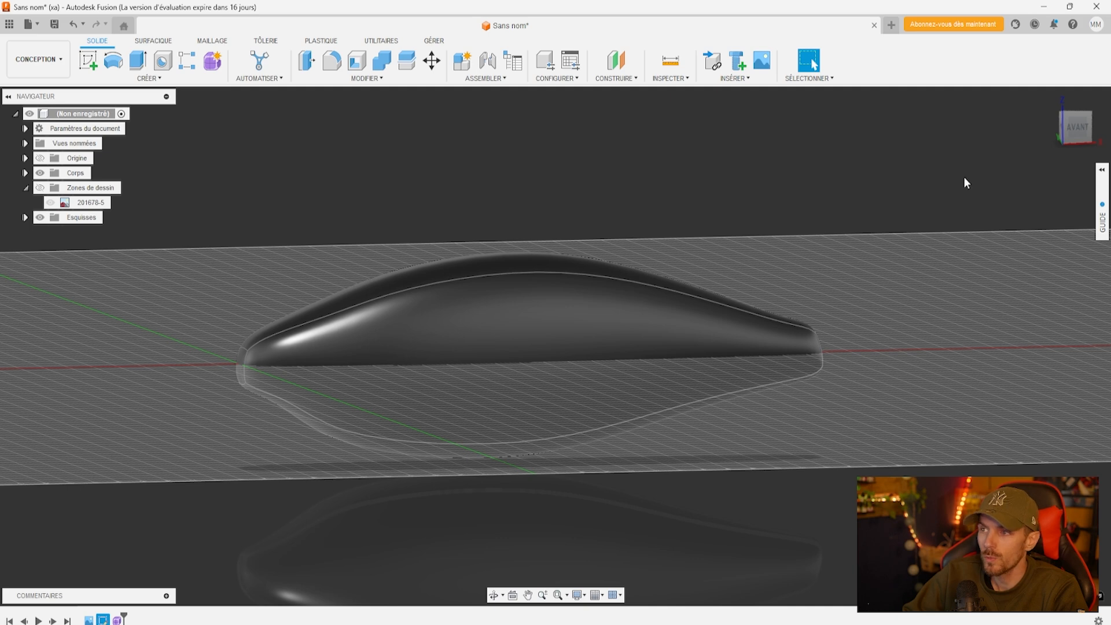
click(1078, 126)
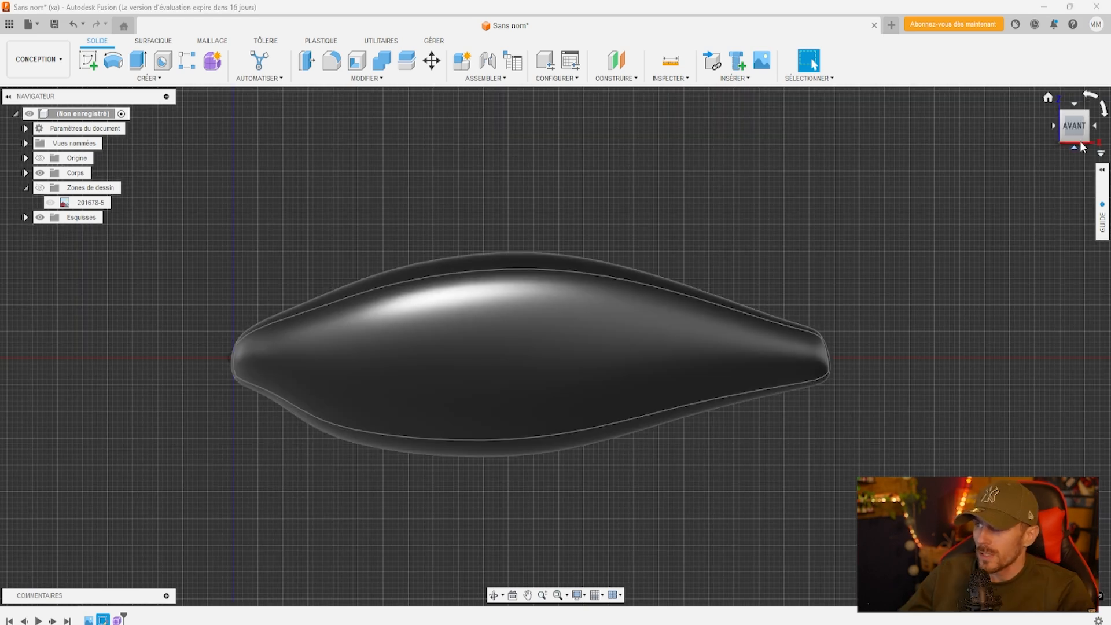
mouse_move(1068, 128)
mouse_down()
mouse_move(1099, 147)
mouse_move(1101, 127)
mouse_up()
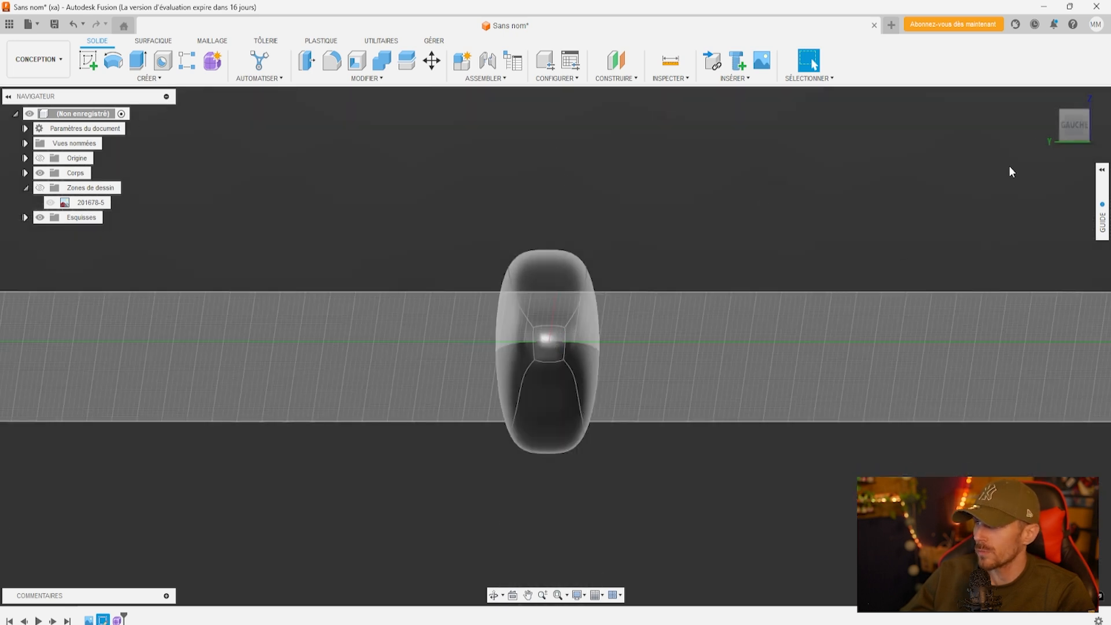
drag(1073, 125, 749, 238)
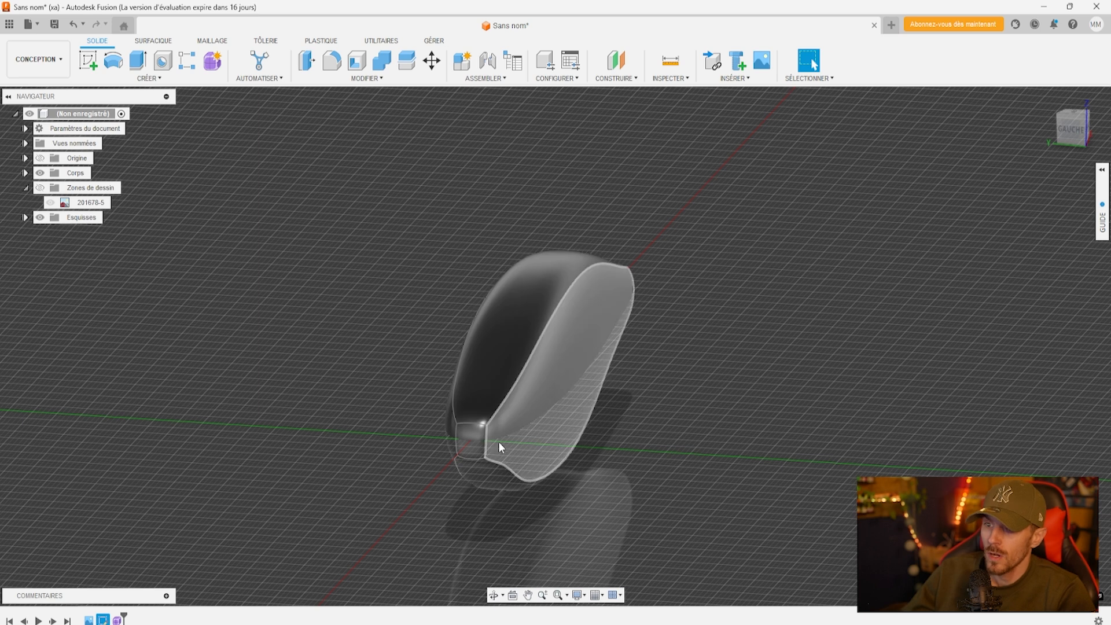
Compare the body's nose with the 201678-5 reference image from the front, showing the image briefly and hiding it again
drag(1057, 129, 659, 288)
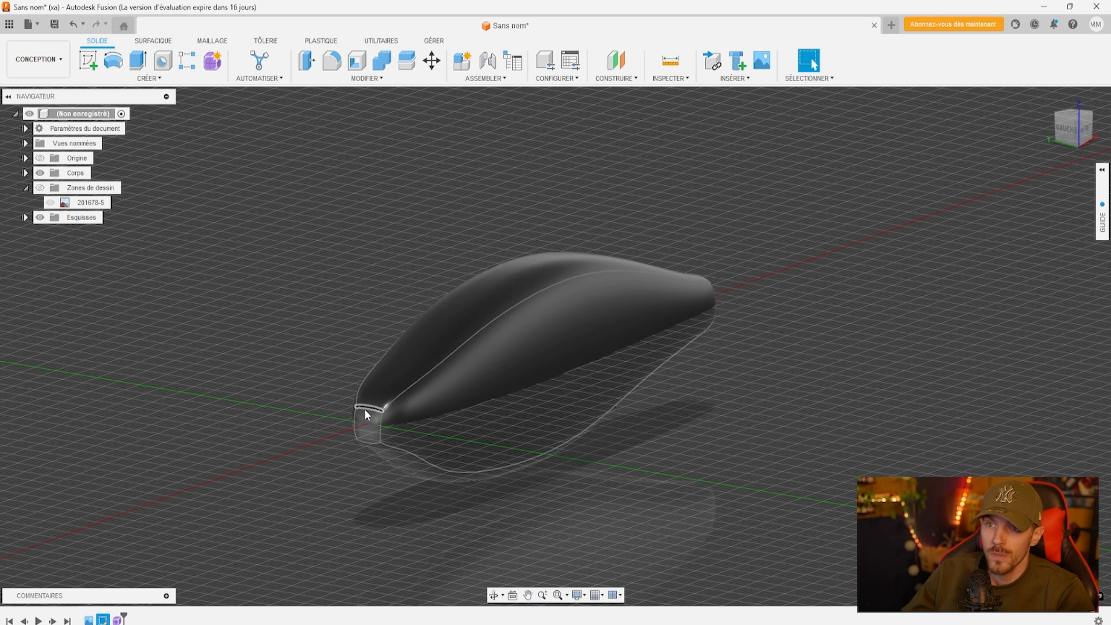
click(1070, 136)
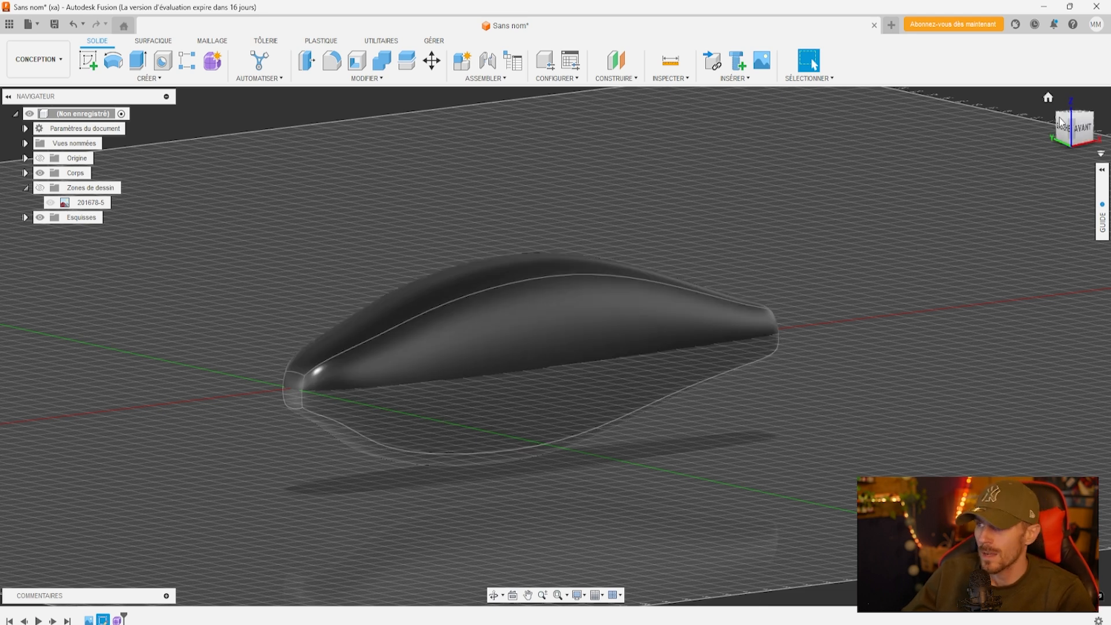
click(1081, 132)
scroll(191, 370, up, 5)
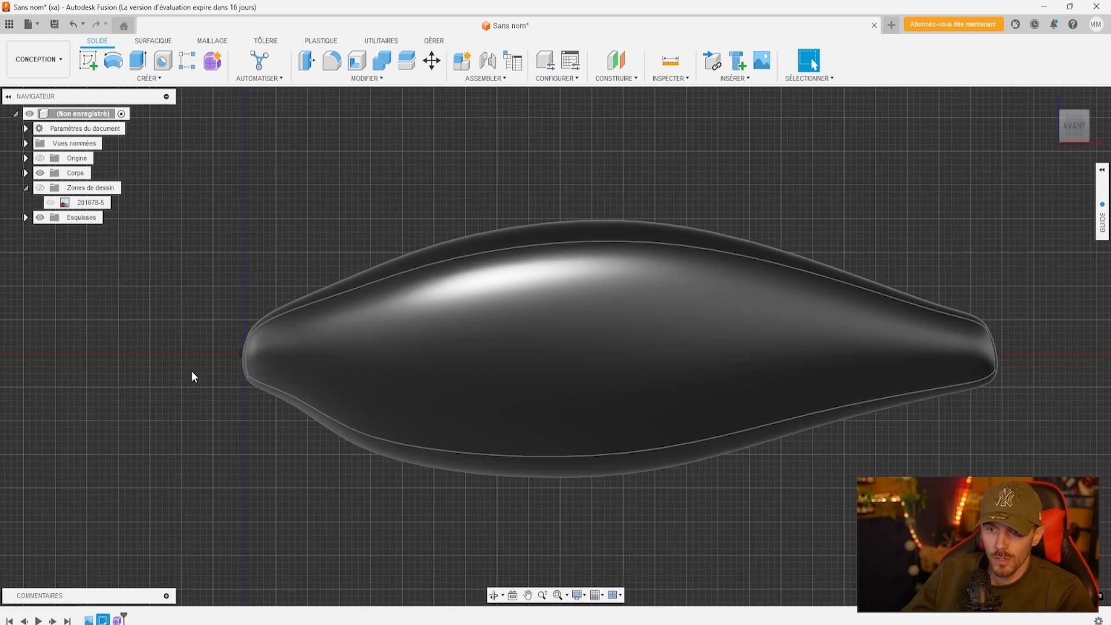
scroll(215, 364, up, 2)
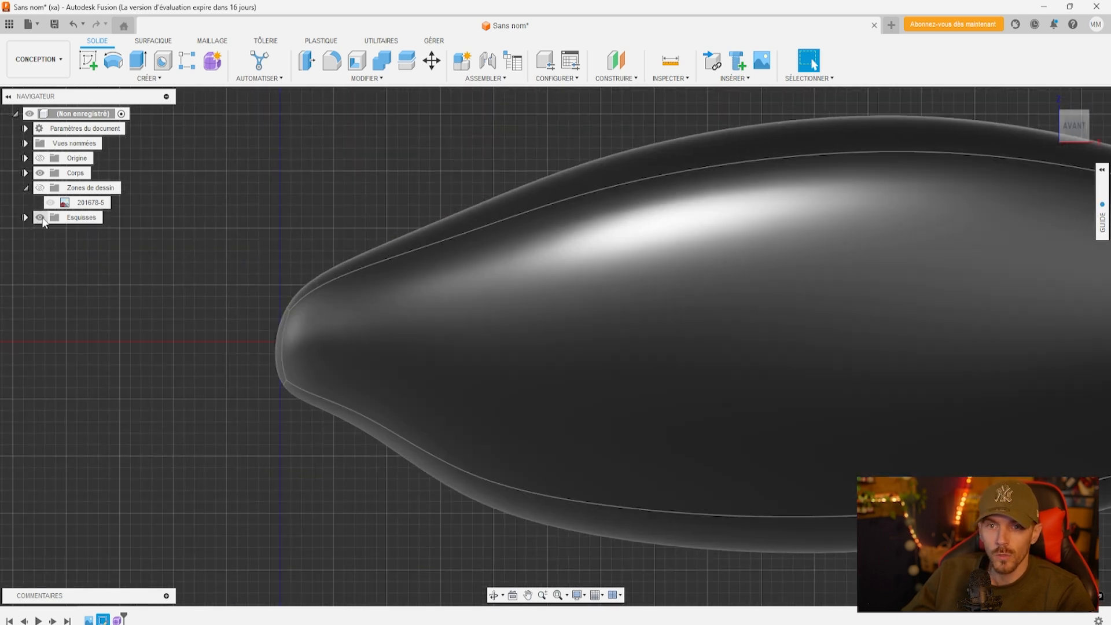
click(51, 203)
click(51, 203)
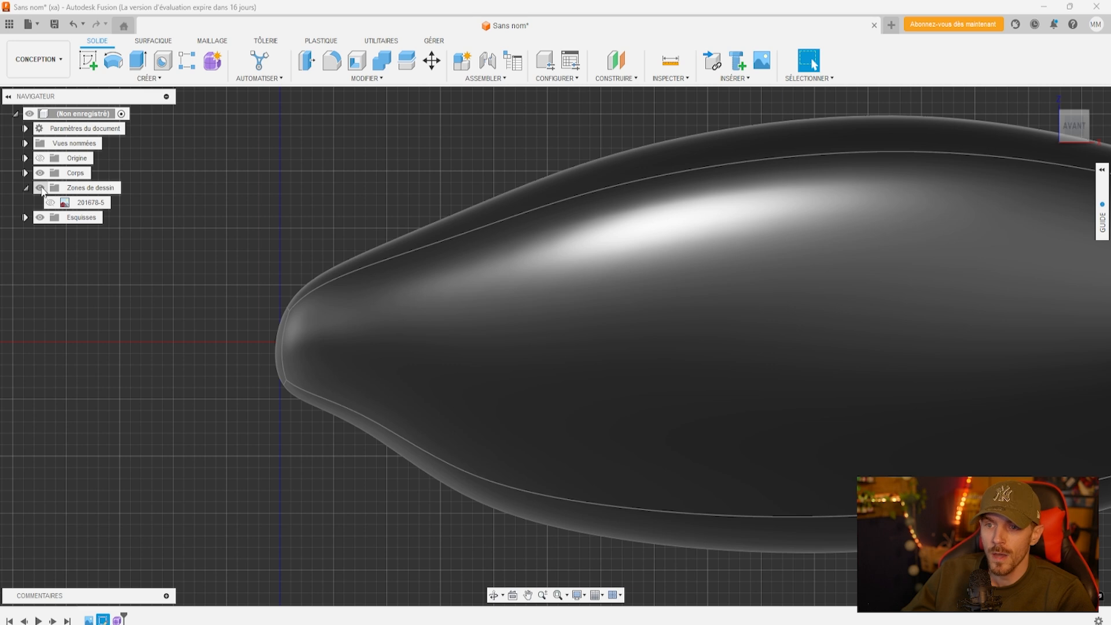
click(40, 189)
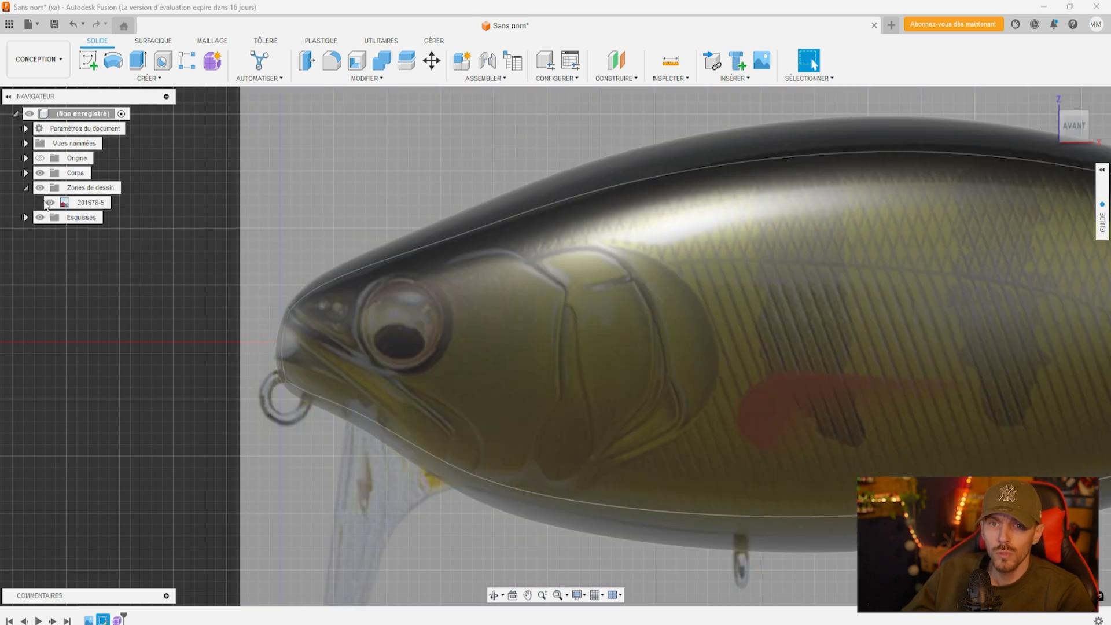
click(50, 203)
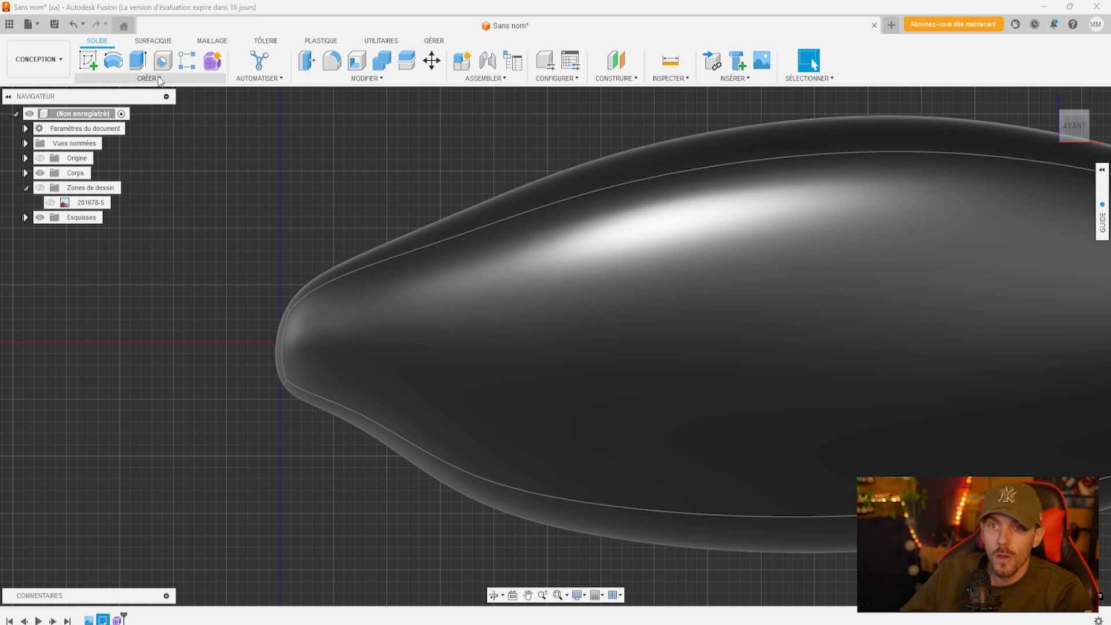
Sketch a mouth-line spline on the front plane, from just ahead of the nose on the horizontal axis curving down past the belly edge
click(149, 78)
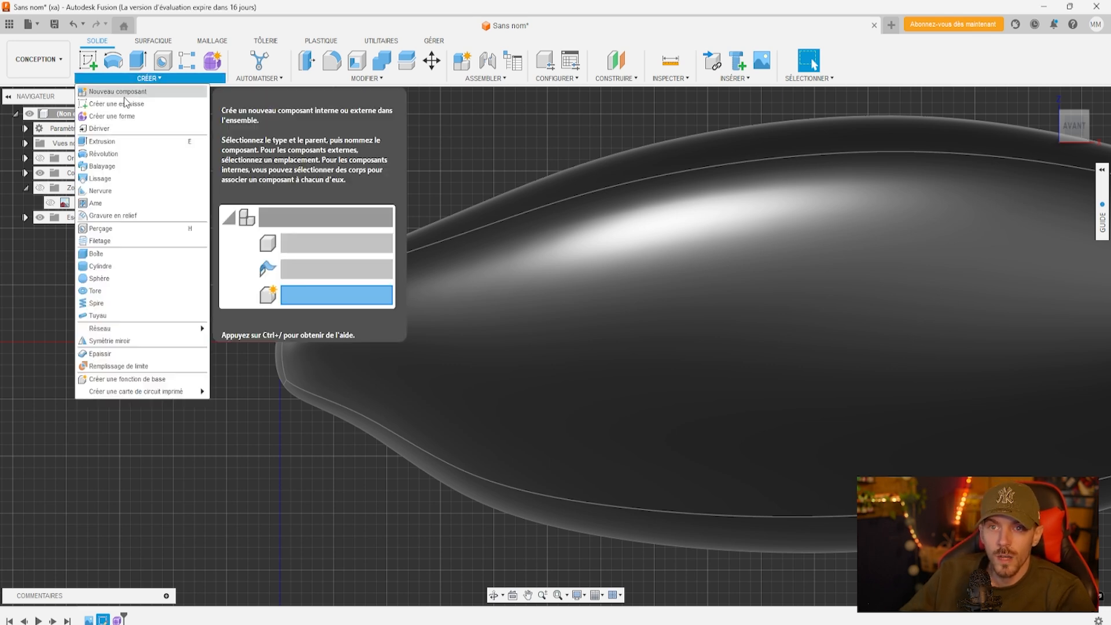
click(90, 61)
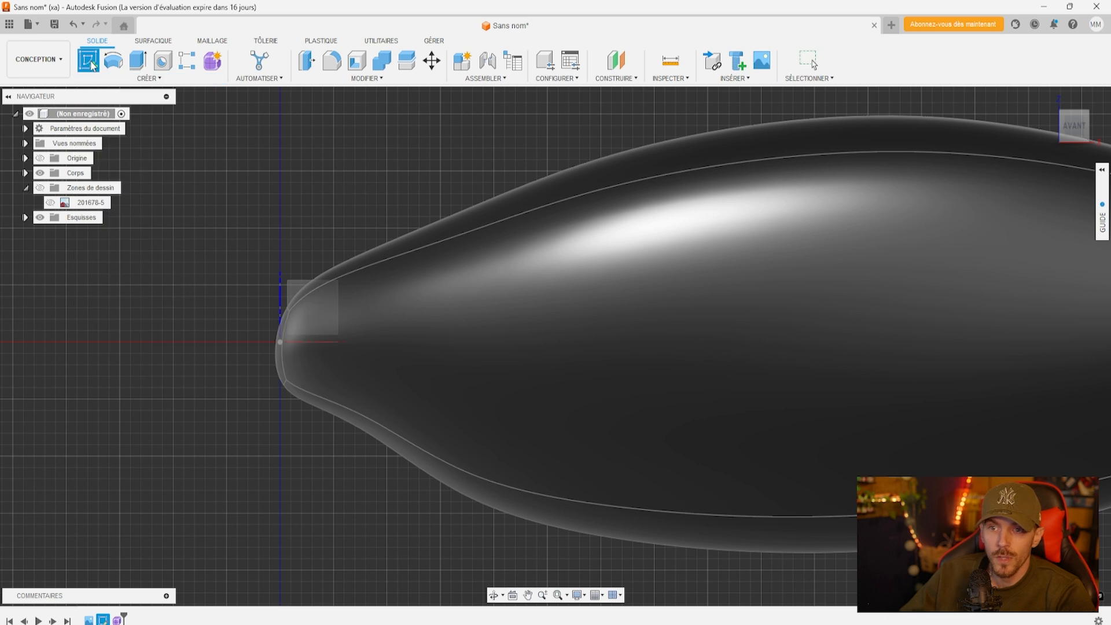
click(297, 286)
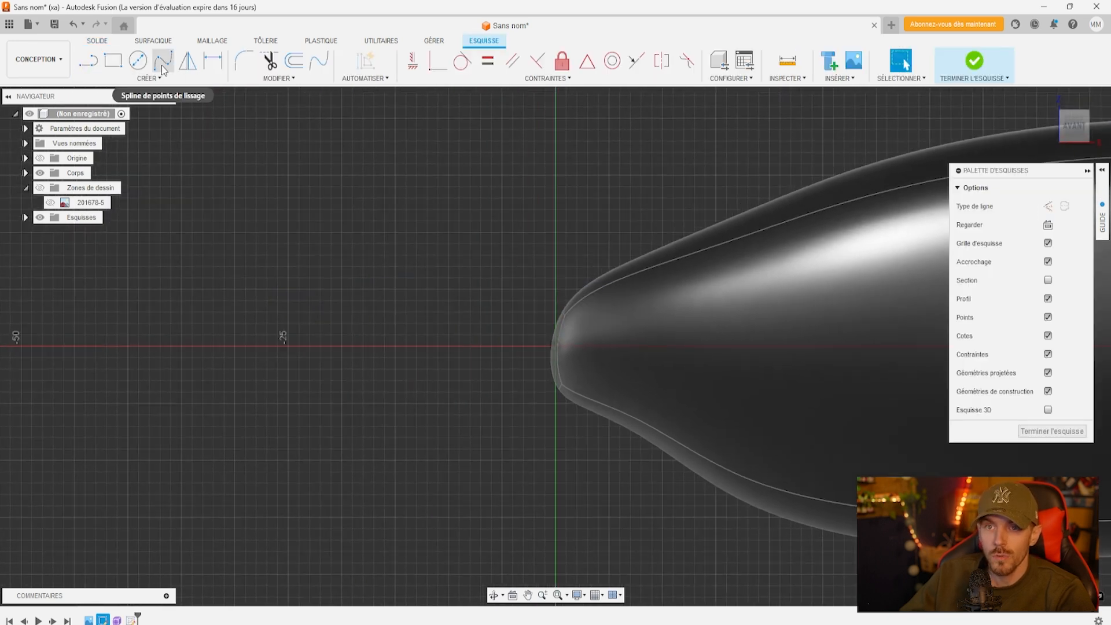
click(160, 63)
middle_drag(533, 359, 412, 316)
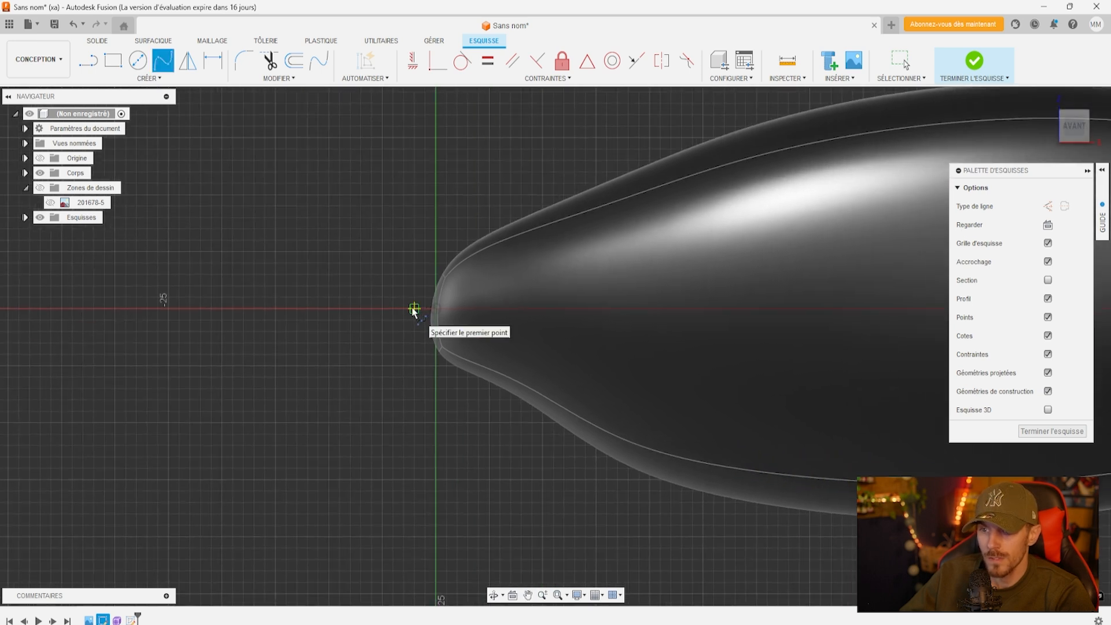
click(414, 309)
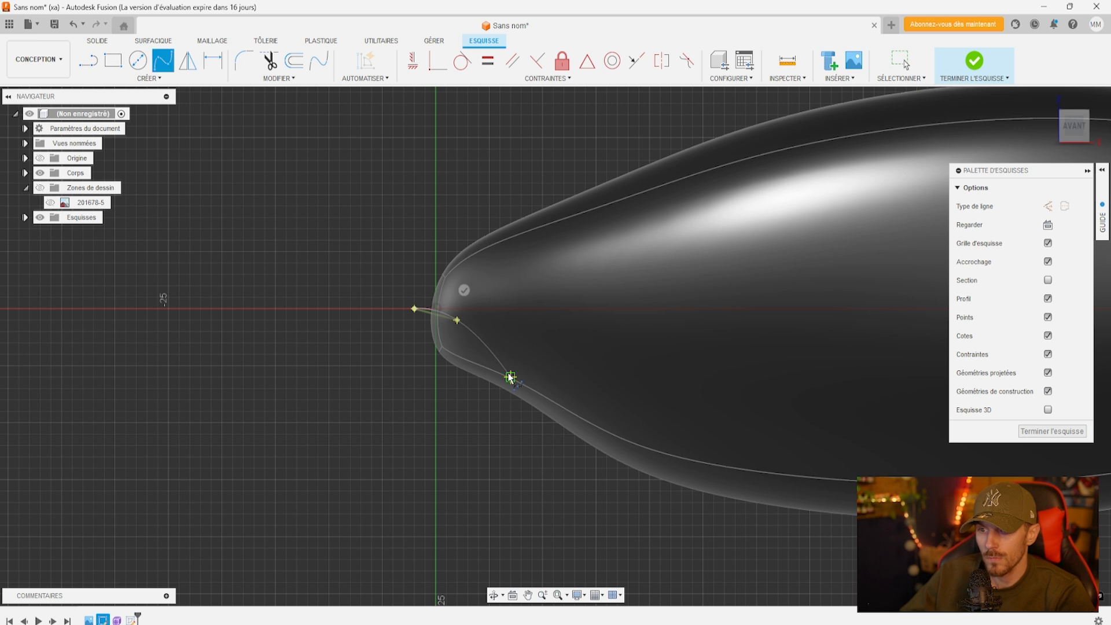
click(521, 411)
click(544, 398)
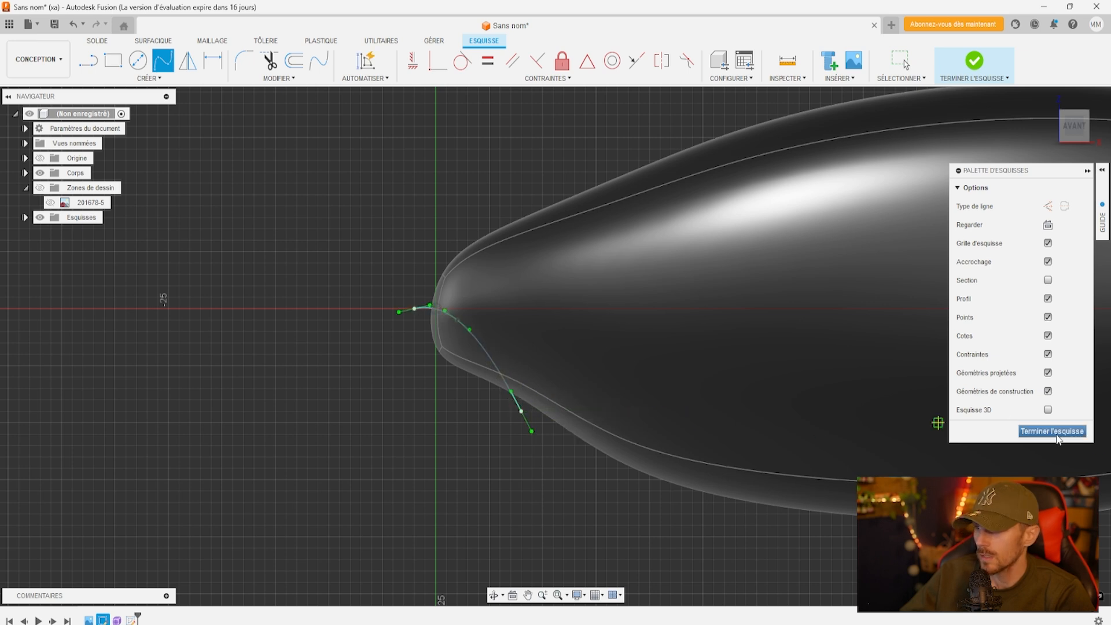
click(1052, 431)
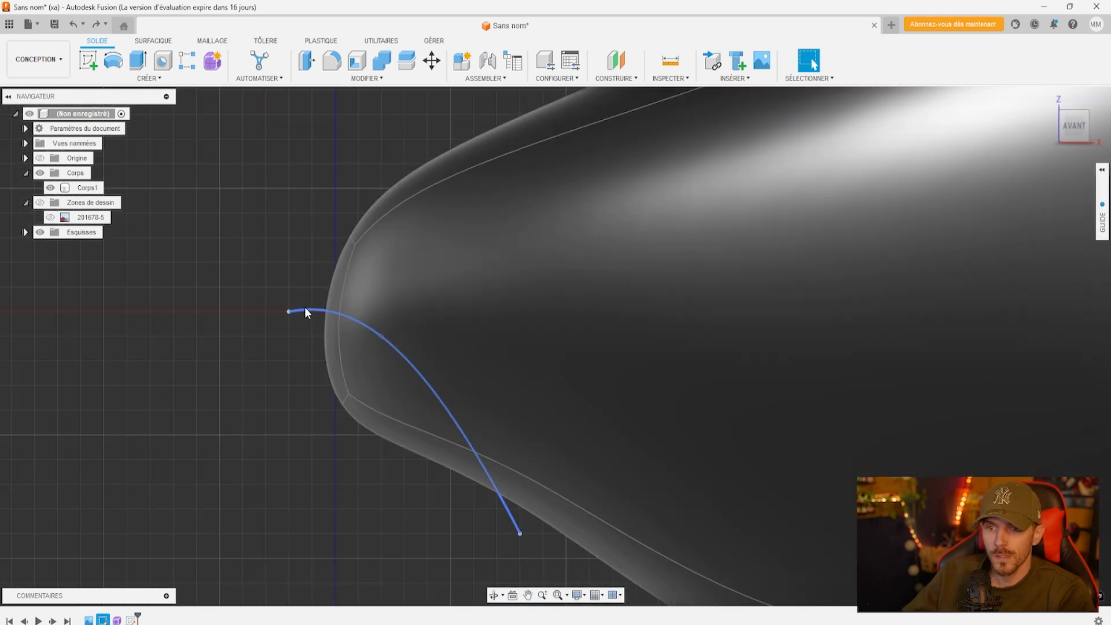
Split the lure body with the mouth spline as splitting tool, with the tool extended
click(380, 80)
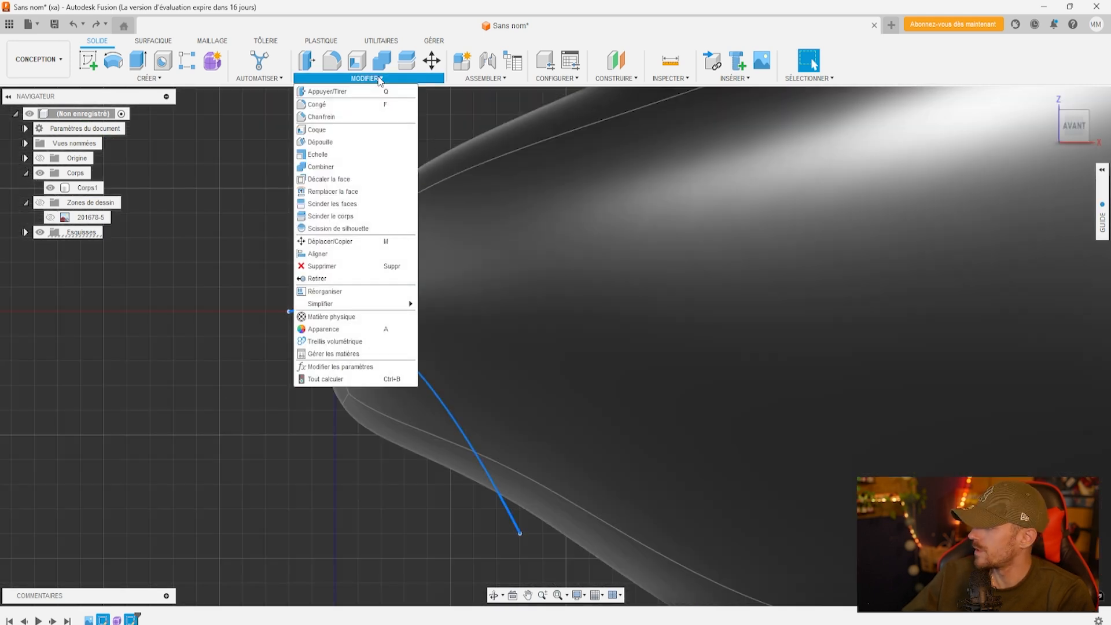
click(356, 215)
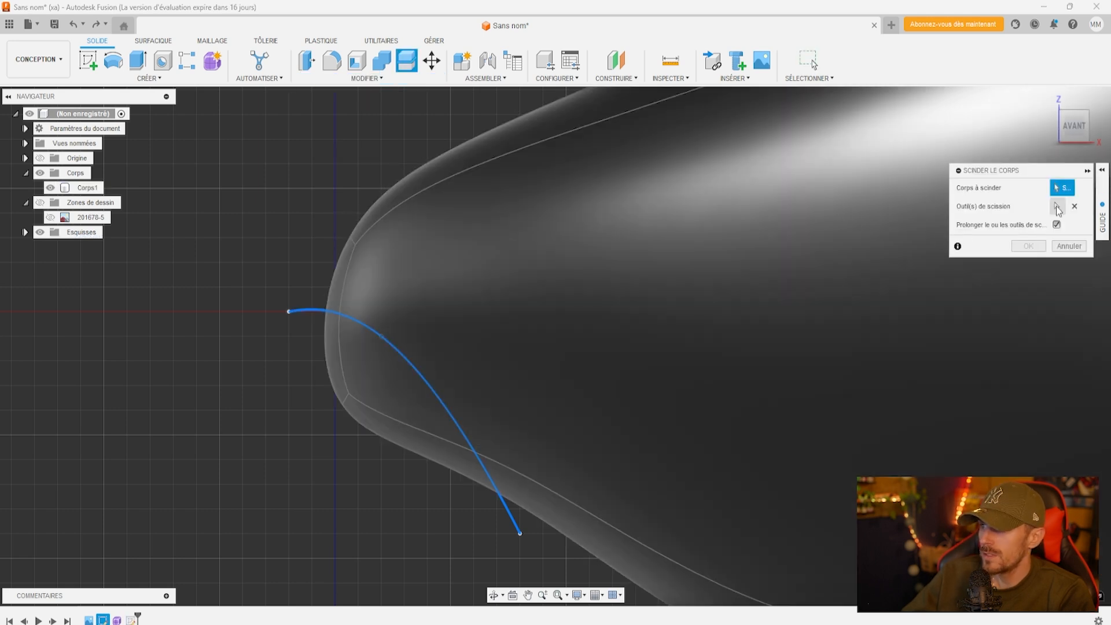
click(1056, 206)
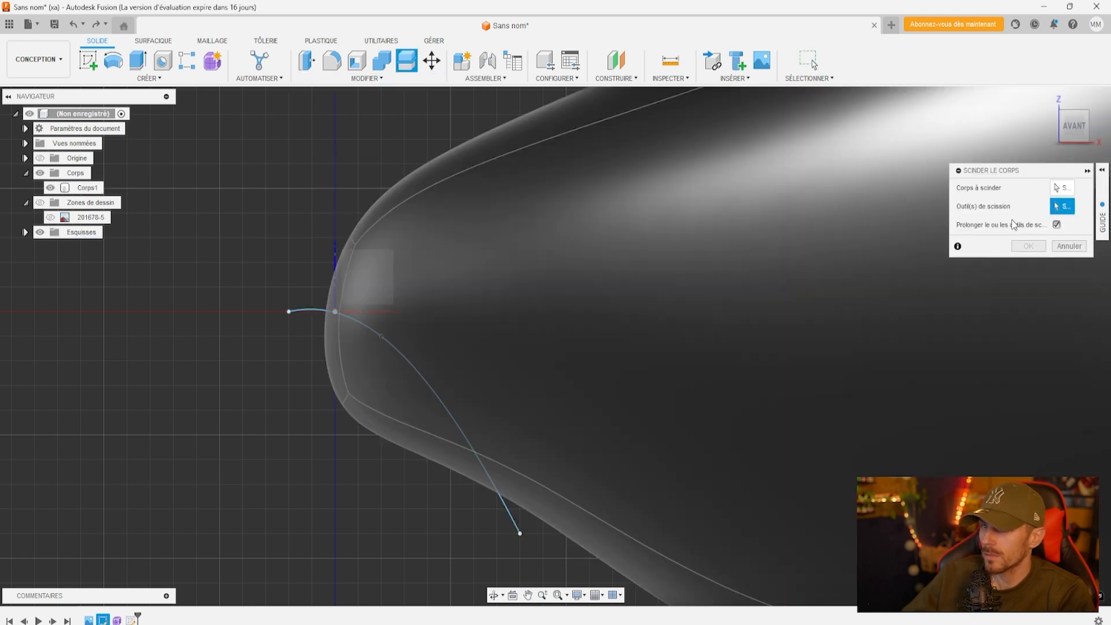
click(309, 309)
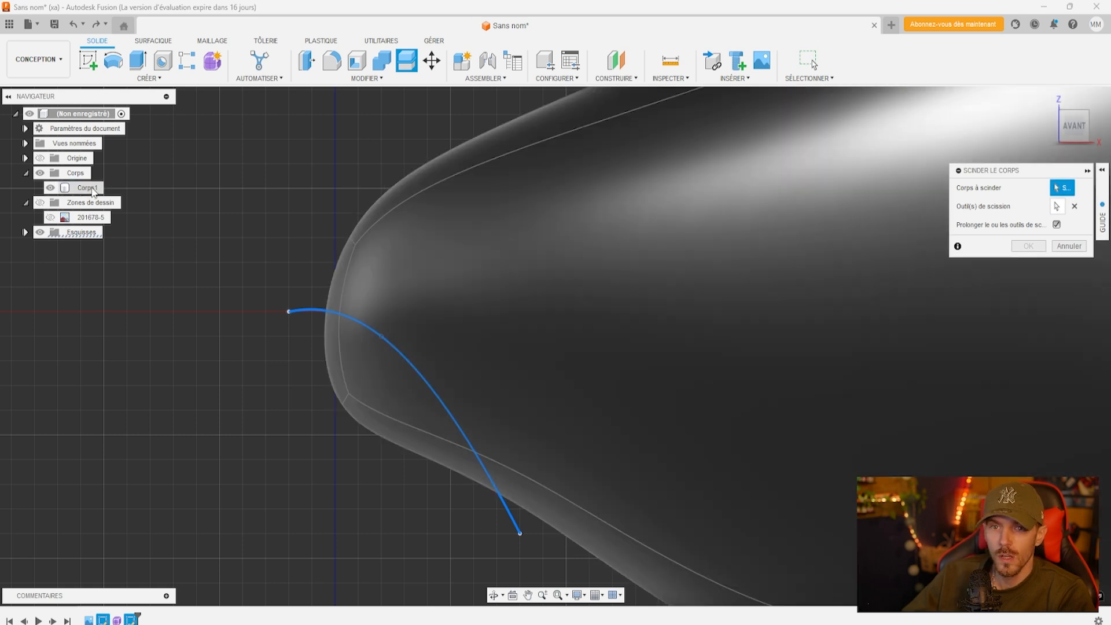
click(370, 226)
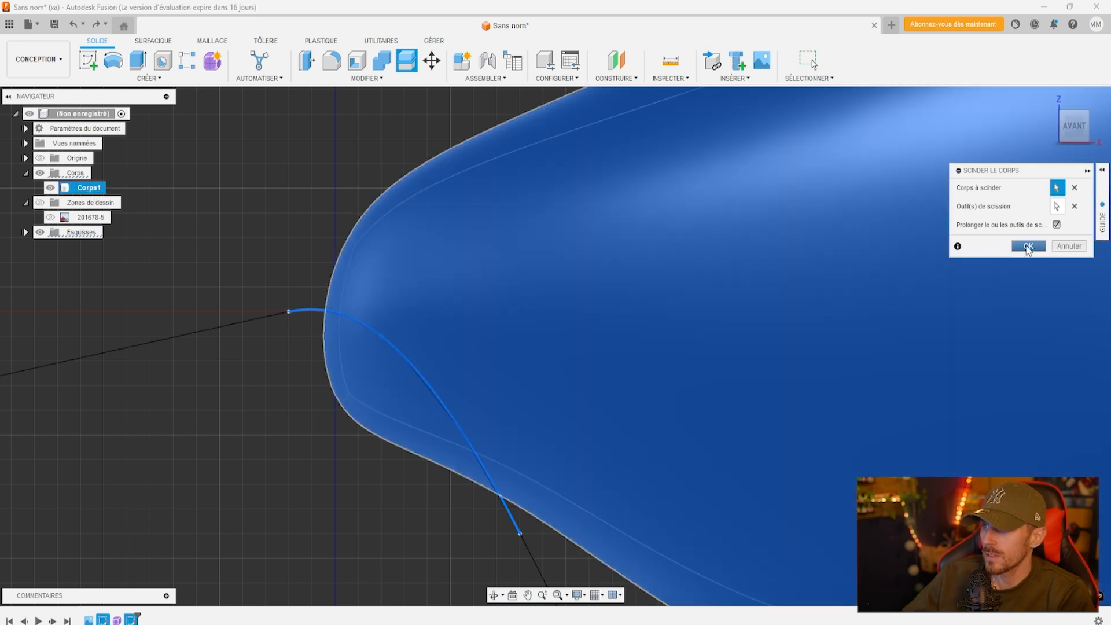
click(1029, 247)
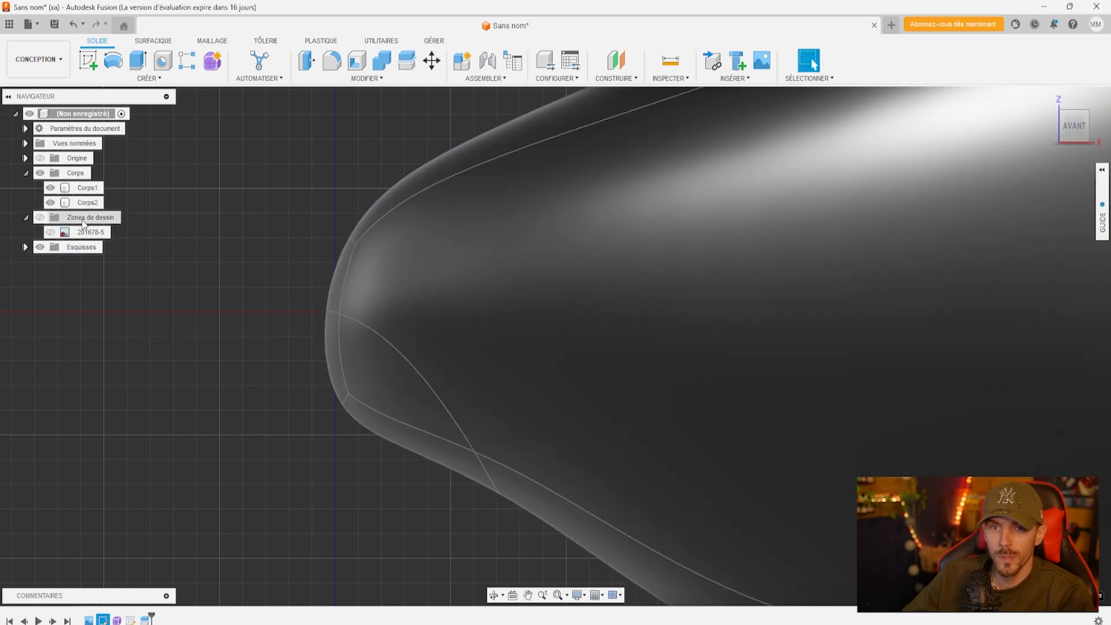
Hide the small lower jaw piece and round the edges of the main body's cut face with a small constant-radius fillet
click(50, 203)
click(50, 203)
click(50, 188)
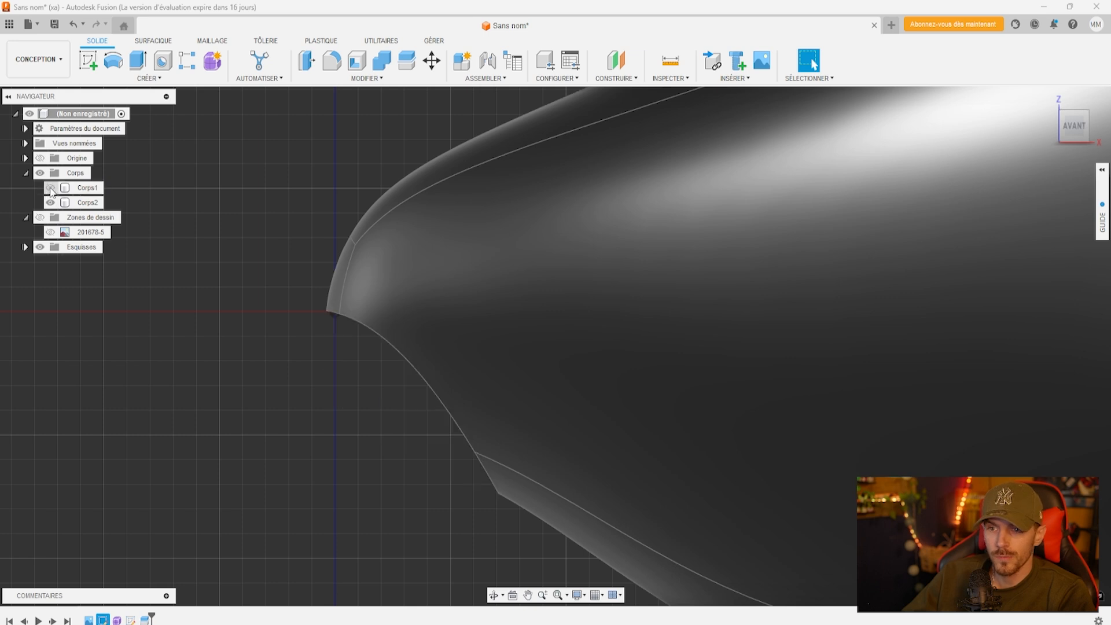
click(1053, 127)
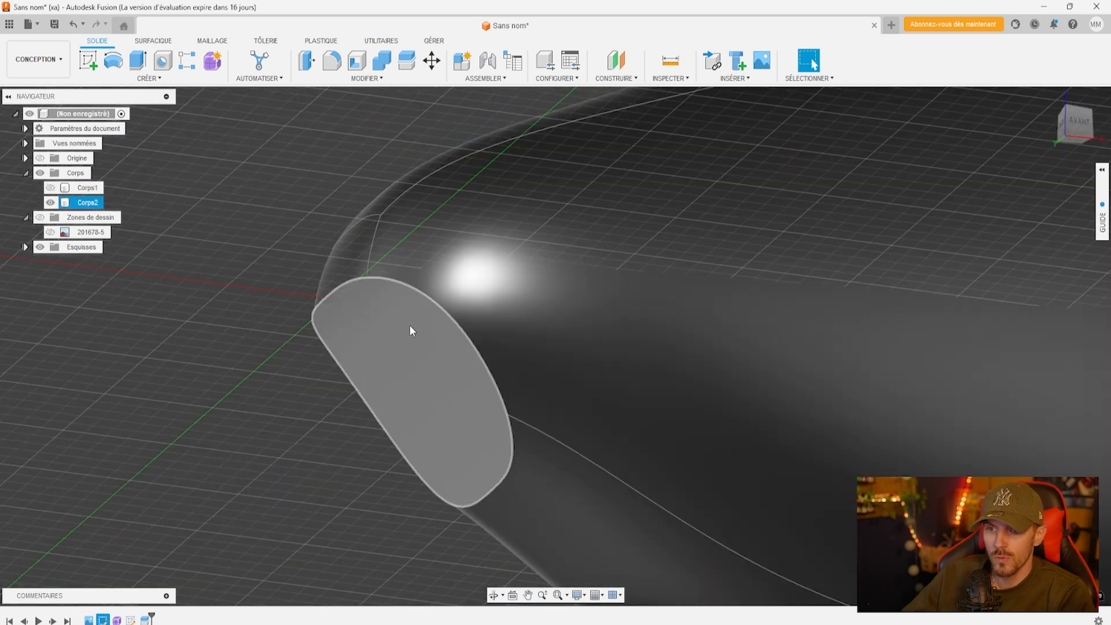
click(408, 324)
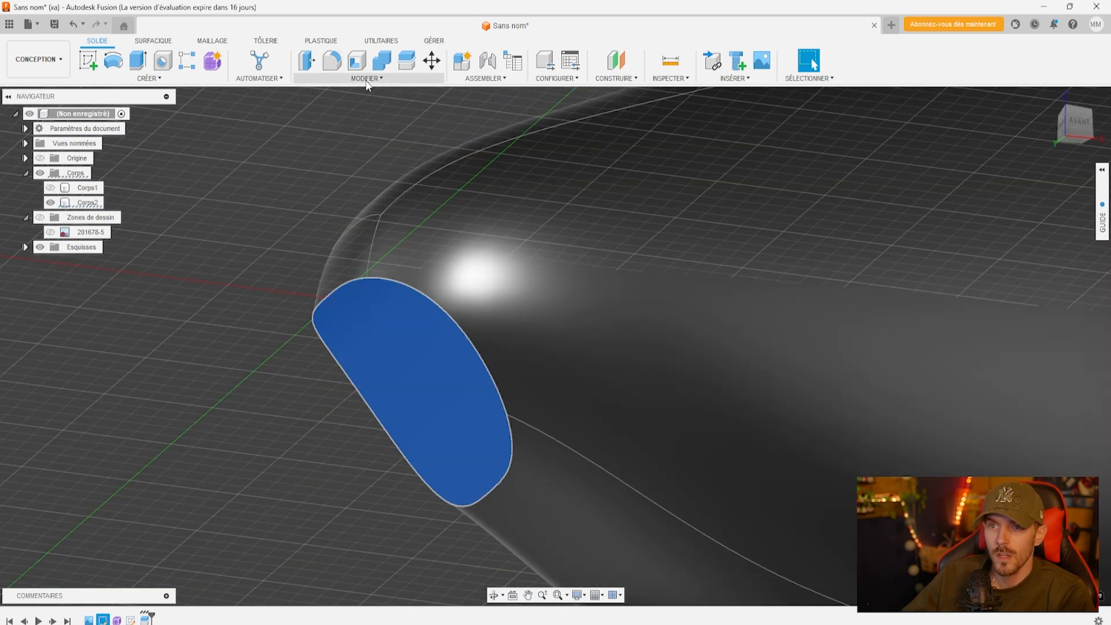
click(332, 62)
scroll(333, 287, up, 3)
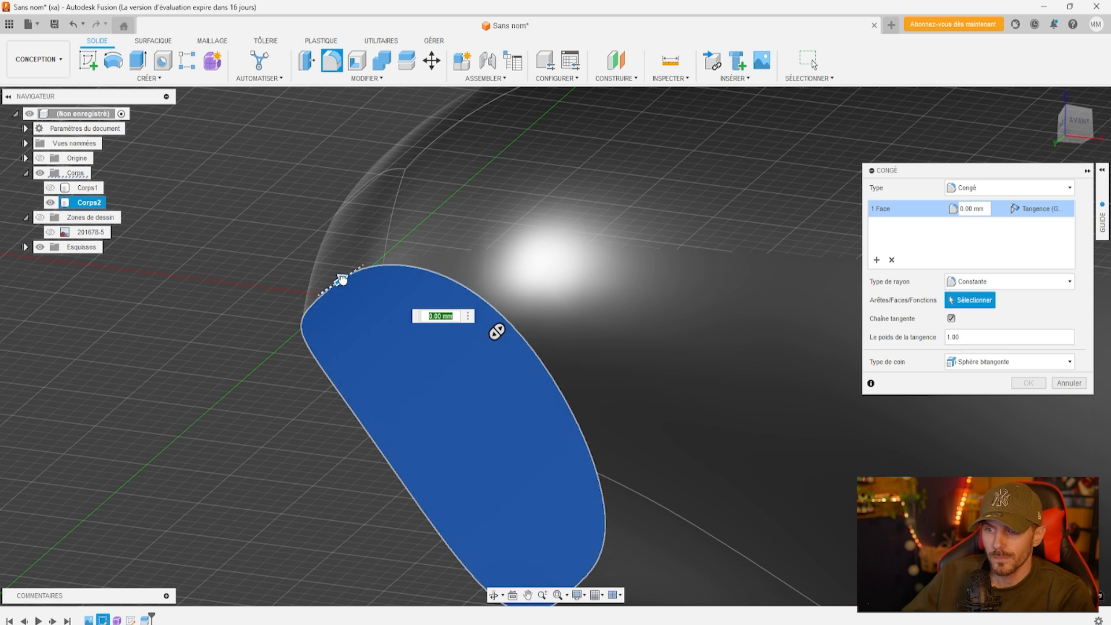
drag(349, 276, 349, 276)
click(1026, 386)
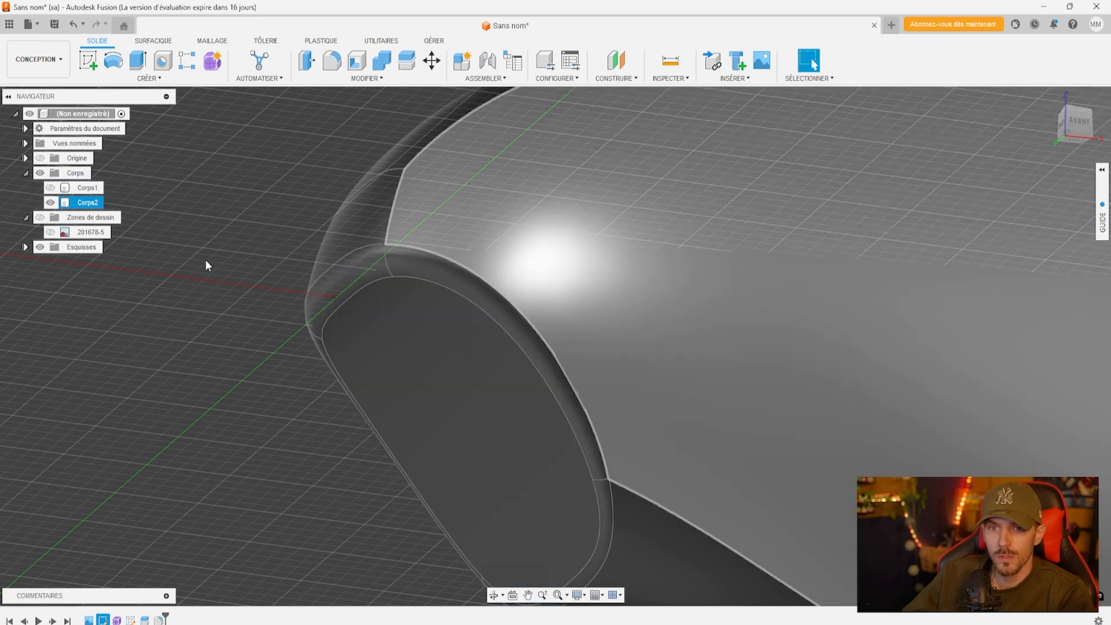
Show the lower jaw piece again and round the edges of its cut face with a small constant-radius fillet
click(50, 187)
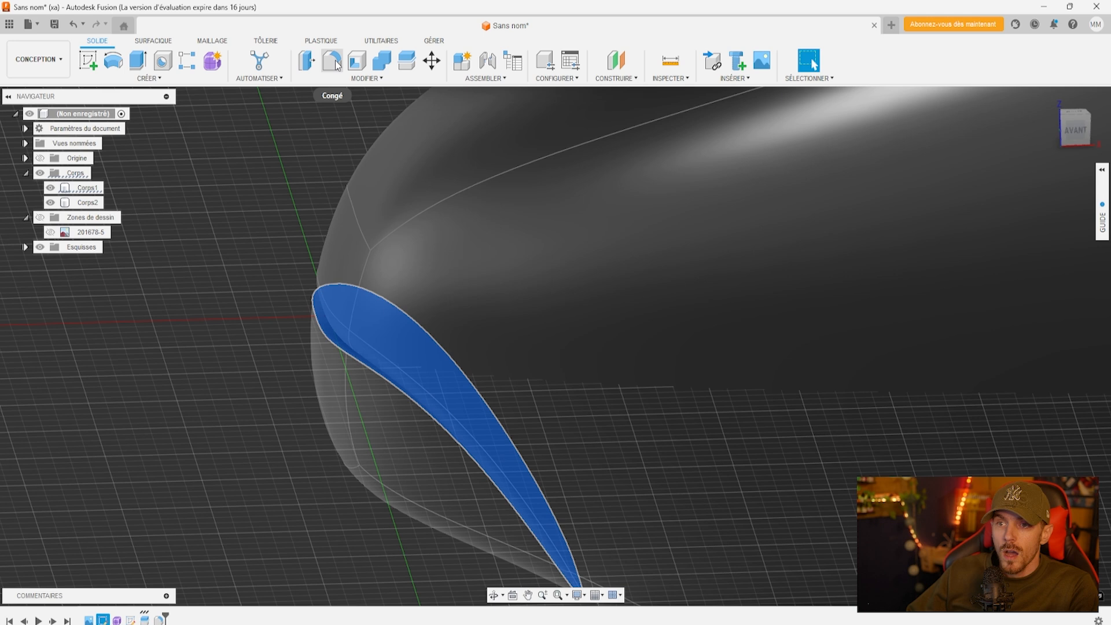
click(334, 61)
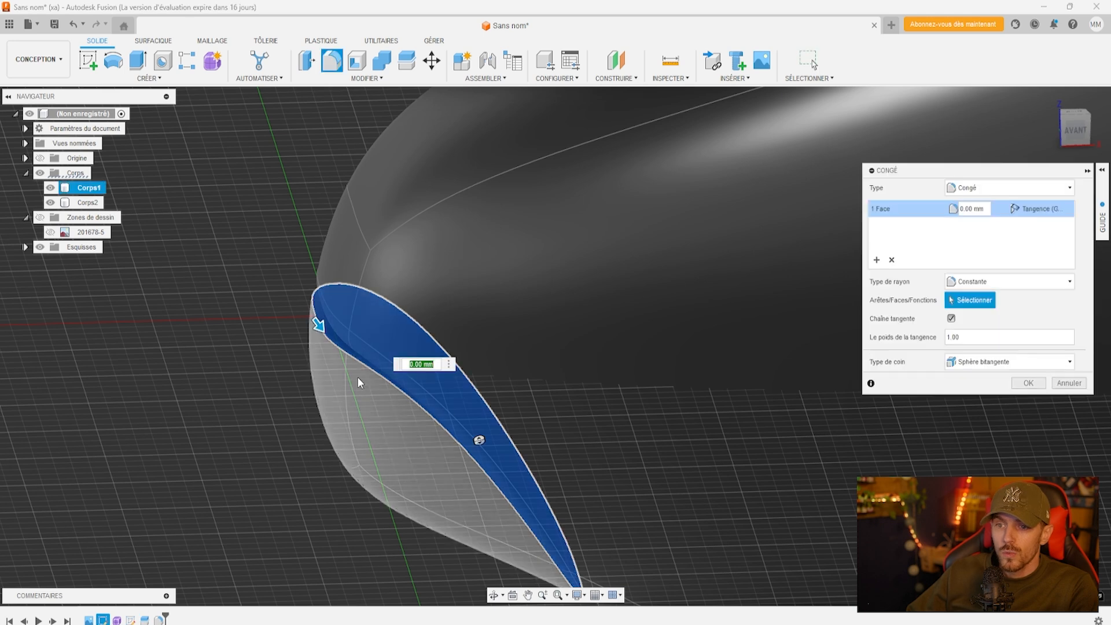
drag(316, 322, 326, 332)
click(1034, 385)
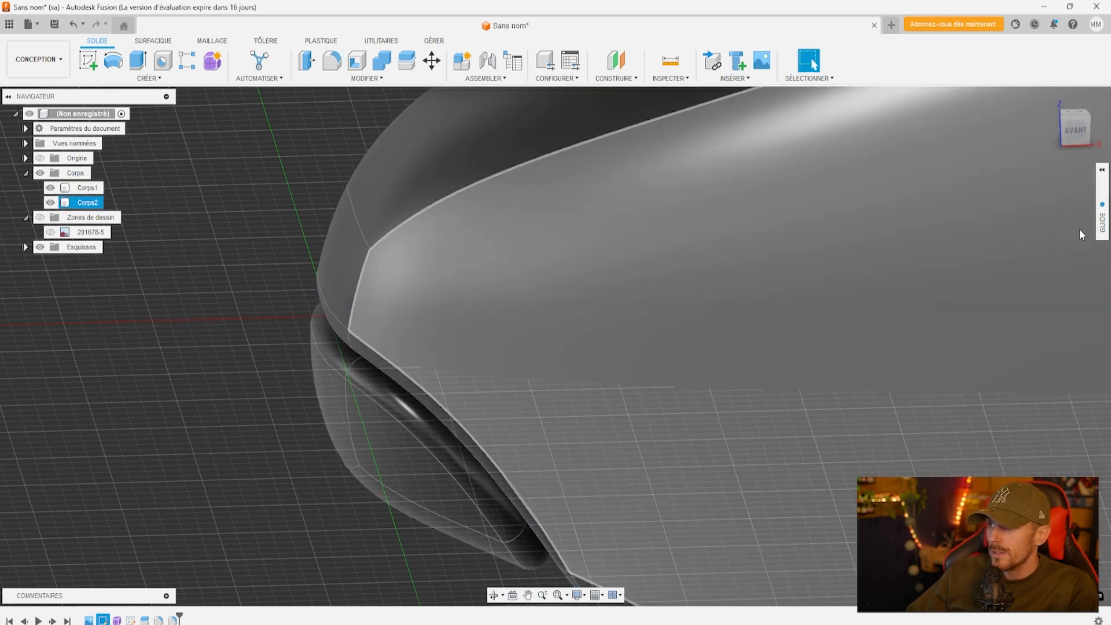
Move the lower jaw piece down and back and rotate it in the front view so the mouth opens, its rear end meeting the belly
click(1075, 127)
middle_drag(442, 370, 408, 389)
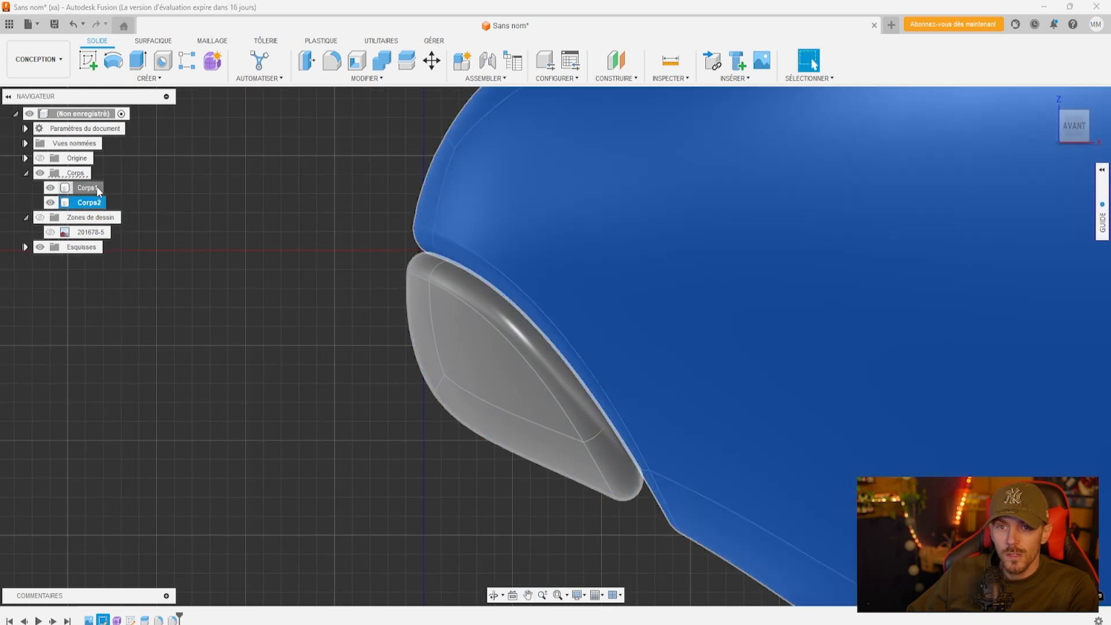
right_click(96, 187)
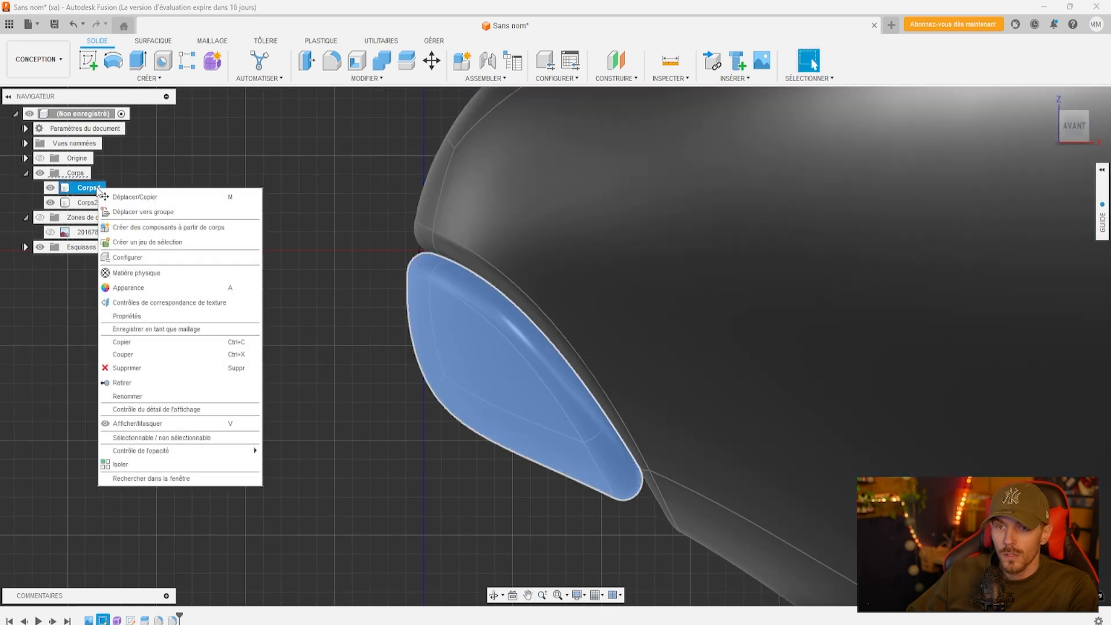
click(144, 198)
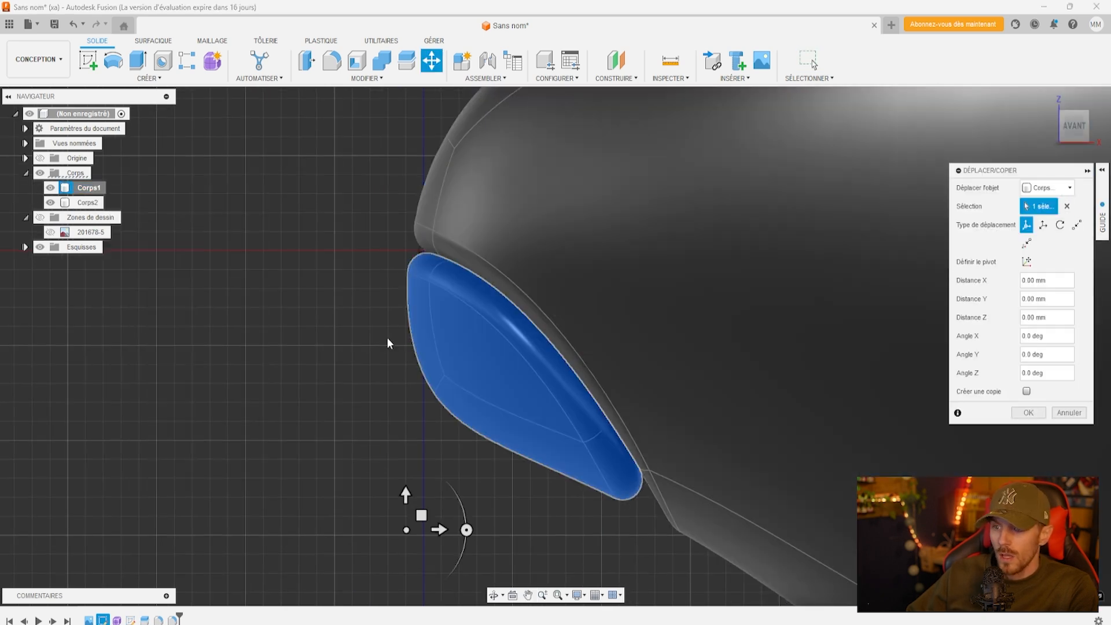
drag(407, 495, 407, 511)
drag(438, 548, 503, 535)
drag(442, 513, 462, 560)
click(1029, 413)
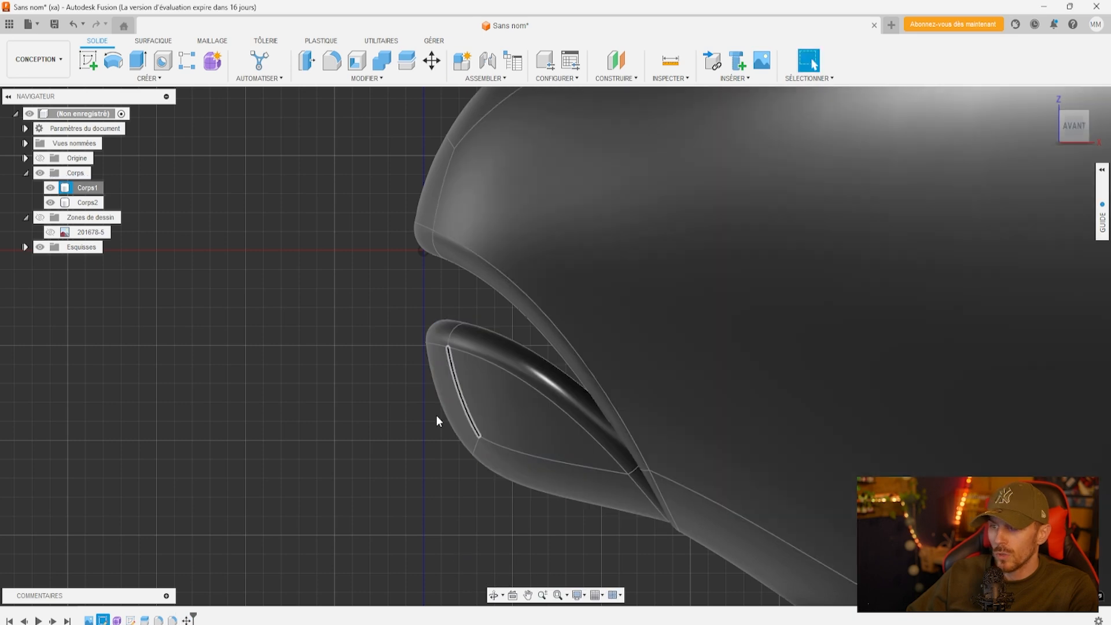
Combine the main body and the lower jaw piece into one body, and check the mouth from the nose end
scroll(449, 399, up, 5)
mouse_move(1077, 132)
mouse_down()
mouse_move(1110, 136)
mouse_move(1099, 135)
mouse_up()
click(92, 203)
ctrl+click(88, 189)
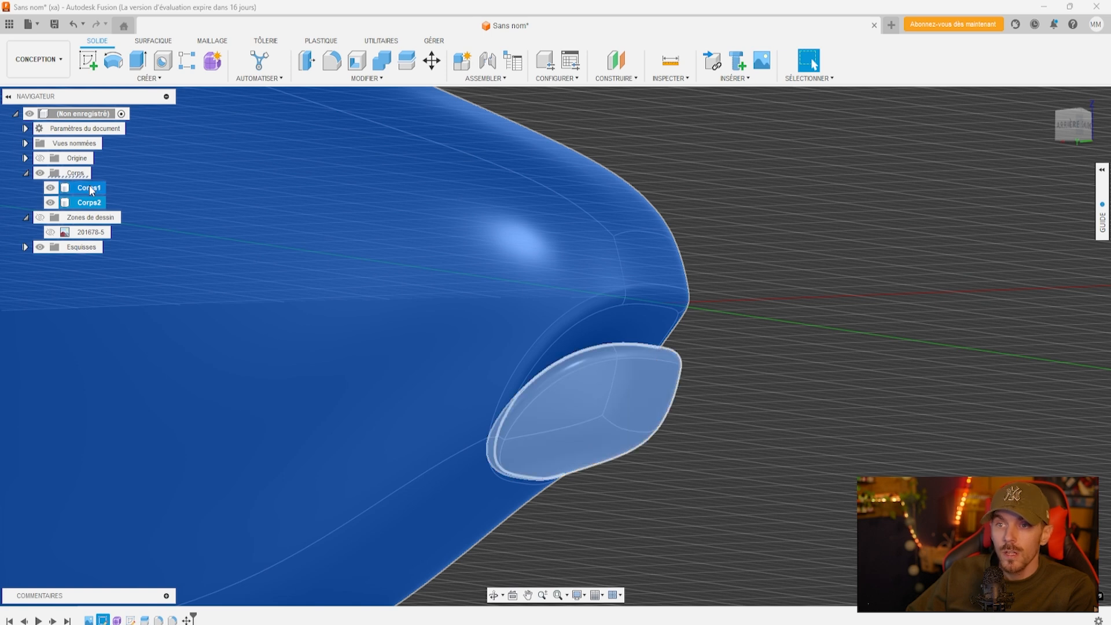
click(382, 60)
click(1022, 284)
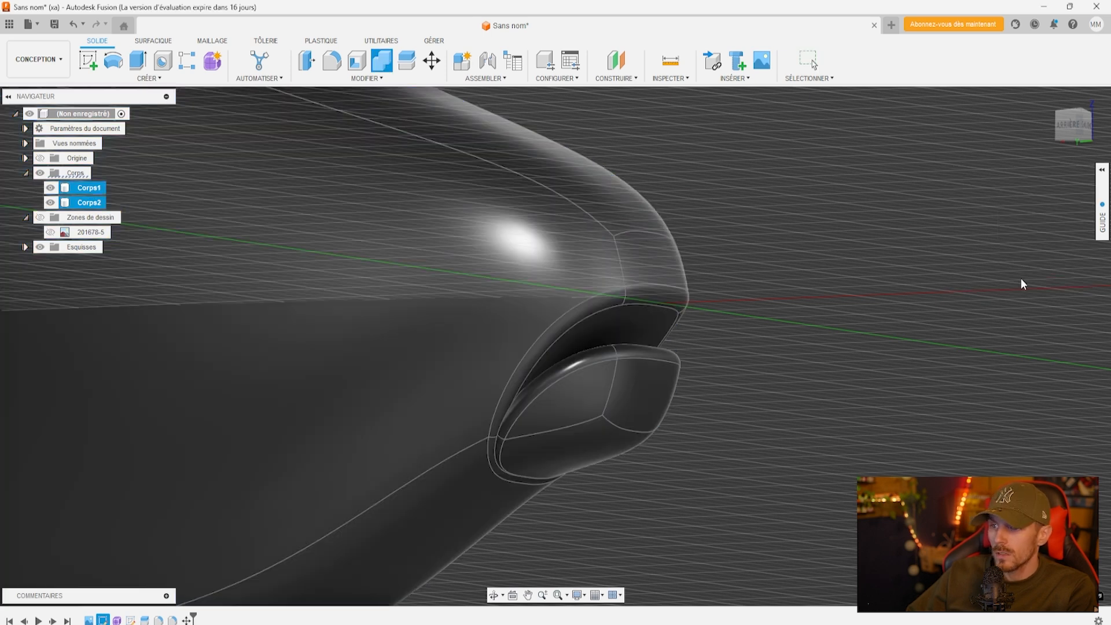
click(1089, 134)
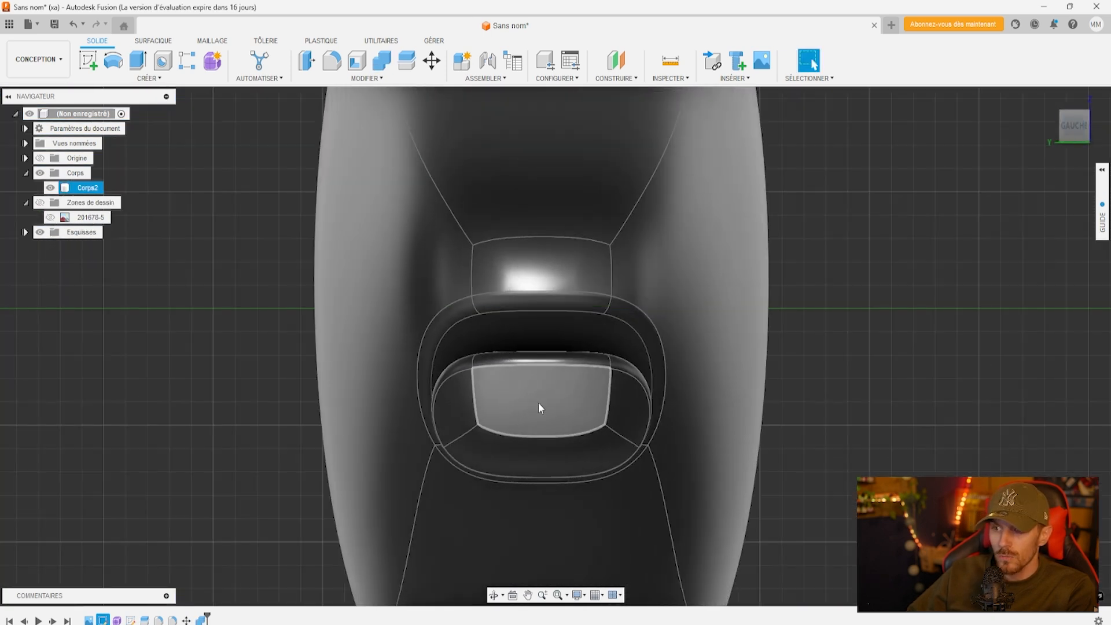
Sketch a vertical line on the nose-view plane through the lure's centreline, extending beyond the body above and below
mouse_move(556, 347)
shift+middle_down()
mouse_move(474, 336)
mouse_move(394, 272)
mouse_move(423, 289)
shift+middle_up()
click(1063, 127)
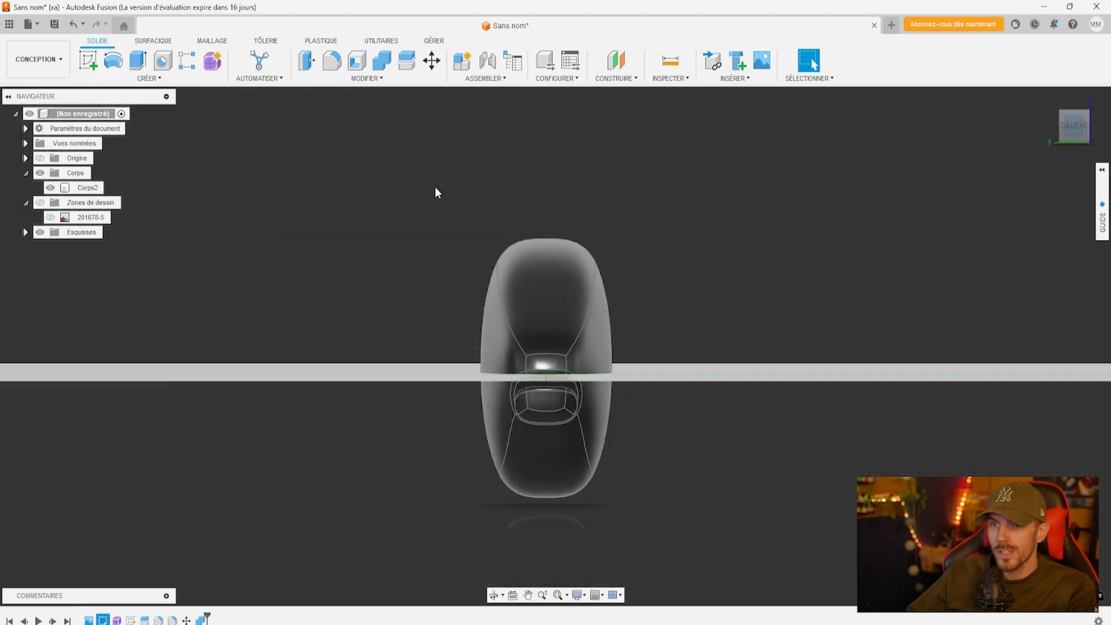
click(88, 60)
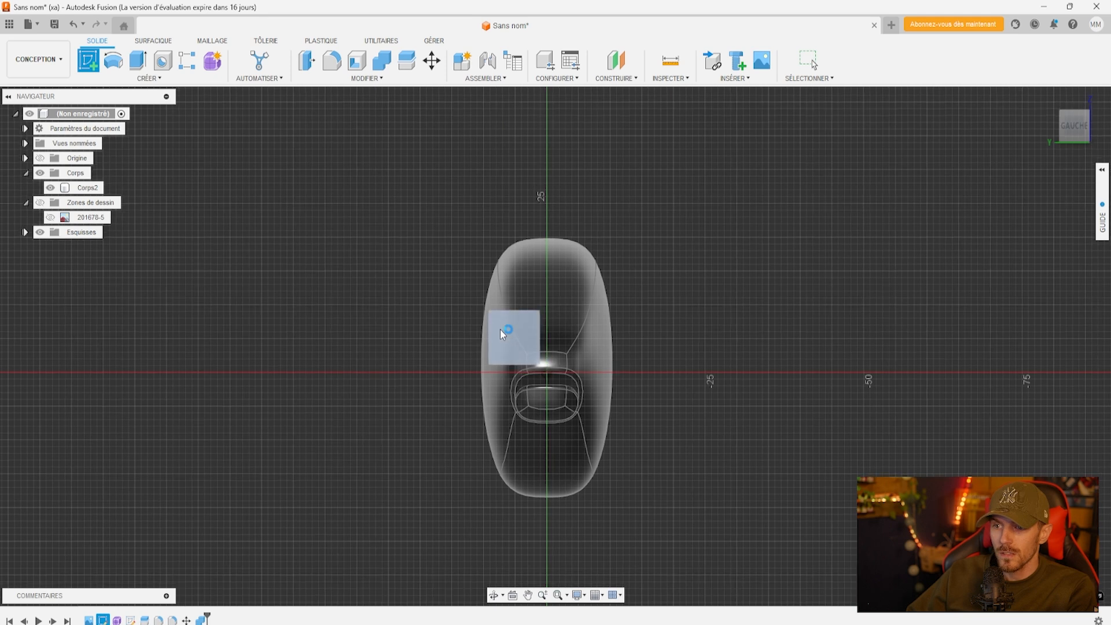
click(500, 329)
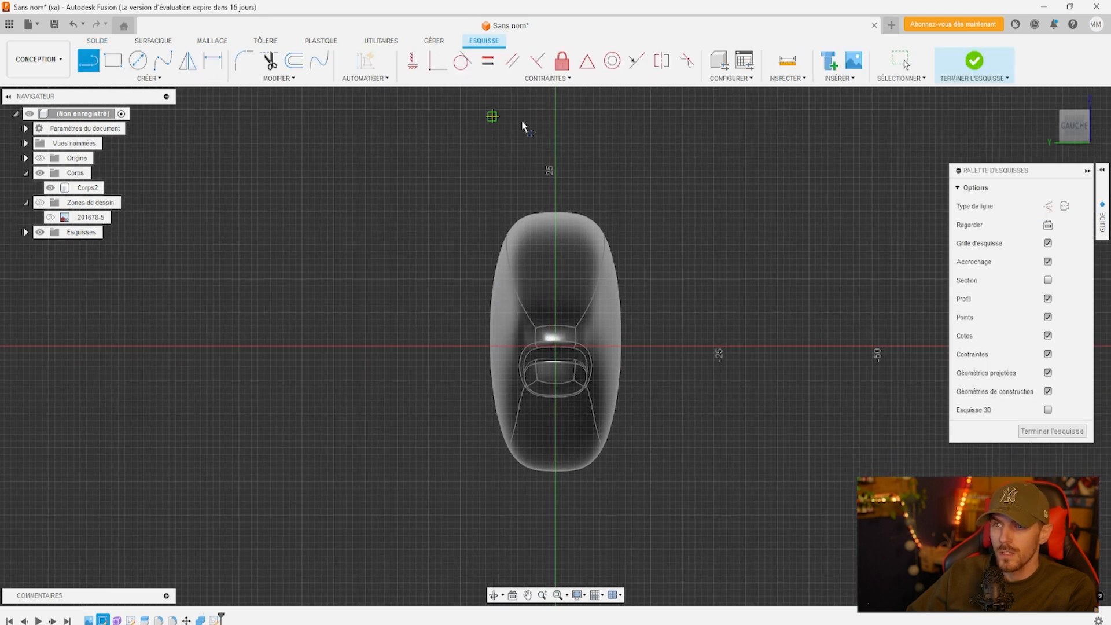
click(555, 144)
click(555, 521)
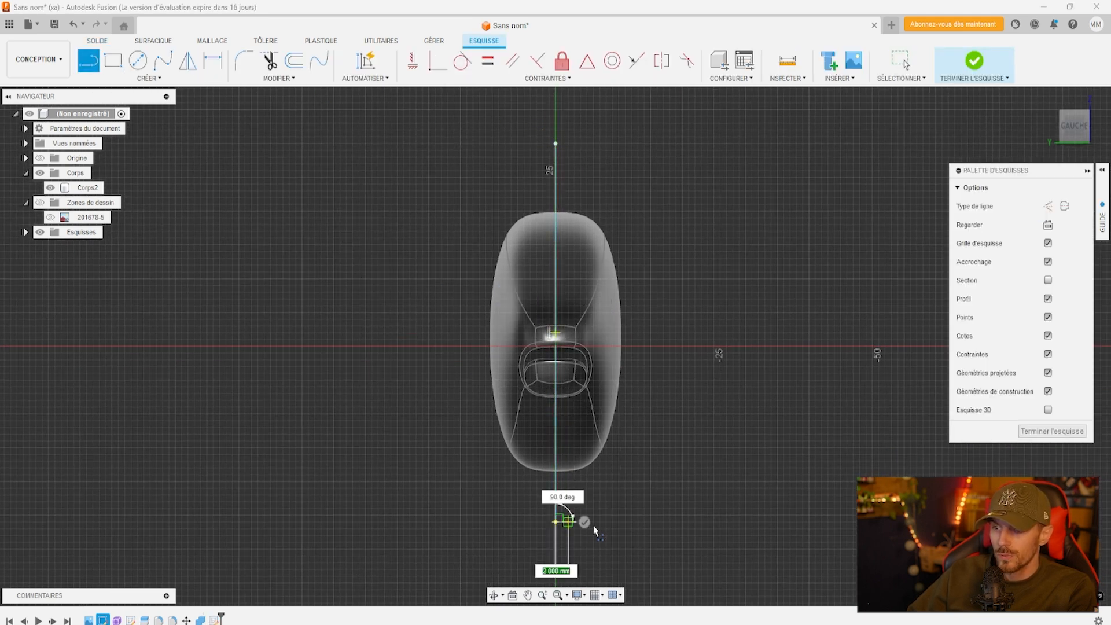
click(1054, 433)
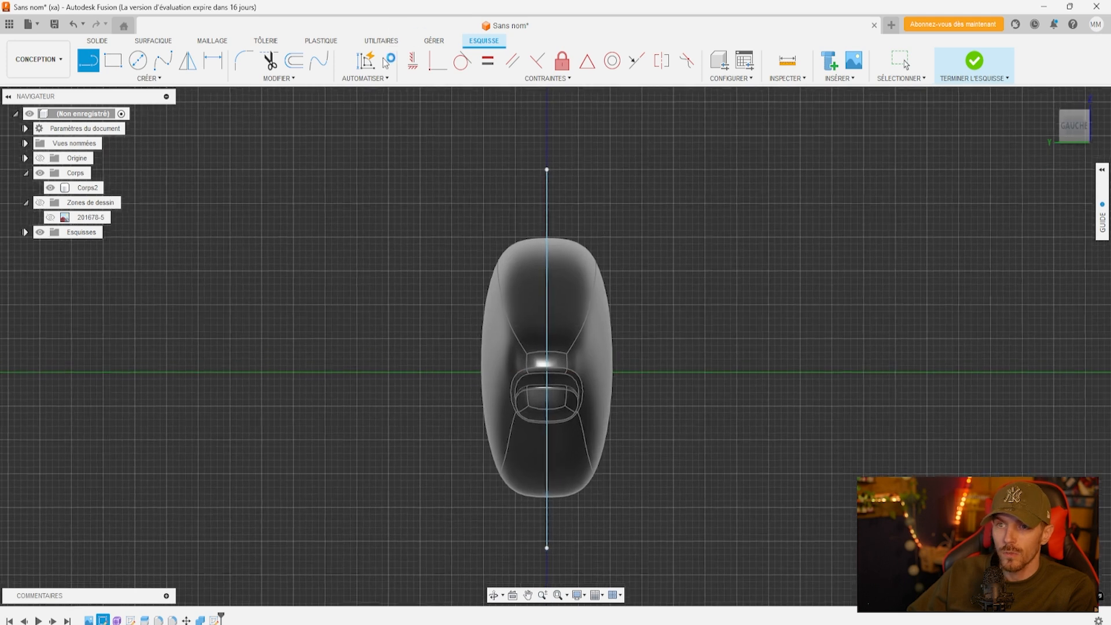
Split the lure body in two along the vertical sketch line and hide the Corps2 half to expose the cut face
click(382, 79)
click(342, 216)
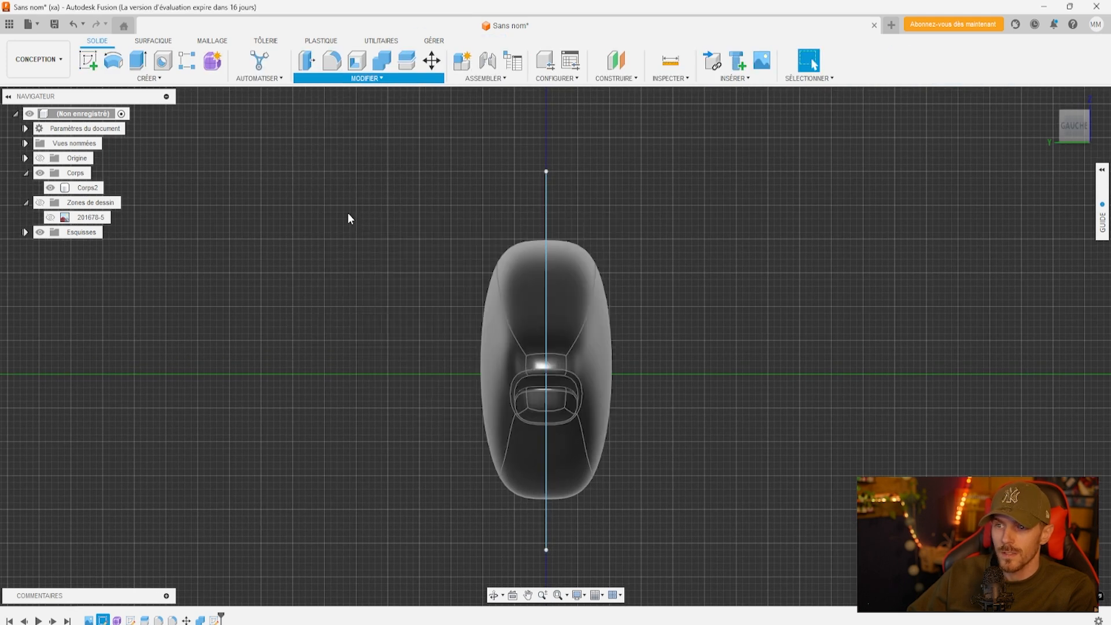
click(587, 267)
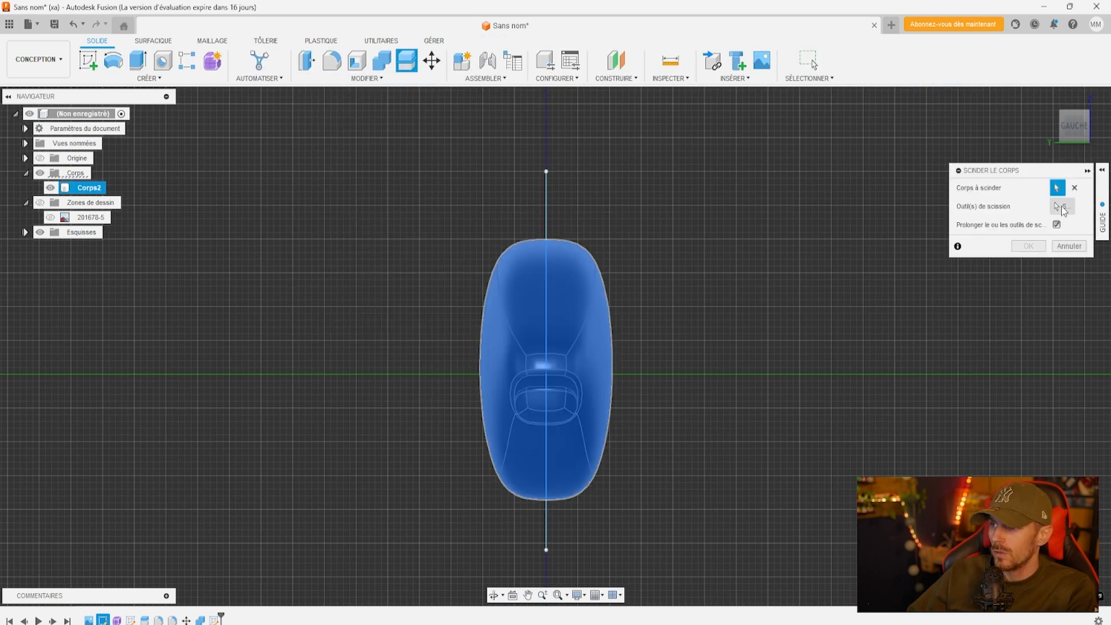
click(1062, 207)
click(547, 210)
click(1028, 246)
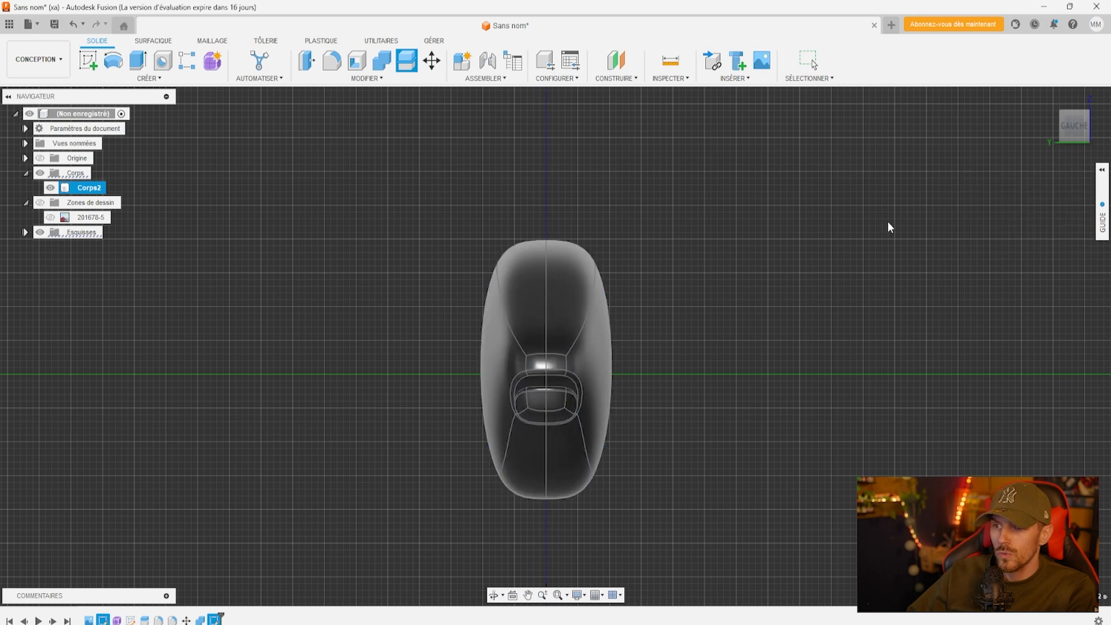
click(50, 187)
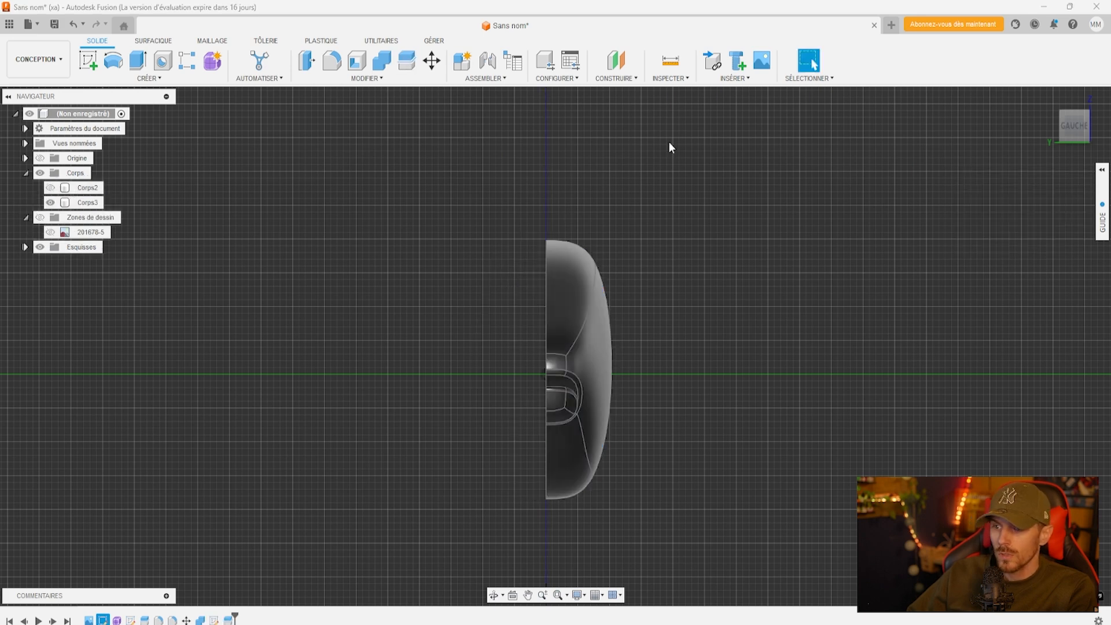
mouse_move(1077, 126)
mouse_down()
mouse_move(1099, 139)
mouse_move(1106, 131)
mouse_up()
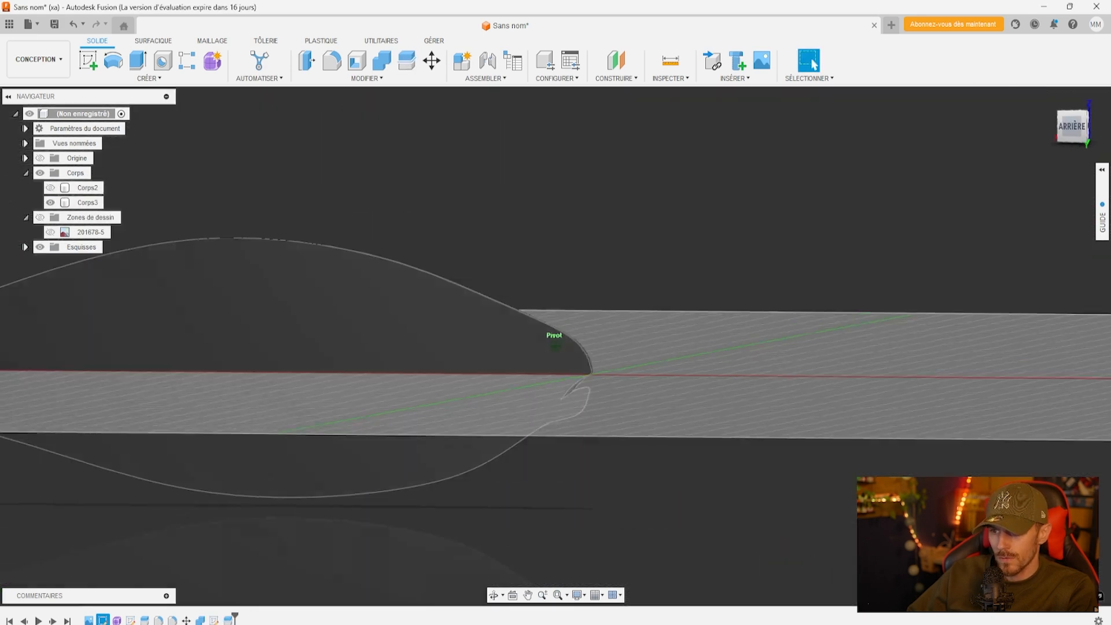
click(489, 301)
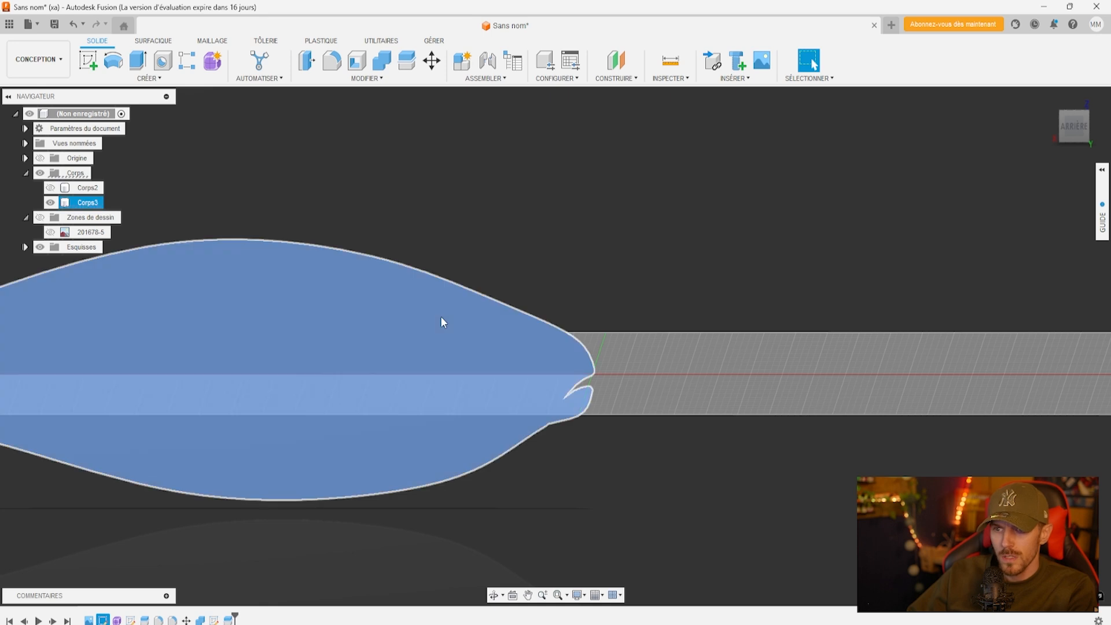
click(355, 64)
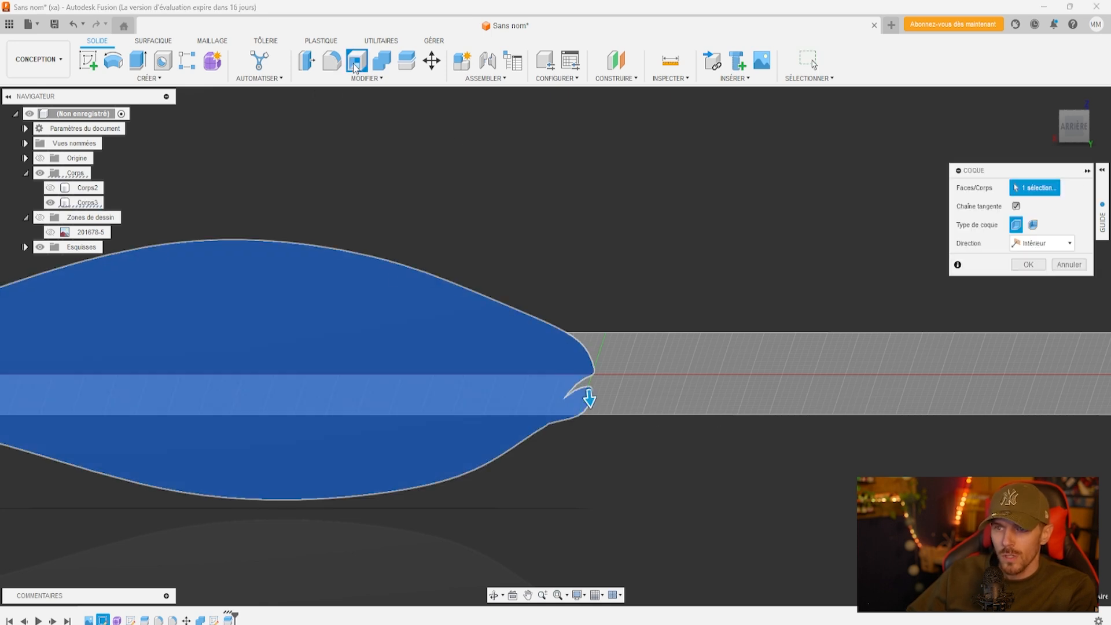
click(588, 391)
scroll(588, 389, up, 5)
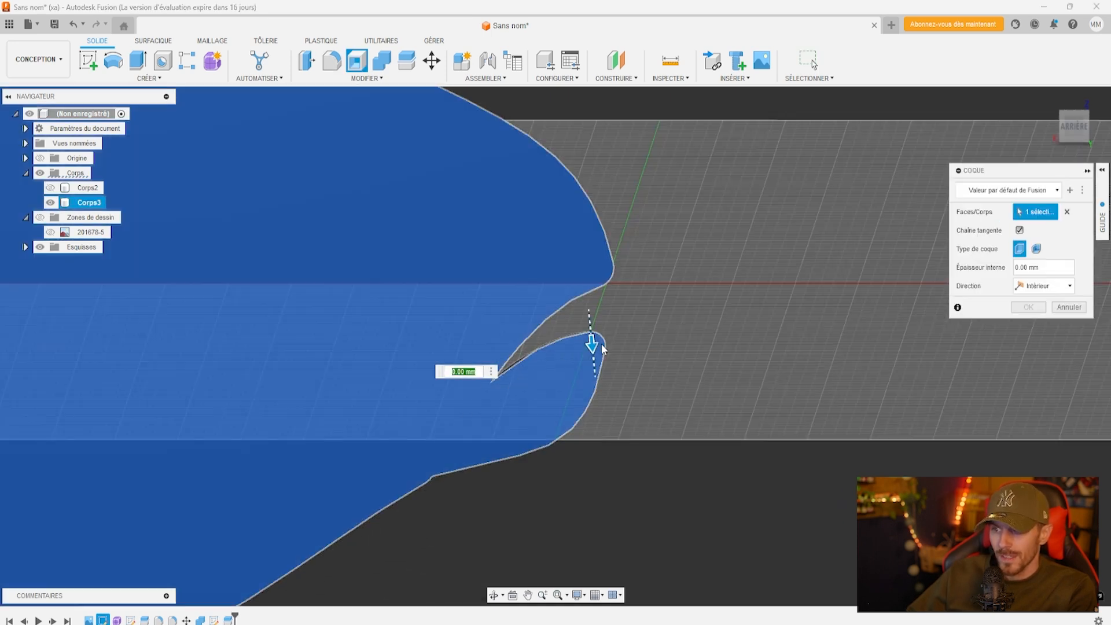
drag(592, 346, 592, 330)
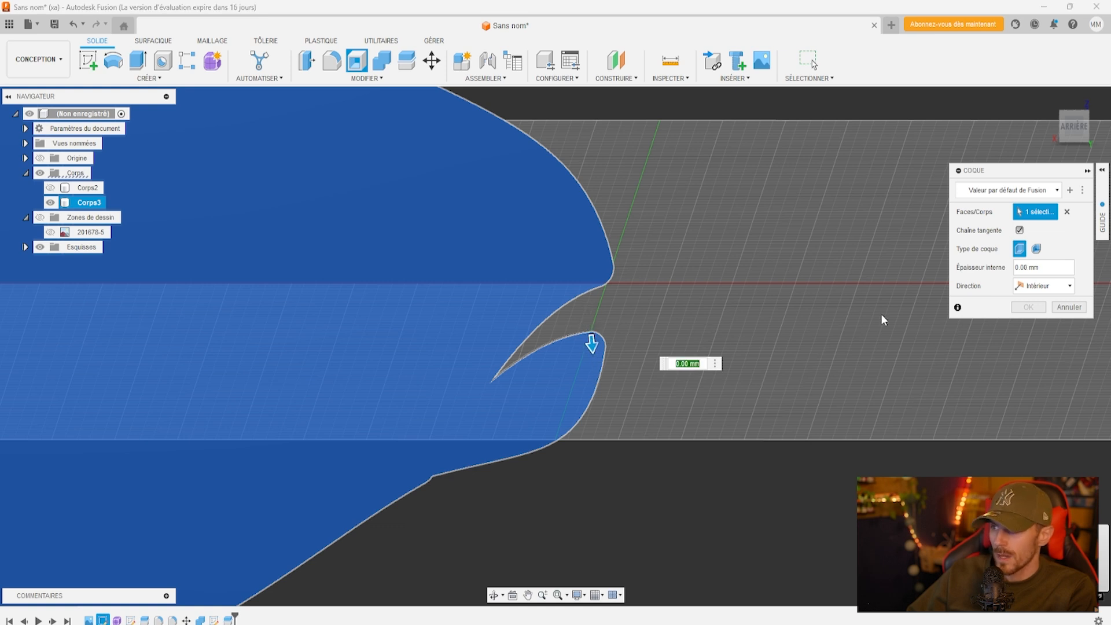
click(1068, 308)
Sketch a vertical line on the plane of the flat cut face, just behind the mouth, crossing the full height of the half body
scroll(457, 392, down, 5)
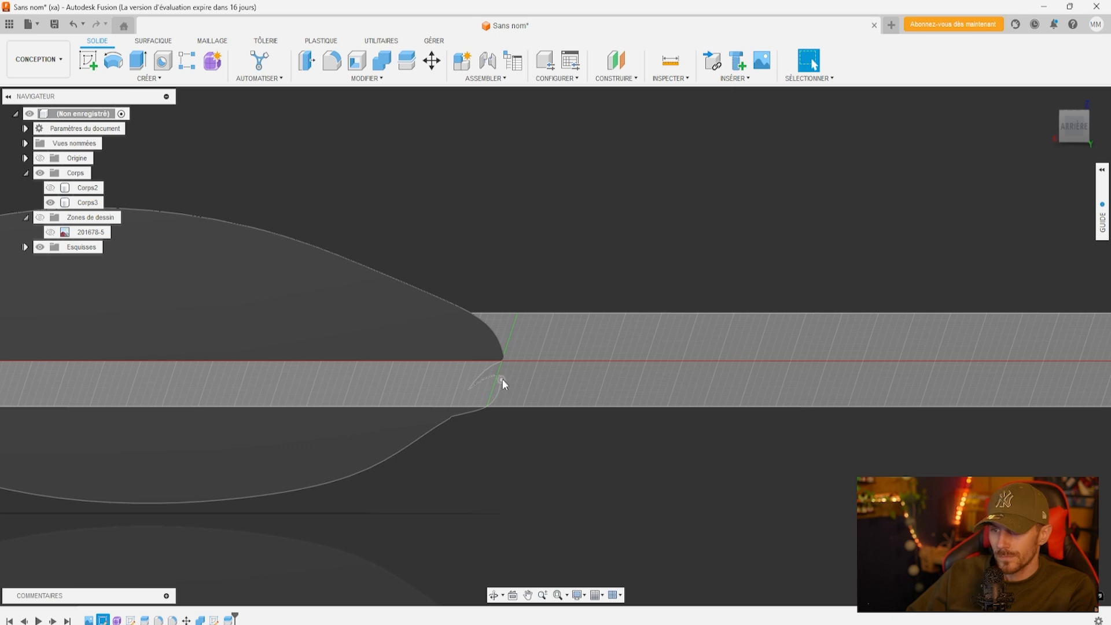
middle_drag(503, 381, 767, 350)
scroll(655, 388, up, 3)
scroll(654, 389, down, 4)
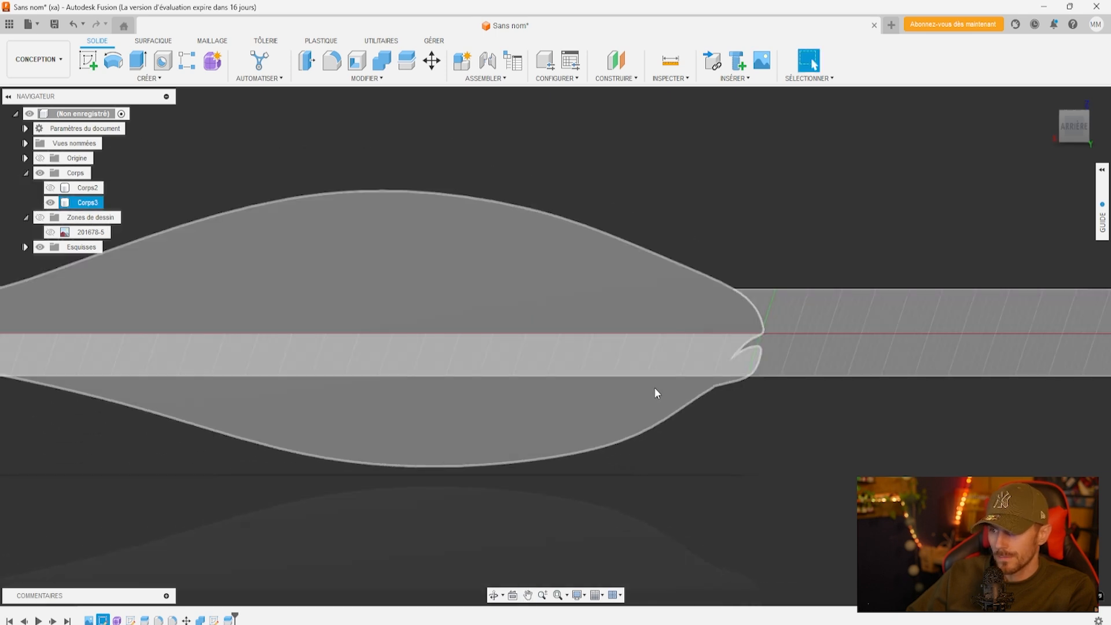
click(87, 56)
click(696, 287)
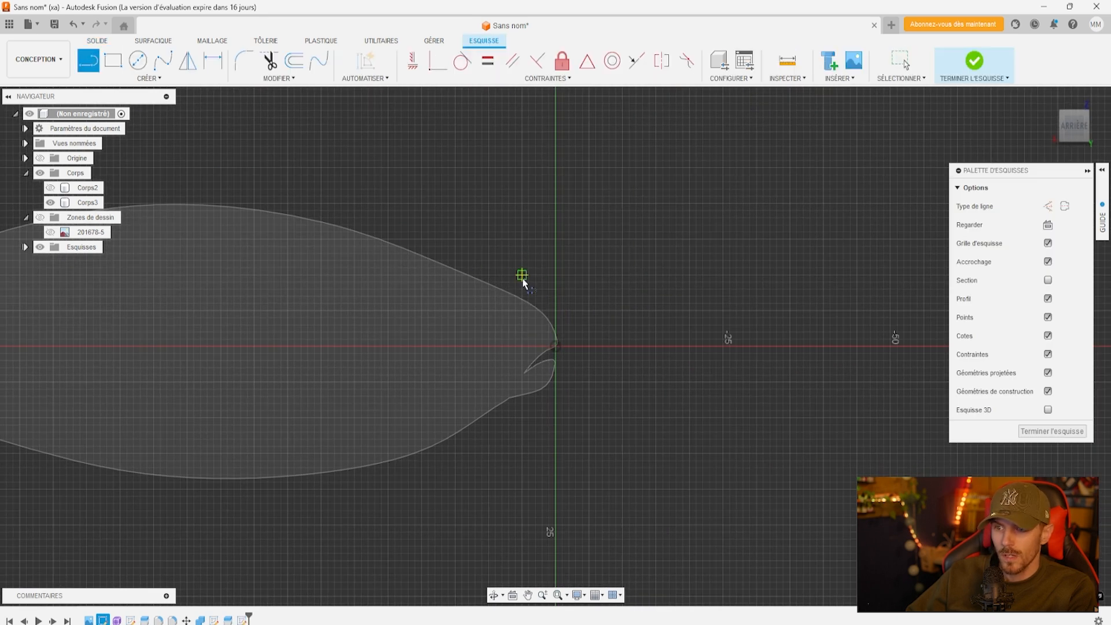
click(516, 275)
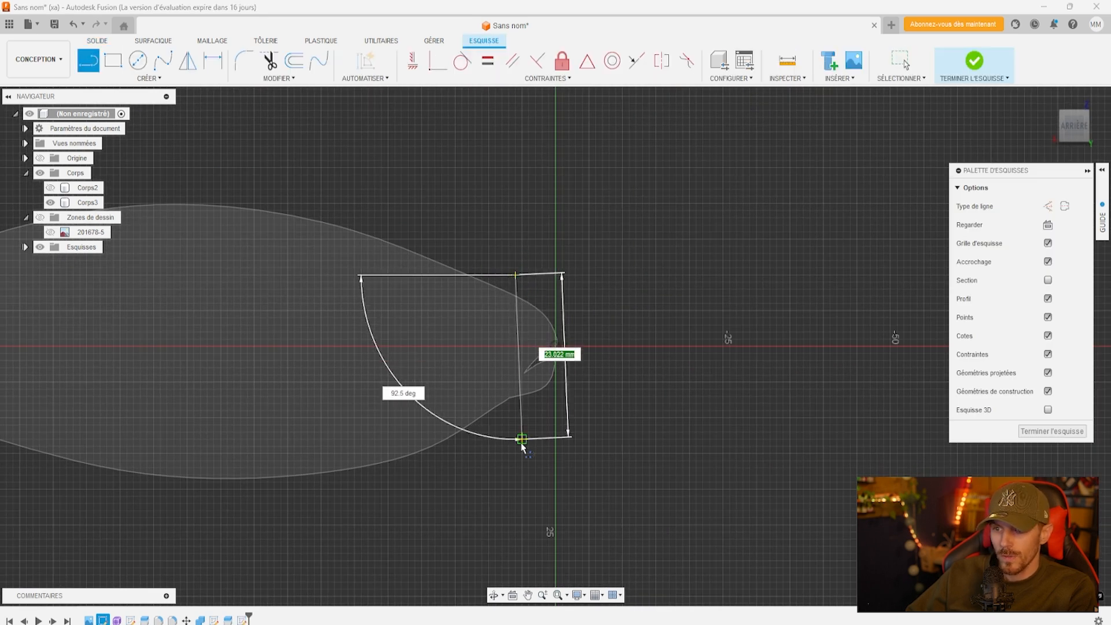
click(515, 446)
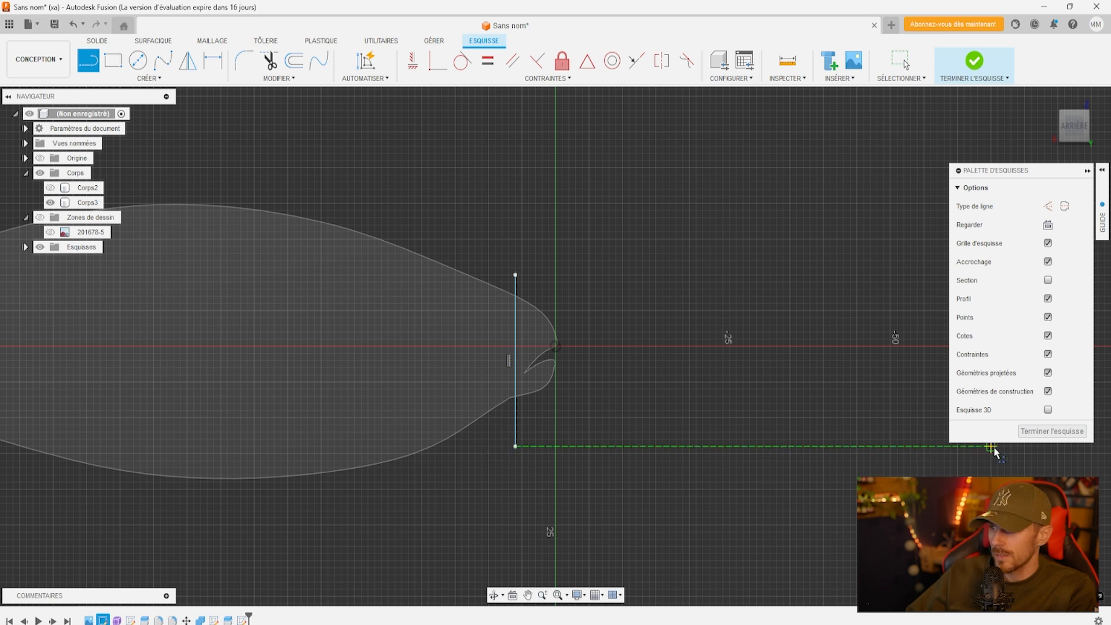
click(1053, 432)
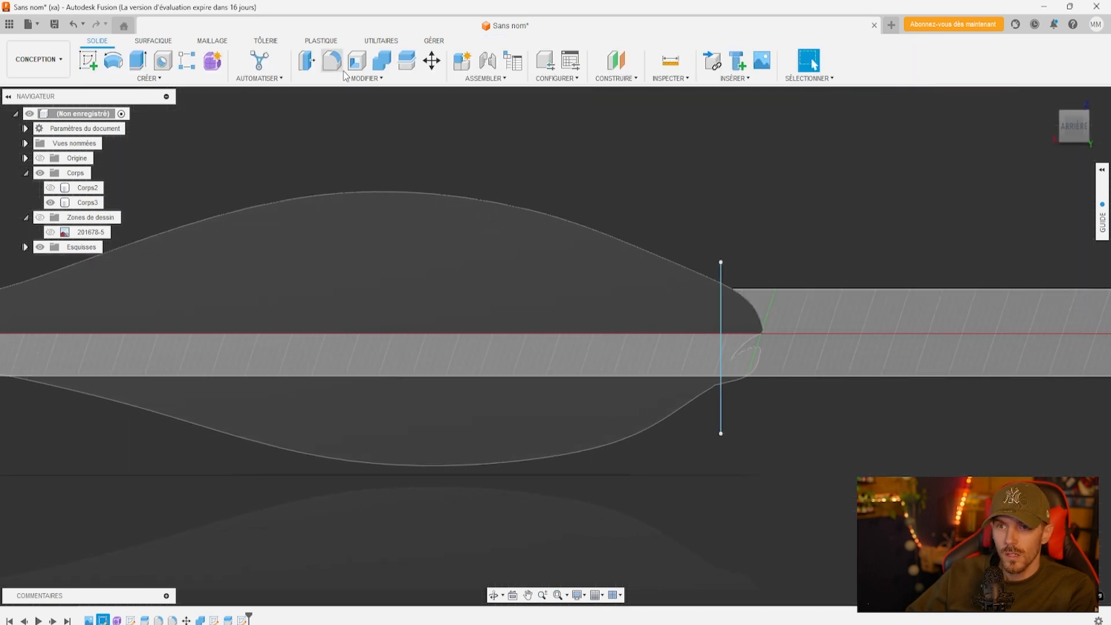
Split the half body along the vertical line behind the mouth to separate the head from the rear part
click(373, 80)
click(347, 215)
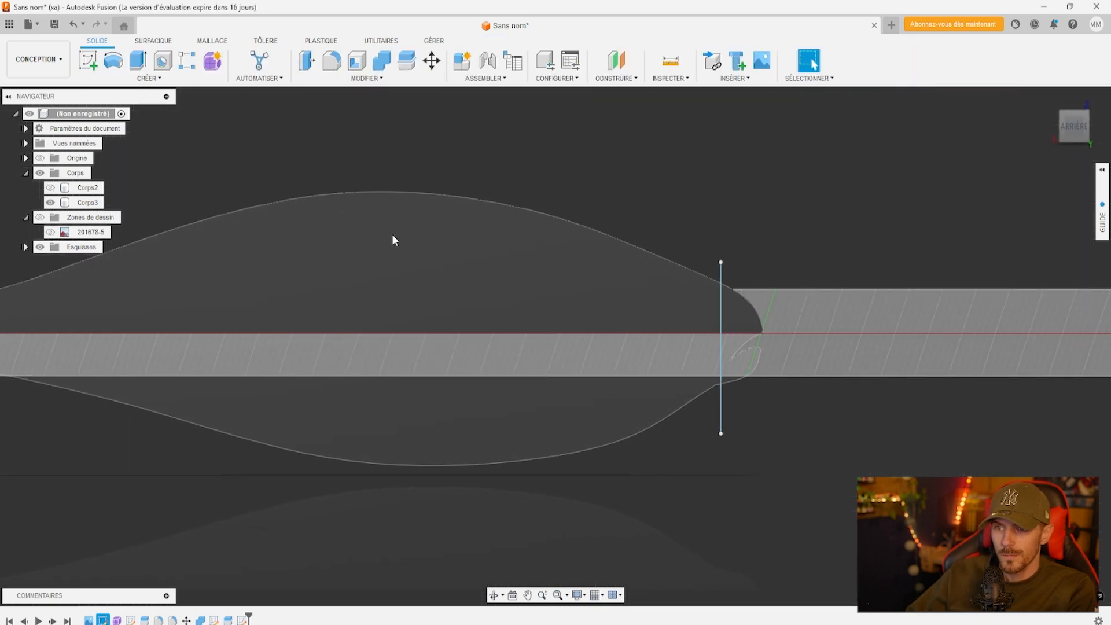
click(678, 287)
click(722, 272)
click(1038, 247)
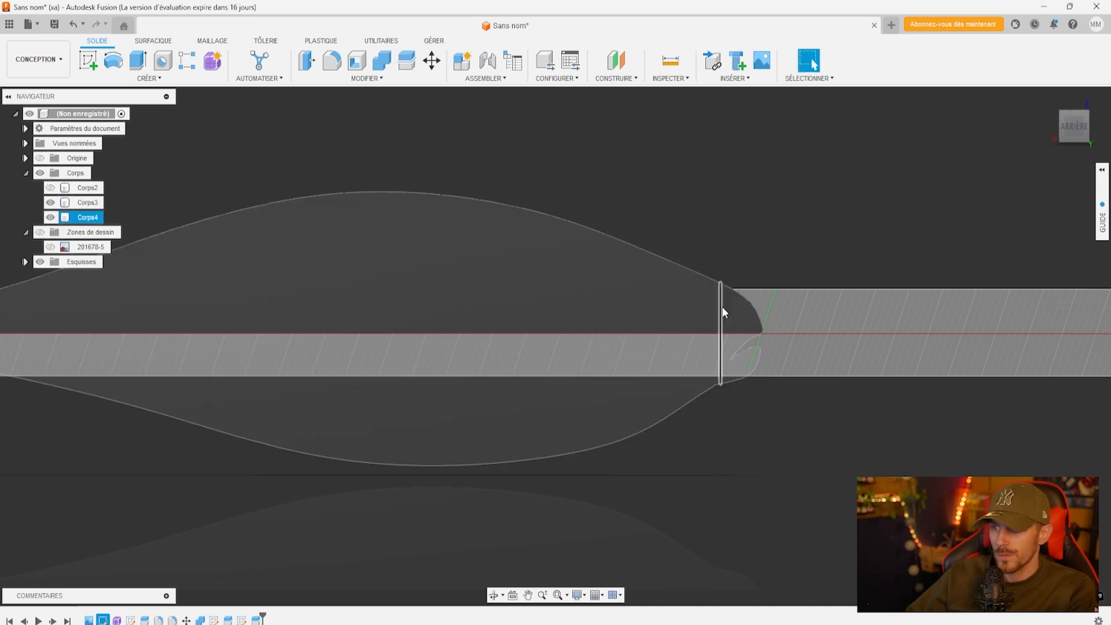
Hide the head piece and shell the rear part inward from its flat cut face with a 1.60 mm wall thickness
click(49, 204)
click(509, 292)
click(358, 63)
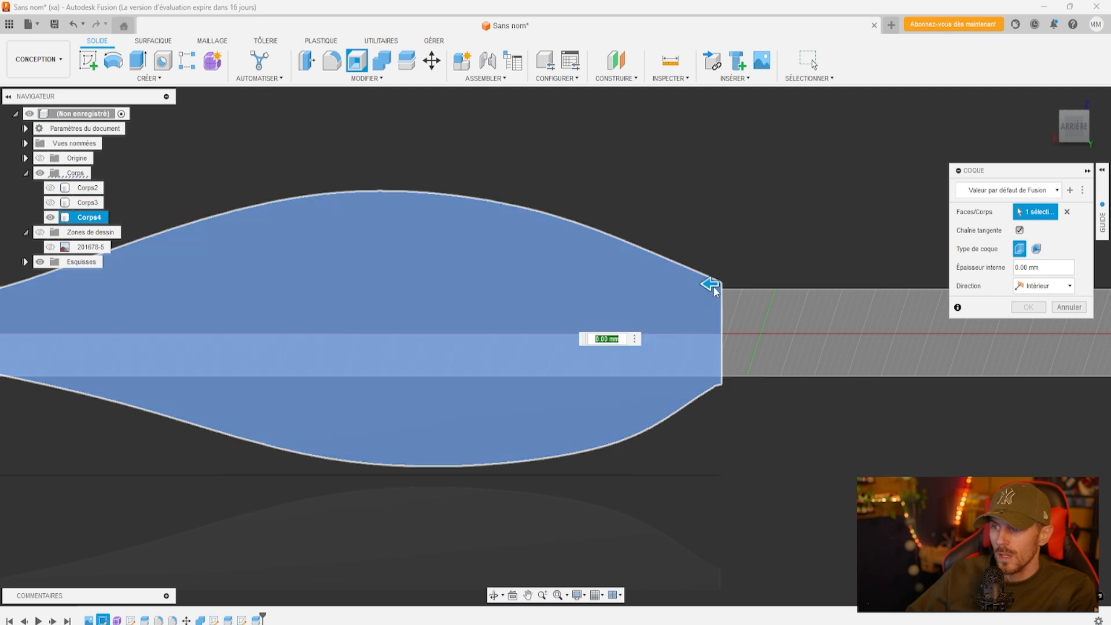
drag(704, 284, 699, 291)
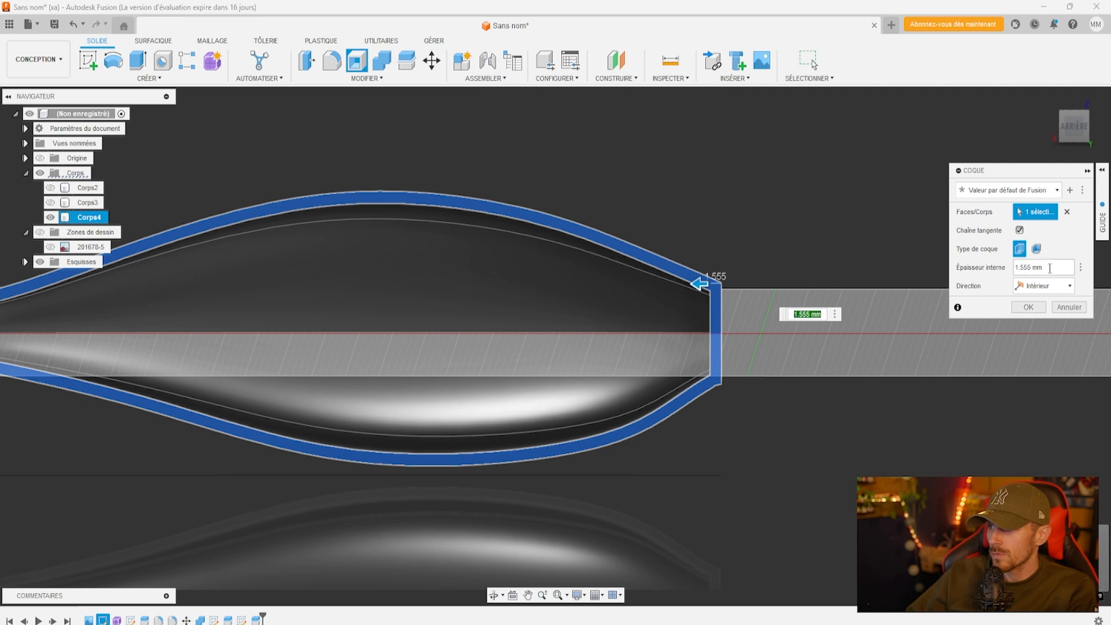
drag(1024, 267, 1032, 267)
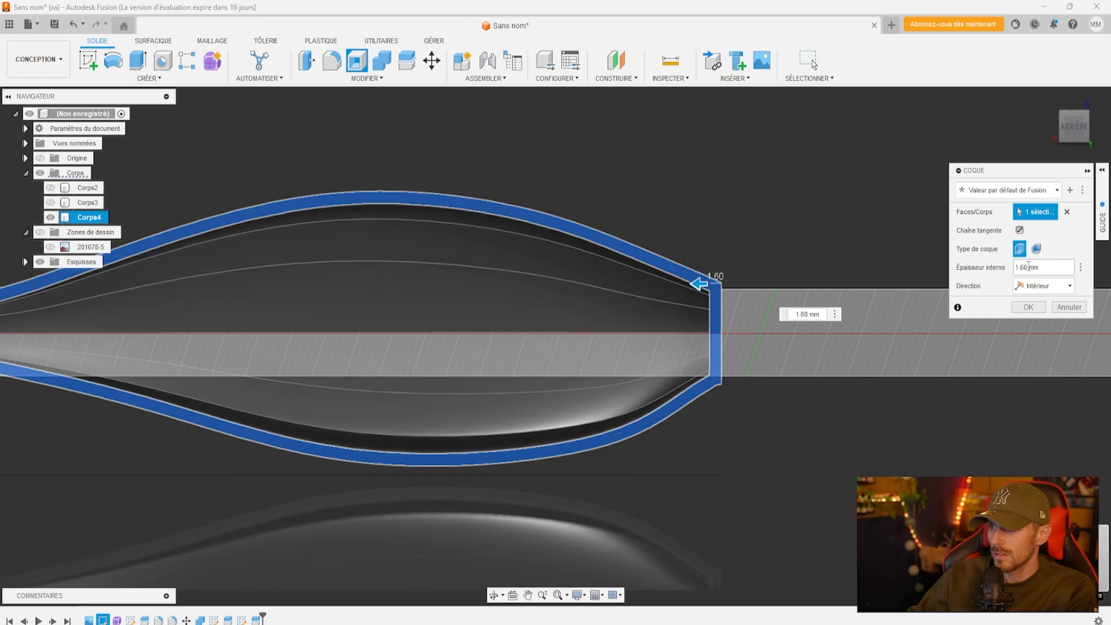
key(Return)
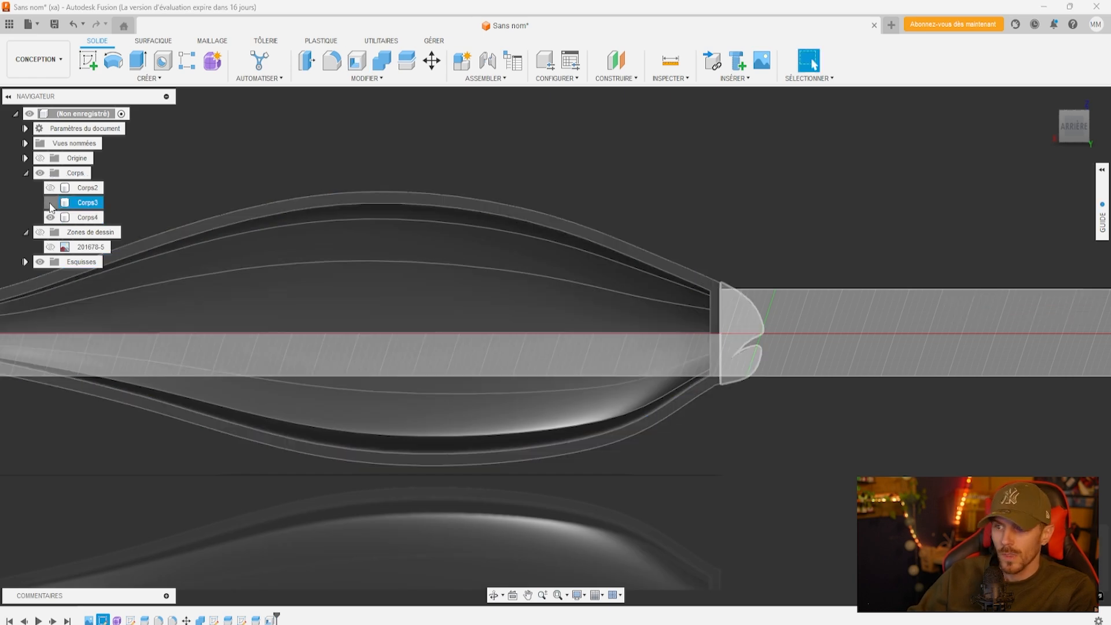
Show the head piece again and join it with the hollowed rear part into one body
click(1081, 129)
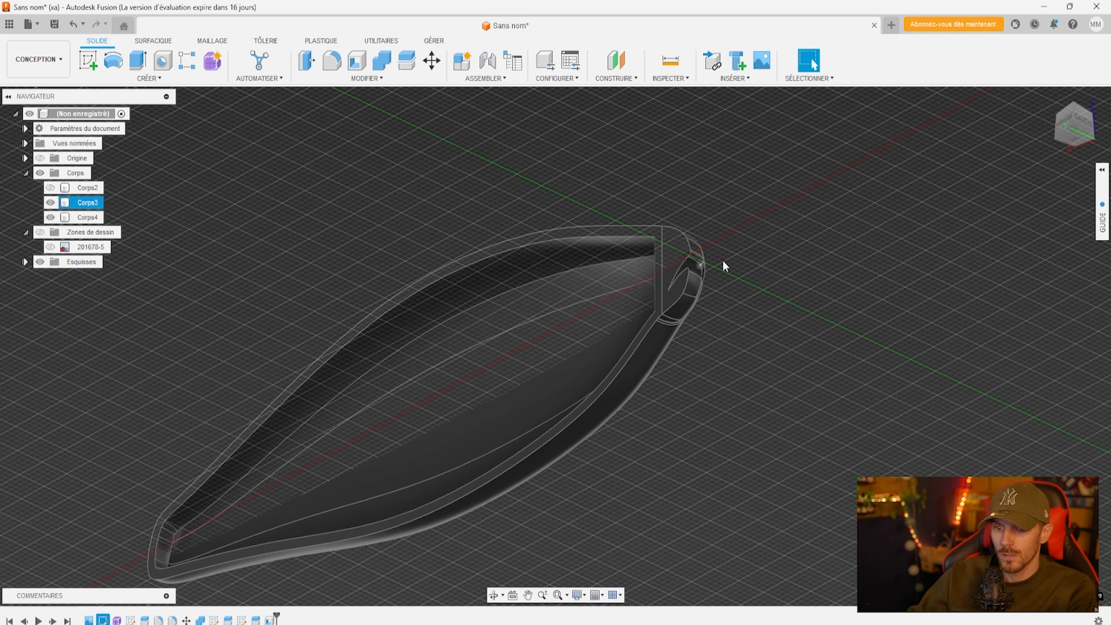
click(88, 202)
ctrl+click(88, 217)
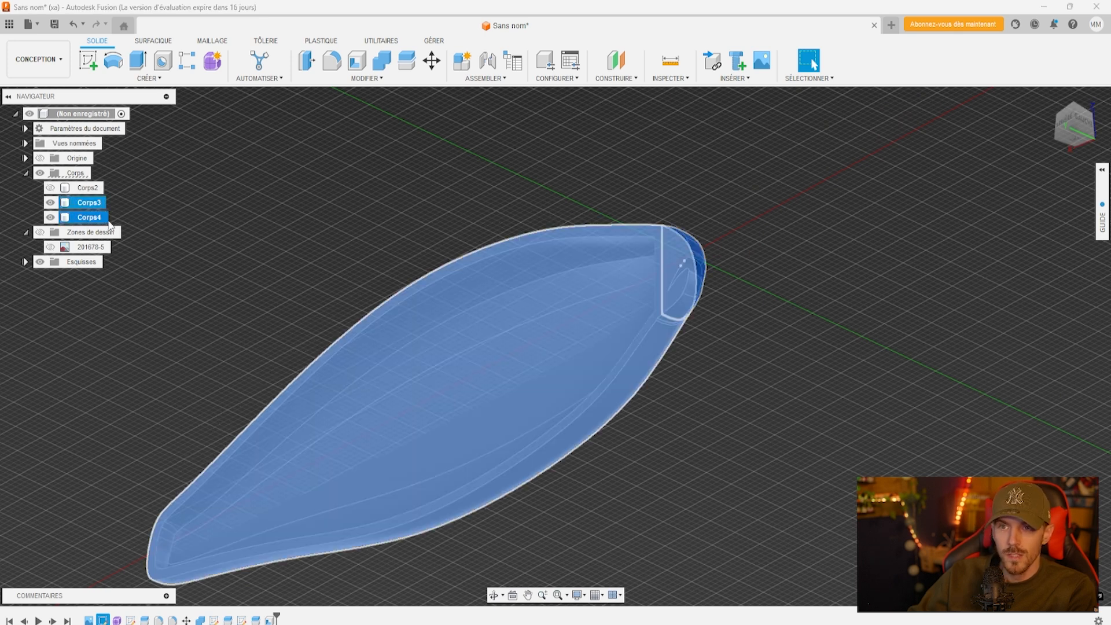
click(383, 65)
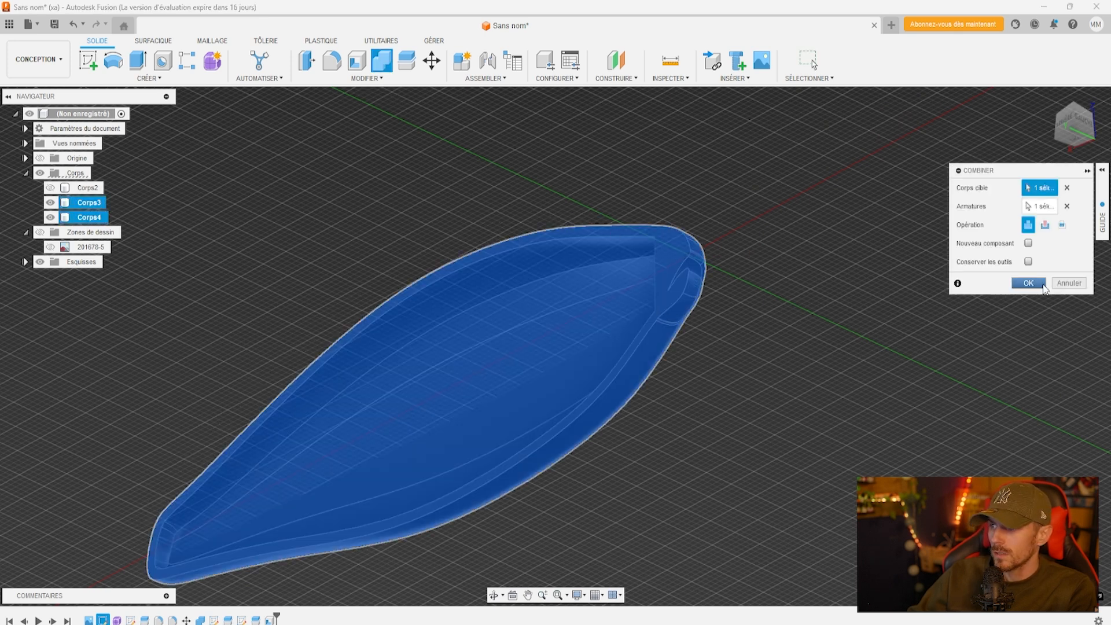
click(1028, 283)
Start a sketch on the vertical origin plane facing the lure's nose, perpendicular to its length
mouse_move(1072, 123)
mouse_down()
mouse_move(1047, 110)
mouse_move(993, 134)
mouse_move(991, 115)
mouse_move(909, 179)
mouse_move(863, 139)
mouse_move(818, 191)
mouse_up()
mouse_move(1068, 129)
mouse_down()
mouse_move(1062, 185)
mouse_move(753, 278)
mouse_up()
click(720, 301)
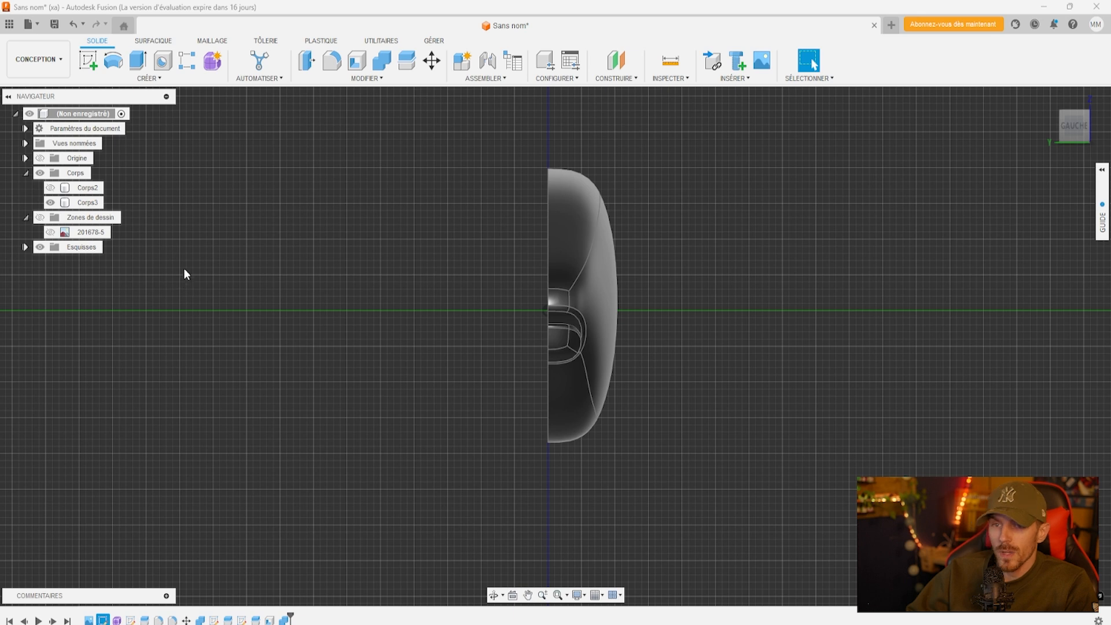
click(90, 62)
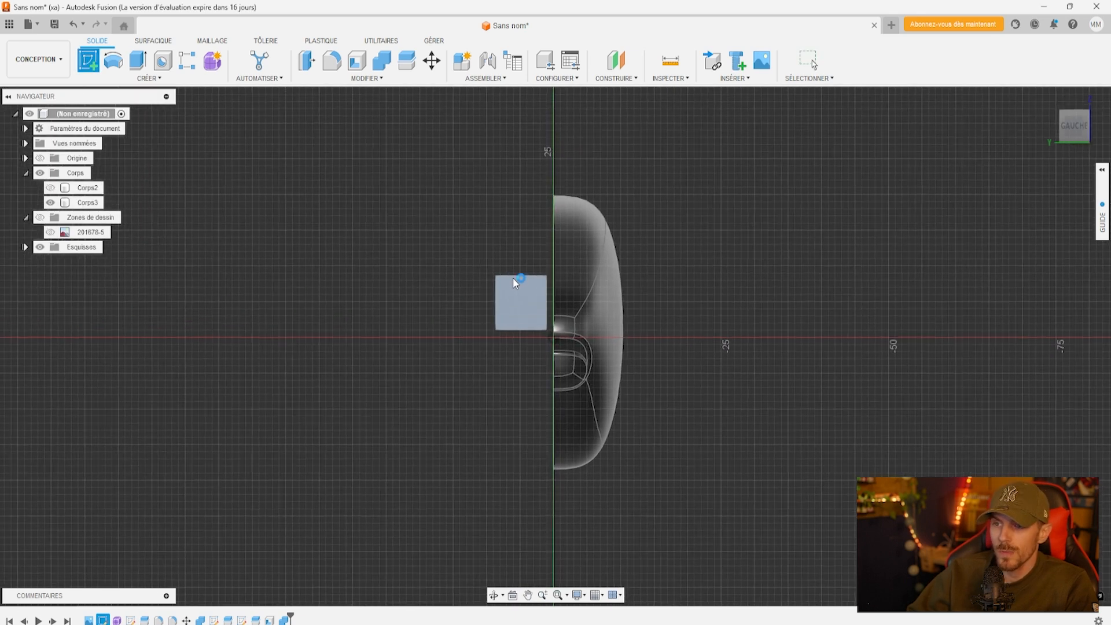
click(515, 284)
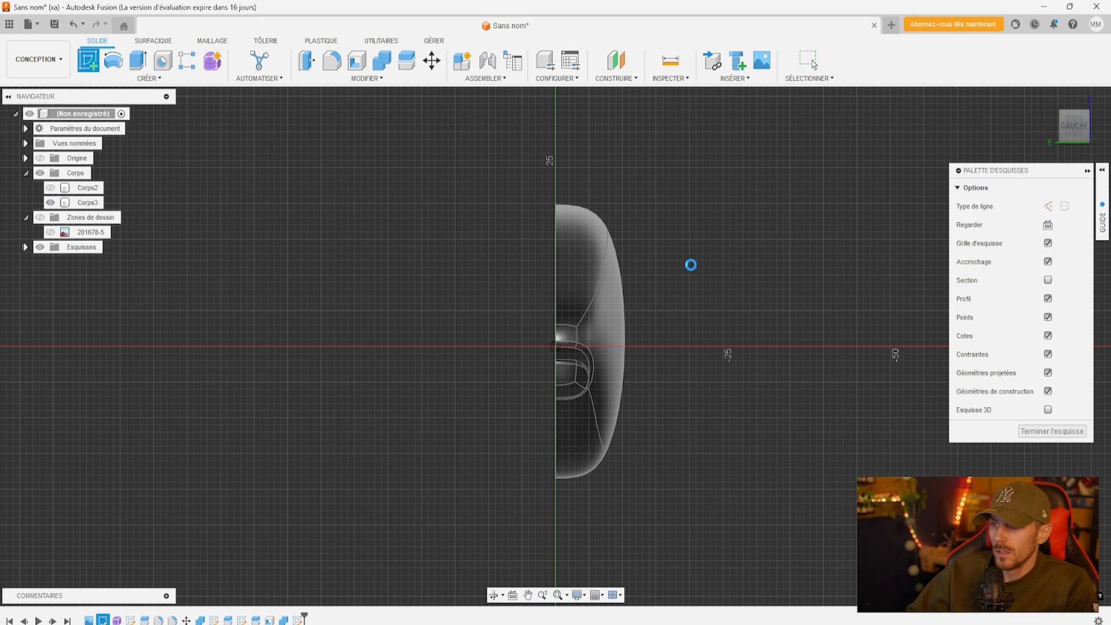
Draw a spline for the half lip outline, from the centre axis below the mouth outward past the body, curving down toward the axis
click(164, 59)
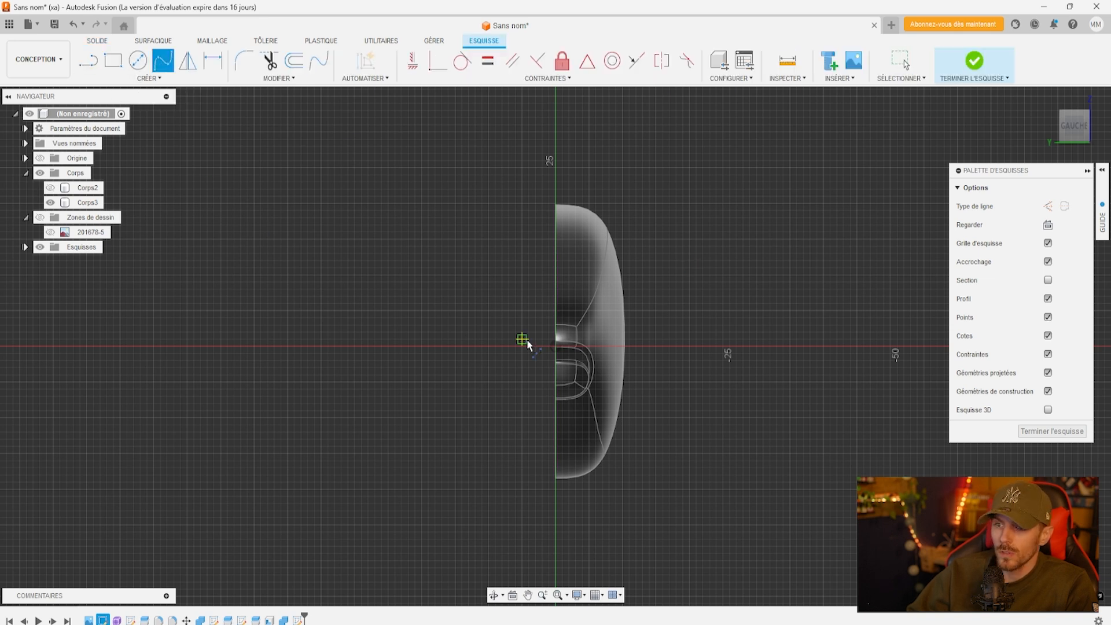
scroll(521, 341, up, 3)
scroll(522, 353, up, 2)
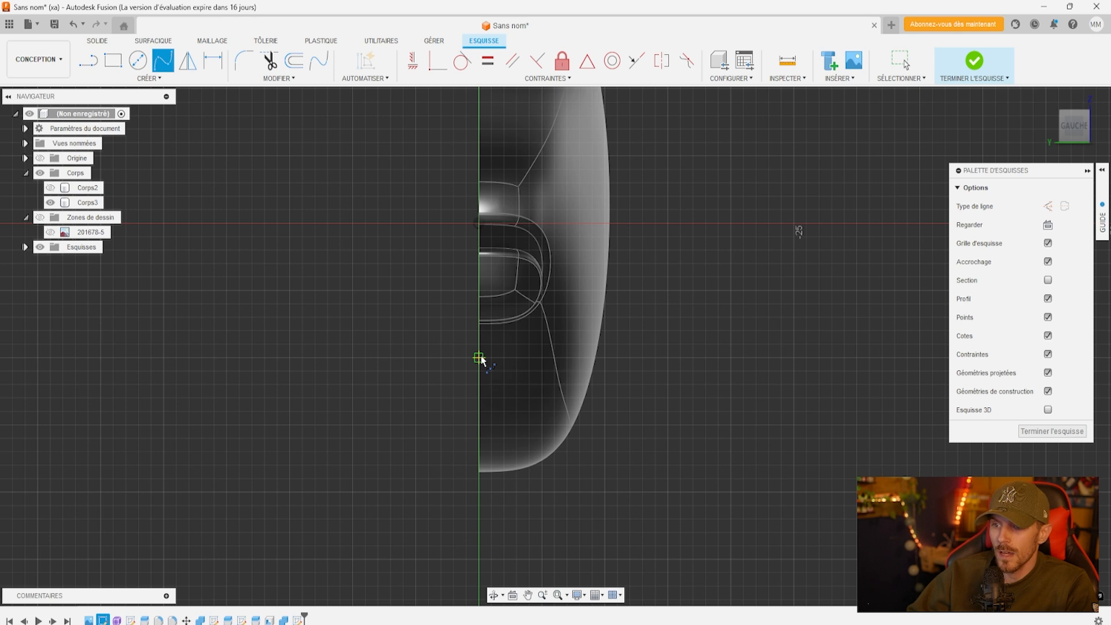
click(593, 357)
drag(592, 358, 594, 384)
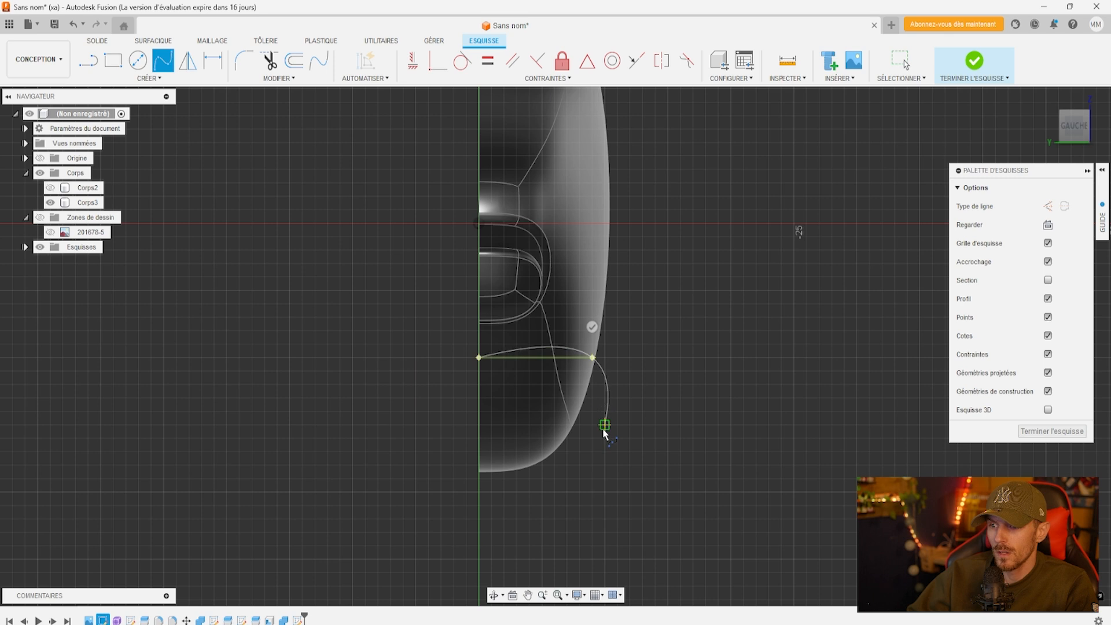
click(605, 398)
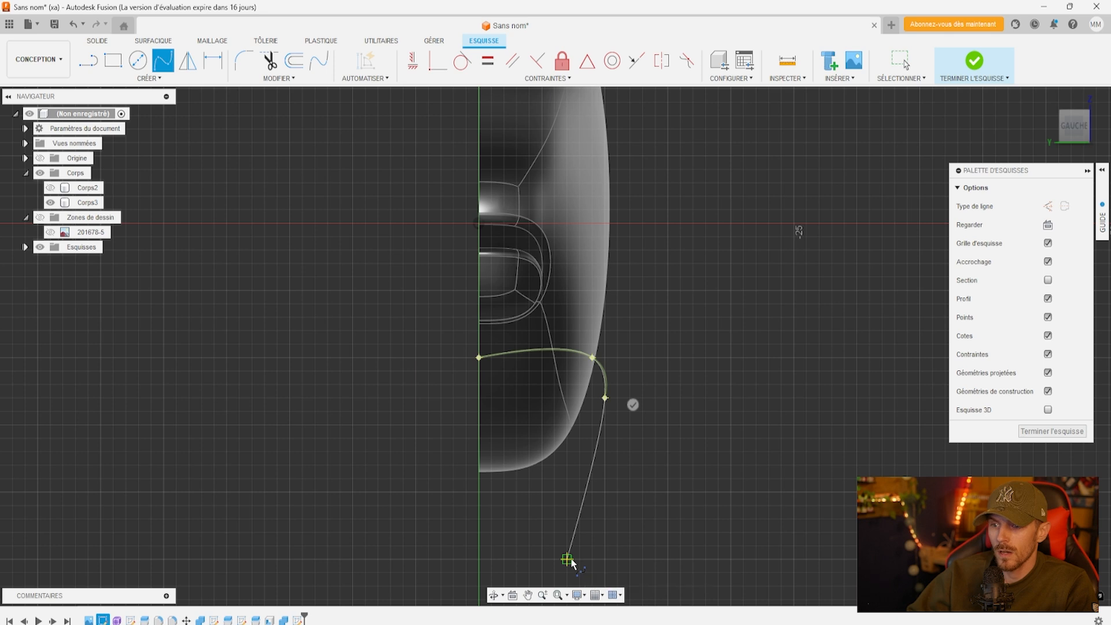
scroll(570, 563, up, 2)
scroll(570, 563, down, 2)
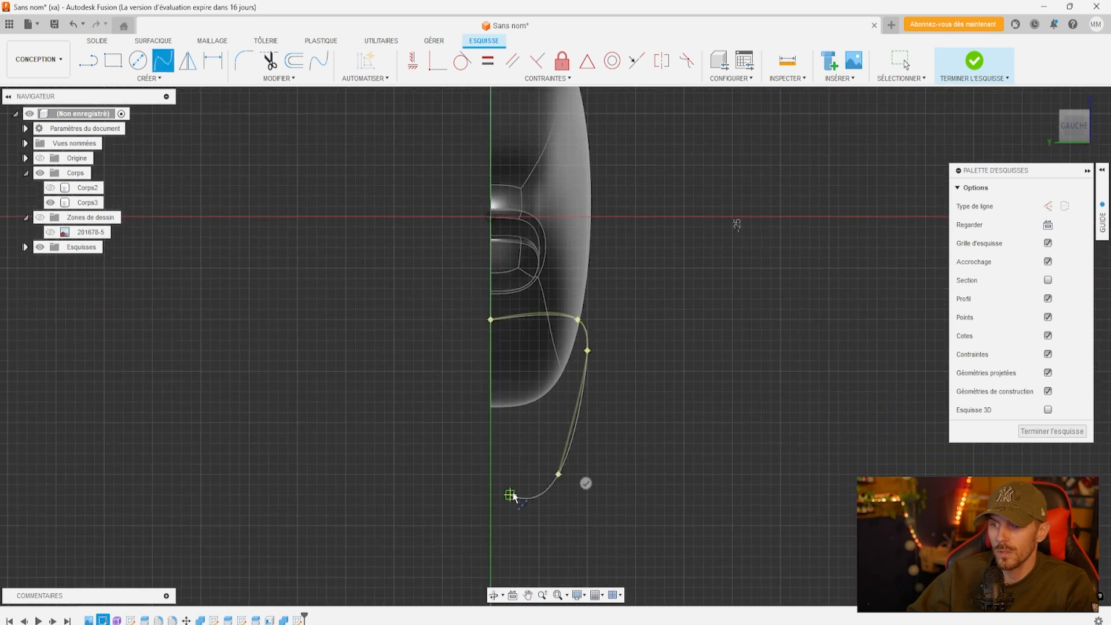
click(519, 505)
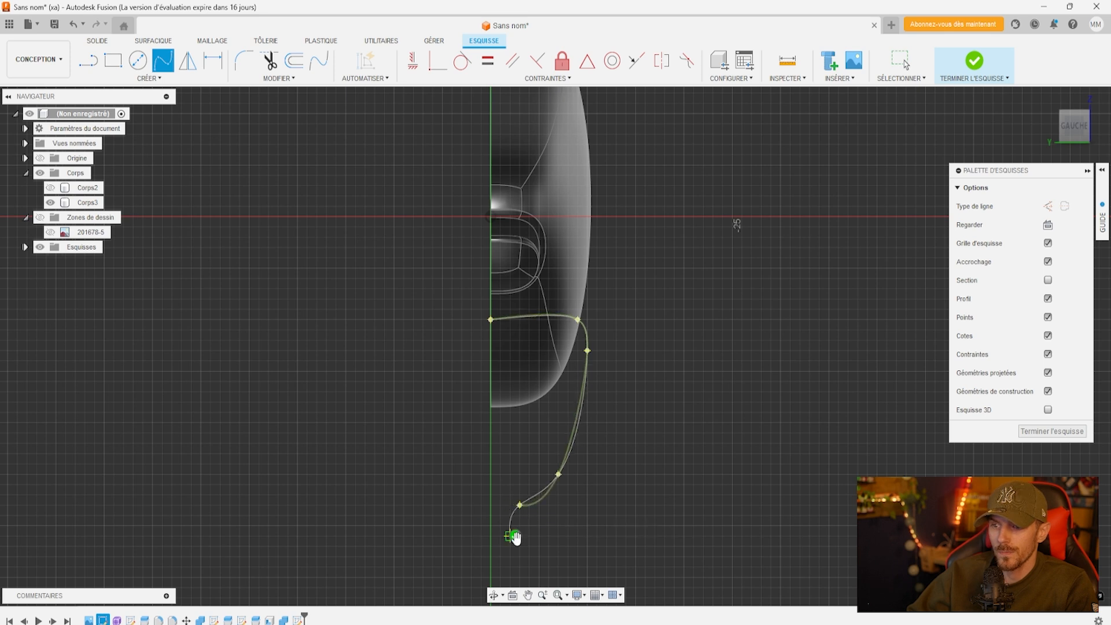
click(515, 537)
Close the lip profile with a 3 mm horizontal line to the centre axis and a vertical line up to the spline's start, finishing the sketch
click(88, 60)
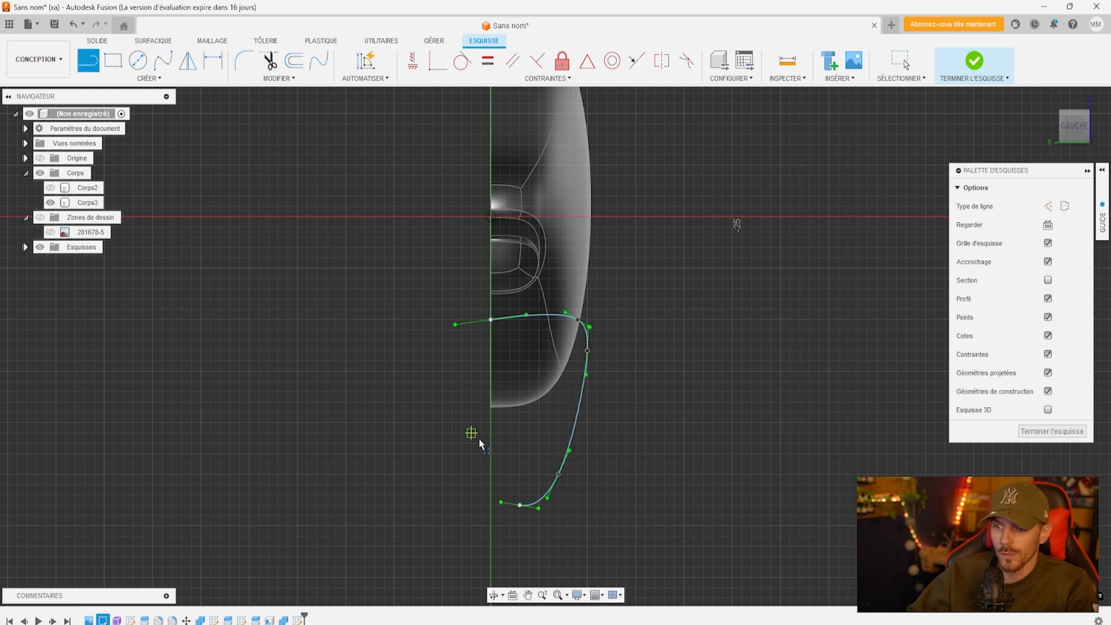
scroll(509, 521, up, 2)
click(547, 544)
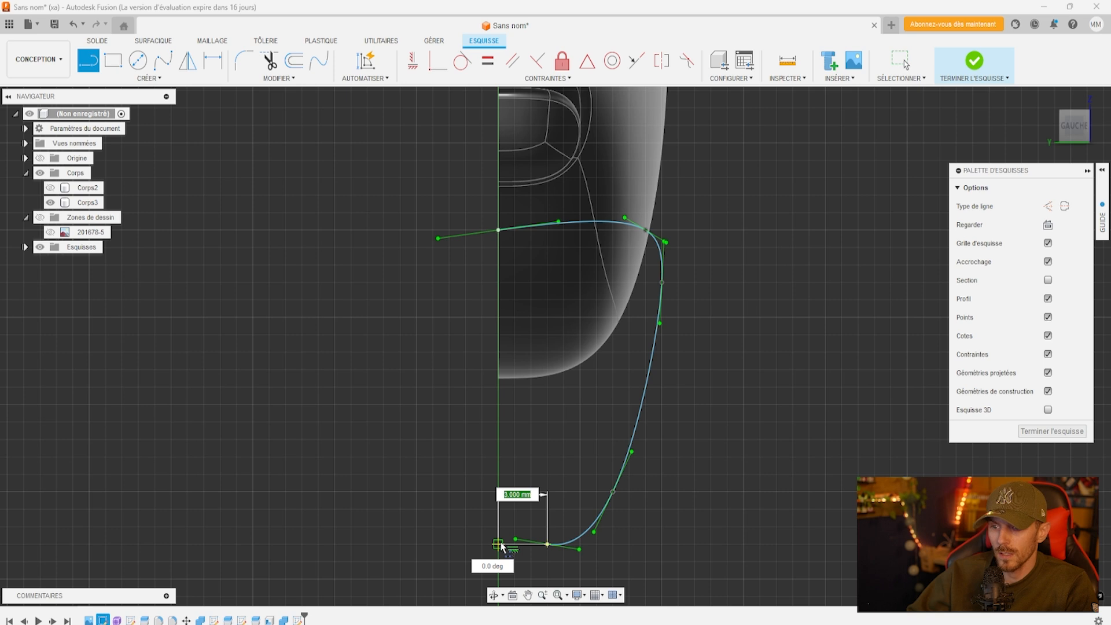
click(498, 544)
key(Escape)
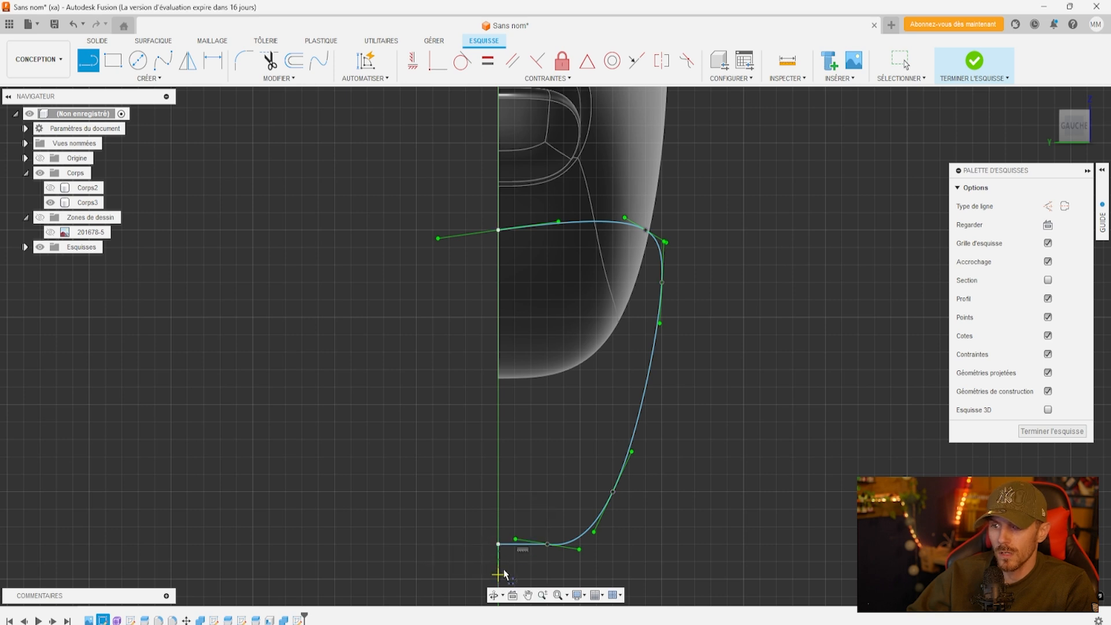
click(499, 544)
click(498, 230)
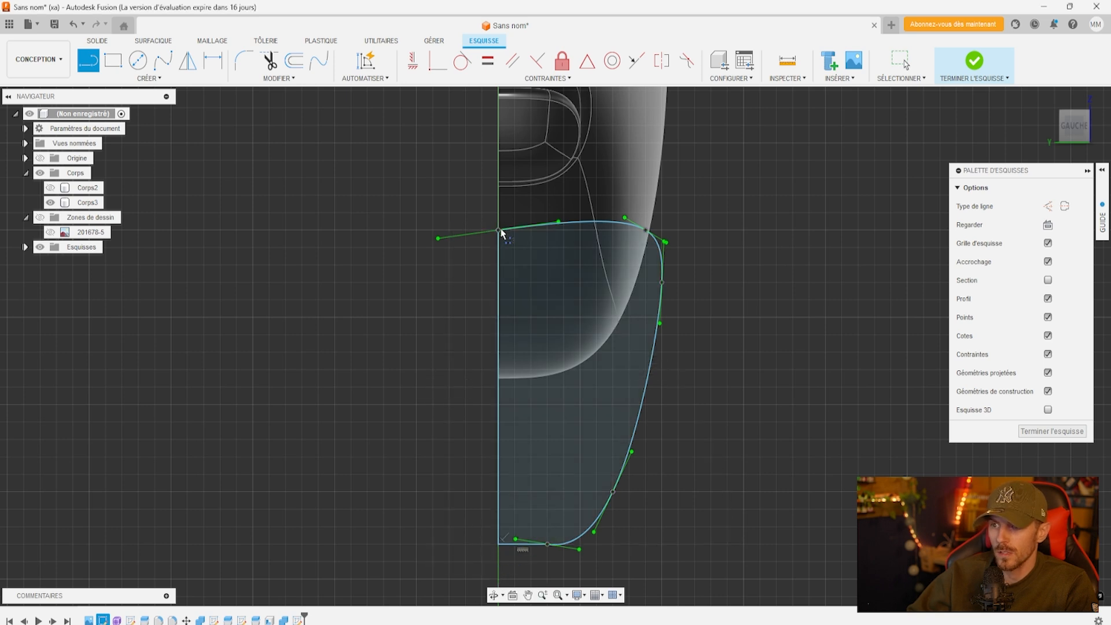
click(1038, 433)
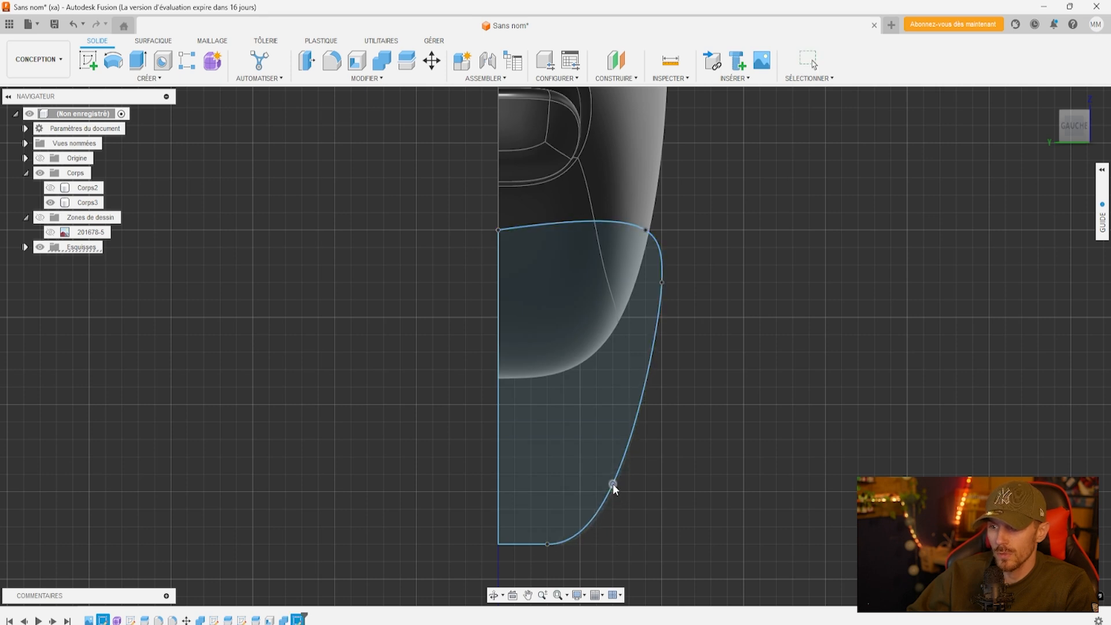
Reshape the lip's spline by raising its lower side point, lowering the upper corner point and widening the outermost point
drag(612, 482, 611, 480)
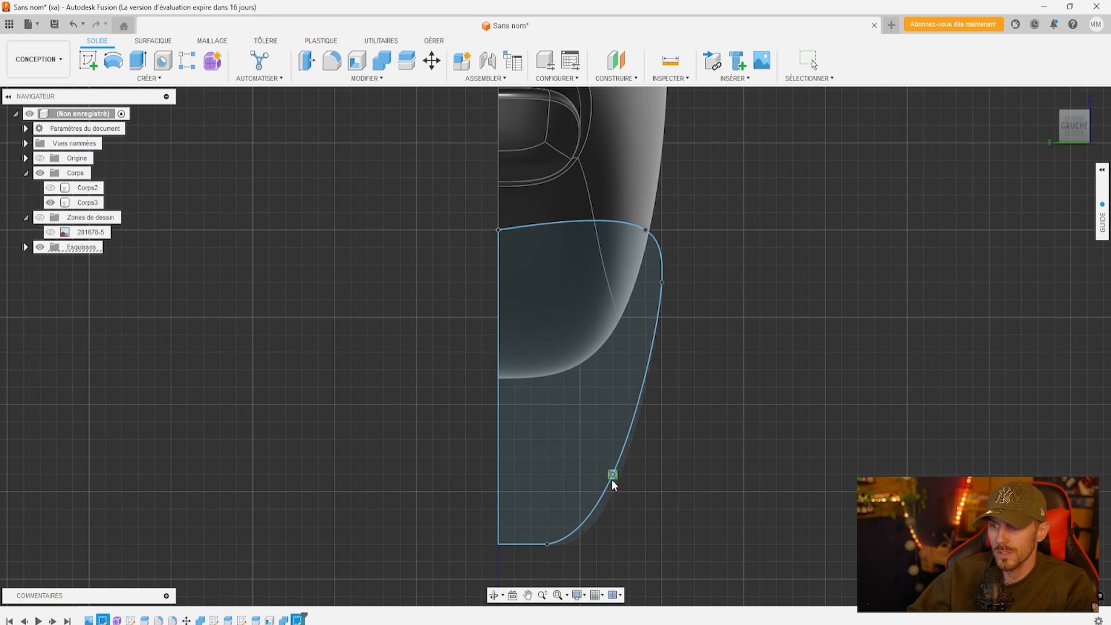
drag(662, 283, 671, 284)
drag(645, 235, 645, 241)
drag(676, 282, 682, 284)
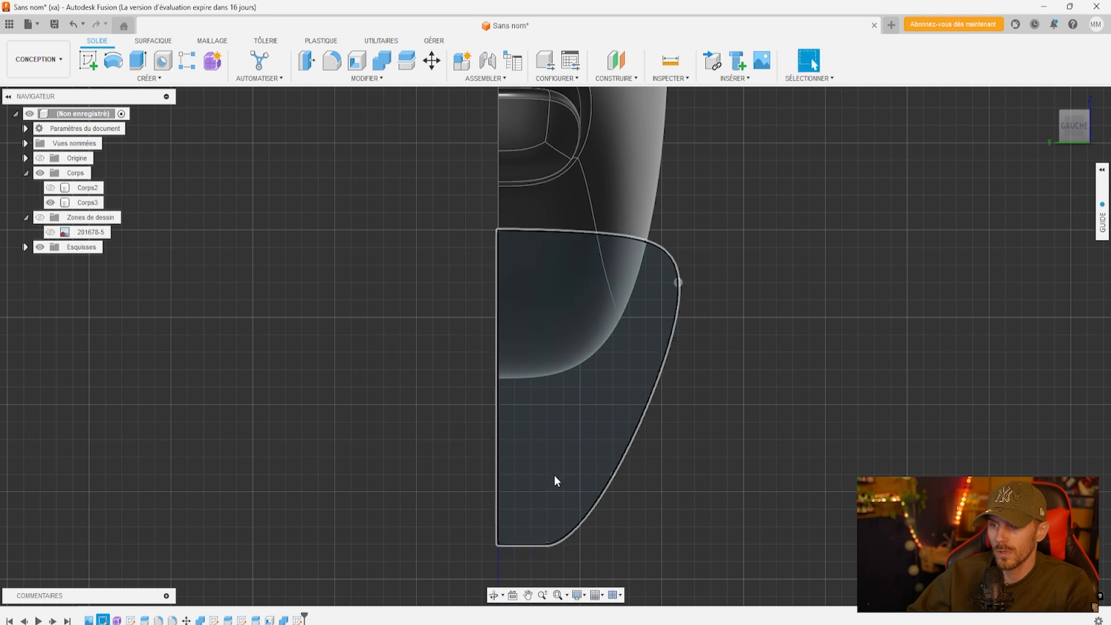
Extrude the lip profile 2.3 mm toward the lure as a new body
click(586, 380)
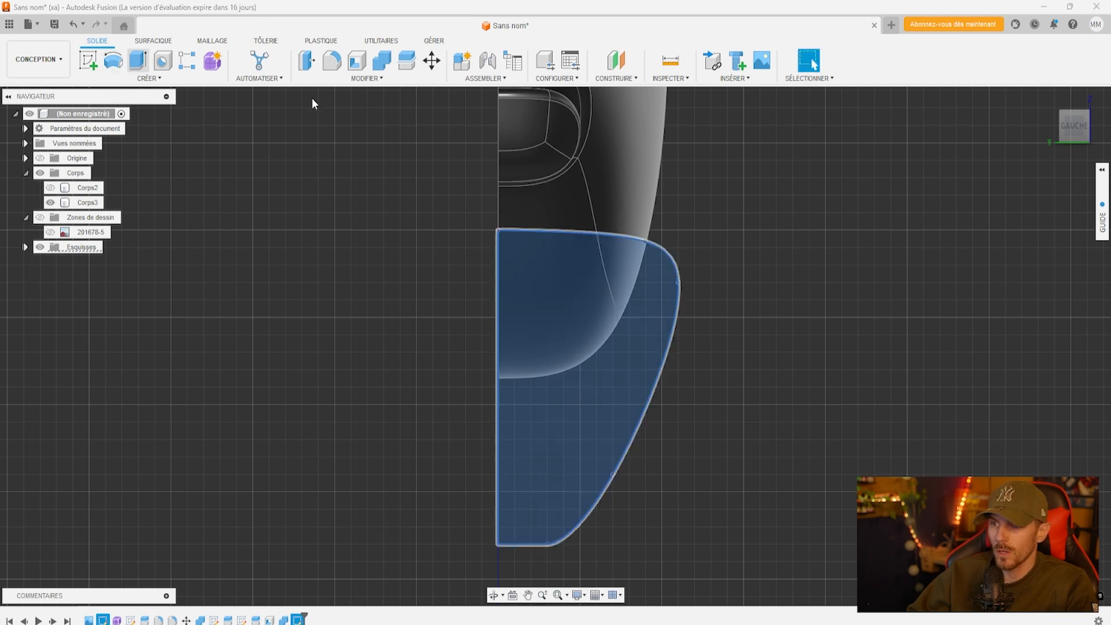
key(e)
click(1077, 122)
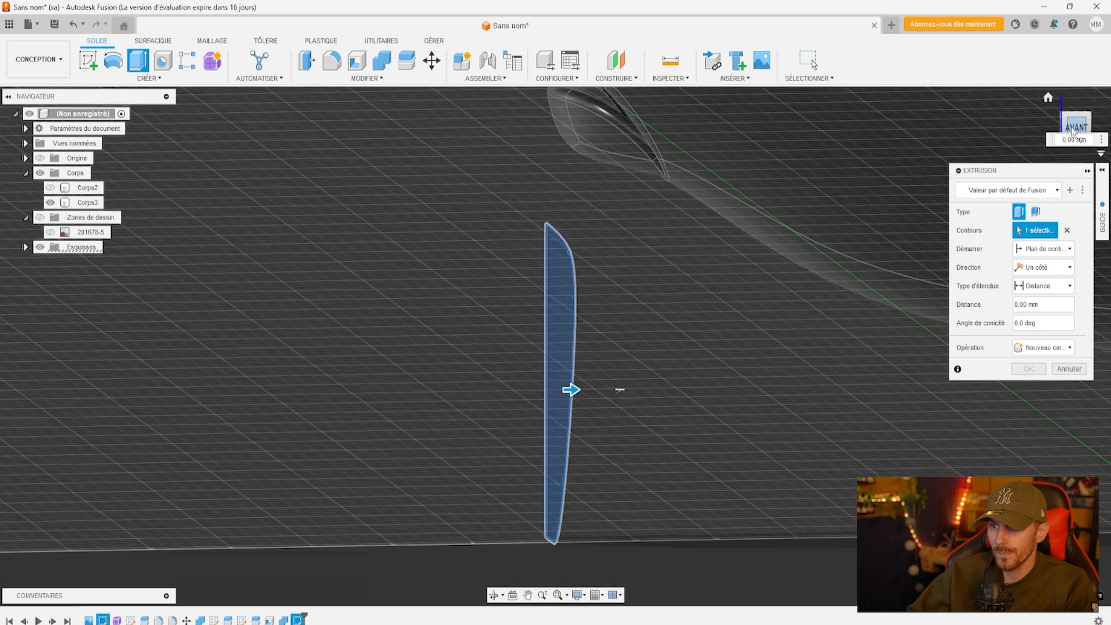
drag(573, 388, 611, 388)
drag(687, 417, 692, 418)
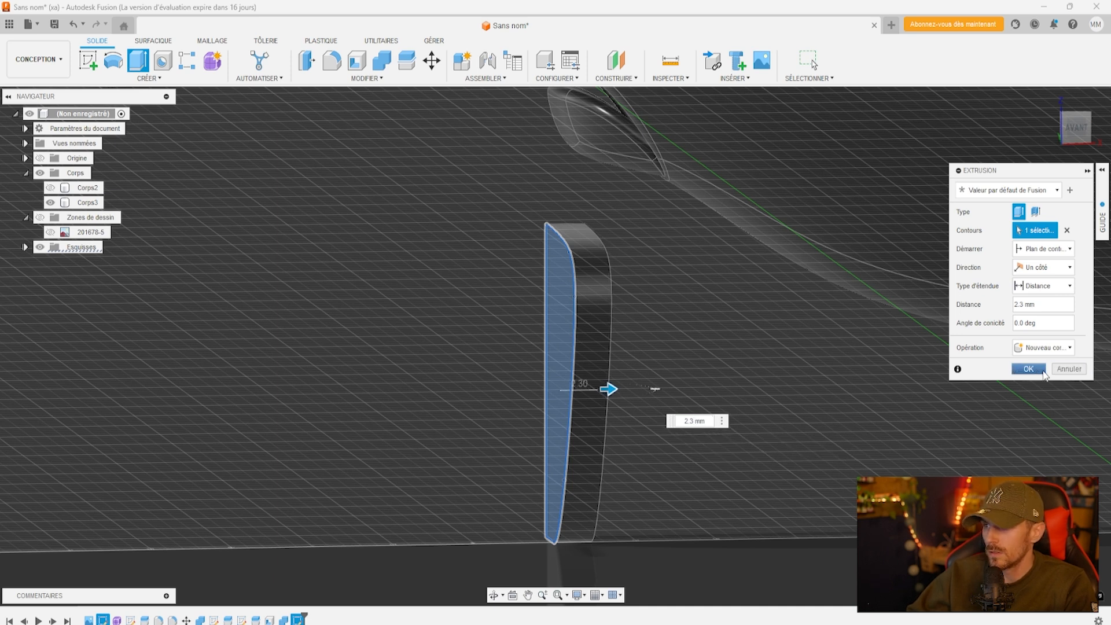
click(1028, 369)
Fillet the edges of the lip's flat face on the lure side with a small constant radius
shift+middle_drag(555, 335, 599, 303)
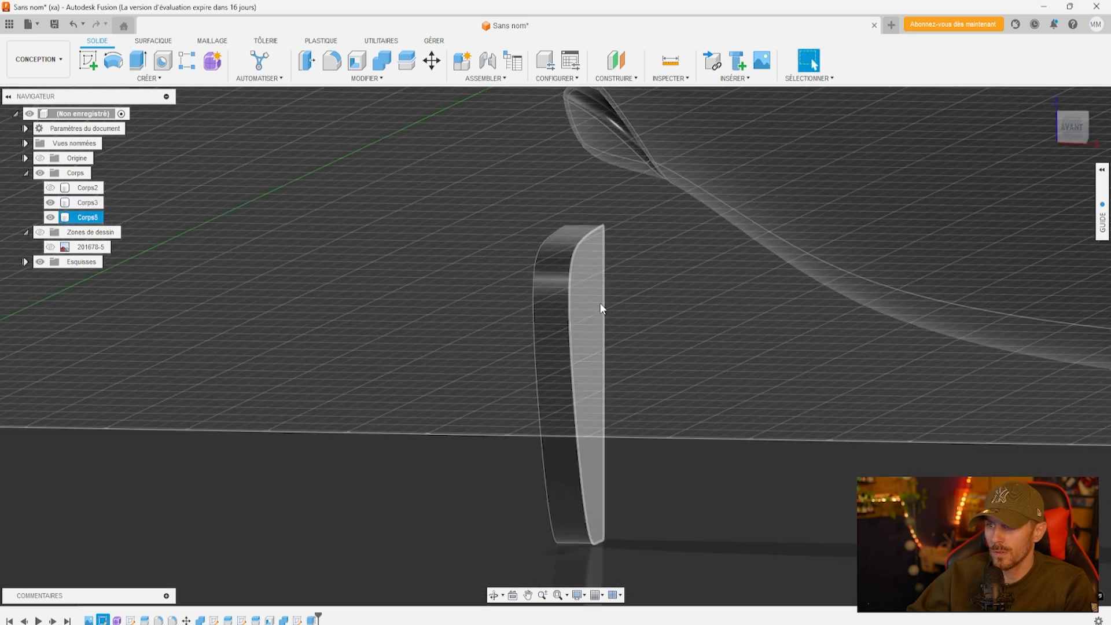
click(588, 300)
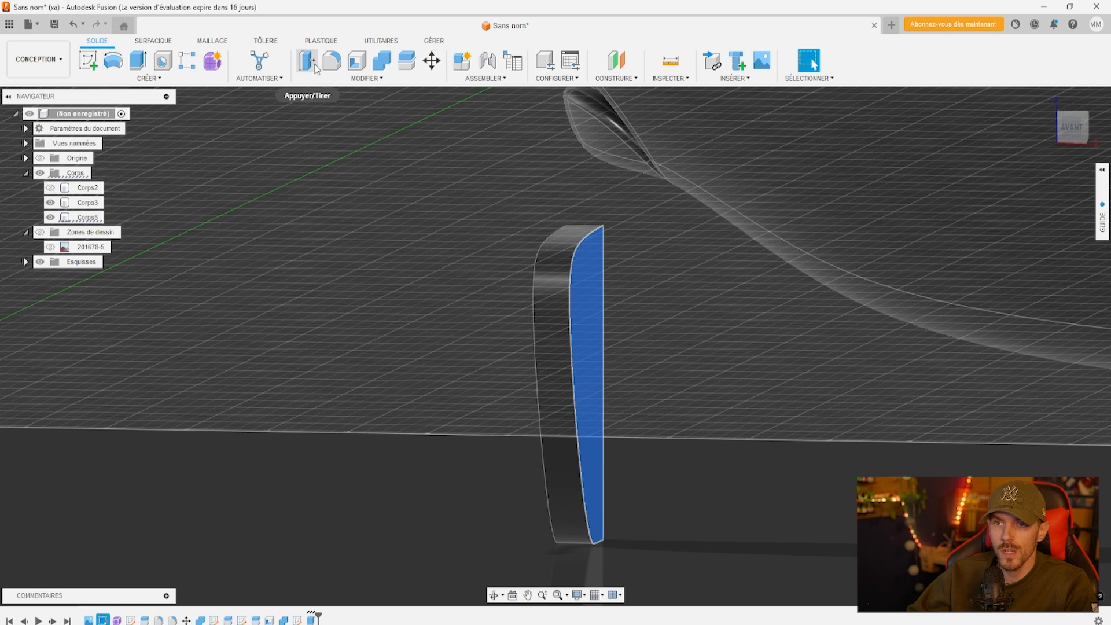
click(332, 61)
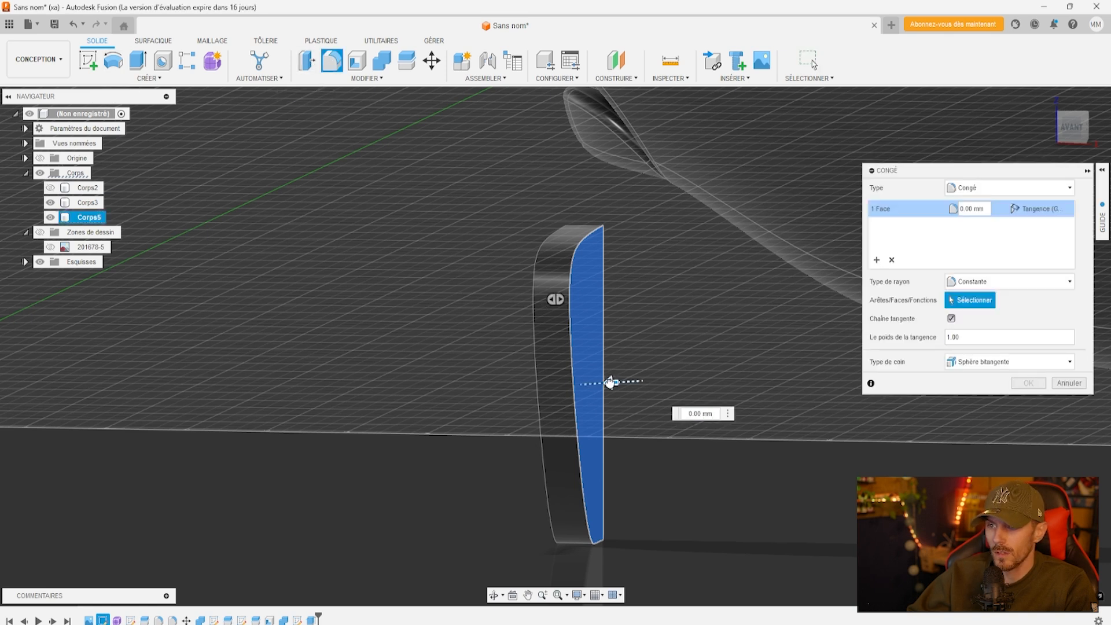
drag(609, 382, 608, 382)
click(1030, 384)
Rotate the lip body 8.4 degrees about the Y axis so its upper end tilts toward the lure
mouse_move(1073, 129)
mouse_down()
mouse_move(1099, 123)
mouse_move(1106, 98)
mouse_move(1108, 123)
mouse_move(1090, 138)
mouse_move(1074, 139)
mouse_move(1089, 124)
mouse_move(1076, 135)
mouse_move(1072, 122)
mouse_up()
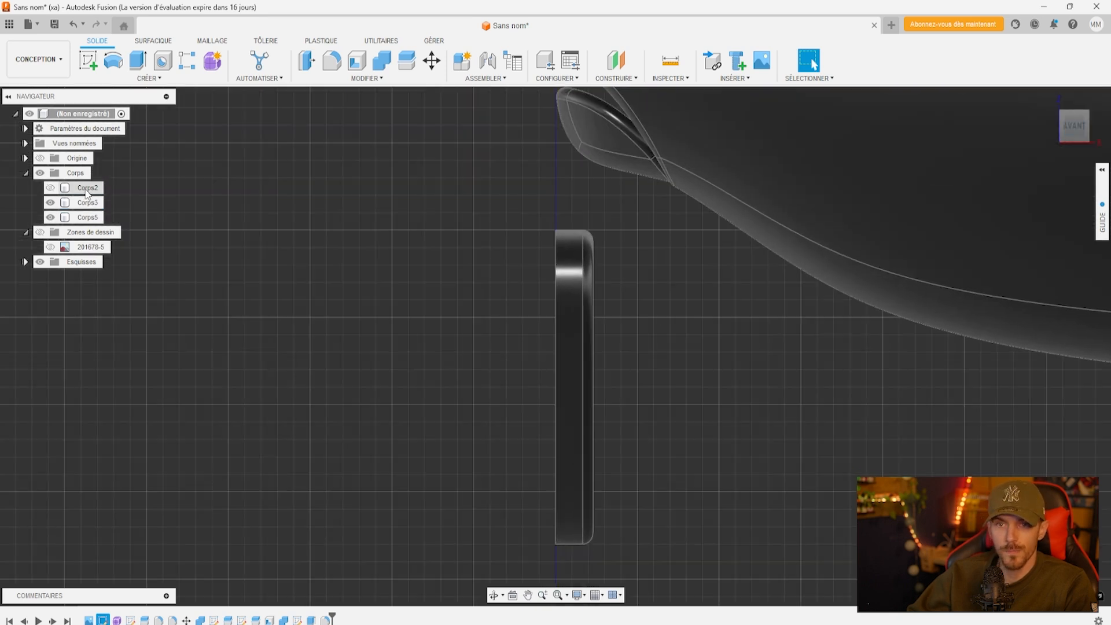
right_click(96, 217)
click(113, 227)
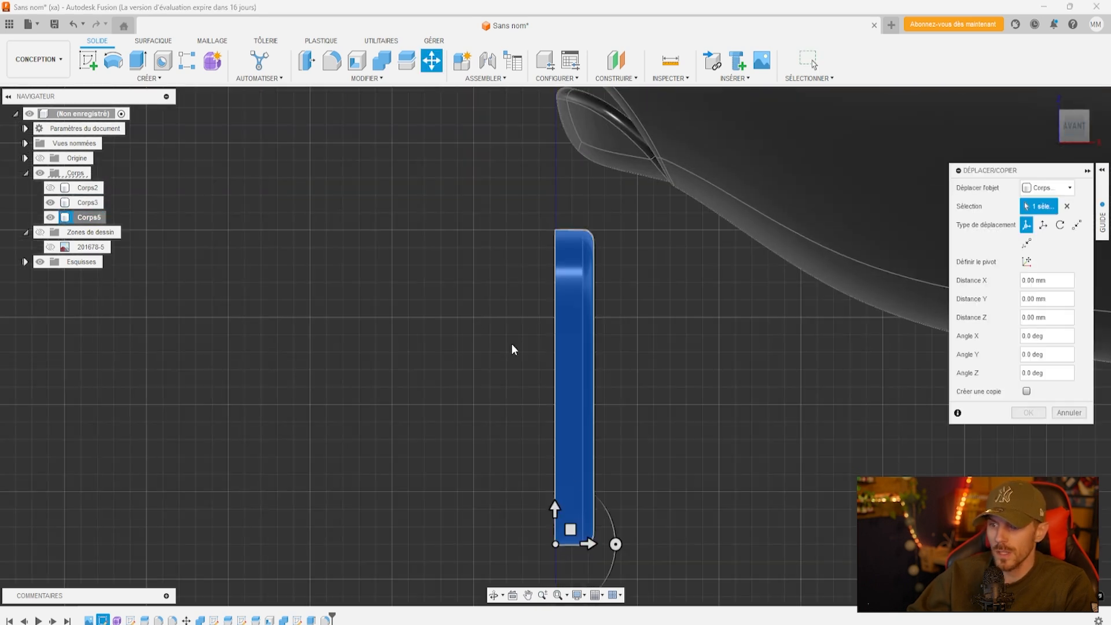
click(615, 544)
drag(618, 544, 630, 557)
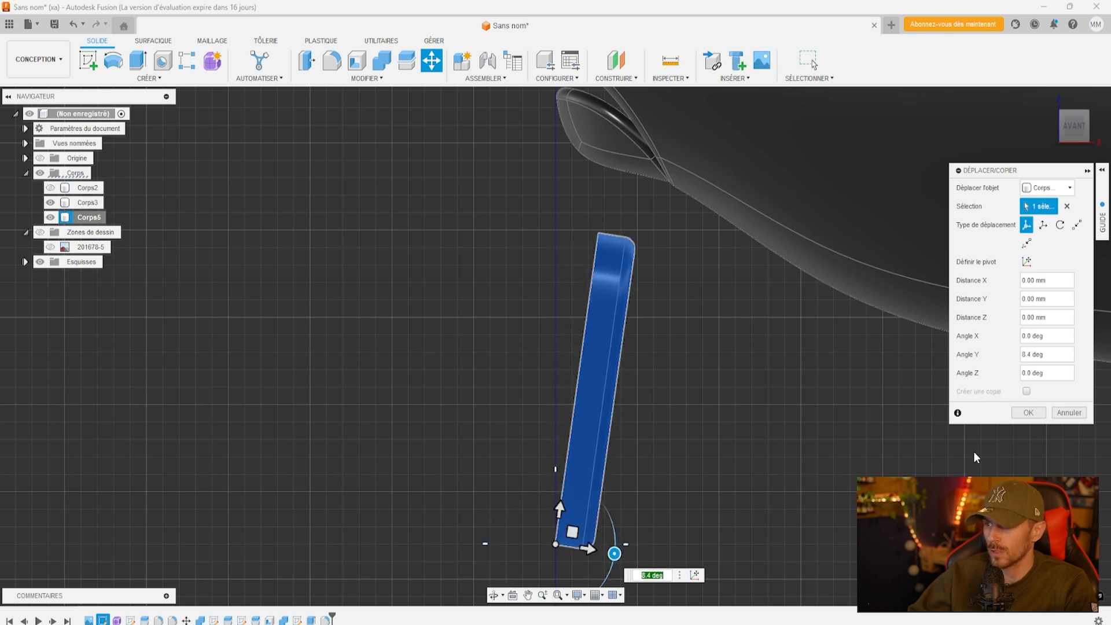
click(1027, 415)
Move the lip body upward and back along the lure until its upper end penetrates the underside of the head behind the mouth
scroll(790, 314, down, 4)
drag(1075, 125, 1083, 129)
shift+middle_drag(555, 346, 463, 368)
click(93, 219)
right_click(72, 214)
click(110, 224)
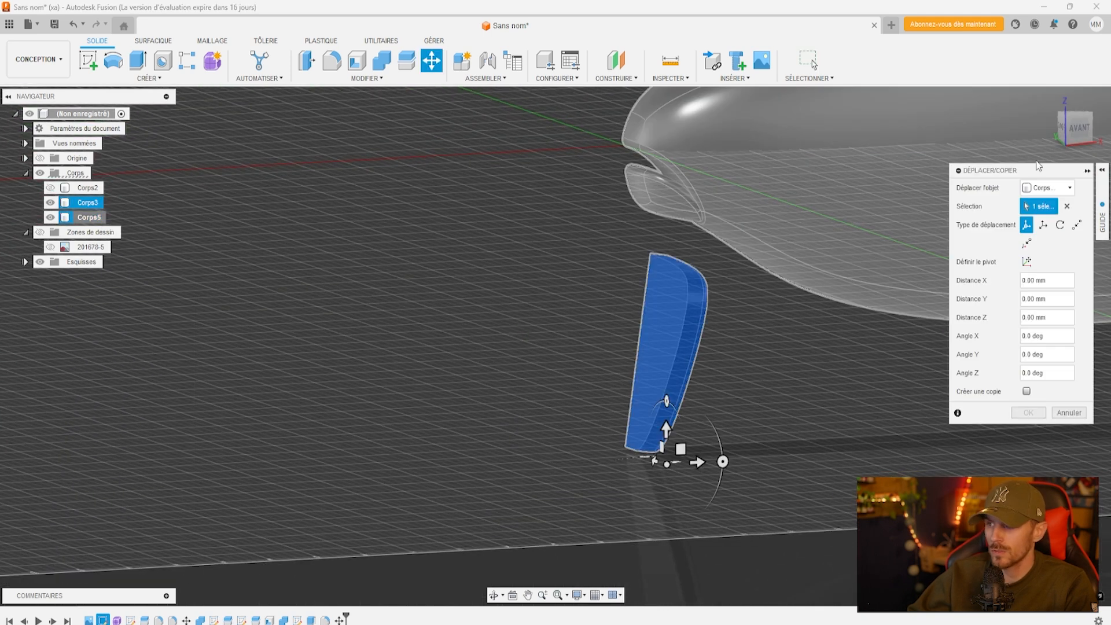
click(1078, 130)
drag(646, 423, 649, 377)
drag(681, 410, 738, 414)
drag(703, 372, 702, 365)
drag(1081, 128, 1105, 130)
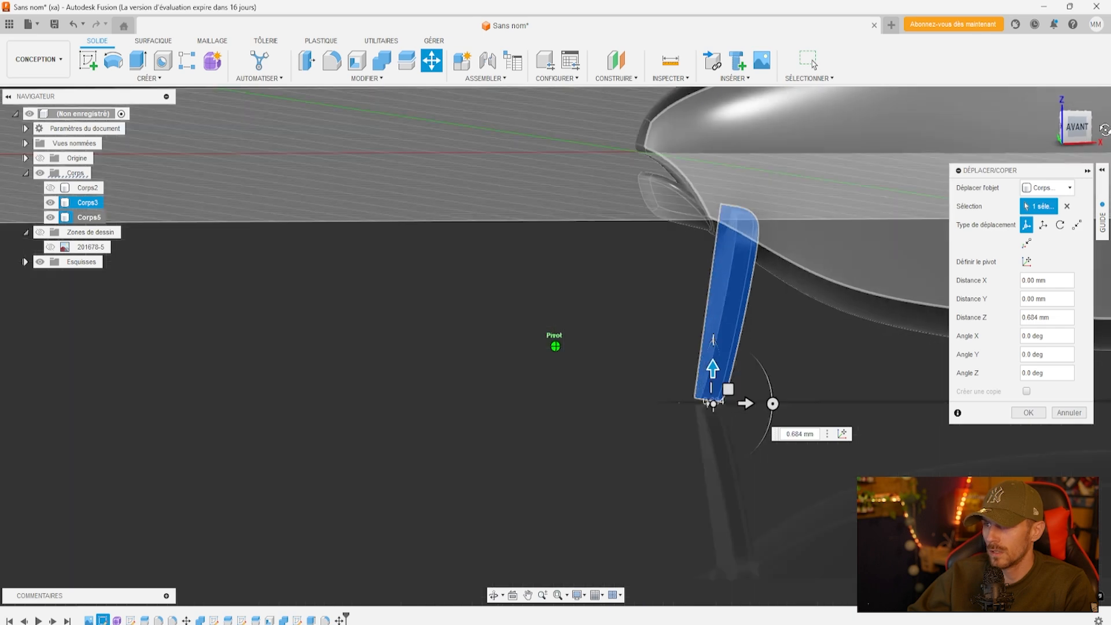
click(1105, 130)
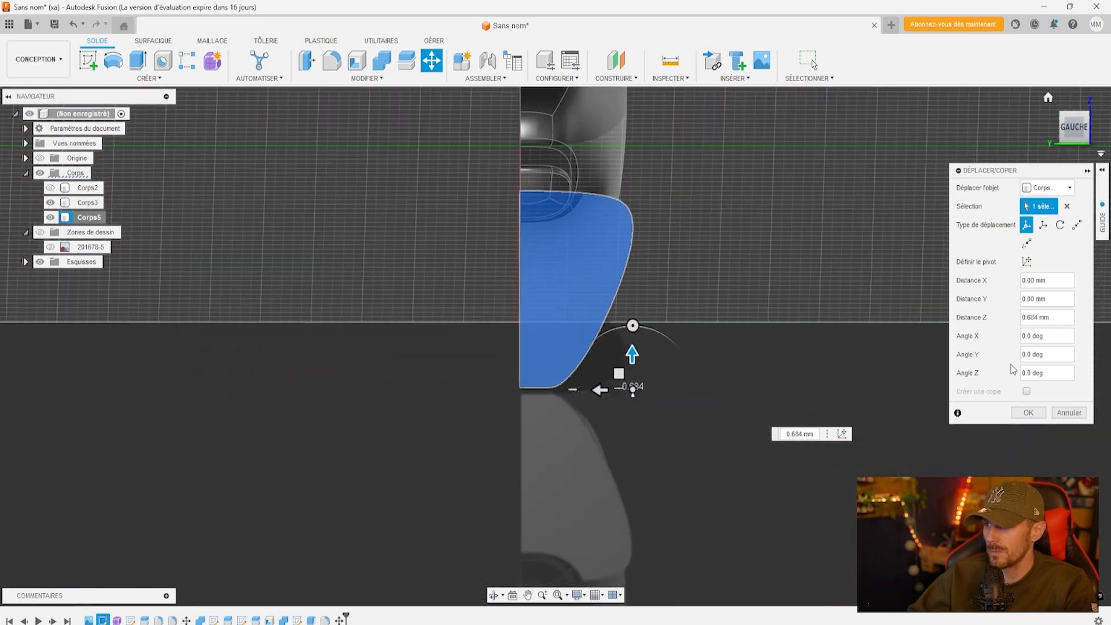
click(1032, 414)
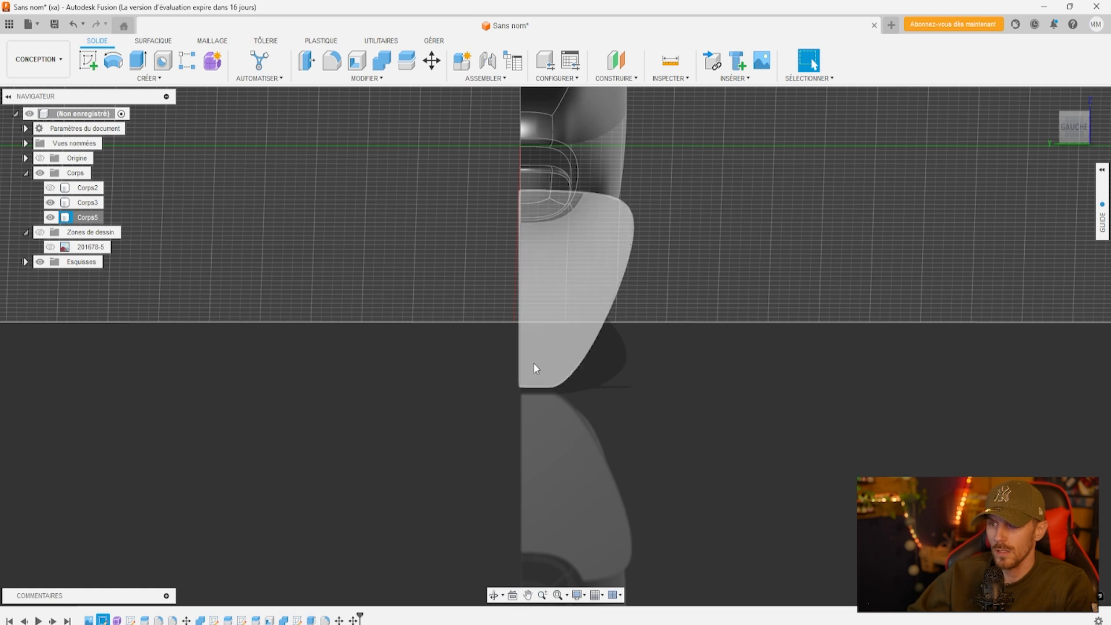
Split the lip body using the visible lure half as the splitting tool
scroll(533, 359, up, 2)
click(562, 281)
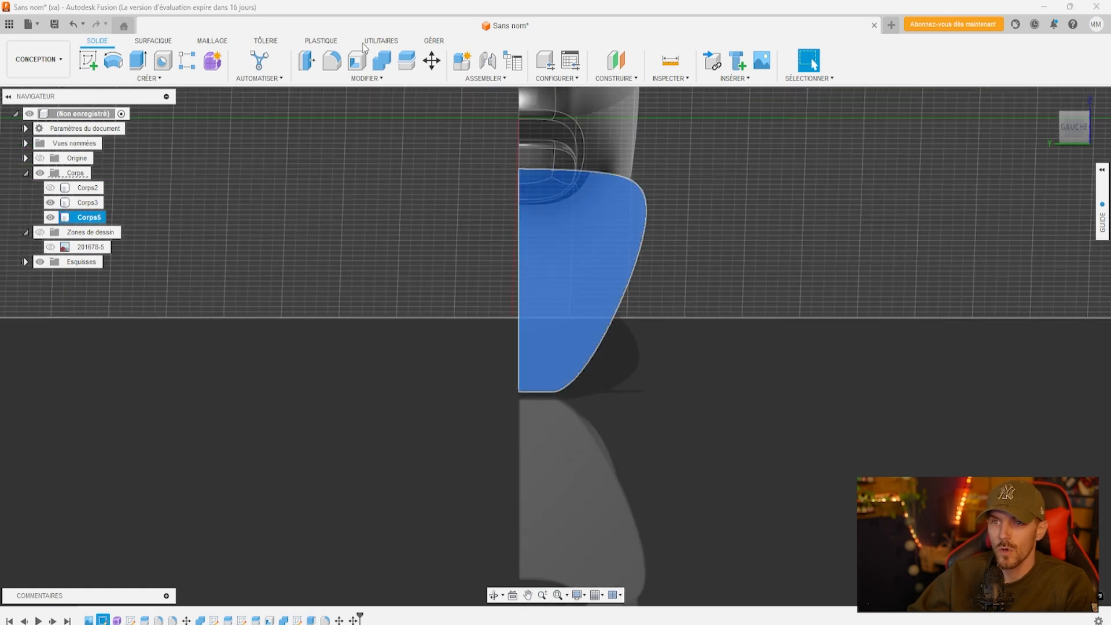
click(407, 60)
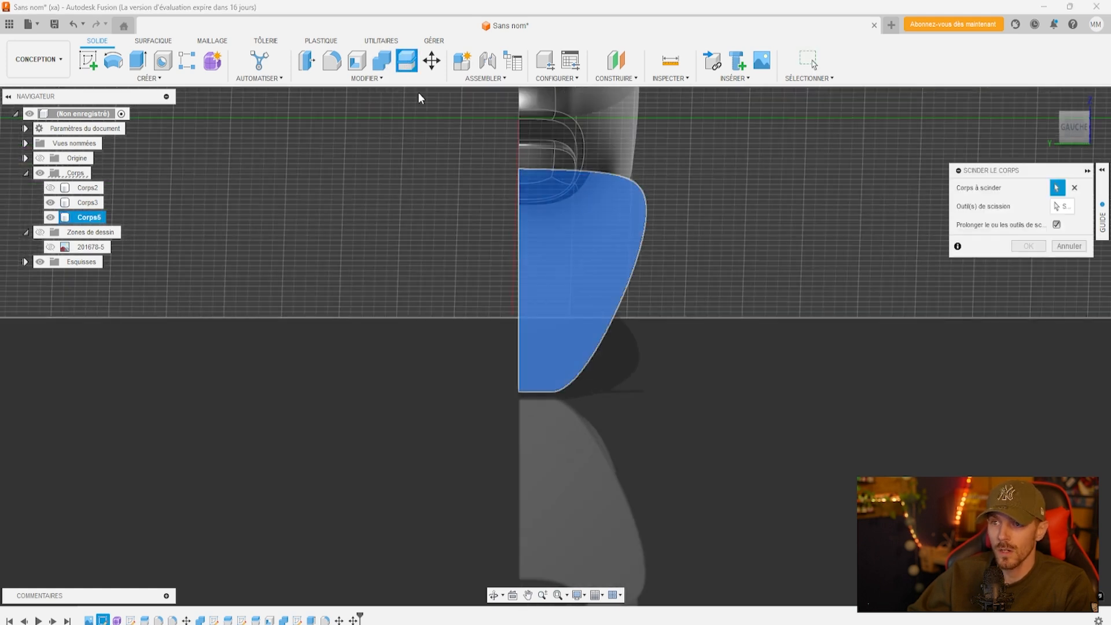
click(599, 112)
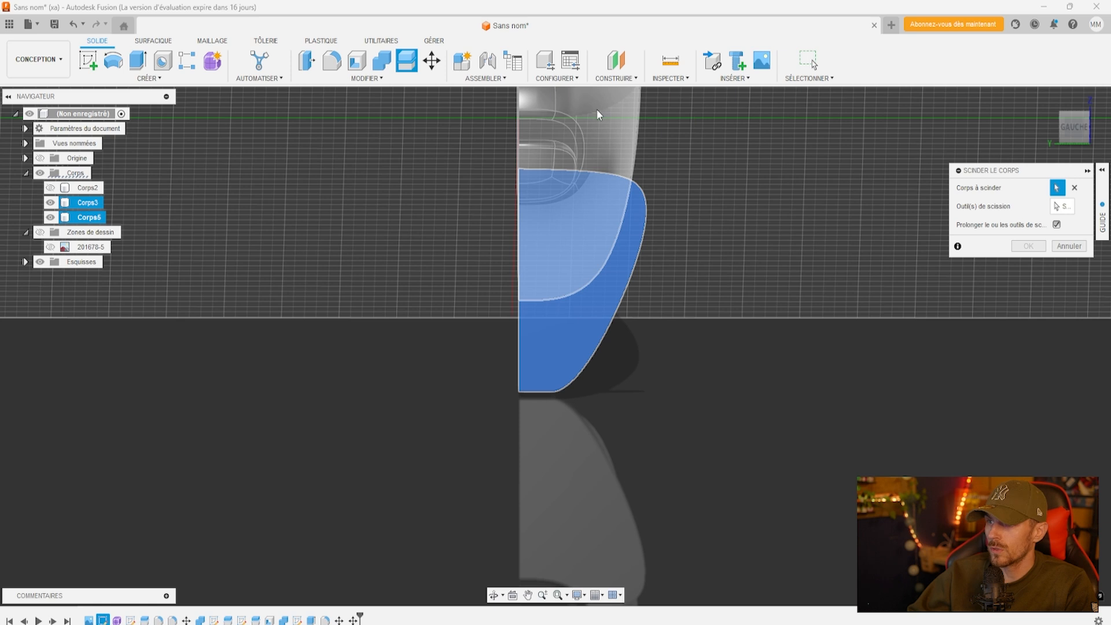
click(597, 109)
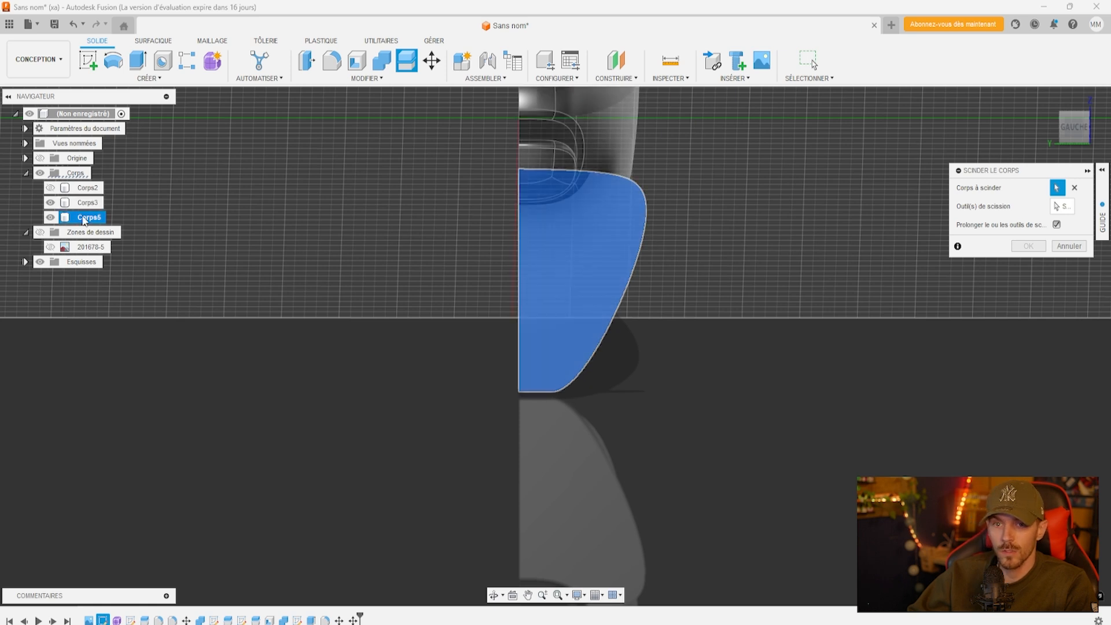
click(1063, 207)
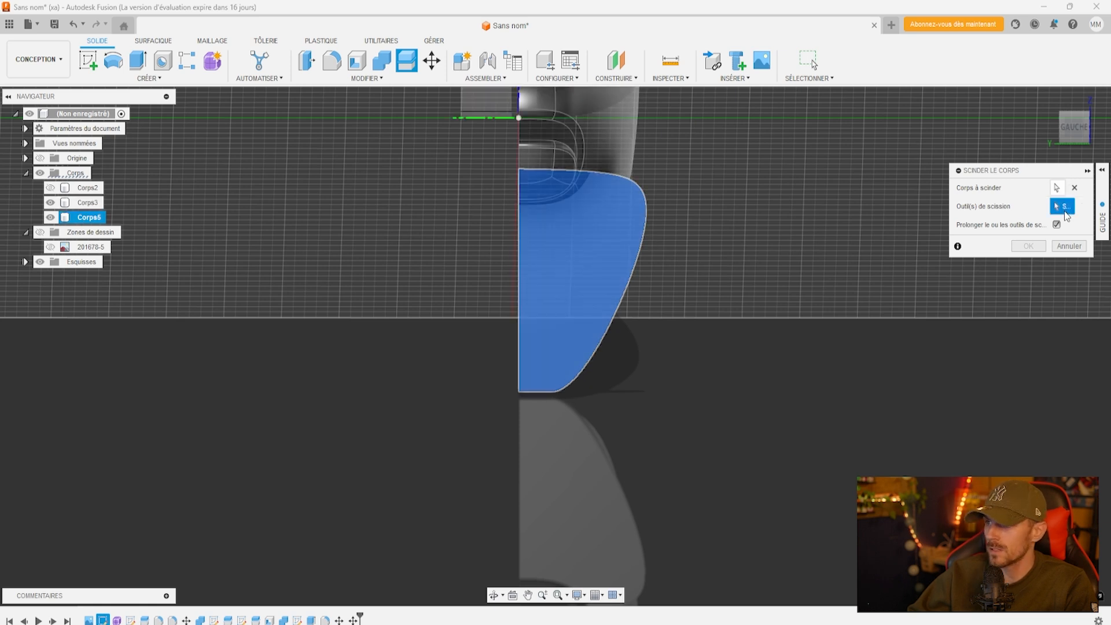
click(545, 109)
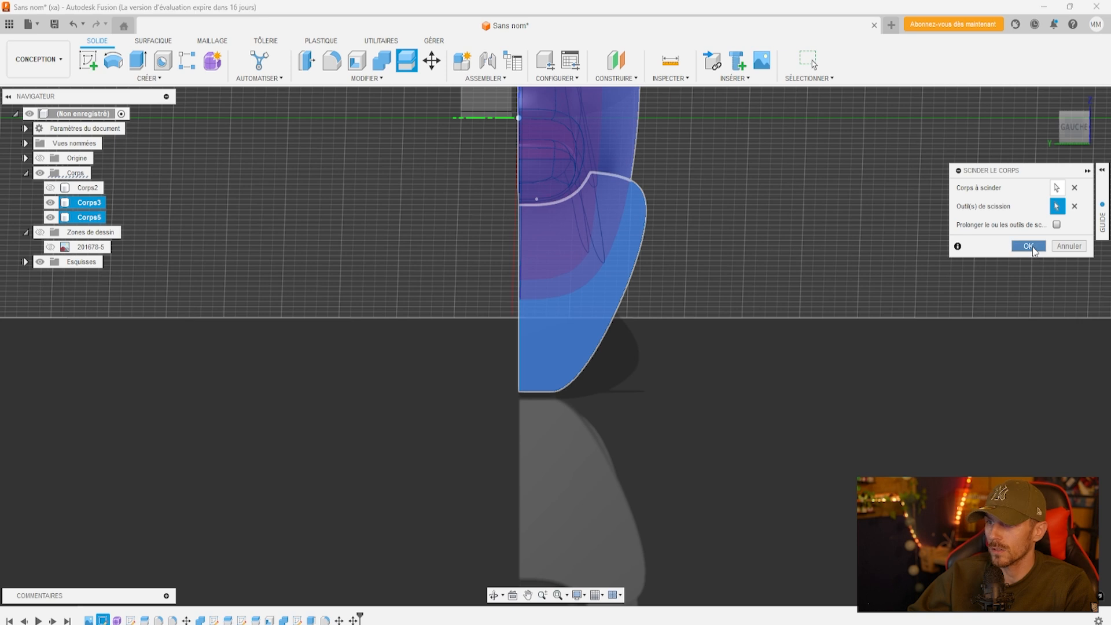
click(1029, 246)
Remove the two cut-off lip pieces at the head, Corps6 and Corps5, with the Remove command, keeping the outer lip
drag(1085, 129, 1029, 134)
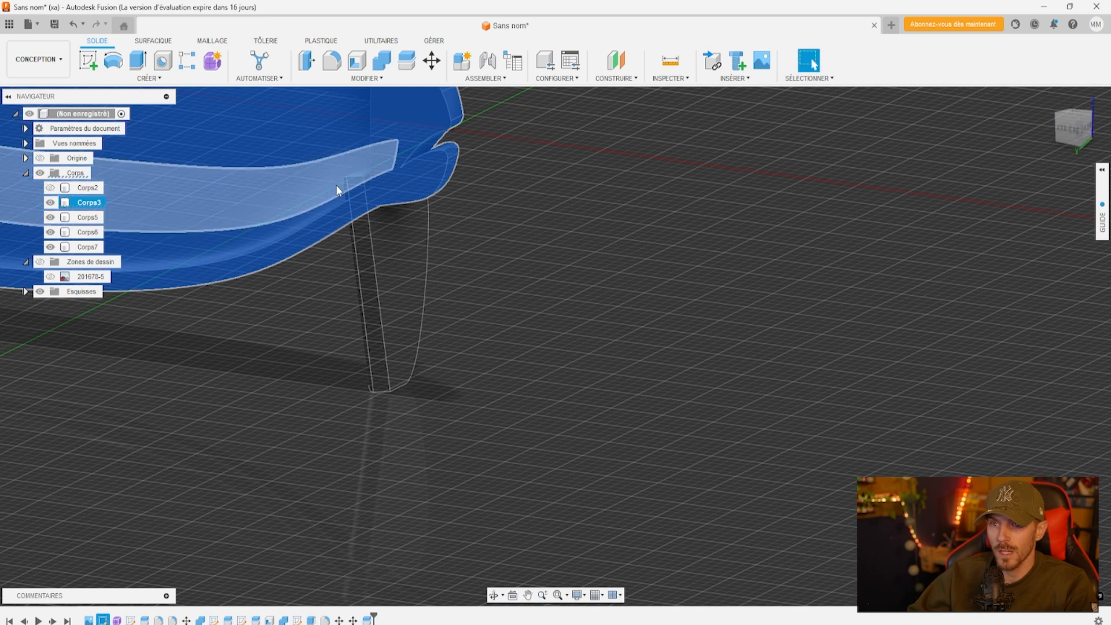
click(77, 233)
right_click(77, 233)
click(120, 423)
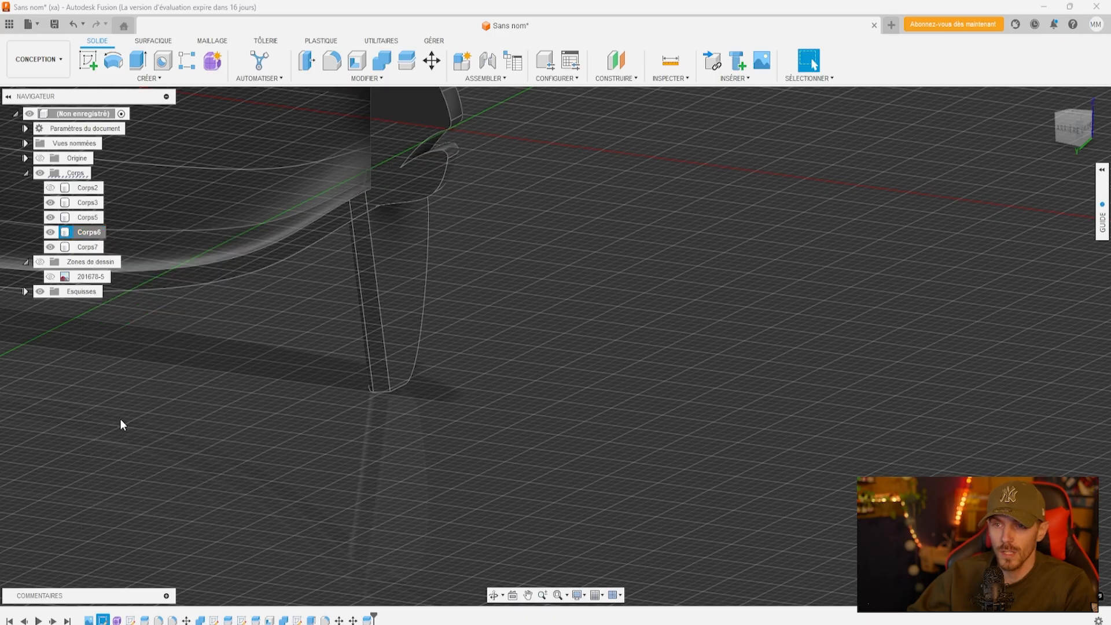
drag(1074, 128, 1035, 136)
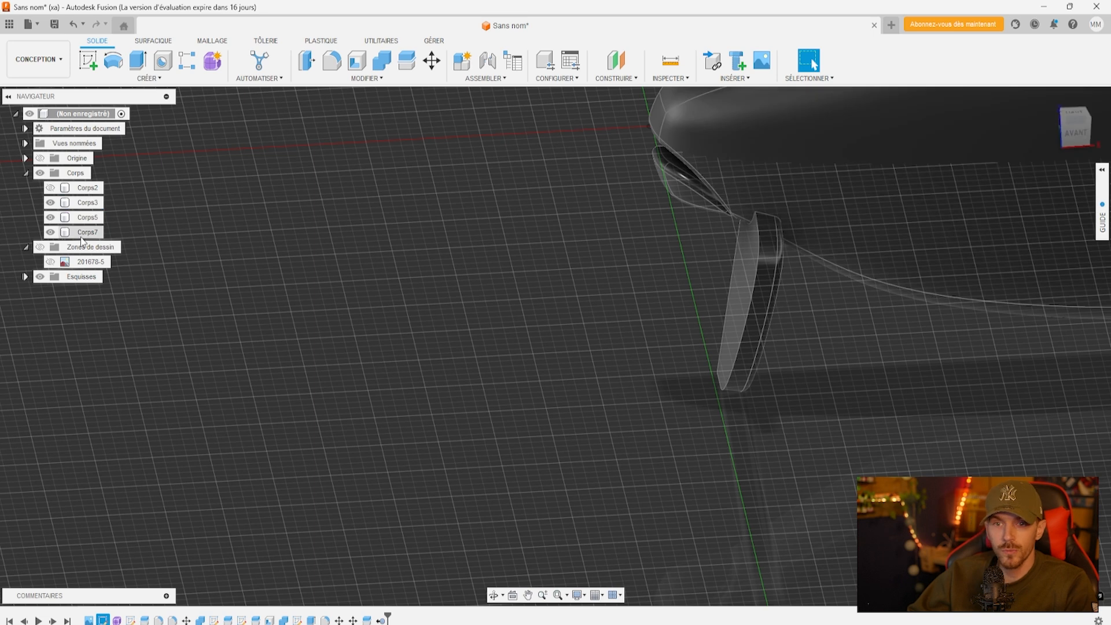
click(86, 232)
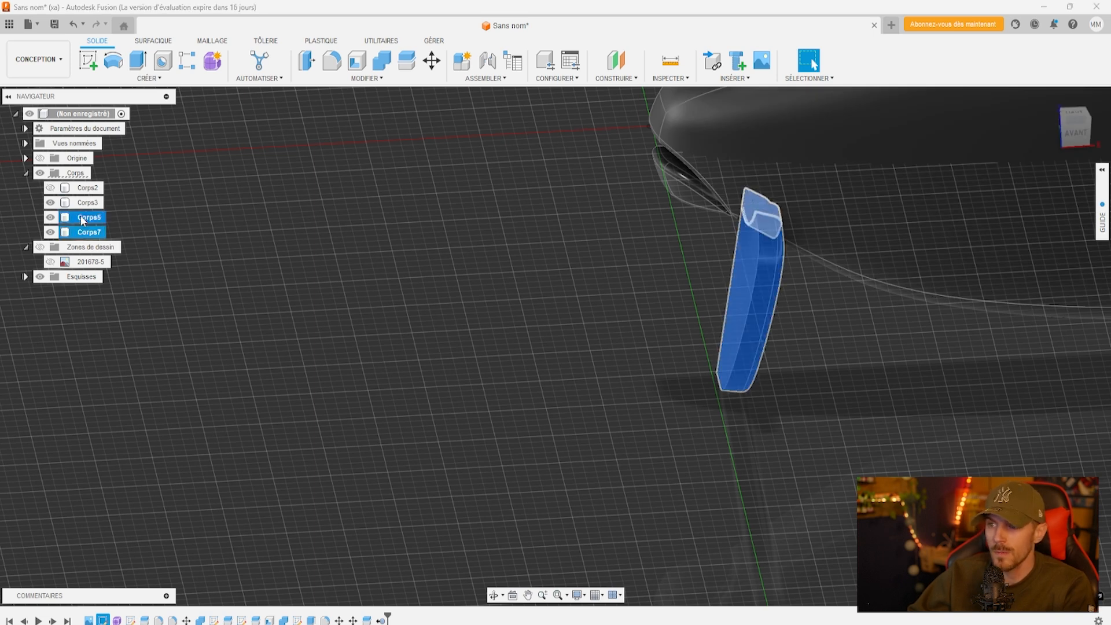
click(86, 219)
right_click(87, 219)
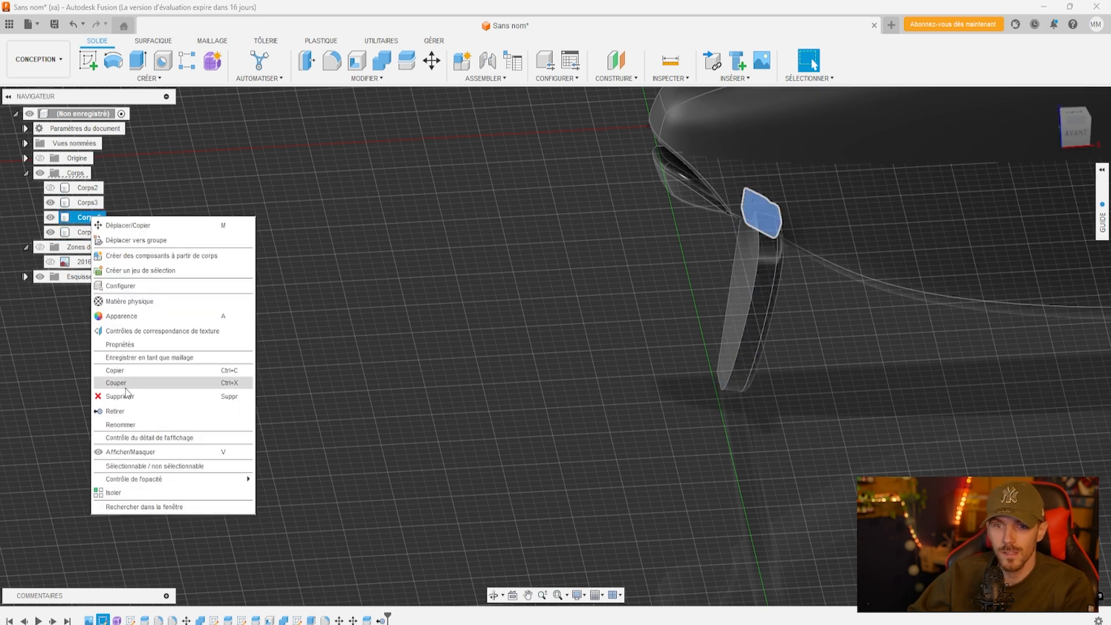
click(123, 409)
Join the outer lip and the visible lure half into one body with Combine
click(87, 217)
ctrl+click(82, 203)
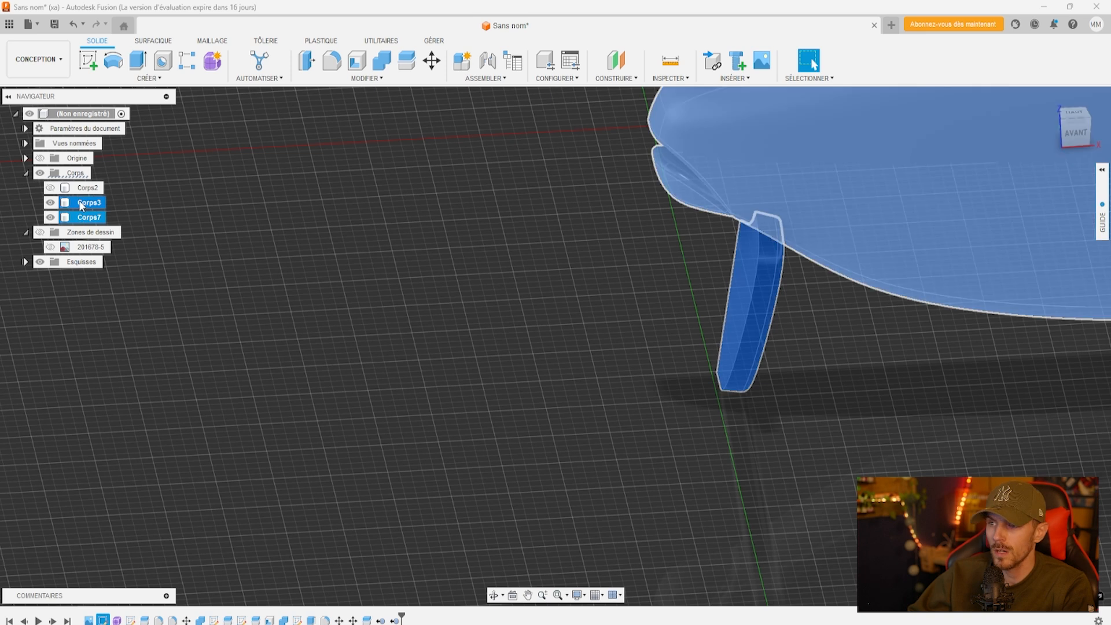
click(385, 62)
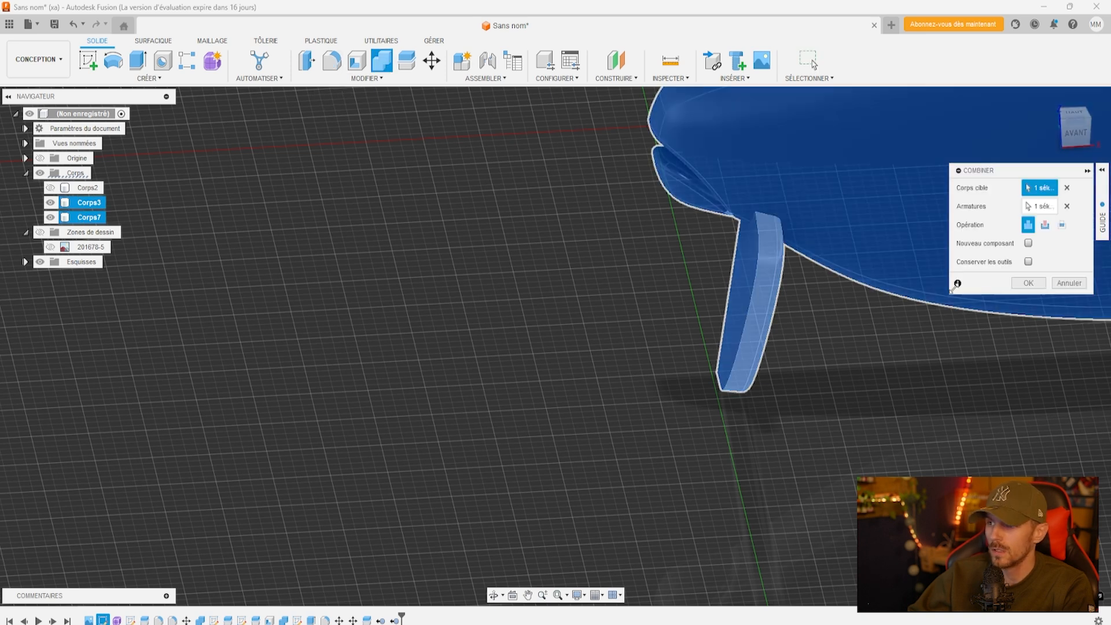
click(1029, 283)
Start a sketch on the vertical origin plane facing the front view of the lure
click(1076, 135)
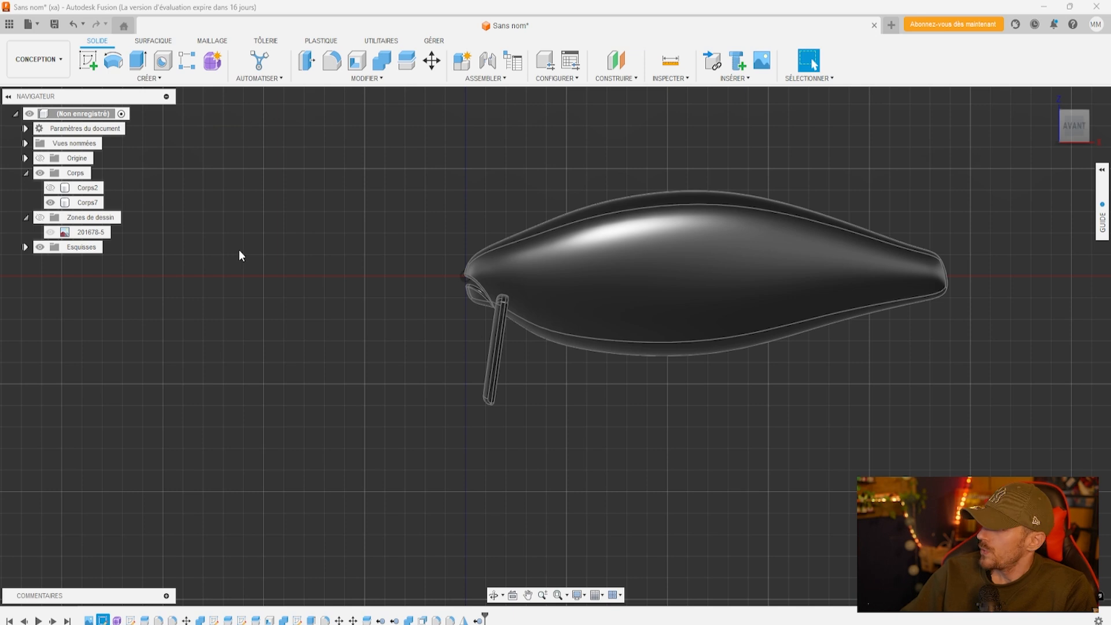
click(88, 63)
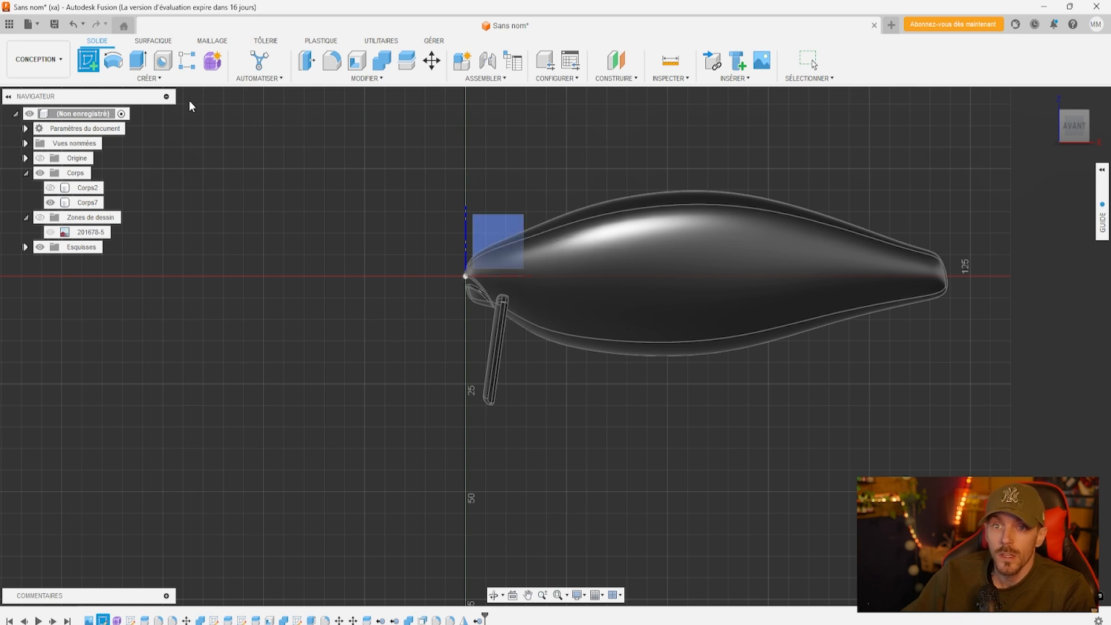
click(492, 236)
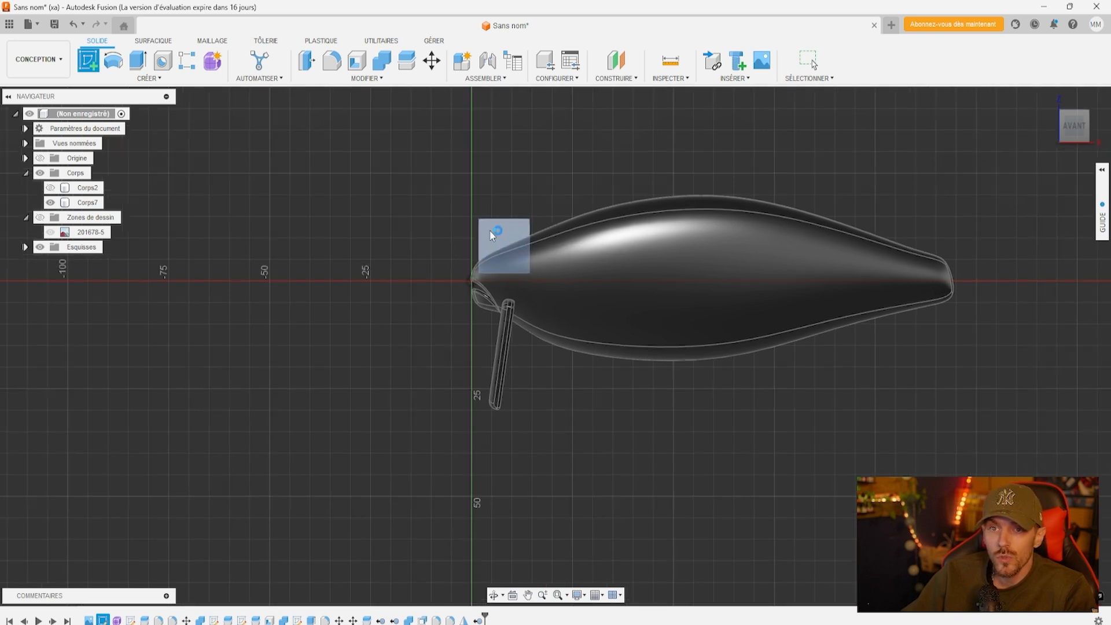
Try a circle about 10 mm in diameter on the head behind the mouth, and undo it
key(c)
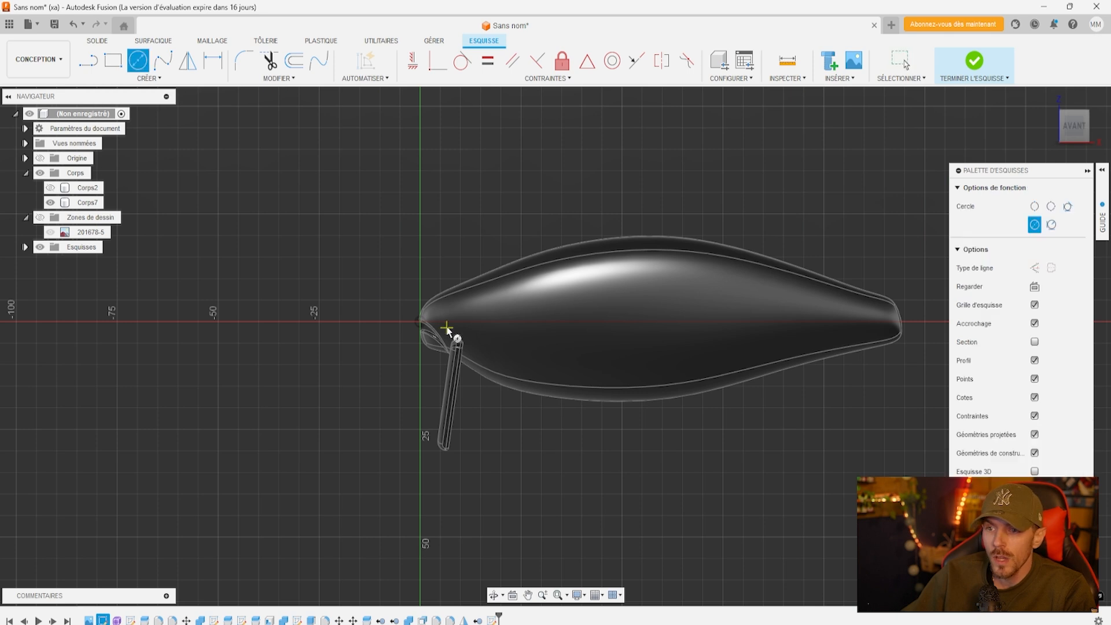
scroll(497, 301, up, 4)
click(492, 301)
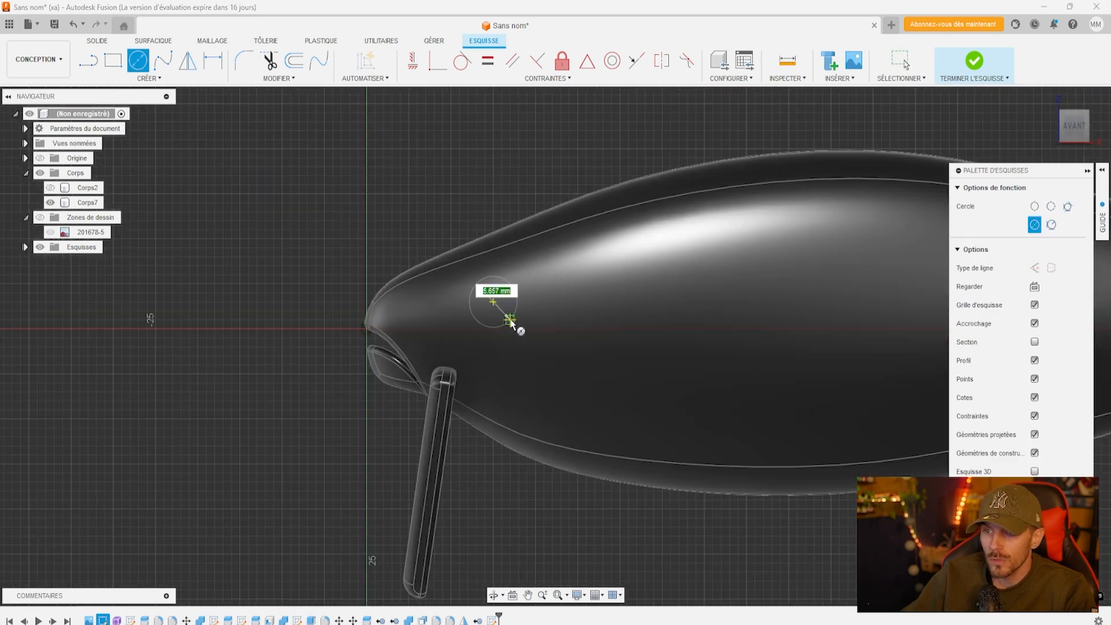
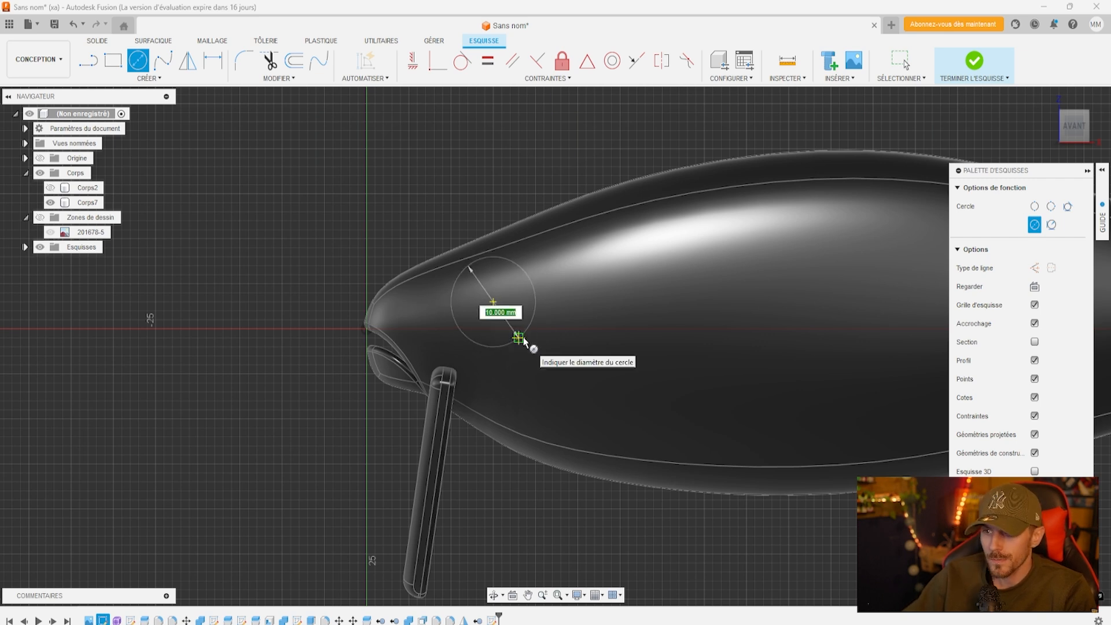
click(523, 341)
key(Escape)
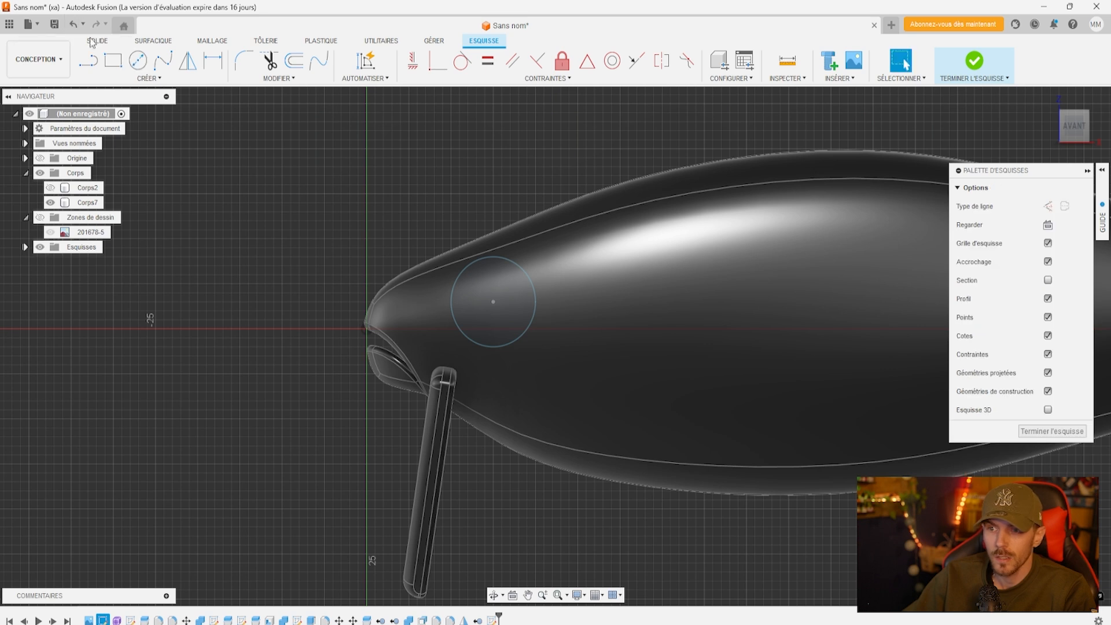
click(73, 24)
Sketch a 10.5 mm diameter circle on the head, shift it slightly back and down, and finish the sketch
click(138, 59)
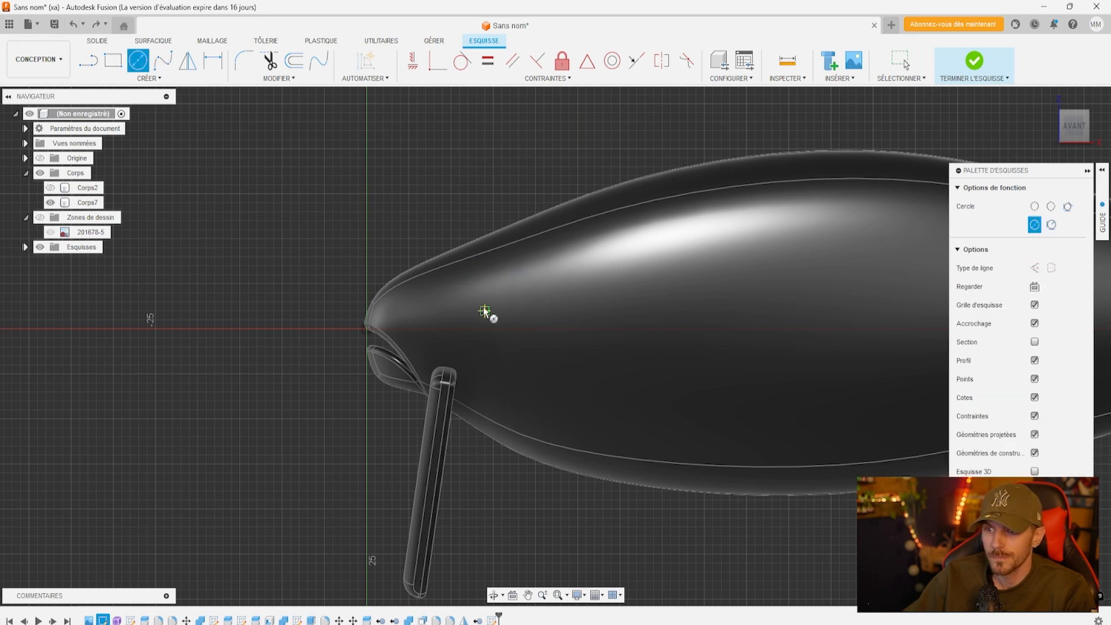
click(476, 301)
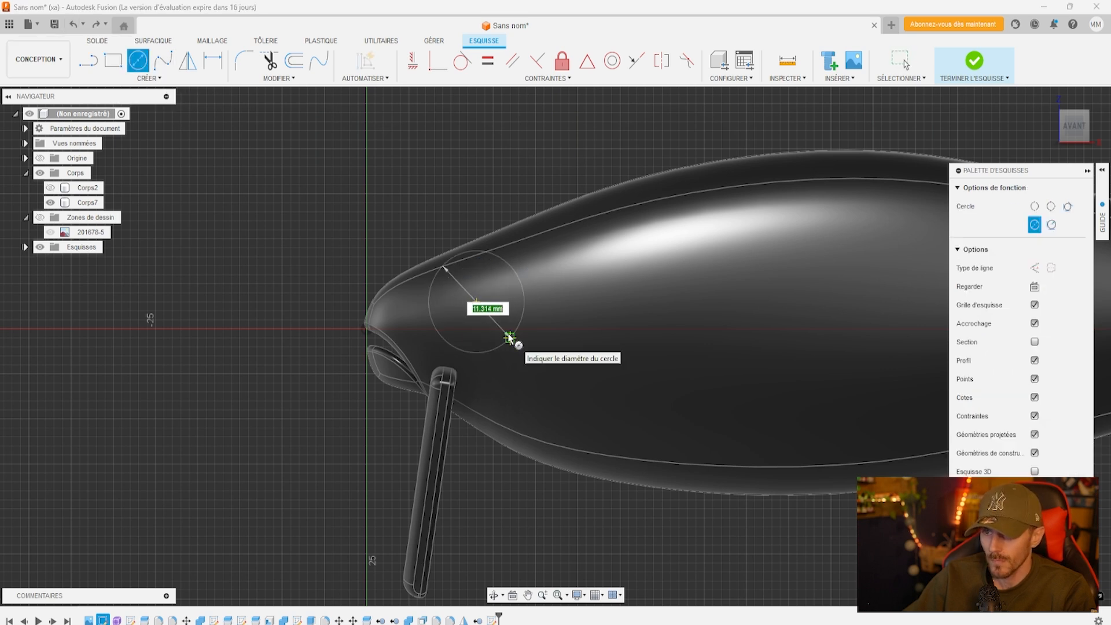
key(Tab)
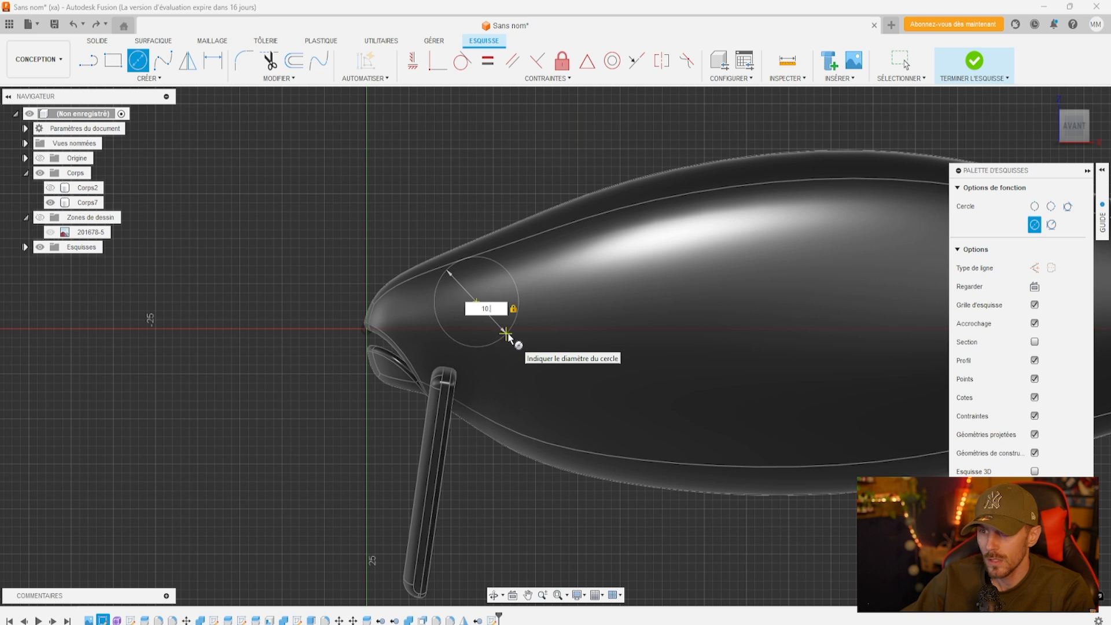
key(Tab)
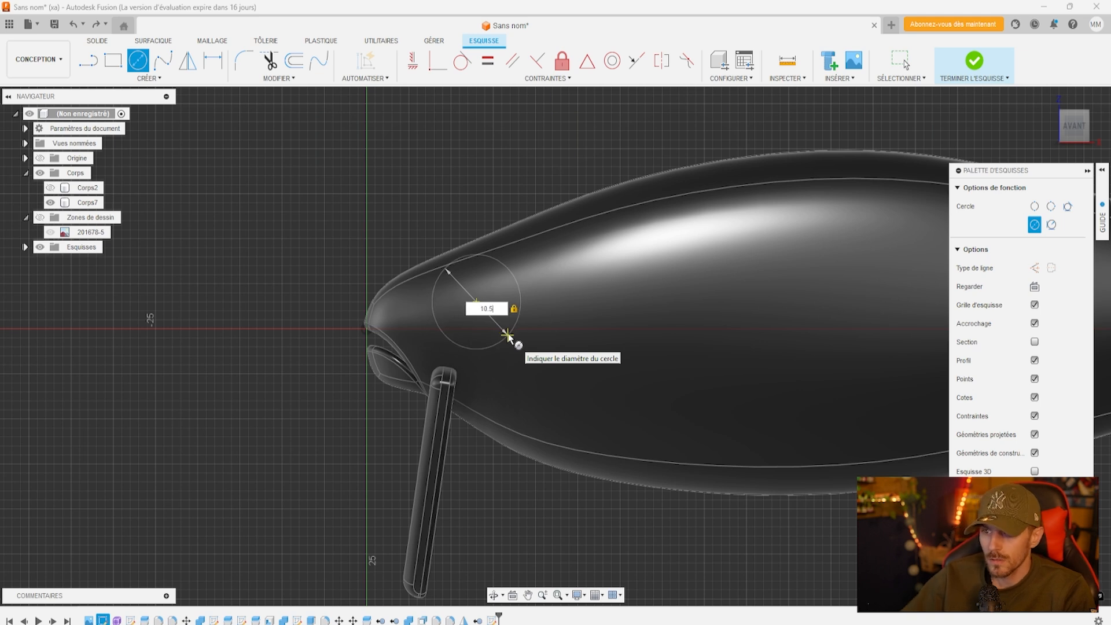
key(Return)
right_click(544, 359)
click(570, 366)
drag(476, 302, 501, 312)
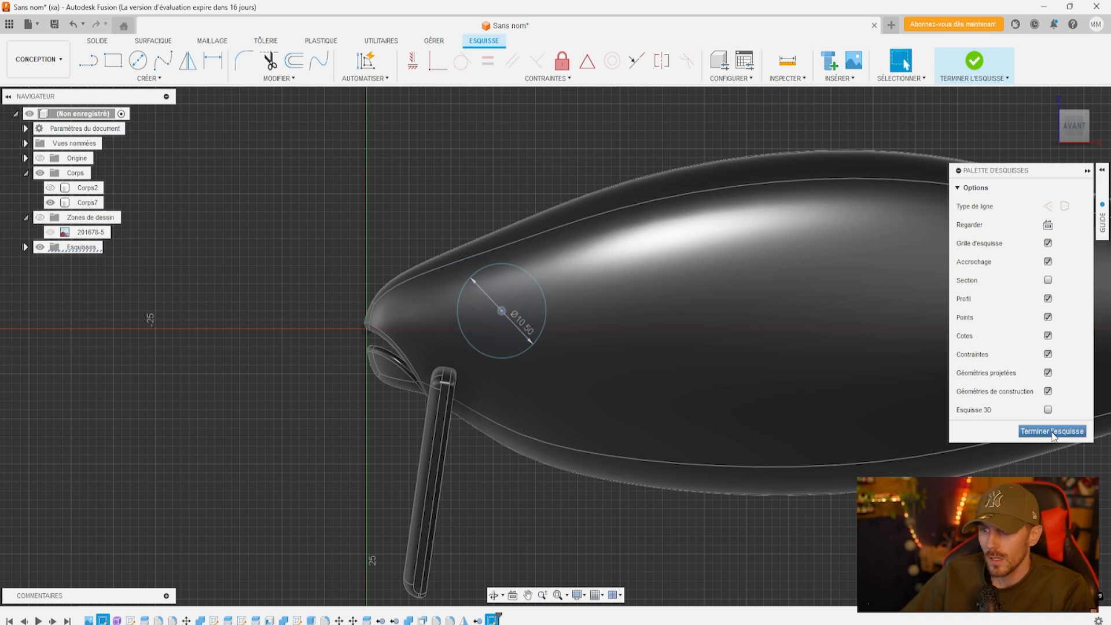
click(1052, 432)
Extrude the circle about 18.8 mm outward through the side of the head as a new body
click(49, 203)
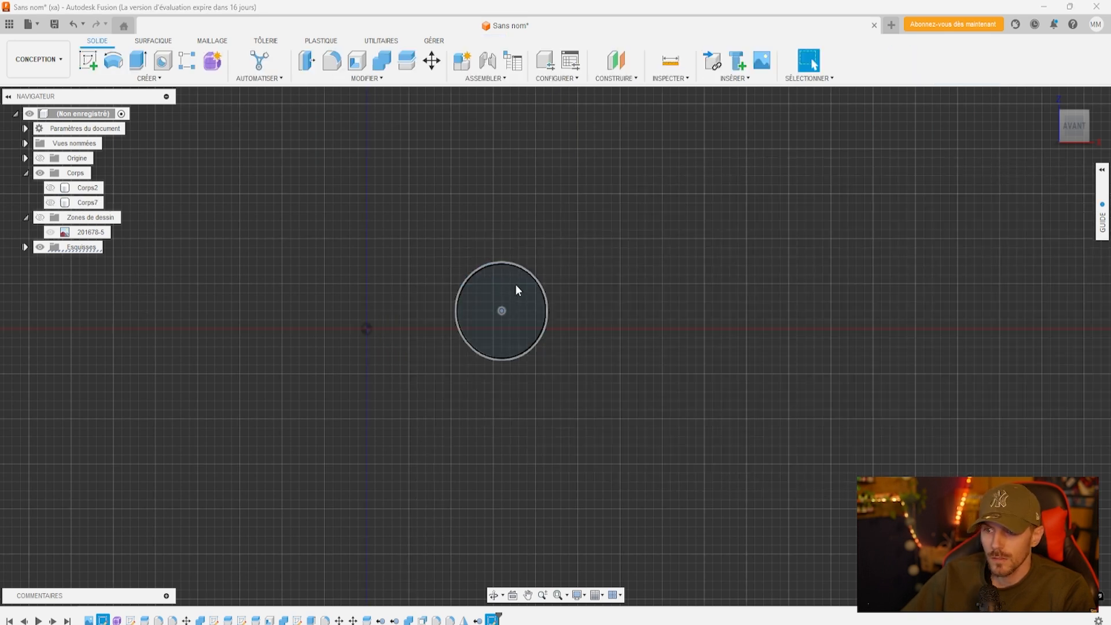
click(515, 288)
click(50, 202)
click(138, 60)
drag(1071, 133, 1104, 138)
drag(536, 319, 716, 321)
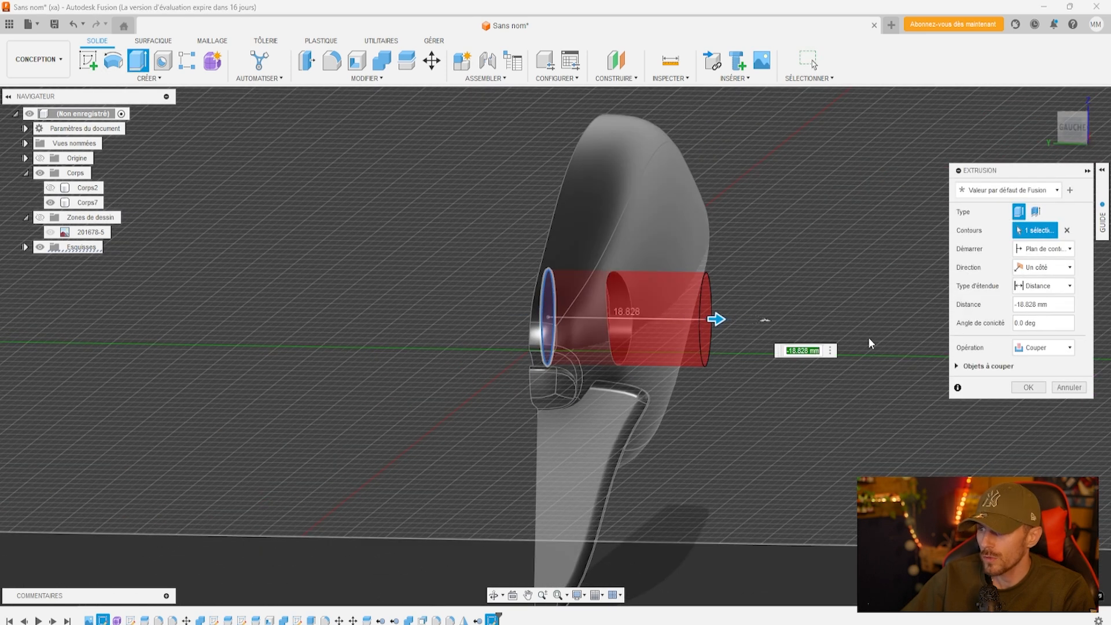
click(1042, 348)
click(1036, 402)
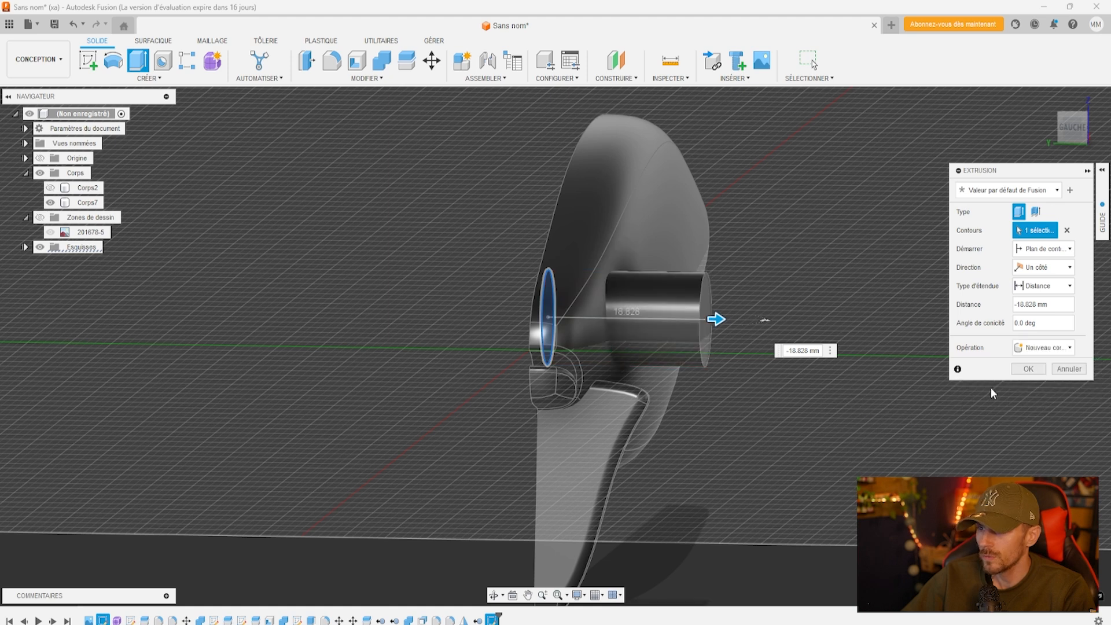
click(1029, 369)
Split the cylinder body using the lure body Corps7 as the splitting tool
click(368, 78)
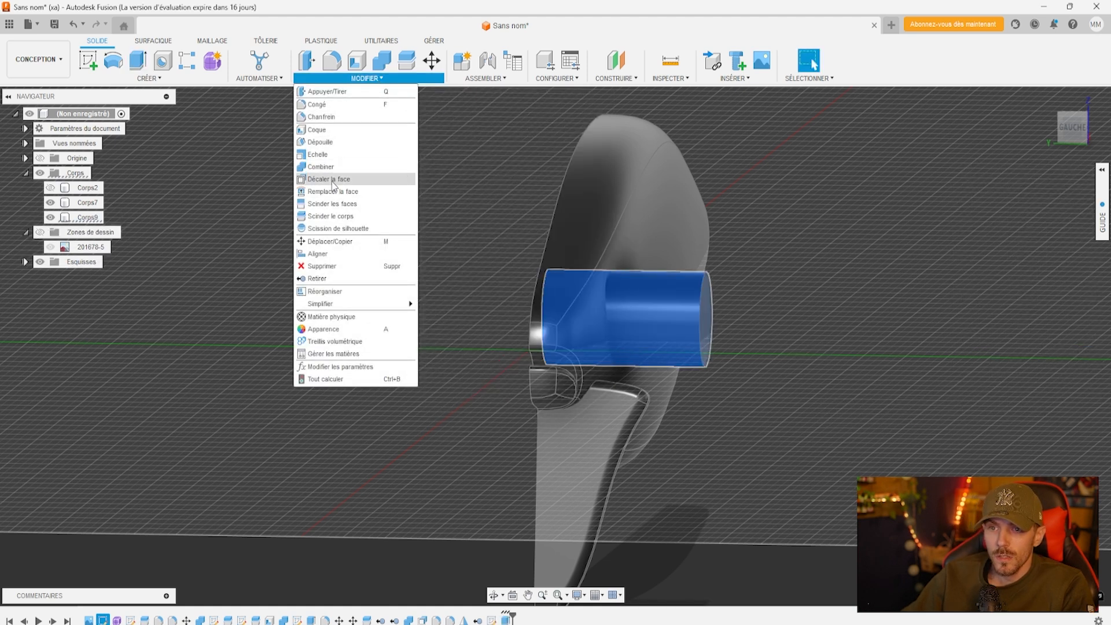
click(330, 216)
click(1057, 207)
click(567, 172)
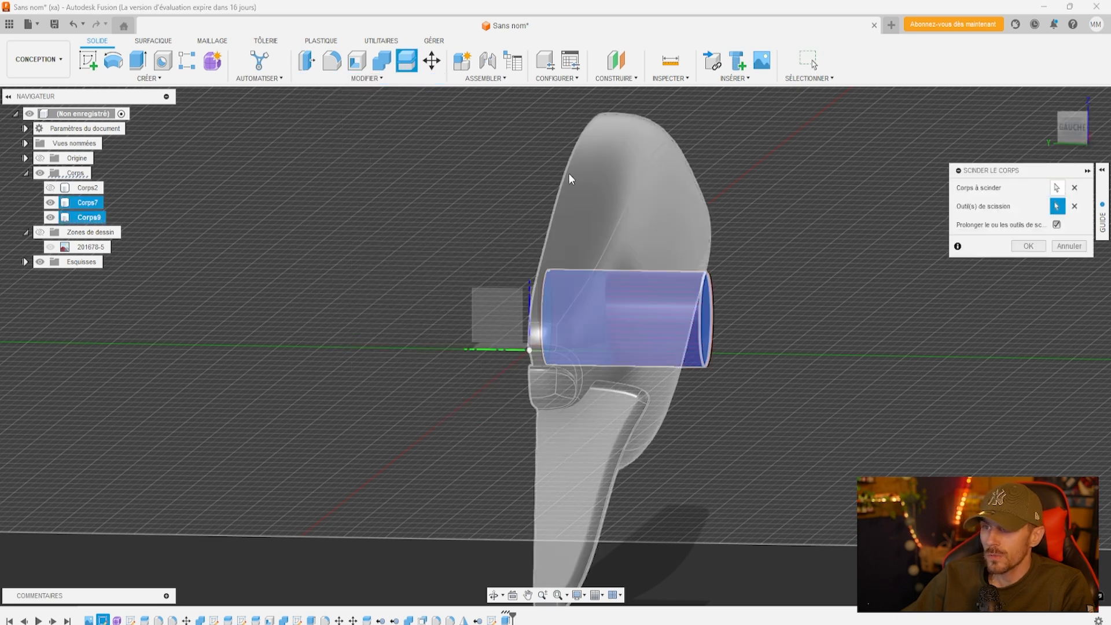
click(1057, 187)
click(704, 304)
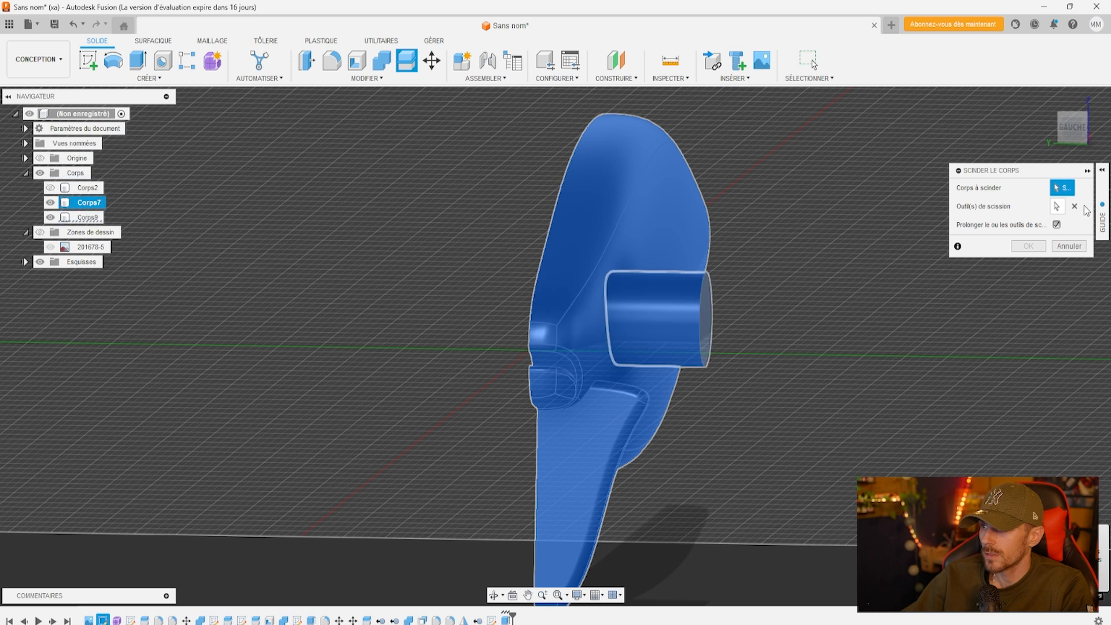
click(1074, 206)
click(1070, 191)
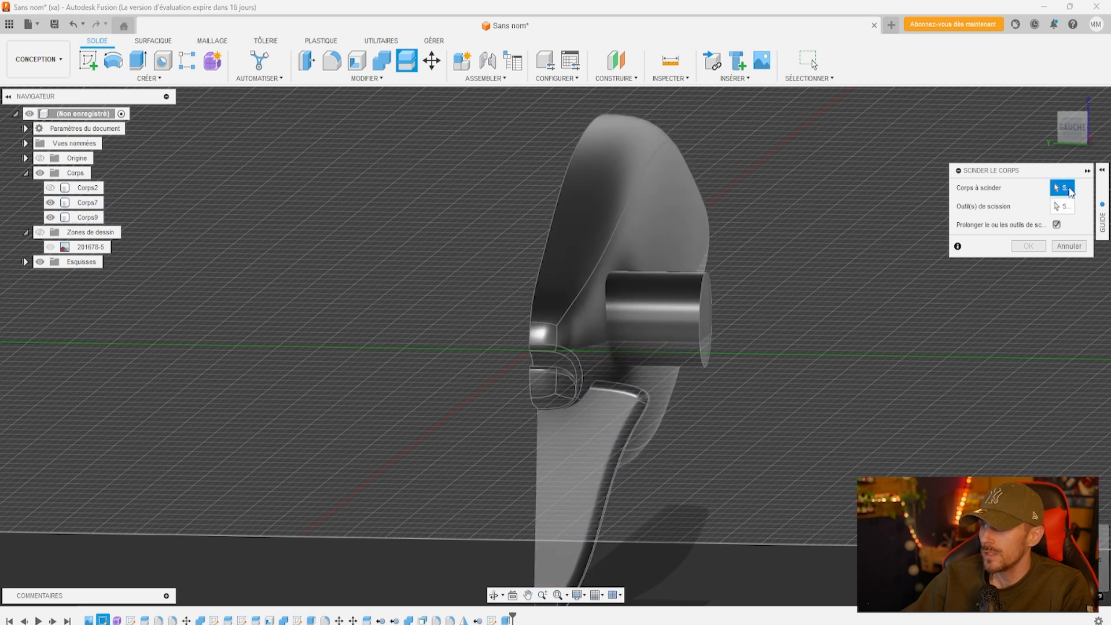
click(698, 289)
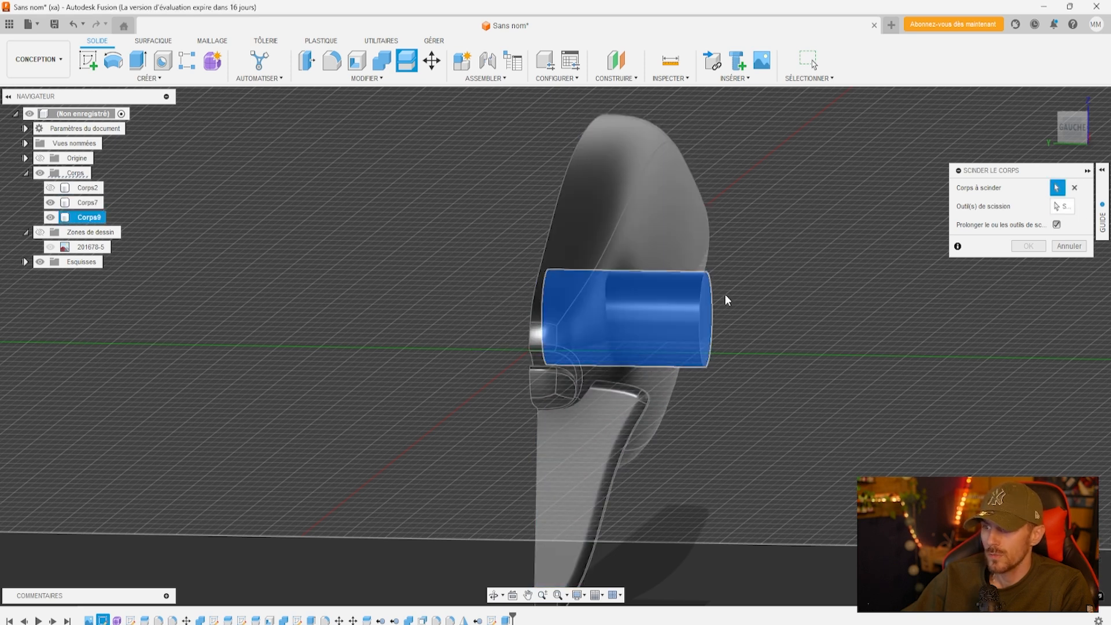
click(1060, 208)
click(88, 202)
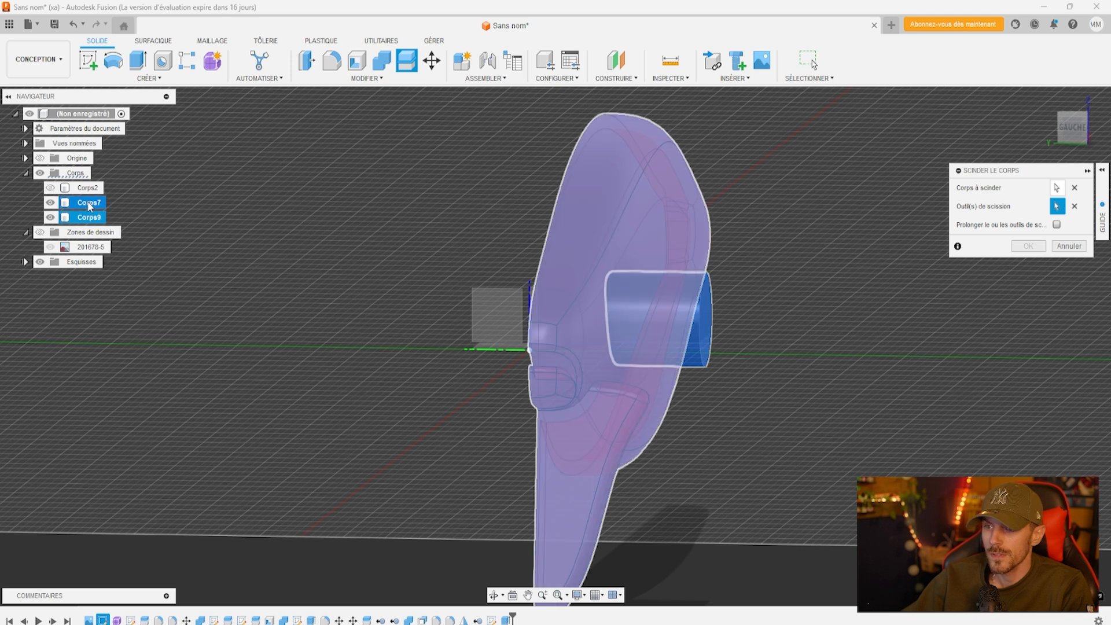
click(1030, 247)
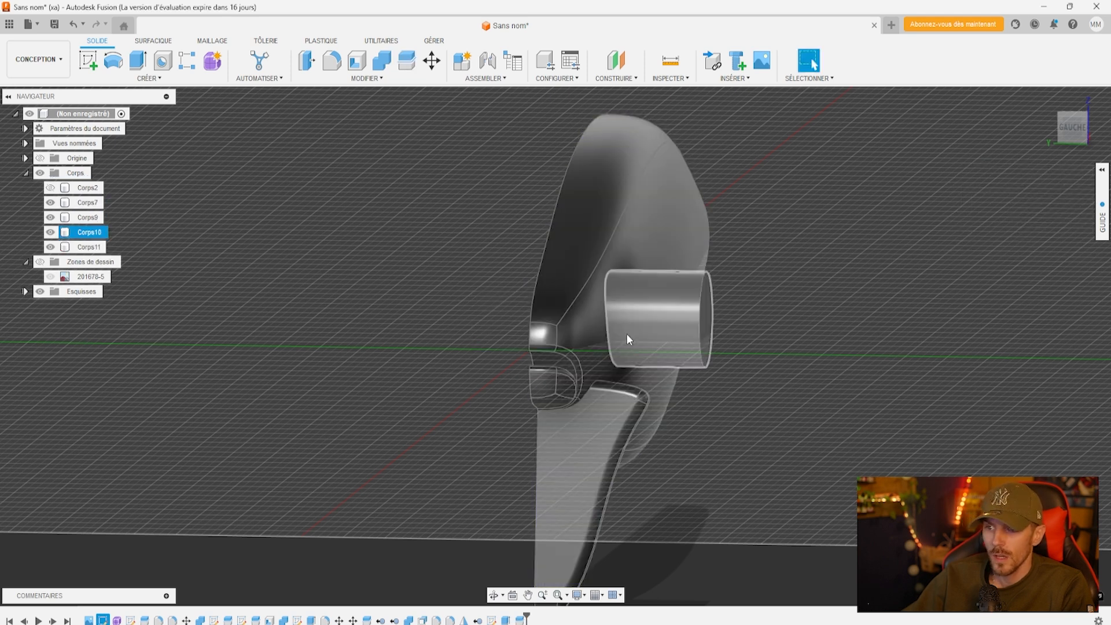
Hide the outer cylinder piece Corps10 and remove the inner cylinder piece Corps11
click(50, 232)
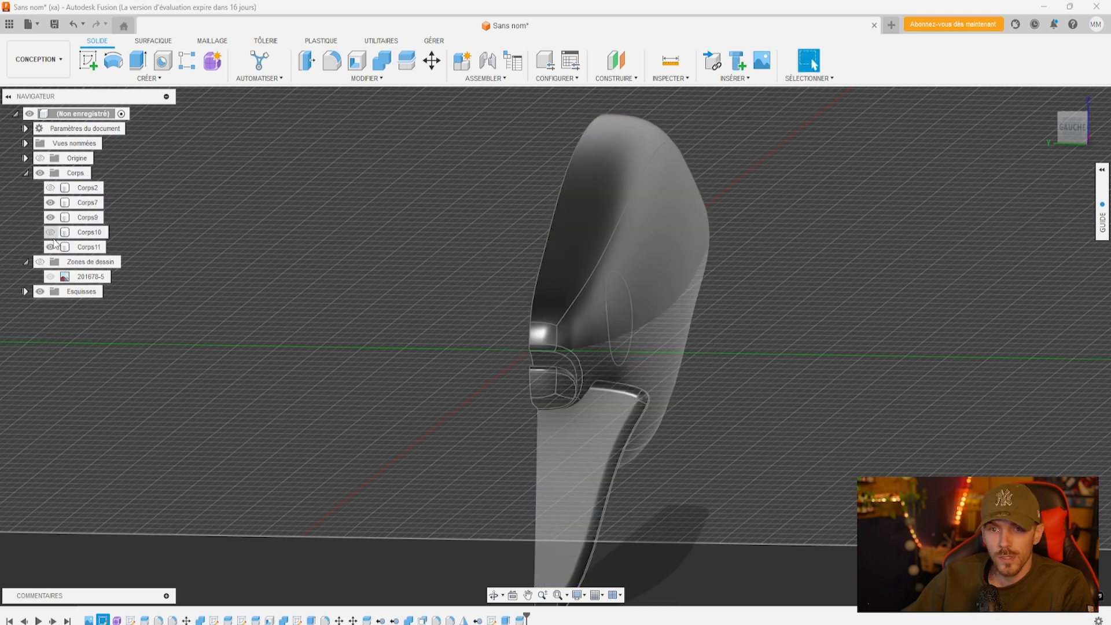
click(50, 247)
right_click(87, 249)
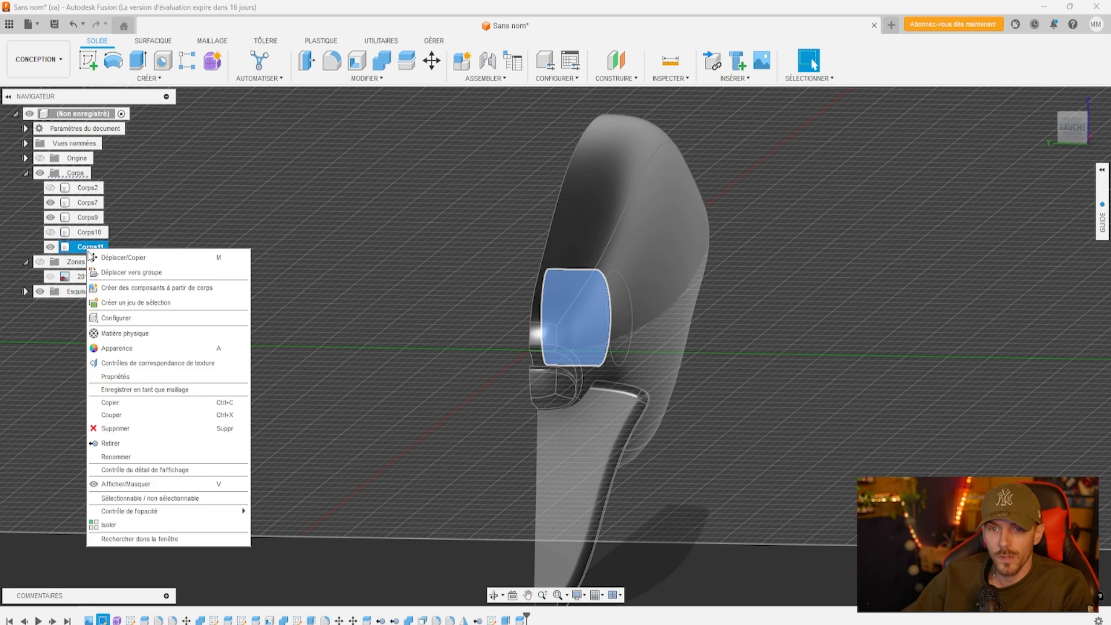
click(114, 444)
Move the eye disc Corps9 slightly outward along Y so it sits partly outside the head surface
click(88, 217)
right_click(91, 220)
click(118, 229)
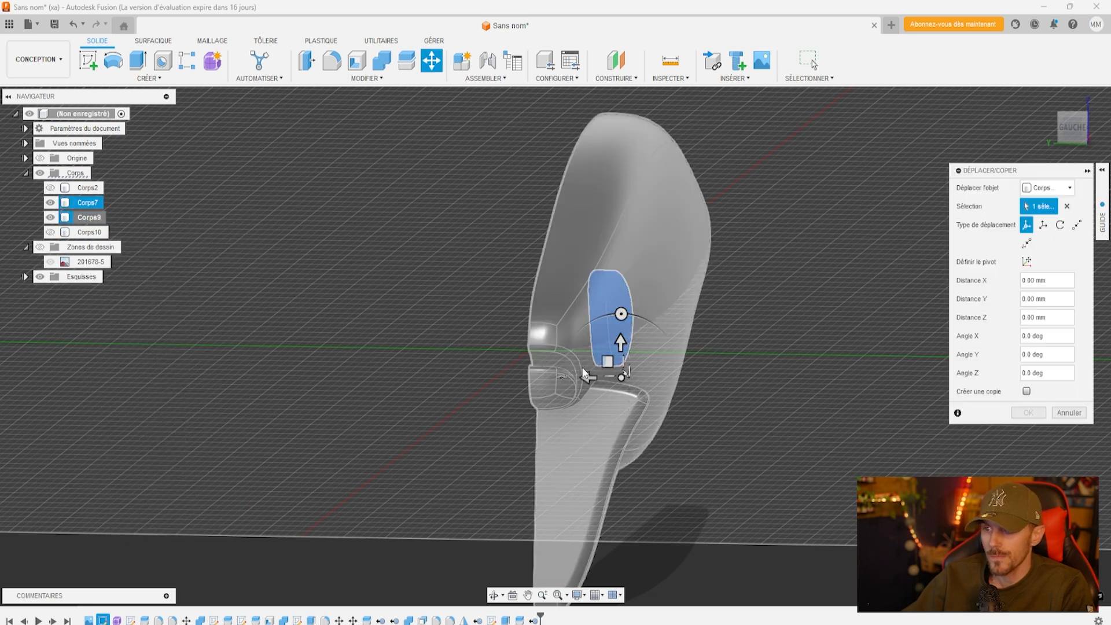
drag(614, 376, 596, 377)
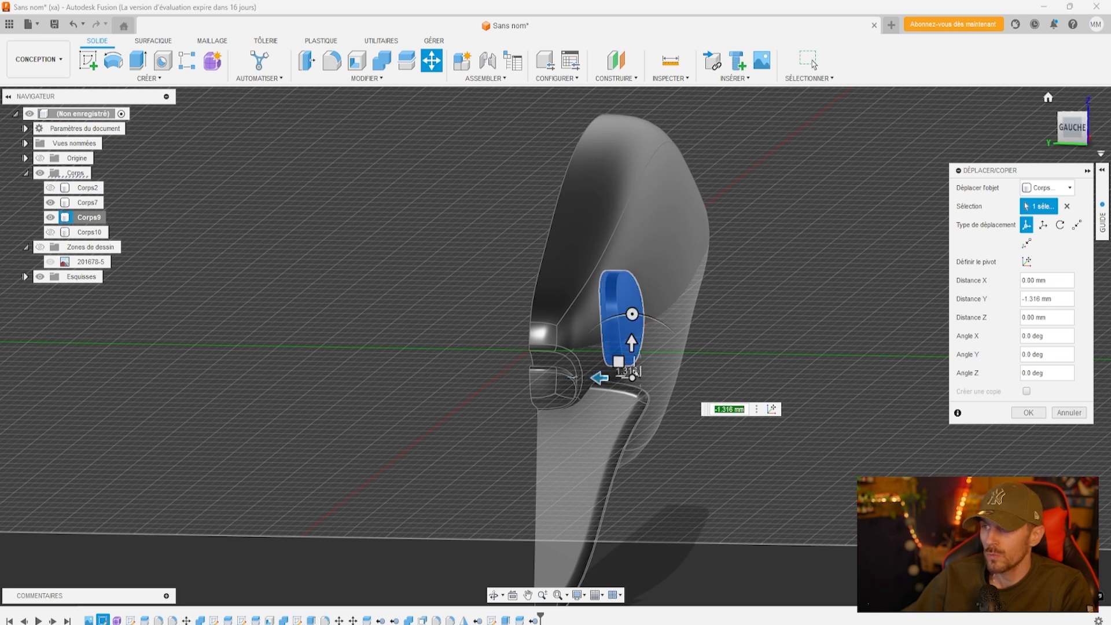
click(1068, 133)
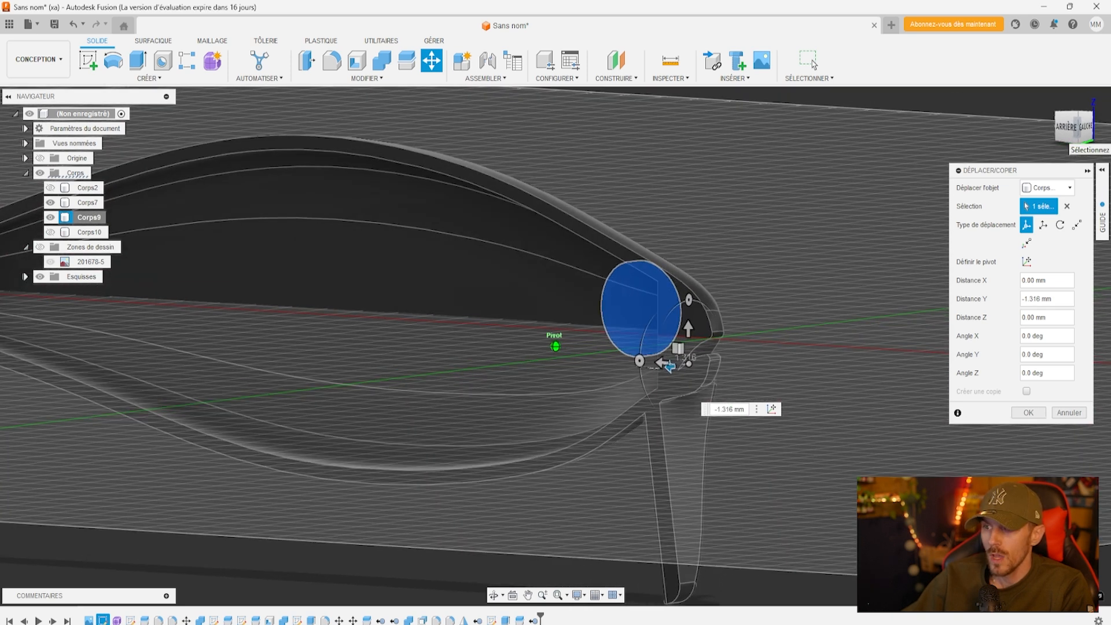
click(1086, 127)
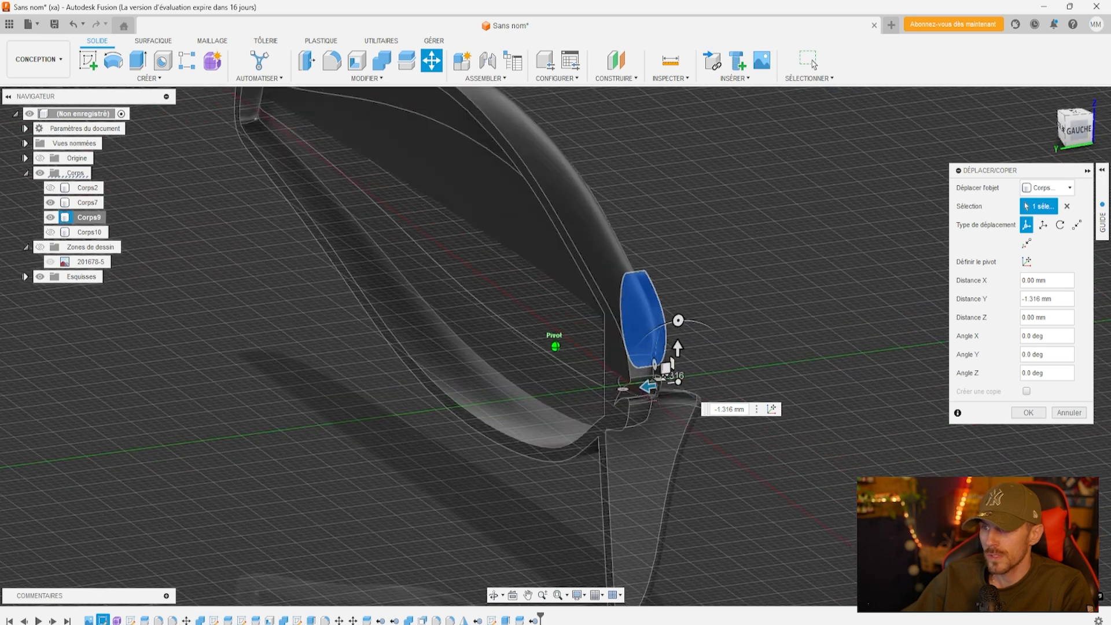
drag(616, 369, 614, 369)
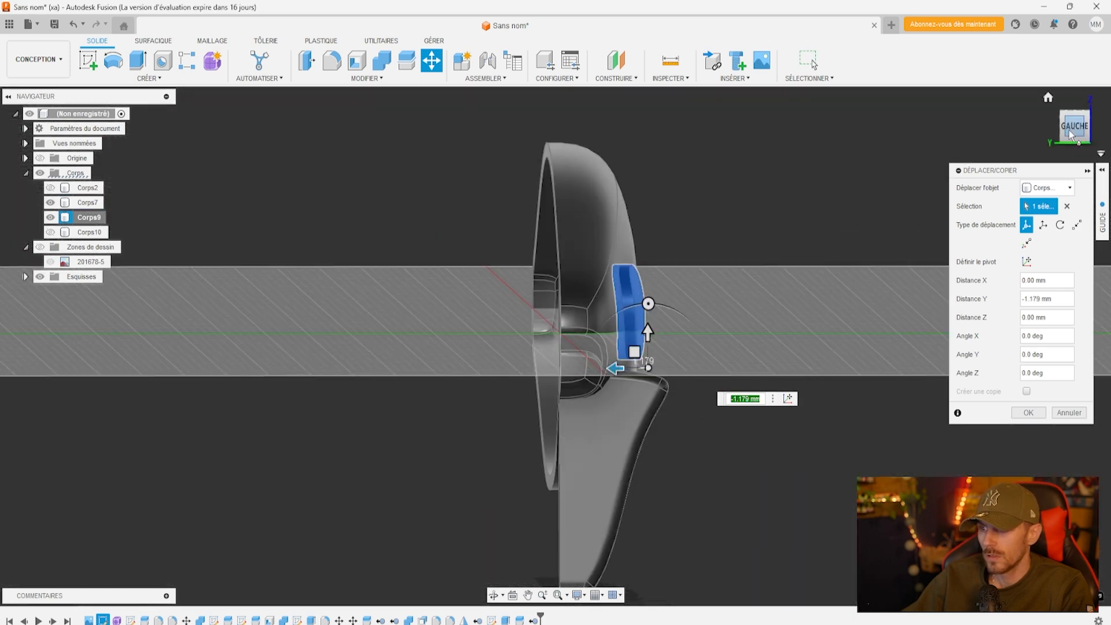
drag(1074, 128, 1056, 139)
drag(604, 385, 600, 385)
click(1030, 412)
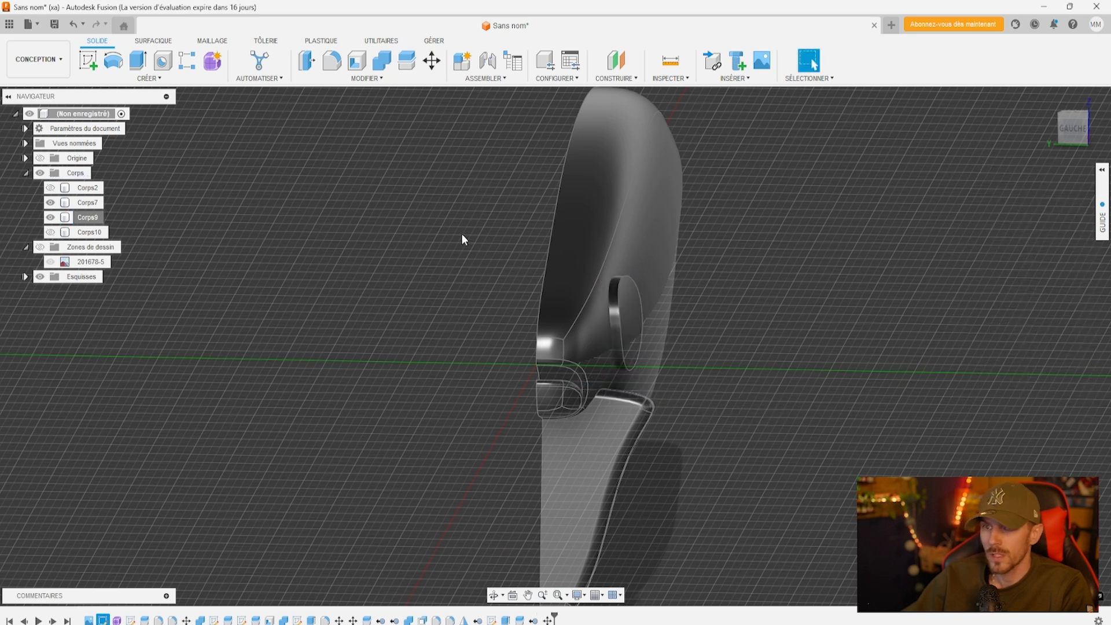
Split the lure body Corps7 using the eye disc Corps9 as the splitting tool, without extending the tool
click(407, 60)
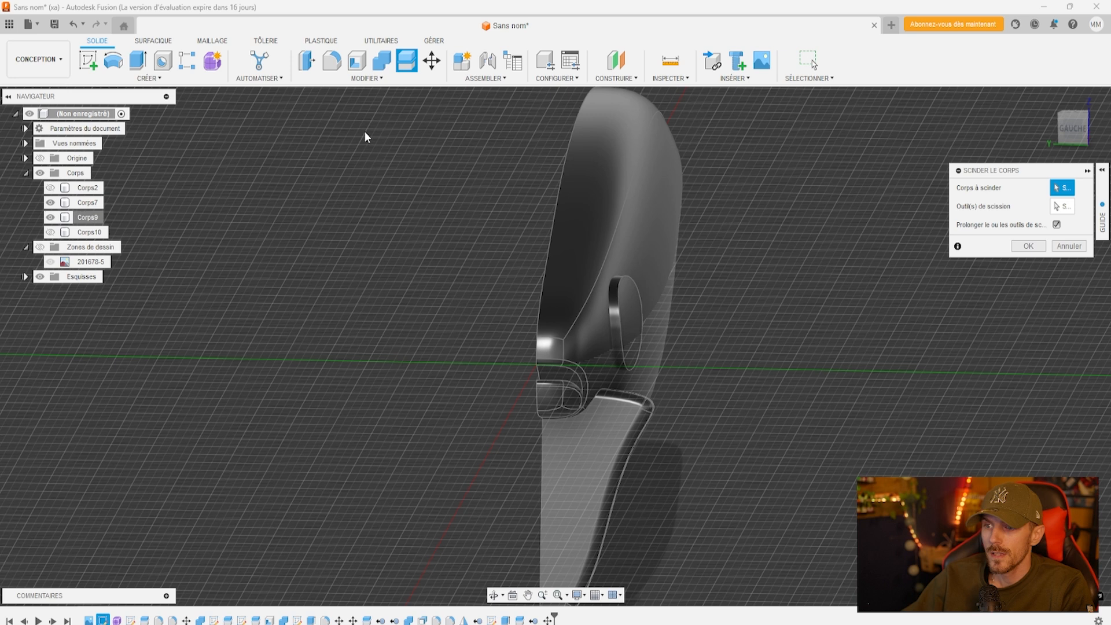
click(609, 234)
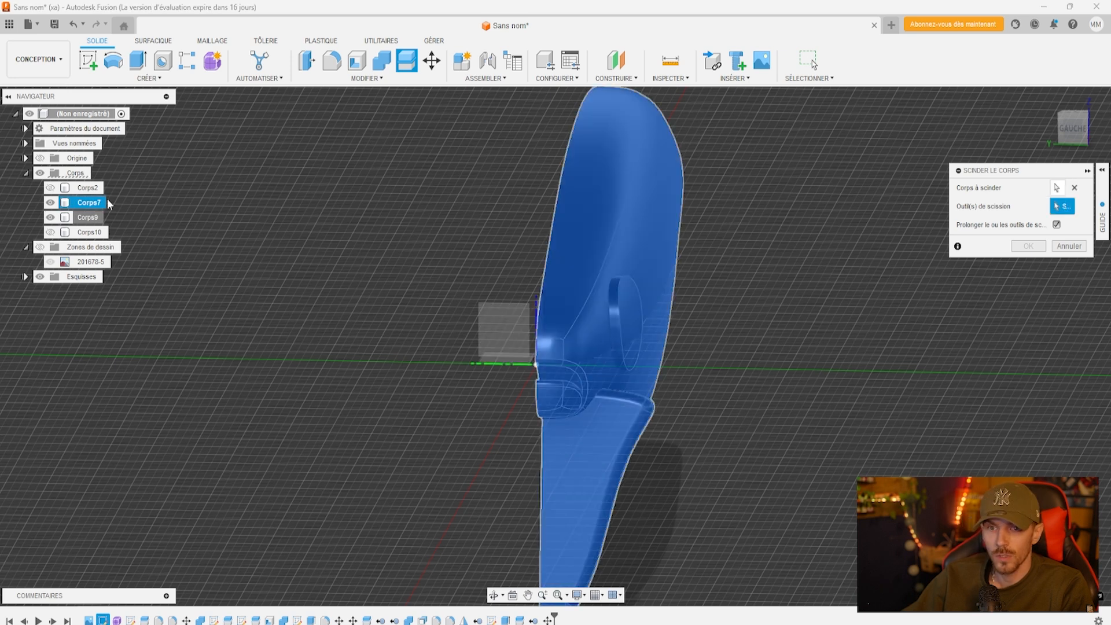
click(98, 233)
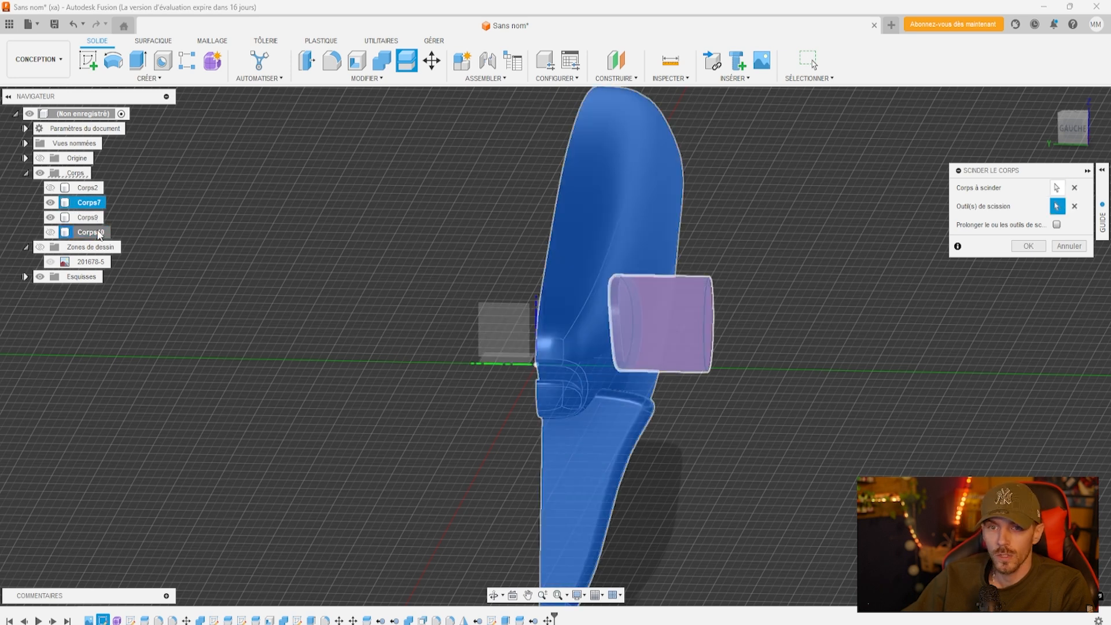
double_click(99, 232)
click(1074, 207)
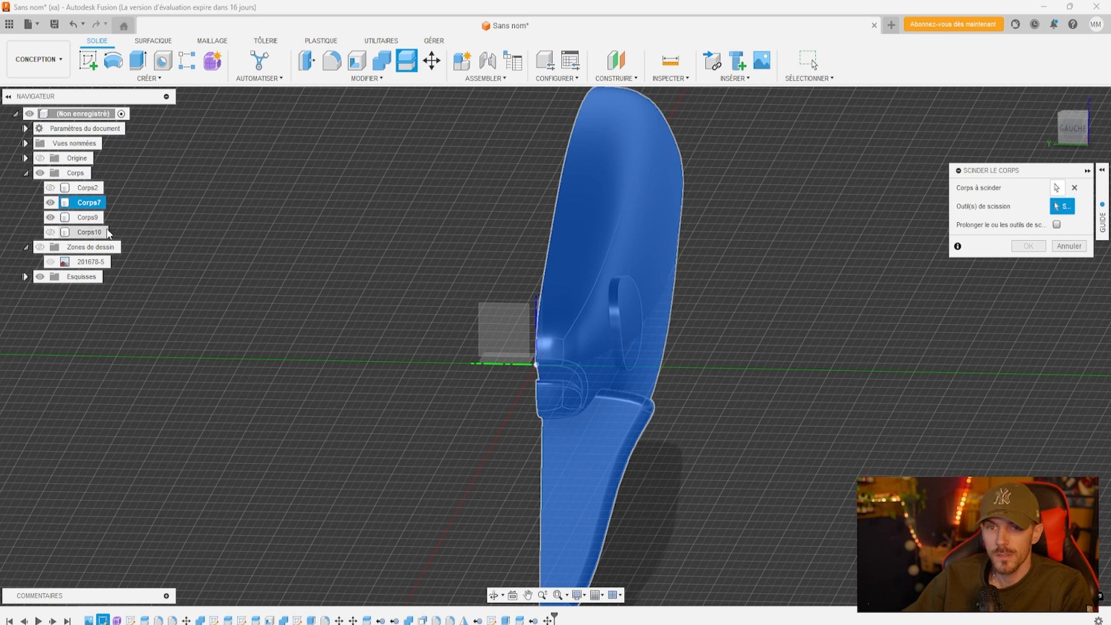
click(87, 218)
click(1029, 246)
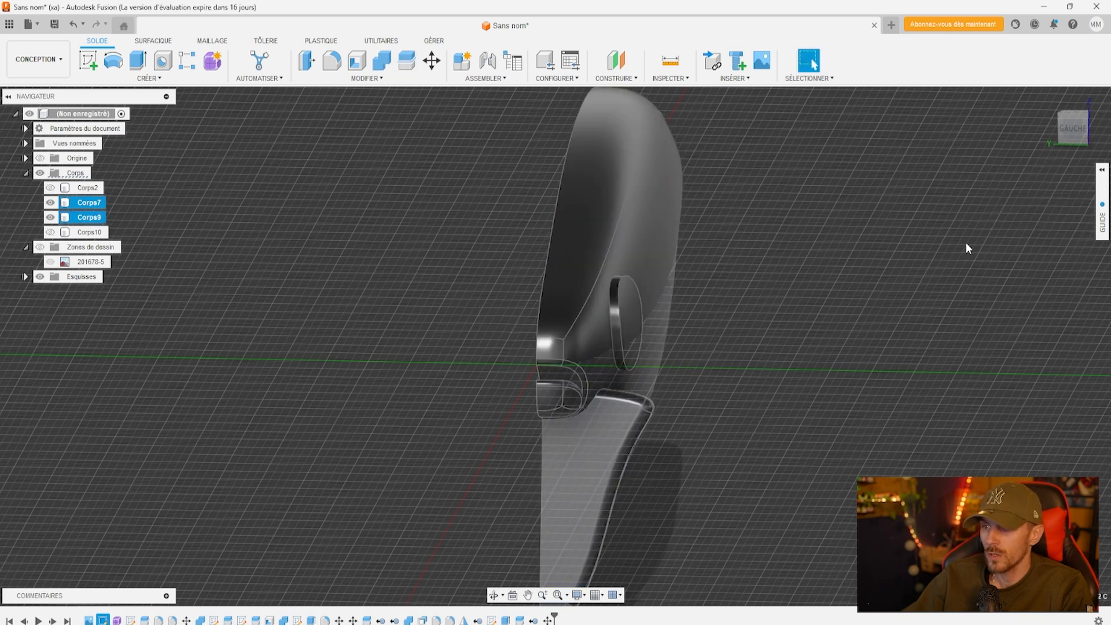
Remove the leftover cylinder Corps10, the eye disc Corps9 and the small split-off disc Corps7, leaving a round eye recess
click(81, 234)
right_click(81, 237)
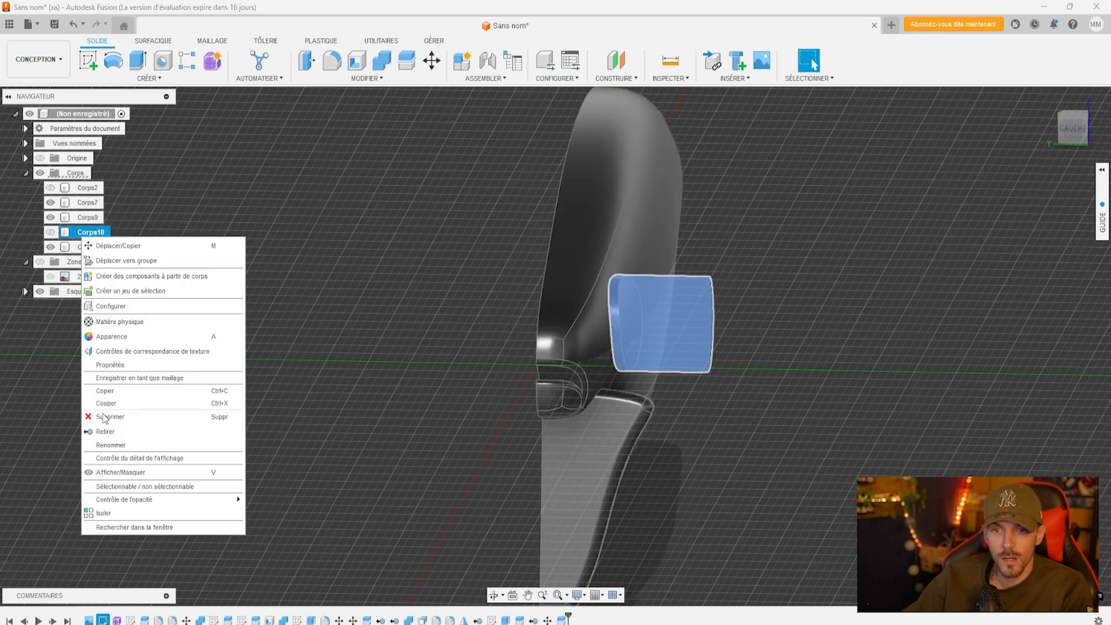
click(107, 428)
click(95, 218)
right_click(94, 218)
click(110, 406)
right_click(88, 206)
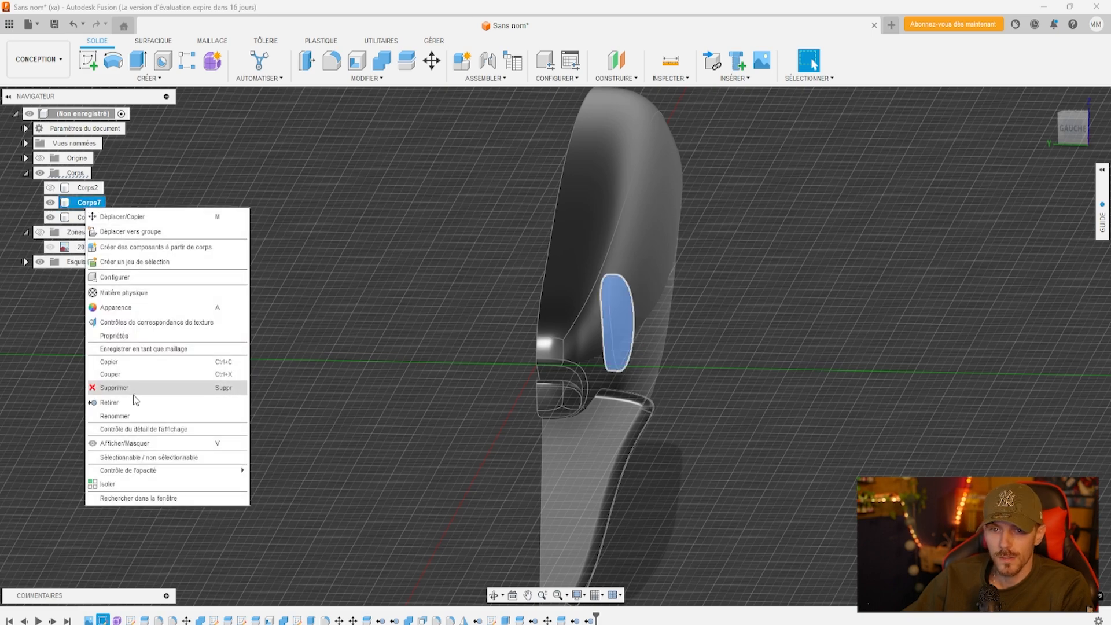
click(109, 402)
Sketch a closed crescent-shaped gill outline behind the eye with a fit-point spline on the front plane, and finish the sketch
mouse_move(1061, 140)
mouse_down()
mouse_move(955, 119)
mouse_move(886, 144)
mouse_move(908, 226)
mouse_move(990, 138)
mouse_up()
mouse_move(1083, 131)
mouse_down()
mouse_move(984, 152)
mouse_move(1085, 139)
mouse_up()
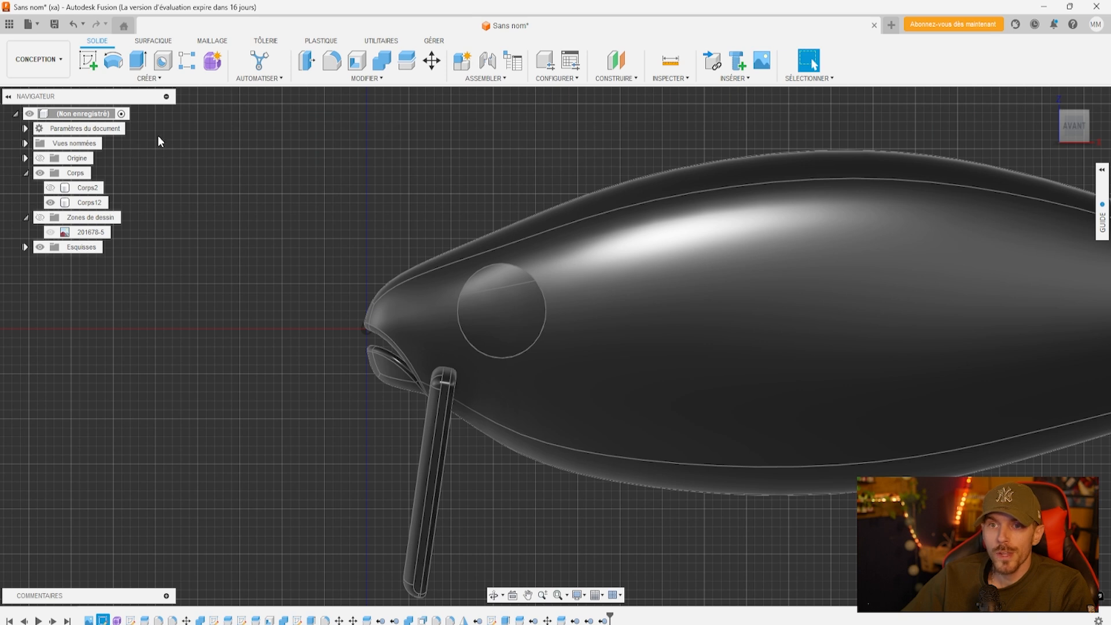
click(615, 333)
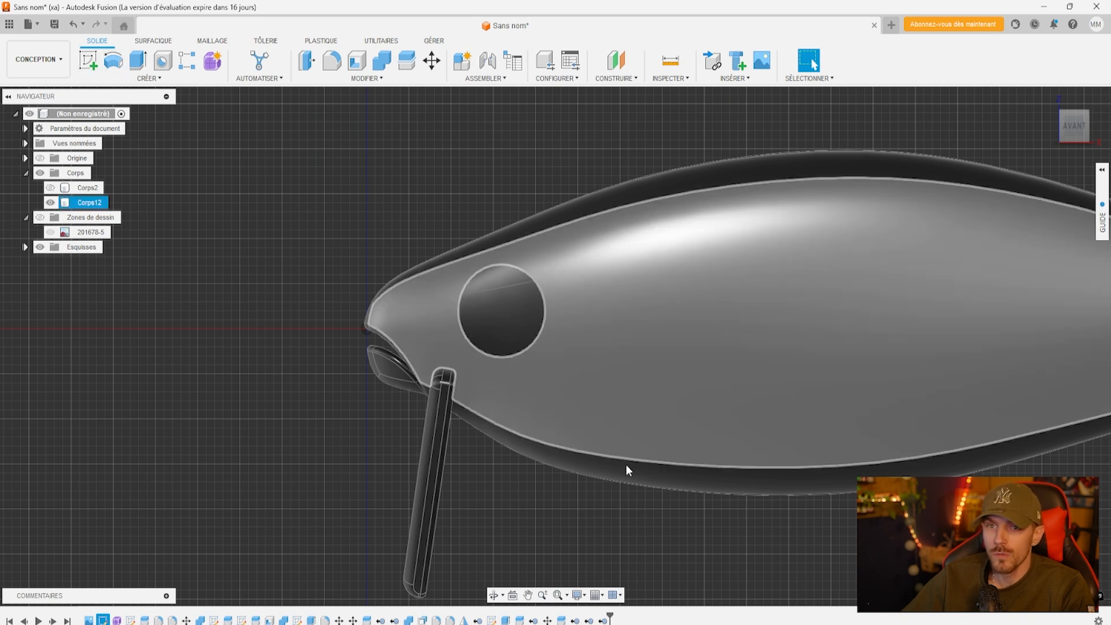
key(Escape)
click(88, 60)
click(399, 294)
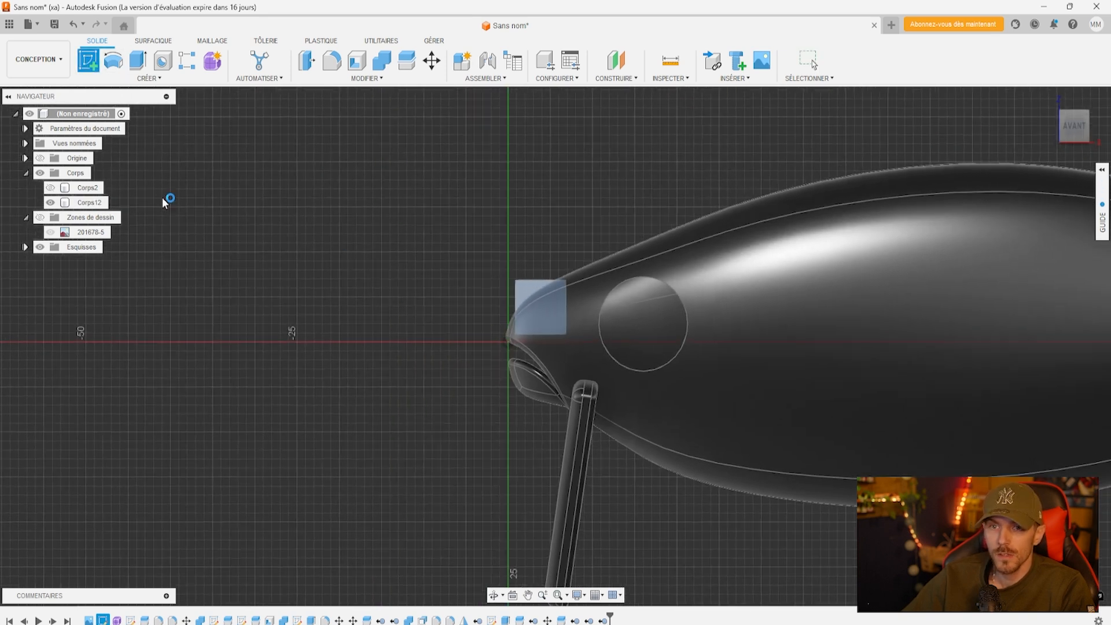
middle_drag(750, 305, 533, 303)
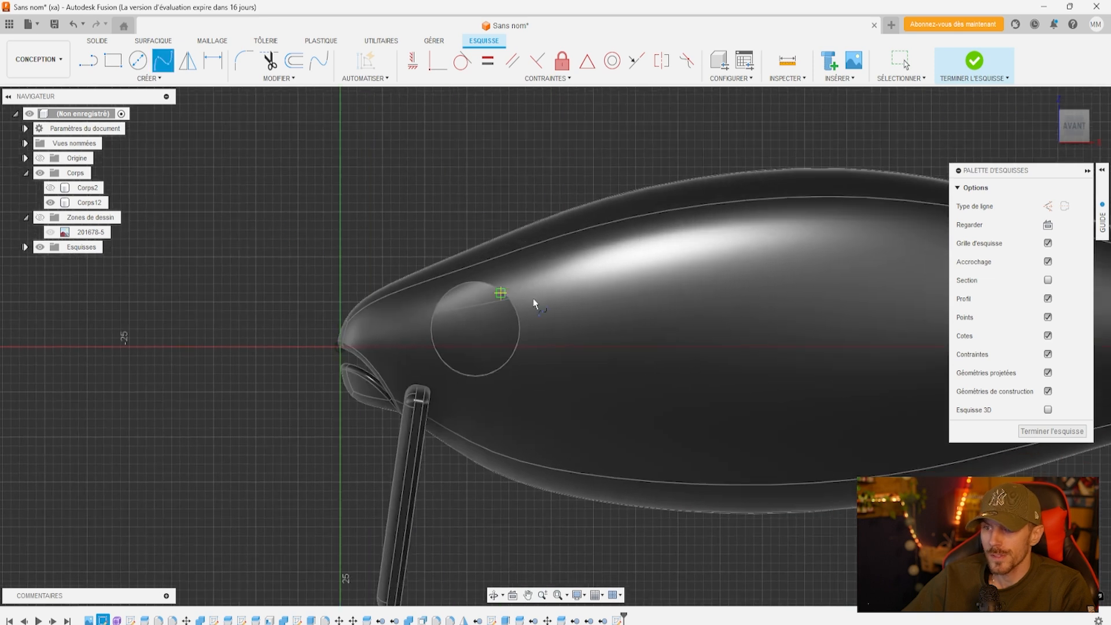
scroll(538, 301, up, 3)
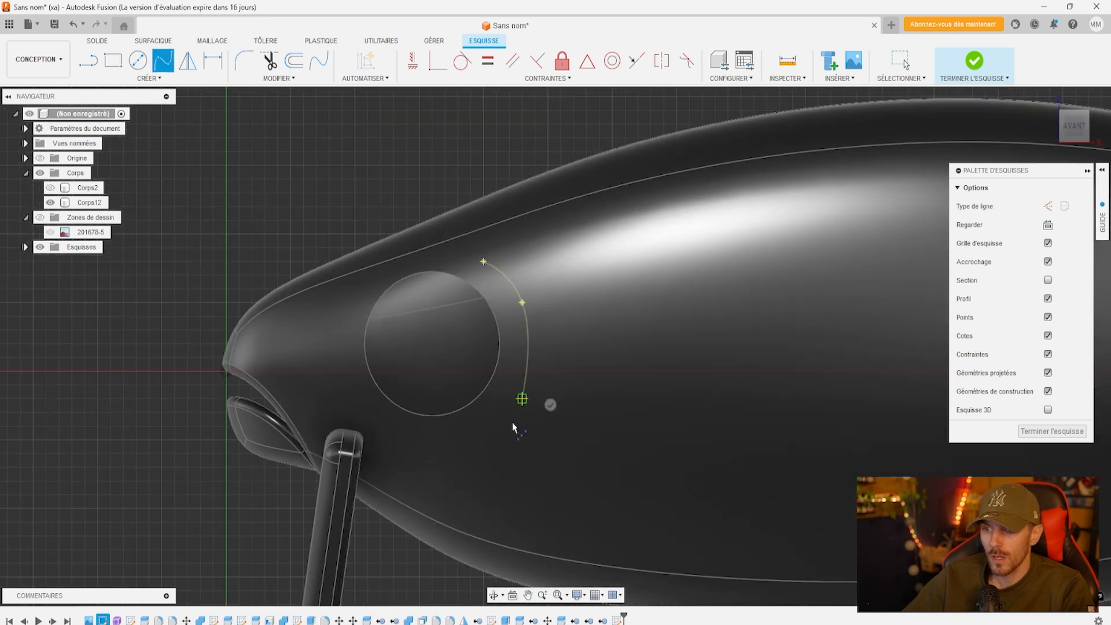
click(458, 453)
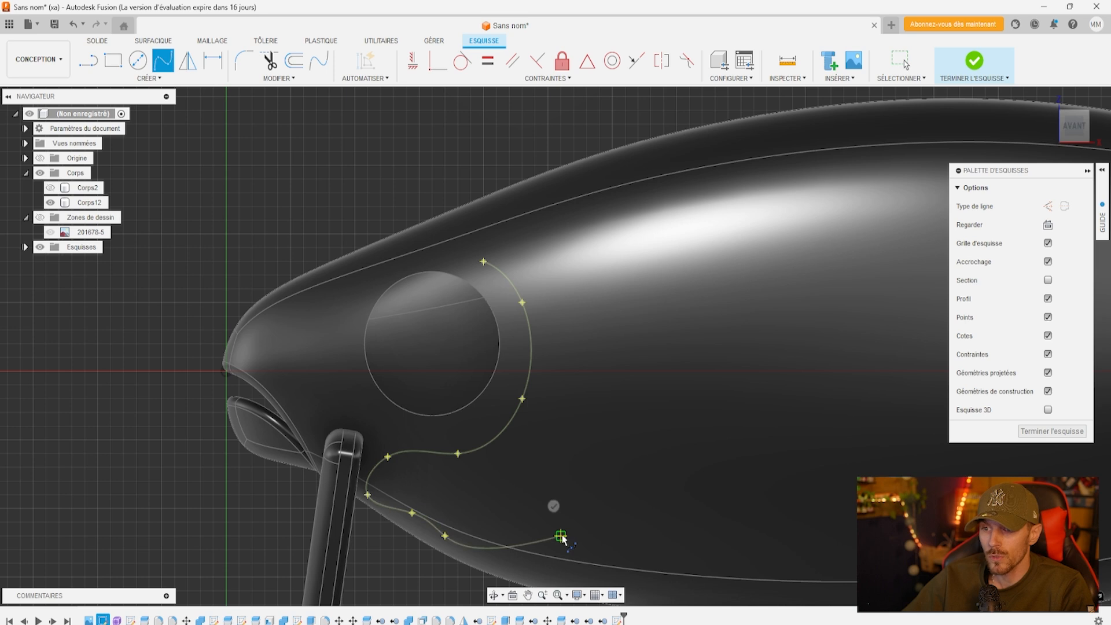
click(664, 454)
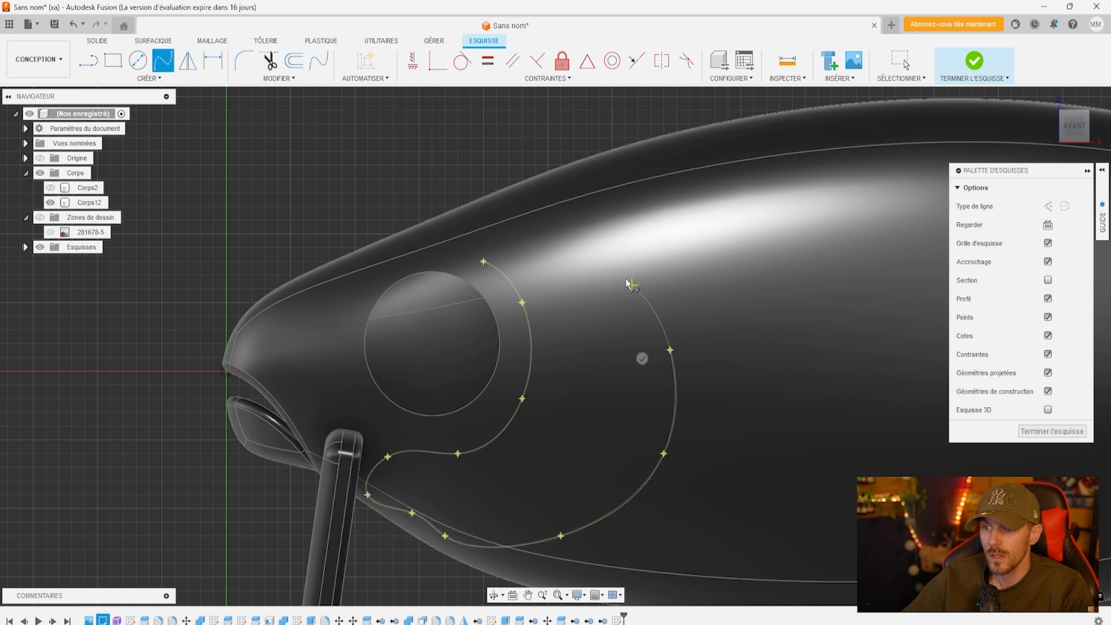
click(515, 240)
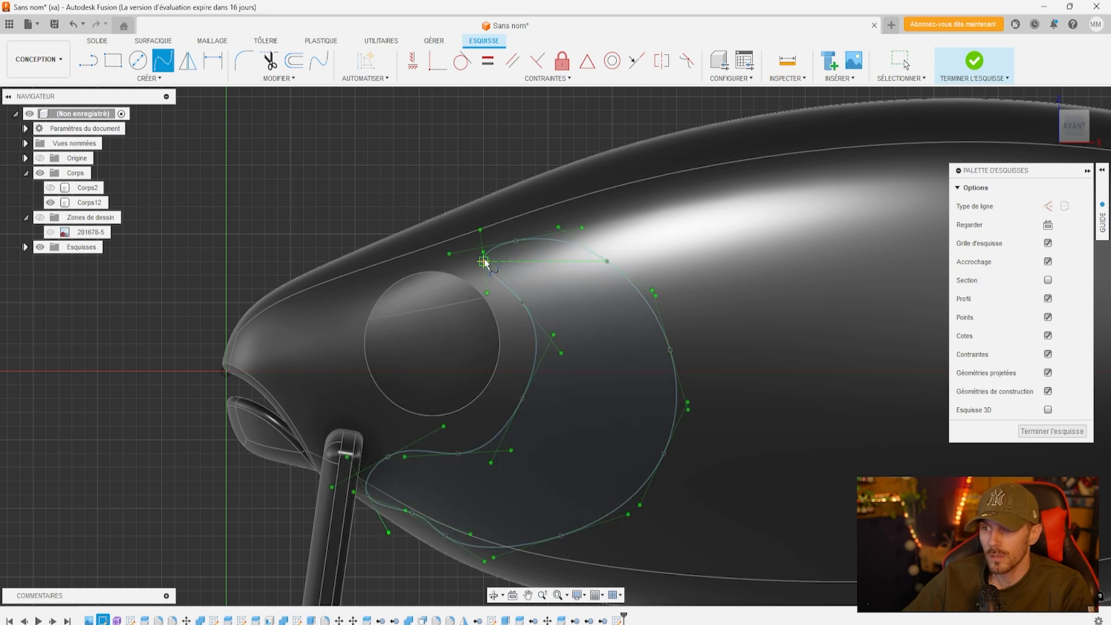
click(1037, 430)
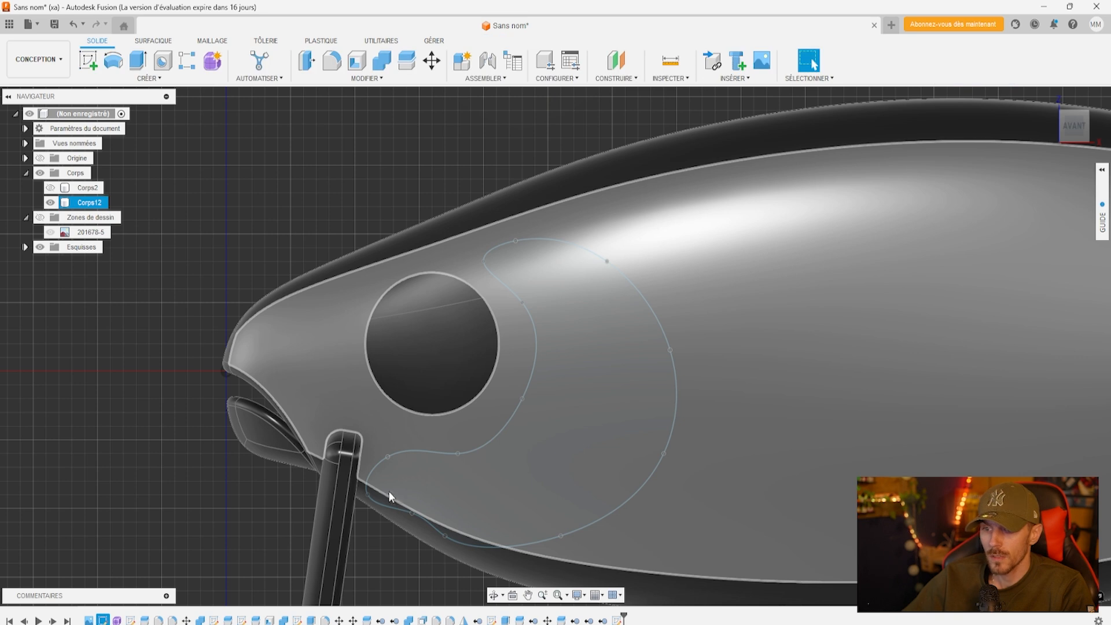
Extrude the gill profile about 28.6 mm outward through the side of the lure as a new body
click(51, 201)
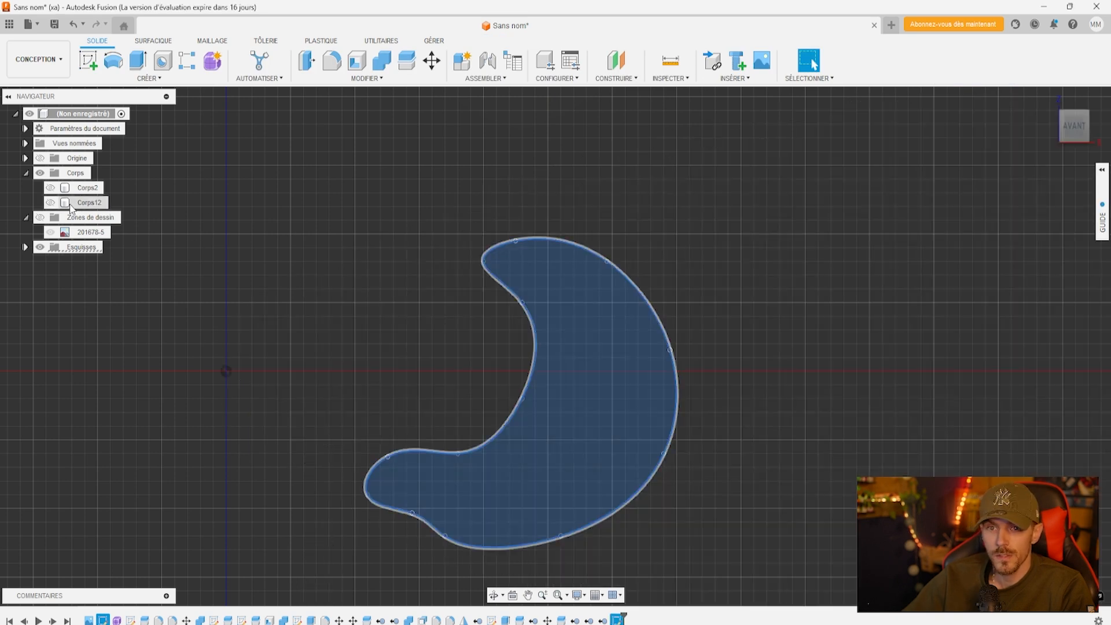
click(50, 202)
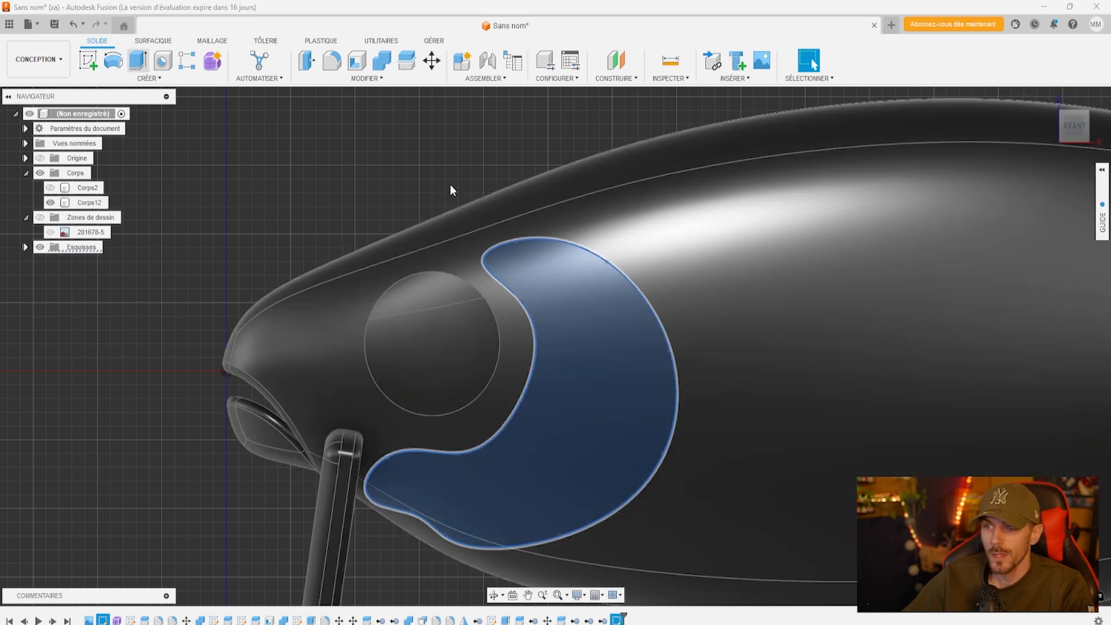
key(e)
shift+middle_drag(452, 190, 544, 399)
drag(547, 401, 922, 417)
click(1049, 348)
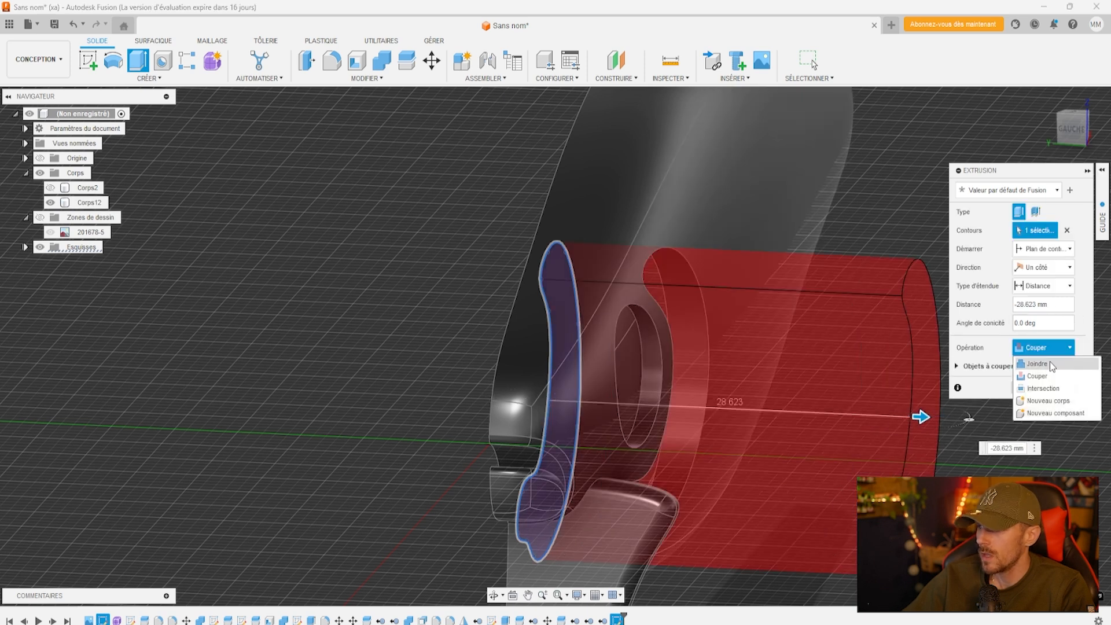
click(1050, 364)
click(1030, 369)
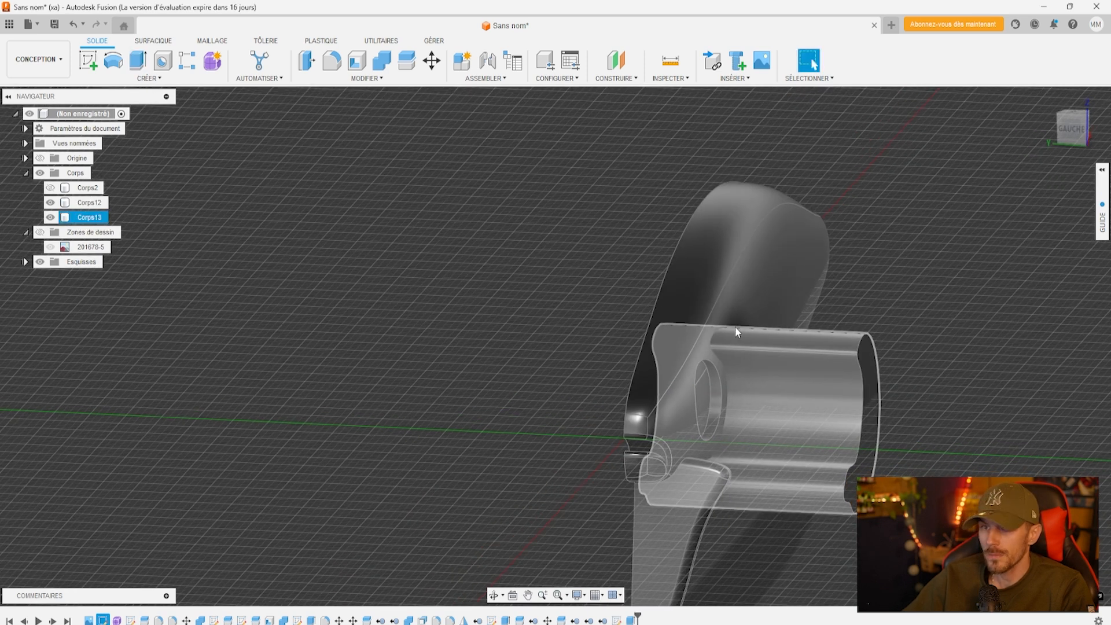
Split the extruded gill body Corps13 using the lure body Corps12 as the splitting tool, without extending the tool
click(825, 383)
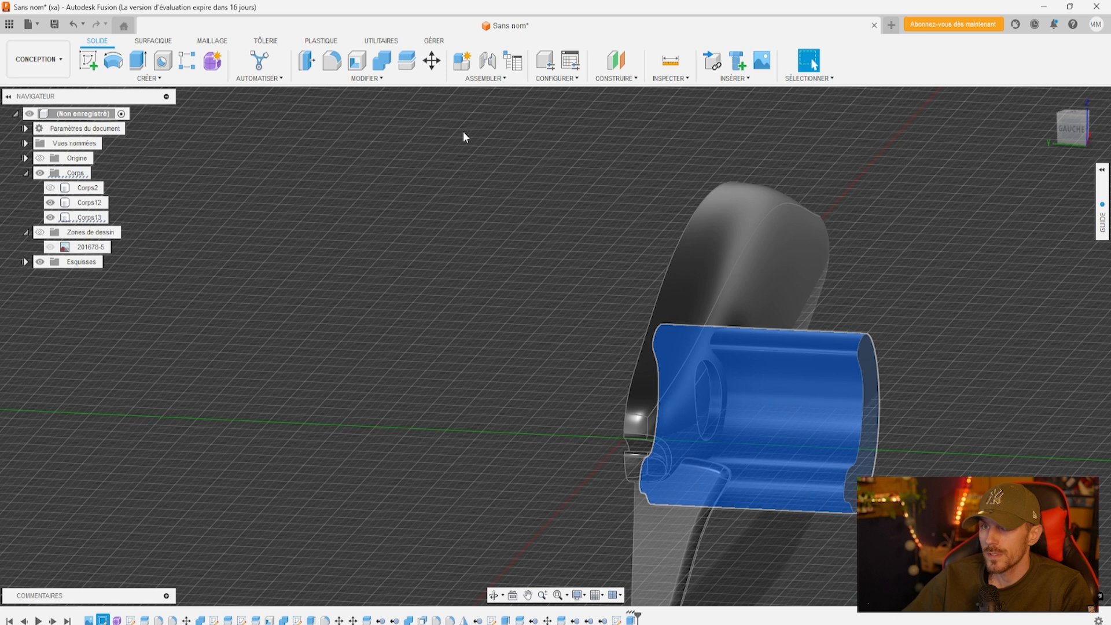
click(373, 78)
click(338, 211)
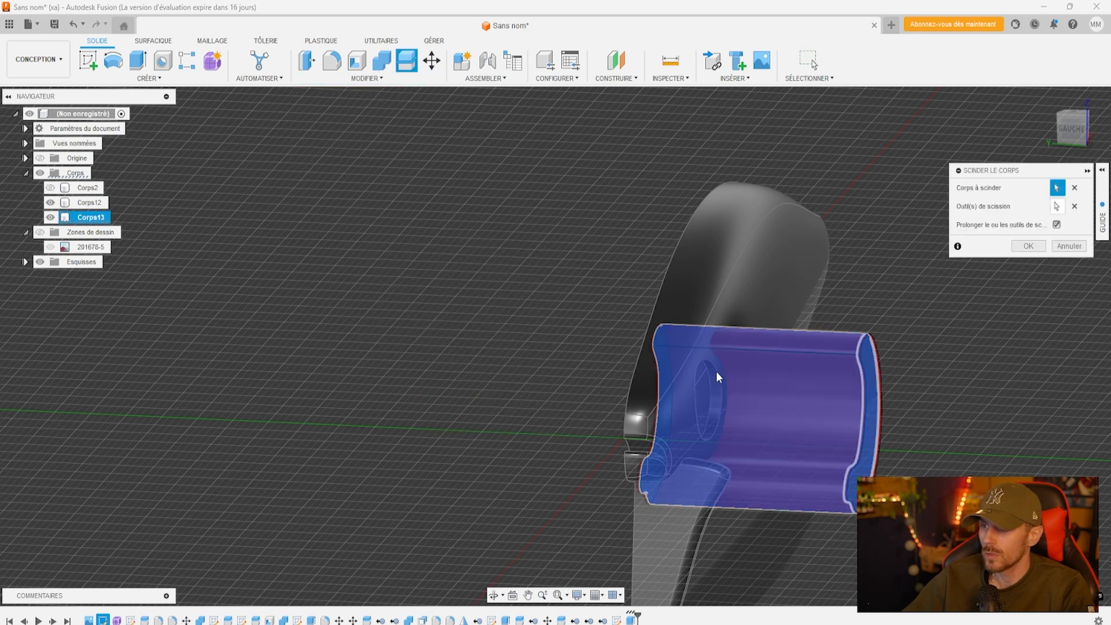
click(1057, 207)
click(774, 216)
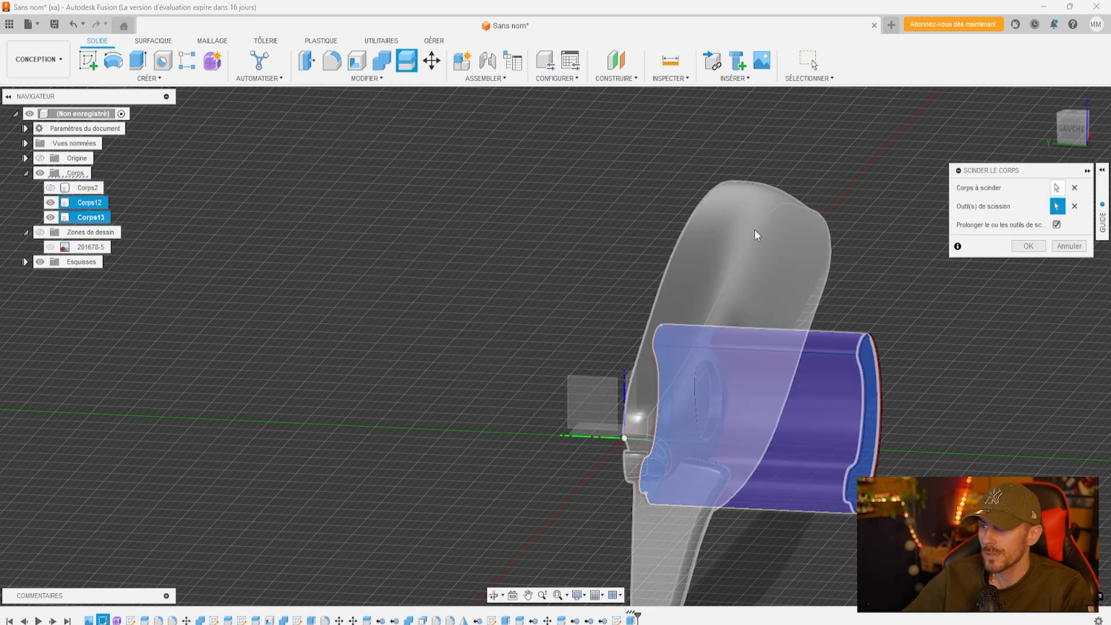
click(1057, 188)
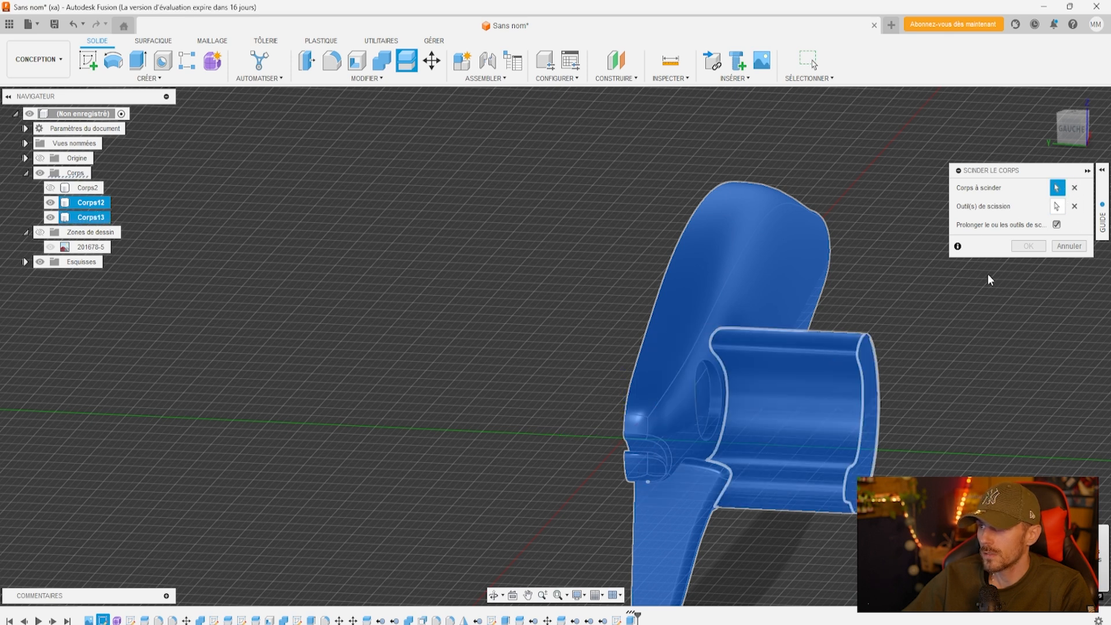
click(1074, 208)
click(1074, 190)
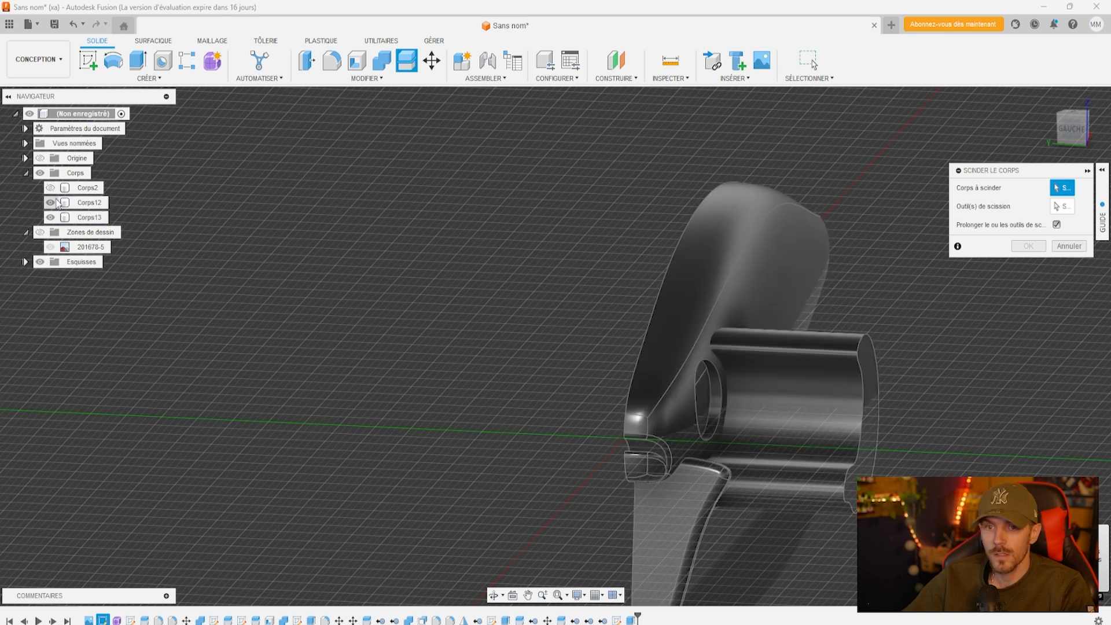
click(86, 217)
click(1062, 207)
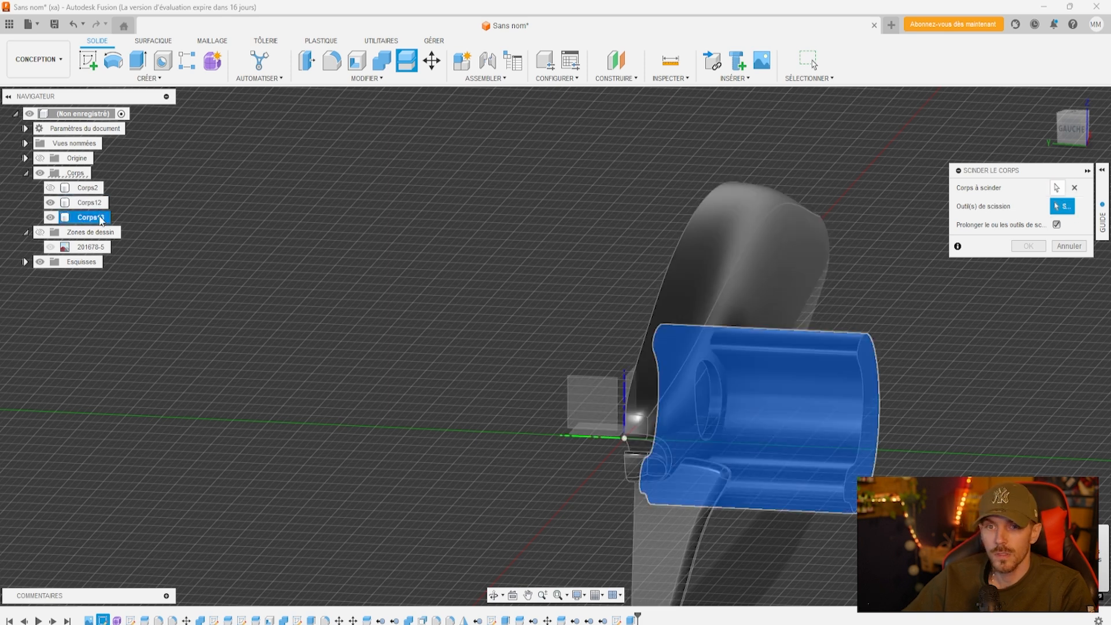
click(88, 202)
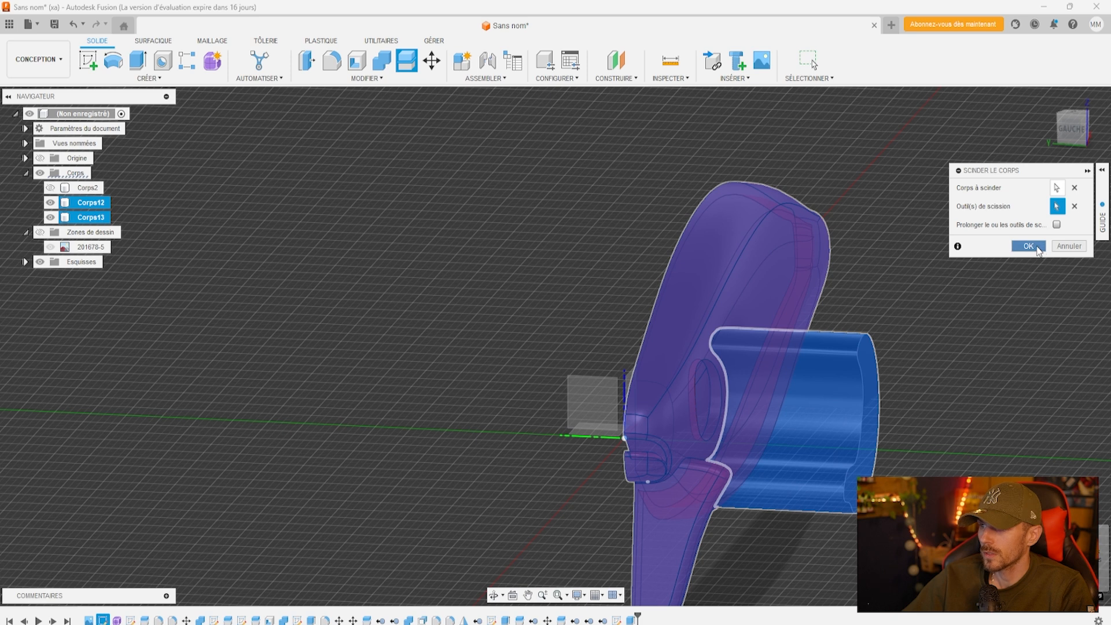
click(1029, 246)
Remove the split-off pieces Corps14 and Corps15, keeping only the gill piece Corps13 within the lure's wall
click(104, 235)
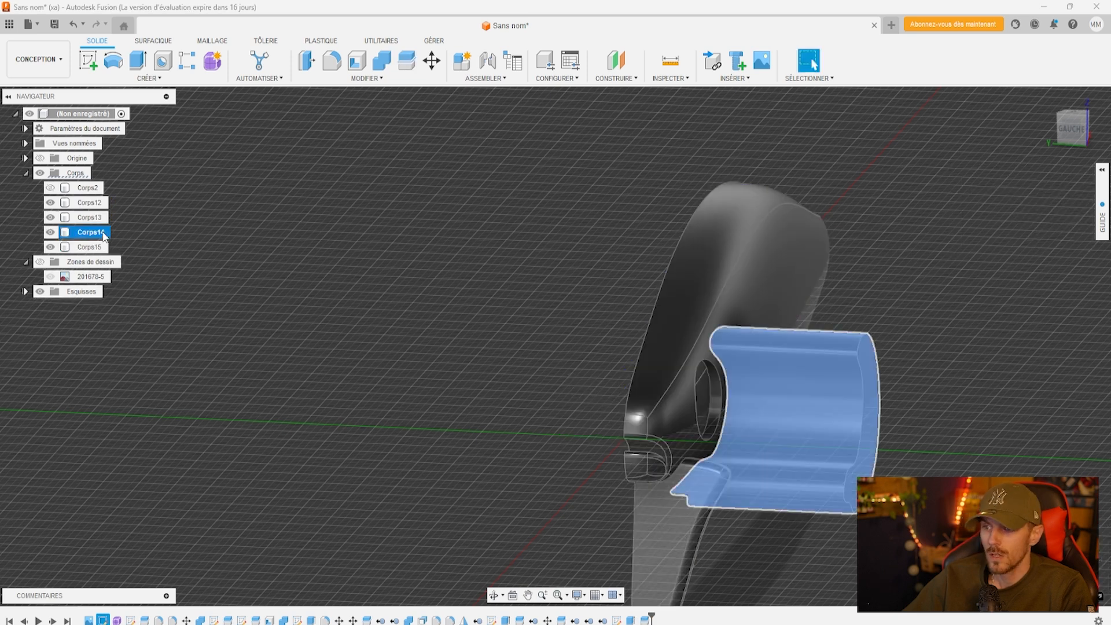
right_click(104, 235)
click(137, 426)
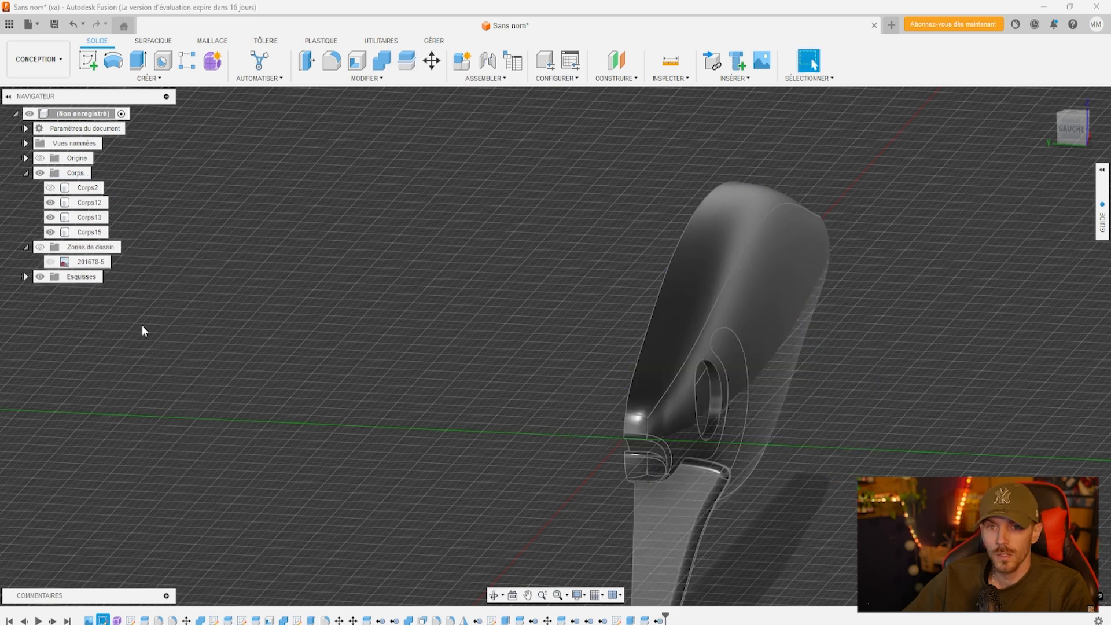
click(92, 233)
right_click(92, 232)
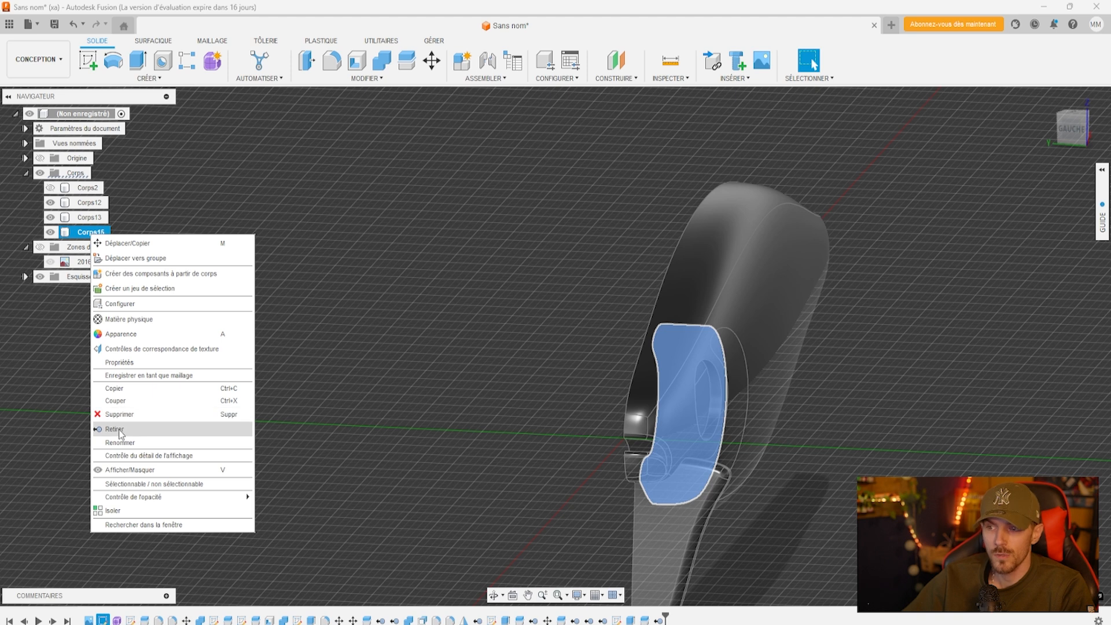
click(115, 429)
Move the gill body Corps13 along Y by 0.178 mm so it stands slightly proud of the lure's side
click(81, 217)
right_click(81, 217)
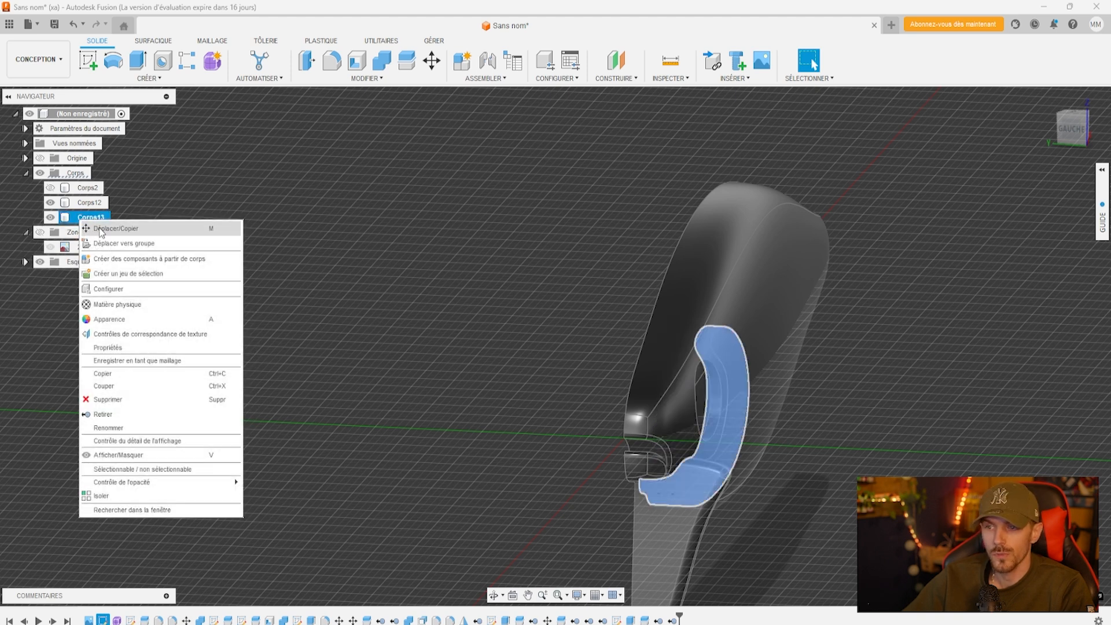
click(110, 228)
scroll(754, 530, up, 5)
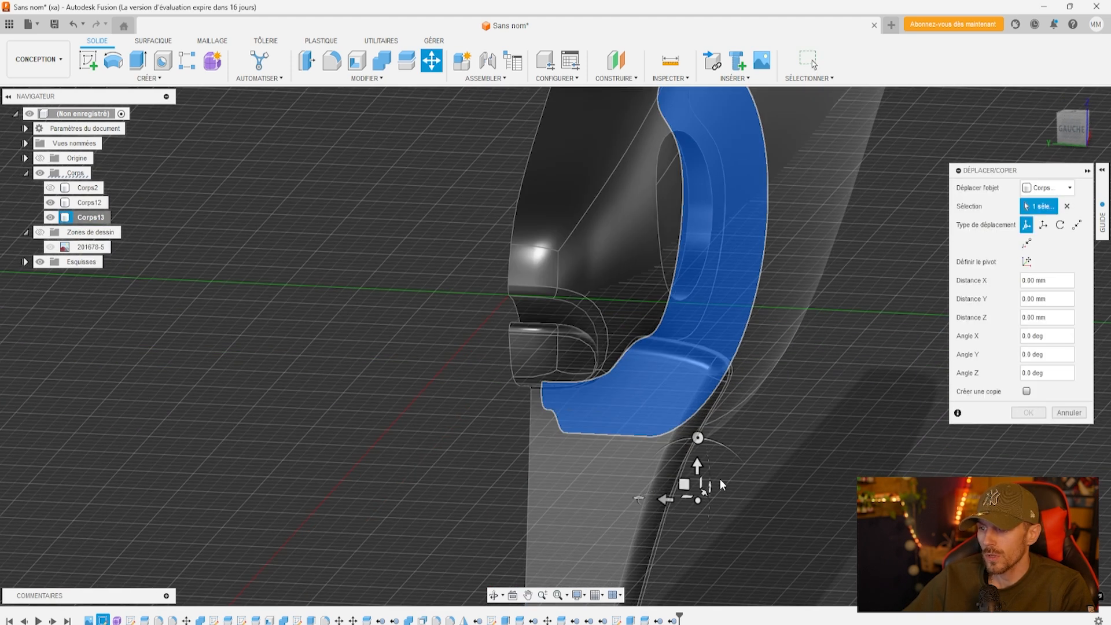
drag(665, 499, 676, 499)
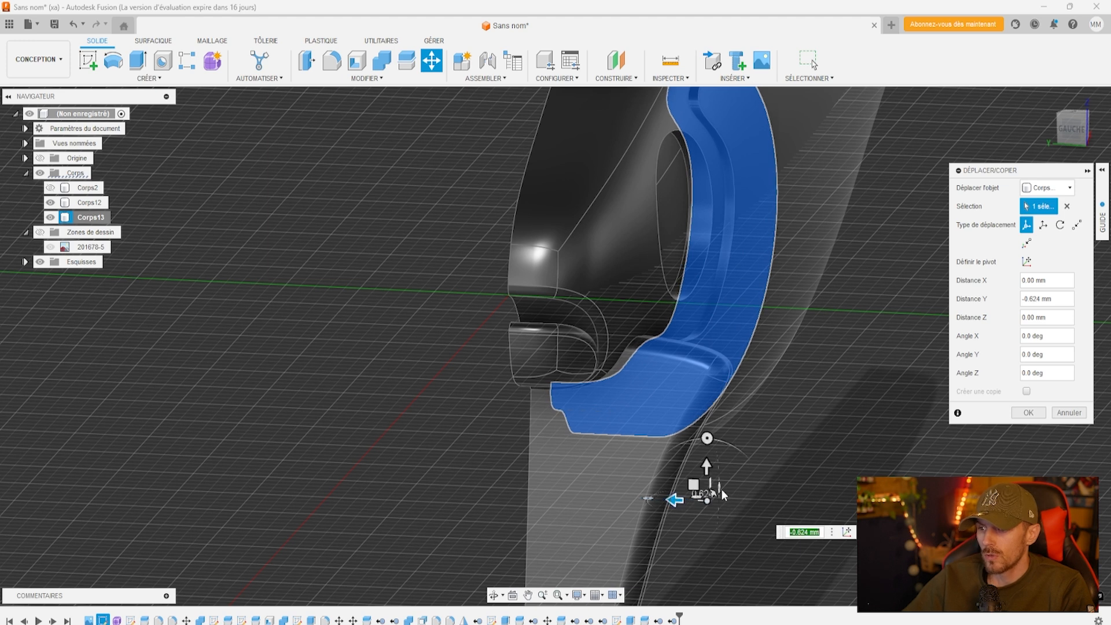
drag(1078, 126, 1069, 136)
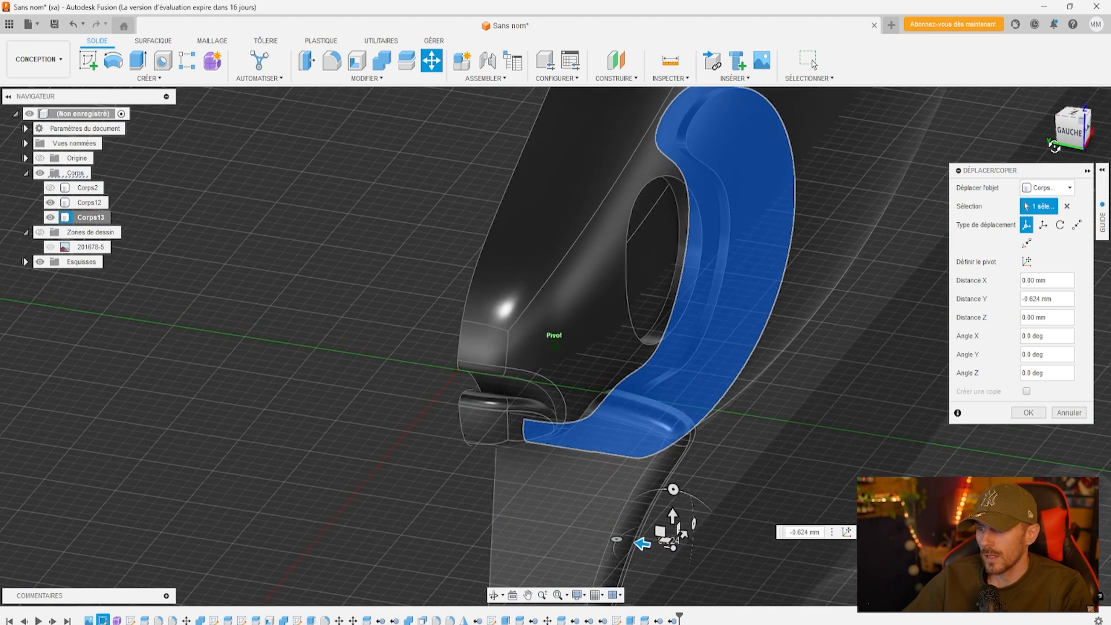
click(616, 539)
mouse_move(619, 541)
mouse_down()
mouse_move(637, 542)
mouse_move(608, 535)
mouse_move(638, 539)
mouse_move(603, 535)
mouse_move(634, 541)
mouse_up()
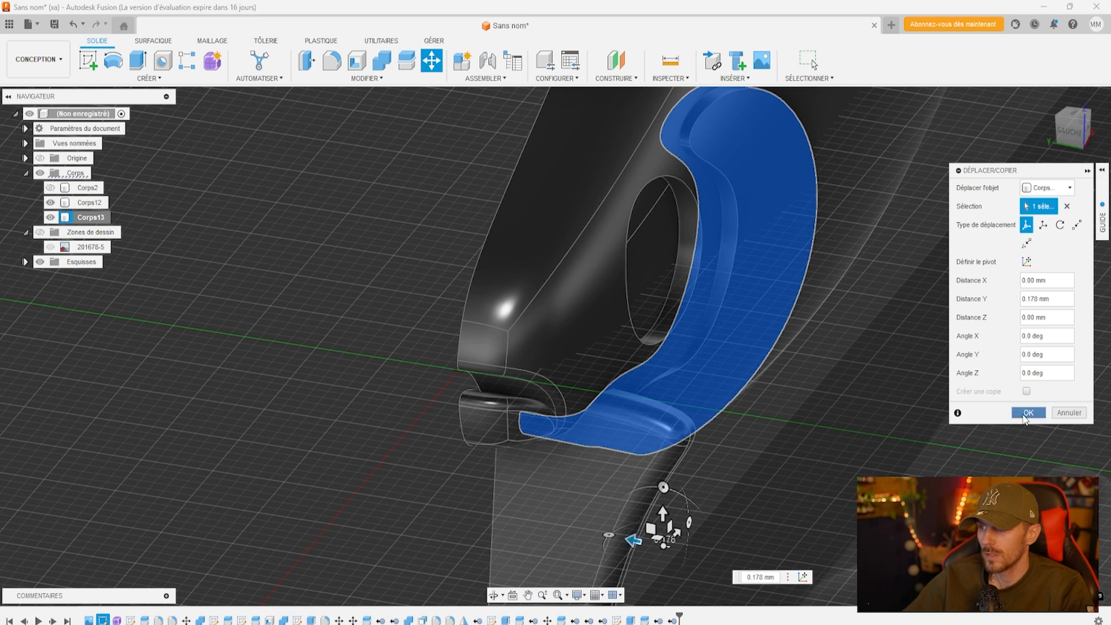
click(1024, 415)
Split the moved gill body Corps13 using the lure's outer side face as the splitting tool
mouse_move(1074, 135)
mouse_down()
mouse_move(944, 137)
mouse_move(958, 118)
mouse_move(996, 134)
mouse_move(1028, 119)
mouse_move(1049, 142)
mouse_up()
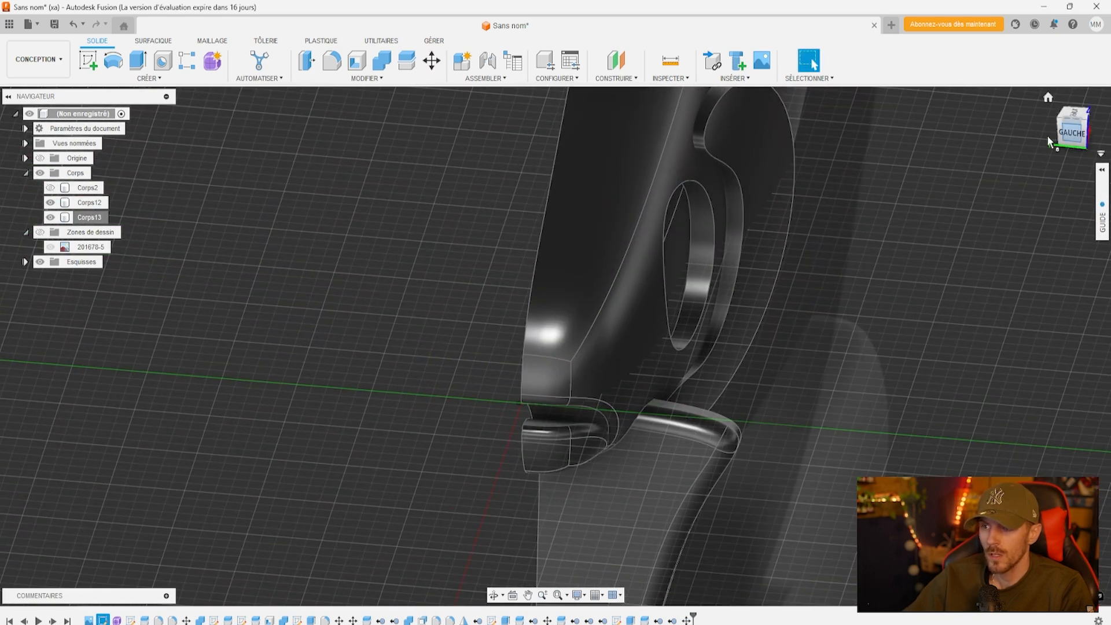
click(88, 217)
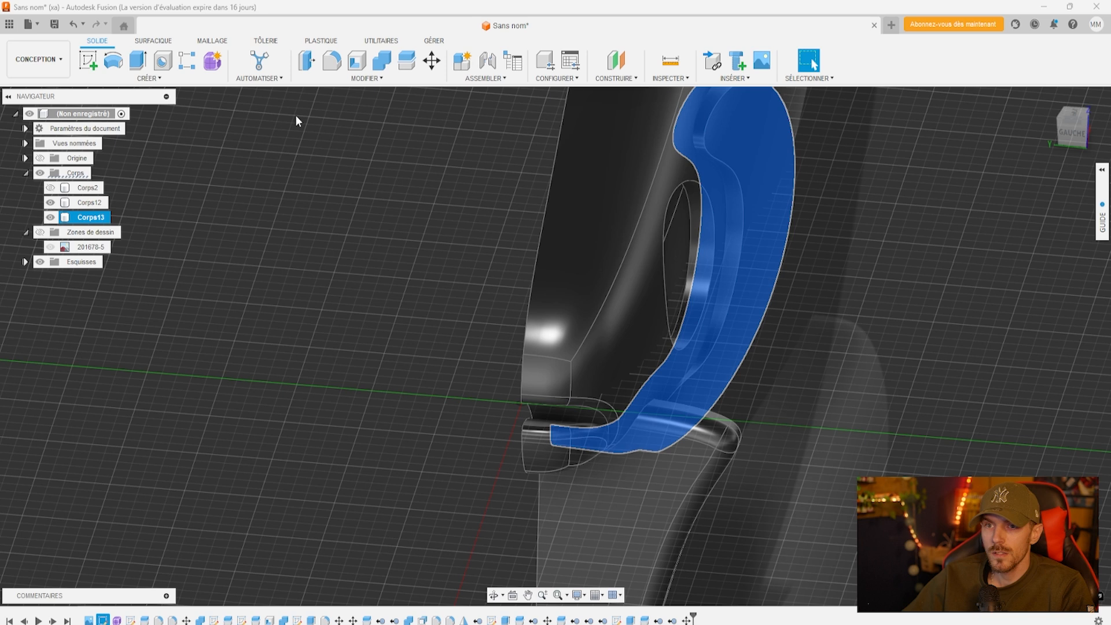
click(373, 77)
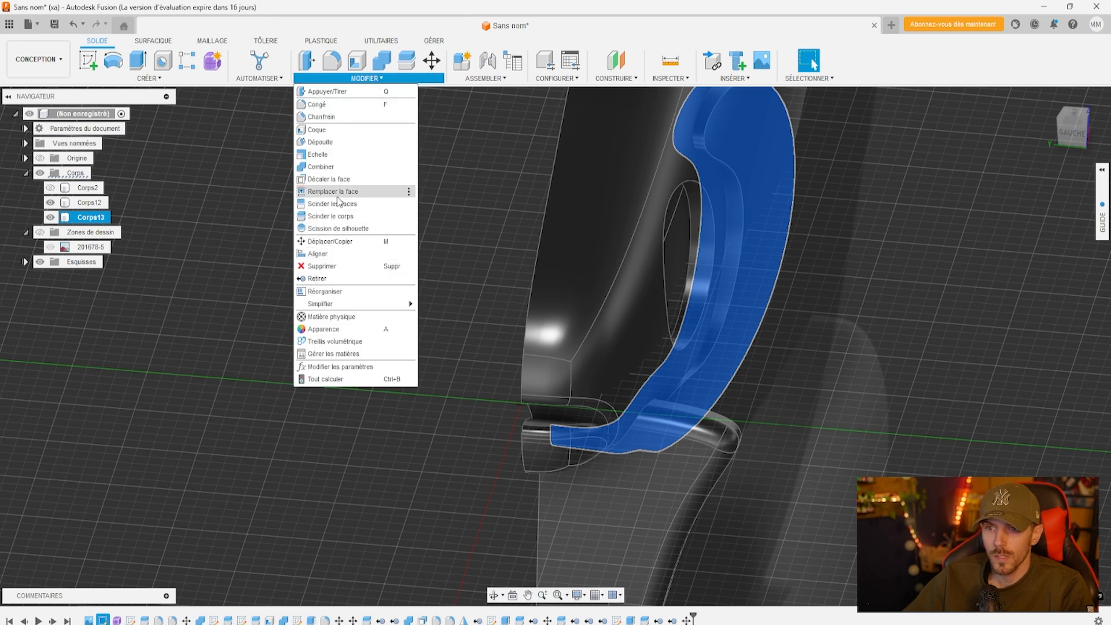
click(339, 216)
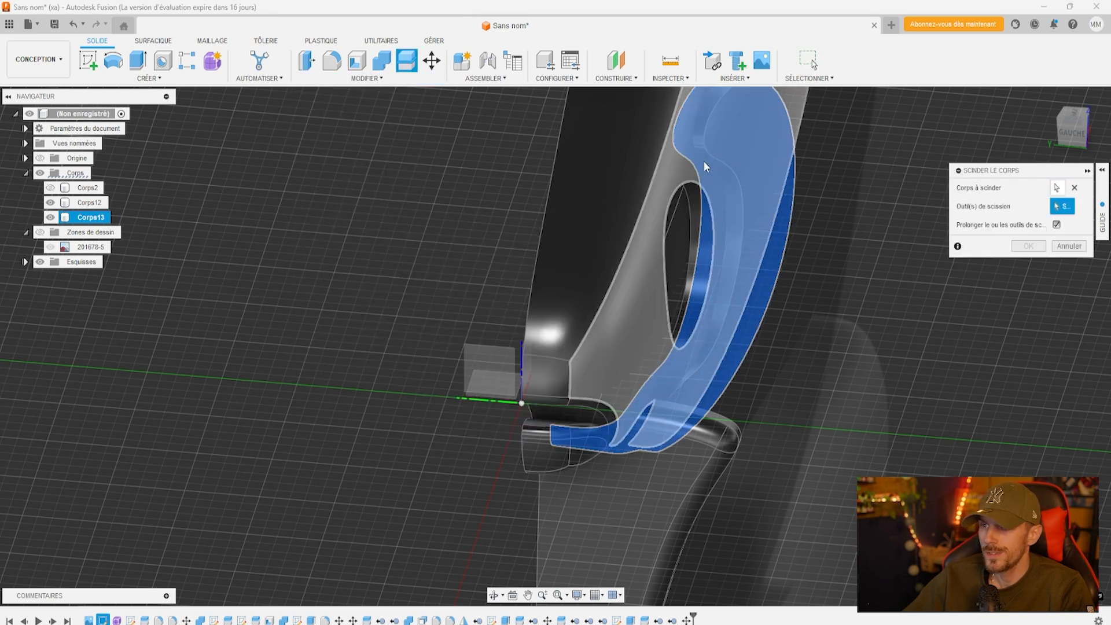
click(658, 170)
click(1029, 246)
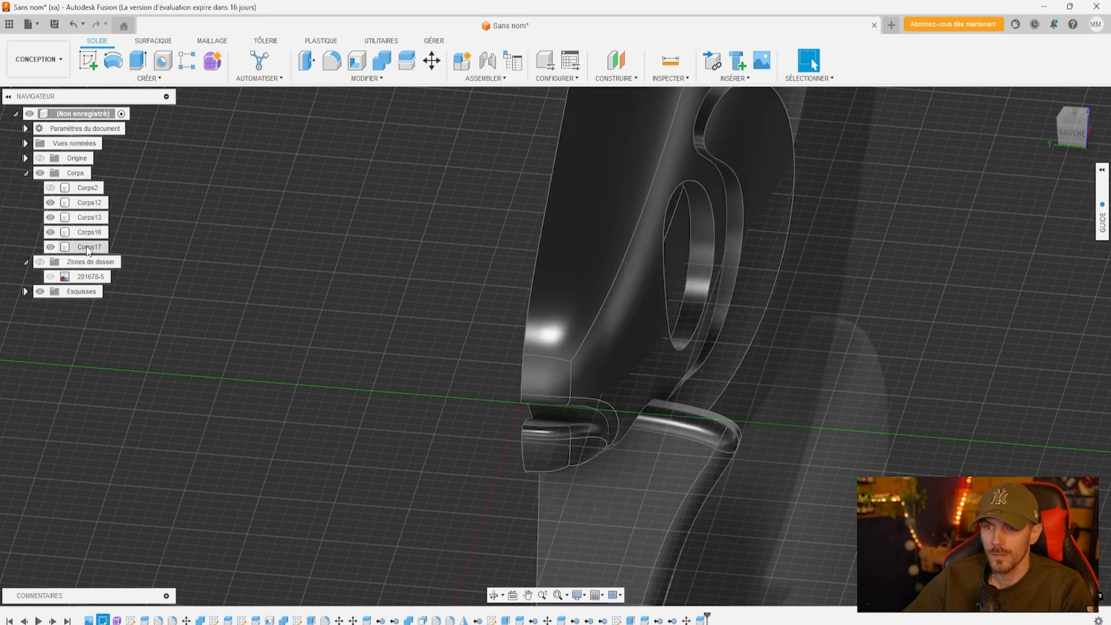
Remove the split-off pieces Corps17 and Corps13, leaving only the raised gill plate Corps16 on the lure's side
right_click(89, 250)
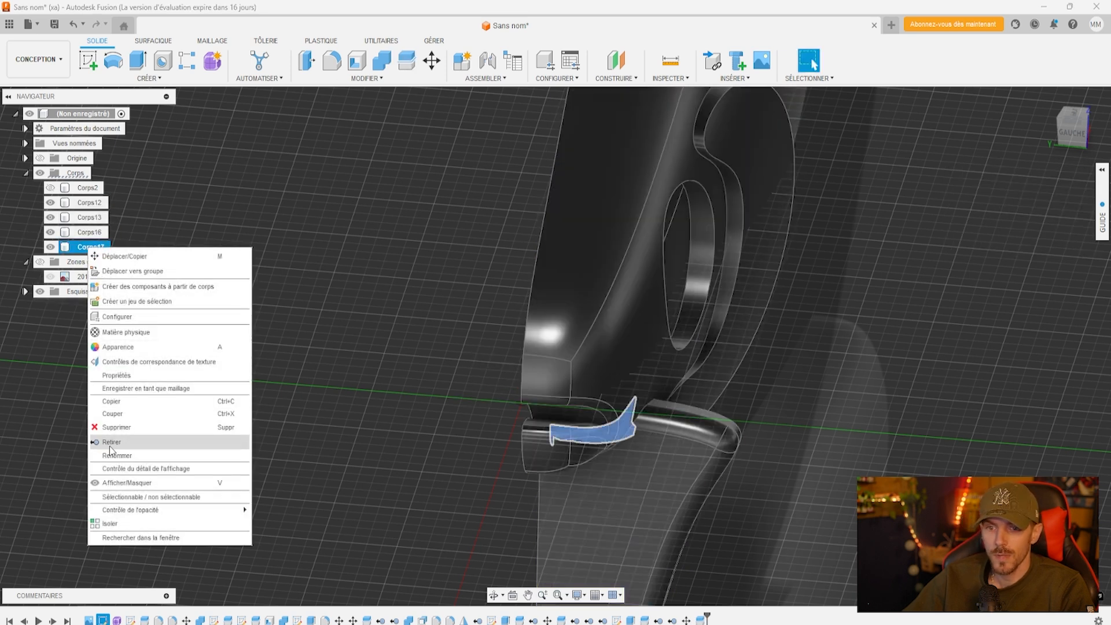
click(116, 440)
right_click(90, 219)
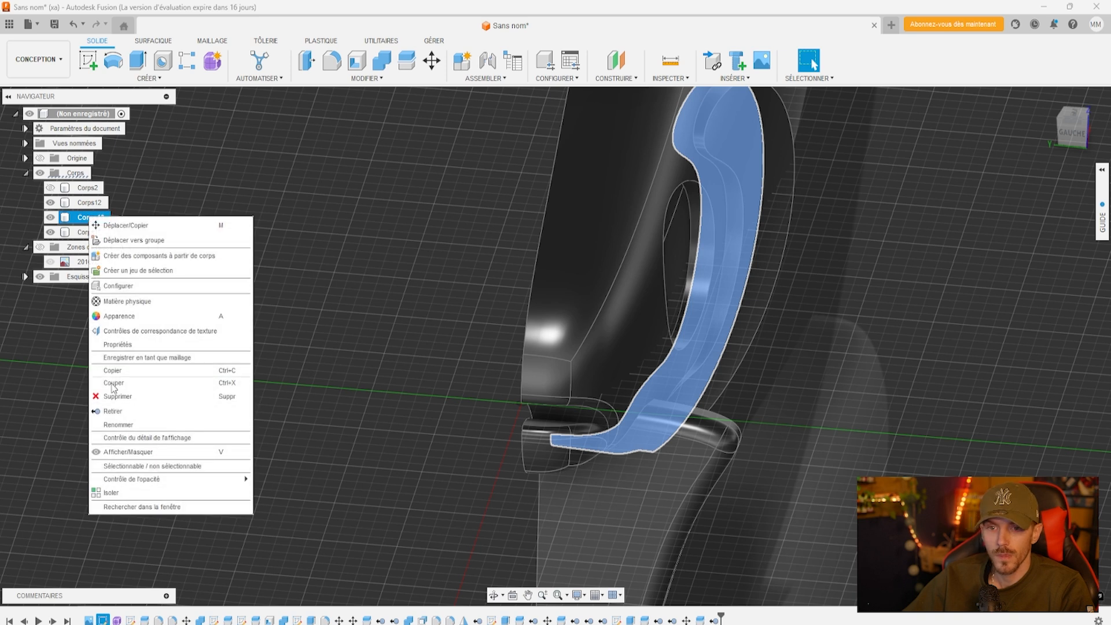
click(110, 409)
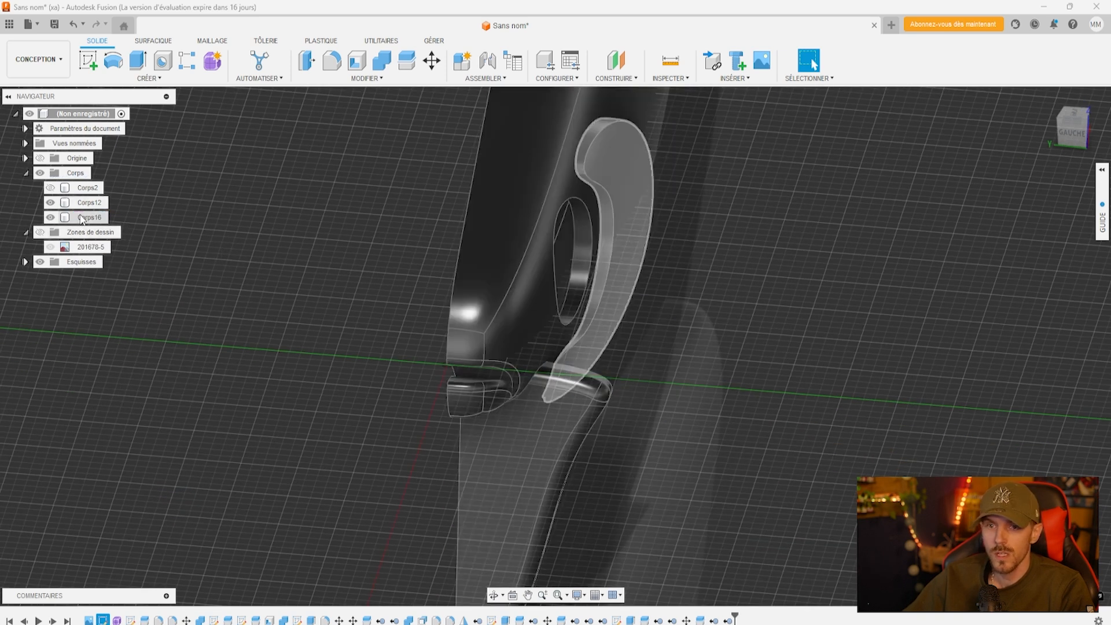
click(50, 218)
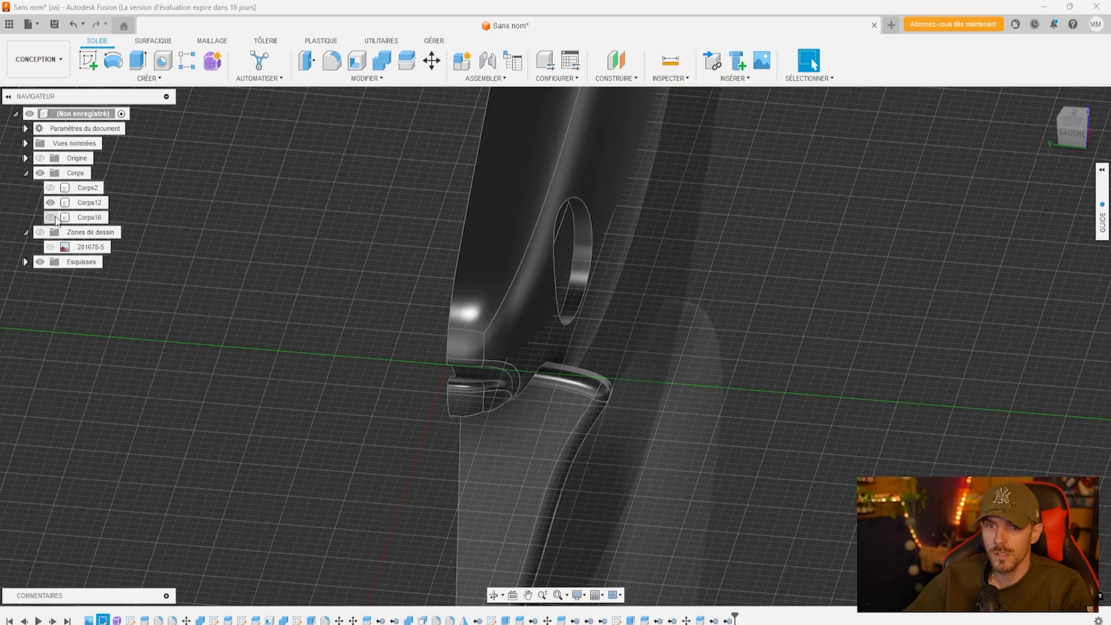
click(51, 218)
In a new front-view sketch, draw a closed, rounded triangular fit-point spline just behind the gill plate's upper rear edge
drag(1075, 131, 1019, 64)
shift+middle_drag(654, 173, 589, 247)
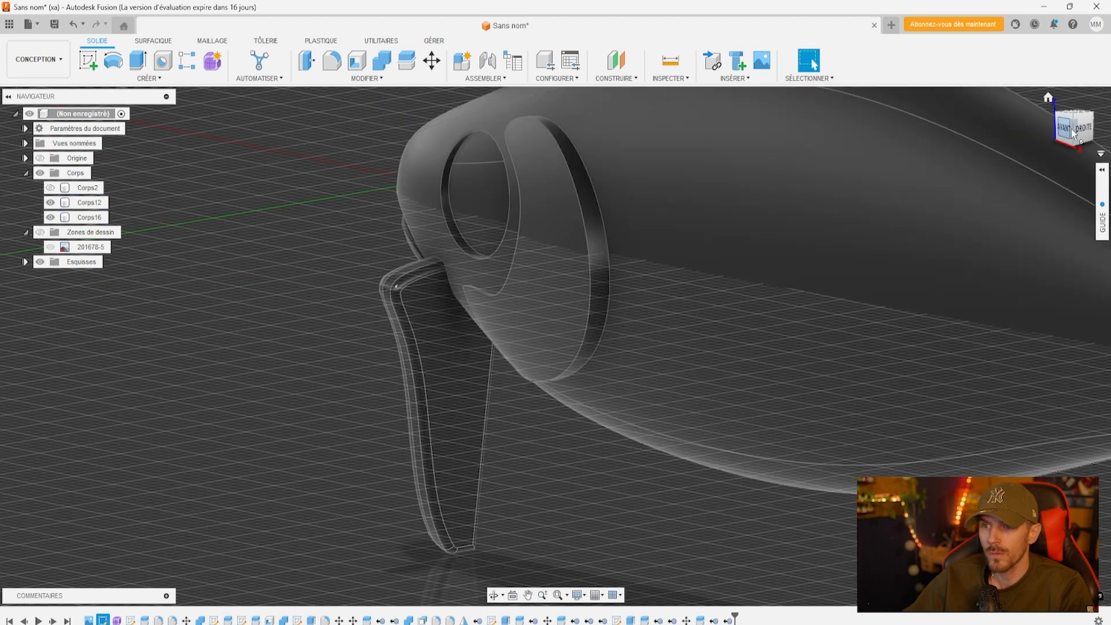
click(1074, 134)
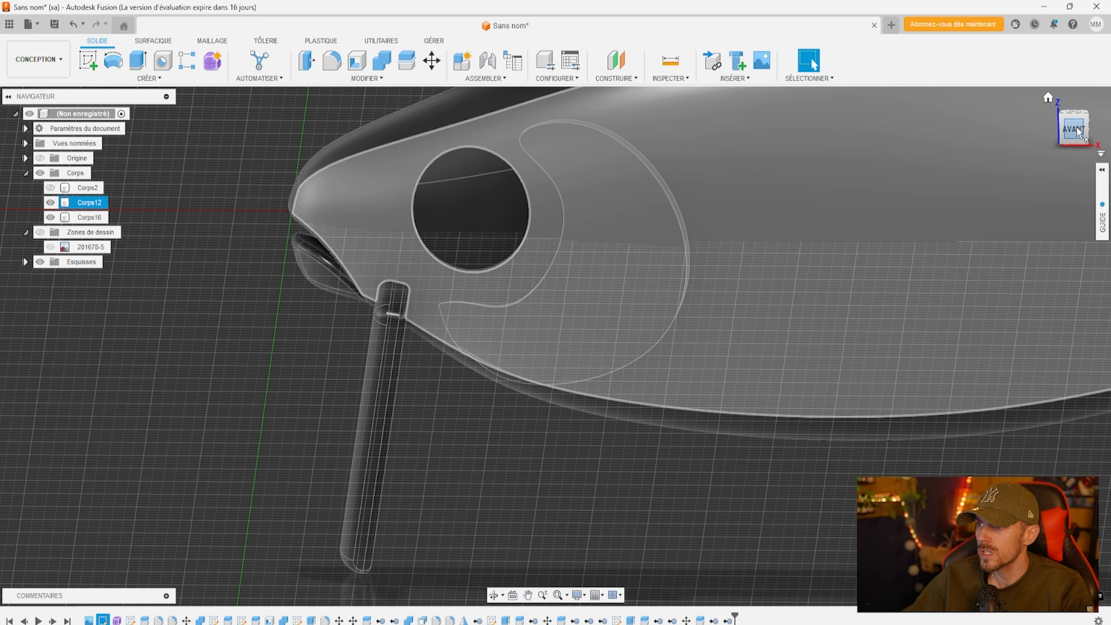
click(1079, 130)
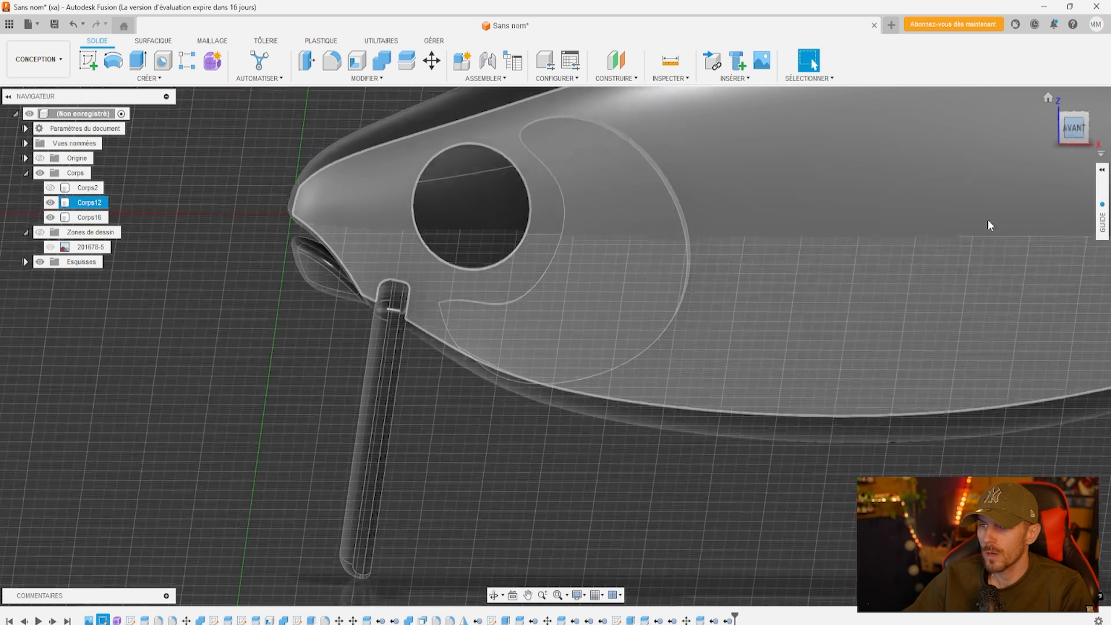
middle_drag(819, 376, 716, 394)
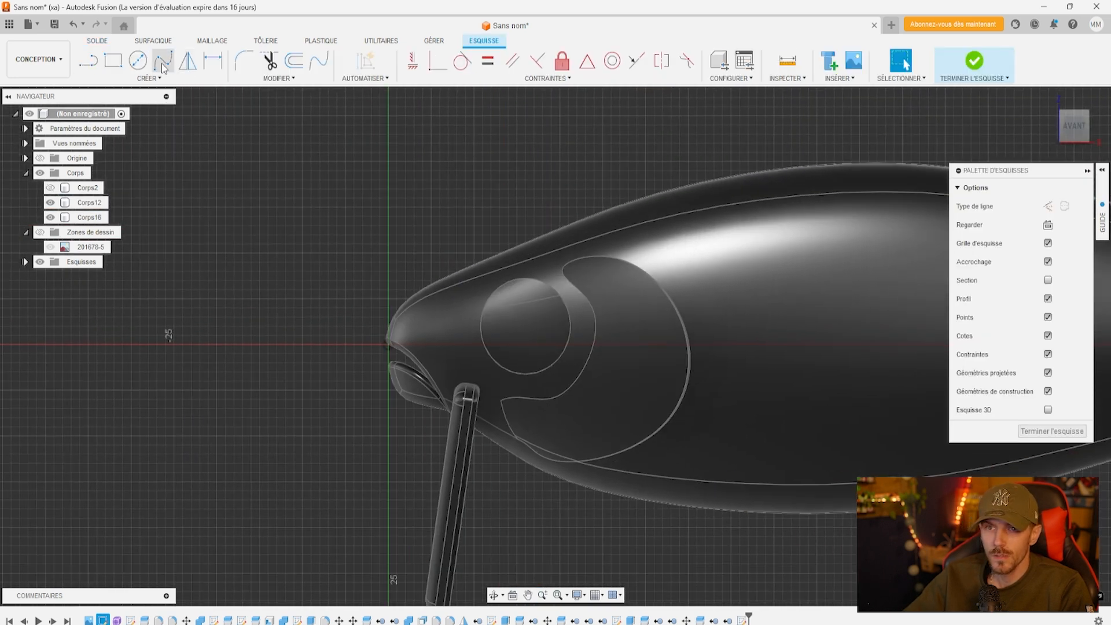
scroll(654, 259, up, 5)
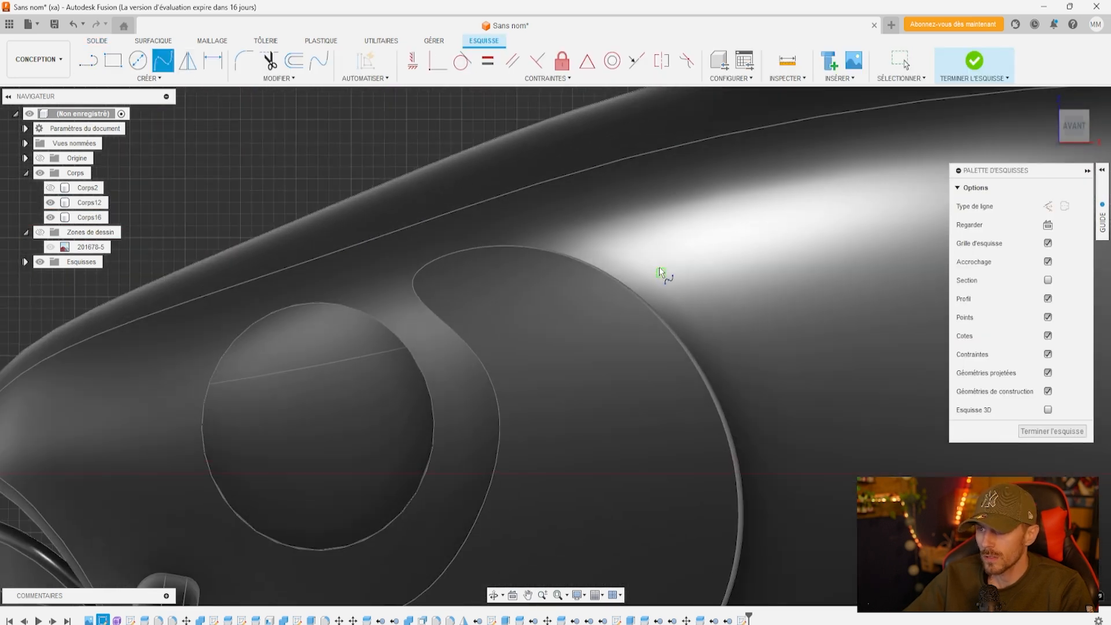
click(635, 256)
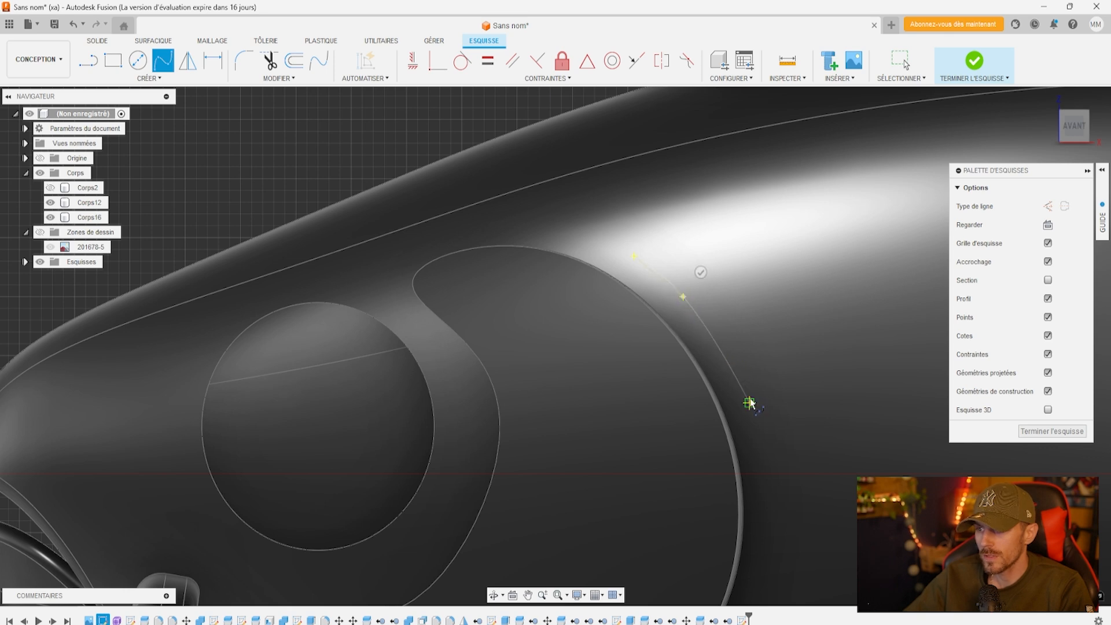
click(847, 237)
click(637, 256)
In the same sketch, draw a closed, elongated fit-point spline behind the gill plate, running from below the triangular outline to the plate's lower edge
middle_drag(829, 426, 771, 350)
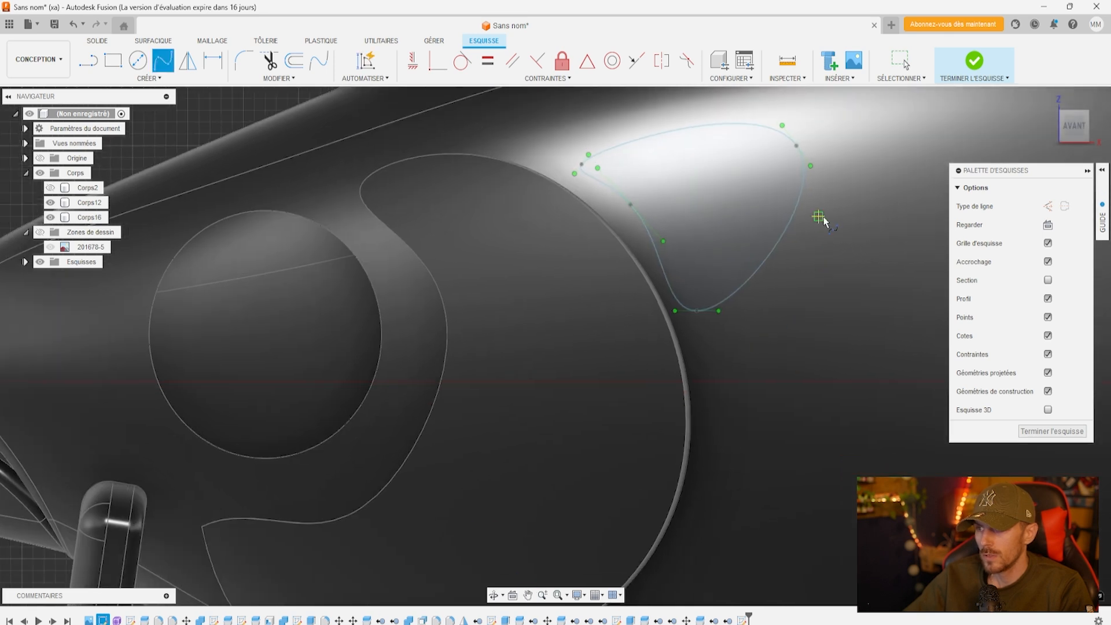
click(719, 334)
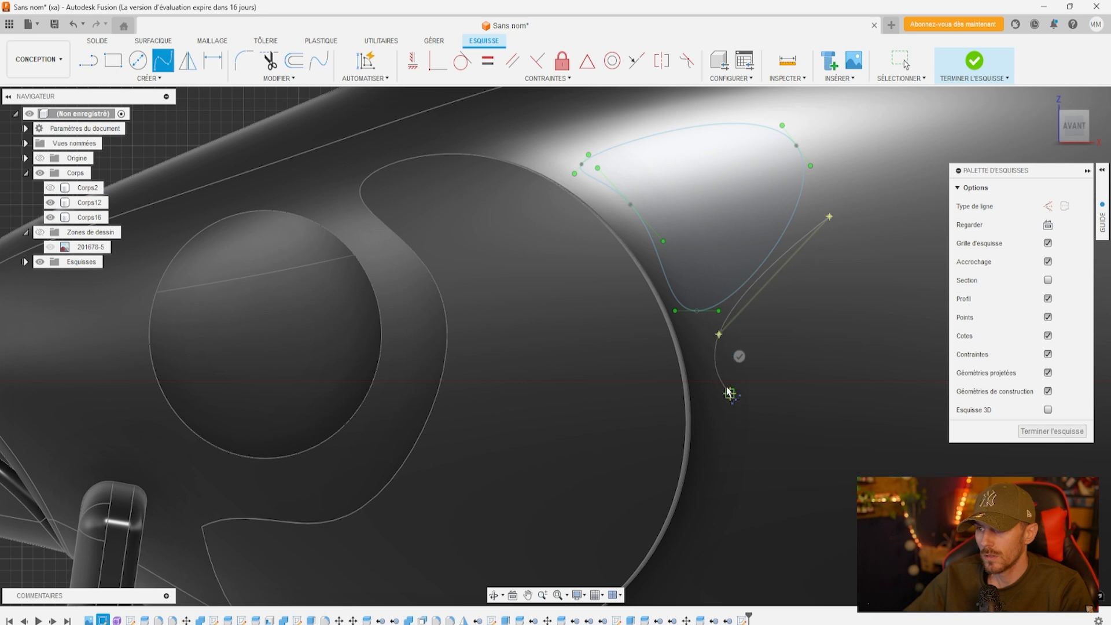
click(719, 346)
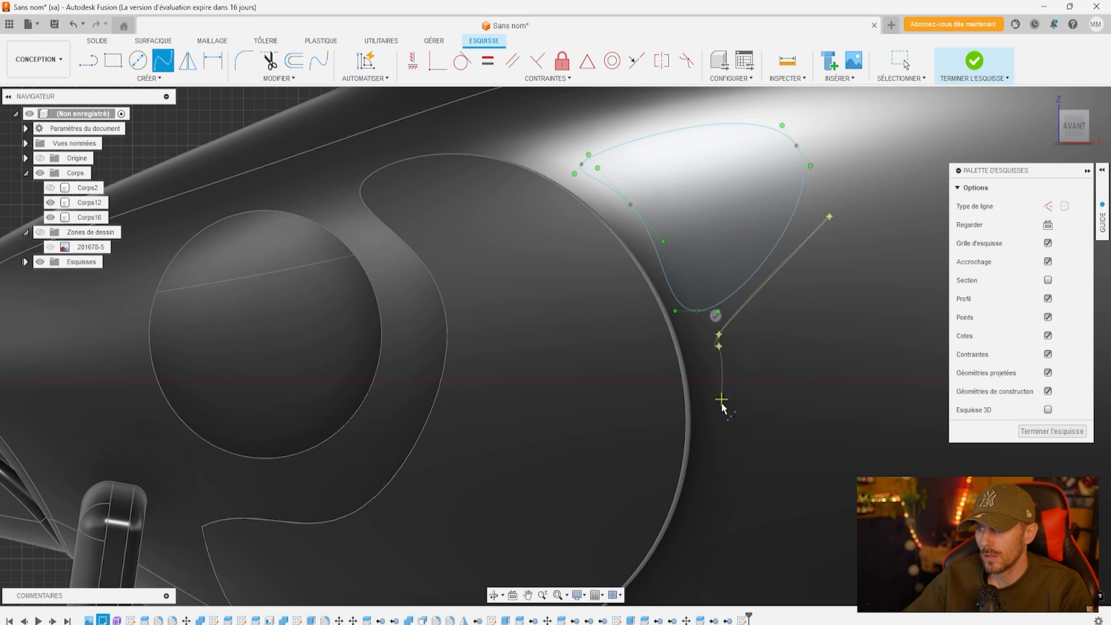
click(729, 405)
middle_drag(697, 583, 680, 416)
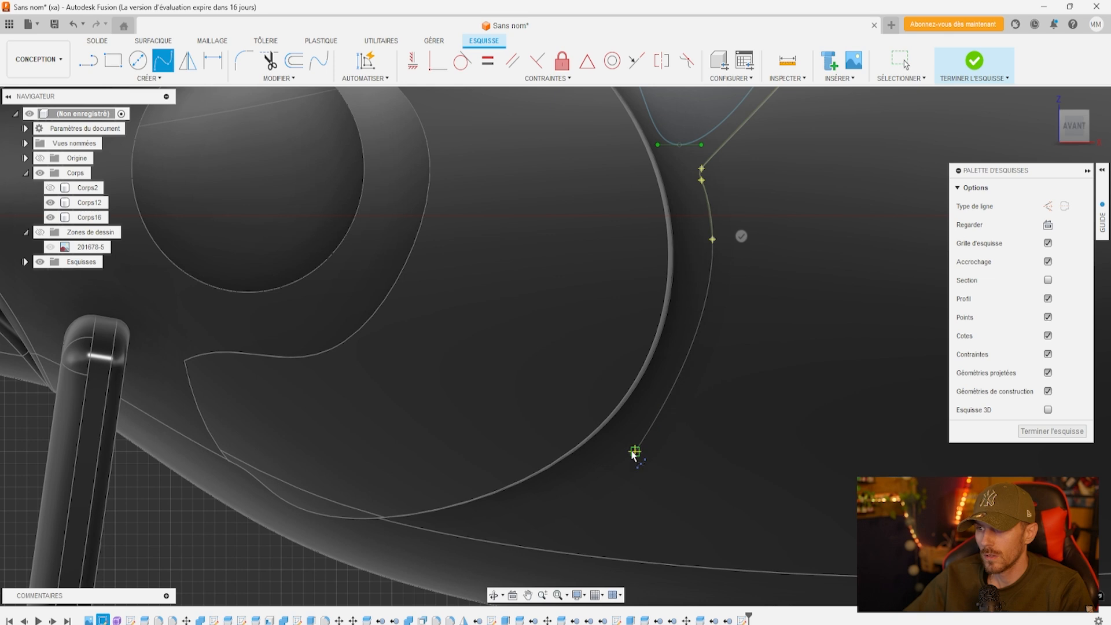
click(613, 471)
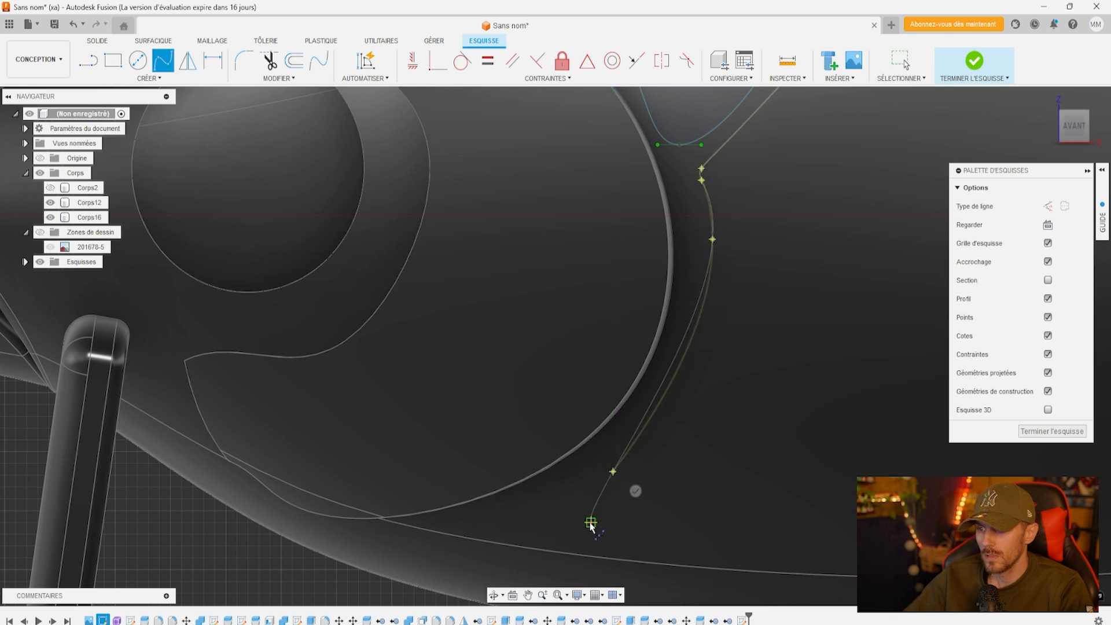
click(602, 511)
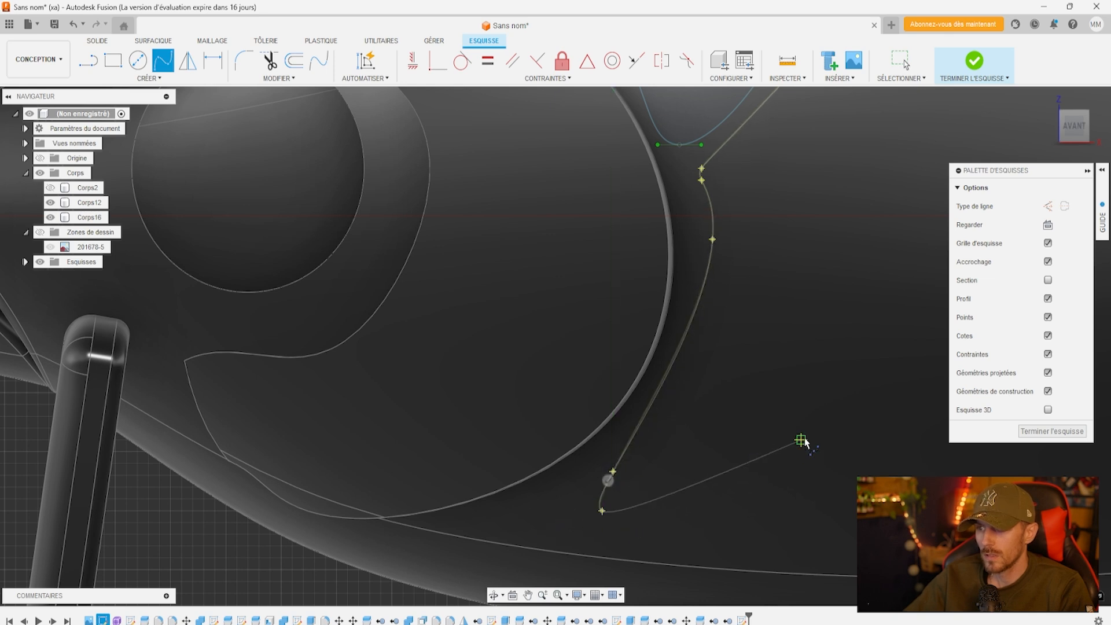
click(846, 416)
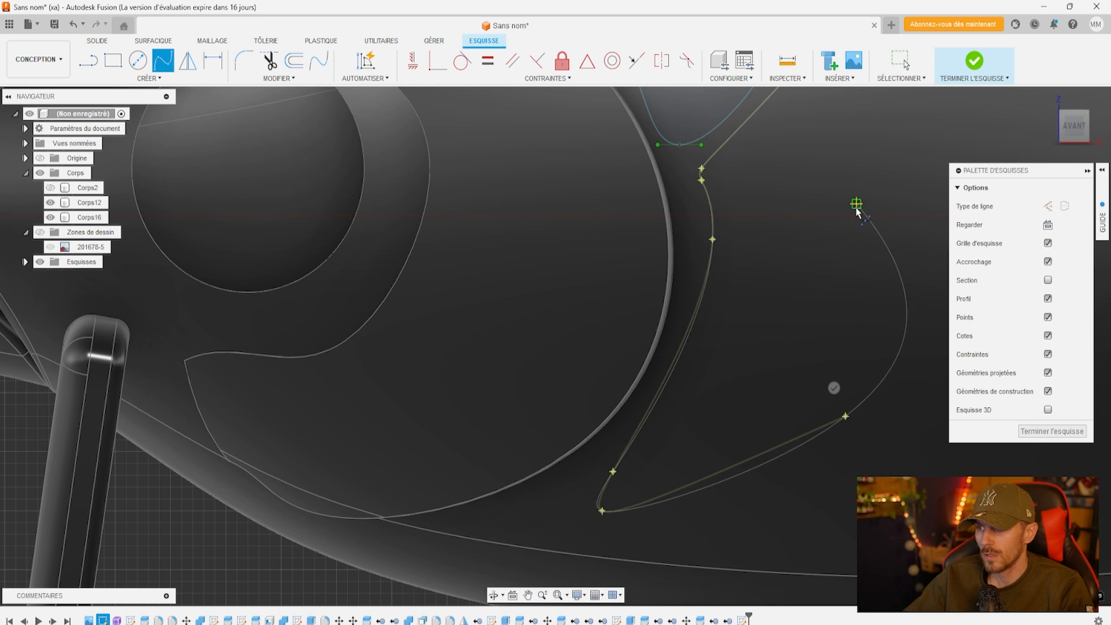
click(857, 204)
middle_drag(856, 145, 828, 311)
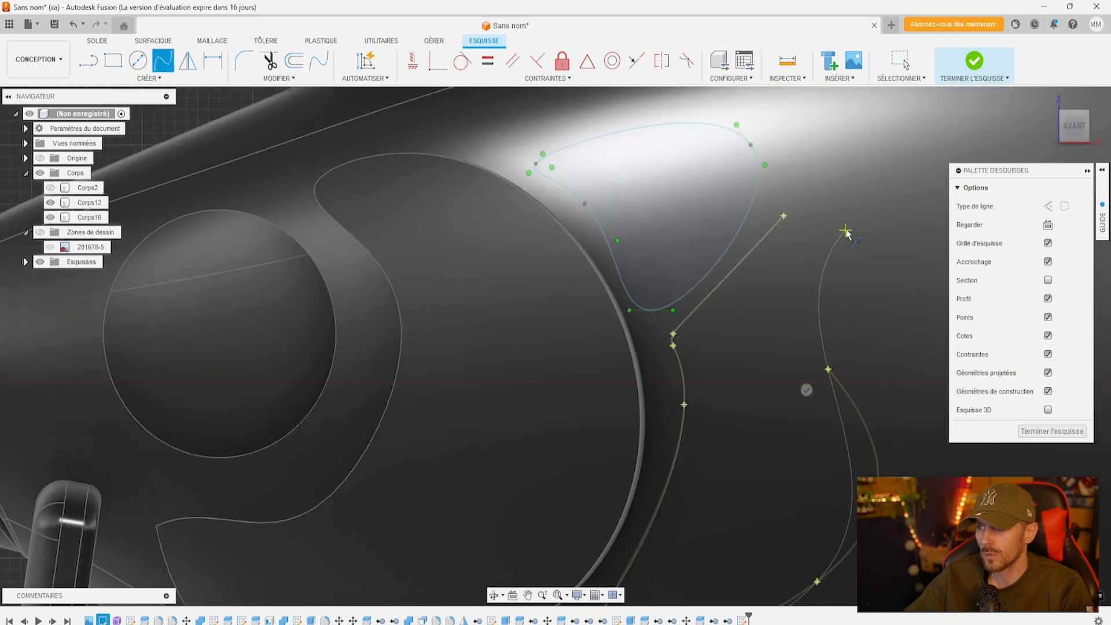
click(784, 217)
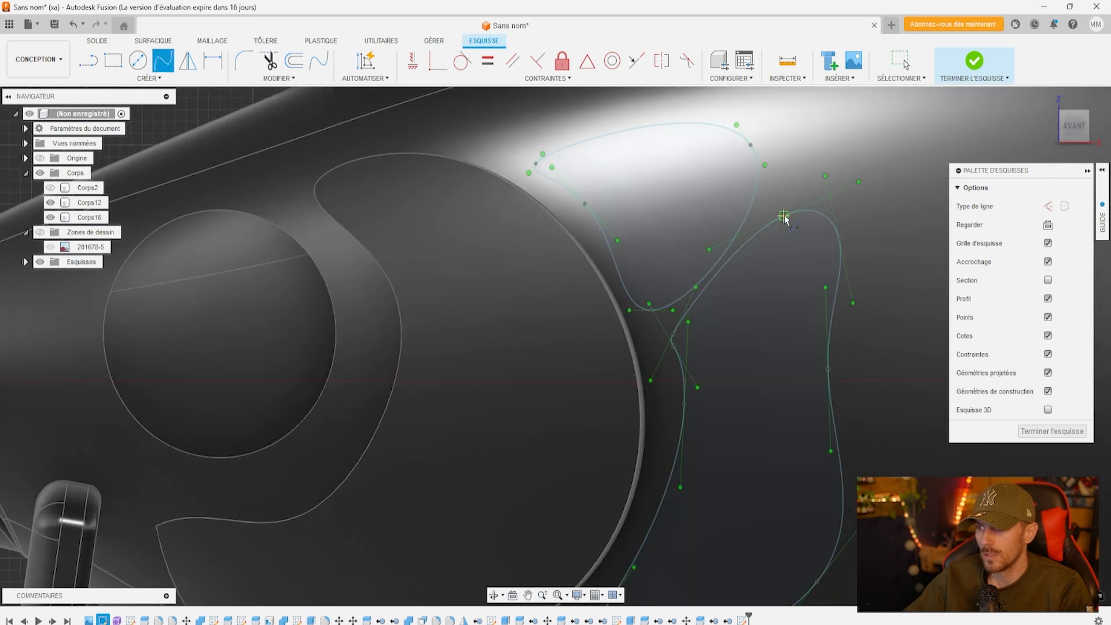
scroll(807, 405, down, 3)
scroll(807, 405, down, 1)
right_click(800, 428)
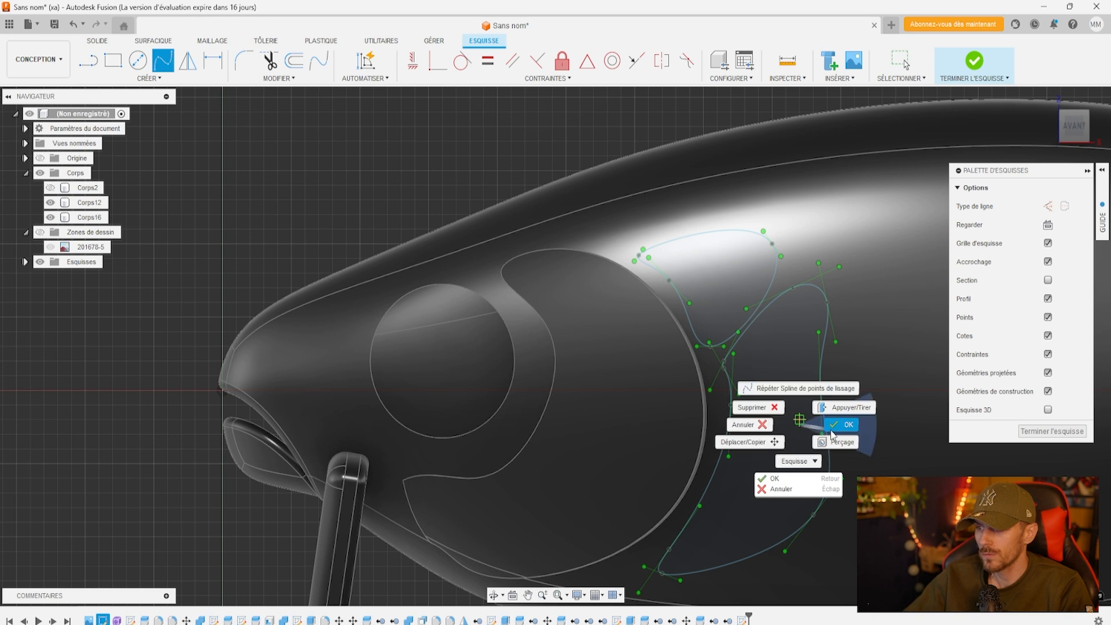
click(843, 426)
Reshape the elongated spline by raising its upper corner to a point, pulling its rear edge inward and extending its lower tip, and finish the sketch
click(797, 288)
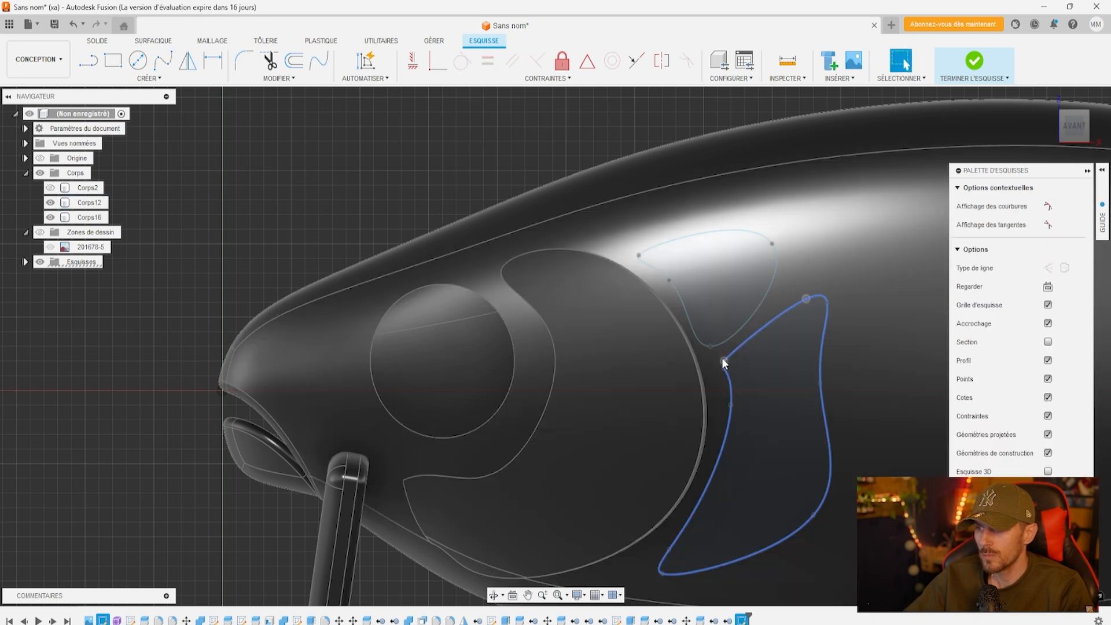
drag(828, 300, 830, 280)
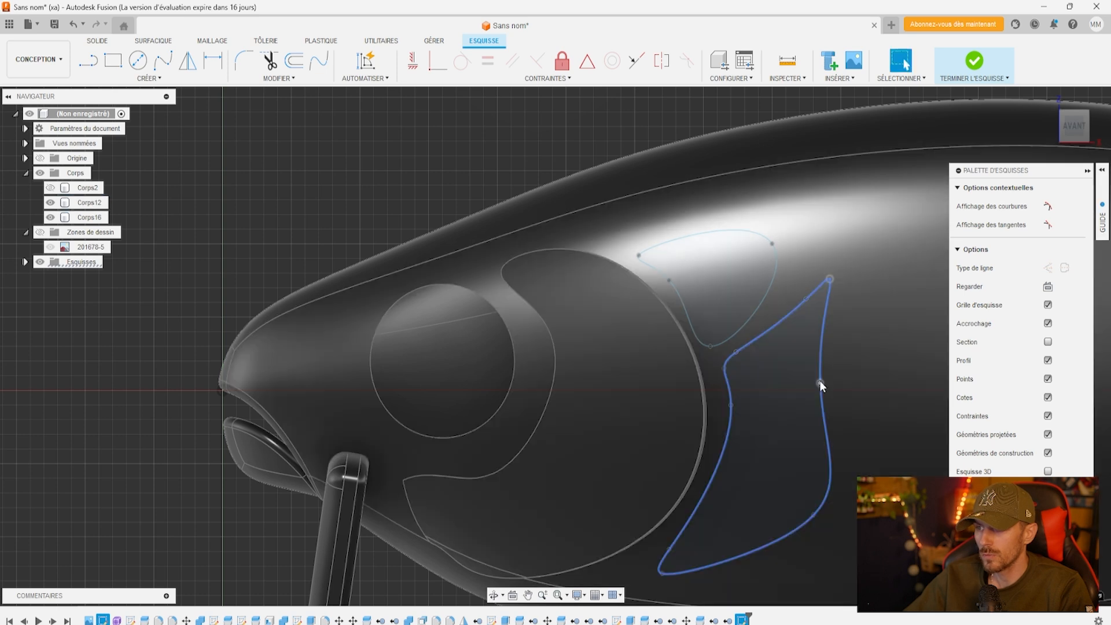
drag(807, 385, 799, 390)
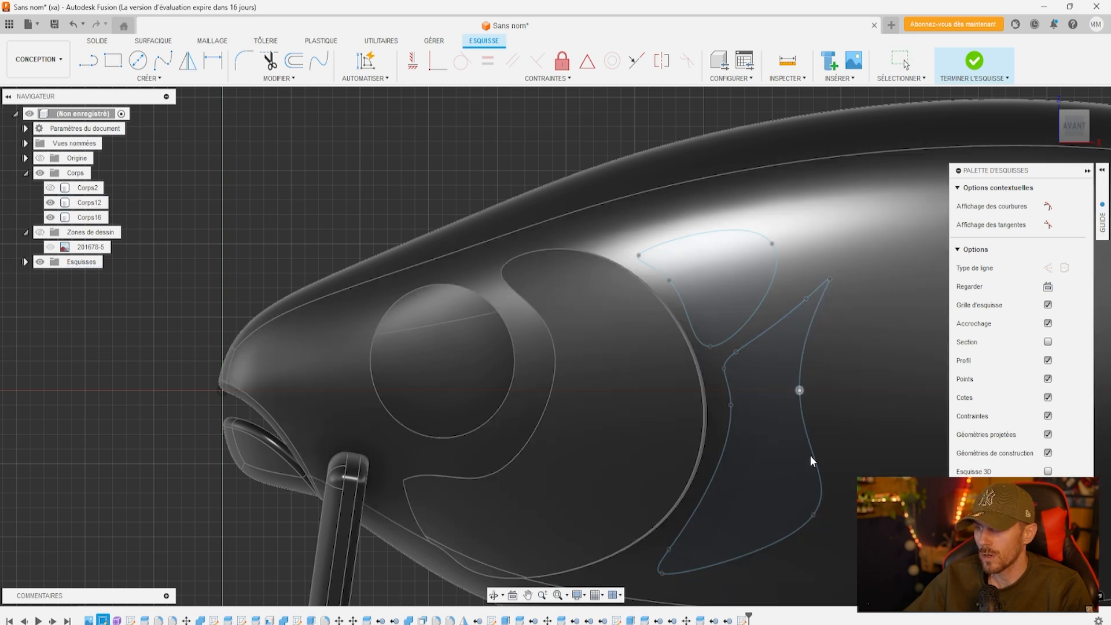
drag(814, 514, 787, 507)
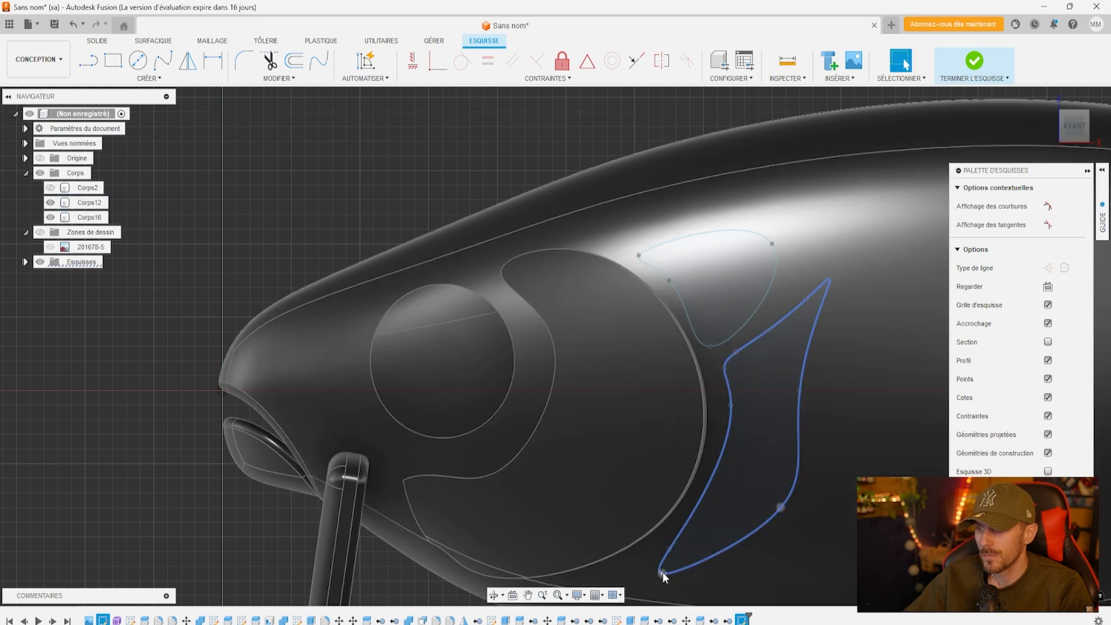
drag(662, 572, 644, 574)
drag(805, 298, 799, 294)
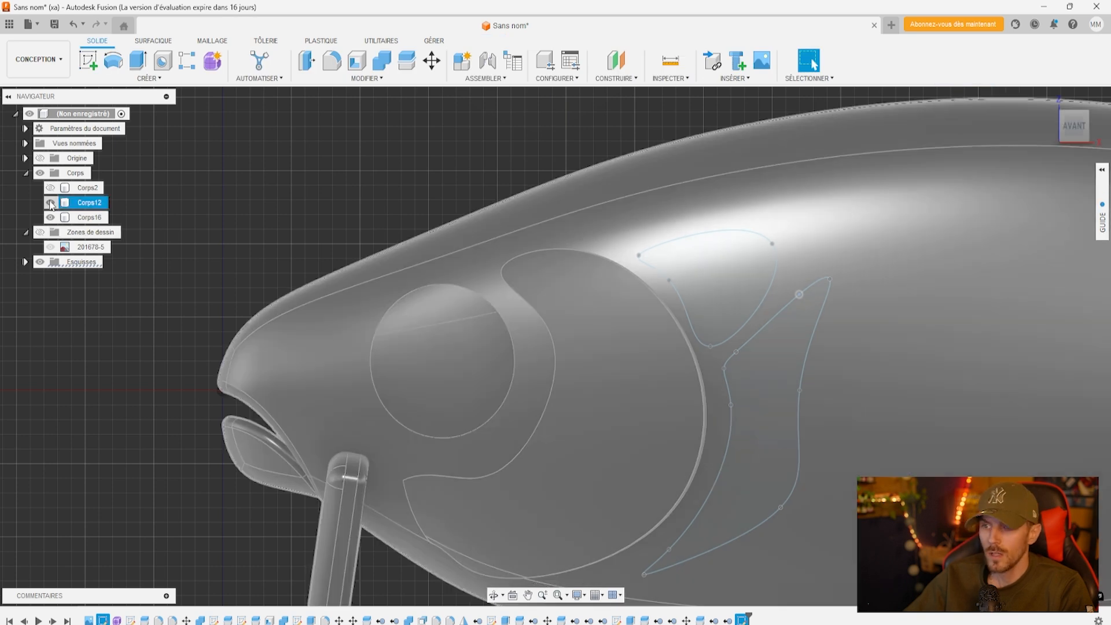
Extrude the triangular and elongated profiles together by -26.888 mm through the lure's side as new bodies
click(50, 203)
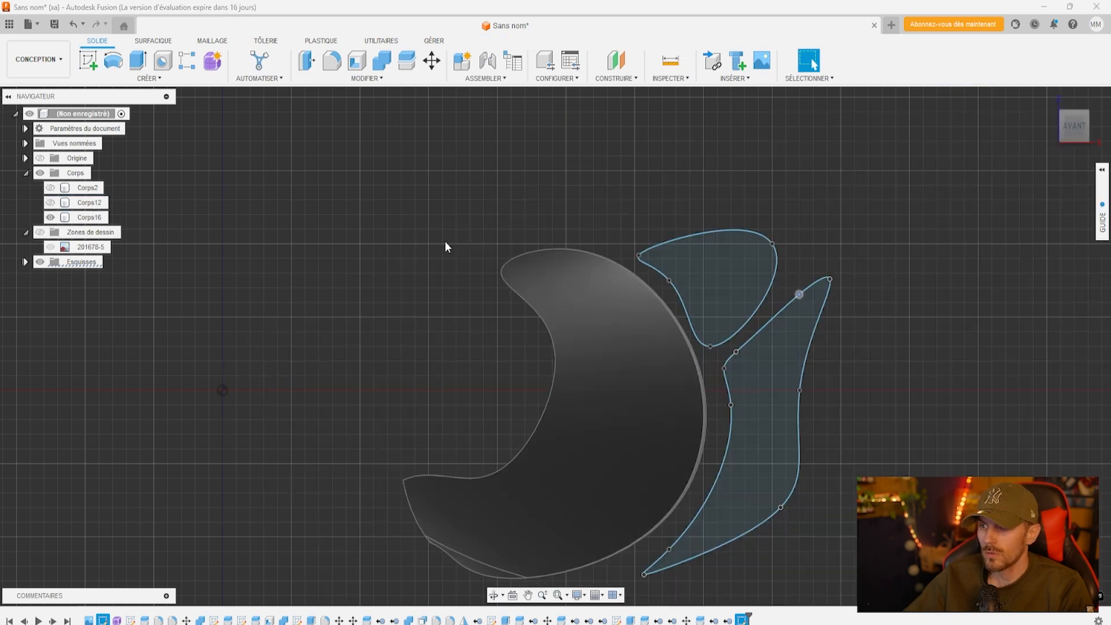
click(736, 284)
shift+click(781, 376)
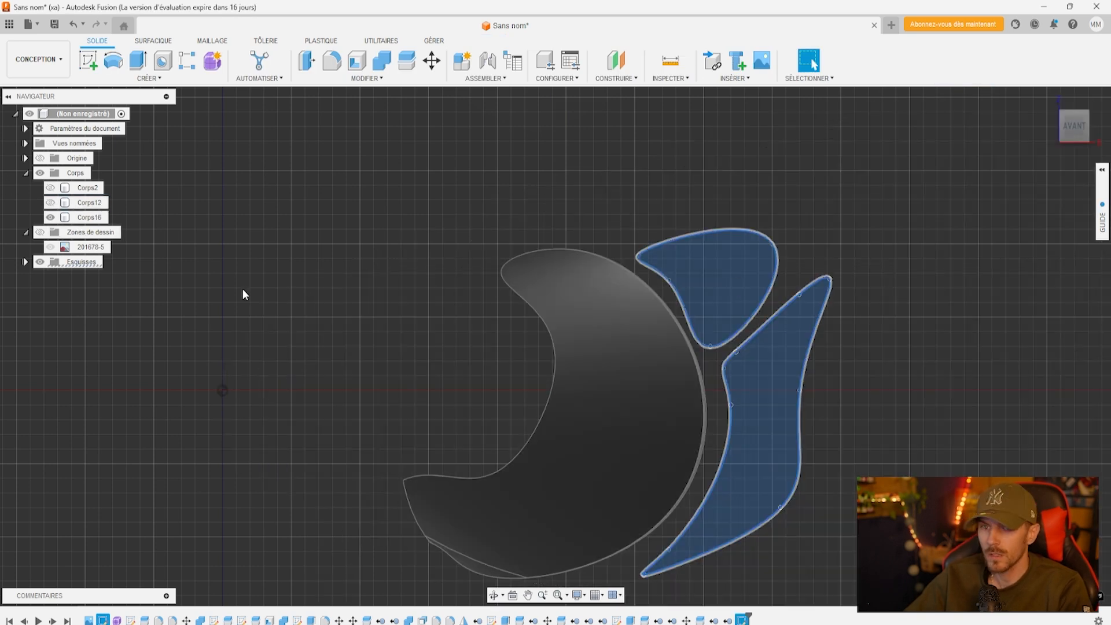
click(50, 202)
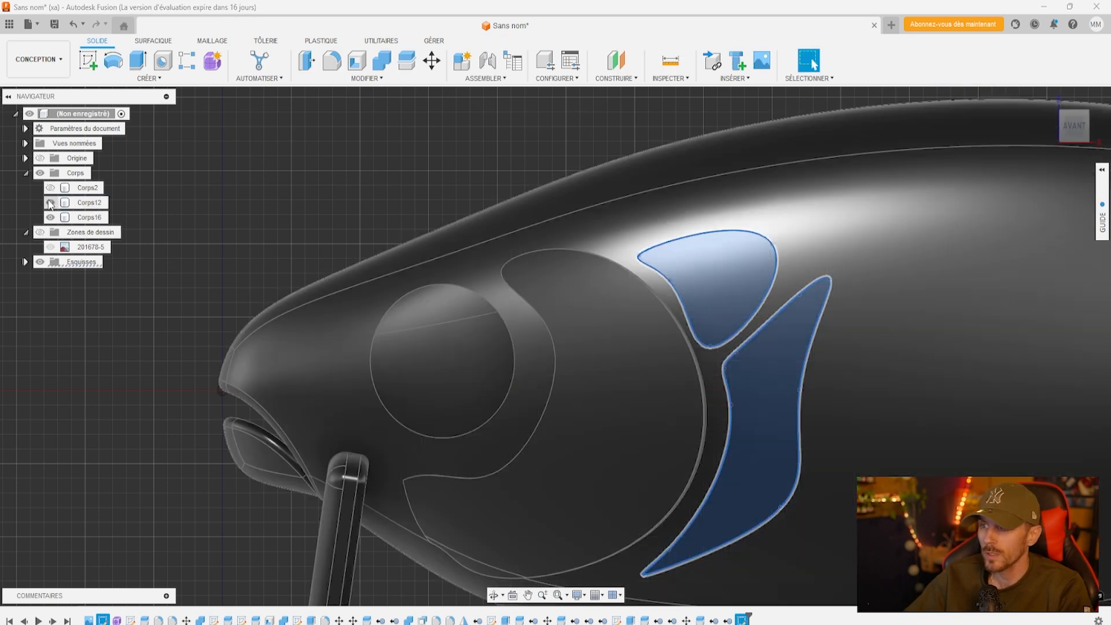
click(149, 78)
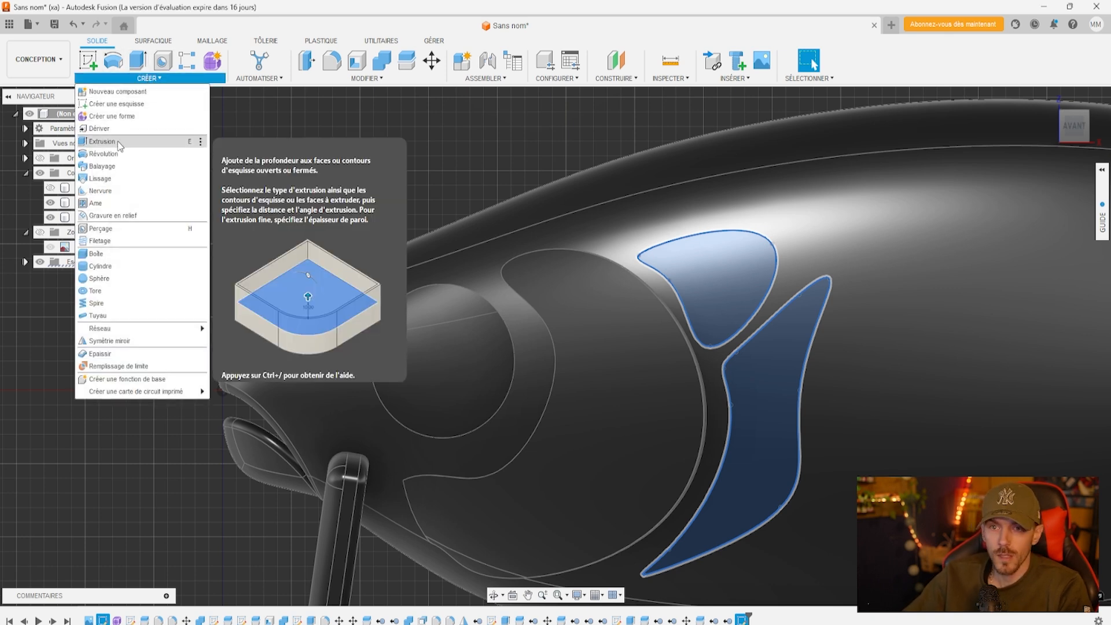
click(102, 141)
click(1072, 132)
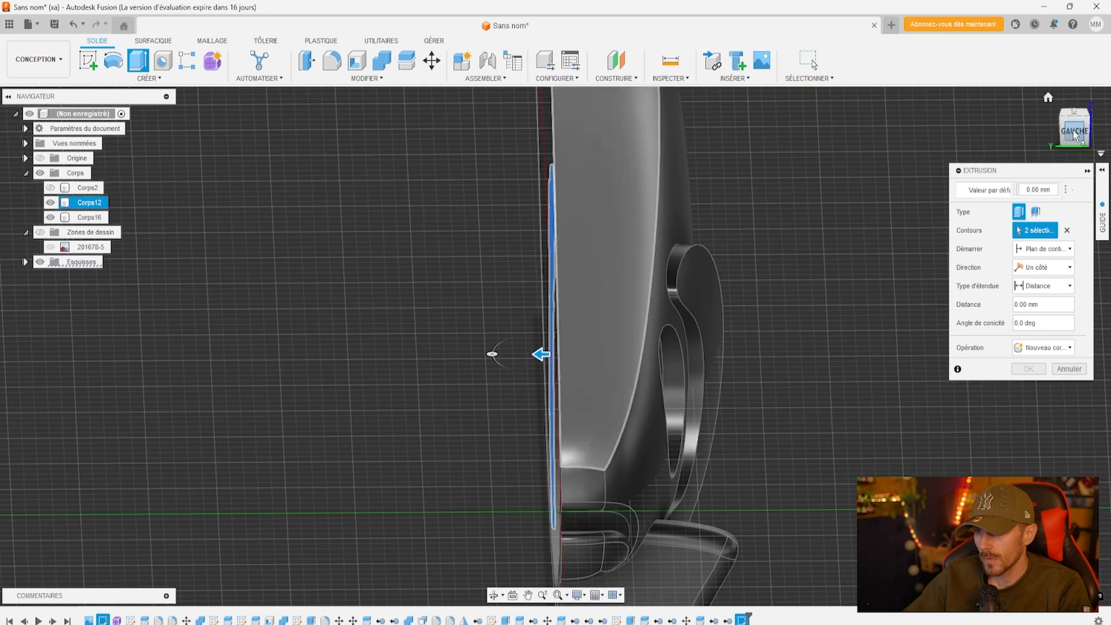
drag(541, 354, 931, 350)
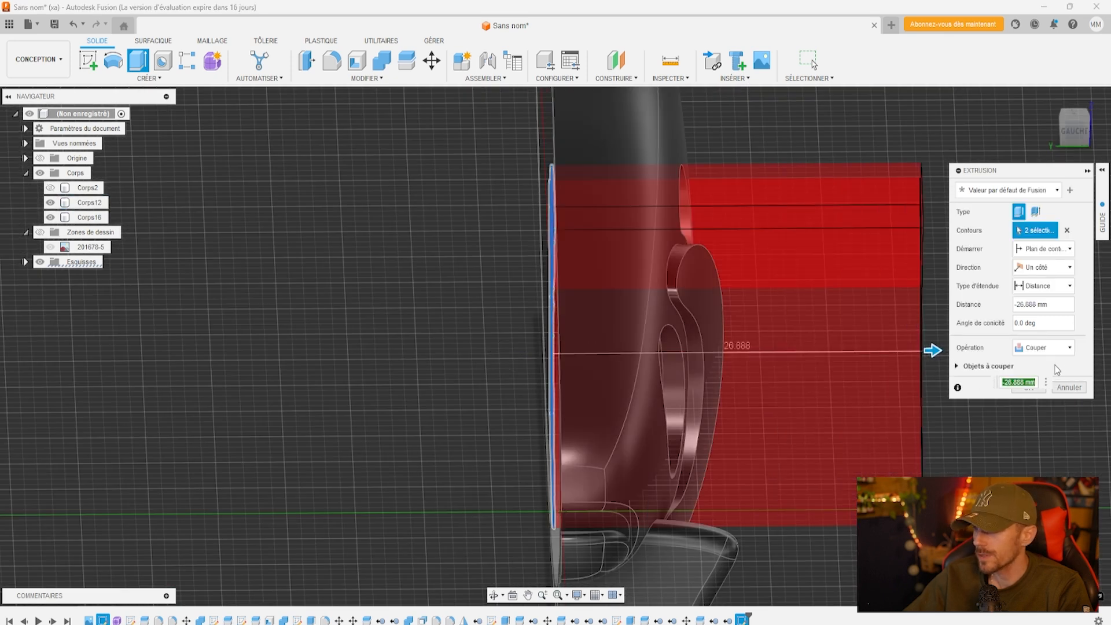
click(1044, 347)
click(1042, 397)
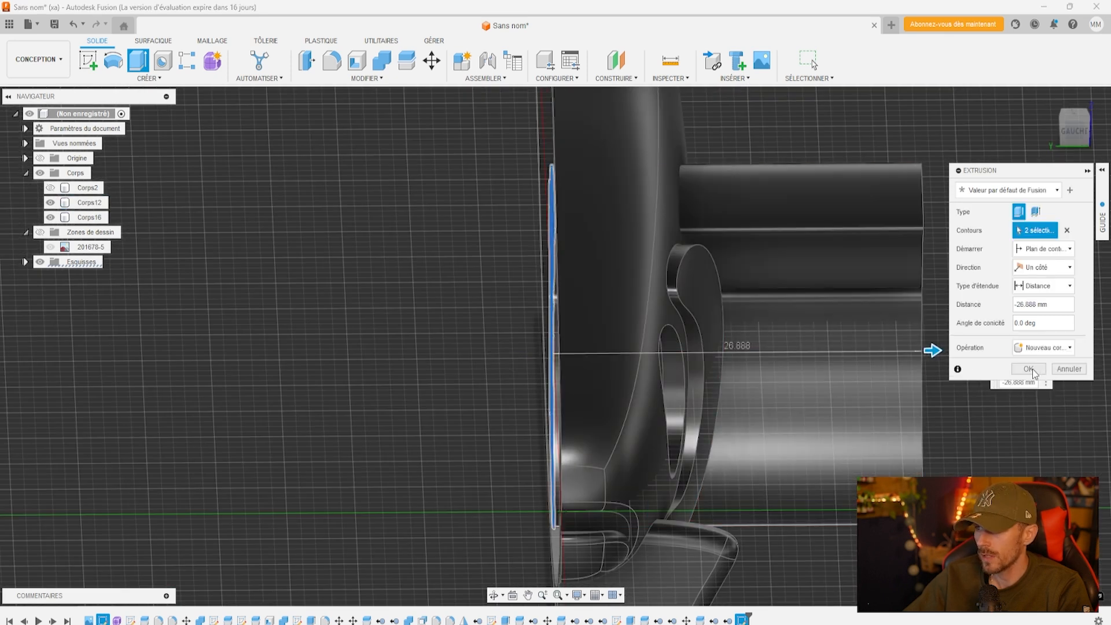
click(1030, 368)
Split the extruded bodies Corps18 and Corps19 using the lure body Corps12 as the splitting tool
click(1069, 135)
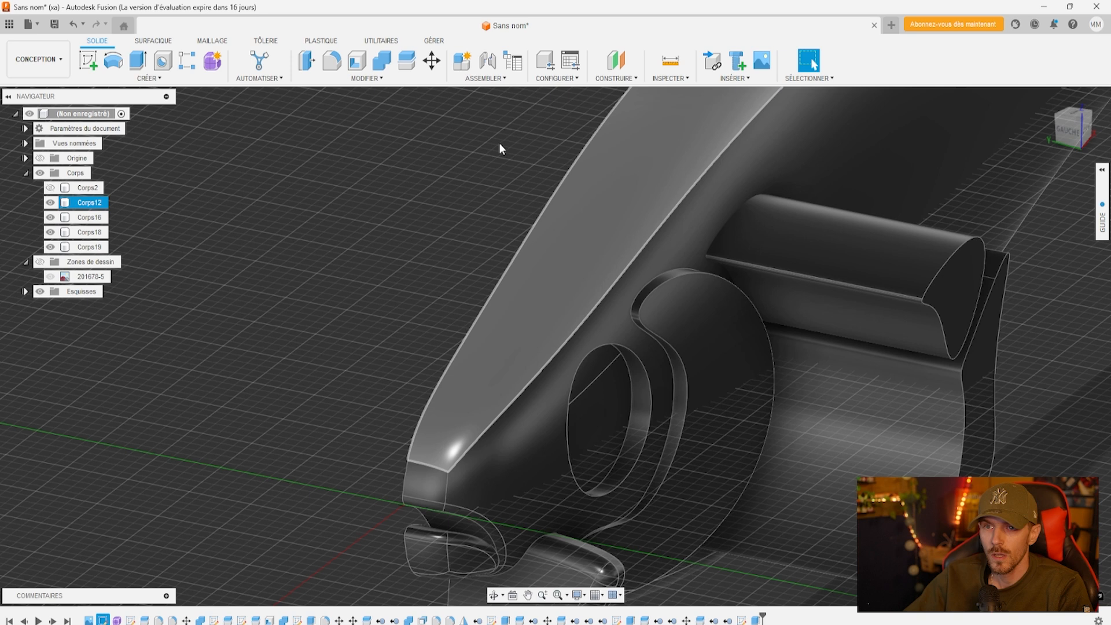
click(367, 78)
click(336, 216)
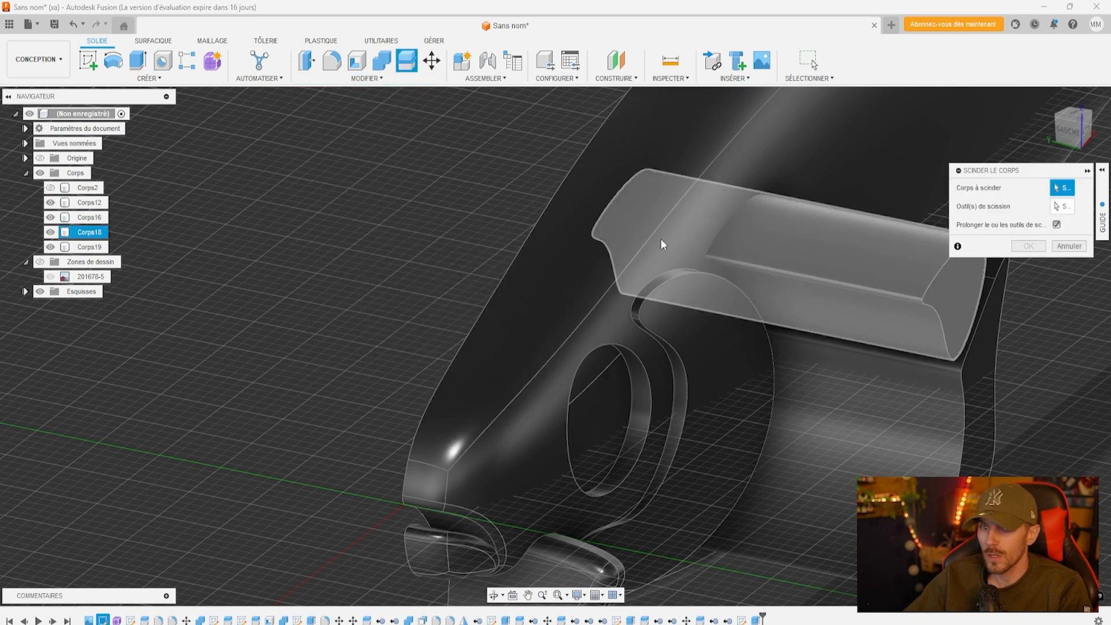
click(90, 234)
click(91, 249)
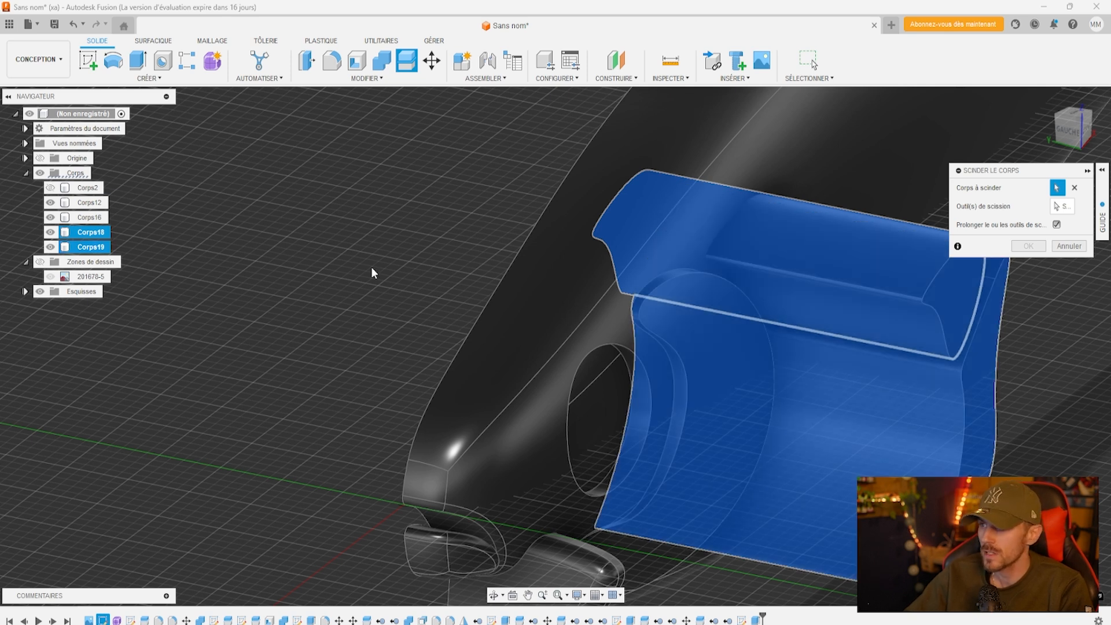
click(1065, 207)
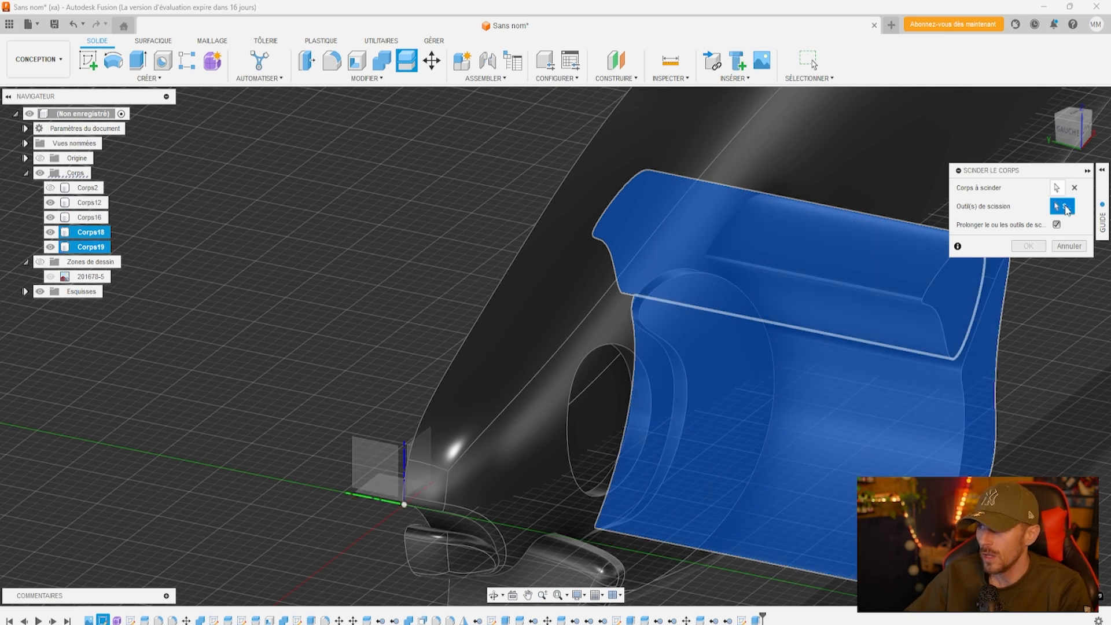
click(748, 120)
click(96, 203)
click(1029, 246)
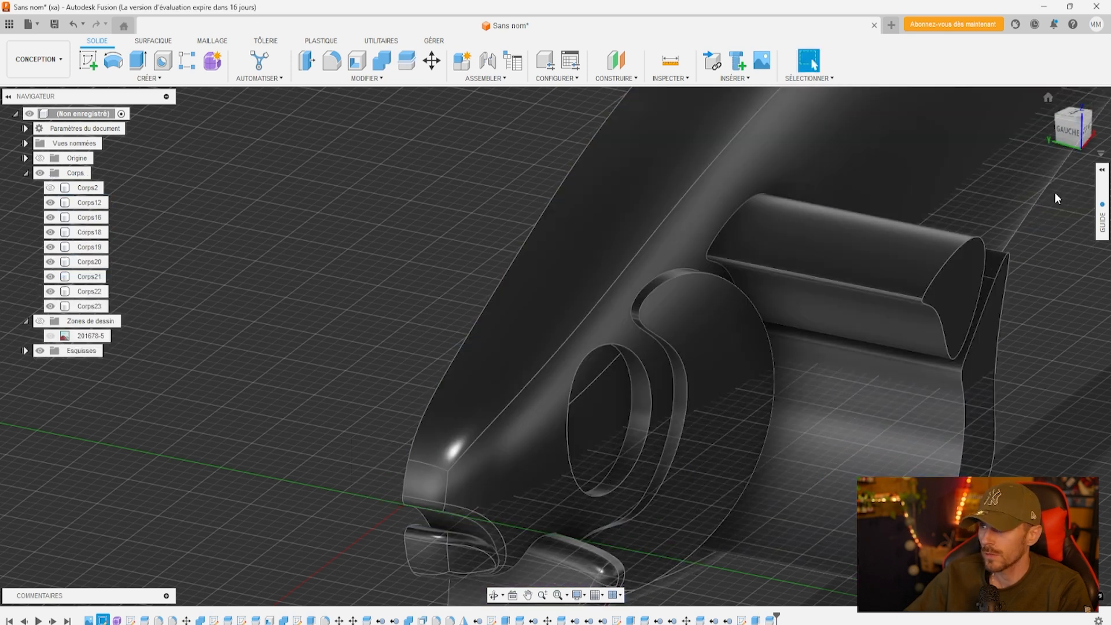
Remove the split-off pieces Corps22, Corps21, Corps20 and Corps23, keeping only Corps18 and Corps19 behind the gill plate
click(1072, 133)
scroll(636, 385, up, 2)
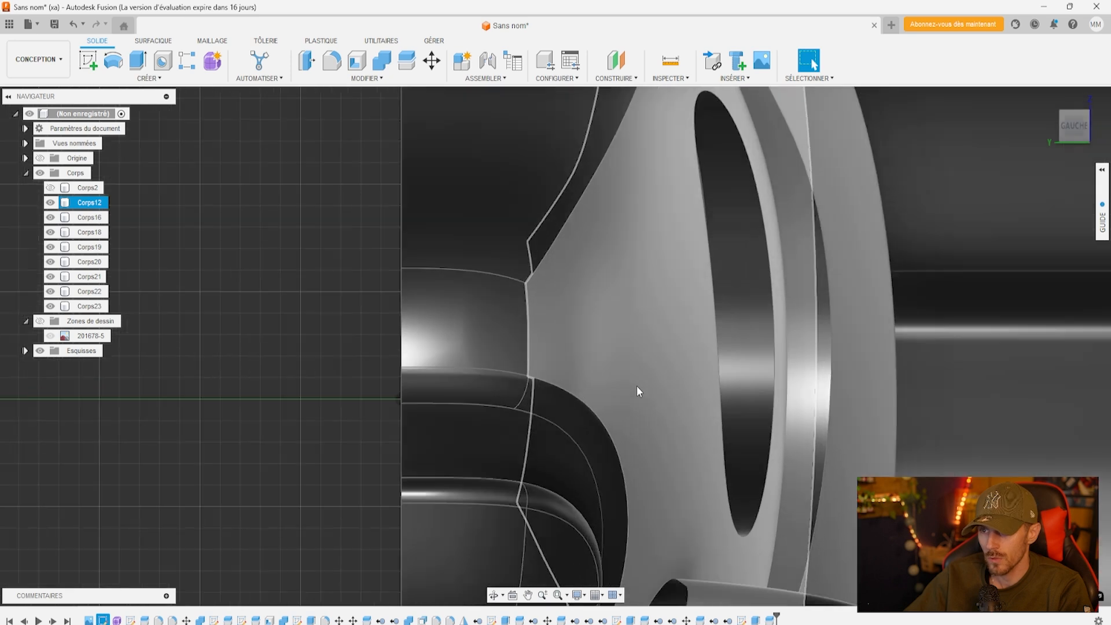
scroll(639, 386, down, 6)
drag(1076, 119, 1050, 152)
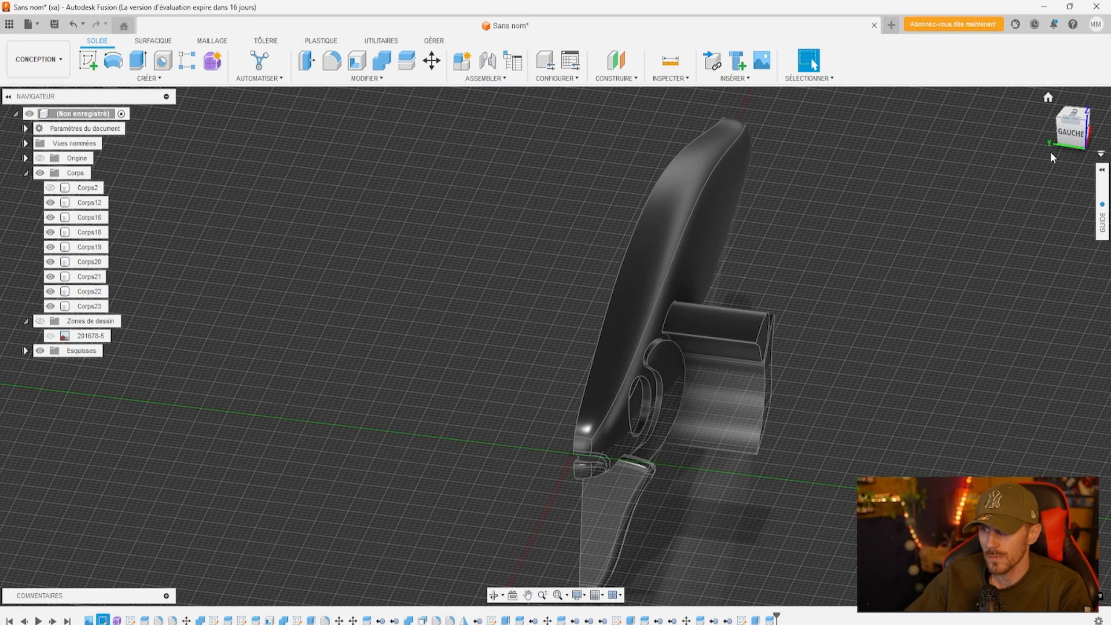
right_click(89, 293)
click(116, 474)
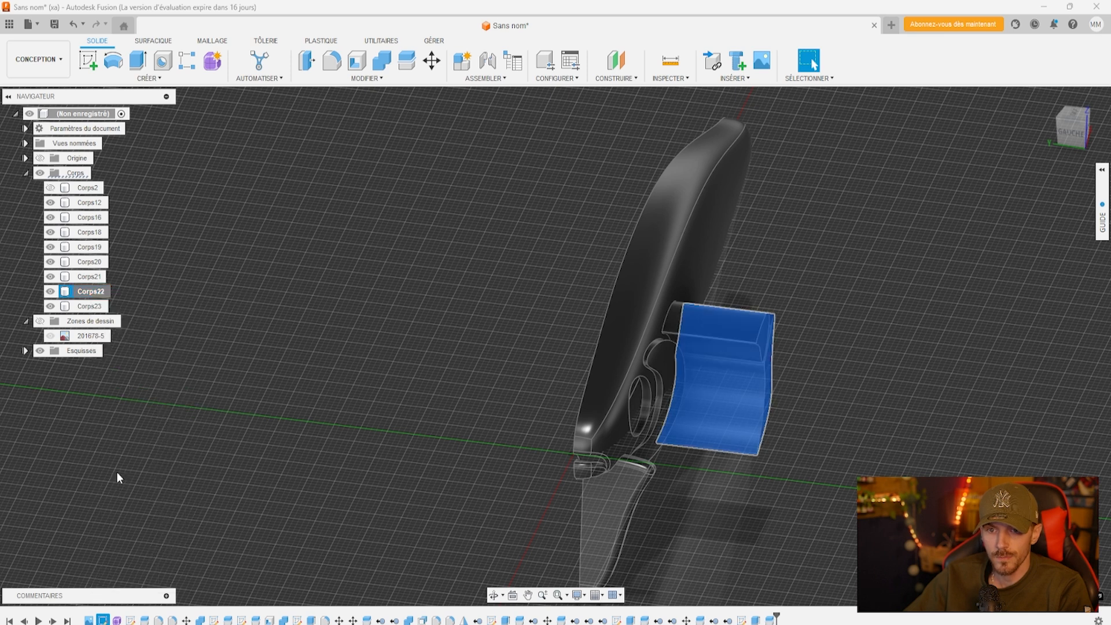
right_click(93, 277)
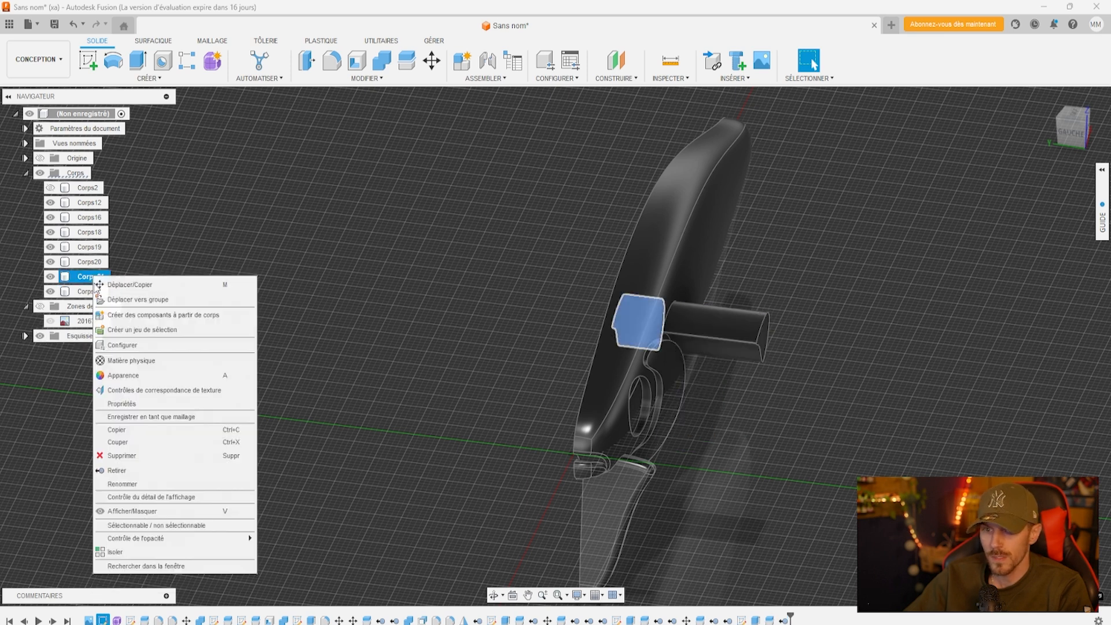
click(115, 456)
click(87, 264)
right_click(86, 264)
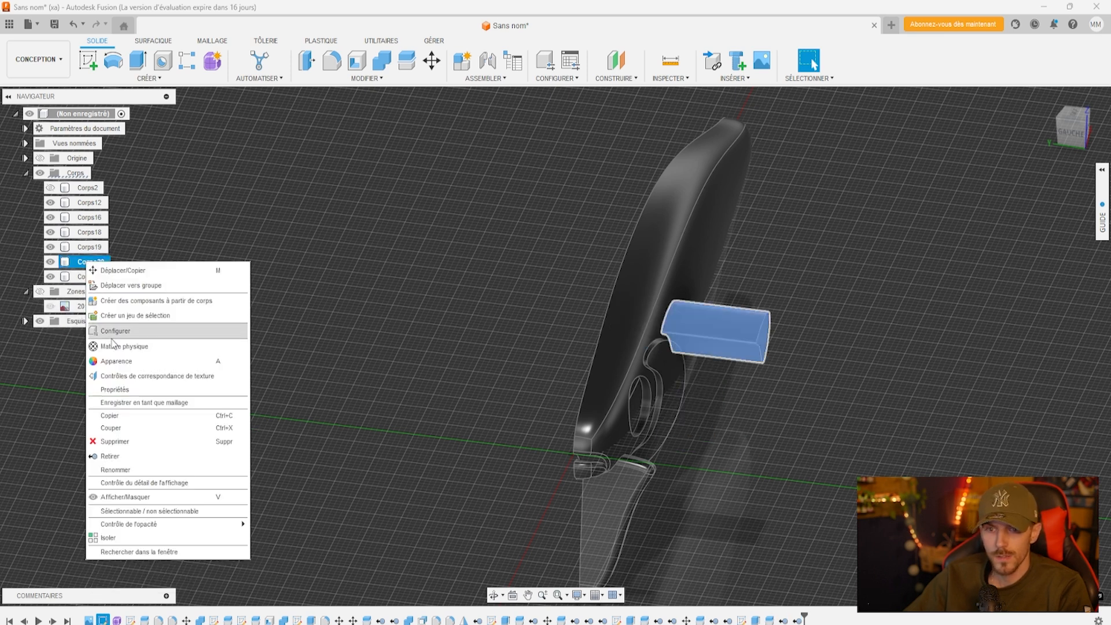
click(126, 457)
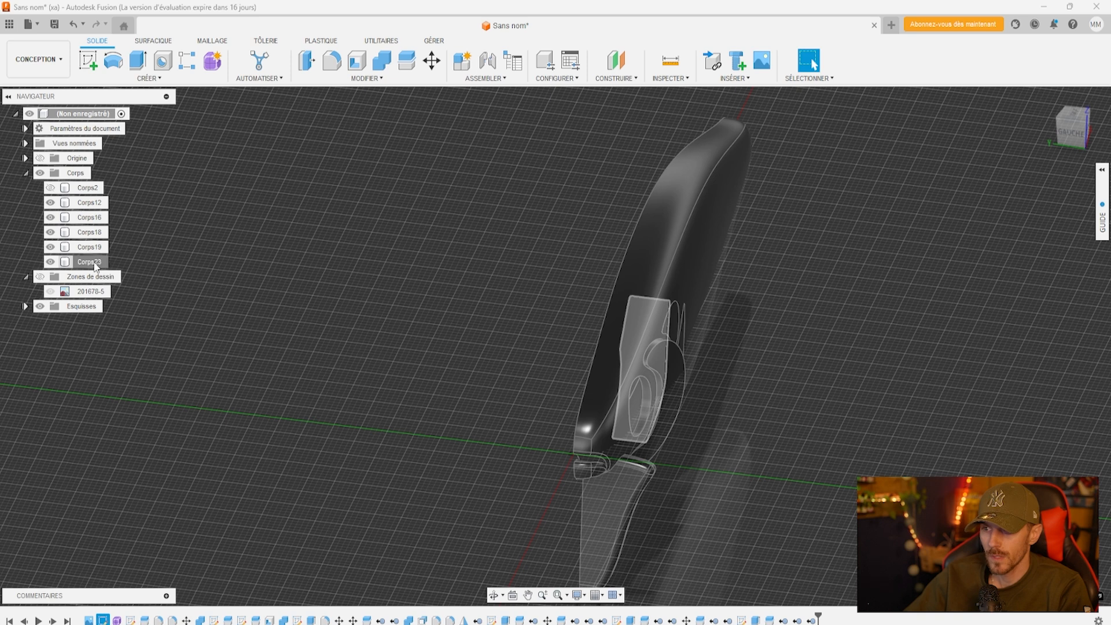
right_click(91, 263)
click(137, 458)
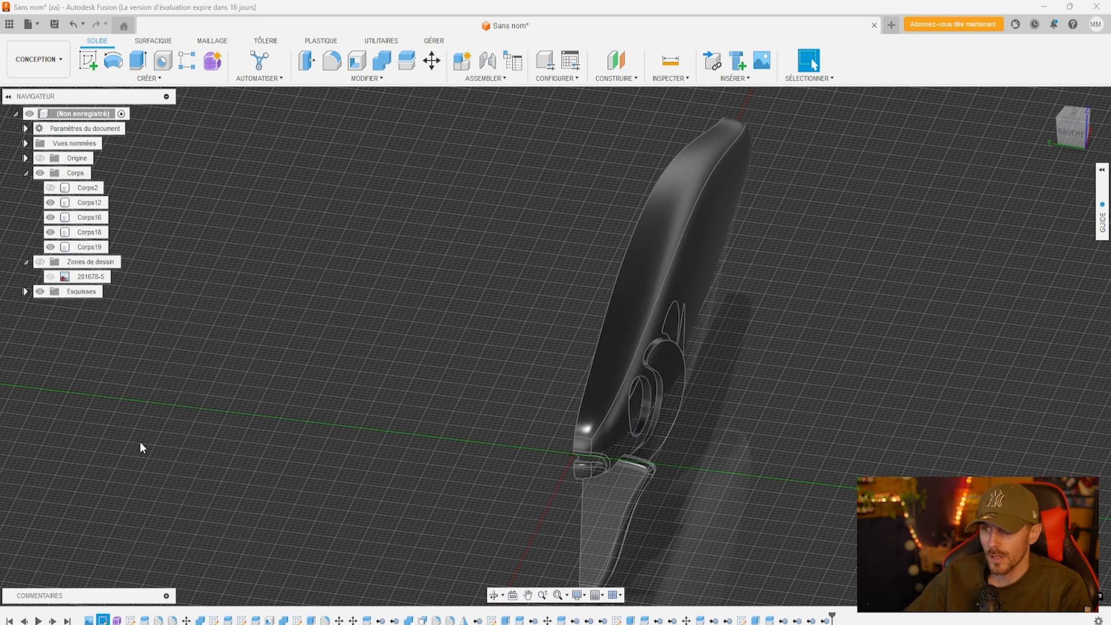
Move the gill plate bodies Corps18 and Corps19 outward together by -1.338 mm along Y
click(93, 239)
ctrl+click(91, 247)
right_click(91, 246)
click(133, 253)
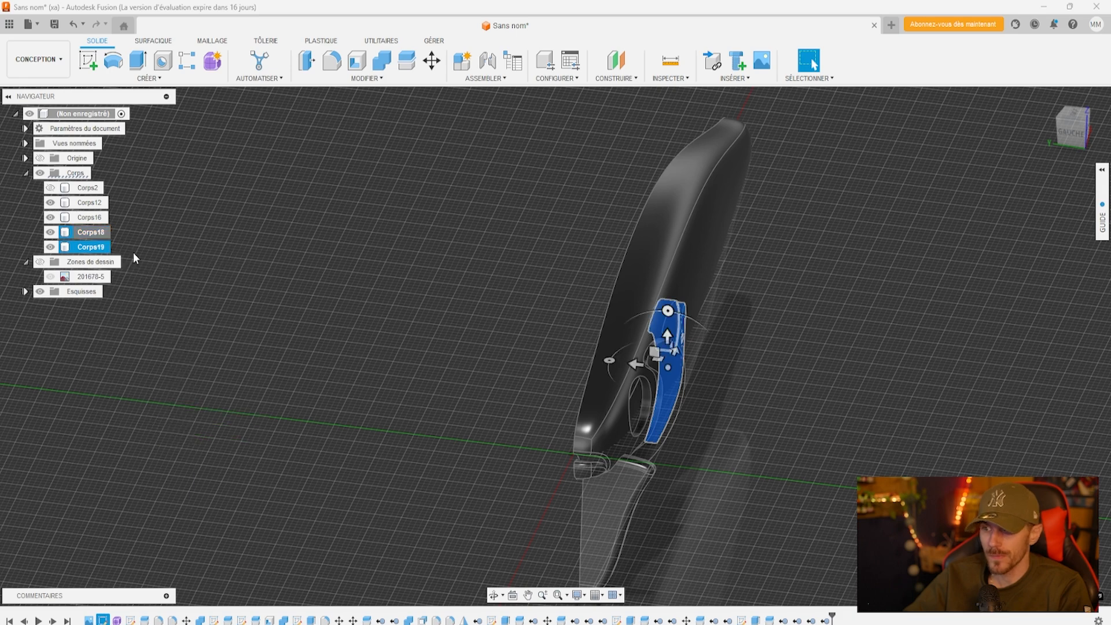
drag(635, 364, 640, 365)
drag(1072, 136, 887, 284)
scroll(507, 390, down, 3)
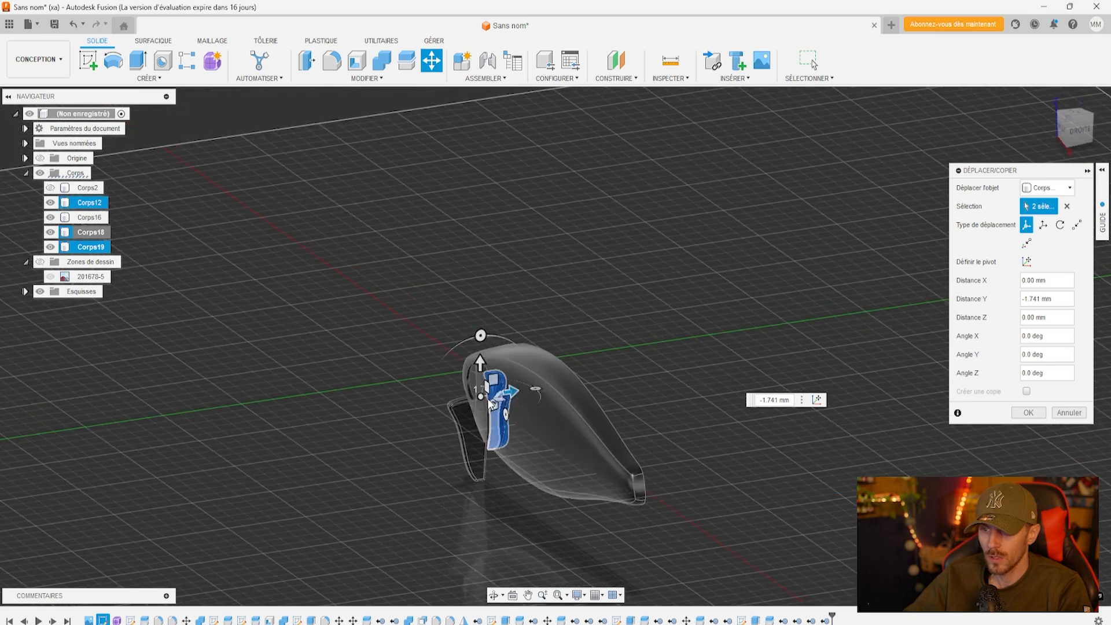
scroll(499, 388, up, 6)
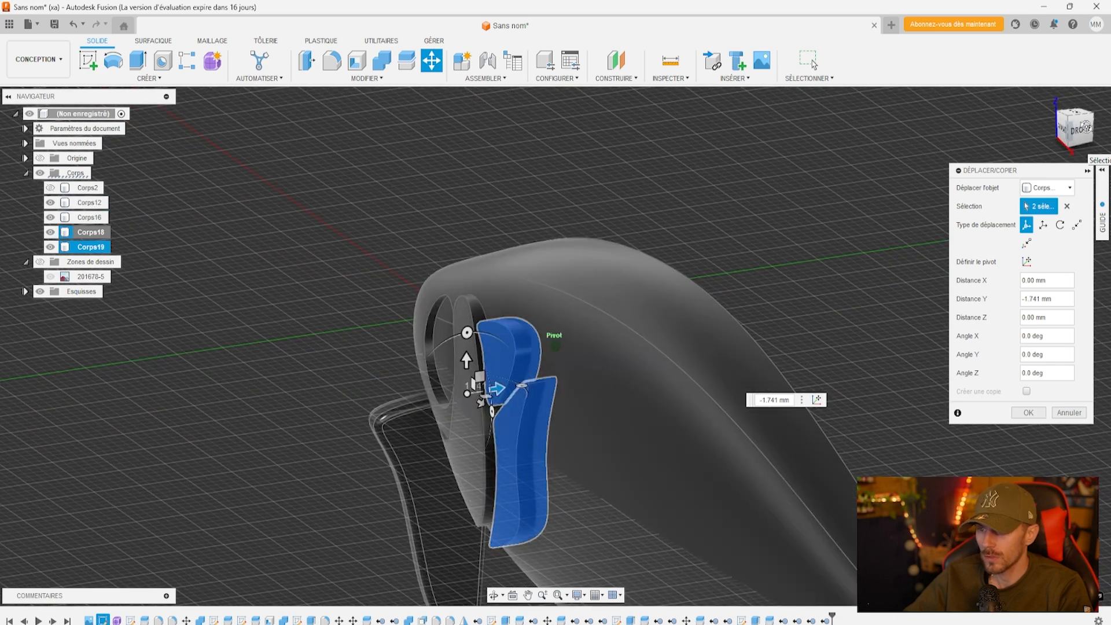
click(1086, 127)
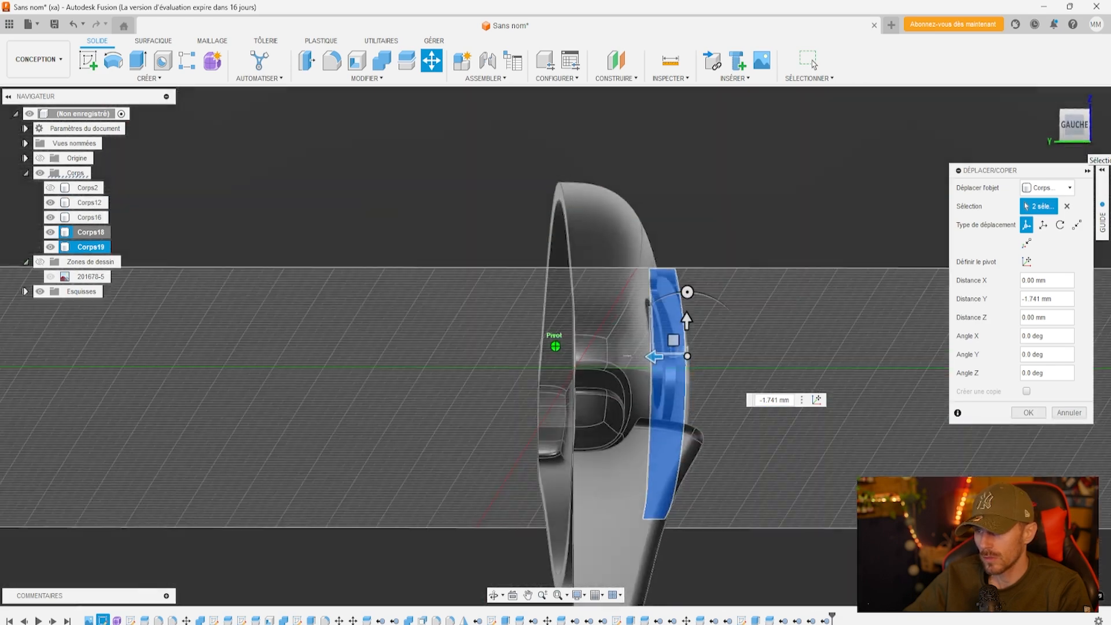
drag(653, 357, 654, 358)
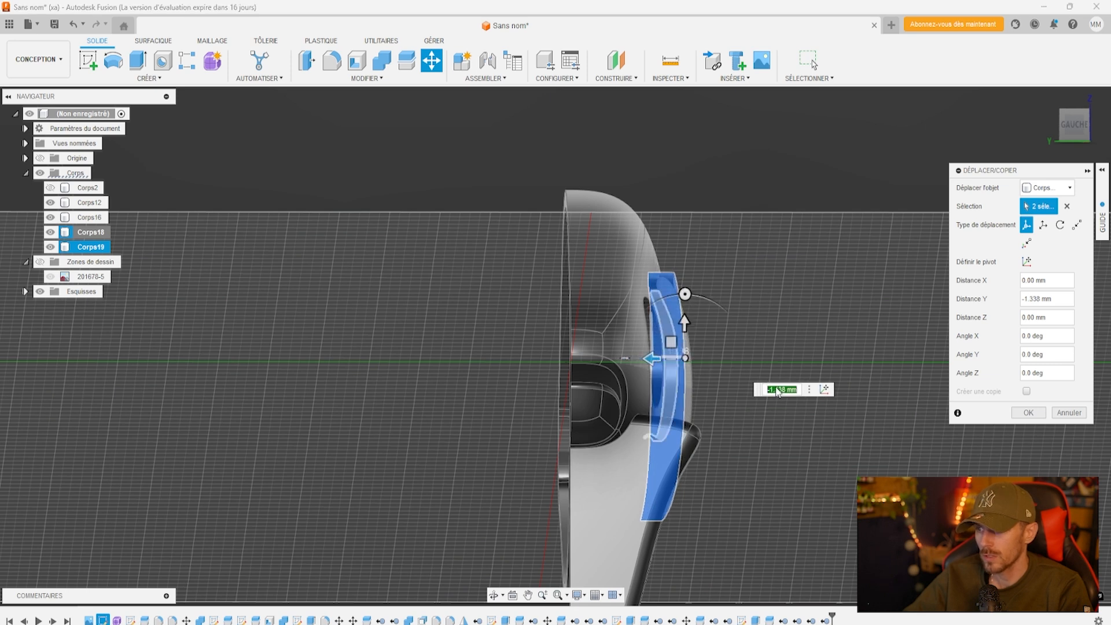
click(1029, 412)
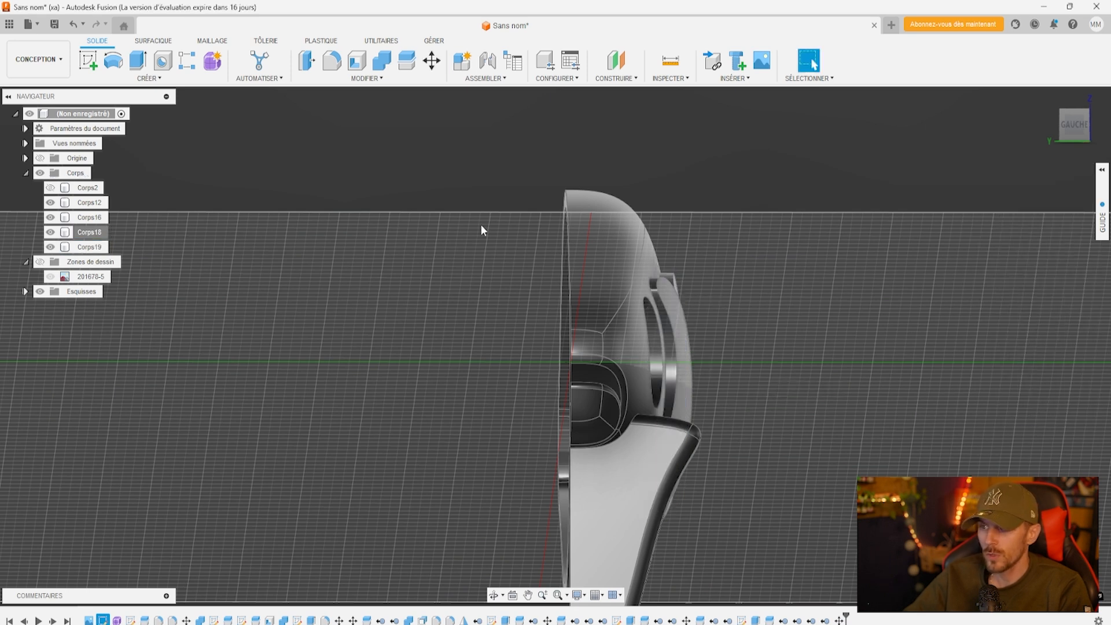
Split Corps18 and Corps19 using the lure body Corps12 as the splitting tool, with tool extension turned off
click(407, 60)
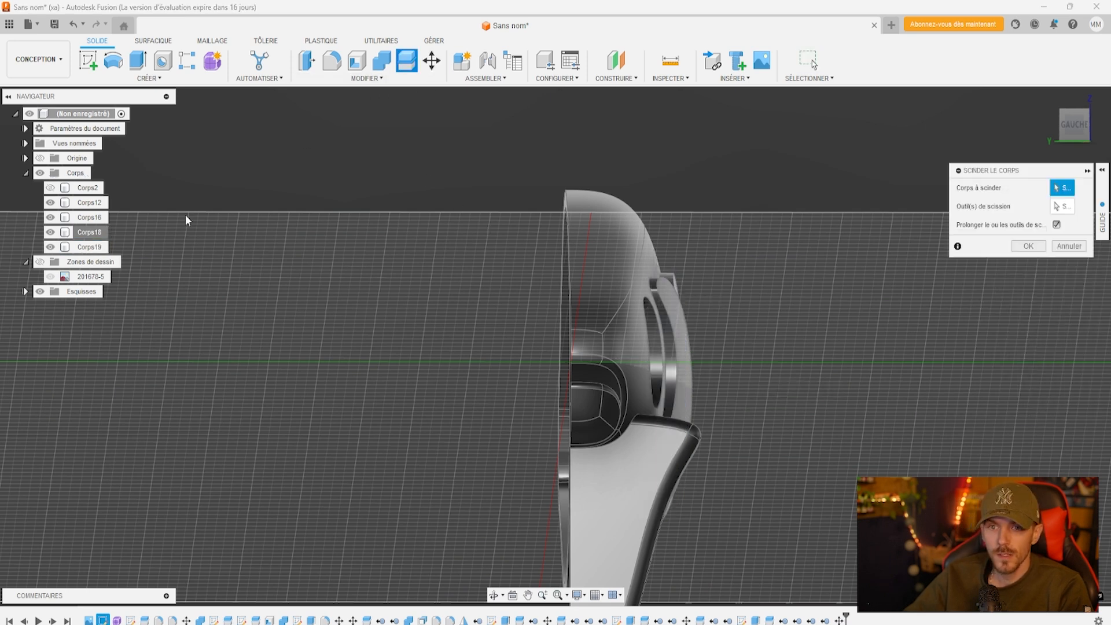
click(94, 249)
click(89, 231)
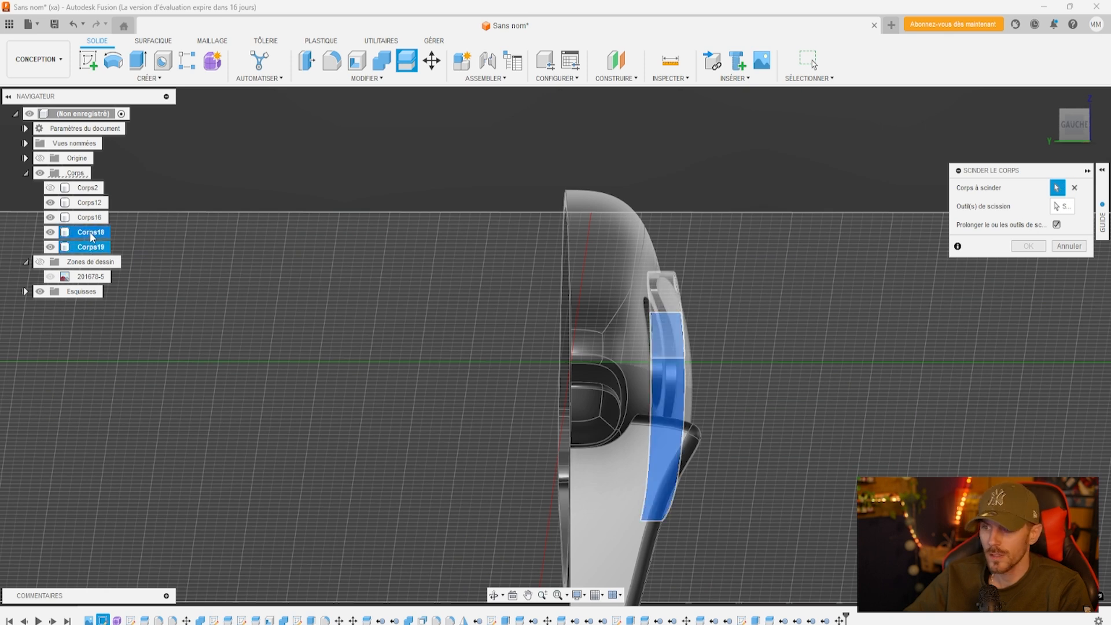
click(1064, 207)
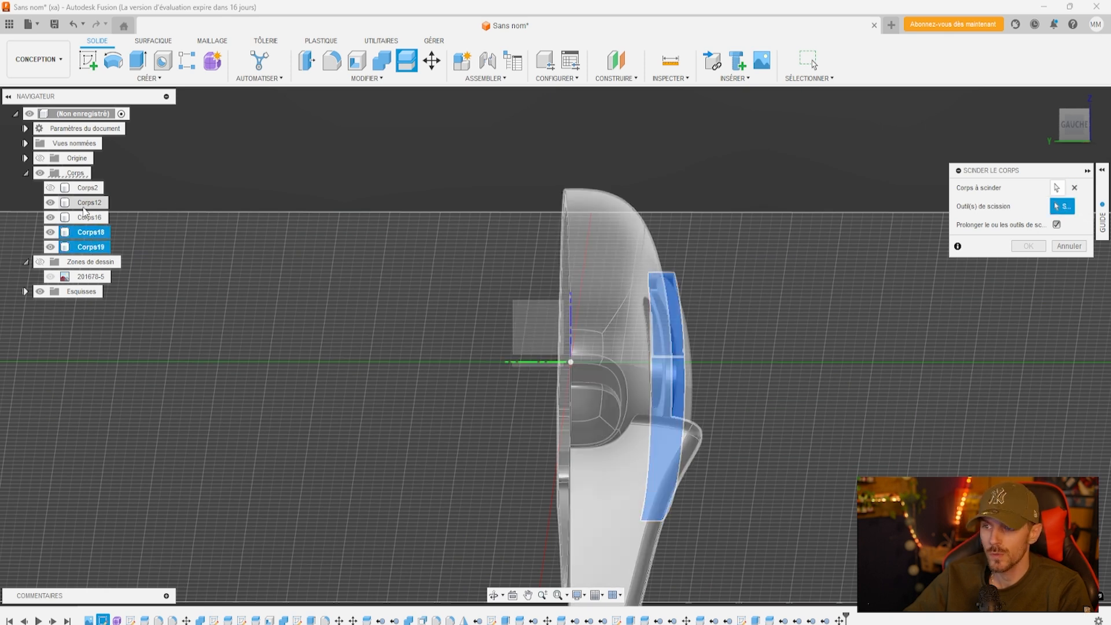
click(85, 206)
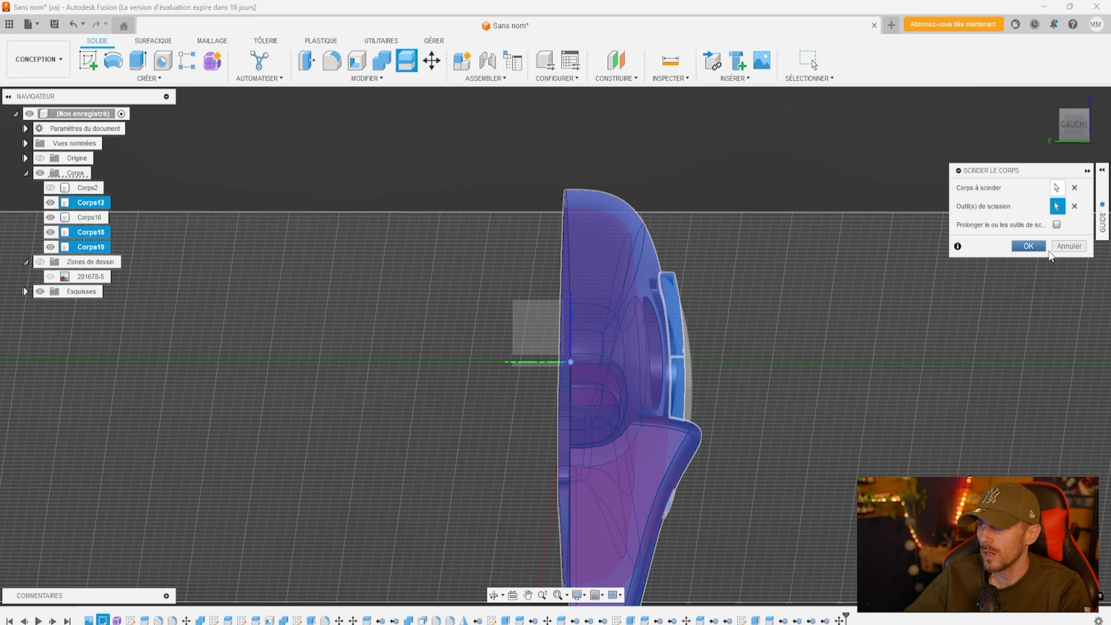
click(1028, 246)
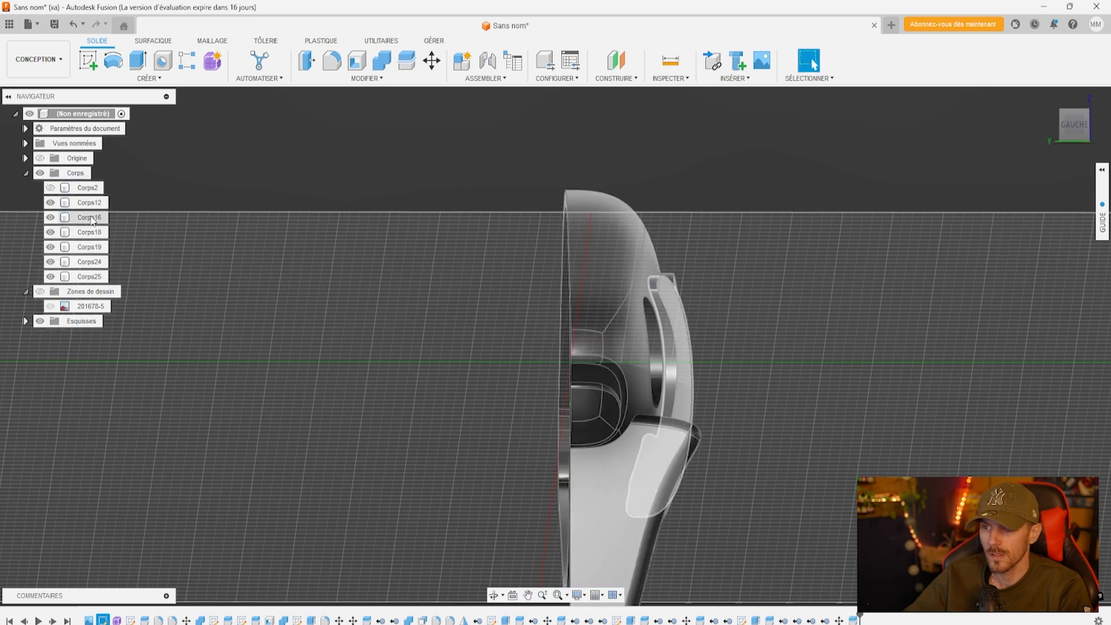
Remove the split pieces Corps19 and Corps18, keeping Corps24 and Corps25
click(51, 218)
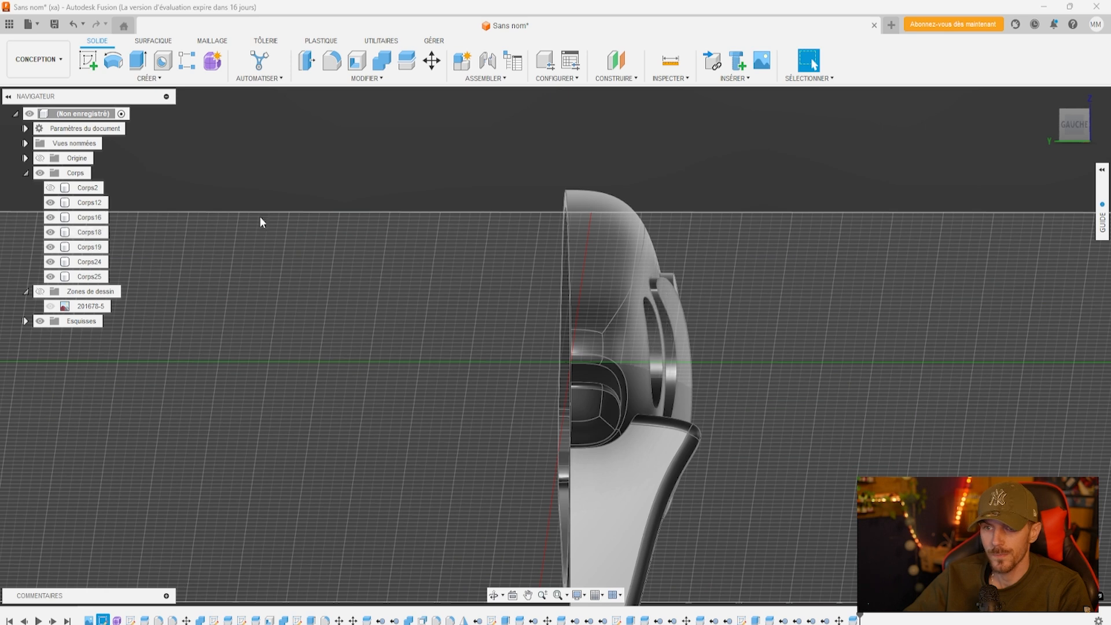
click(1068, 135)
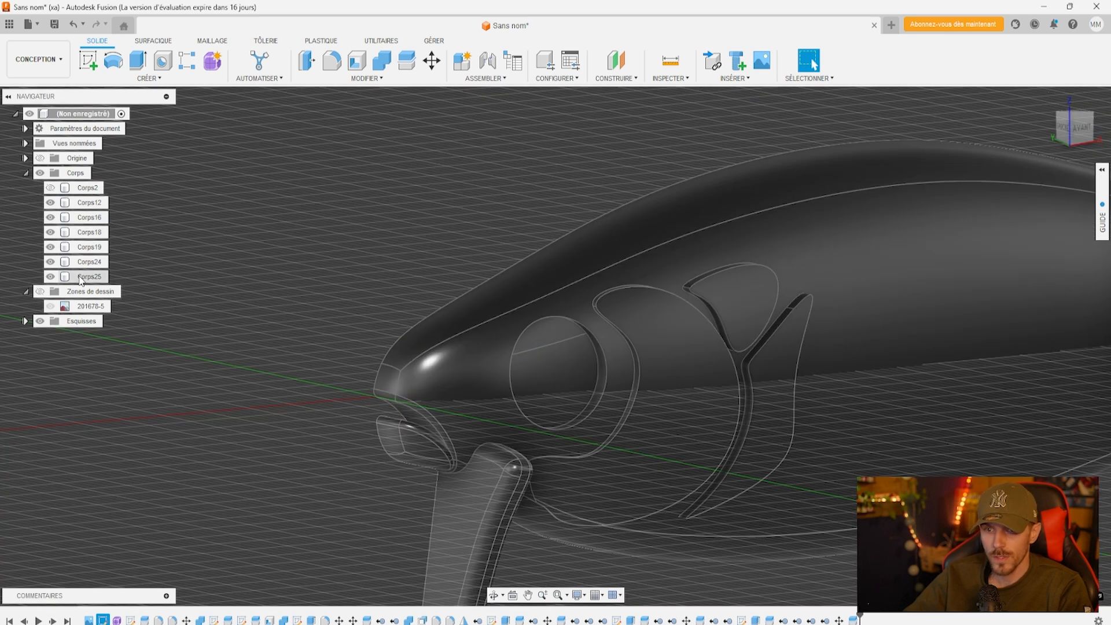
right_click(91, 252)
click(116, 446)
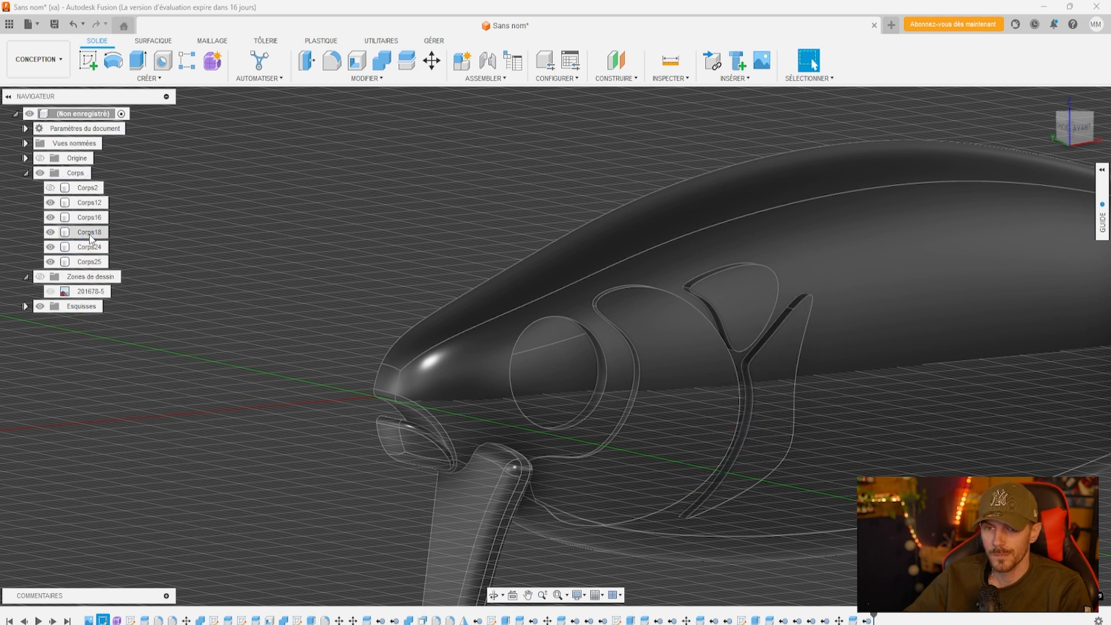
right_click(90, 233)
click(117, 429)
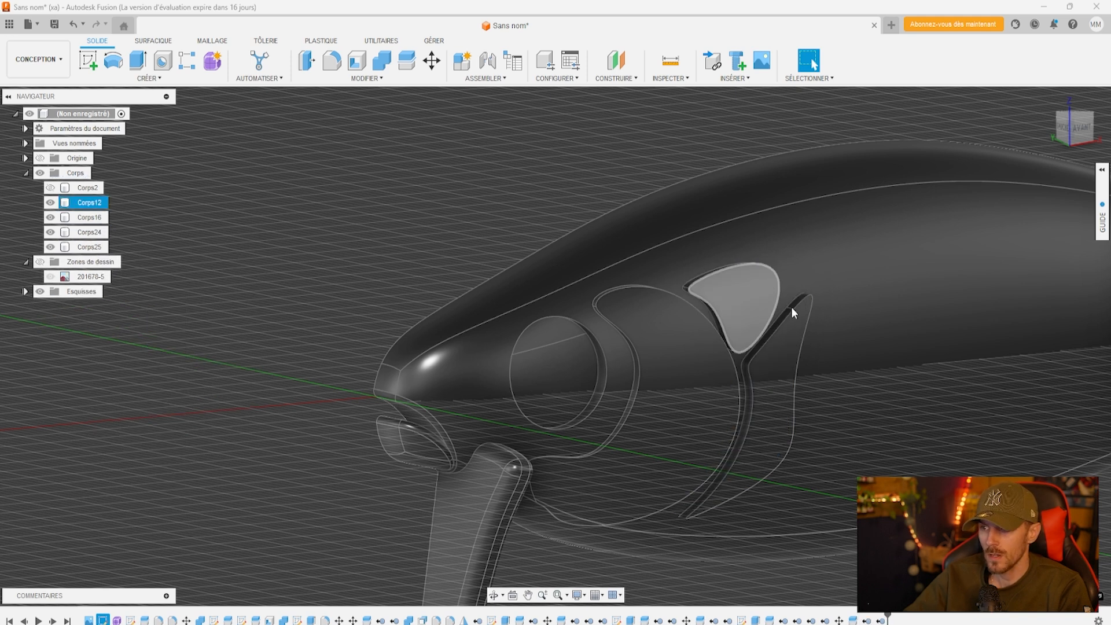
Create a 4 mm diameter sphere as a new body, centred on the front plane's vertical axis above the lure's nose
mouse_move(1063, 134)
mouse_down()
mouse_move(1089, 136)
mouse_move(1065, 126)
mouse_move(1060, 140)
mouse_move(1079, 123)
mouse_move(1061, 139)
mouse_move(1077, 135)
mouse_up()
scroll(887, 360, down, 5)
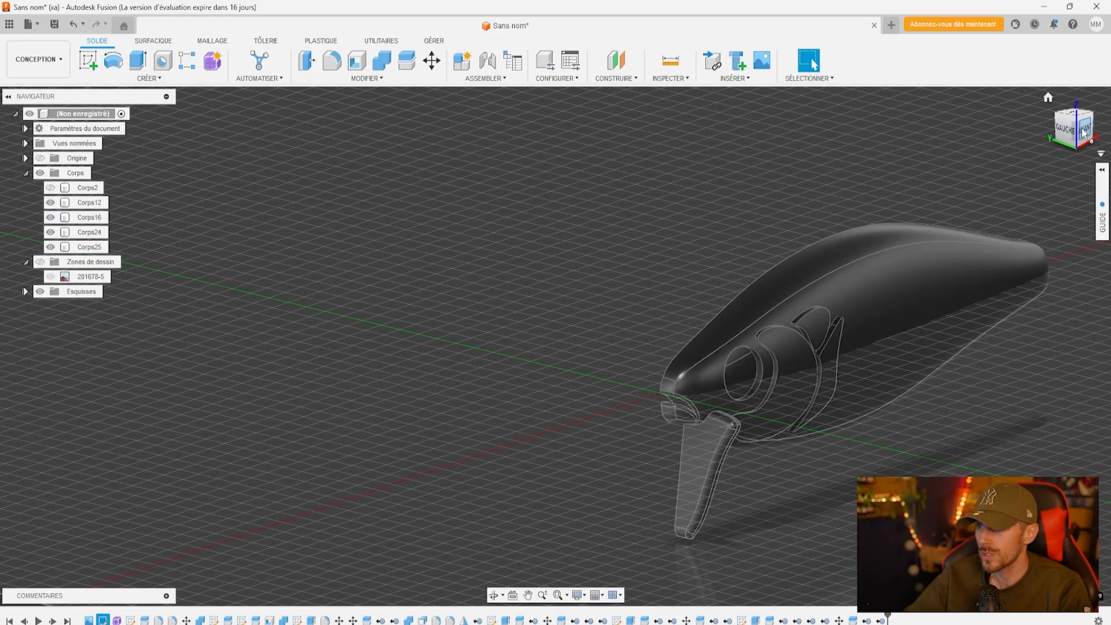
click(1084, 133)
click(148, 79)
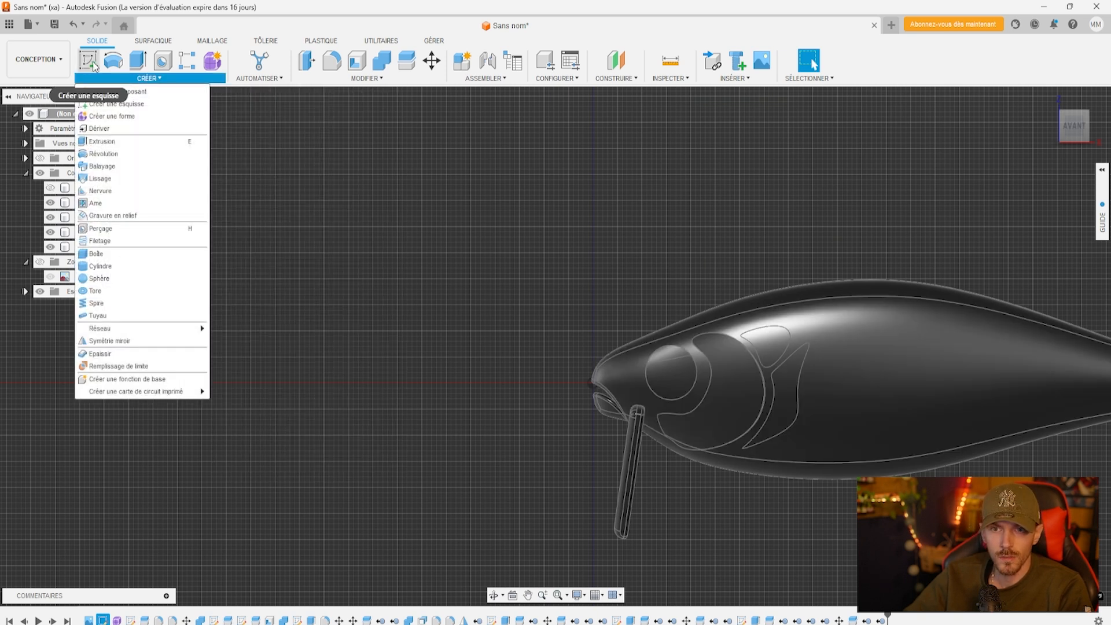
click(100, 278)
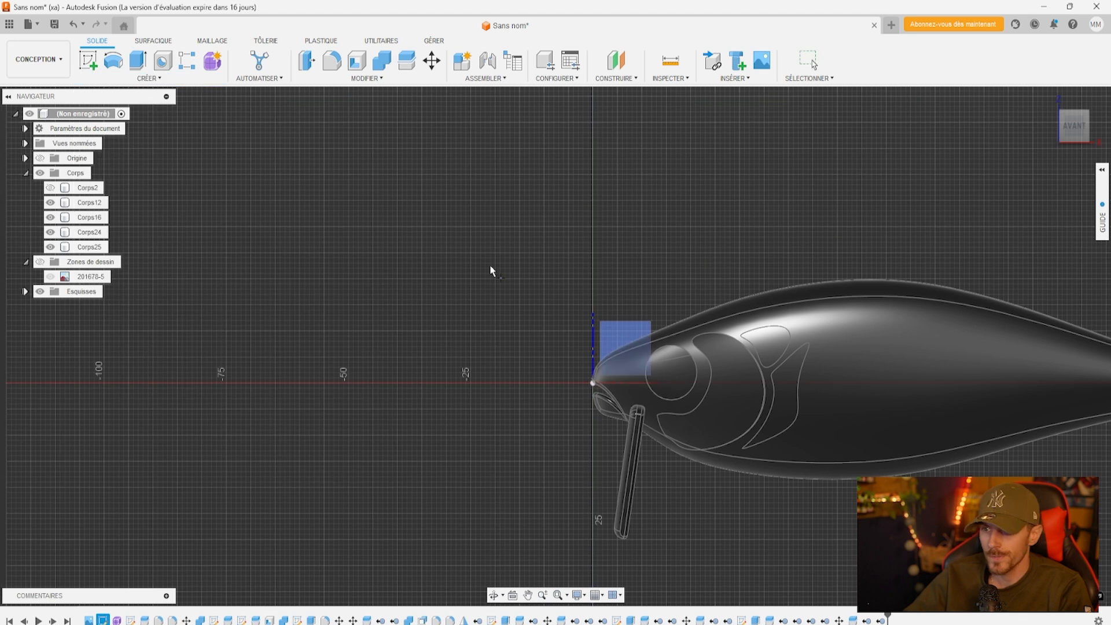
click(622, 339)
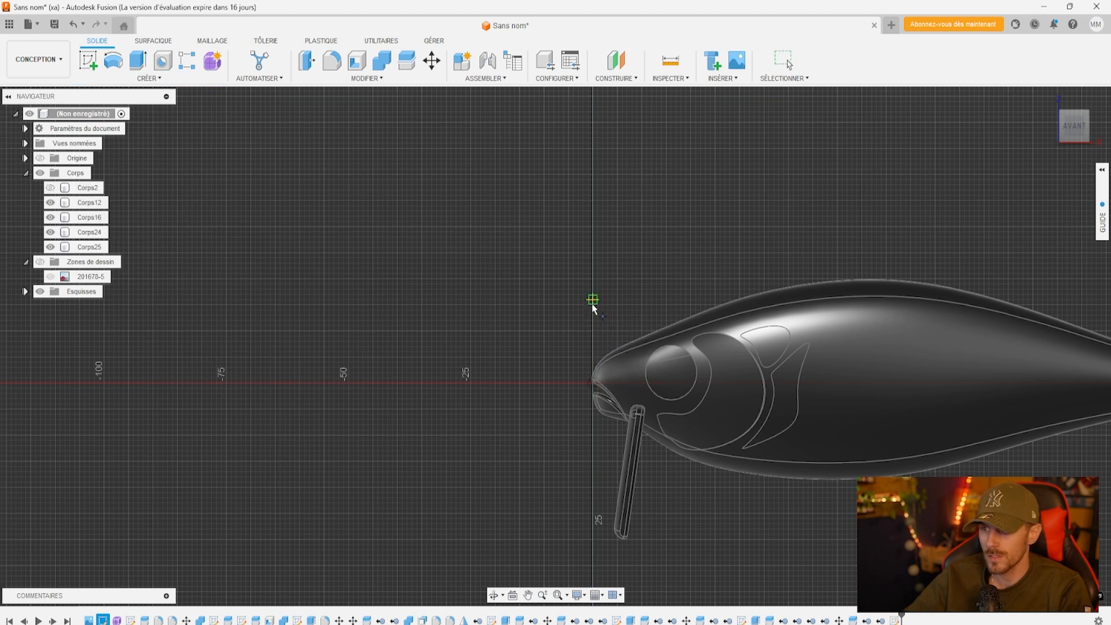
click(593, 300)
click(1076, 134)
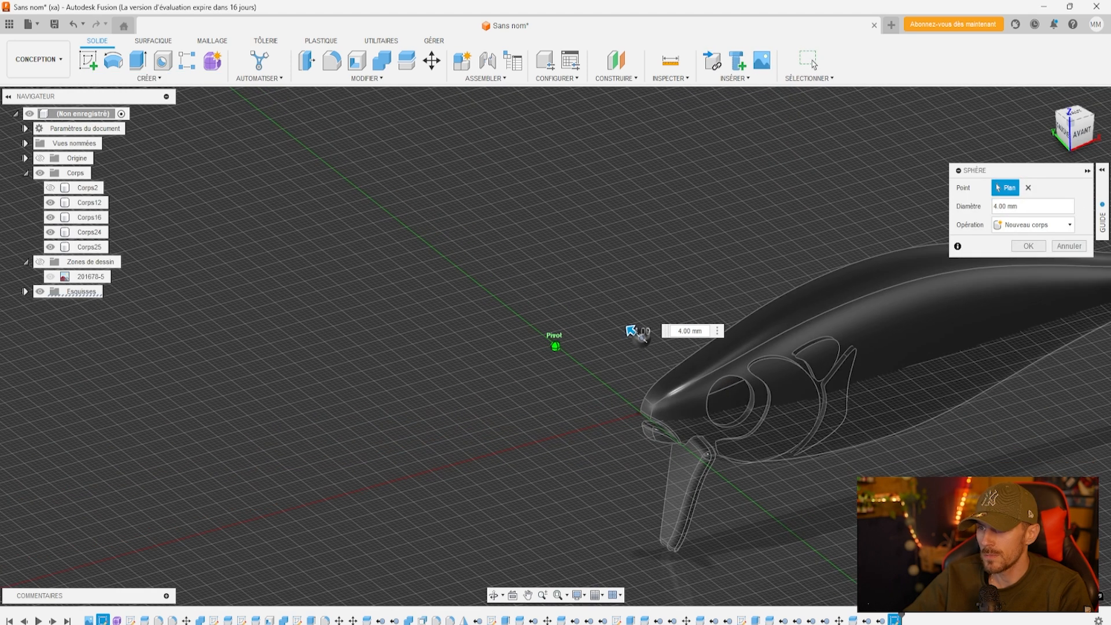
click(1028, 246)
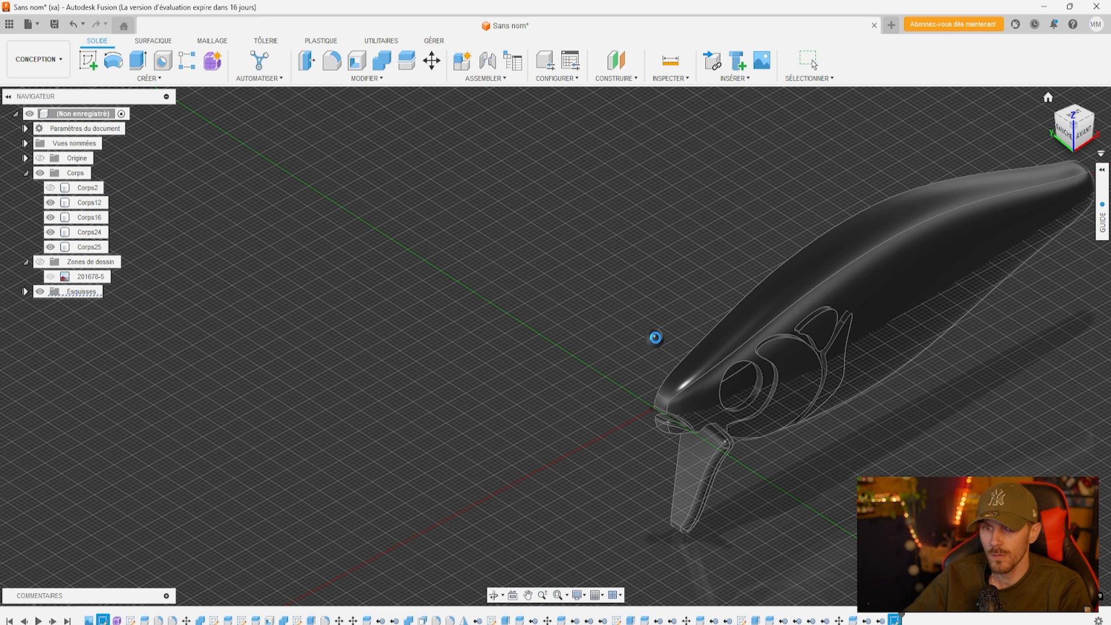
Start a non-uniform Scale on the sphere body Corps26 and look at the lure from its left side
click(88, 264)
click(368, 79)
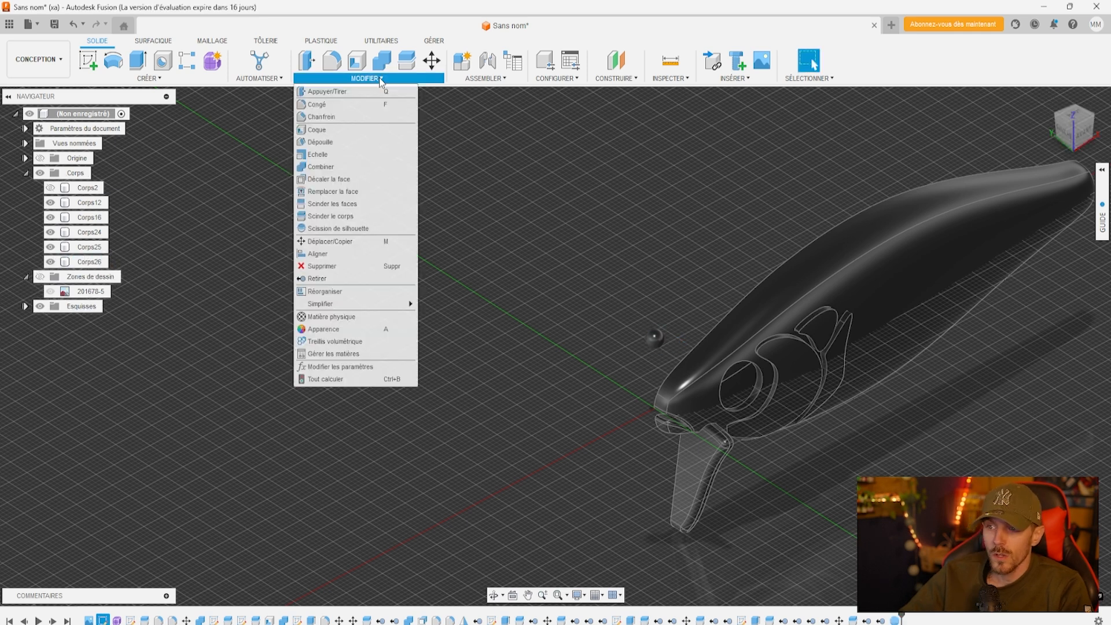
click(77, 265)
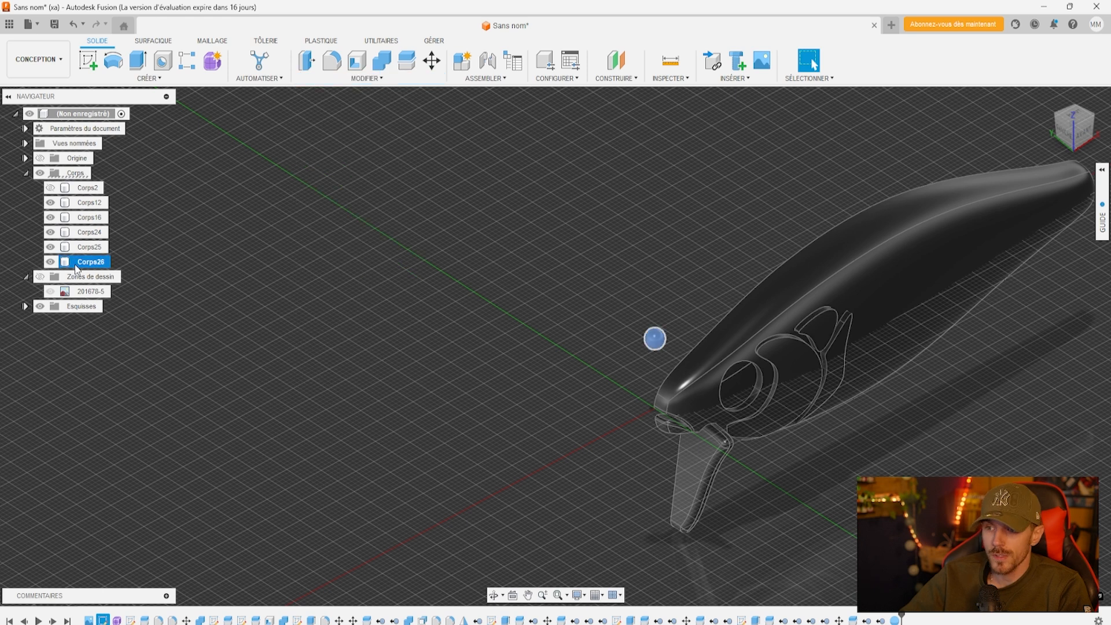
click(374, 82)
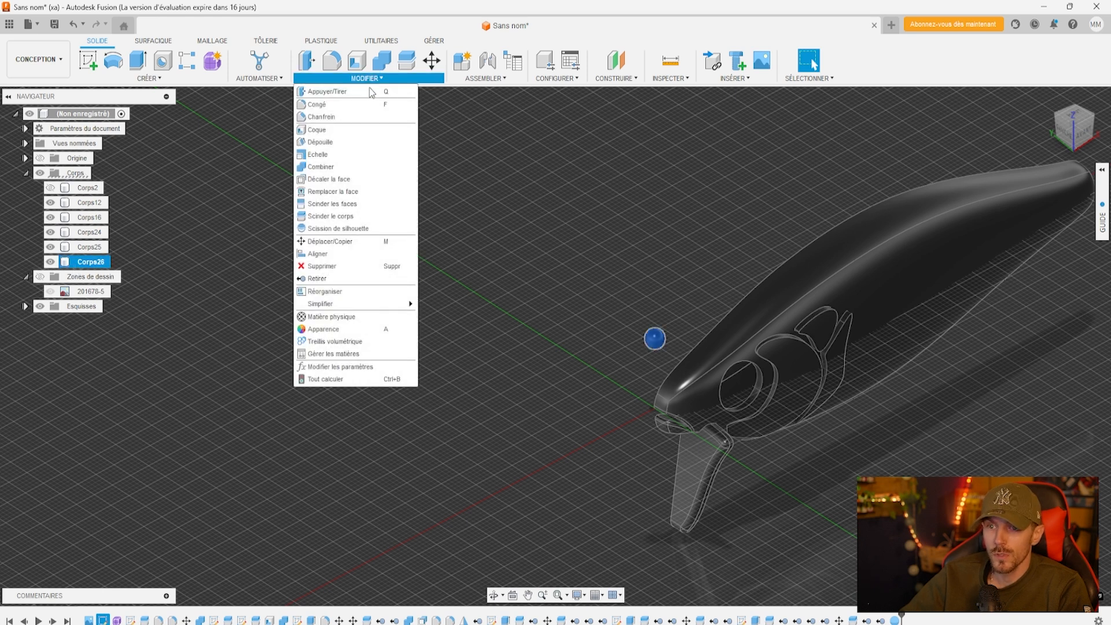
click(332, 153)
click(1069, 226)
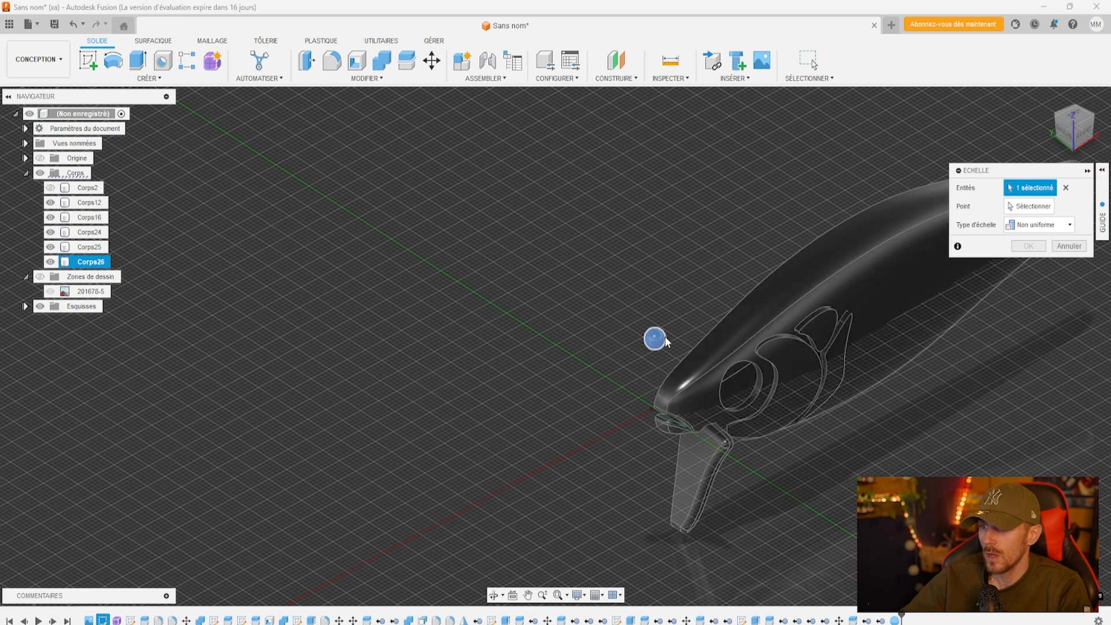
click(1067, 137)
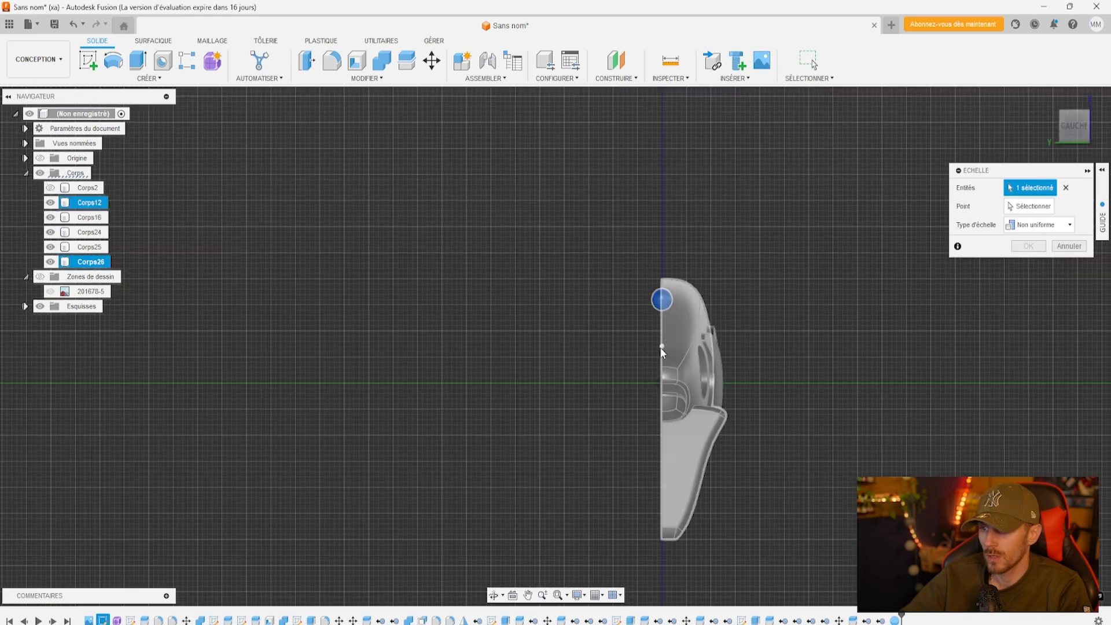
click(661, 347)
scroll(659, 339, up, 5)
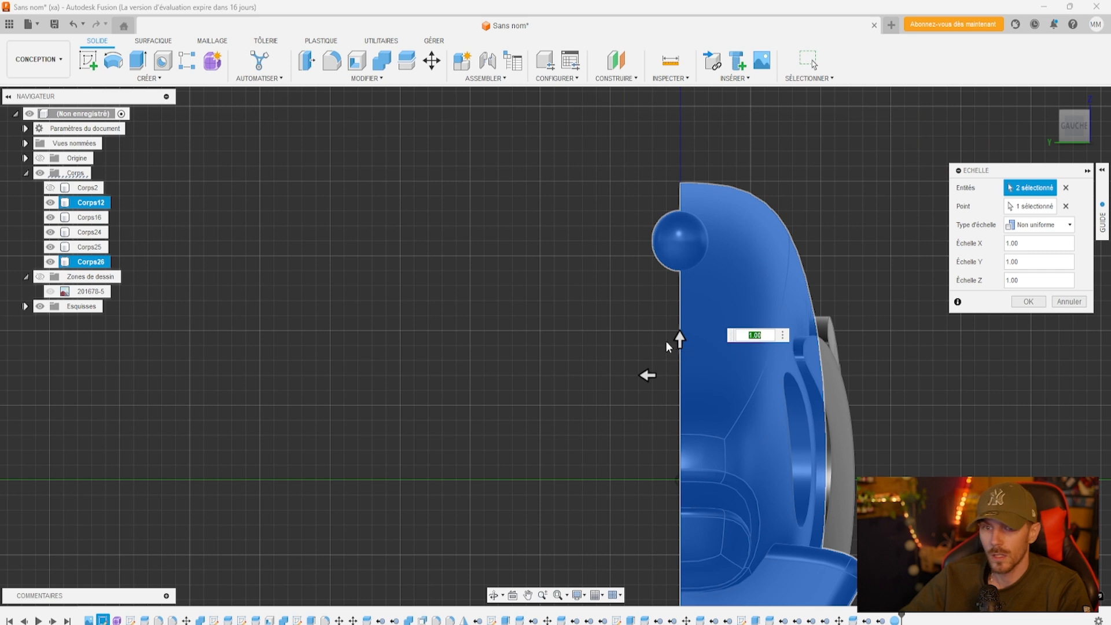
click(1102, 171)
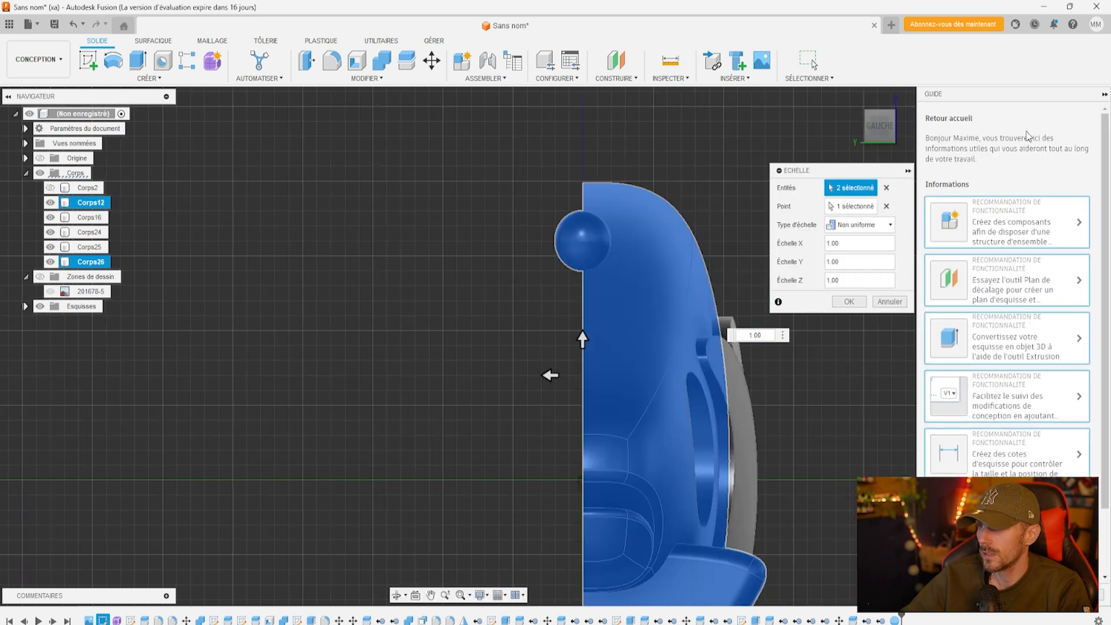
click(1104, 94)
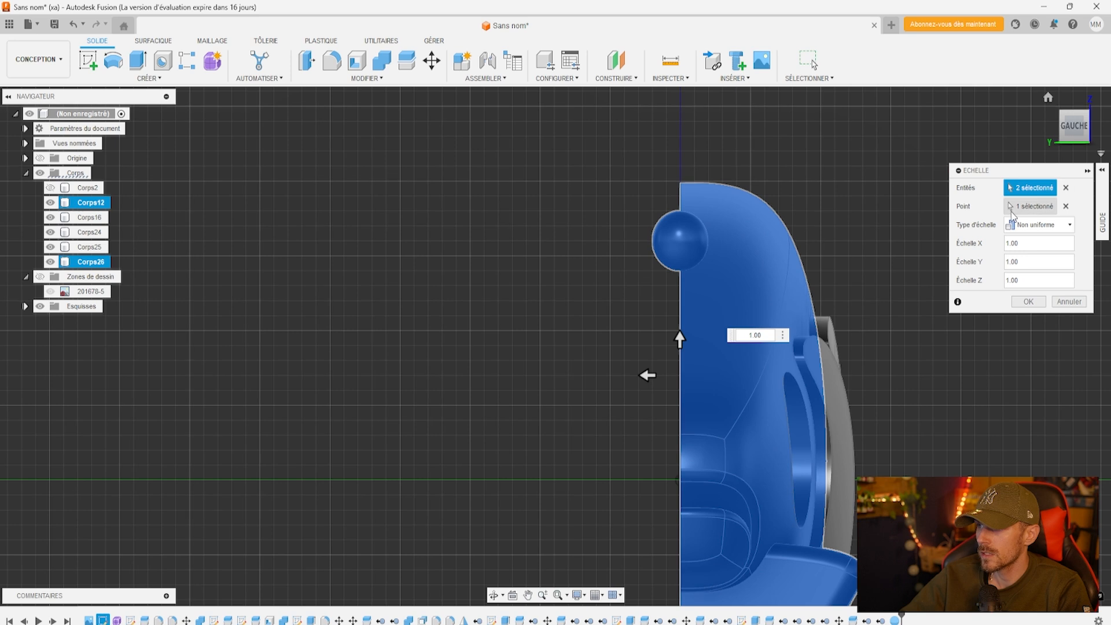
click(1065, 188)
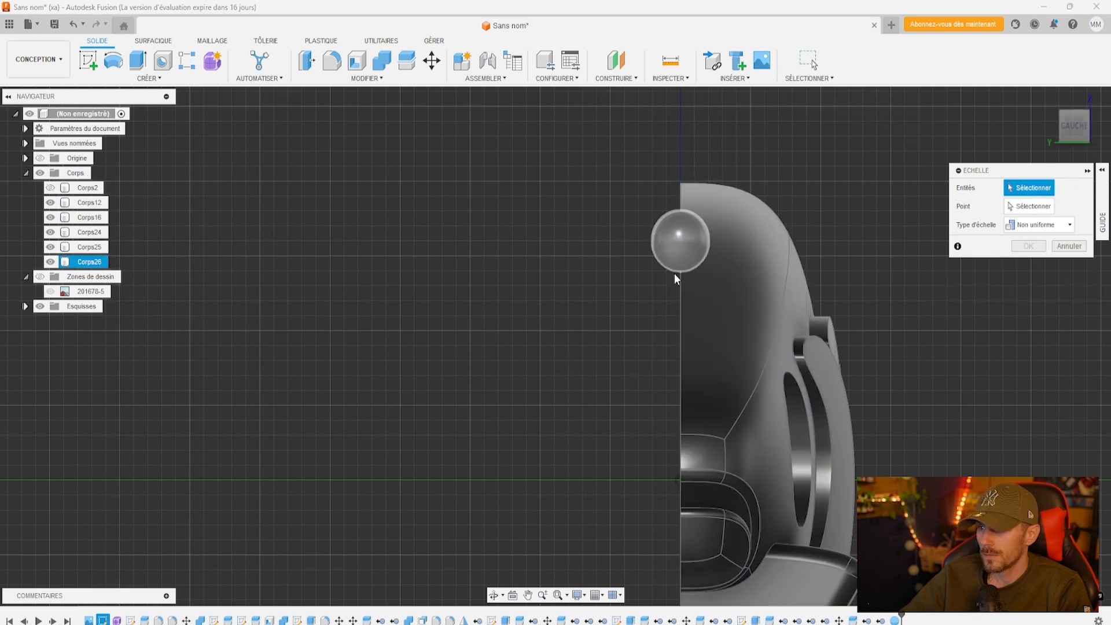
Flatten only the sphere Corps26 along Y with a non-uniform scale about a point on the side of the head
click(87, 261)
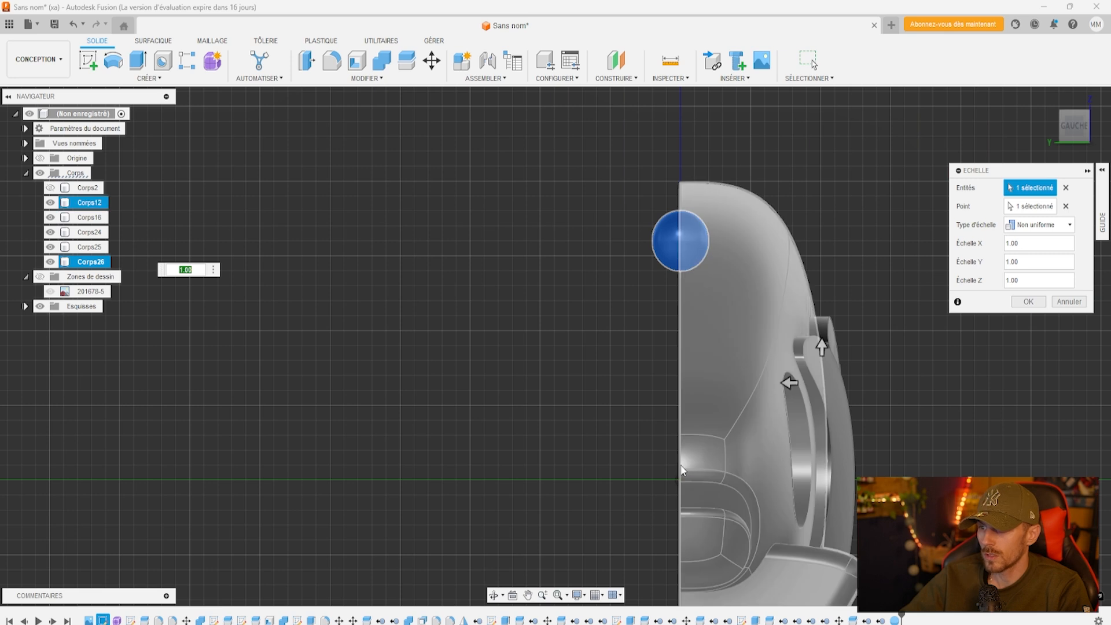
drag(789, 382, 851, 379)
click(1029, 301)
Move the flattened sphere down to the front of the snout above the mouth, ending with an X distance of 0.371 mm
drag(1069, 139, 1000, 152)
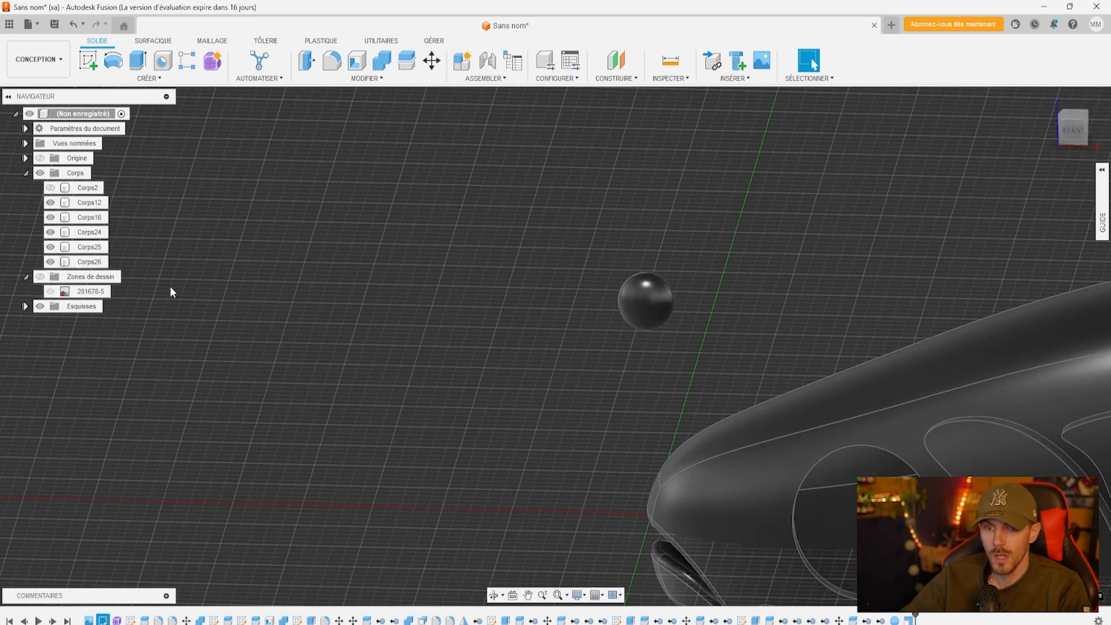
right_click(86, 261)
click(110, 275)
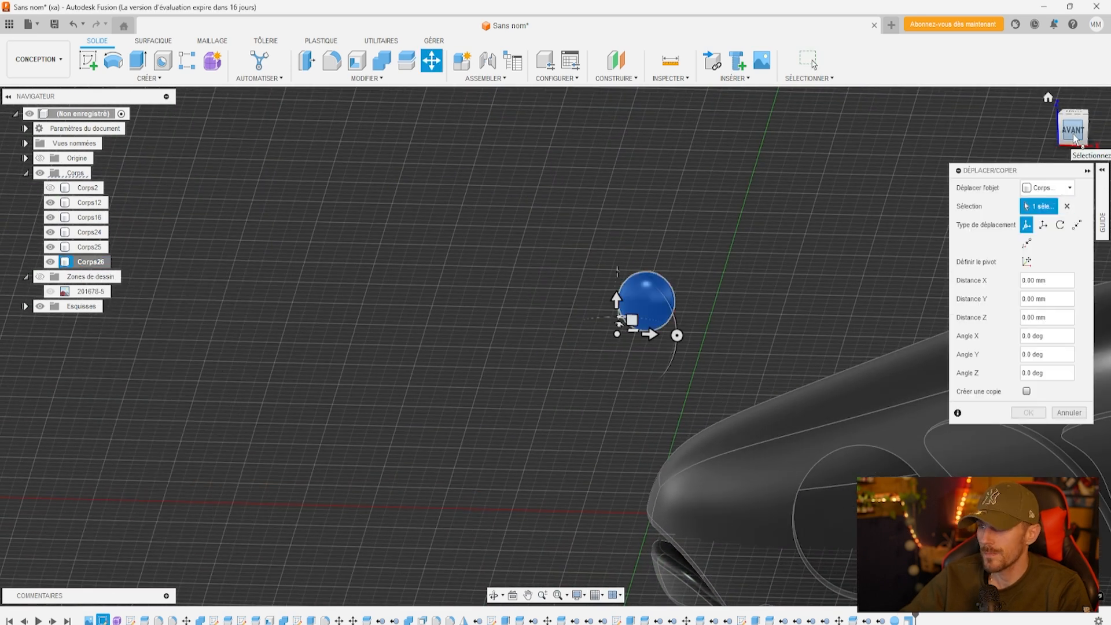
click(1074, 139)
drag(655, 238, 691, 451)
drag(659, 416, 658, 411)
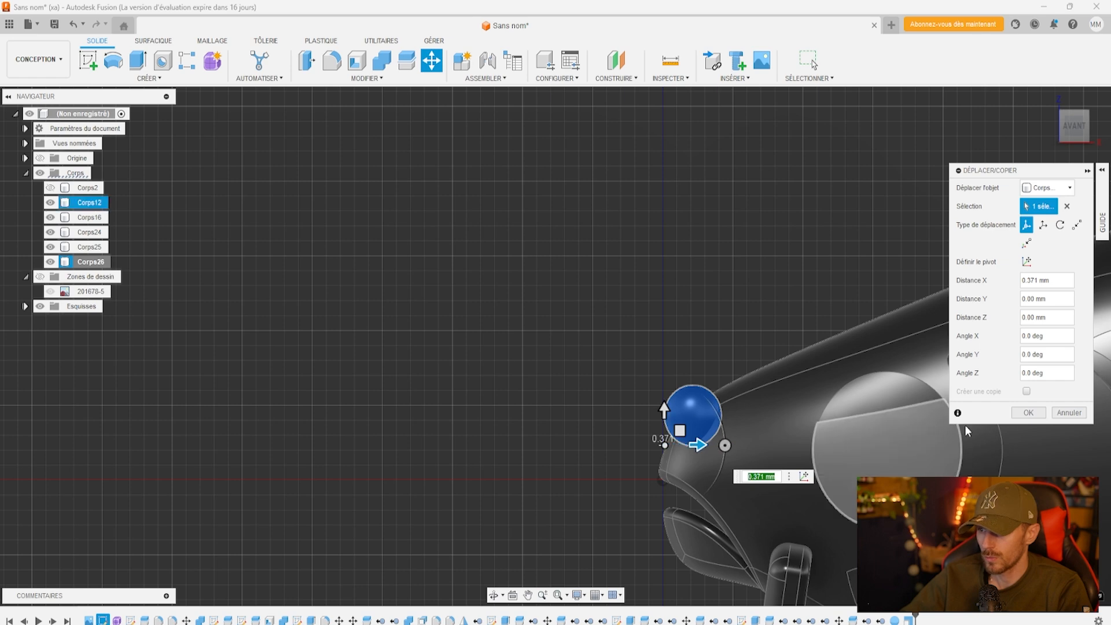
click(1029, 413)
mouse_move(1077, 122)
mouse_down()
mouse_move(1109, 130)
mouse_move(830, 237)
mouse_up()
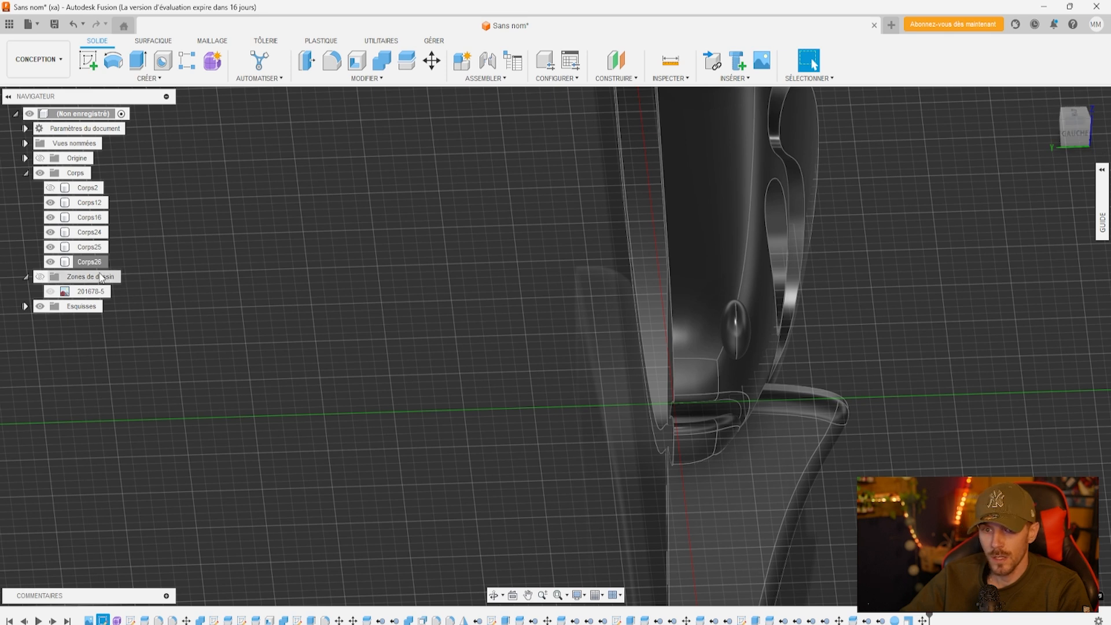
Move the flattened sphere Corps26 about 2 mm in Y toward the lure's centre plane, tilt it slightly, and shift it -0.449 mm in Z
right_click(87, 261)
click(110, 270)
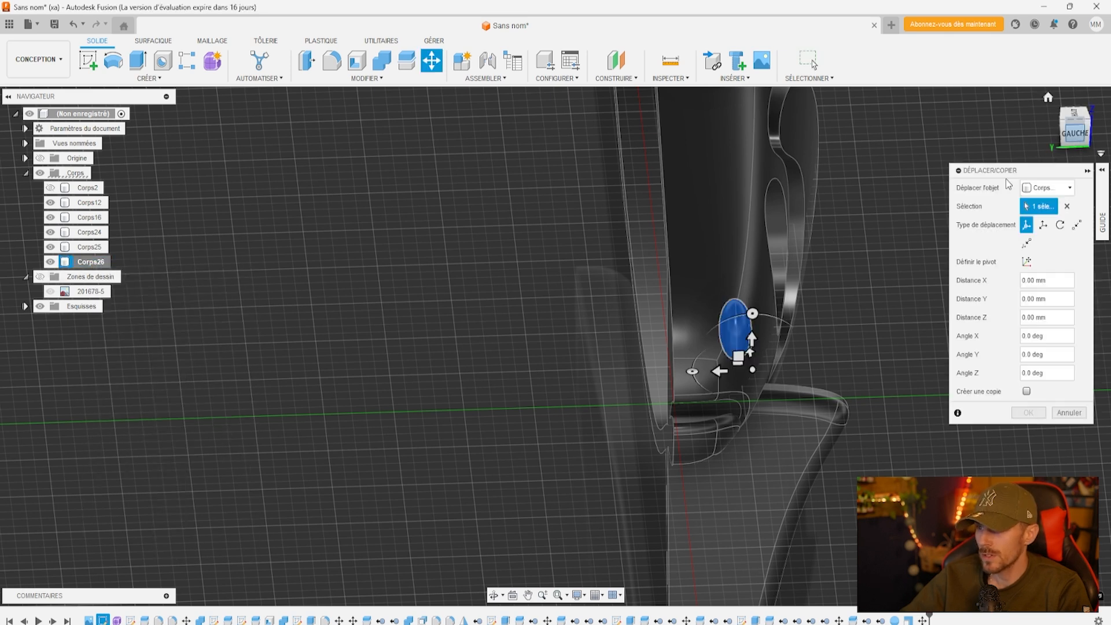
drag(727, 447, 700, 449)
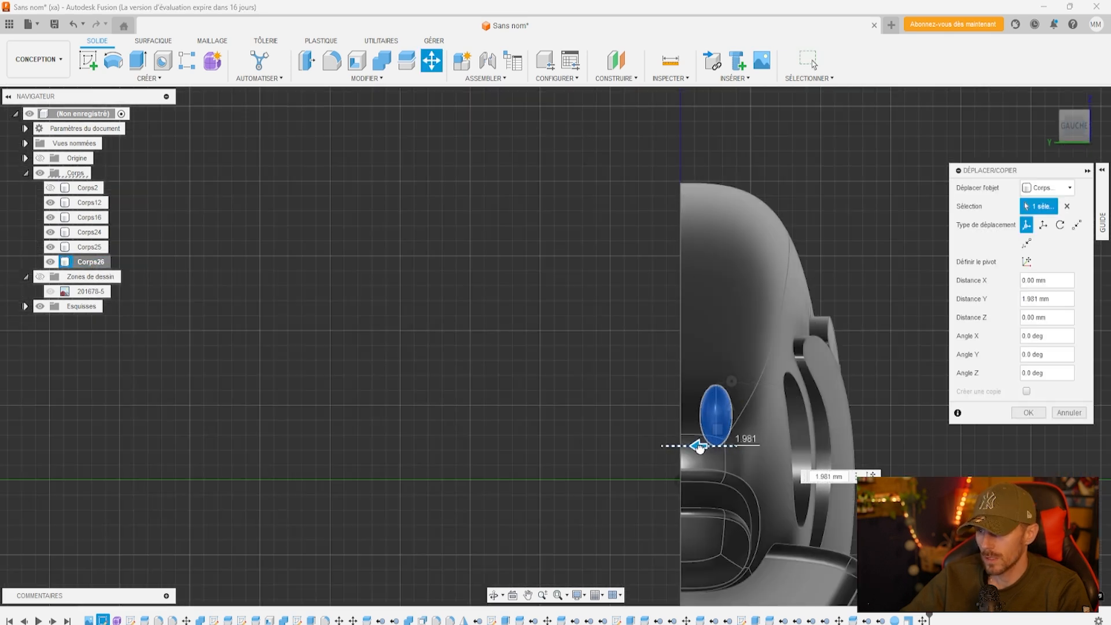
drag(732, 380, 737, 420)
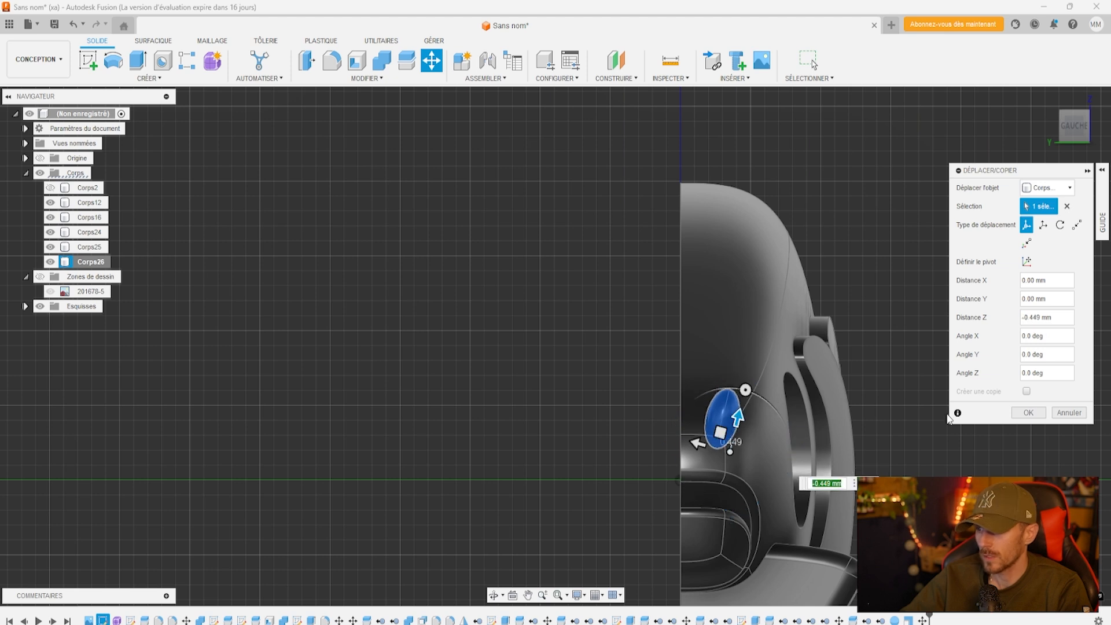
click(1029, 412)
Split the flattened sphere Corps26 using the body Corps12 as the splitting tool
click(407, 61)
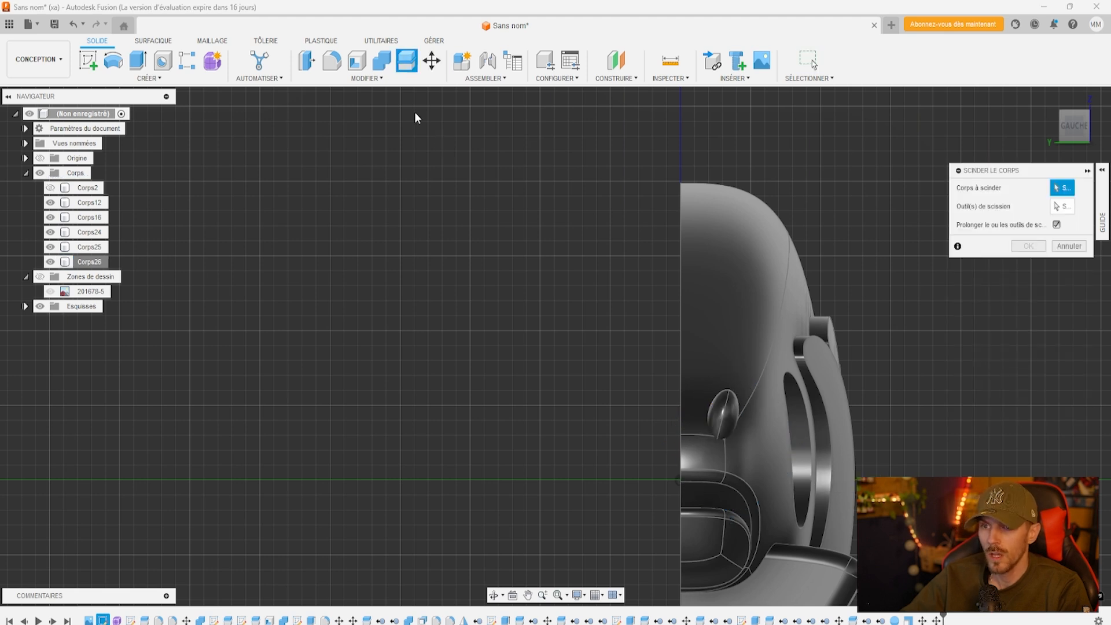
click(89, 261)
click(1060, 207)
click(68, 204)
click(1030, 246)
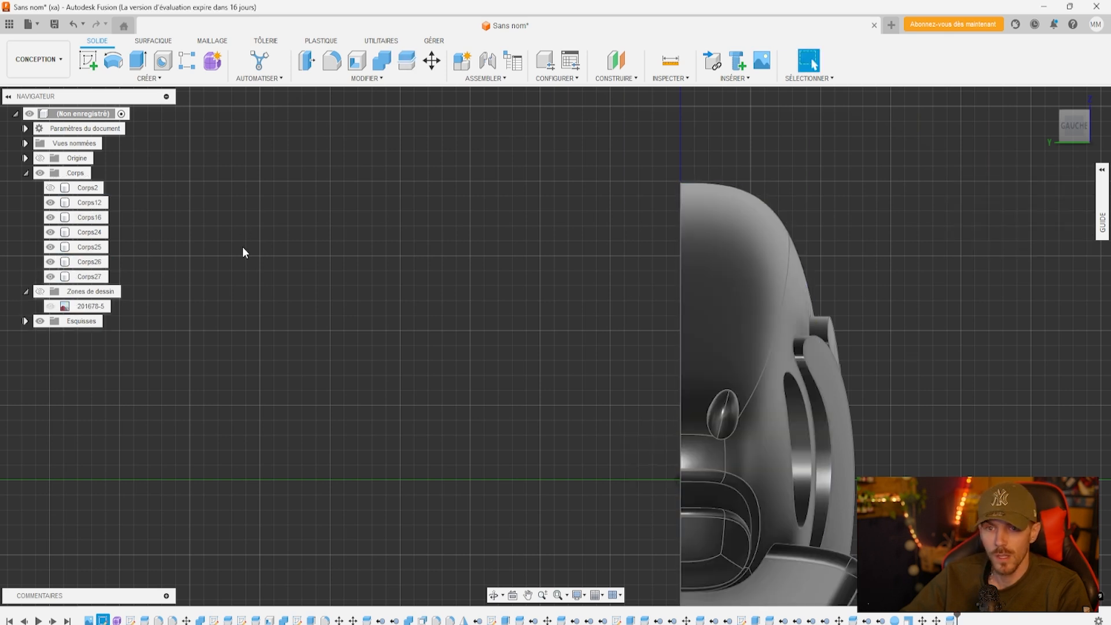
Try removing both split sphere pieces, Corps27 and Corps26, and undo the two removals
right_click(88, 278)
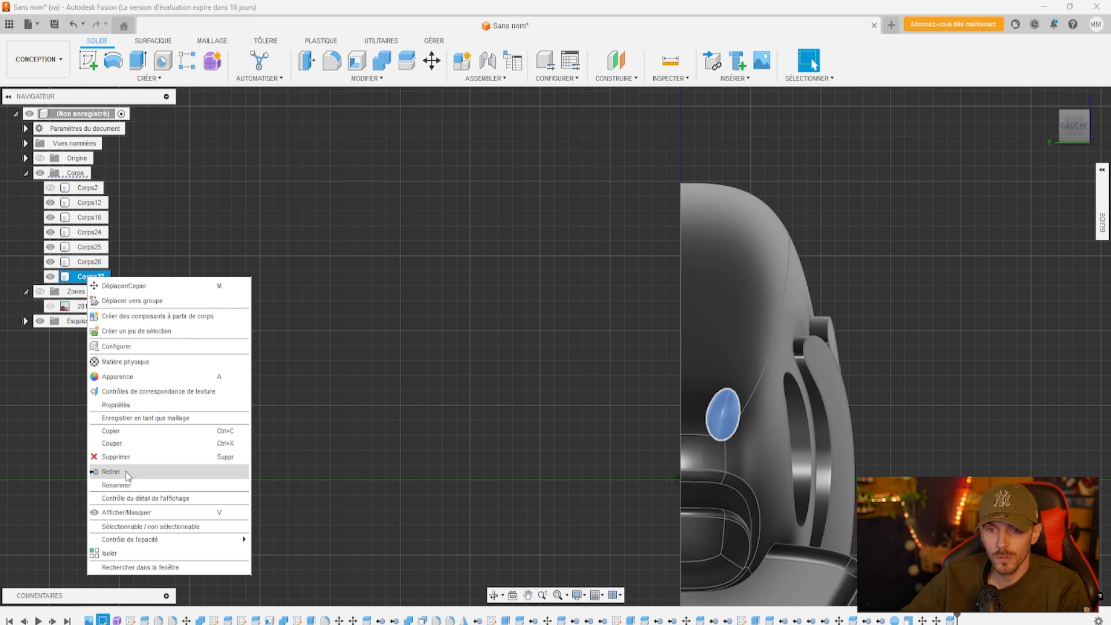
click(110, 473)
right_click(93, 264)
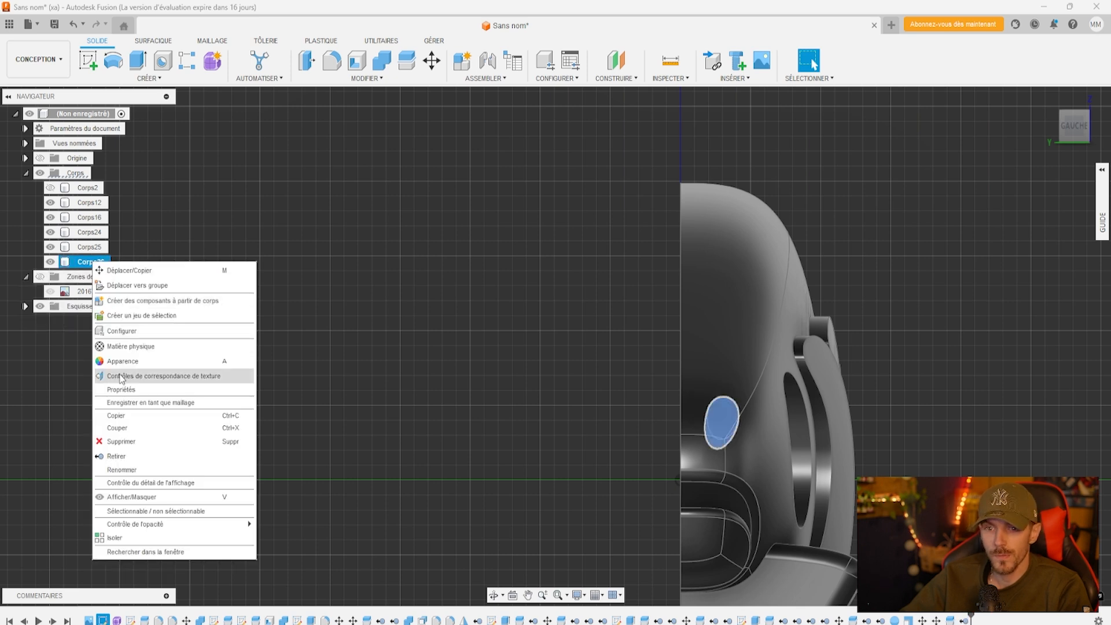
click(116, 455)
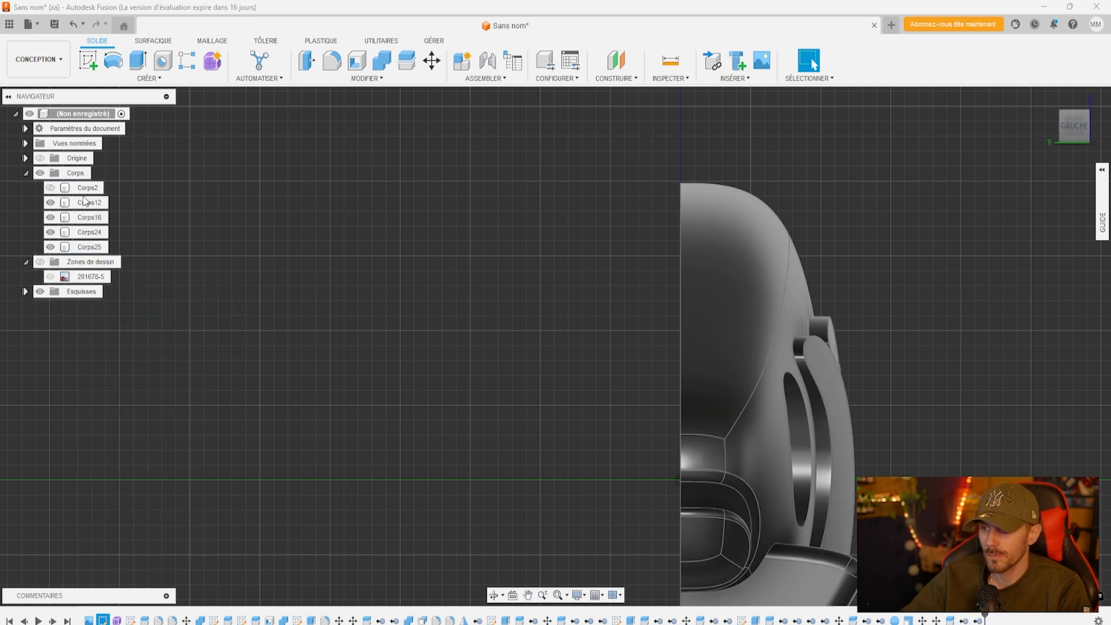
click(73, 26)
click(74, 25)
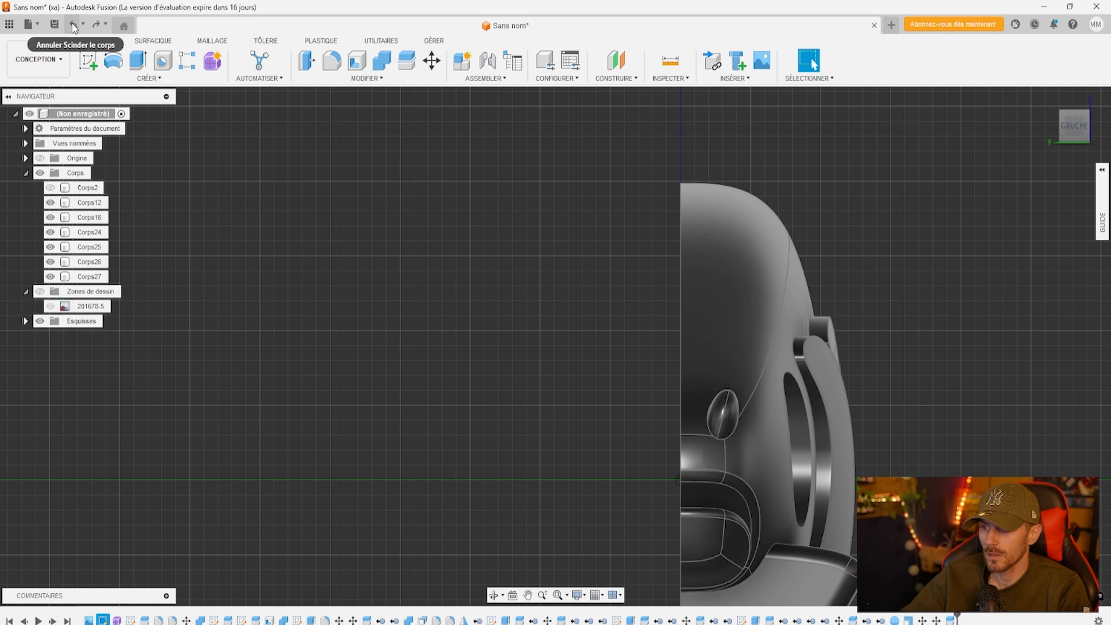
Undo the last body split and split Corps12, the nostril-side fish body, using the small ellipsoid Corps26 as the splitting tool
click(74, 26)
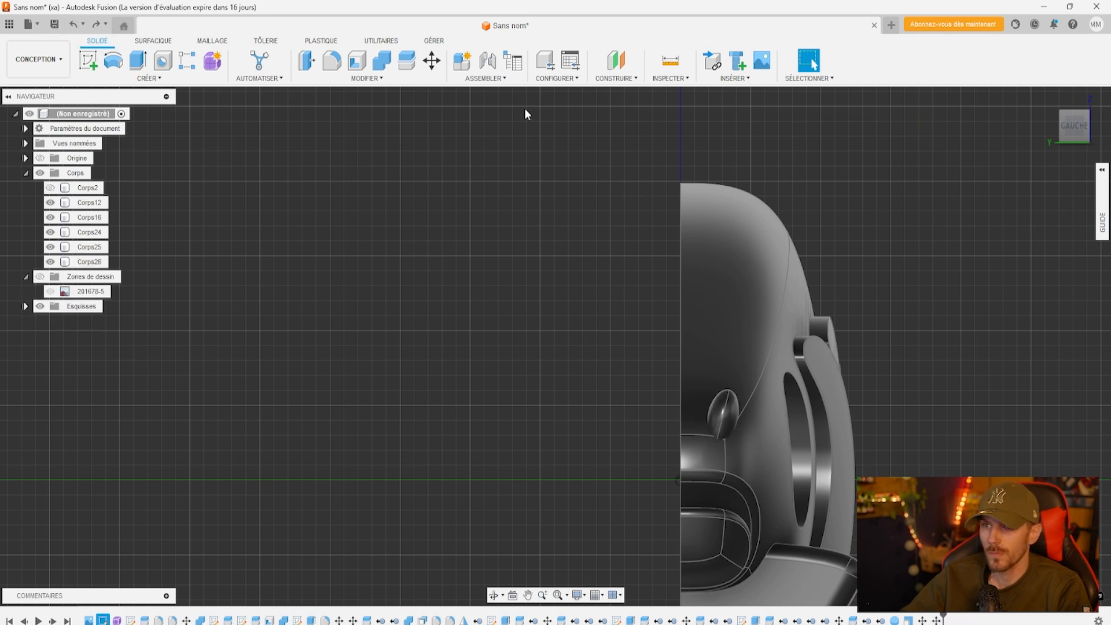
click(406, 61)
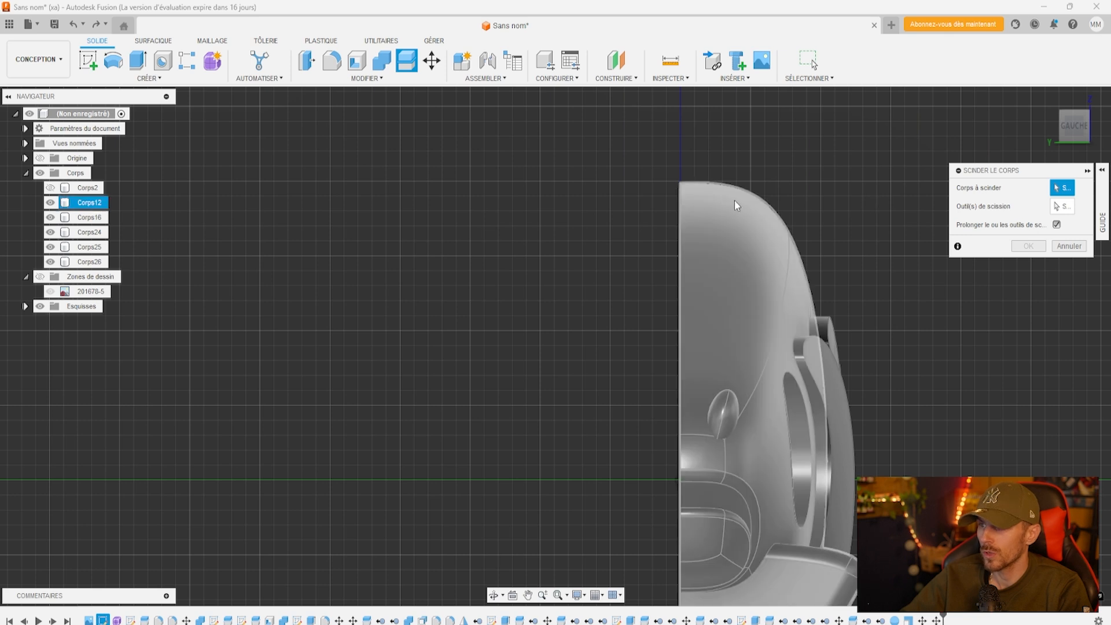
click(678, 223)
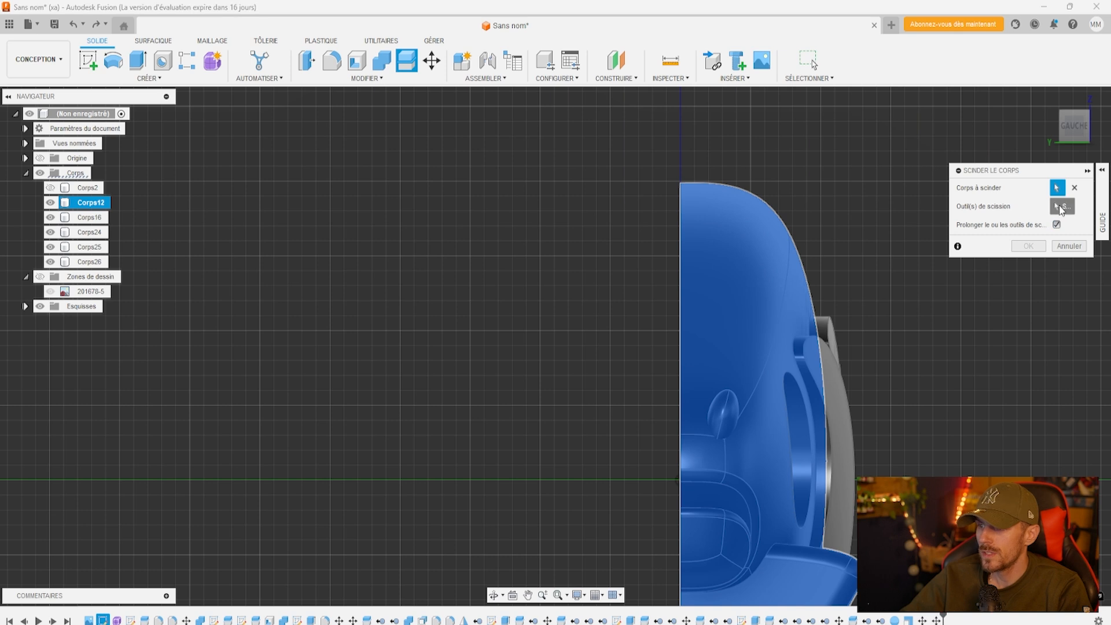
click(1062, 207)
click(91, 262)
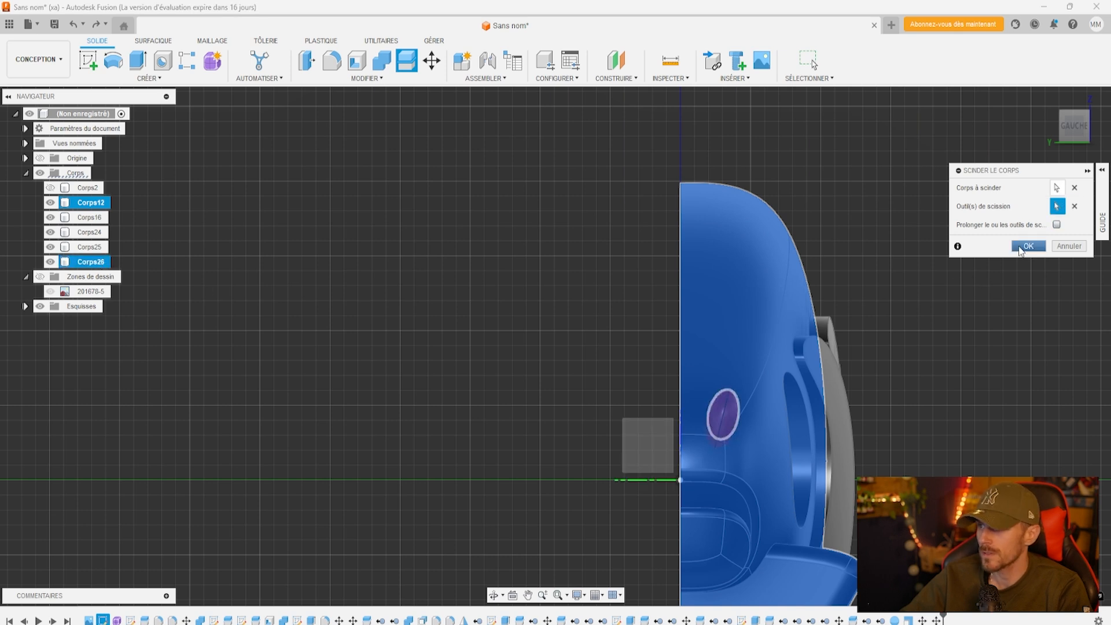
click(1020, 248)
Remove the ellipsoid Corps26 and the split-off piece Corps12 to hollow out the nostril
right_click(90, 276)
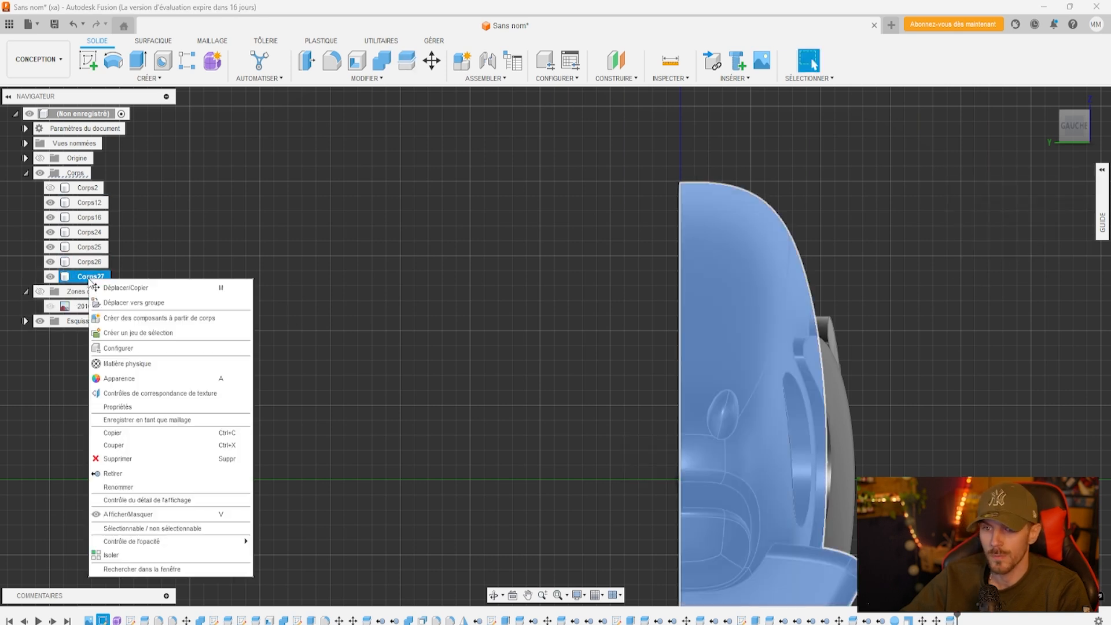
click(91, 261)
right_click(91, 261)
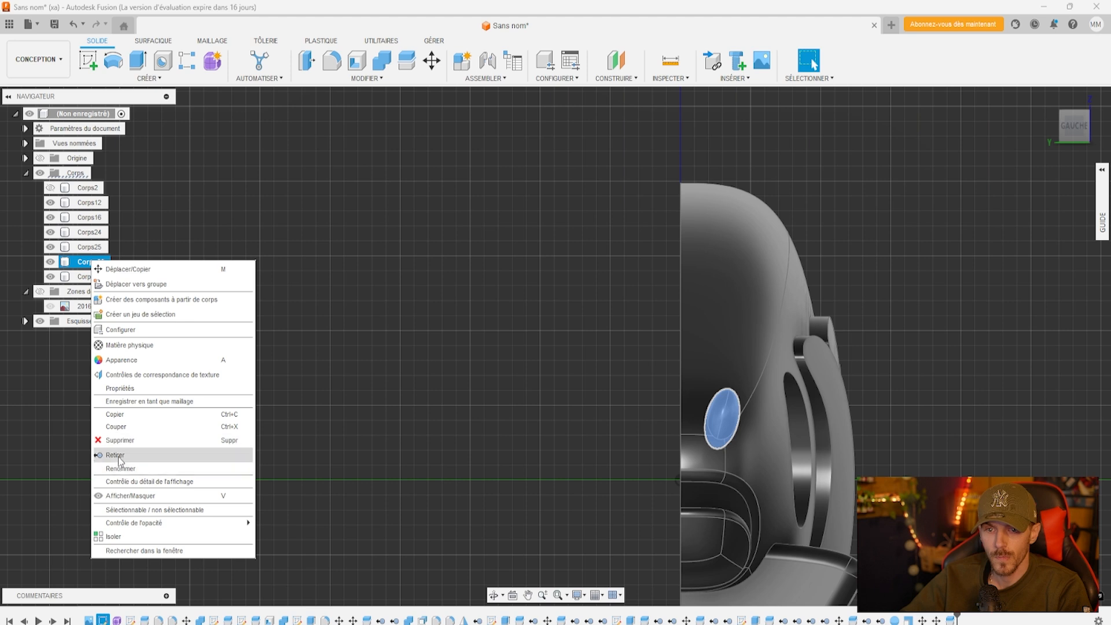
click(114, 458)
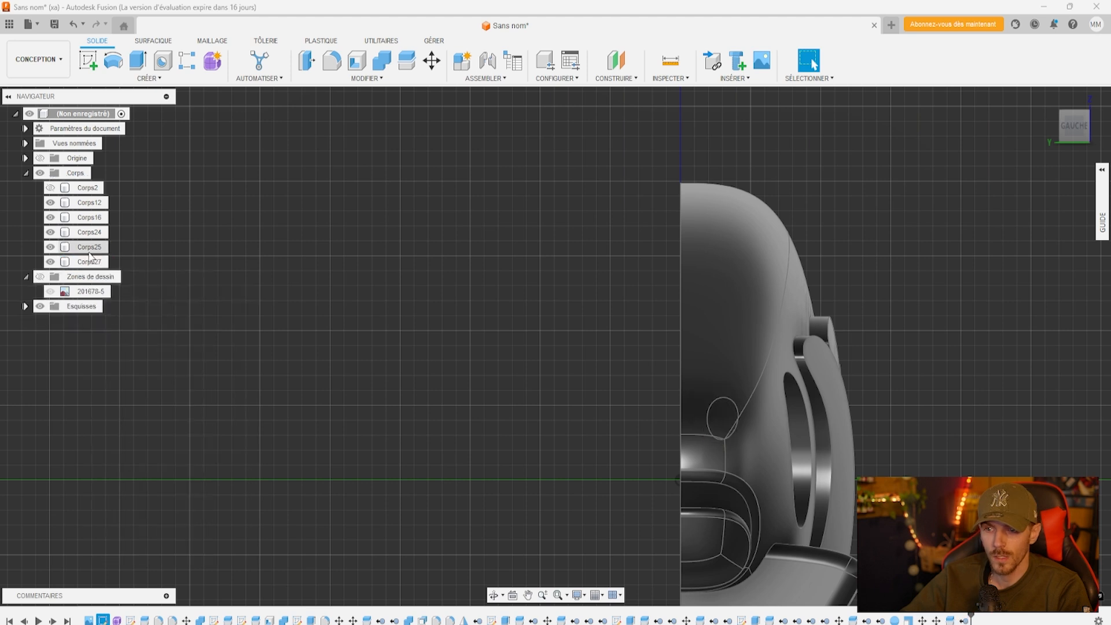
click(92, 203)
right_click(92, 203)
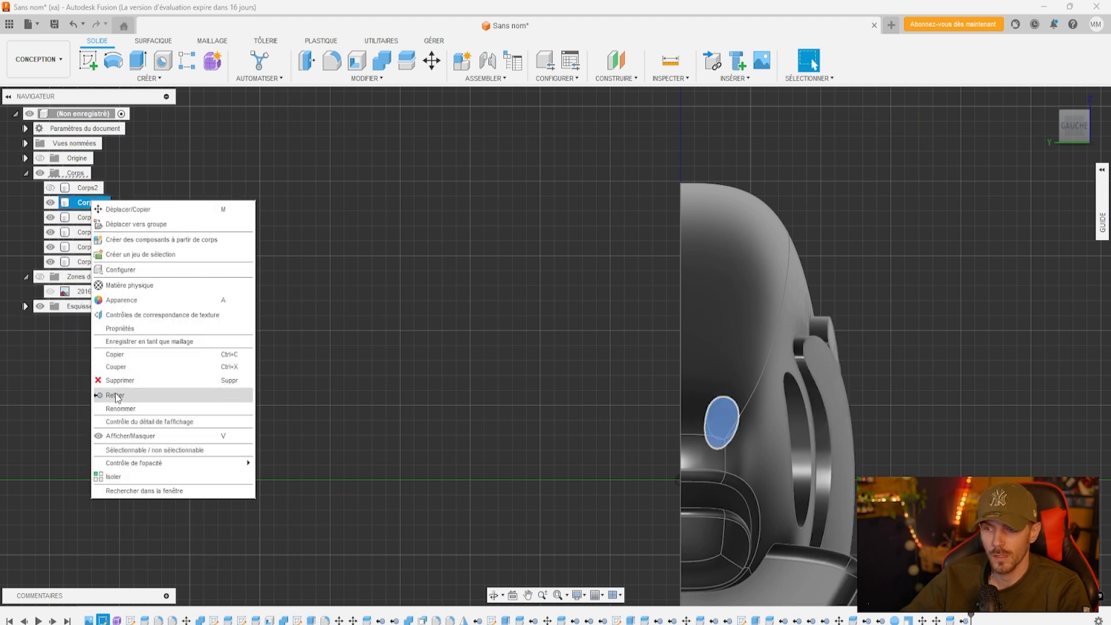
click(116, 396)
Create a torus as a new body above the fish's nose, parallel to its side, with about 9.45 mm inner diameter and 2.40 mm thickness
drag(1072, 132, 1014, 165)
scroll(811, 335, down, 2)
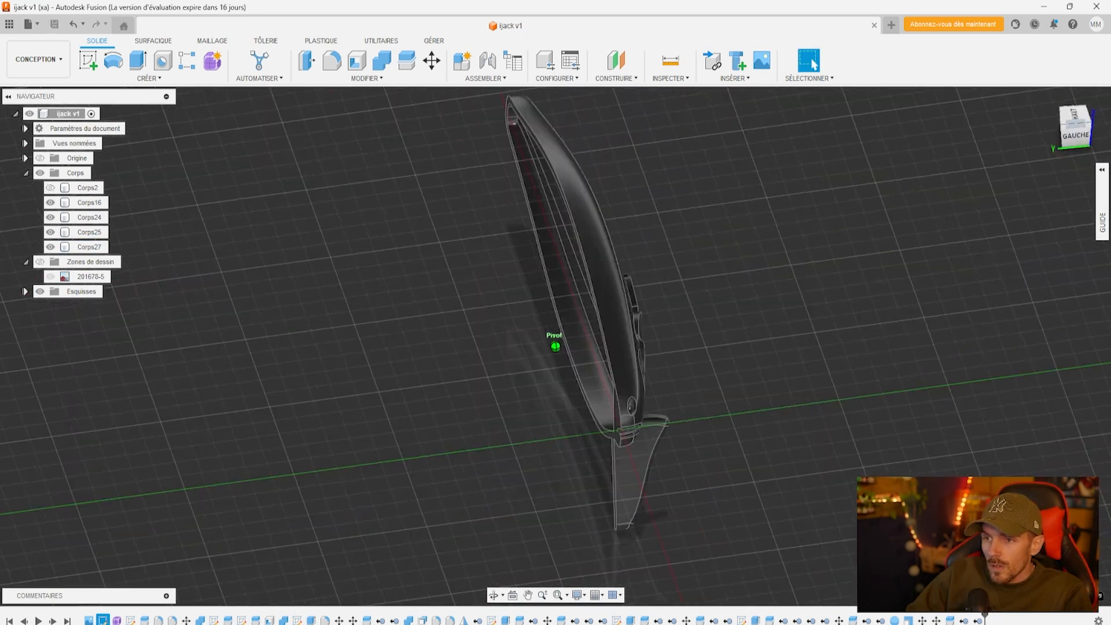
click(1074, 132)
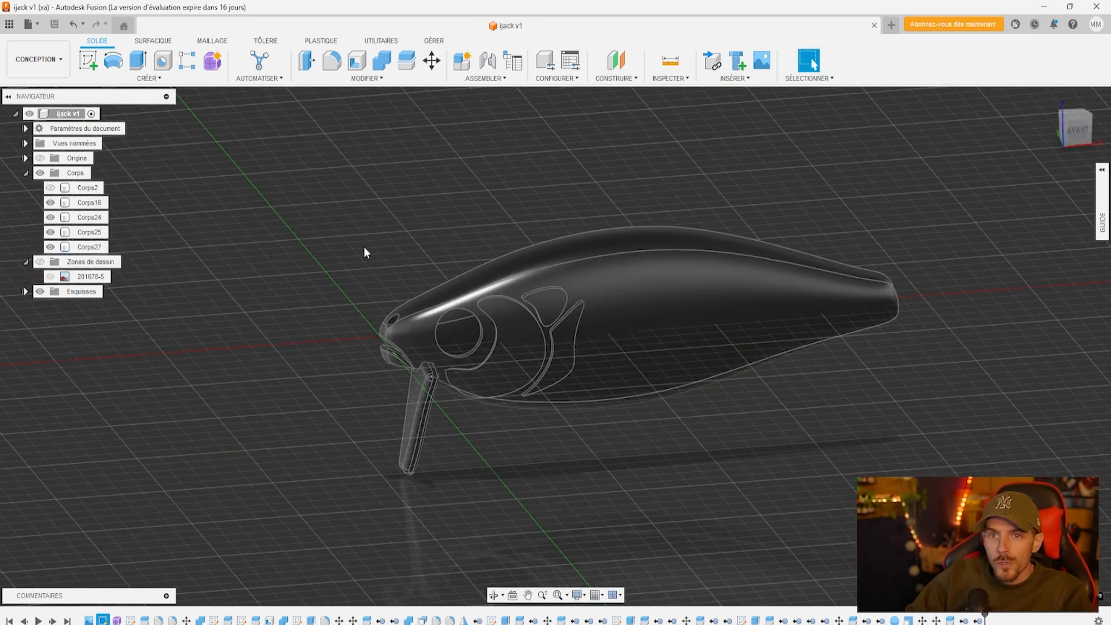
click(150, 78)
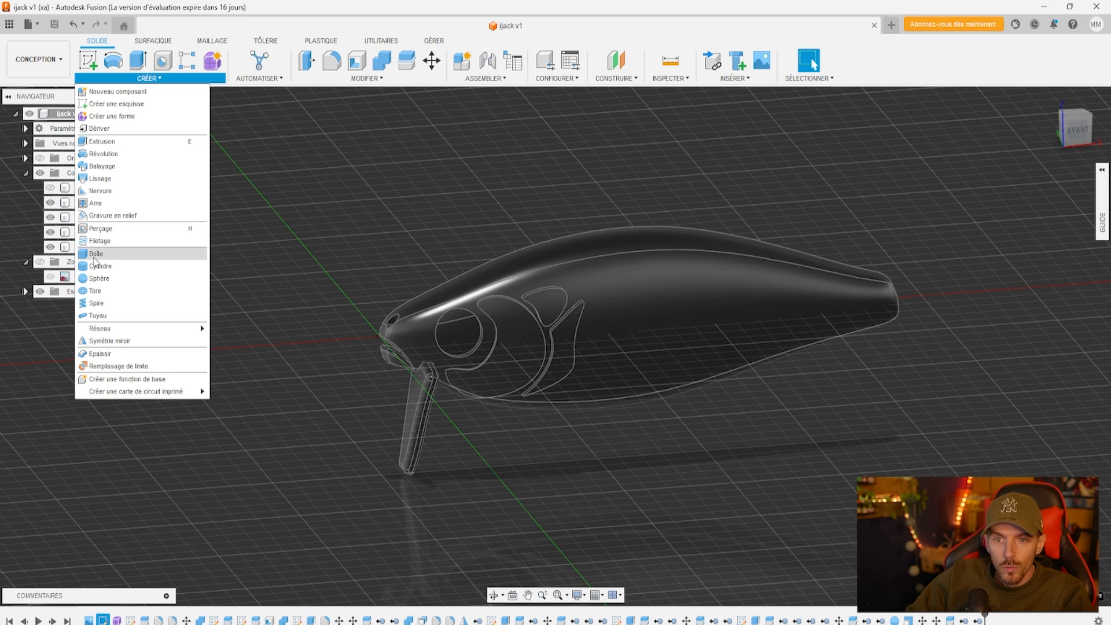
click(95, 291)
click(423, 297)
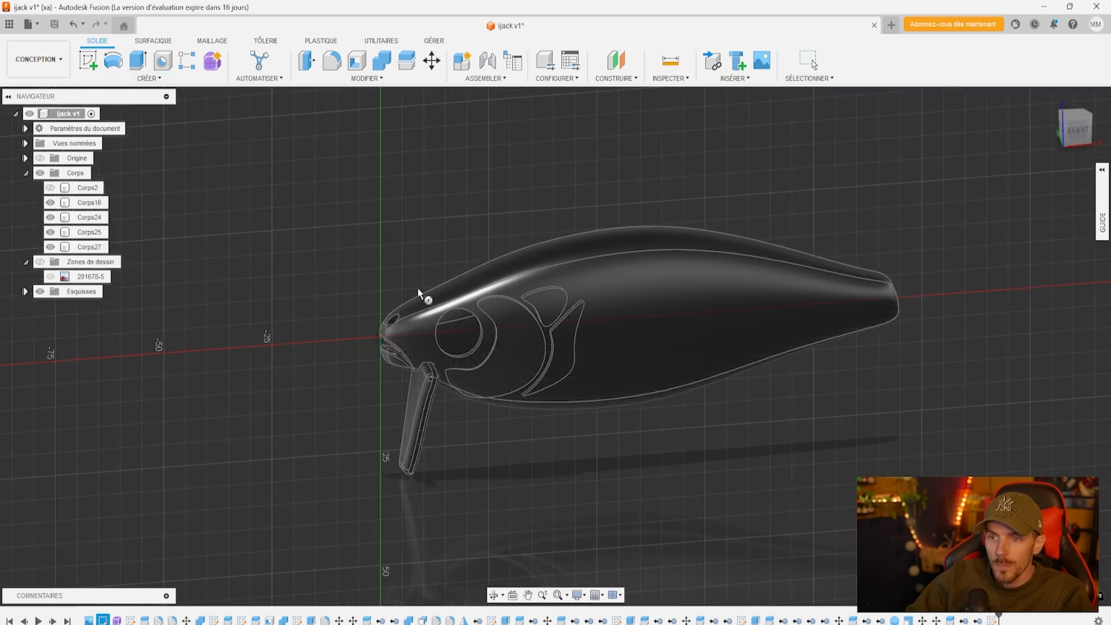
click(1080, 132)
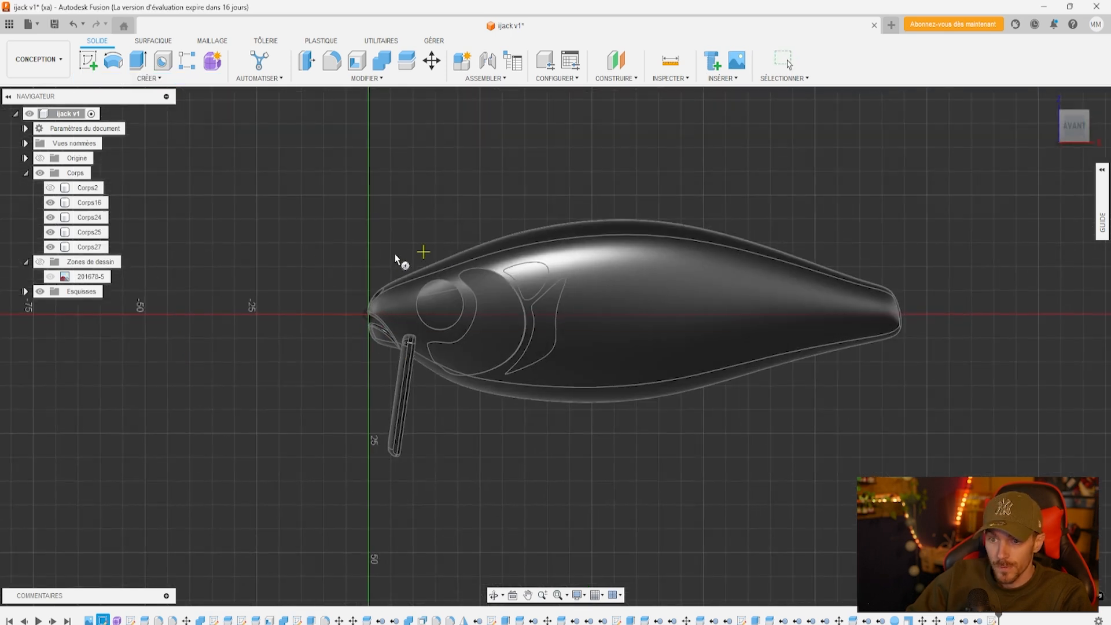
click(368, 243)
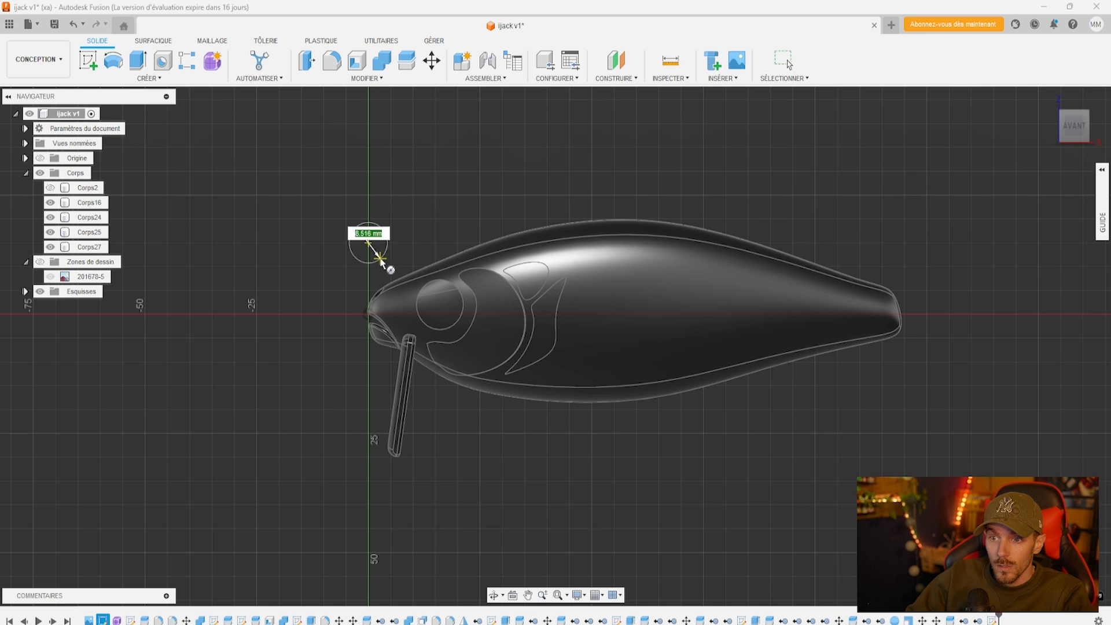
click(381, 261)
scroll(356, 243, up, 5)
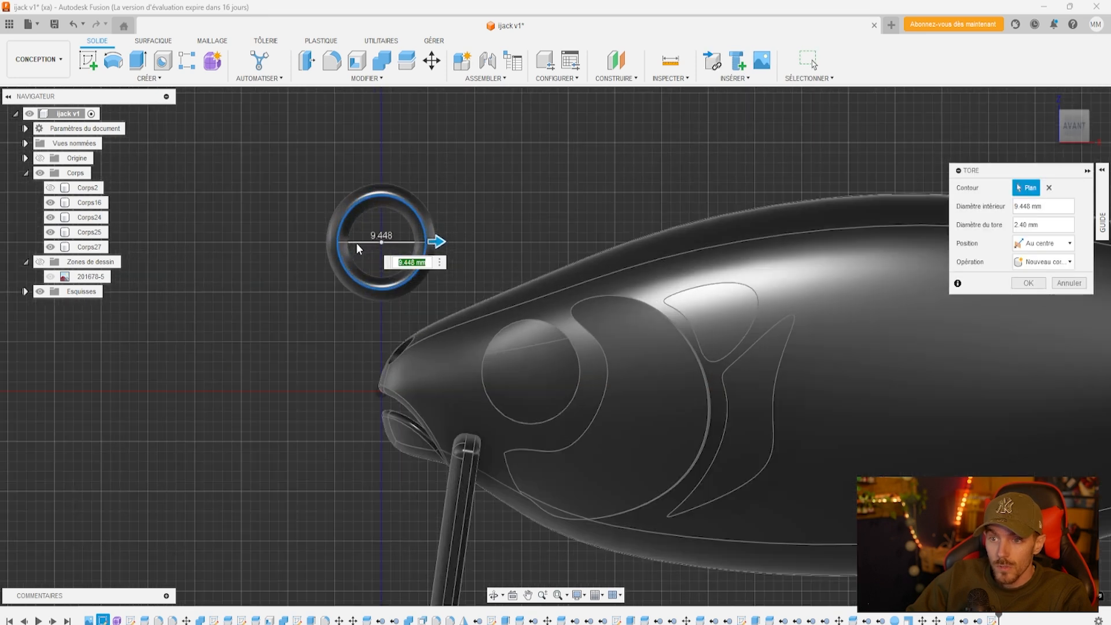
click(1029, 283)
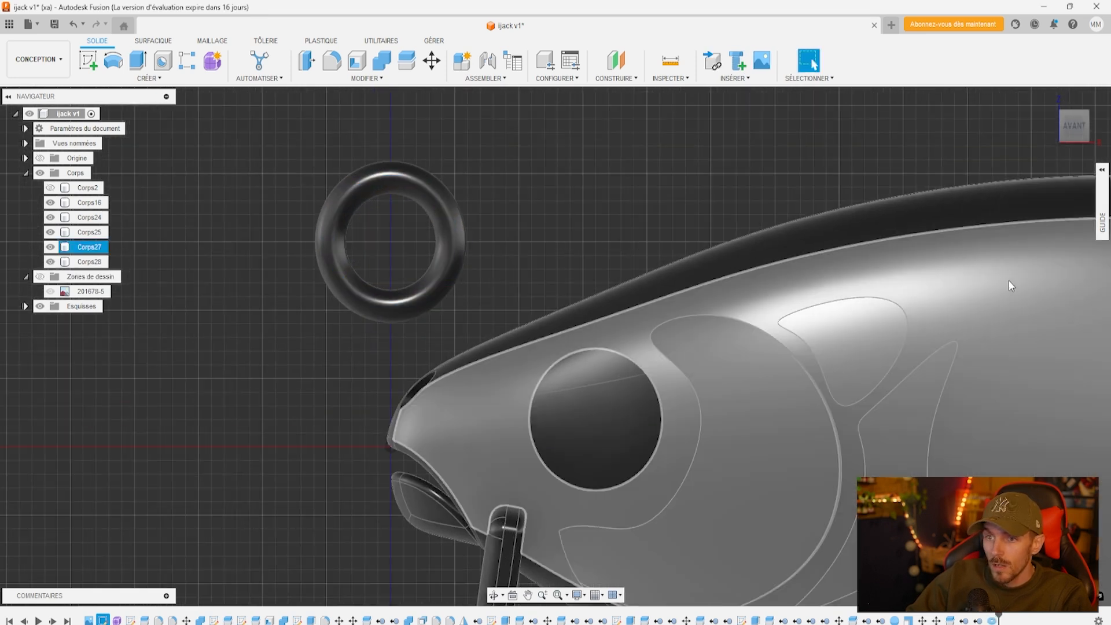
Start moving the torus Corps28 down about 8.2 mm, rearward to the eye, and down about another 5 mm
drag(1069, 128, 1102, 135)
shift+middle_drag(555, 347, 293, 309)
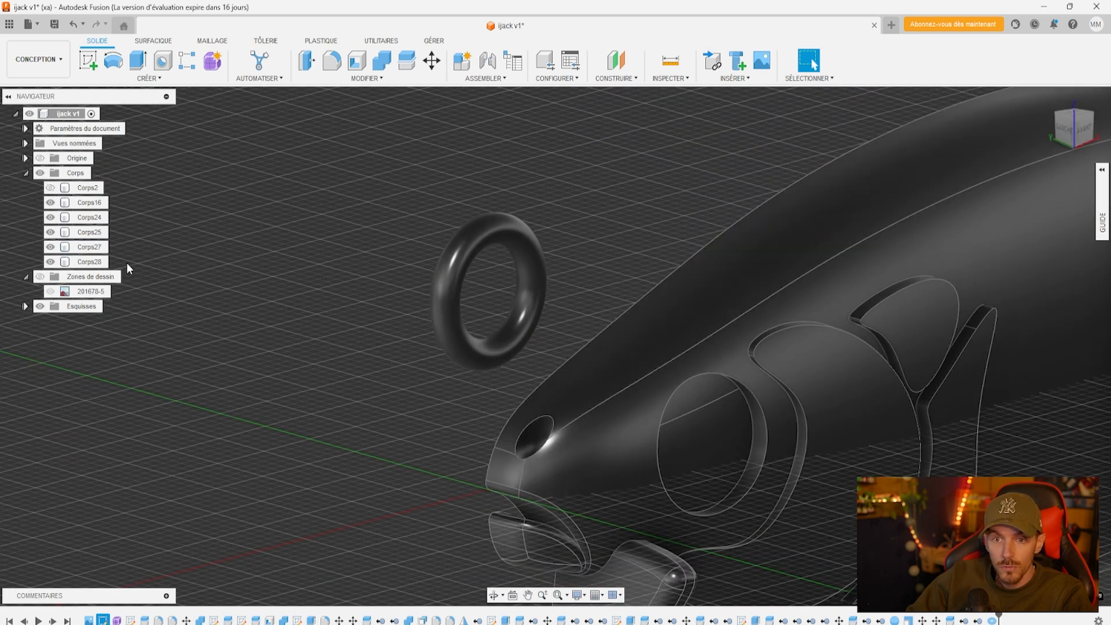
right_click(93, 261)
click(145, 270)
drag(444, 350, 445, 462)
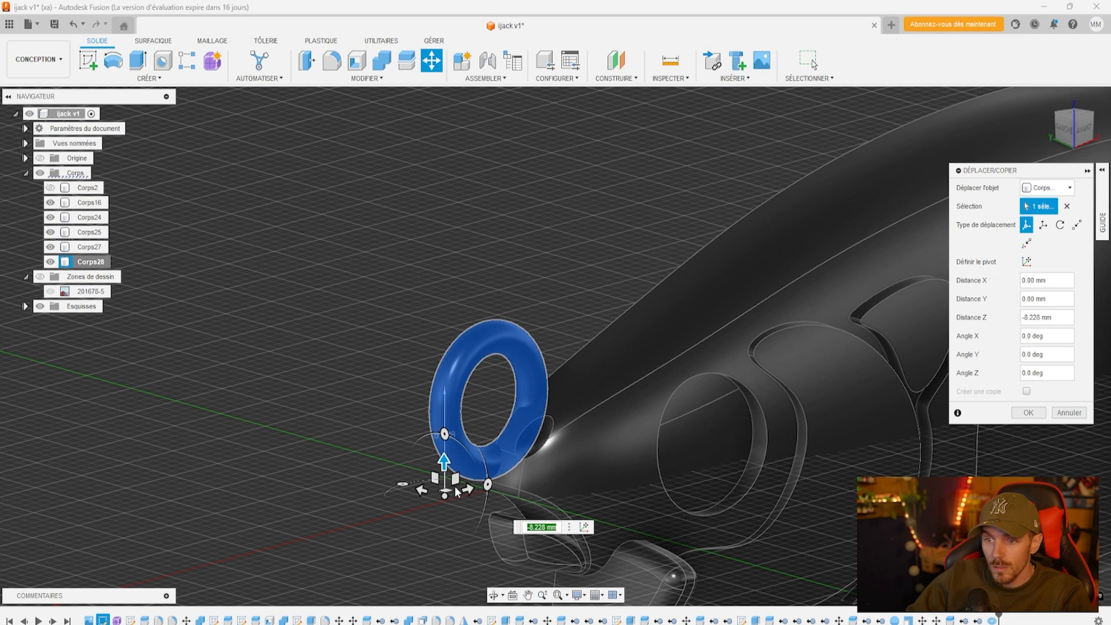
drag(540, 472, 617, 485)
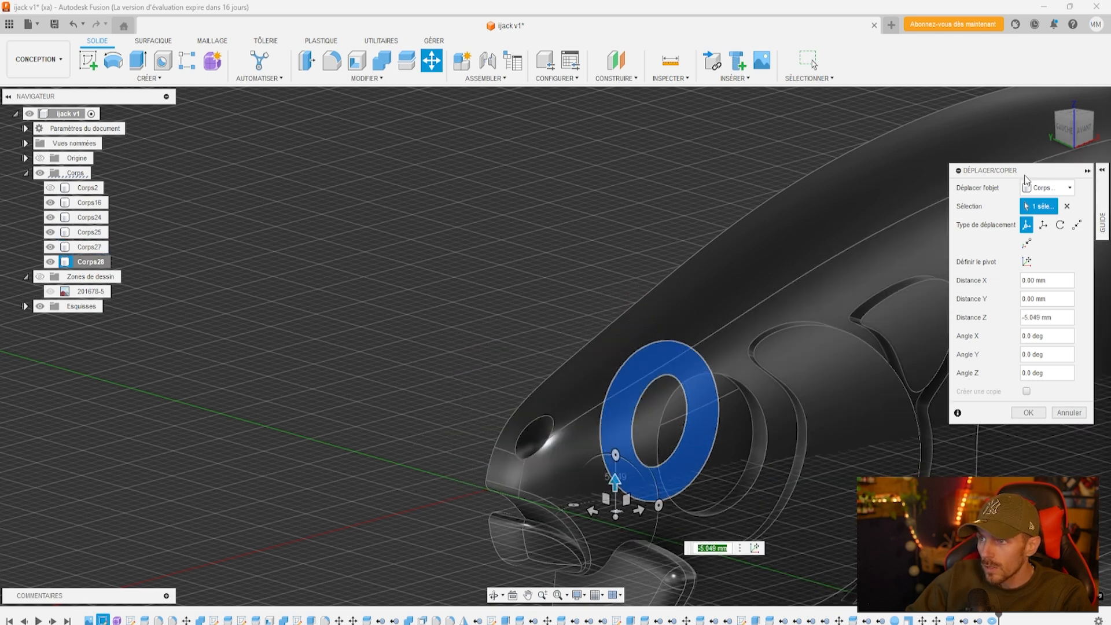
Shift the torus about -6.4 mm in Y and 2.5 mm in Z, then about -3.6 mm in X and -0.4 mm in Z
click(1063, 129)
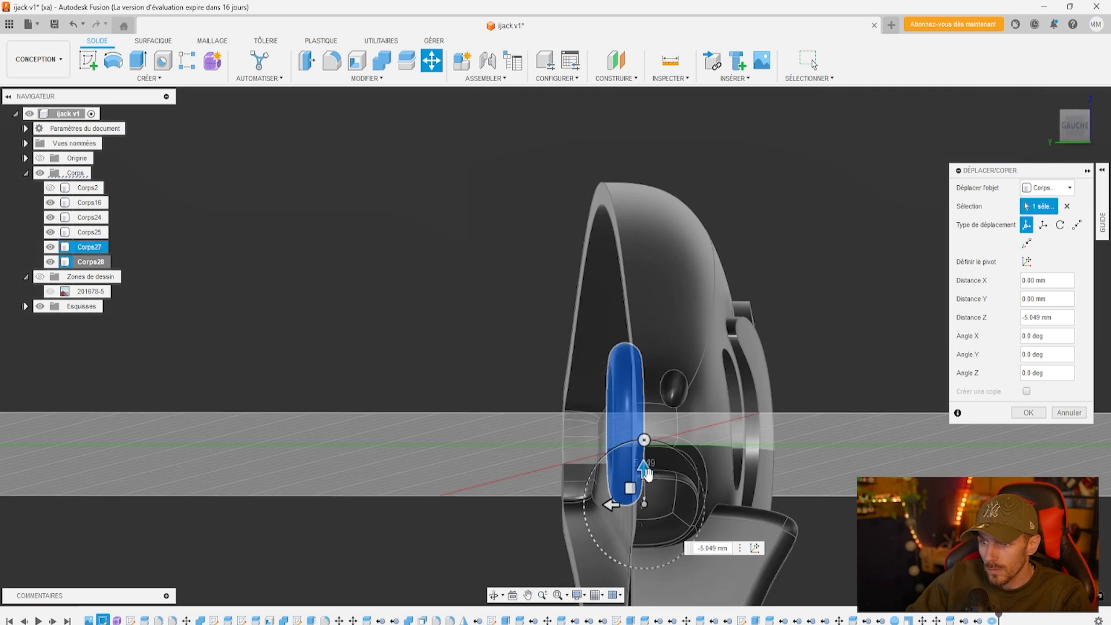
drag(610, 505, 704, 506)
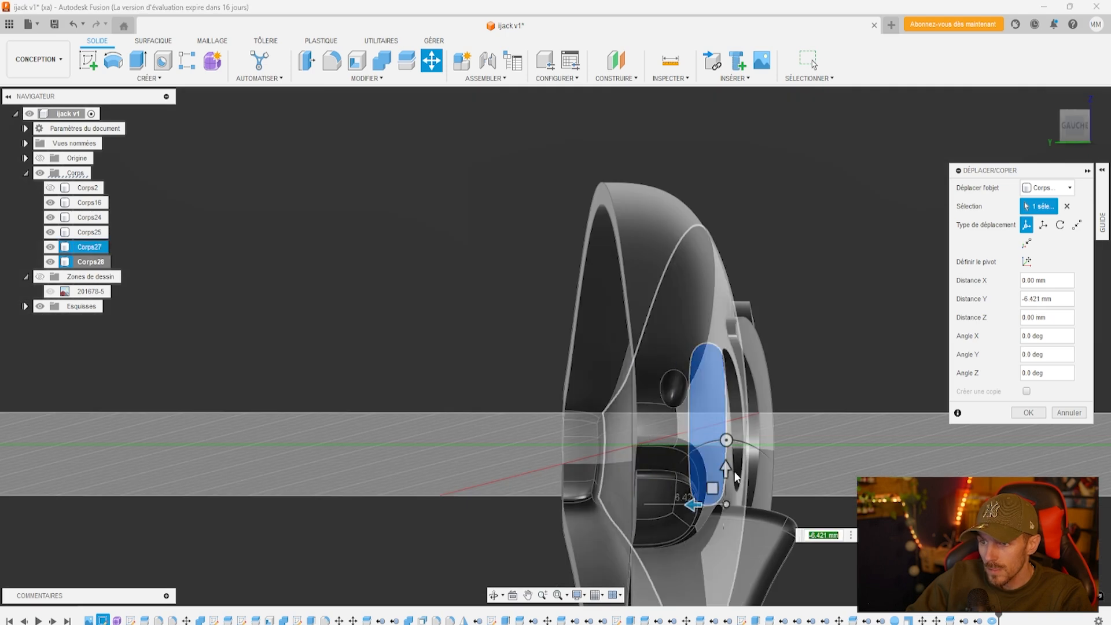
drag(728, 466, 727, 435)
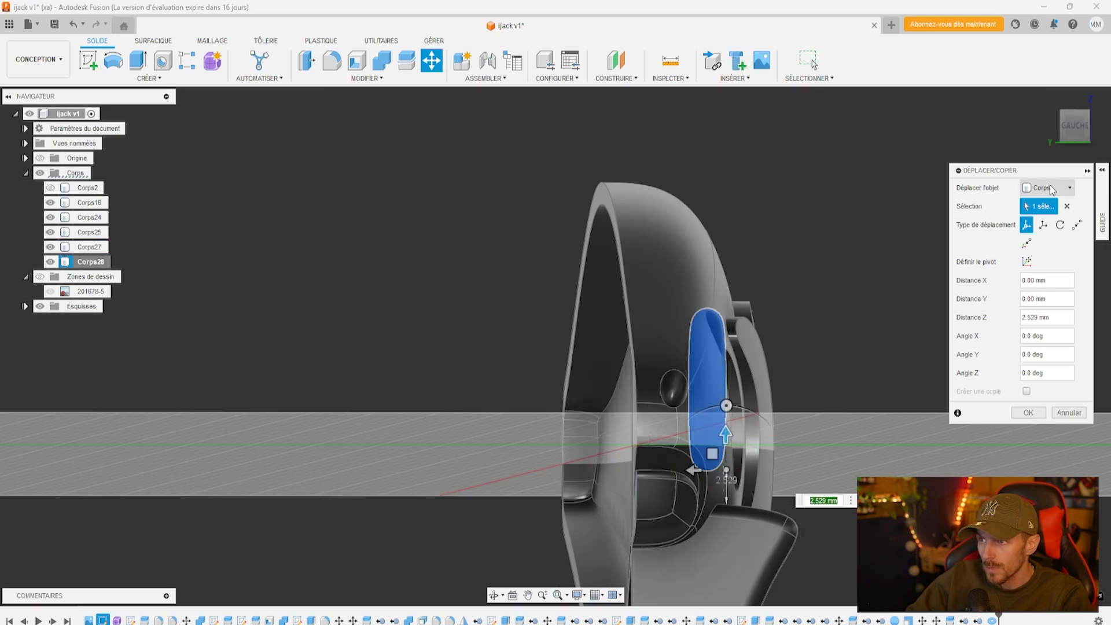
click(1076, 128)
drag(641, 491, 597, 498)
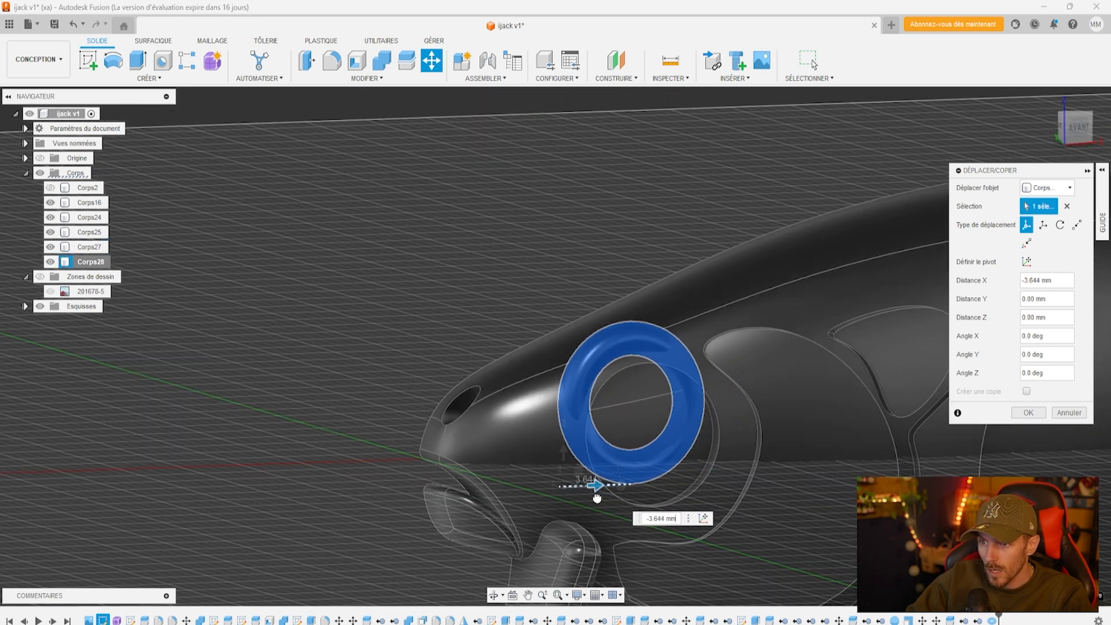
drag(562, 455, 563, 460)
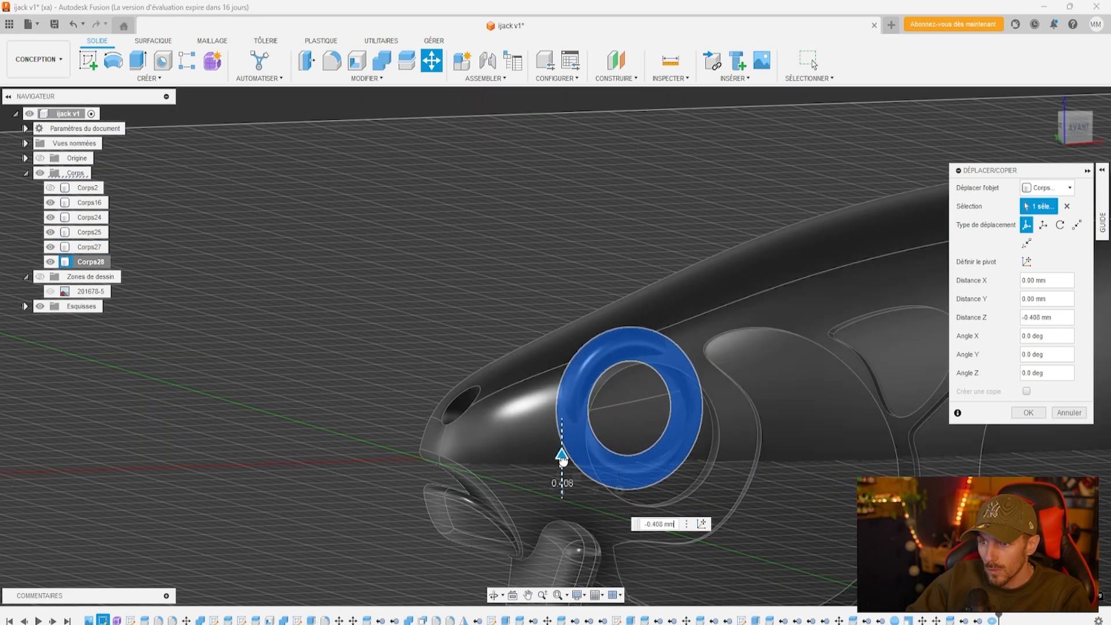
Tilt the torus to follow the head's side, lower it about 0.14 mm, and apply the move
click(1065, 138)
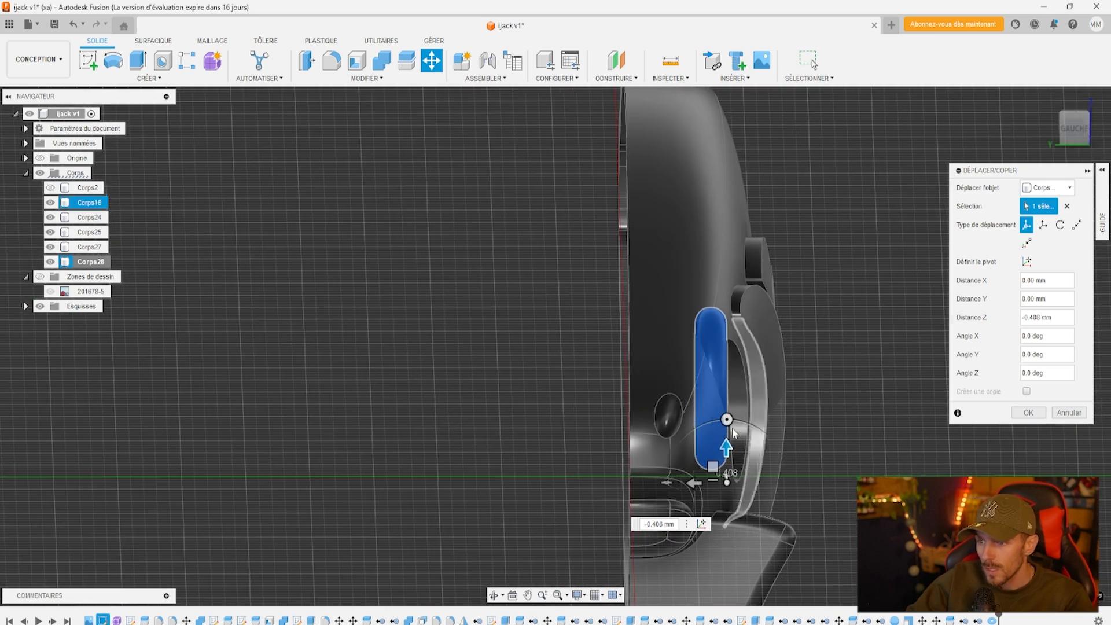
drag(728, 421, 714, 449)
drag(1075, 130, 980, 140)
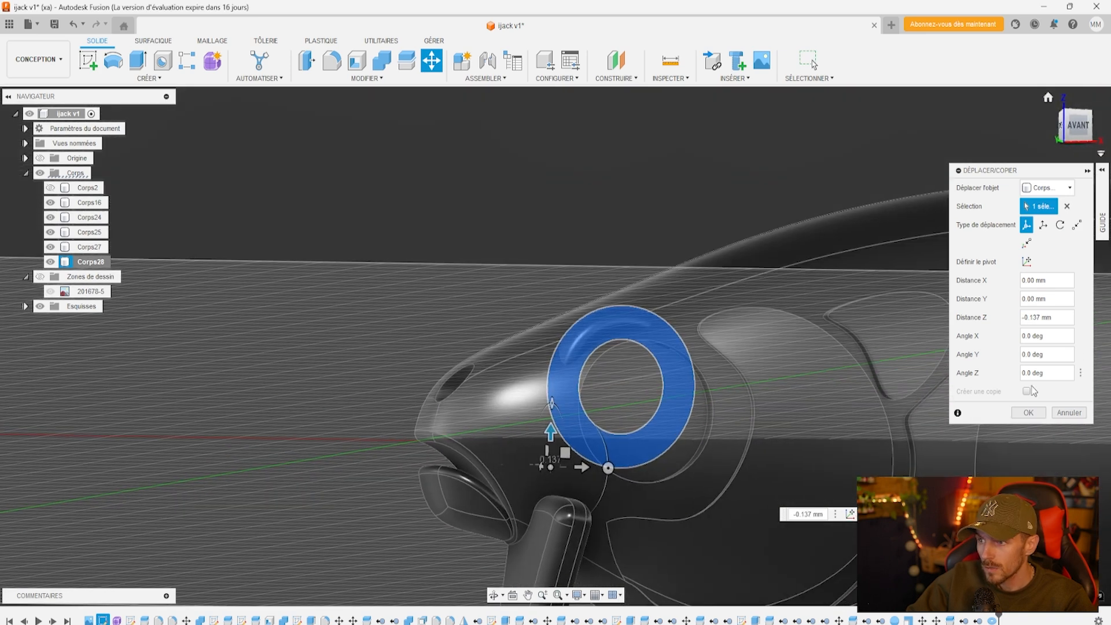
click(1029, 413)
Split the torus Corps28 using the fish body Corps27 as the splitting tool
scroll(554, 344, up, 5)
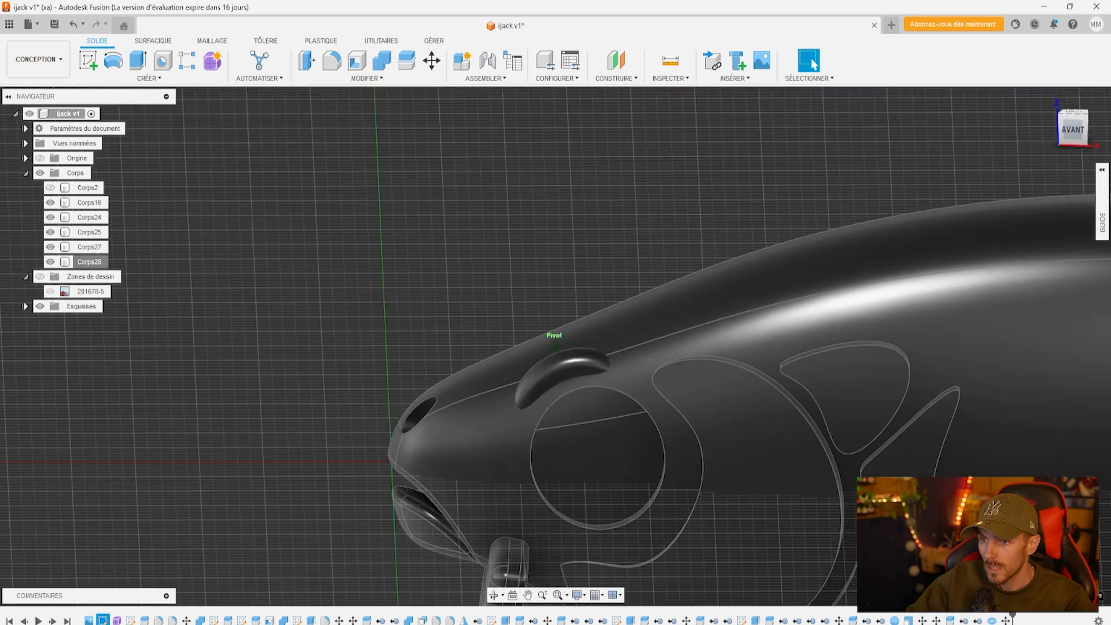
click(90, 261)
click(376, 81)
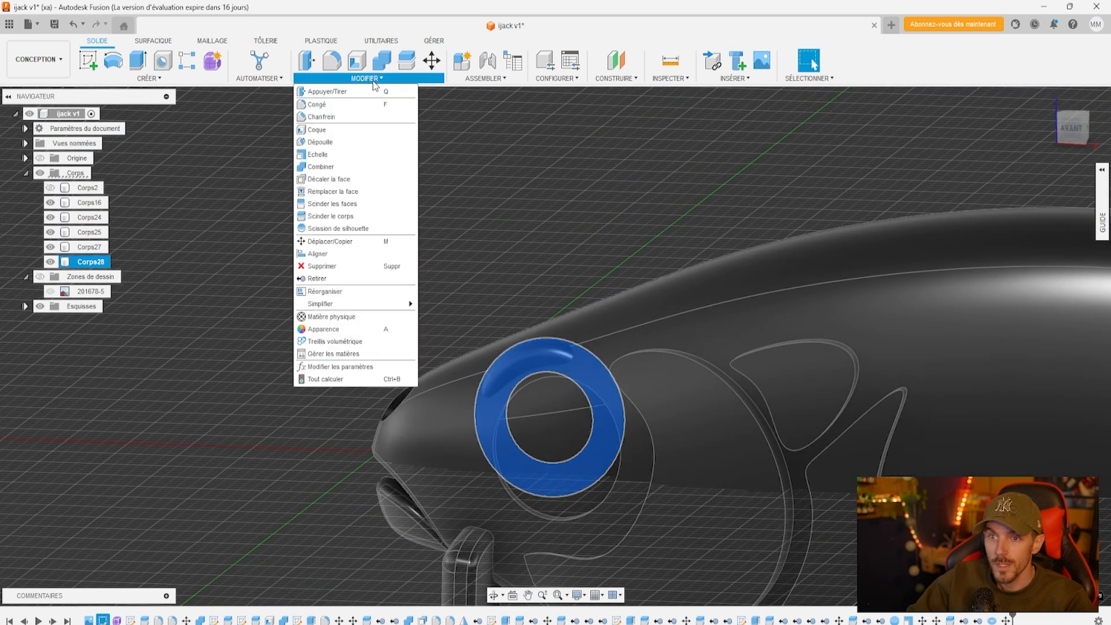
click(353, 216)
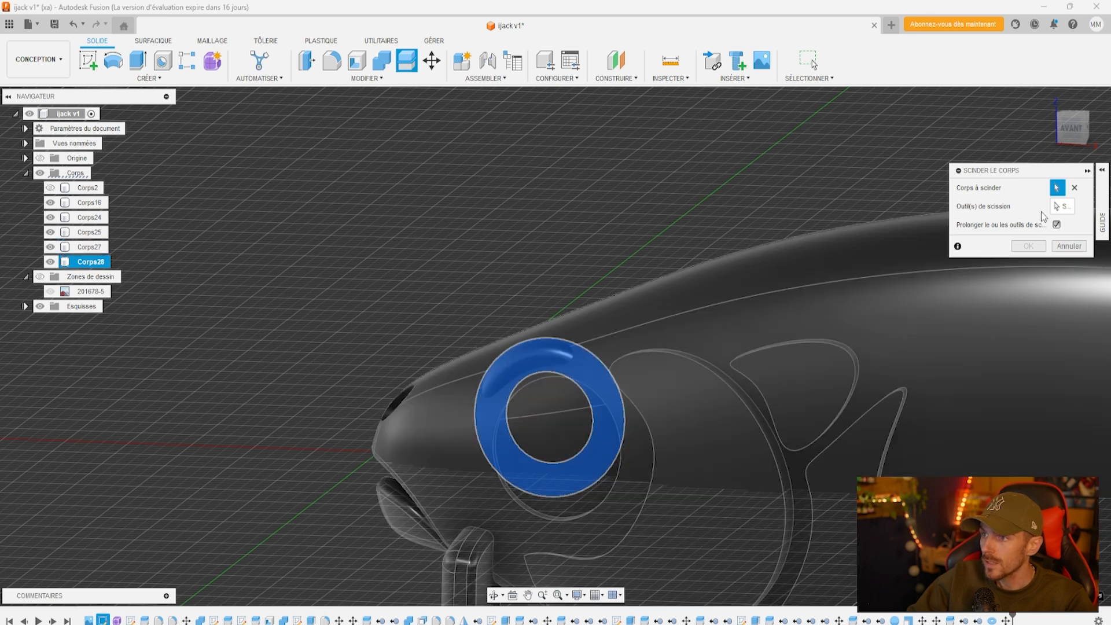
click(1065, 207)
click(760, 300)
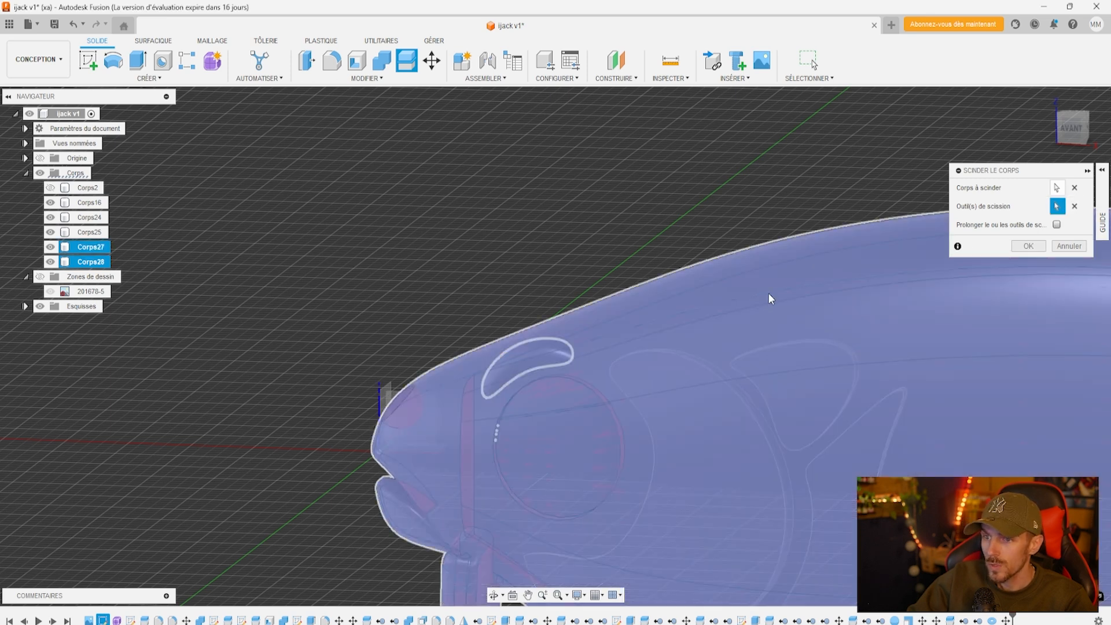
click(1029, 245)
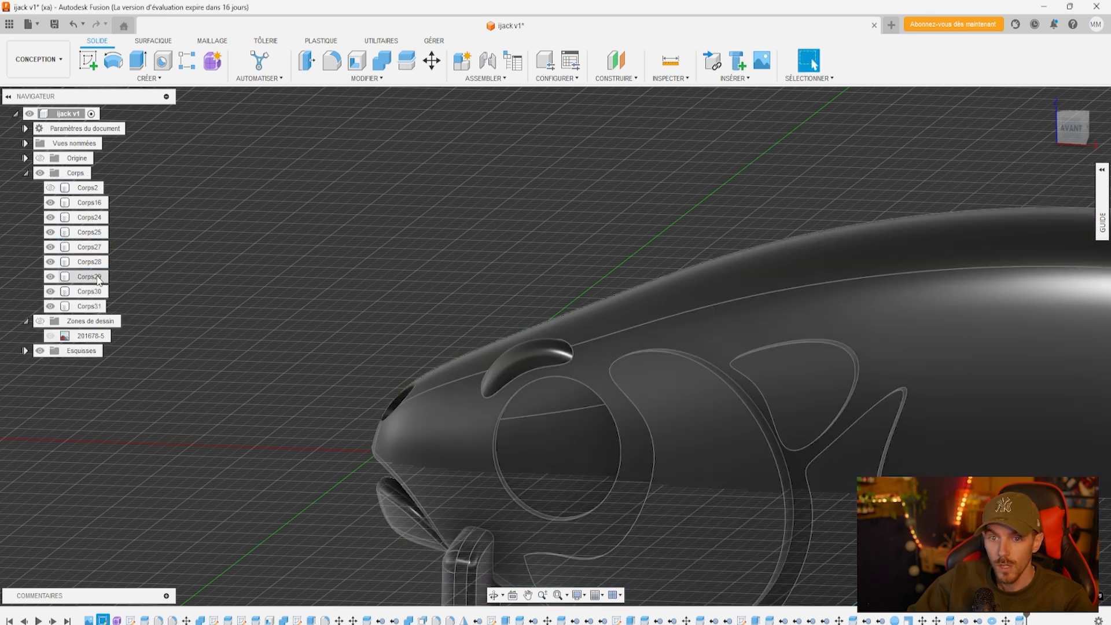
Remove the leftover torus pieces Corps31, Corps30 and Corps28, keeping only the brow-shaped piece above the eye
click(92, 307)
right_click(93, 307)
click(116, 482)
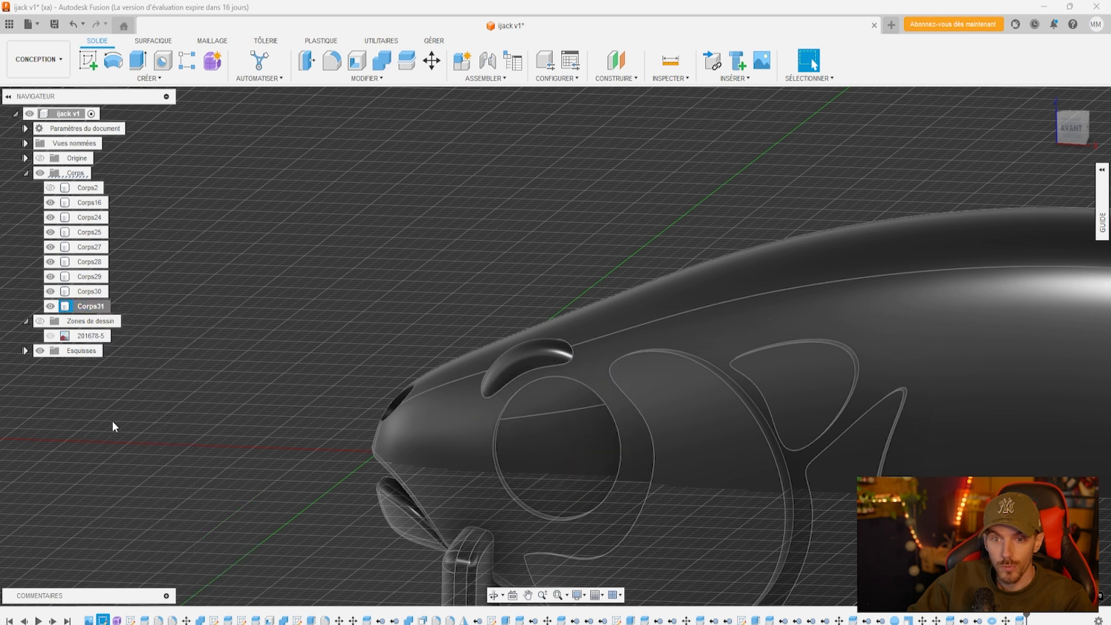
right_click(97, 294)
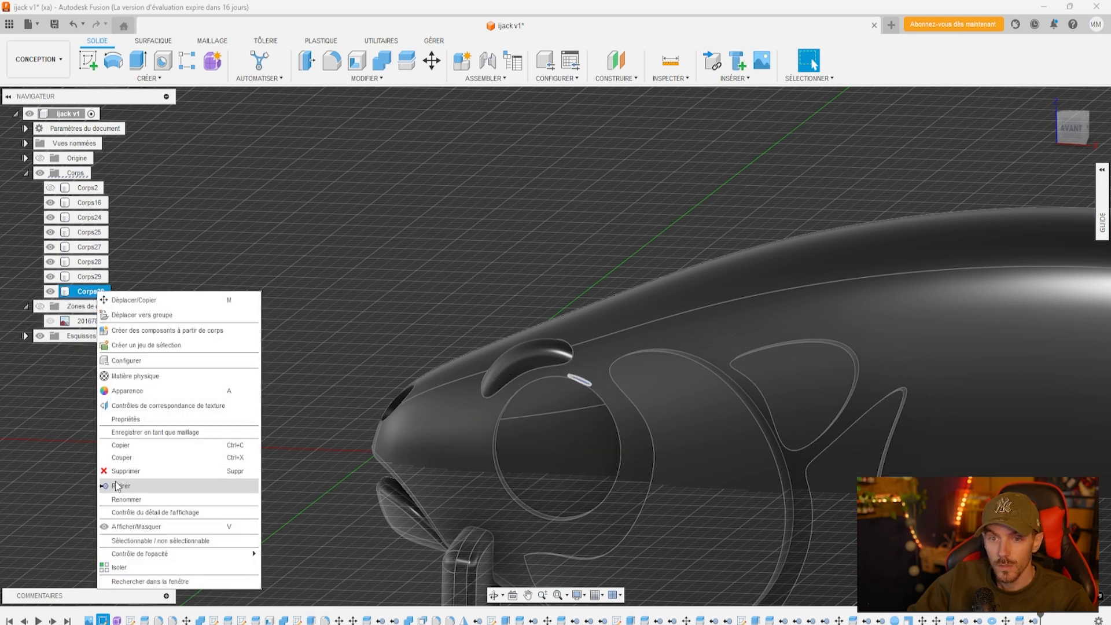
click(116, 483)
right_click(94, 264)
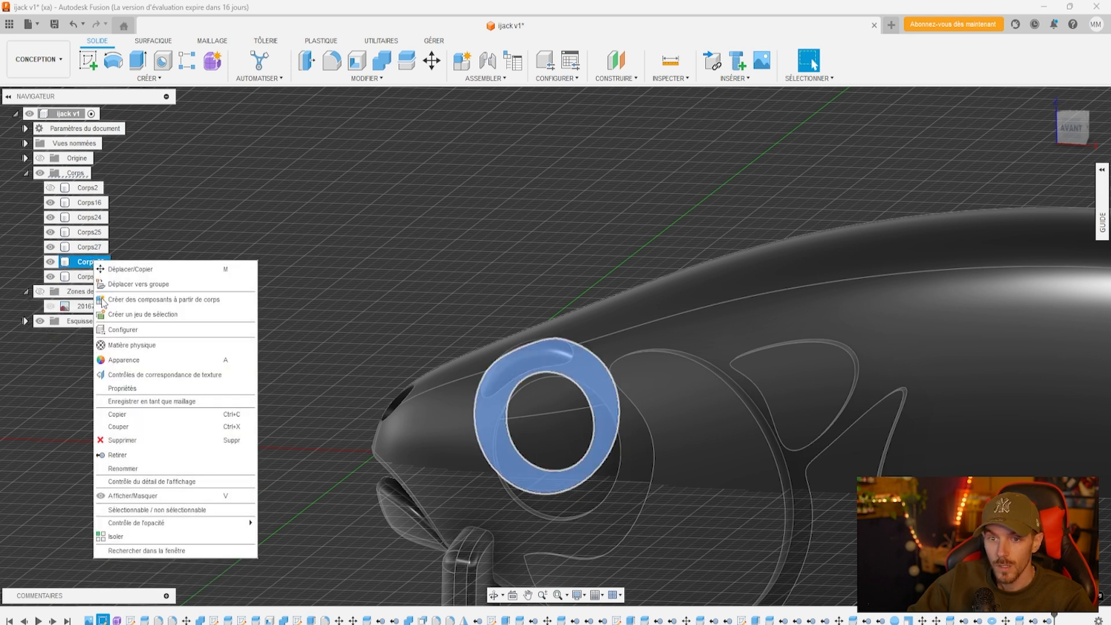
click(116, 454)
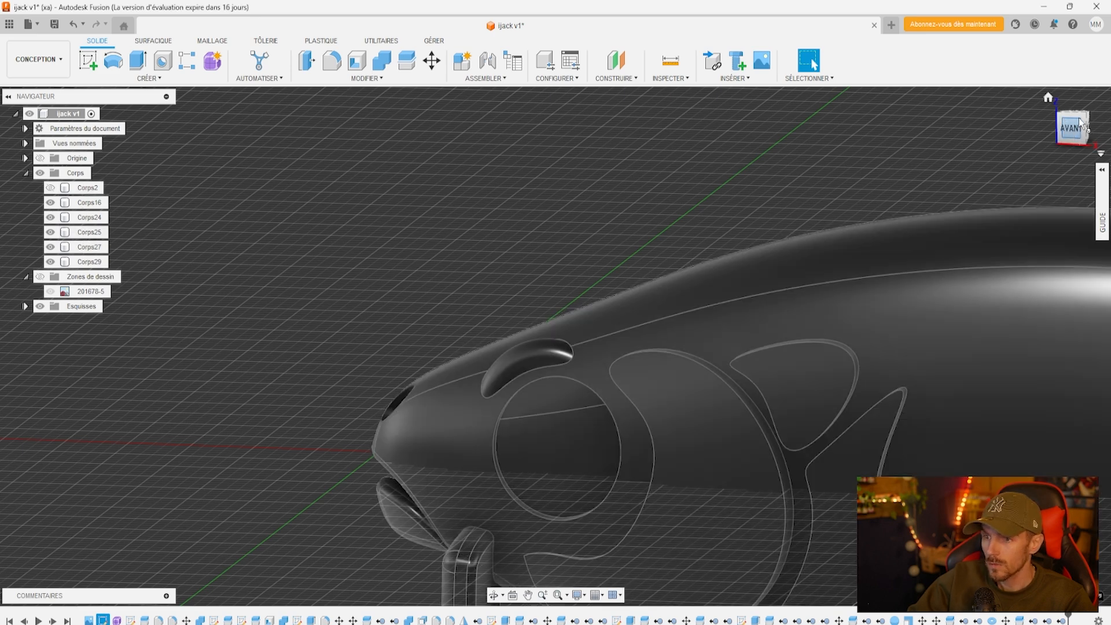
Inspect the brow piece from the left side, and the whole lure from the front
click(1080, 122)
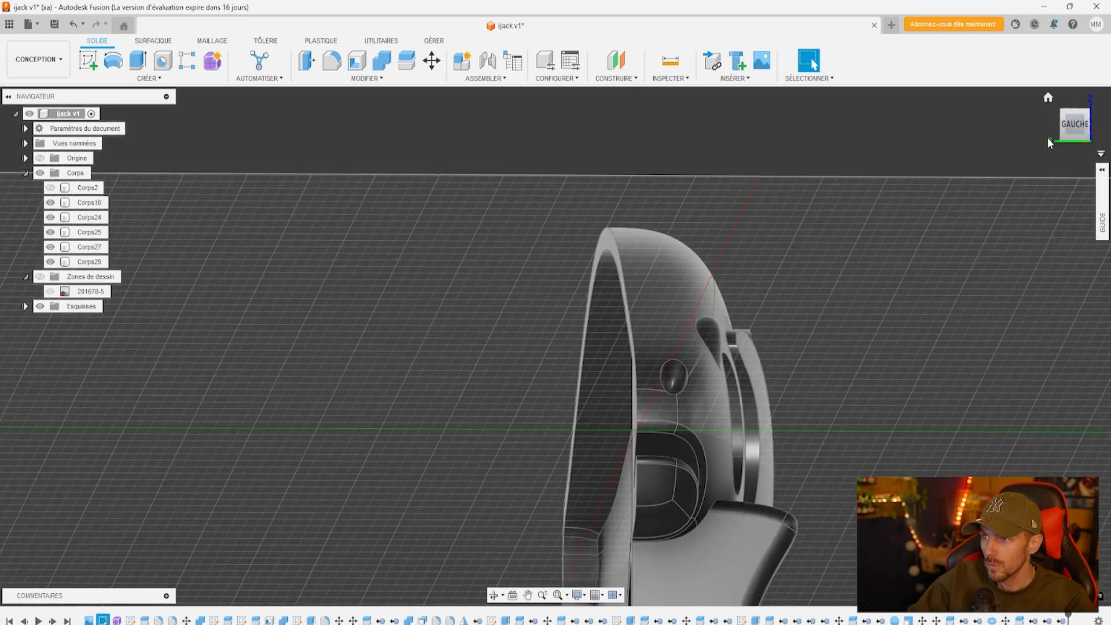
click(1050, 143)
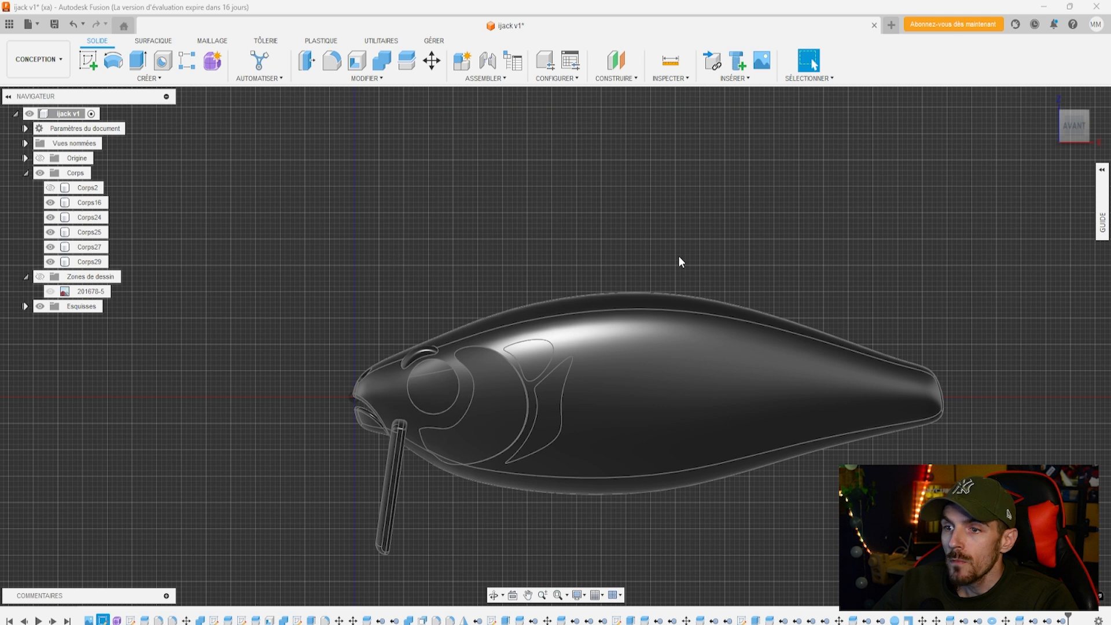
scroll(626, 323, up, 1)
scroll(626, 323, down, 3)
scroll(625, 324, up, 2)
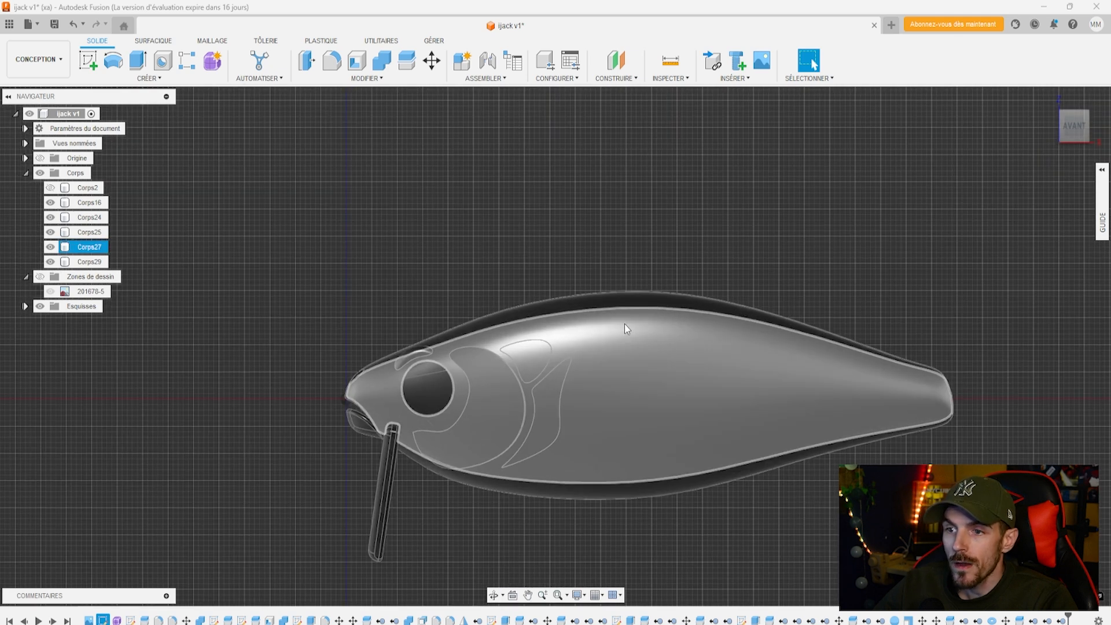
scroll(689, 347, up, 2)
click(363, 323)
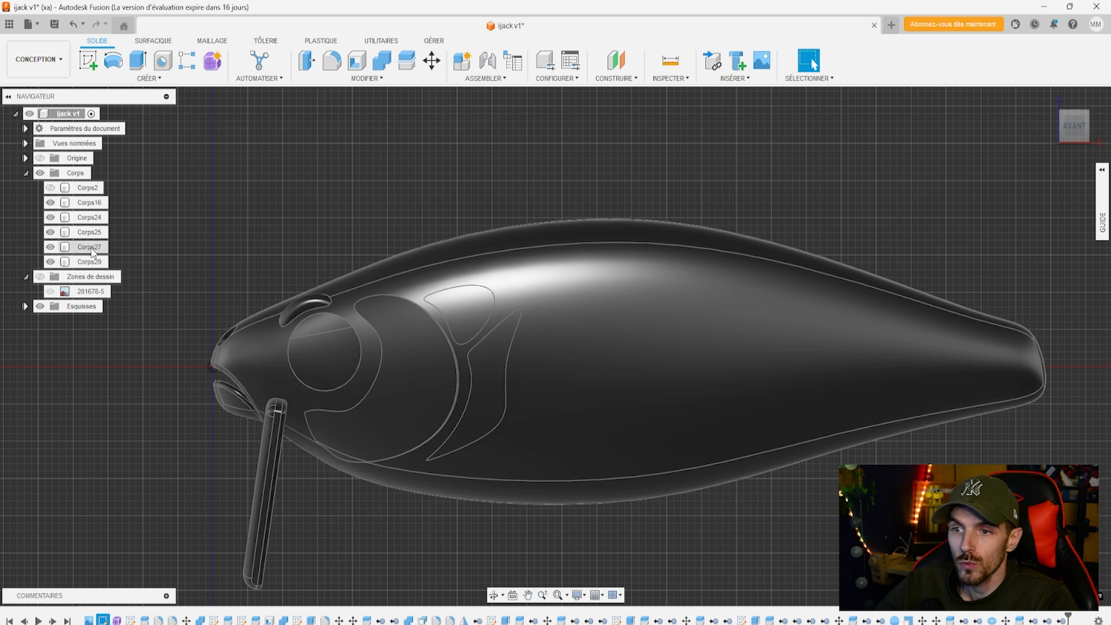
click(669, 332)
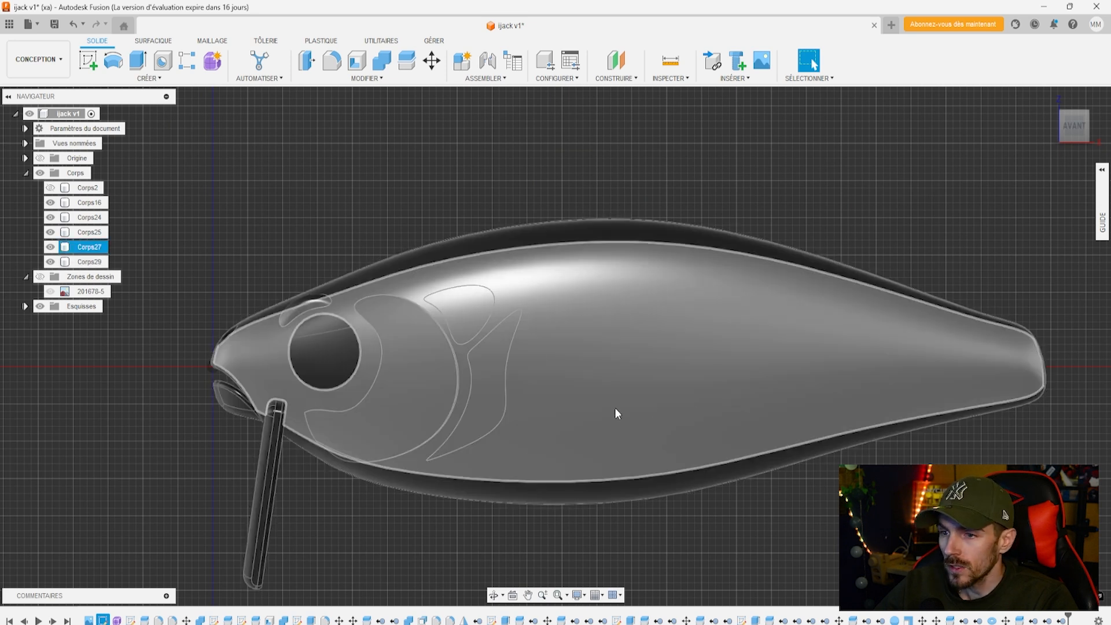
key(Escape)
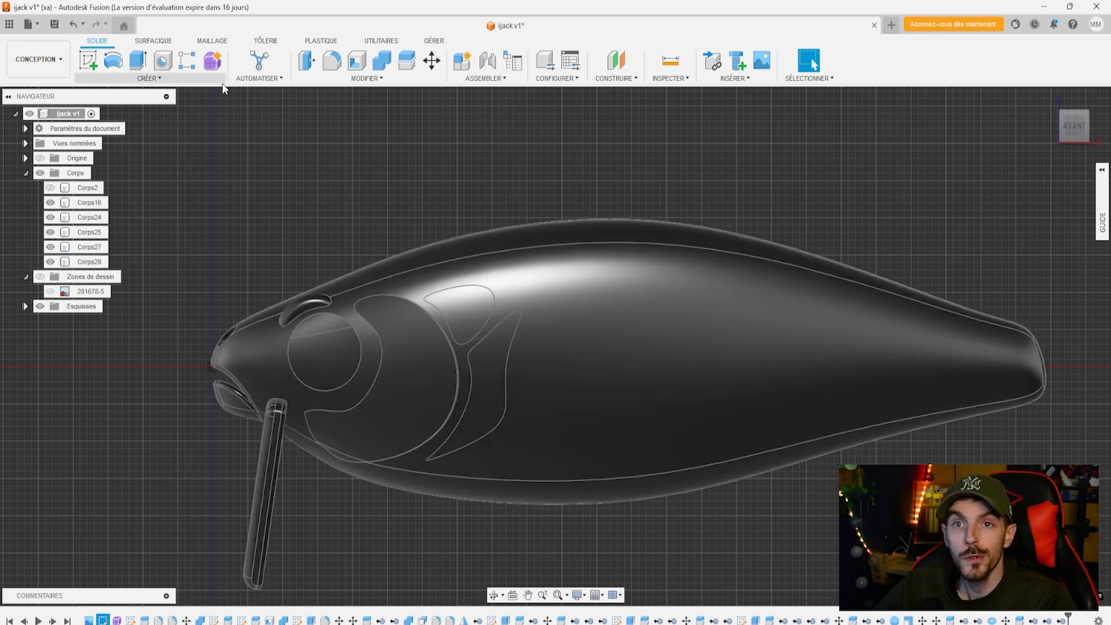
Start a sketch on the front plane and draw a slanted line on the flank just behind the gill outline
click(88, 60)
click(239, 318)
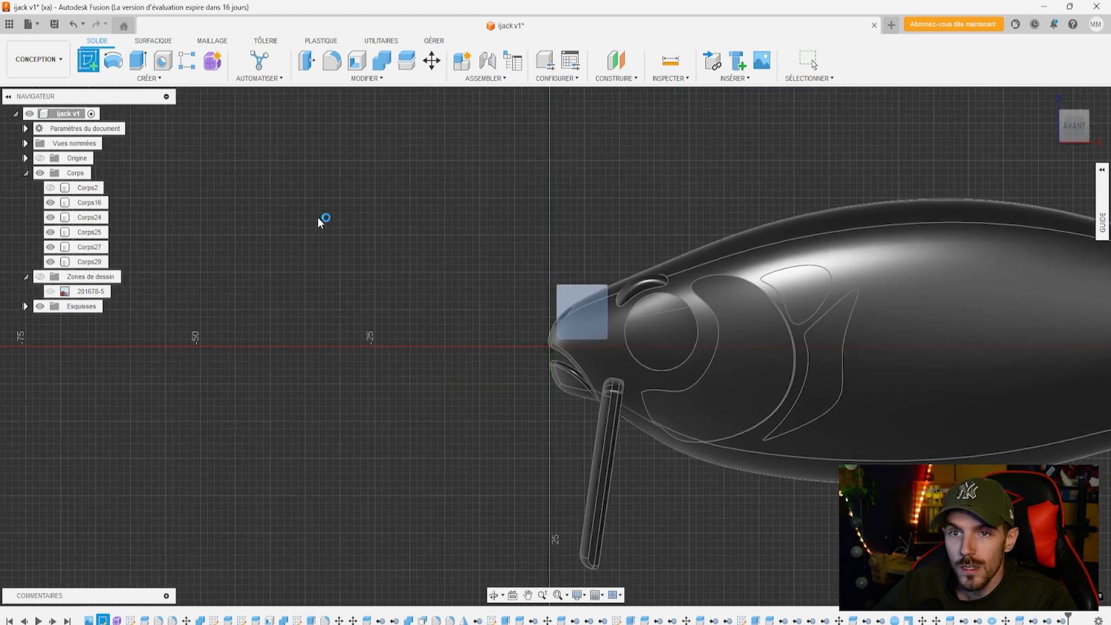
middle_drag(567, 272, 206, 265)
scroll(538, 307, up, 2)
middle_drag(595, 359, 440, 350)
key(l)
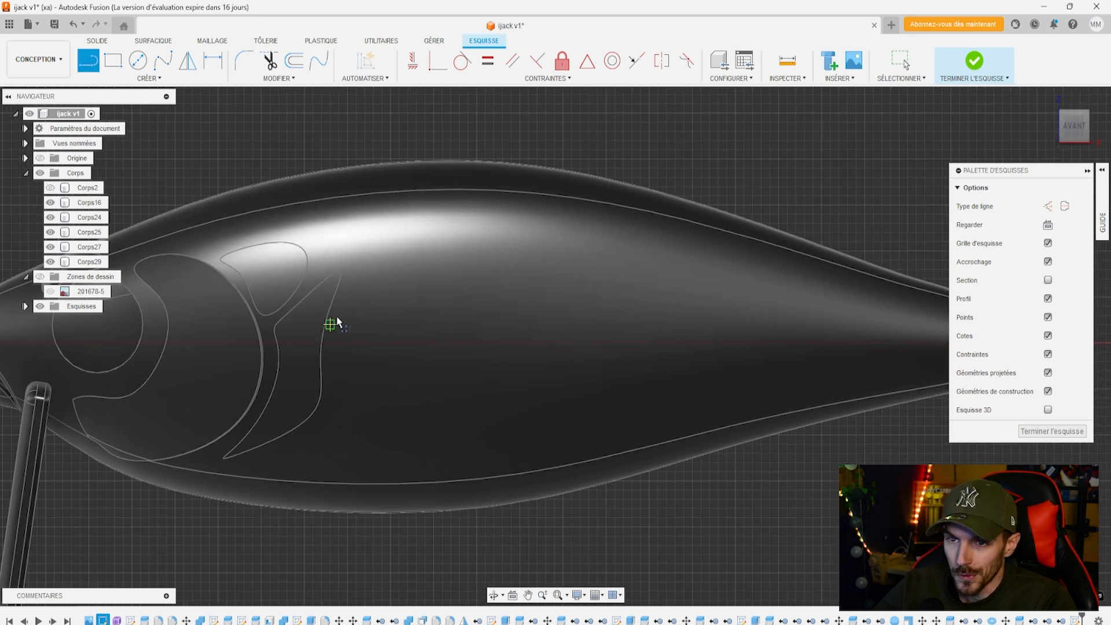
click(408, 214)
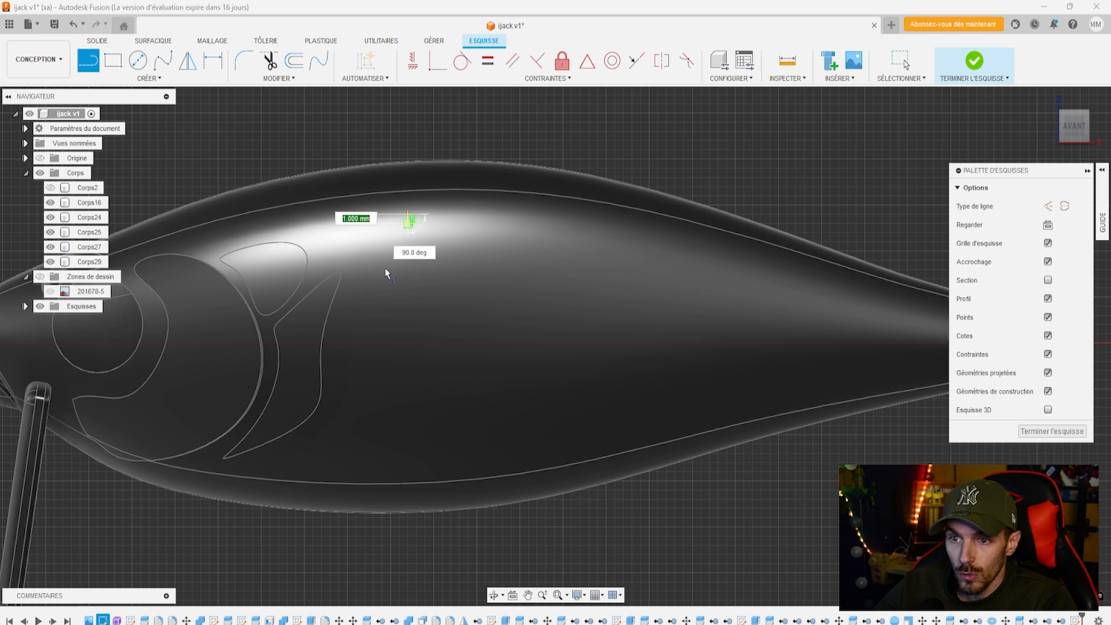
click(352, 330)
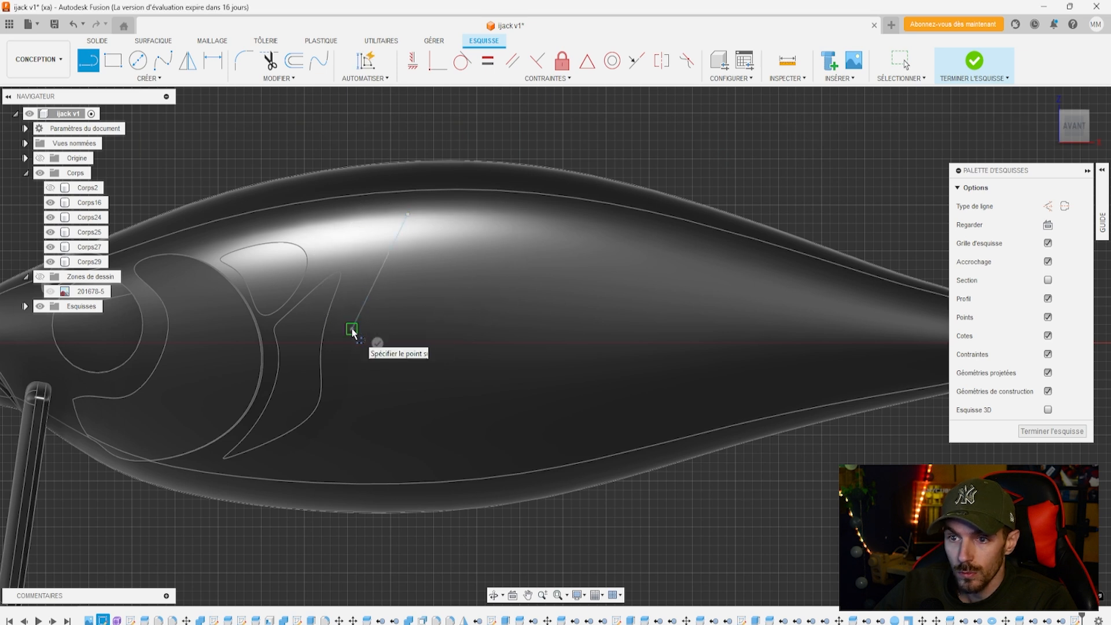
key(Escape)
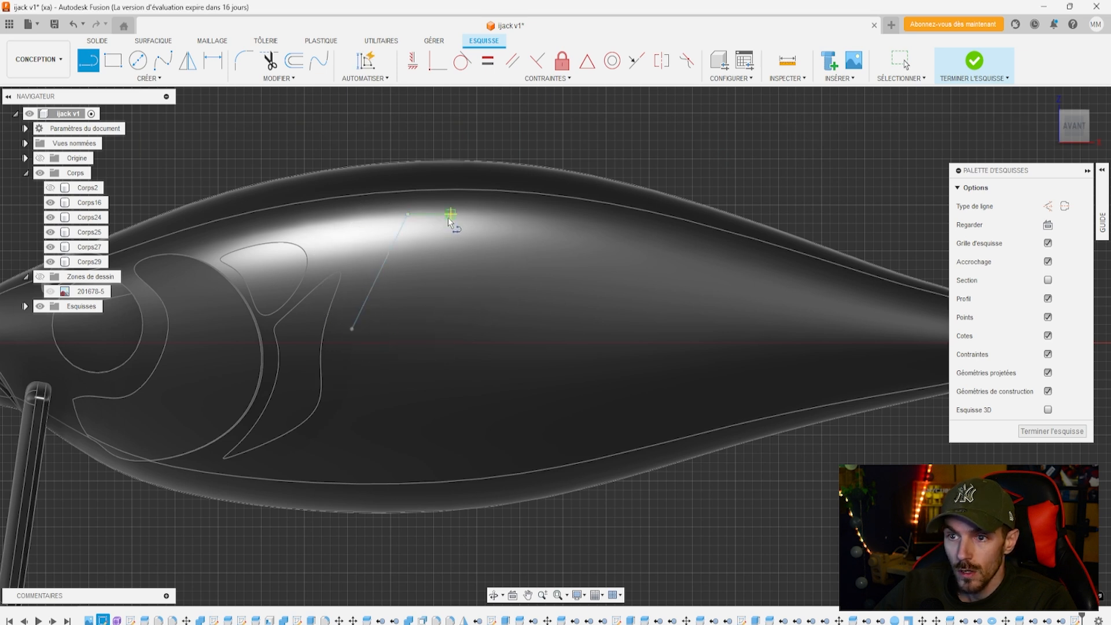
Draw two more slanted lines behind and parallel to the first, about 14.1 mm and 14.8 mm long
click(451, 215)
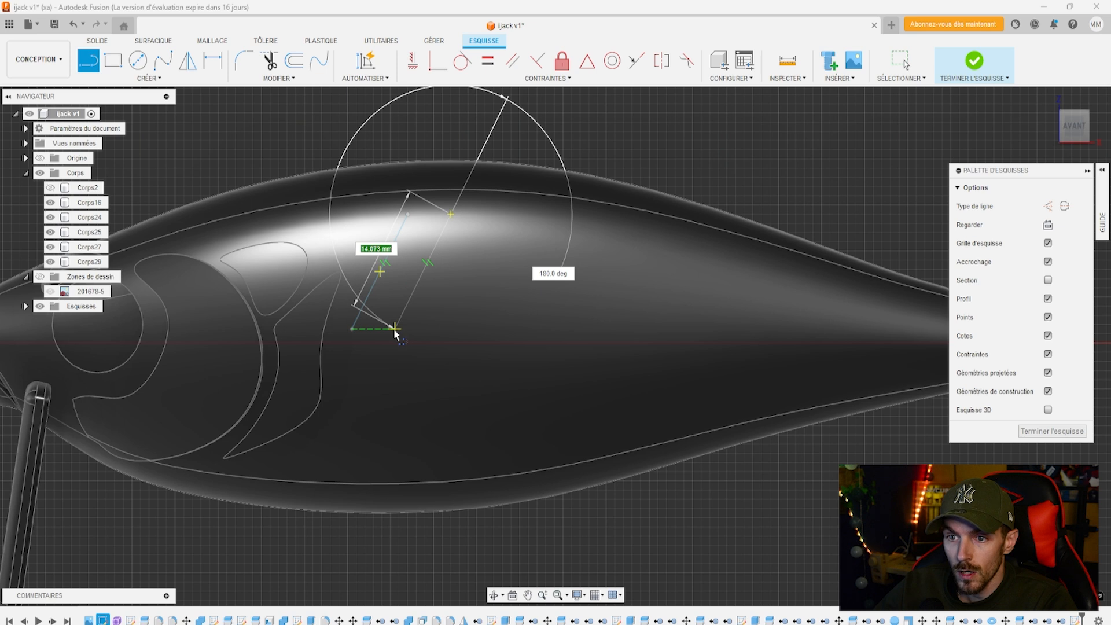
click(394, 329)
key(Escape)
click(492, 217)
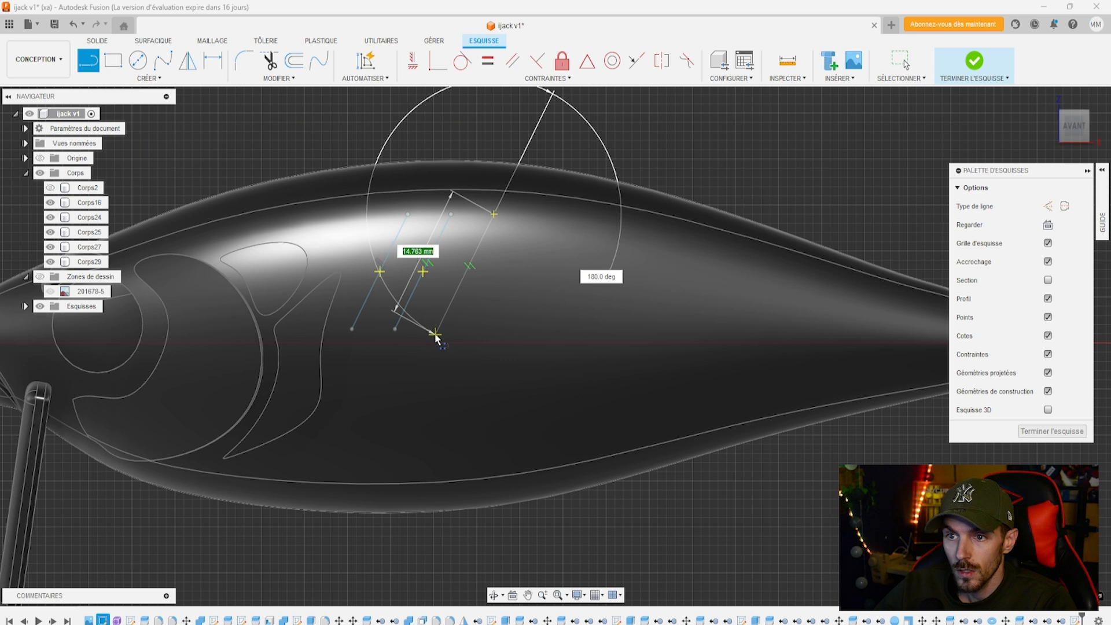
click(435, 335)
key(Escape)
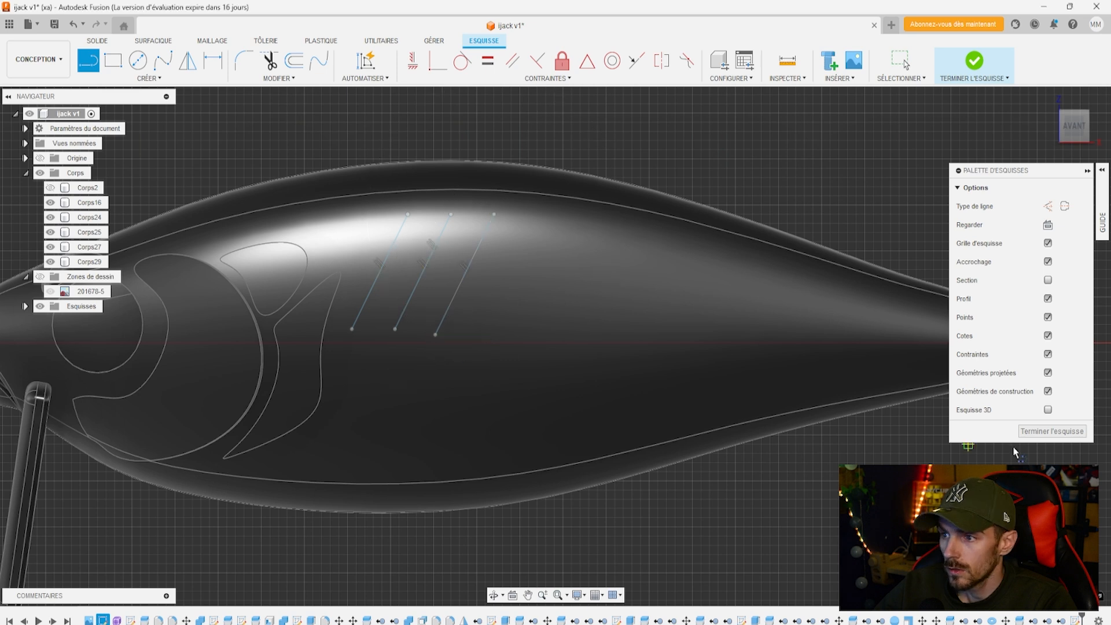
click(1052, 431)
click(453, 300)
ctrl+click(411, 300)
ctrl+click(370, 287)
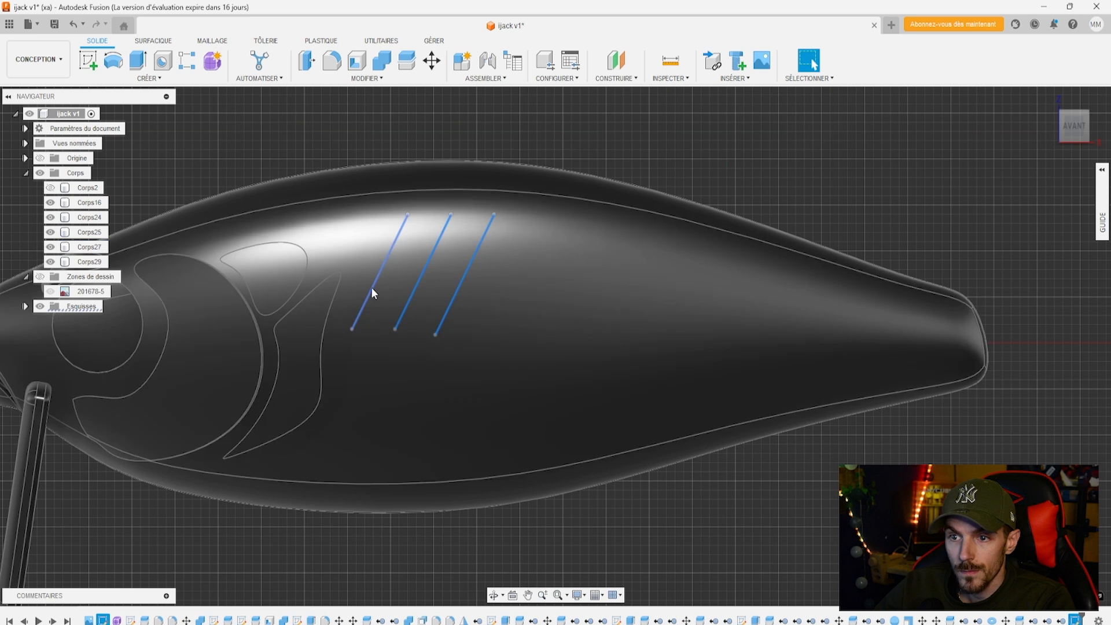
right_click(370, 287)
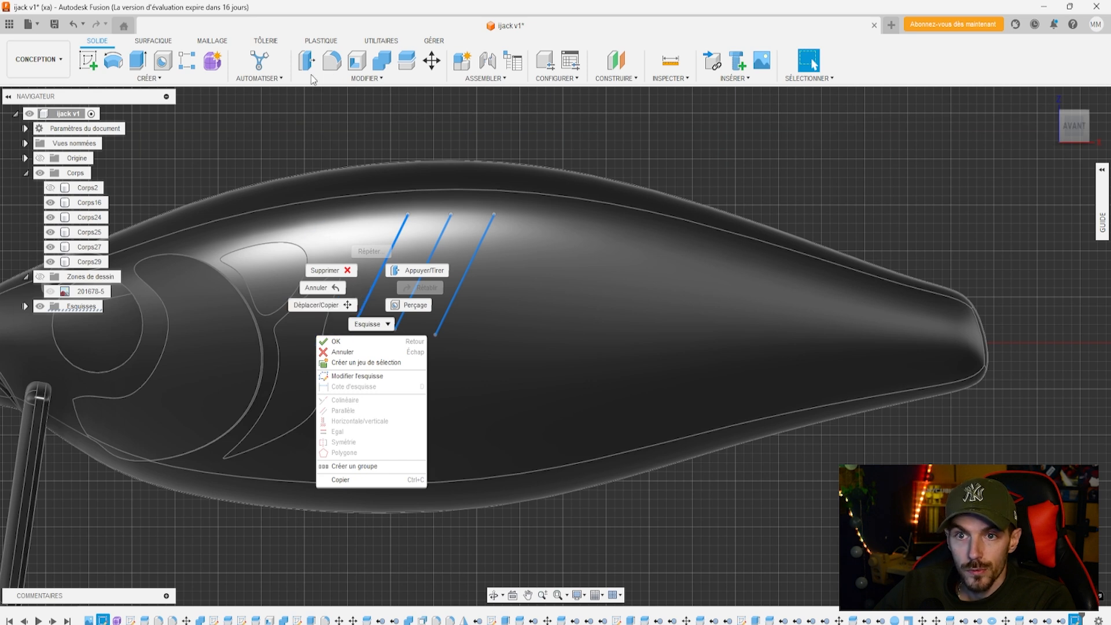
click(381, 78)
click(381, 79)
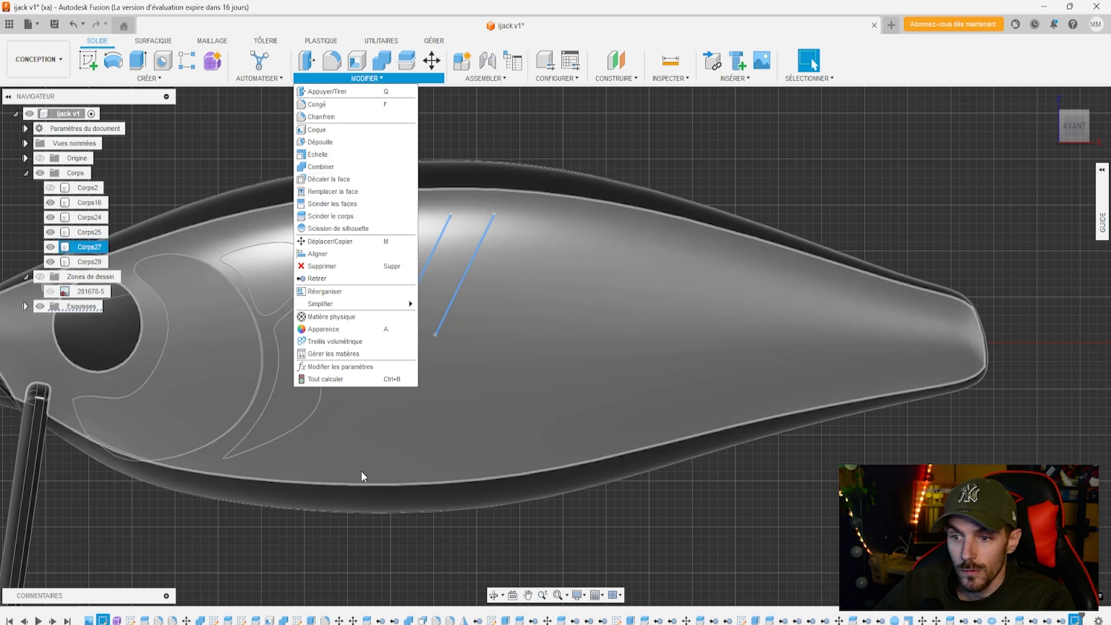
right_click(1074, 619)
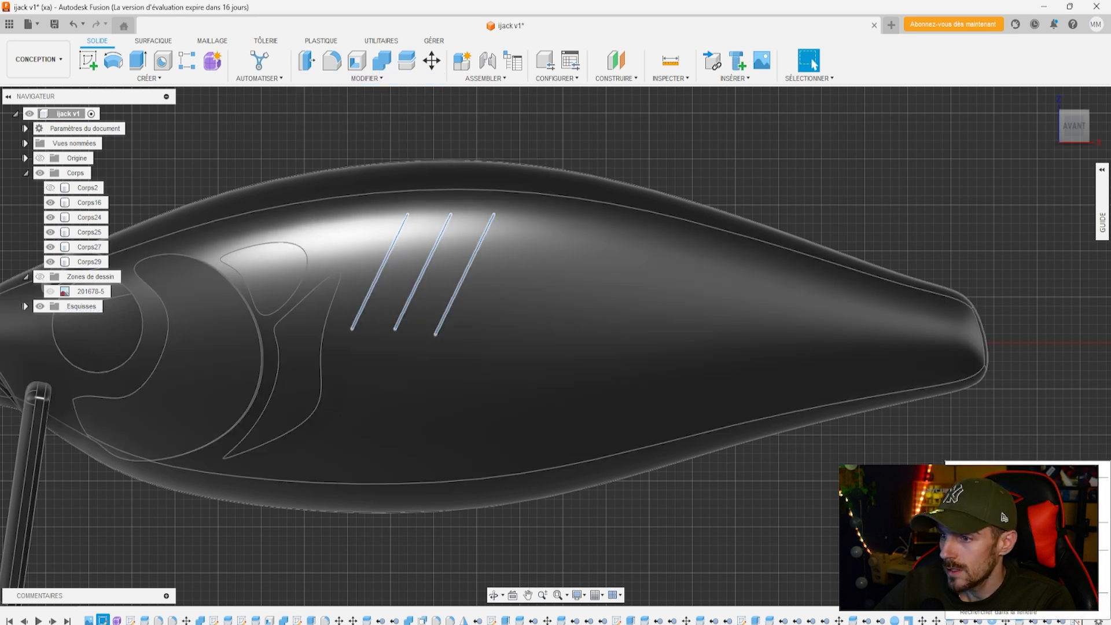
click(996, 485)
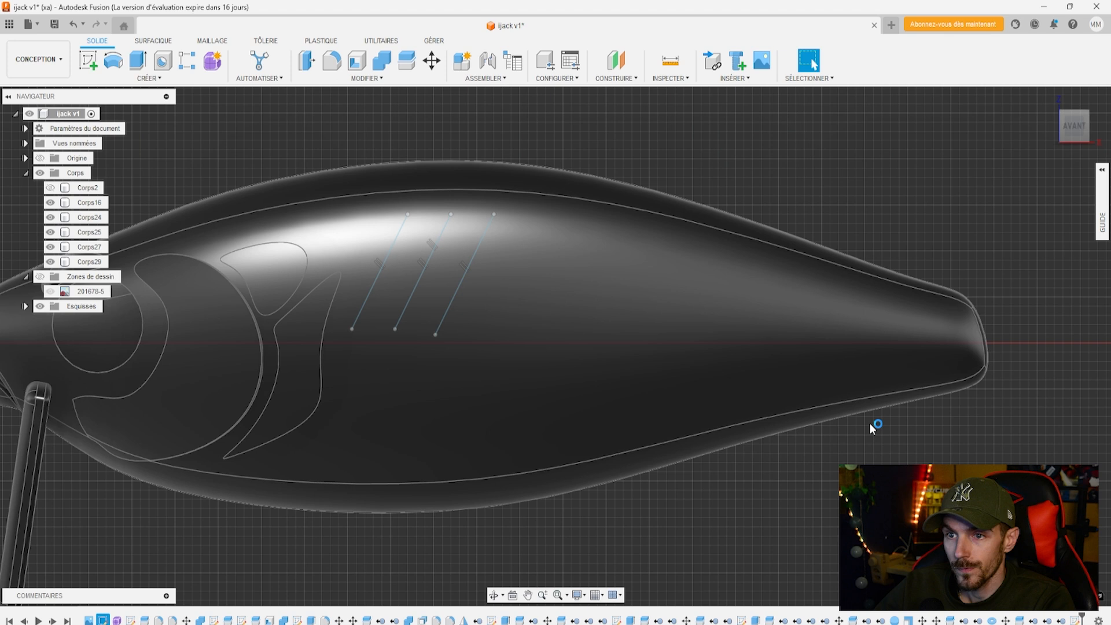
Offset each of the three slanted lines by 1 mm toward the tail
click(461, 285)
ctrl+click(419, 276)
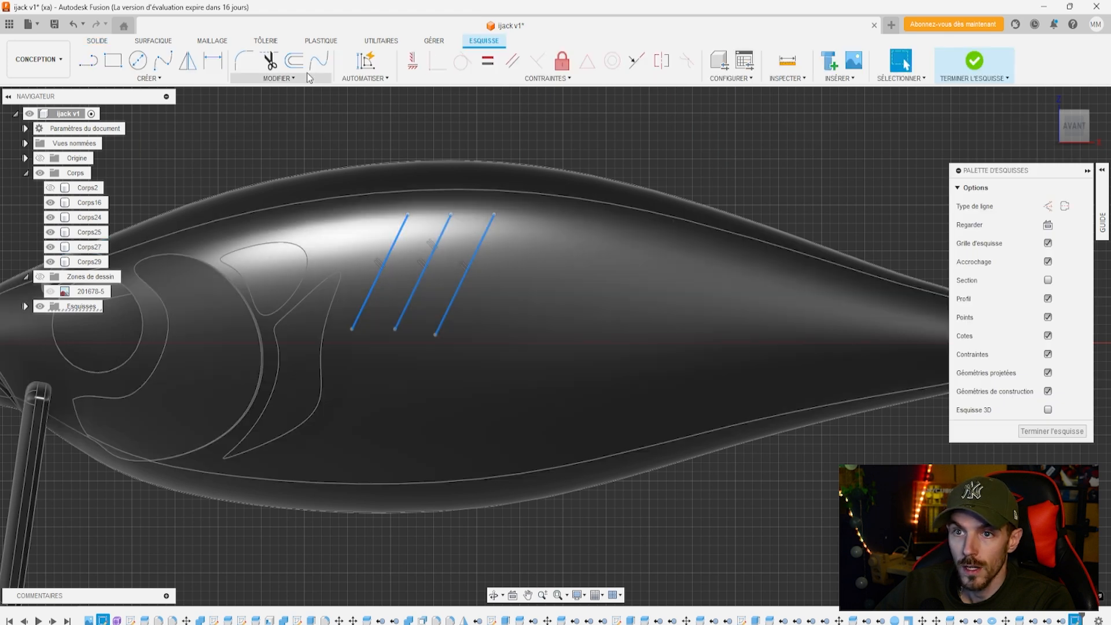
click(294, 61)
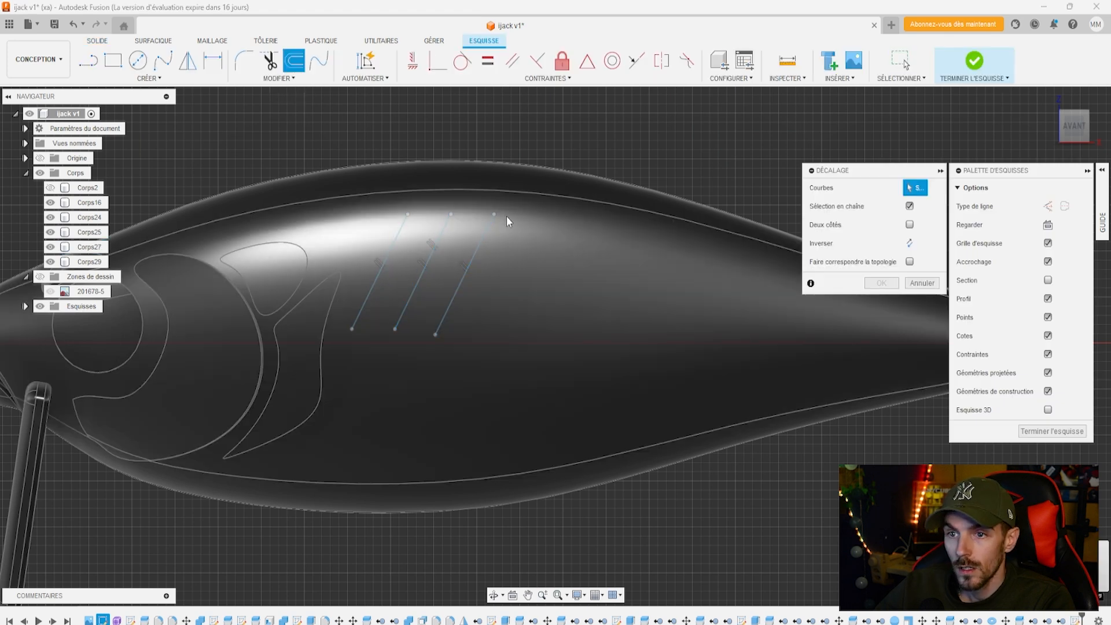
click(393, 252)
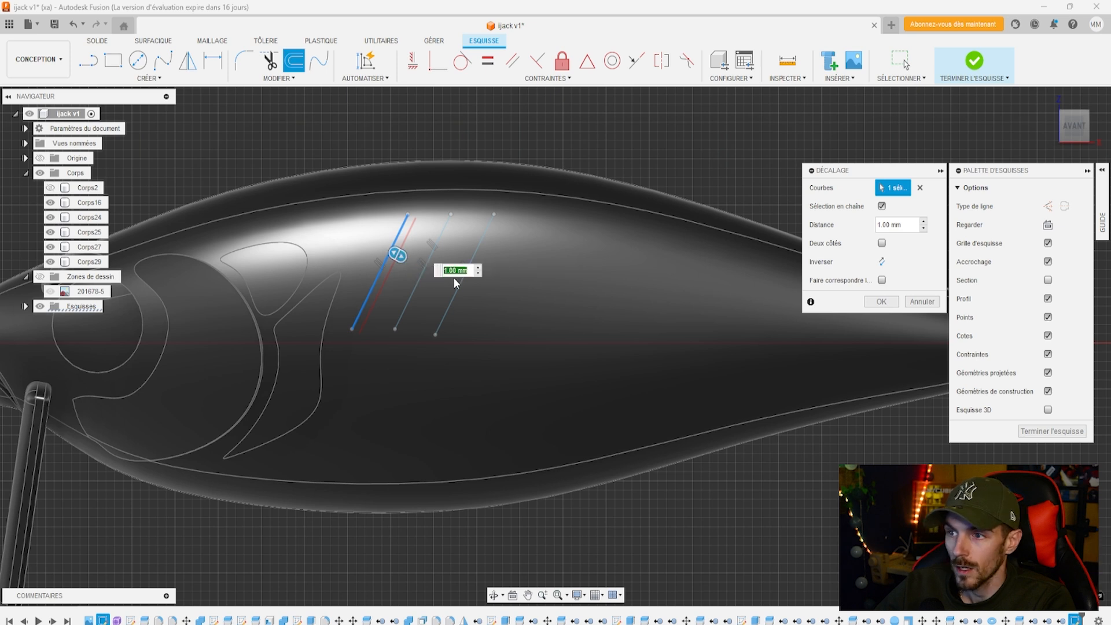
click(882, 301)
click(419, 276)
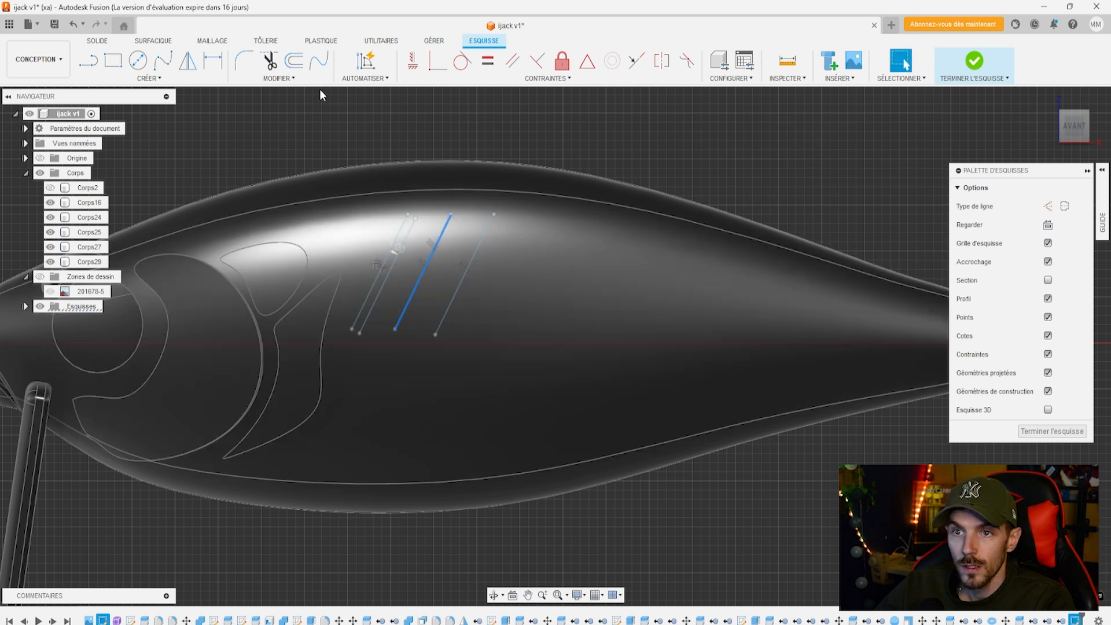
key(o)
click(881, 301)
click(460, 286)
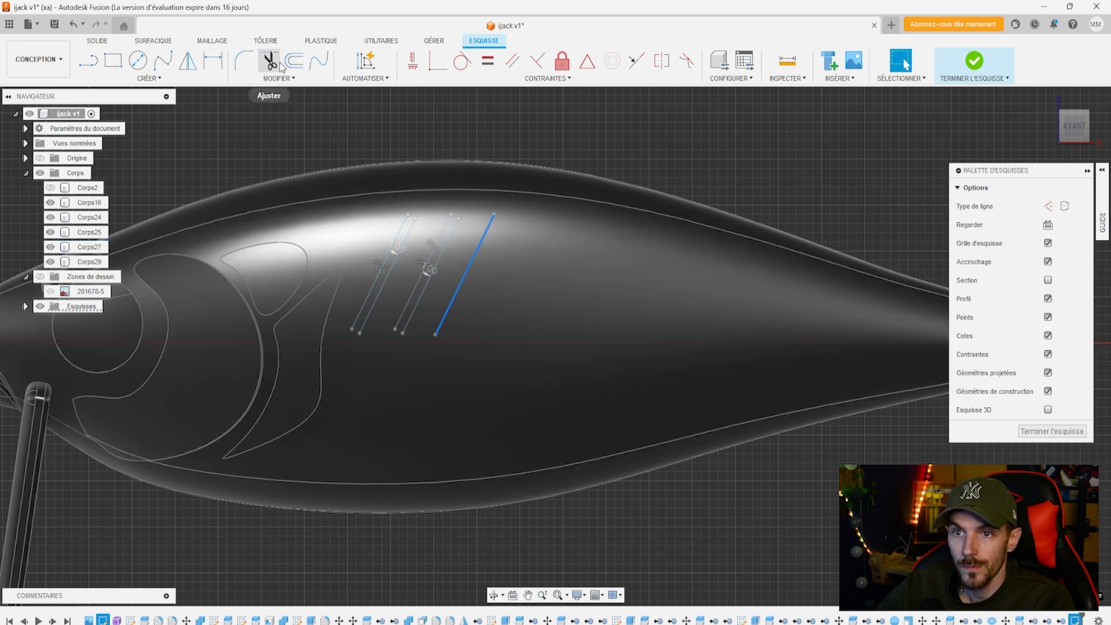
click(294, 61)
click(881, 303)
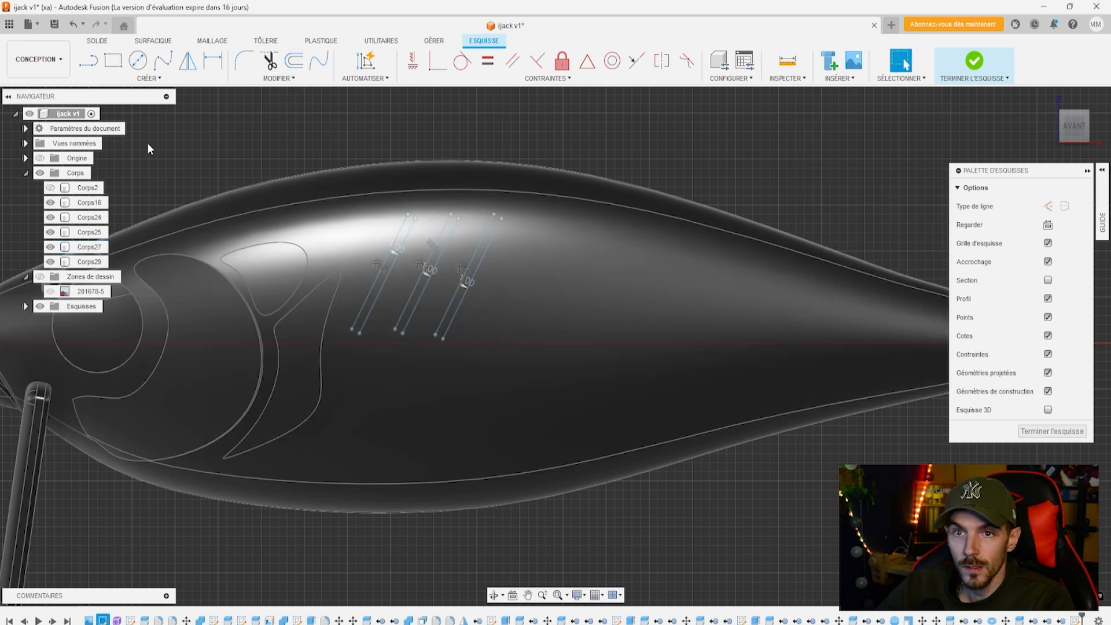
Close the upper ends of the three slanted line pairs with short connecting lines
key(l)
click(408, 214)
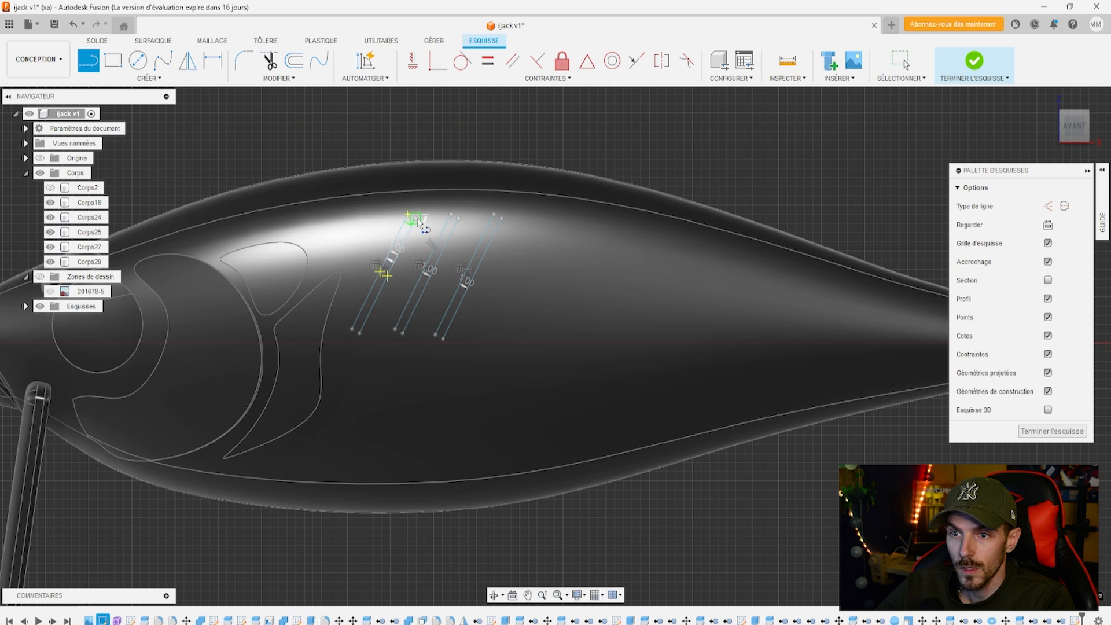
click(451, 214)
click(495, 215)
Close the lower ends of the three slanted line pairs with short connecting lines
click(443, 340)
click(436, 334)
click(402, 333)
click(395, 329)
click(359, 334)
click(352, 330)
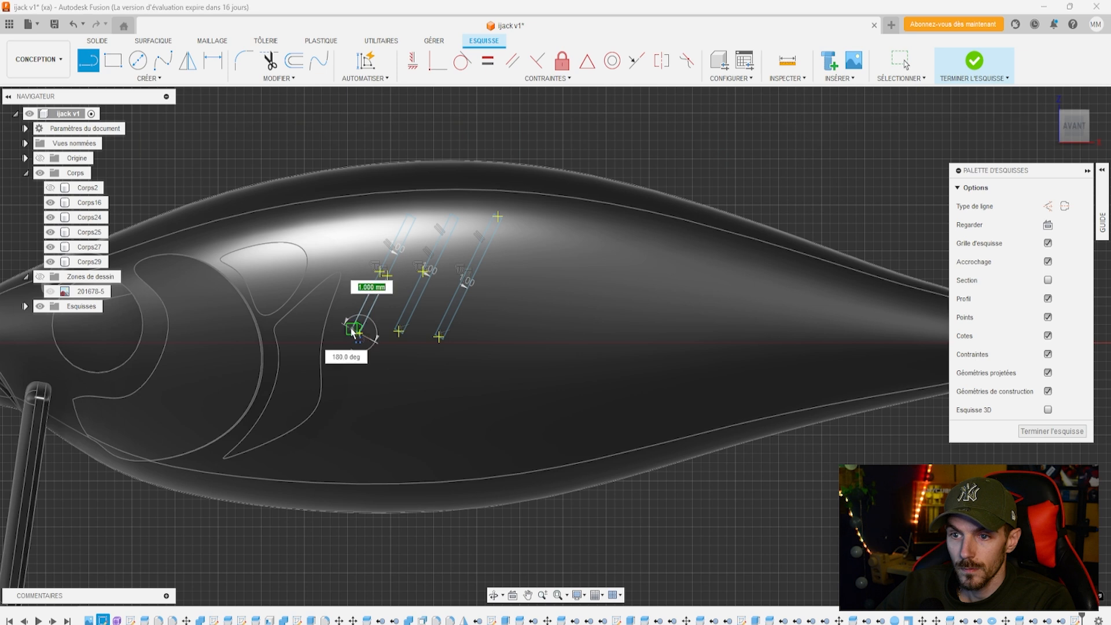
Draw a horizontal line along the body's red axis from just below the first slanted strip to the tail
scroll(367, 352, up, 3)
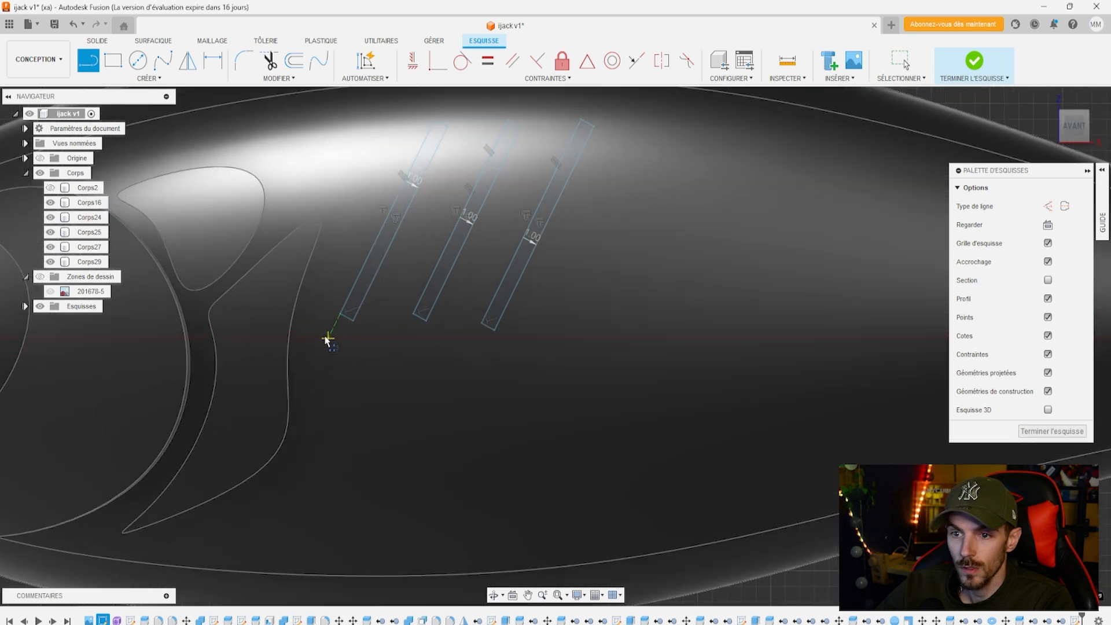
middle_drag(1046, 313, 603, 300)
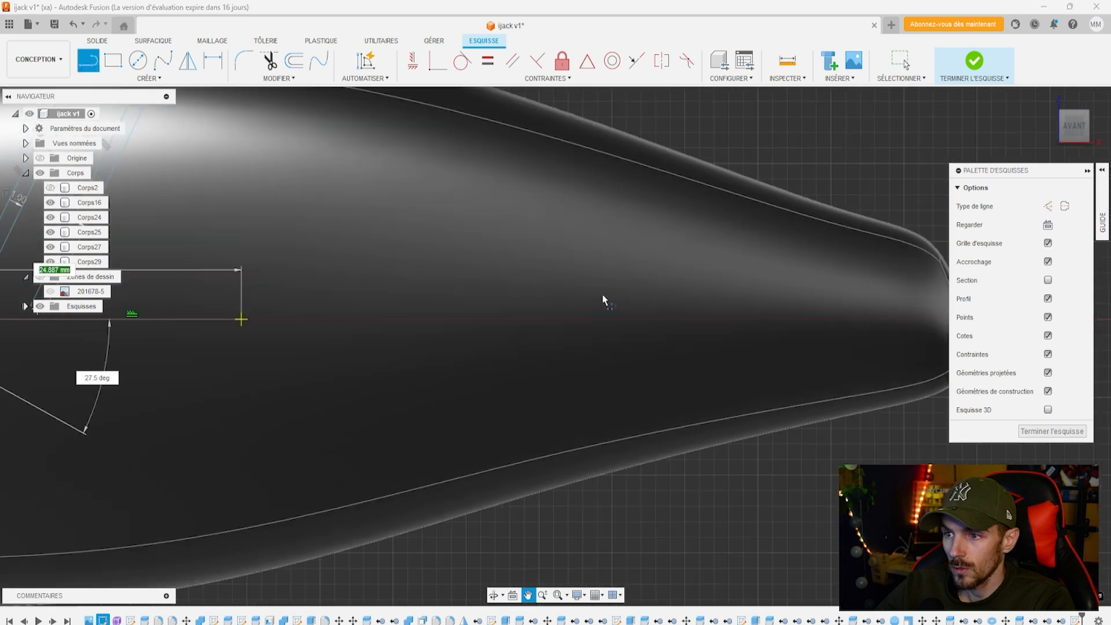
click(918, 319)
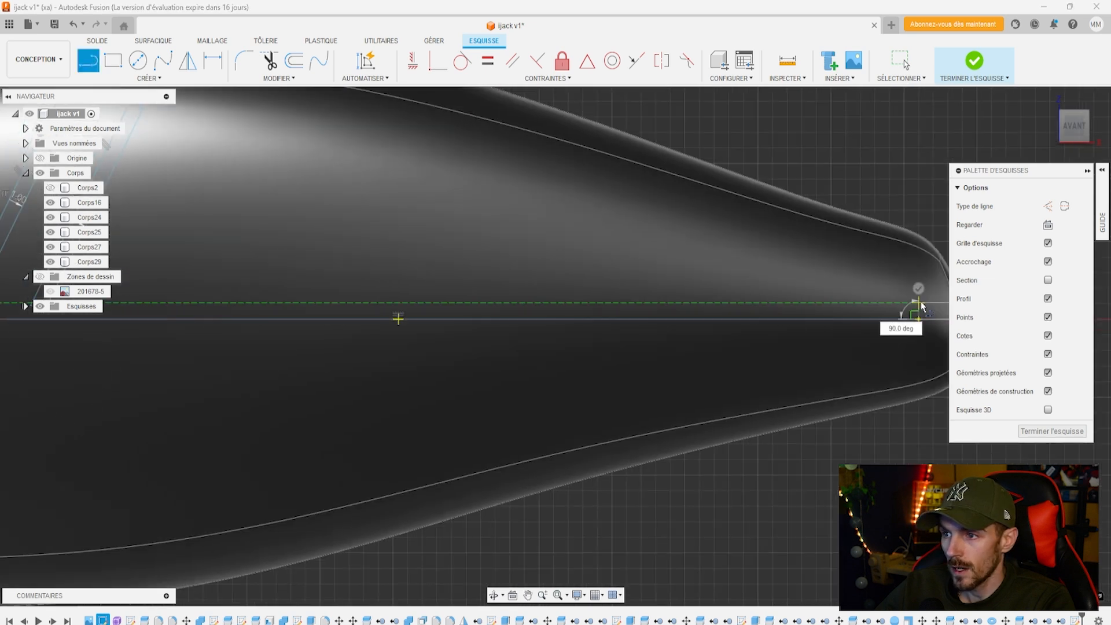
click(919, 300)
Delete the short connecting lines at the lower ends of the three slanted strips
middle_drag(262, 299, 662, 339)
scroll(370, 347, up, 3)
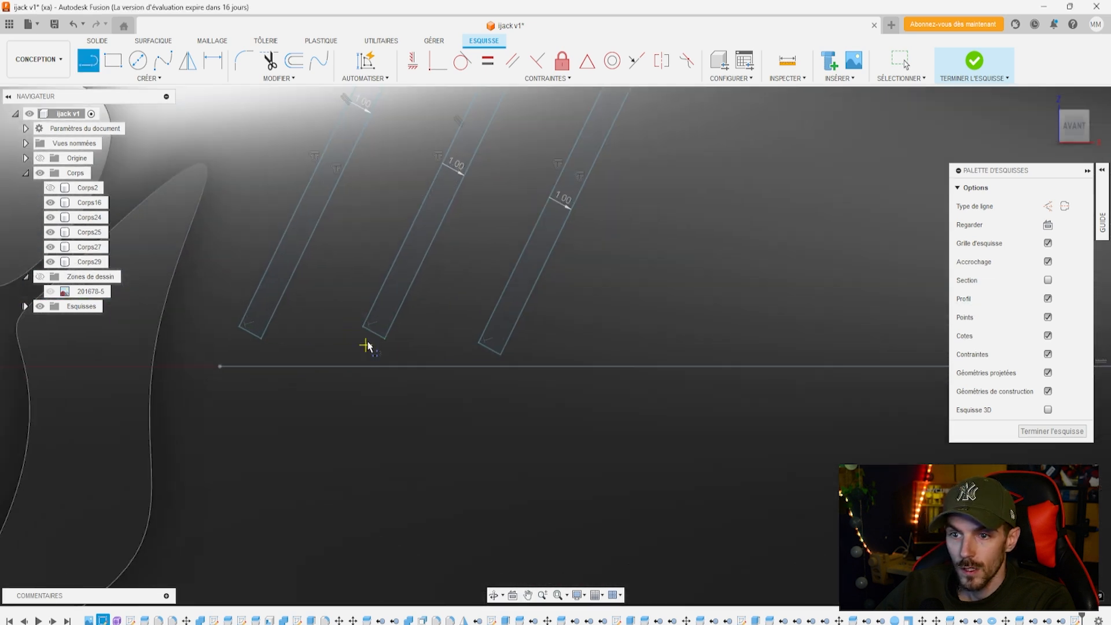
right_click(386, 350)
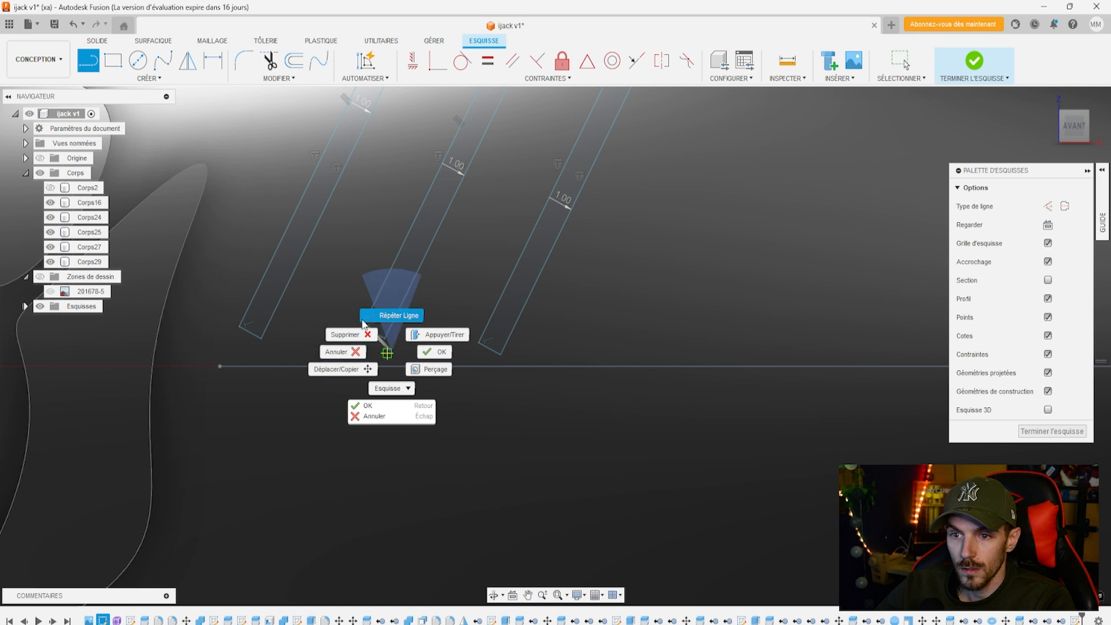
click(249, 331)
right_click(302, 349)
click(348, 351)
right_click(249, 331)
click(218, 325)
click(217, 321)
right_click(370, 328)
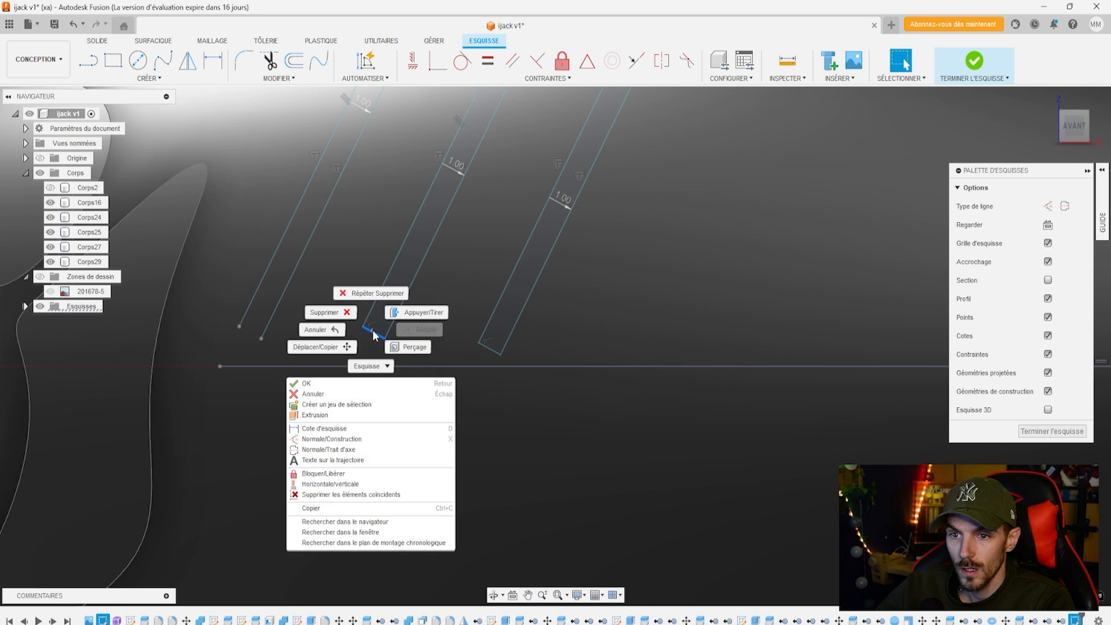
click(323, 308)
right_click(491, 355)
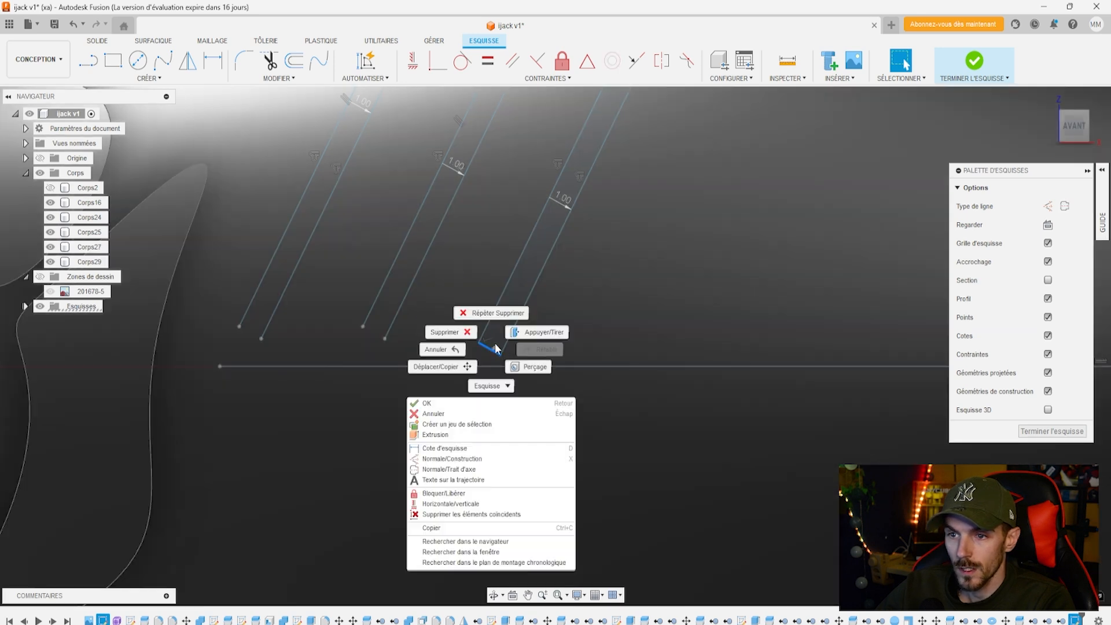
click(445, 334)
Extend the lower ends of the three slanted line pairs with lines down to the horizontal axis line
key(l)
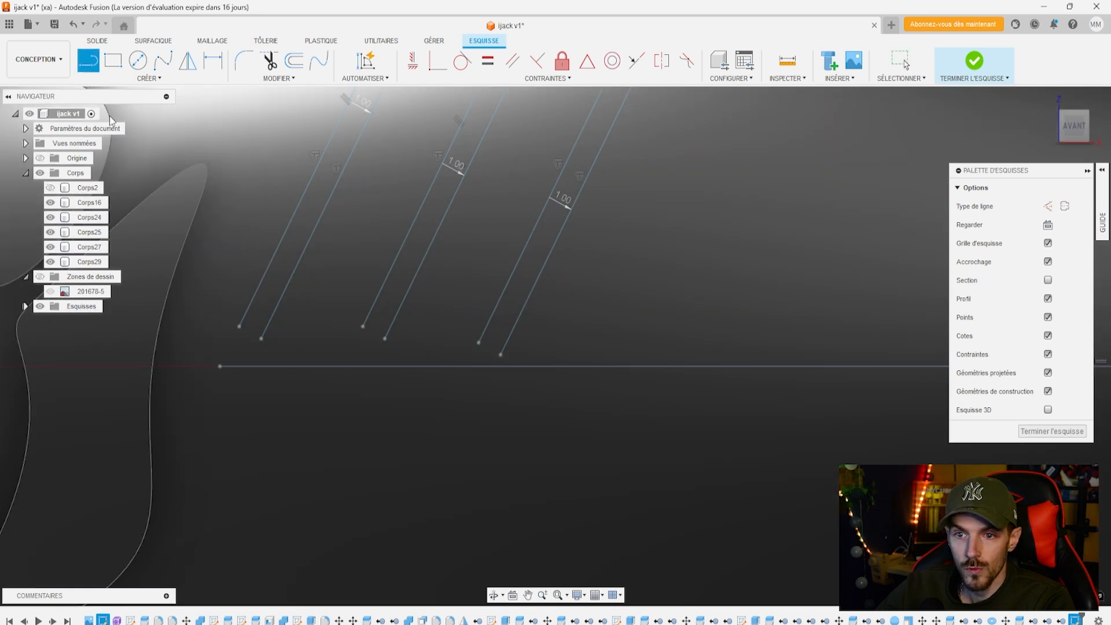
click(240, 327)
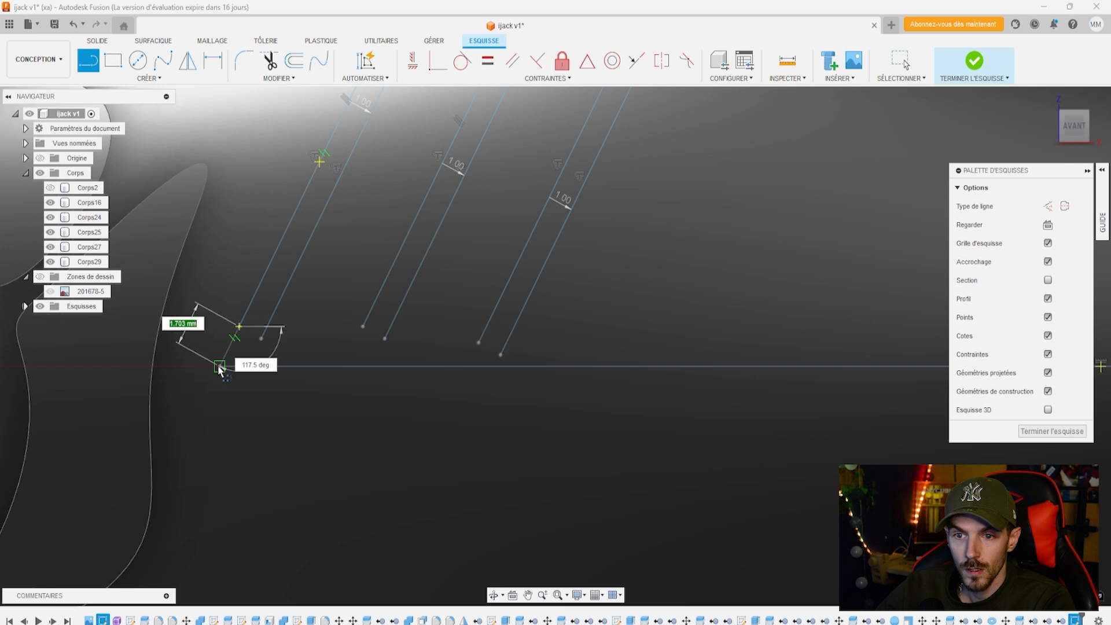
click(220, 366)
click(261, 339)
click(247, 366)
click(363, 327)
click(343, 366)
click(385, 339)
click(371, 366)
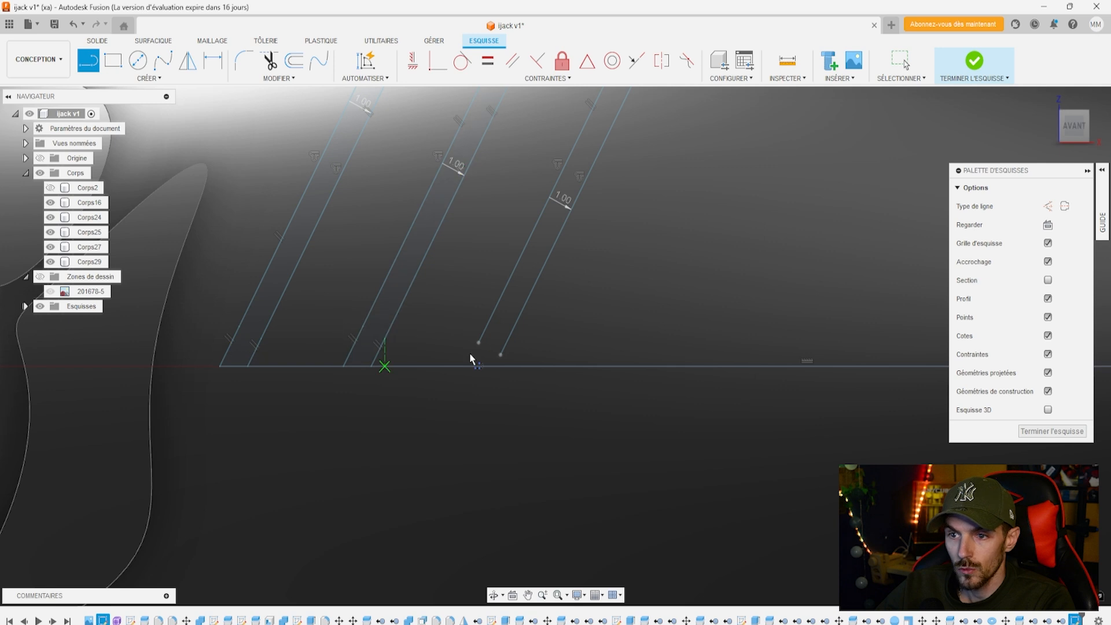
click(479, 343)
click(473, 367)
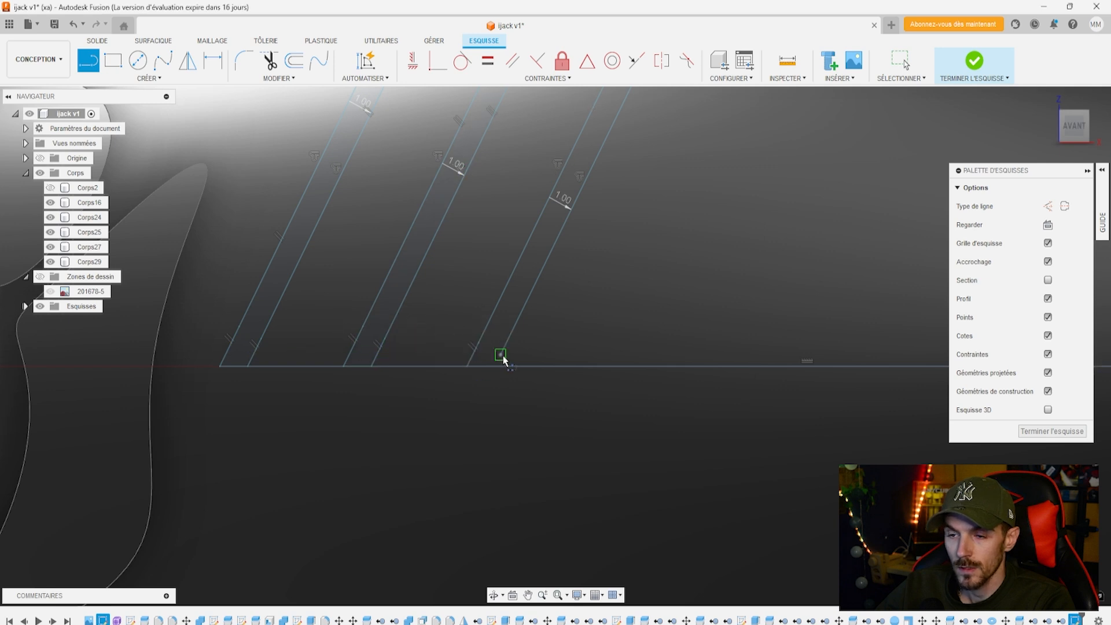
click(501, 354)
click(503, 366)
key(Escape)
scroll(561, 275, down, 5)
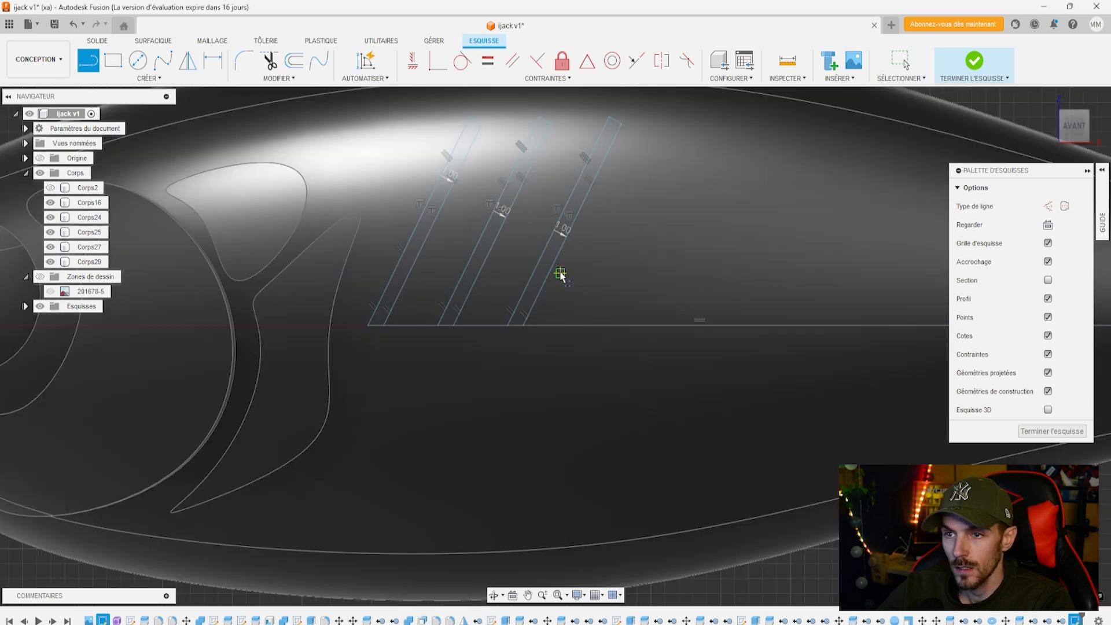
Draw a spline across the strips' upper ends back to the tail, finish the sketch and hide the main fish body
key(l)
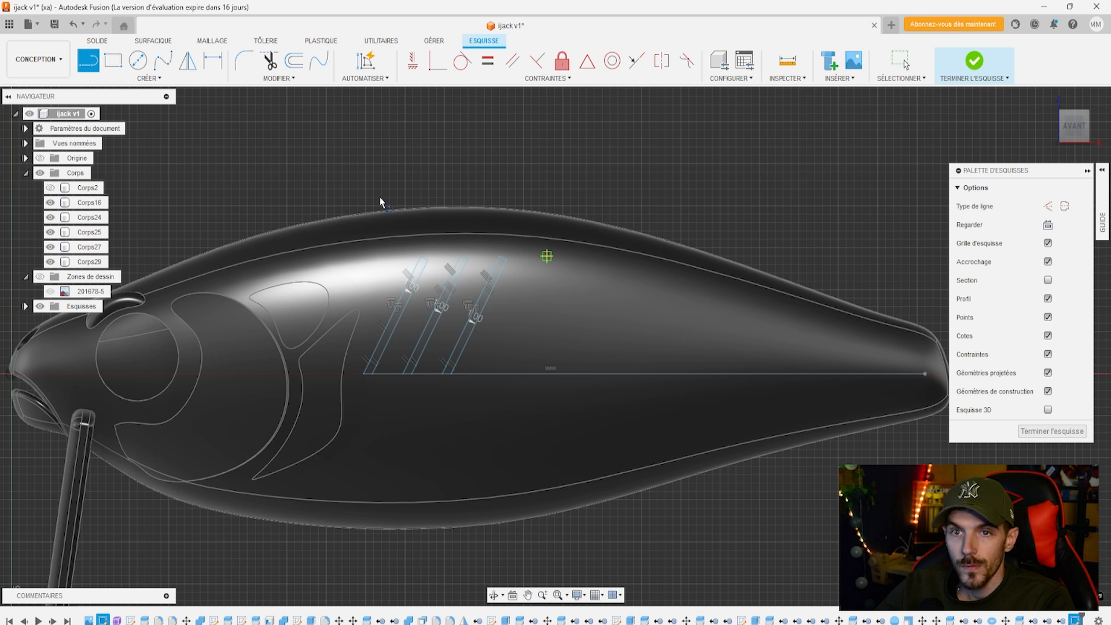
click(167, 63)
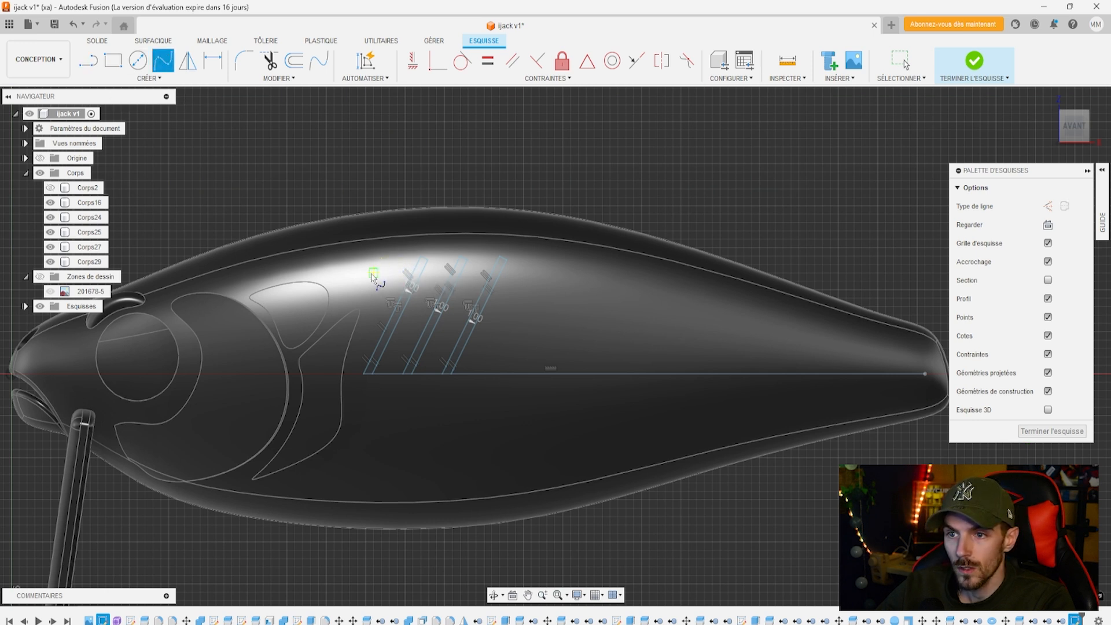
click(436, 266)
click(554, 273)
click(854, 331)
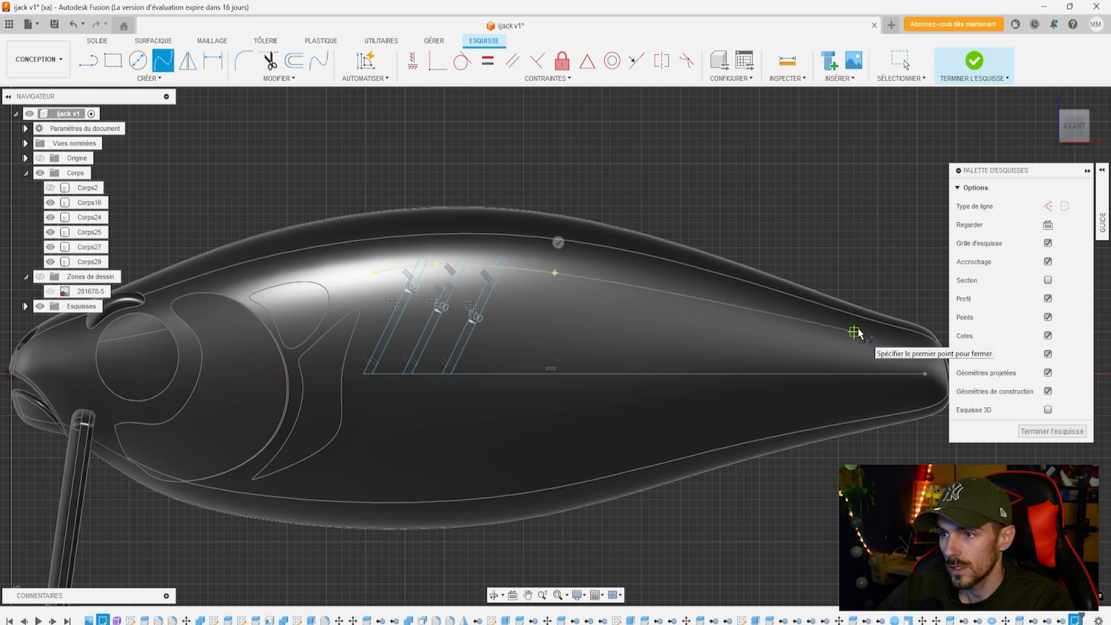
click(925, 358)
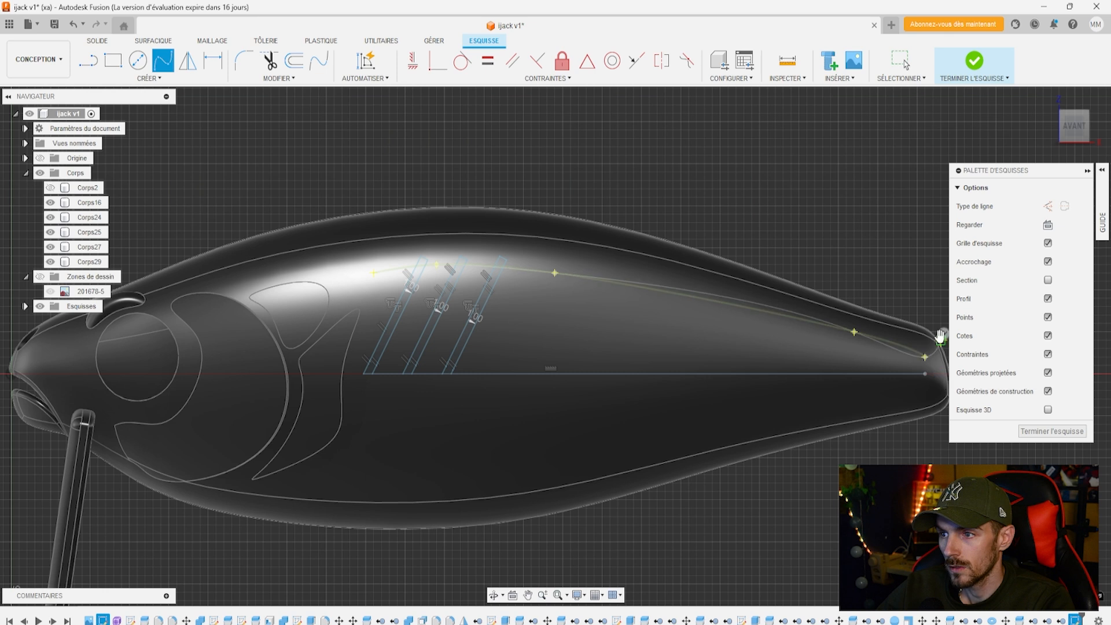
click(942, 336)
scroll(464, 376, up, 3)
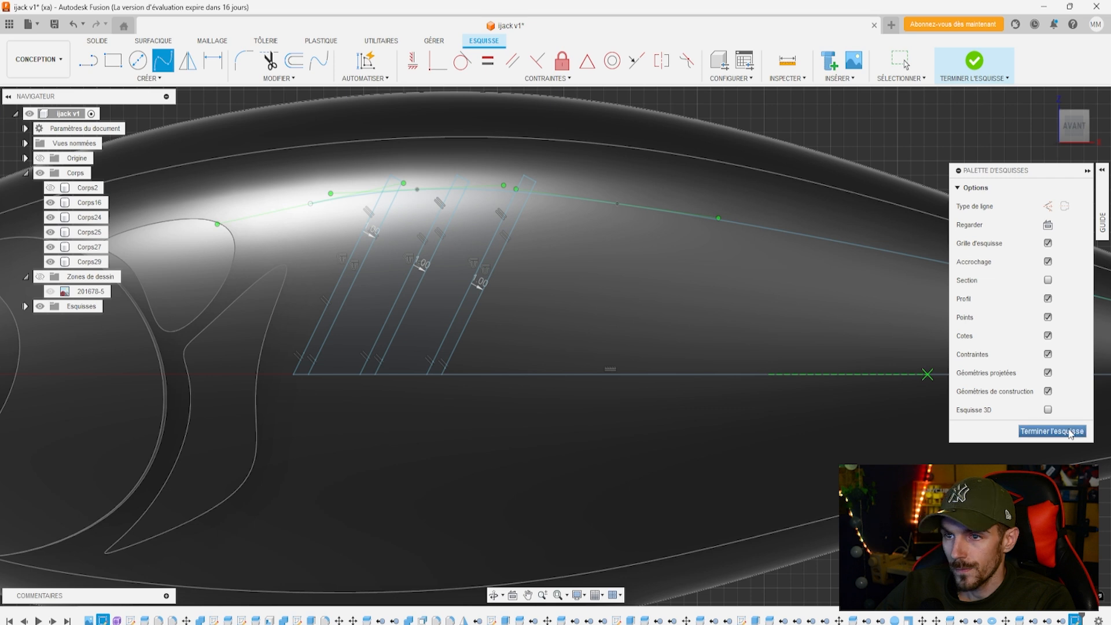
click(1071, 431)
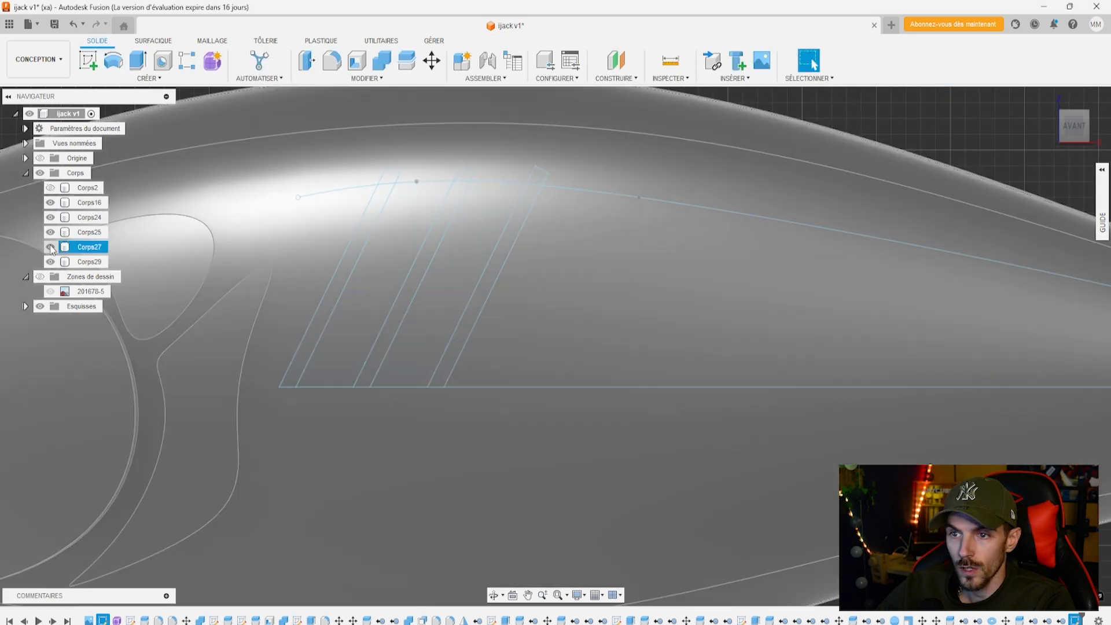
click(51, 248)
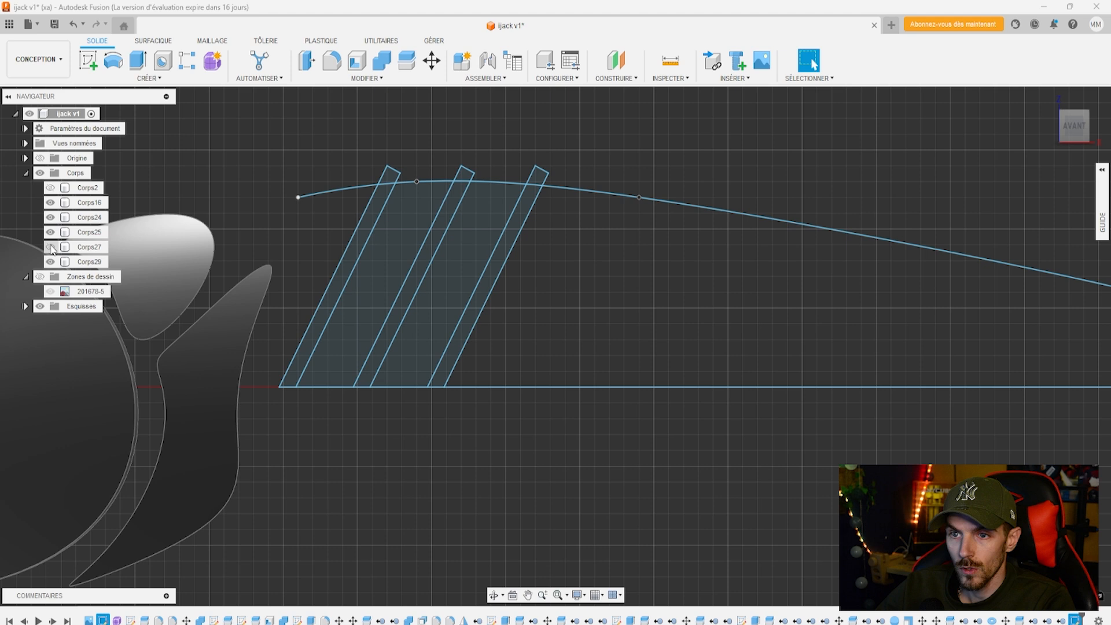
click(359, 240)
click(431, 252)
click(501, 265)
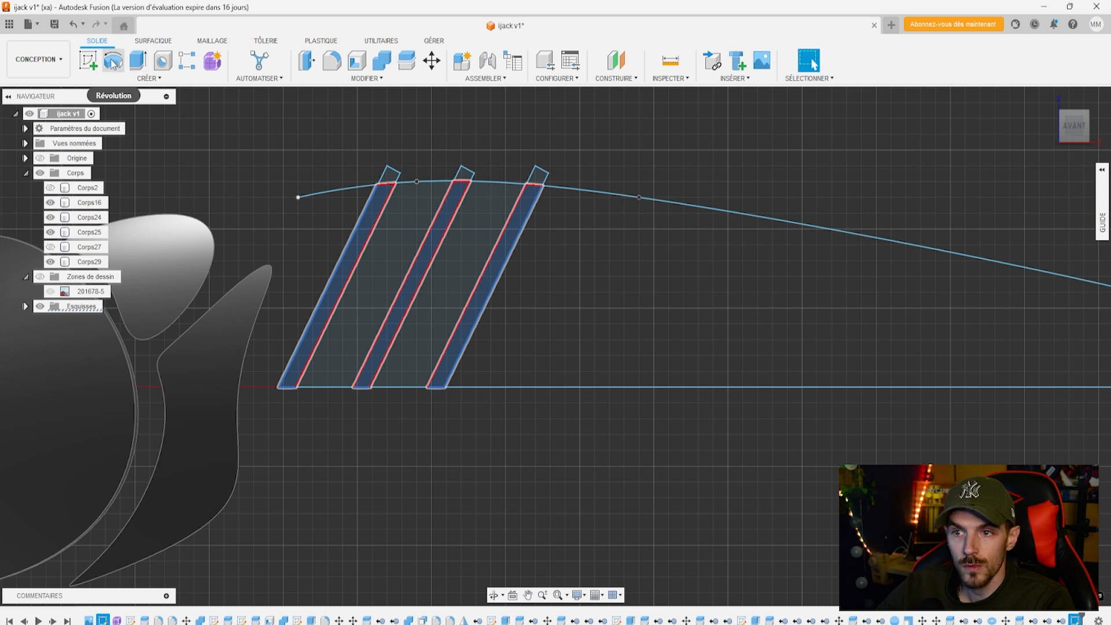
click(632, 159)
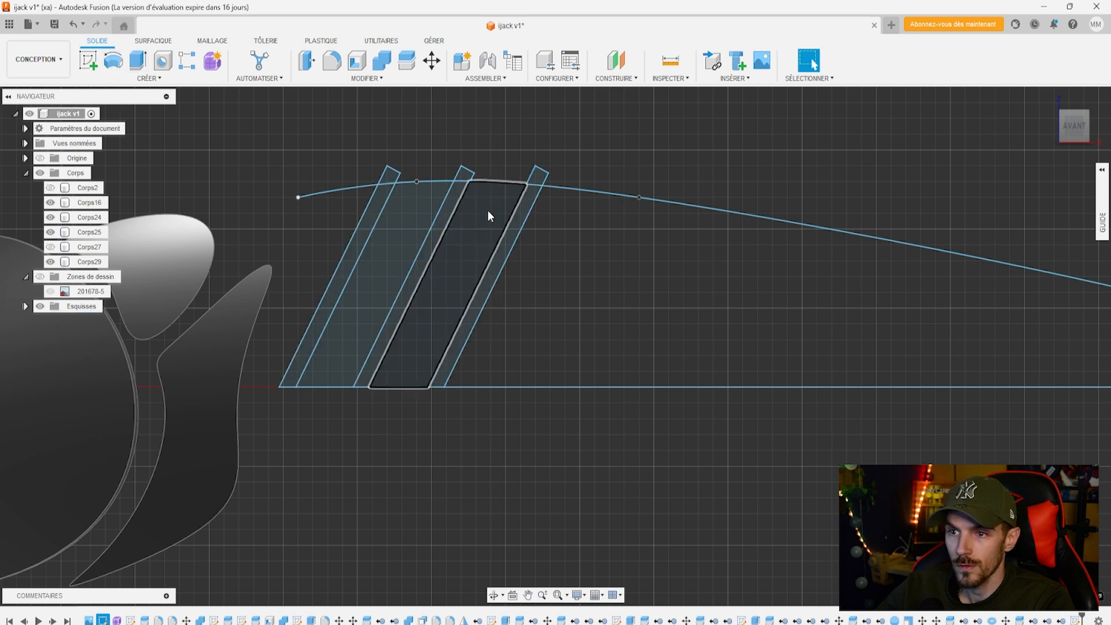
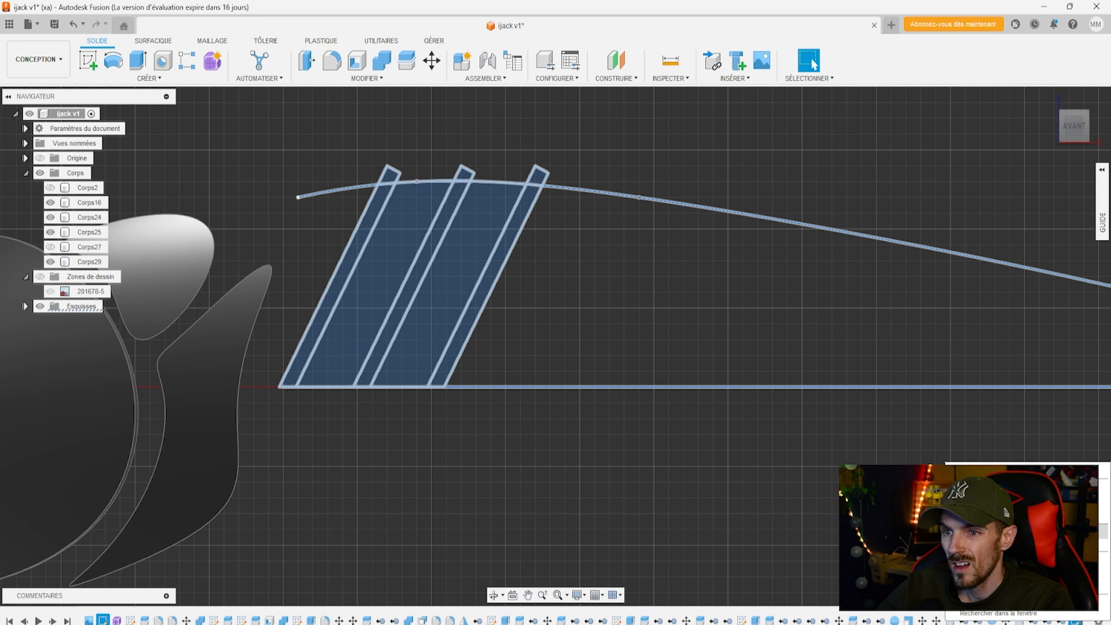
Extrude the three slanted strip profiles under the spline as new bodies, through the fish's full thickness
click(523, 300)
click(487, 281)
shift+click(420, 264)
shift+click(348, 255)
click(131, 59)
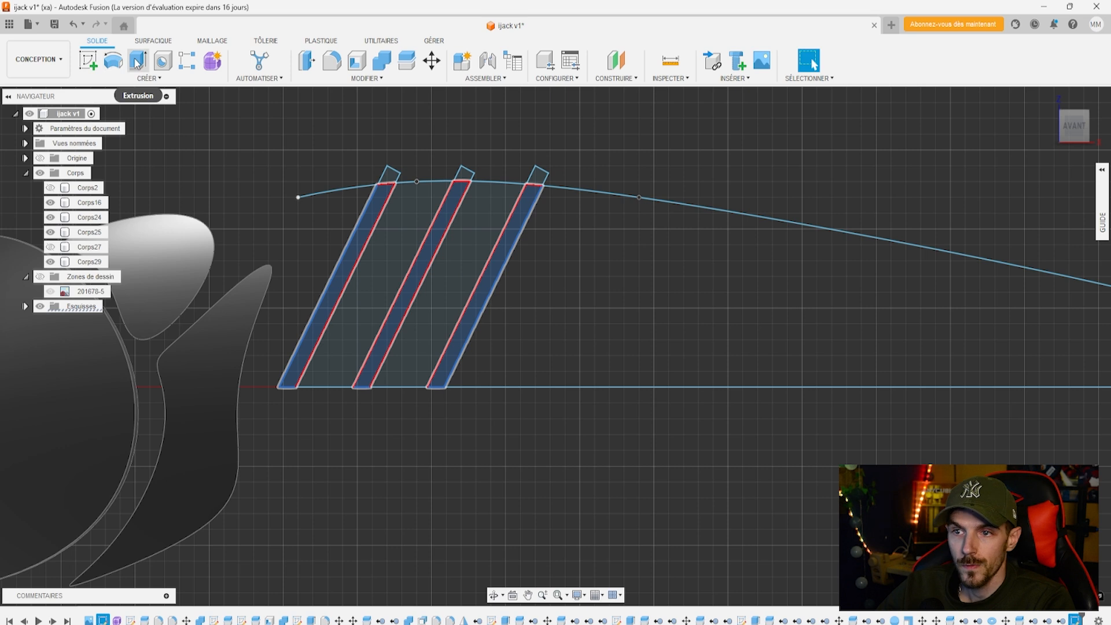
click(1066, 132)
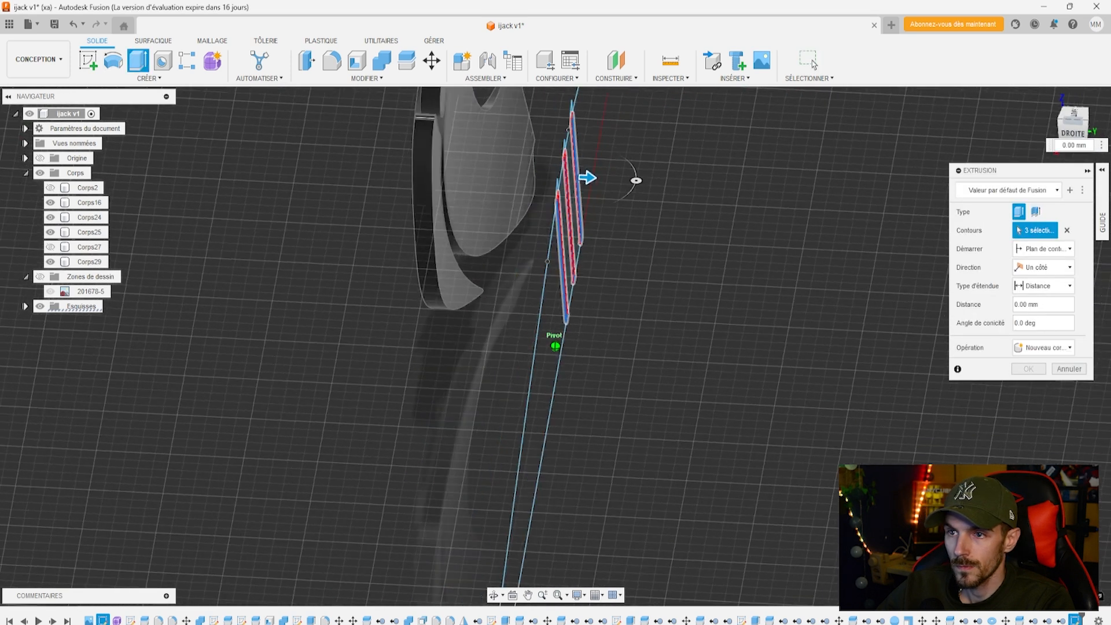
drag(565, 175, 116, 180)
click(1029, 369)
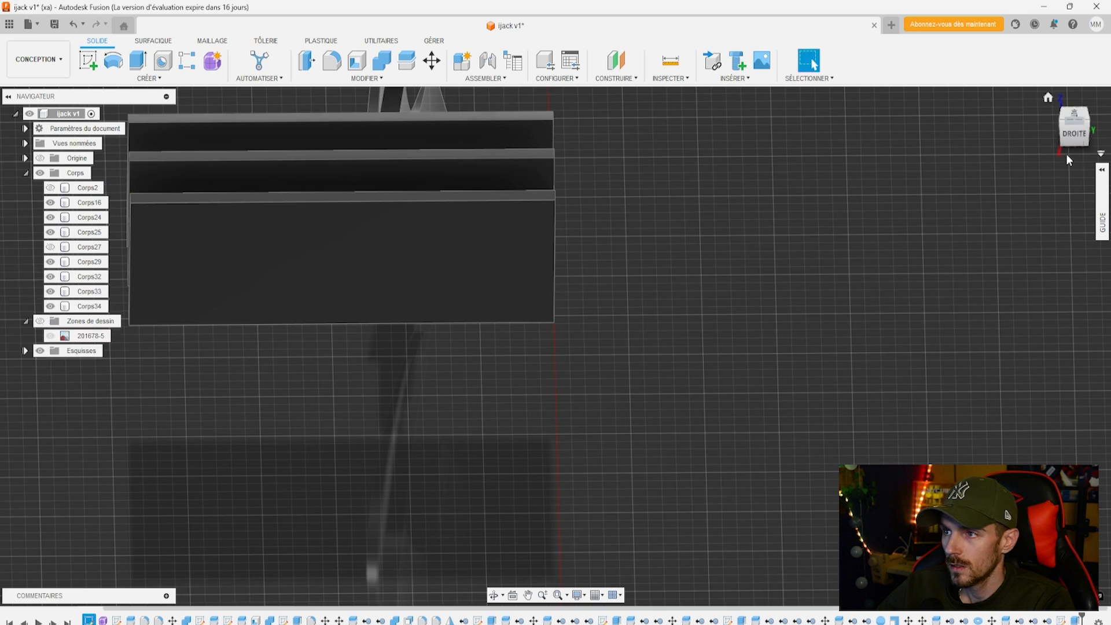
Copy and paste the three strip bodies and move the copies about 14.6 mm along X toward the tail
click(1076, 129)
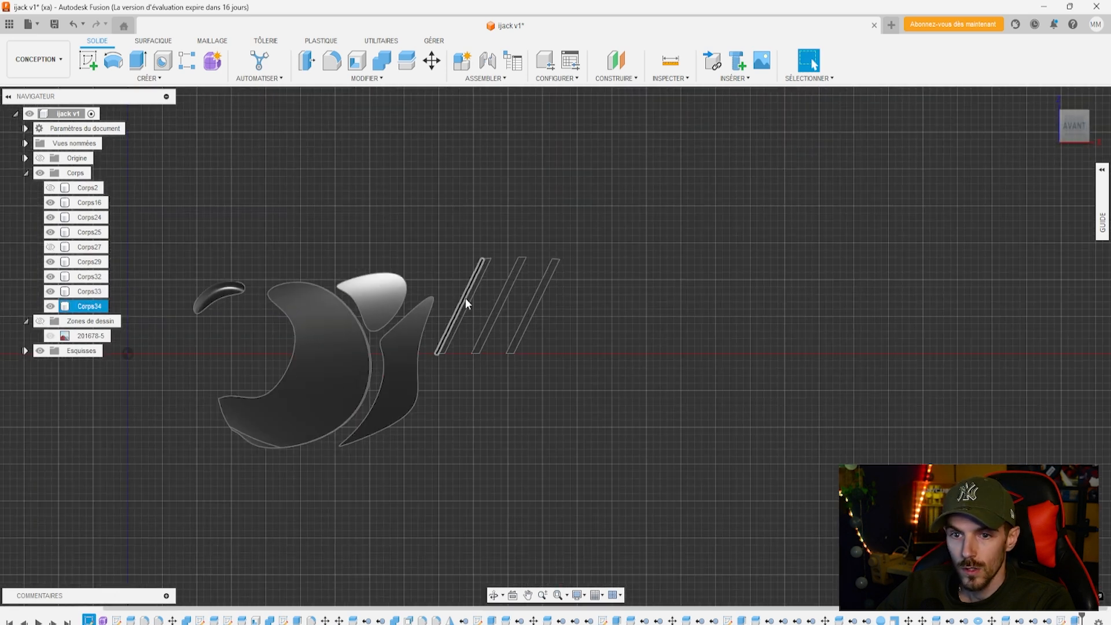
click(93, 306)
shift+click(90, 291)
shift+click(90, 276)
right_click(95, 277)
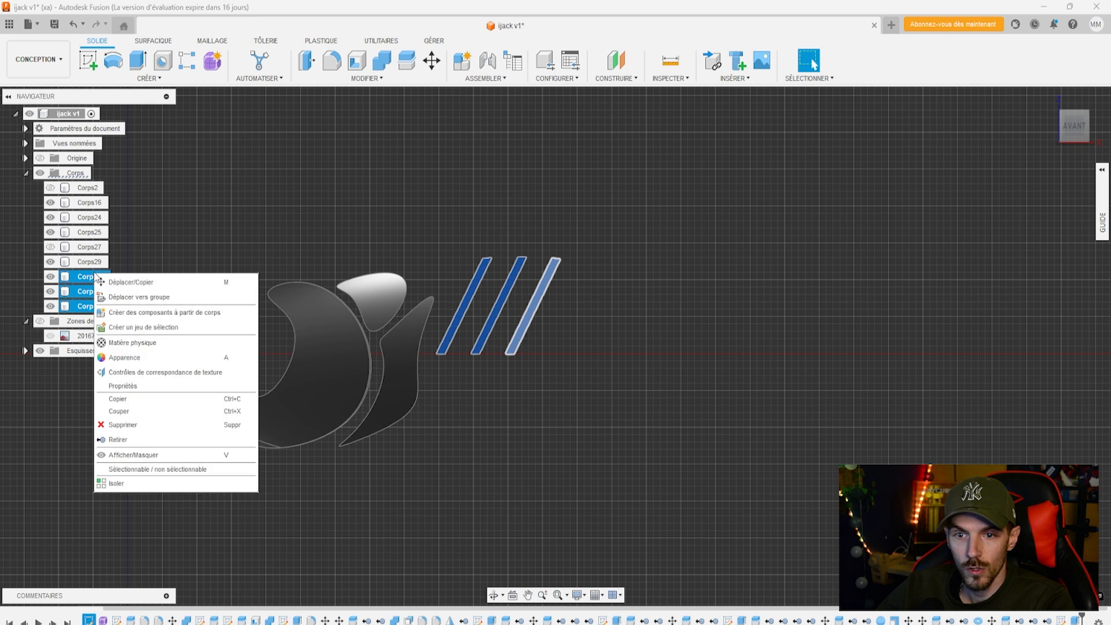
click(128, 400)
right_click(112, 415)
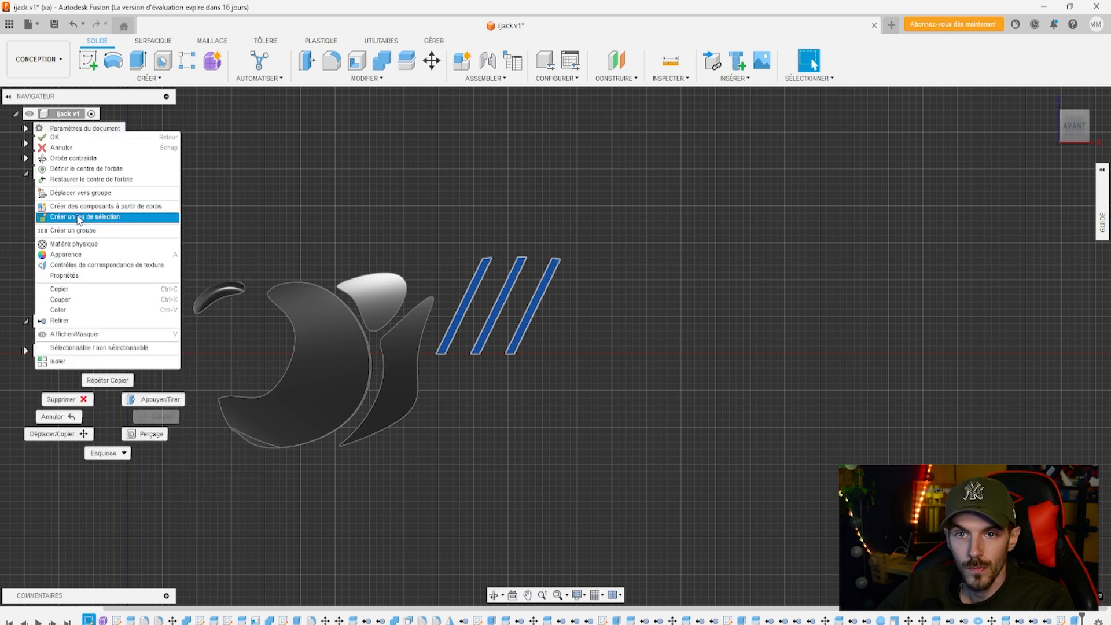
click(58, 309)
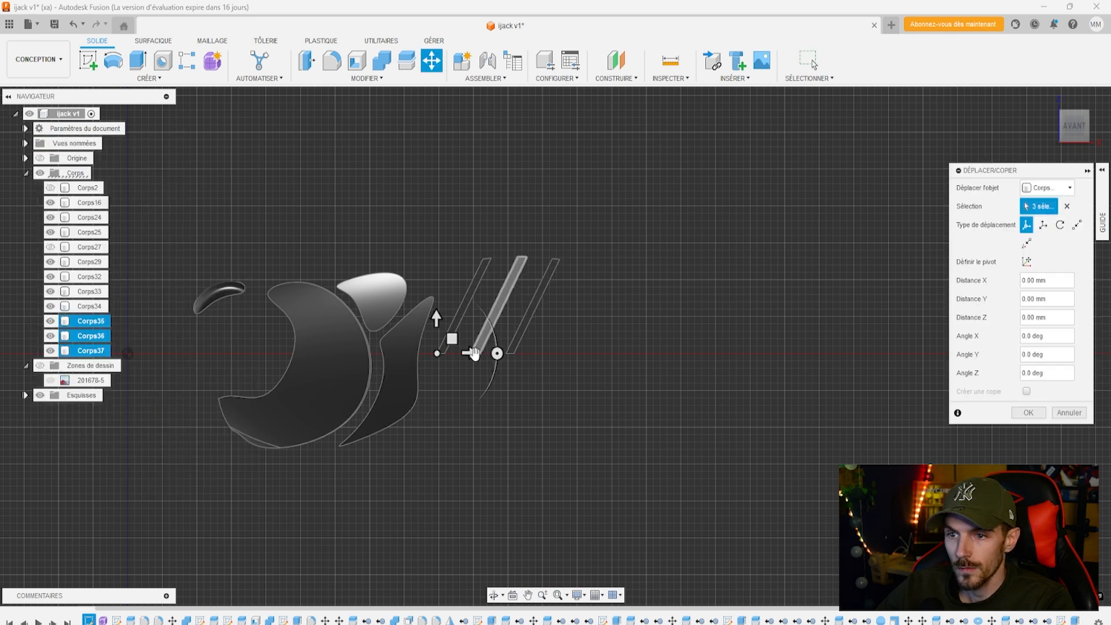
drag(499, 353, 570, 362)
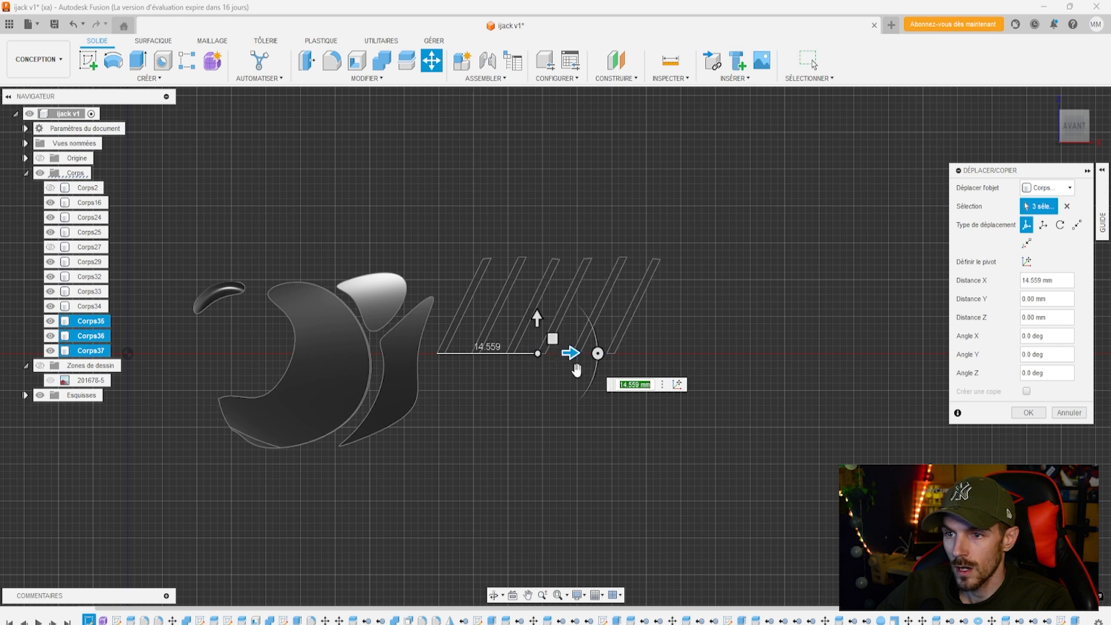
click(1034, 414)
Copy and paste all six strip bodies and move the copies along X toward the tail to continue the row
shift+click(97, 335)
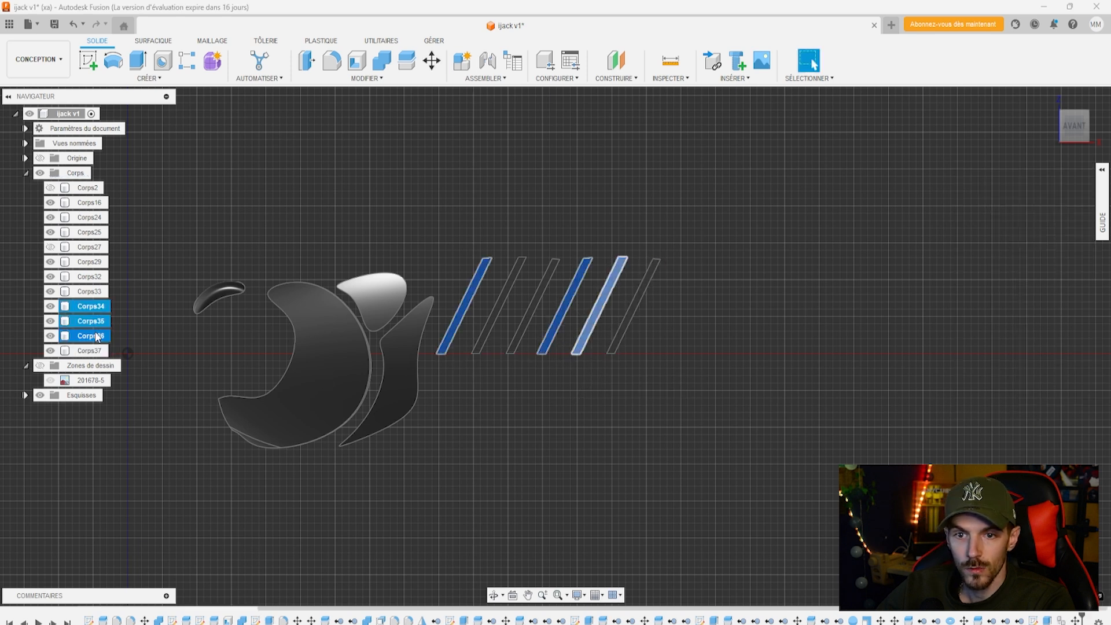
click(127, 342)
click(94, 351)
ctrl+click(93, 336)
ctrl+click(92, 322)
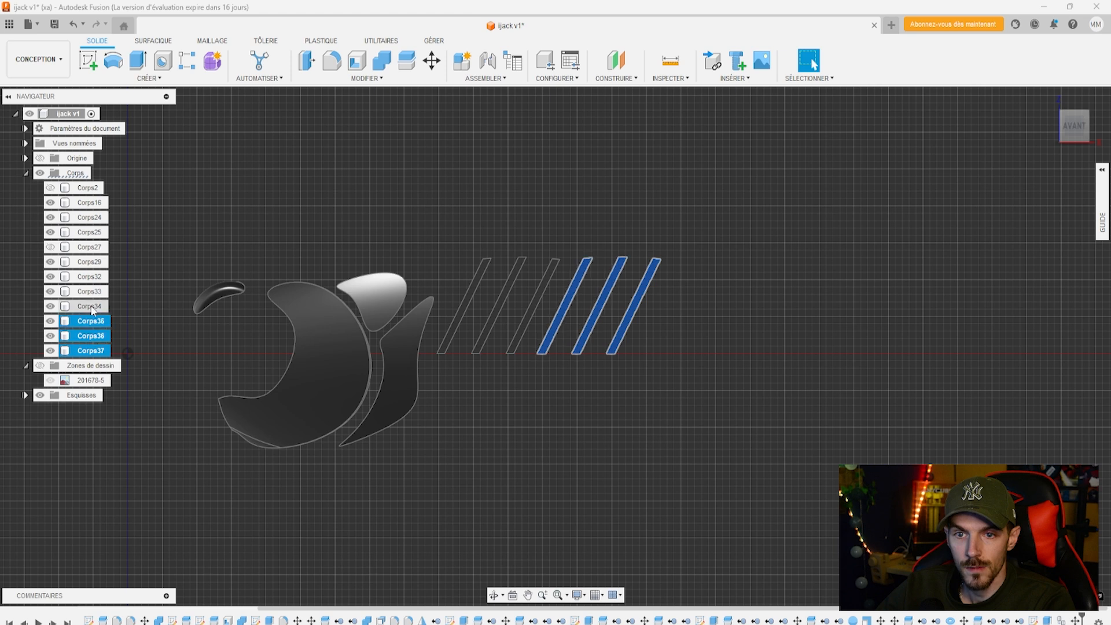
ctrl+click(92, 306)
ctrl+click(90, 291)
ctrl+click(89, 278)
right_click(90, 279)
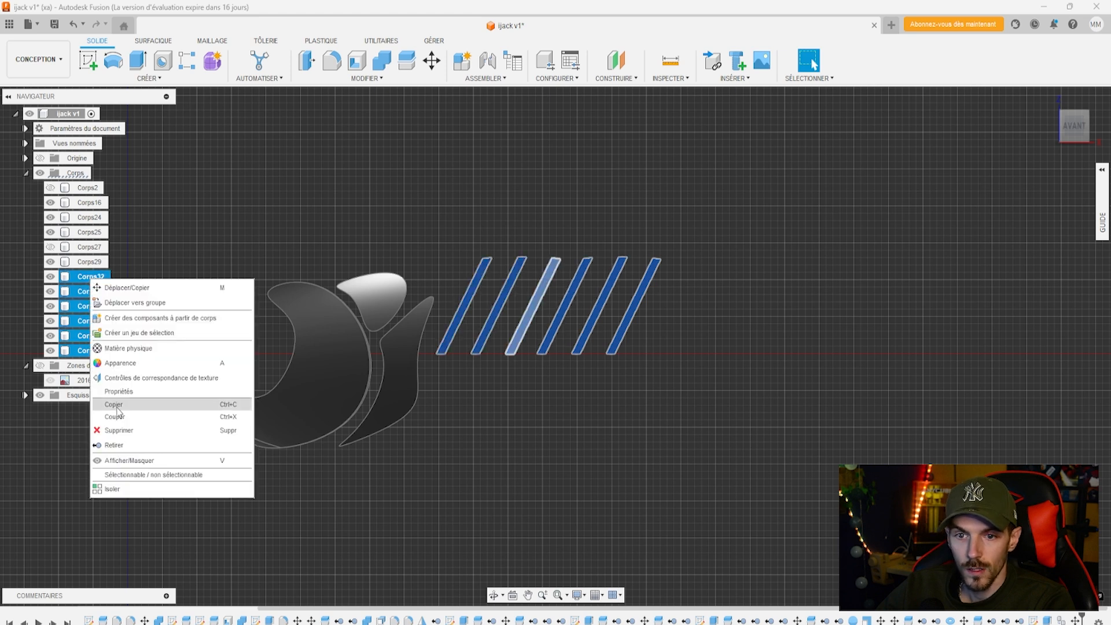
click(111, 405)
right_click(100, 441)
click(98, 332)
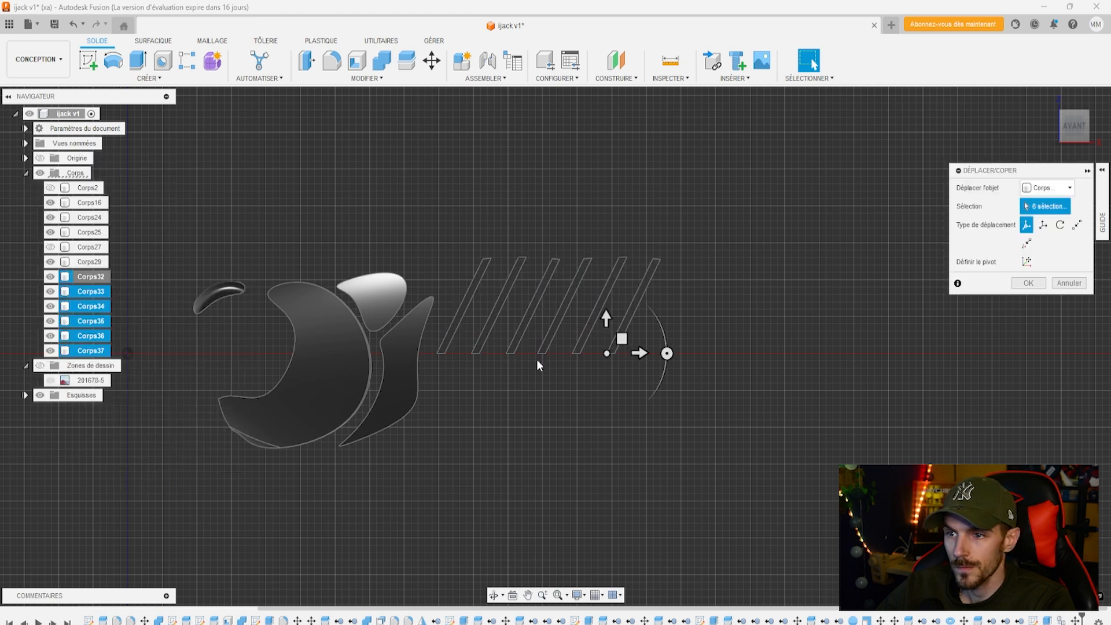
drag(642, 352, 842, 365)
click(1029, 412)
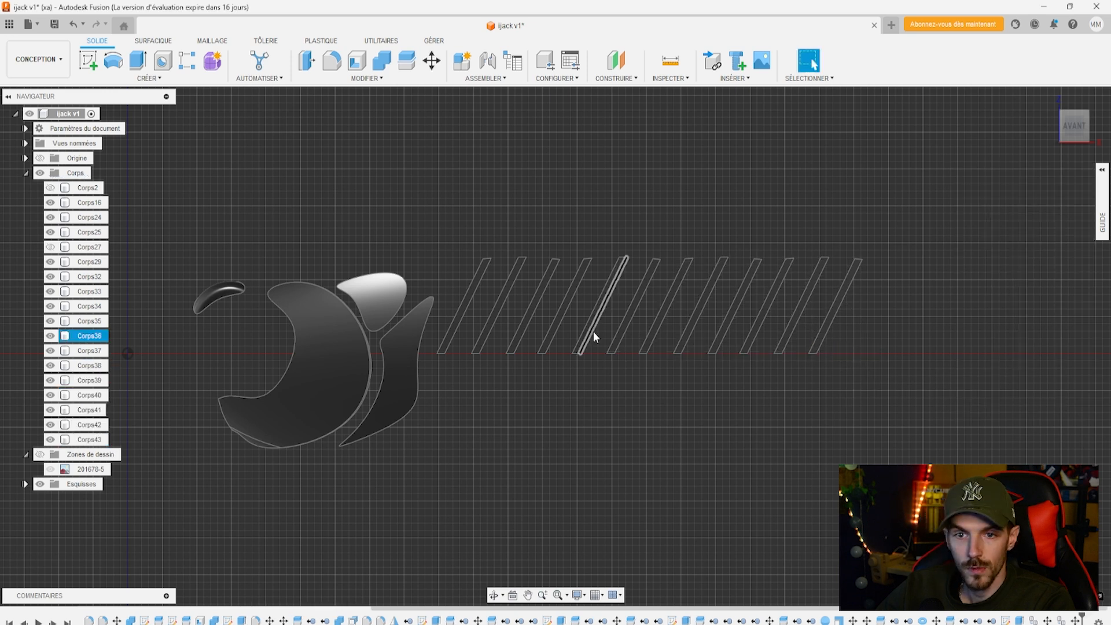
Show the main fish body and sketch a spline on the front plane across the tops of all the strips toward the tail
click(51, 247)
click(88, 60)
click(155, 302)
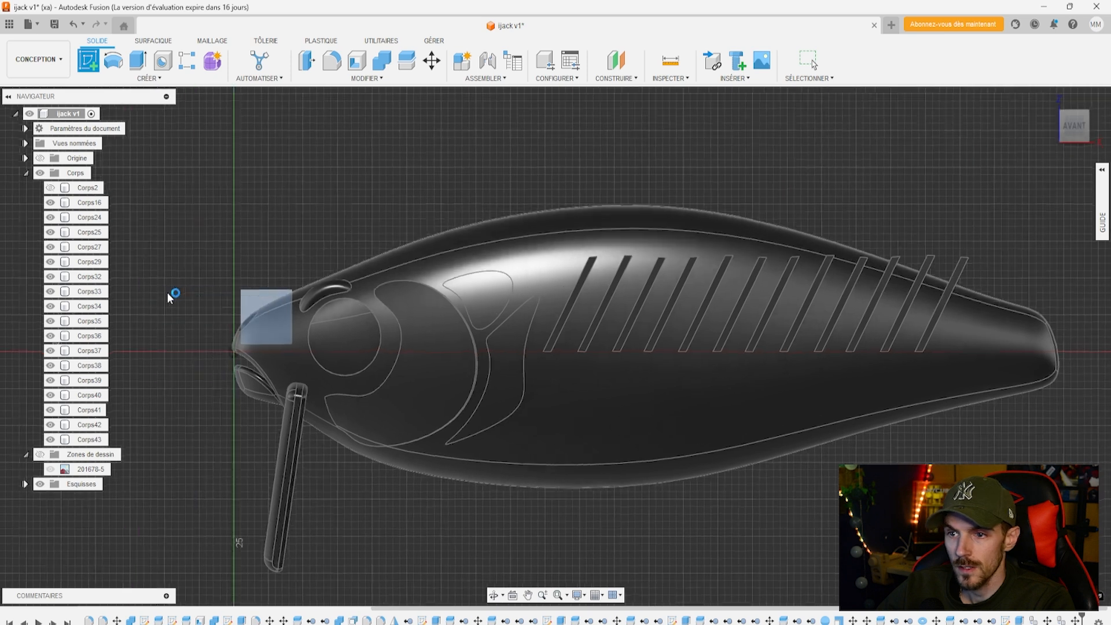
middle_drag(819, 260, 489, 267)
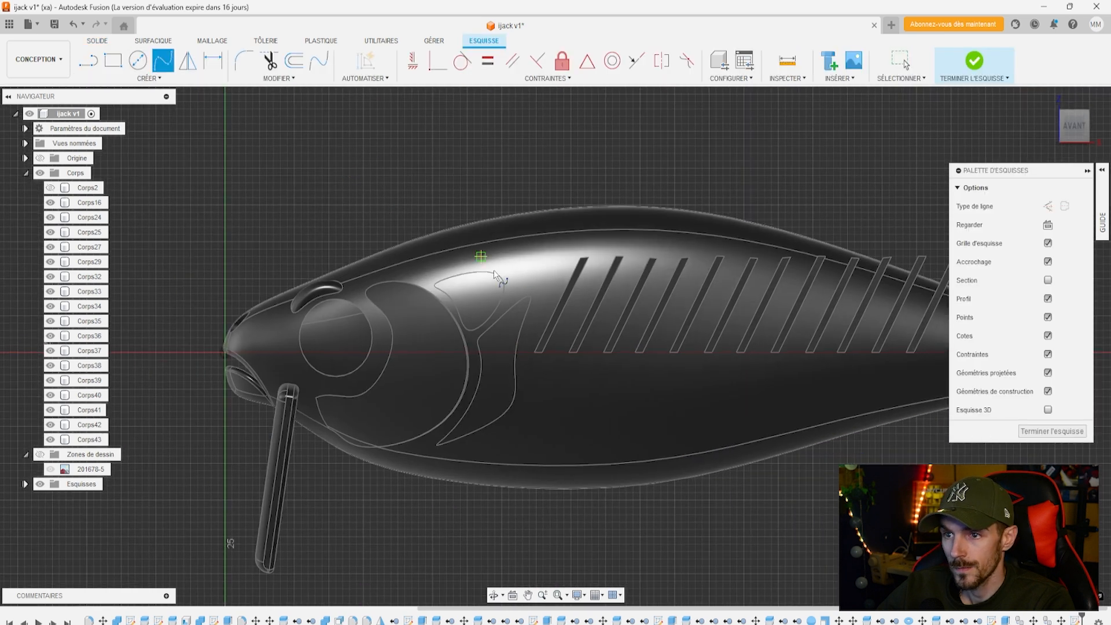
click(594, 266)
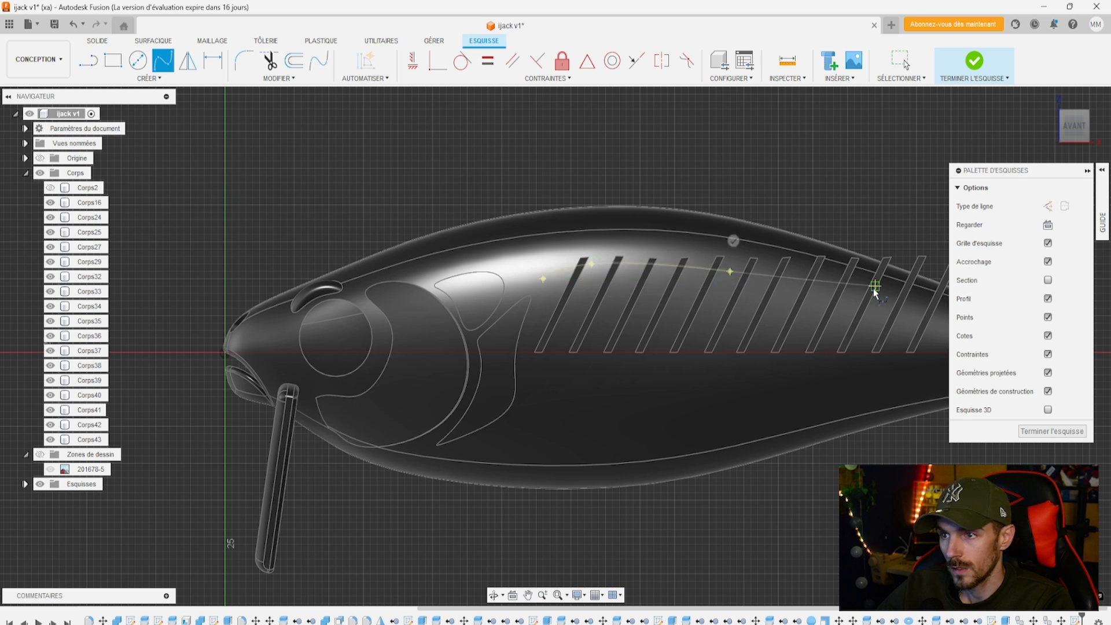
middle_drag(911, 302, 782, 279)
click(835, 284)
click(841, 255)
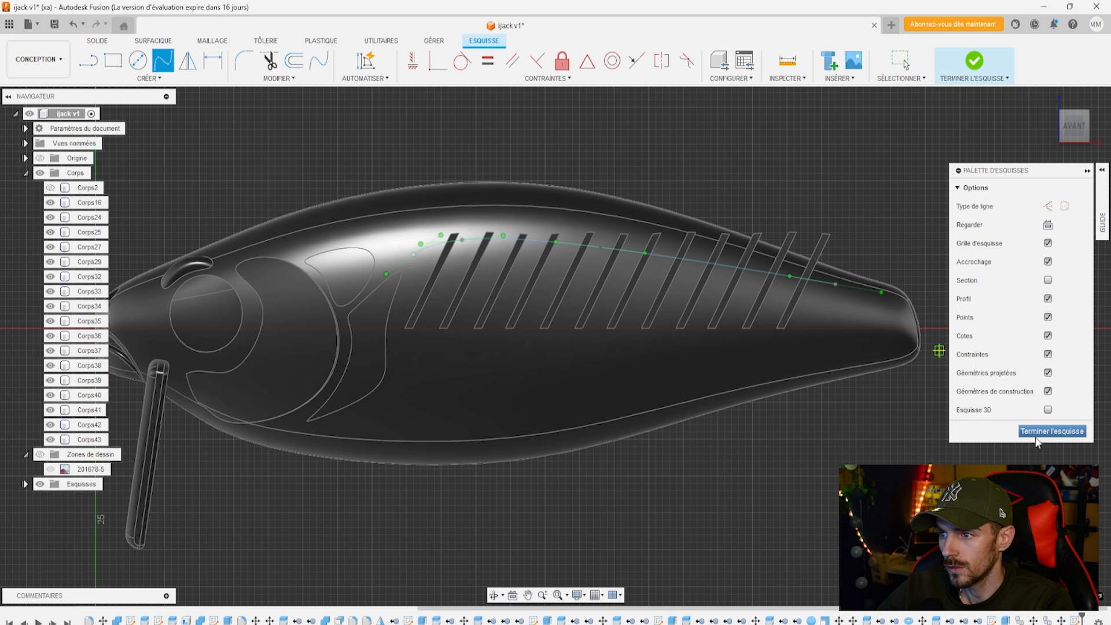
click(1068, 435)
Split the twelve slanted strip bodies, Corps32 to Corps43, along the new spline without extending the splitting tool
click(407, 60)
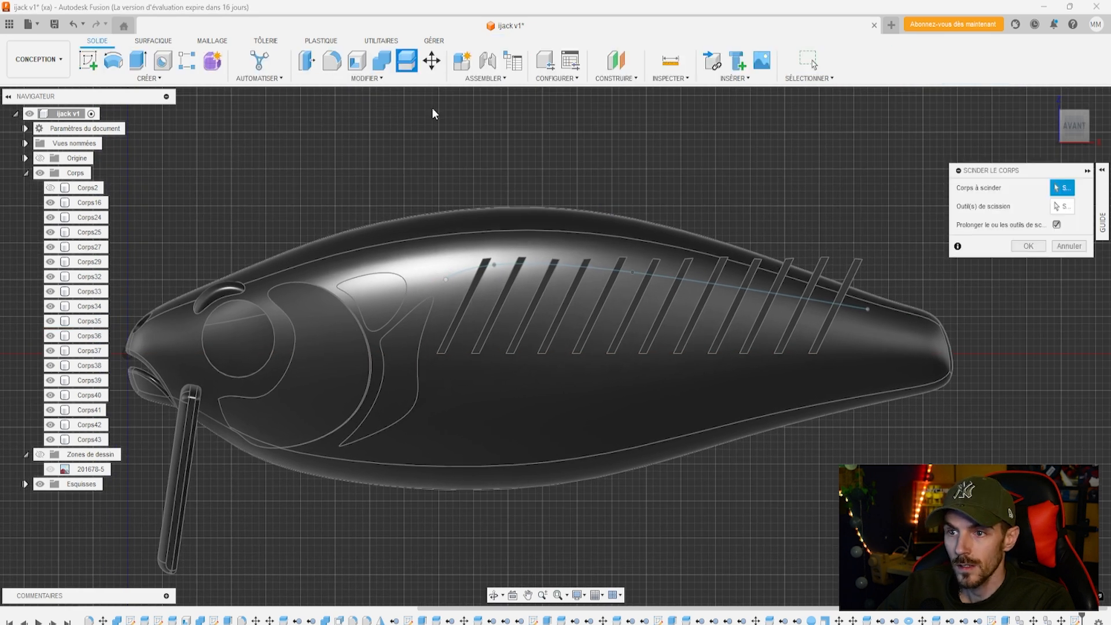
click(90, 439)
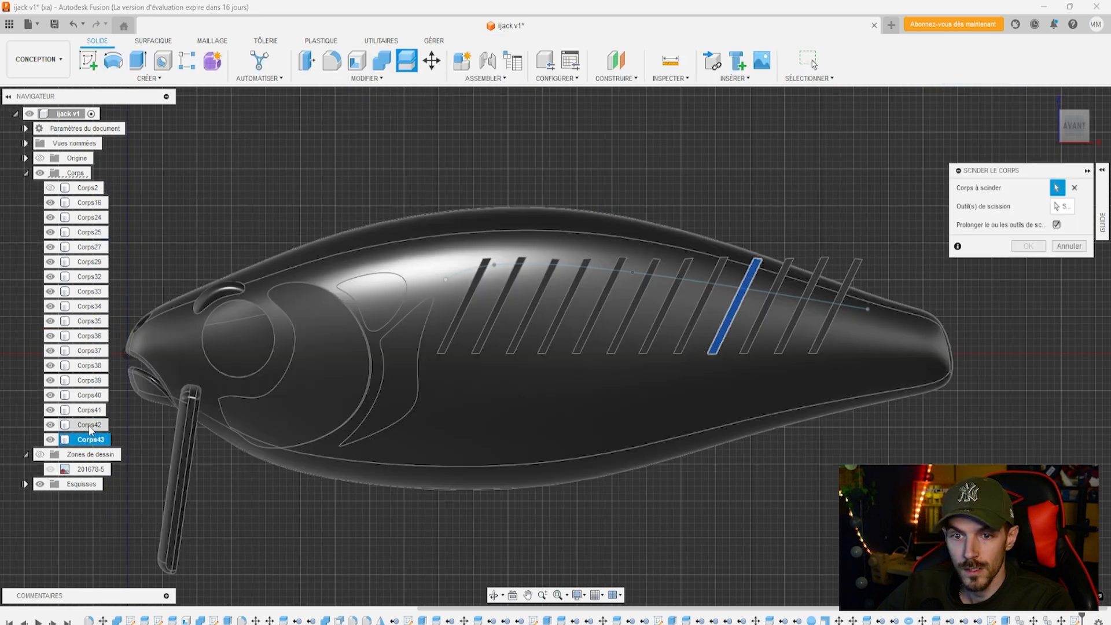
ctrl+click(89, 425)
ctrl+click(89, 409)
ctrl+click(90, 394)
ctrl+click(90, 380)
ctrl+click(90, 365)
ctrl+click(90, 350)
ctrl+click(90, 335)
ctrl+click(91, 321)
ctrl+click(92, 306)
ctrl+click(92, 292)
ctrl+click(95, 277)
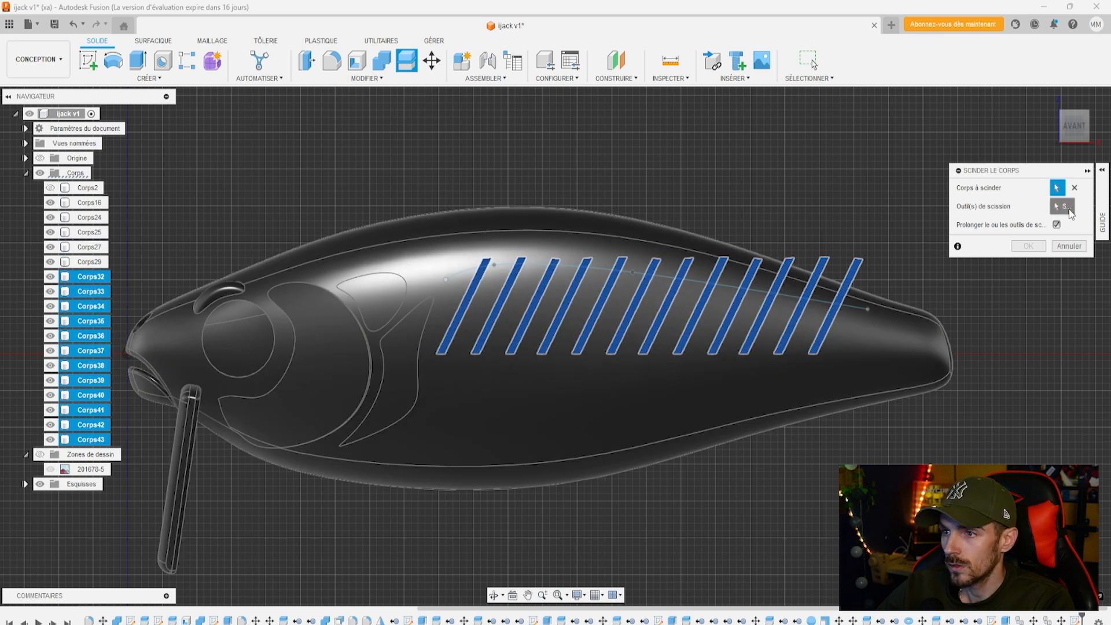
click(1068, 209)
click(849, 305)
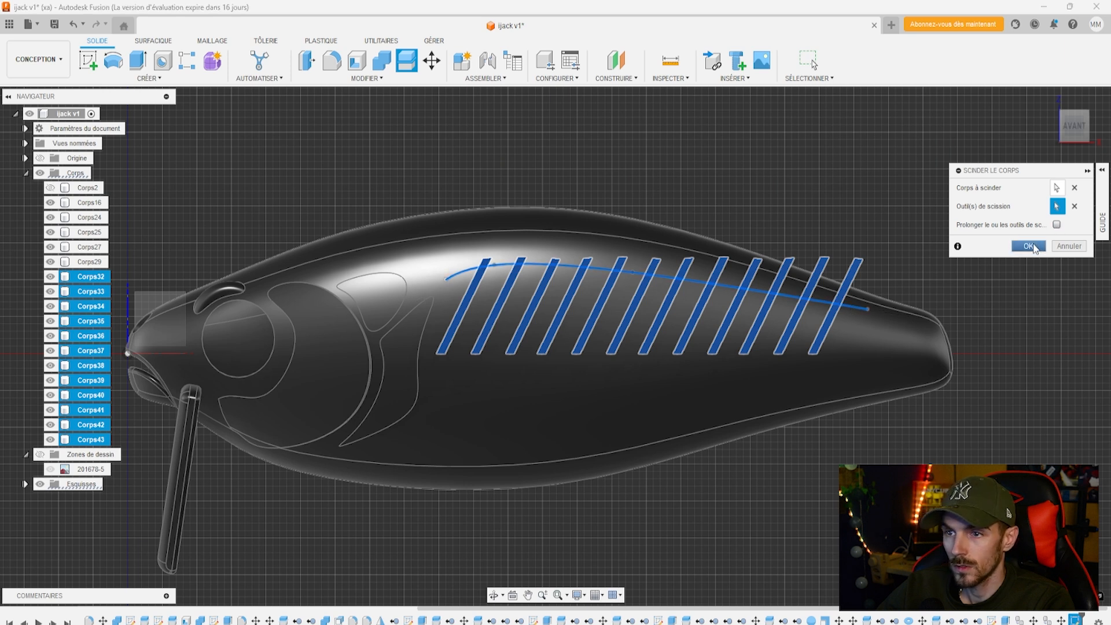
click(1029, 246)
Remove the twelve strip offcuts above the spline from the model
scroll(819, 315, up, 1)
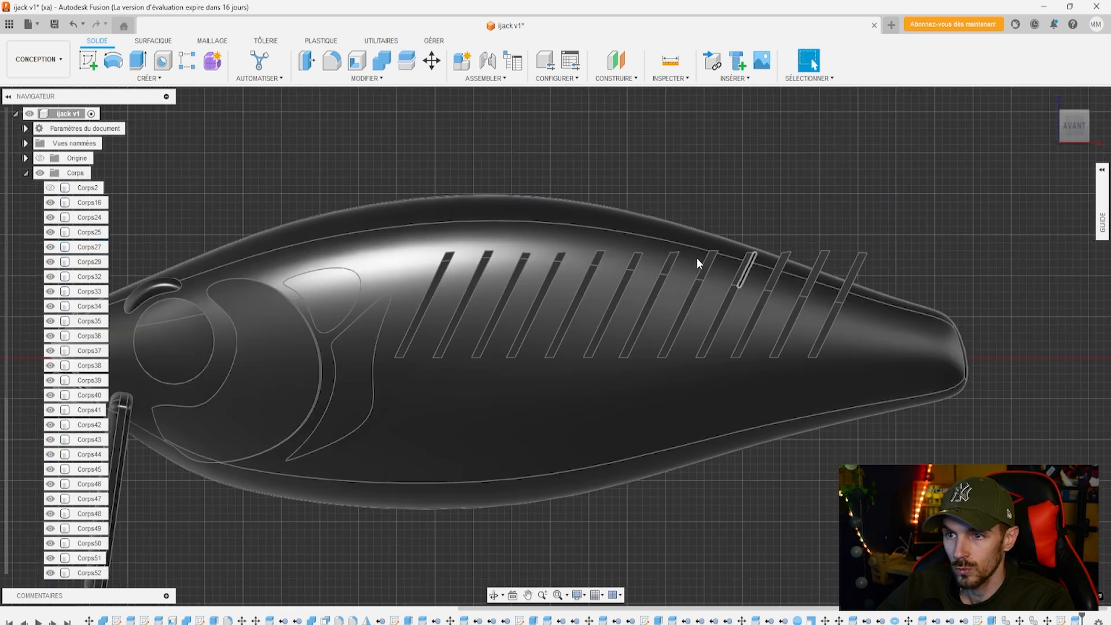
middle_drag(322, 484, 374, 353)
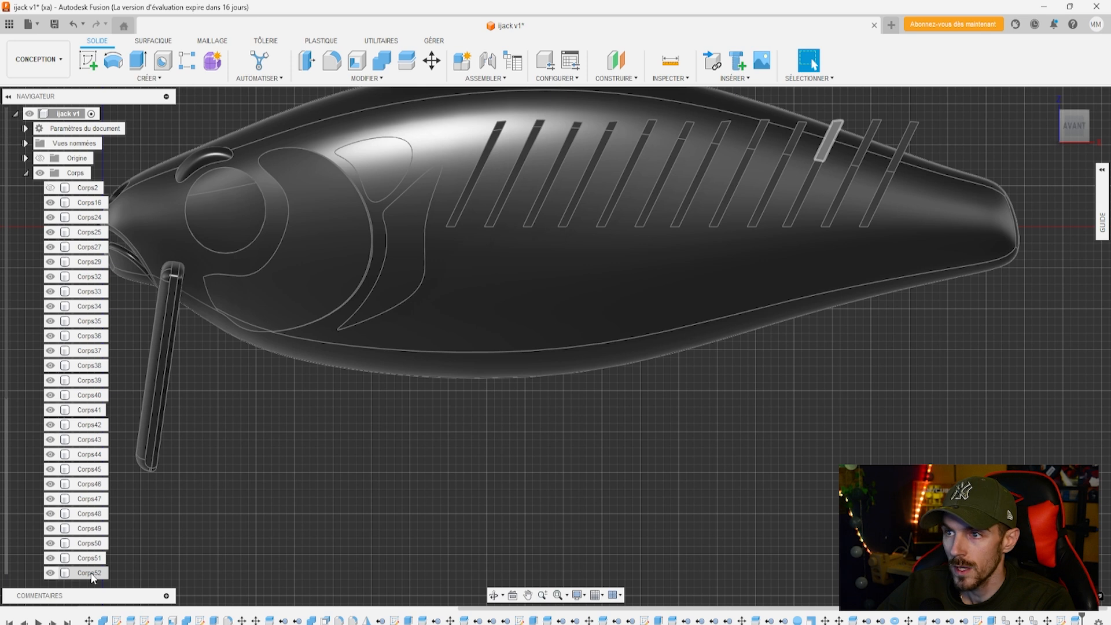
scroll(92, 577, down, 2)
drag(86, 530, 86, 382)
right_click(90, 364)
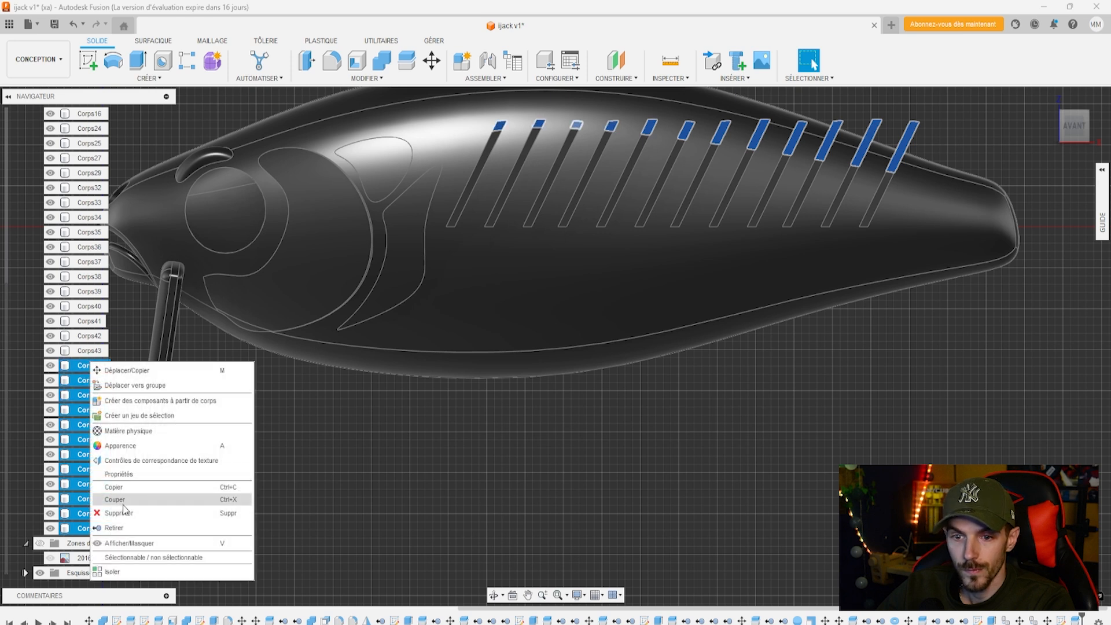
click(125, 527)
drag(91, 443, 91, 276)
right_click(91, 277)
click(110, 288)
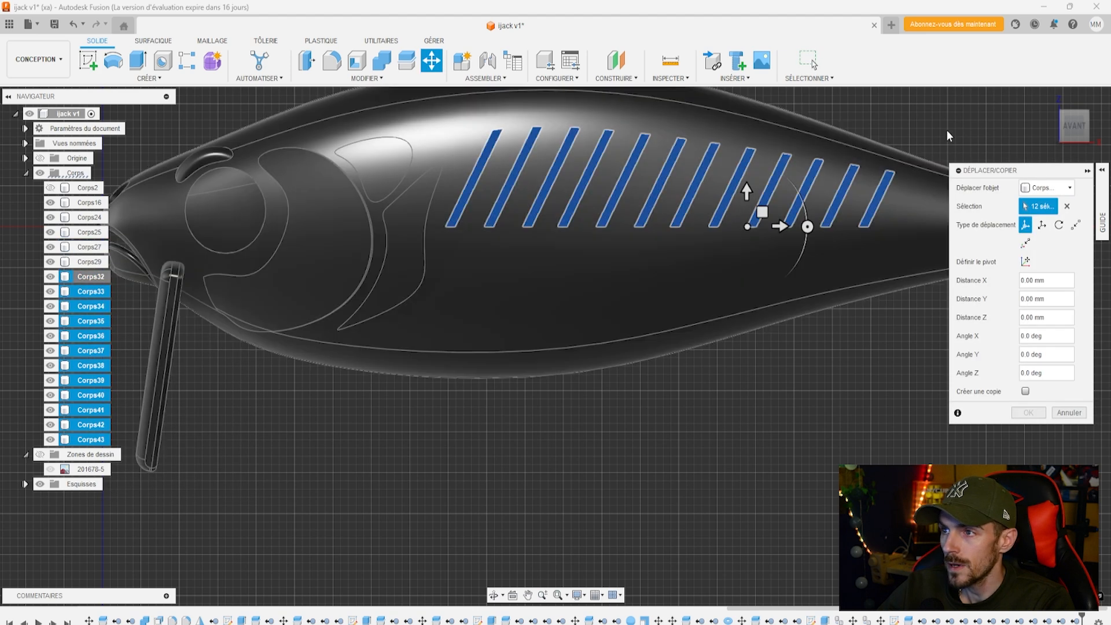
click(1073, 132)
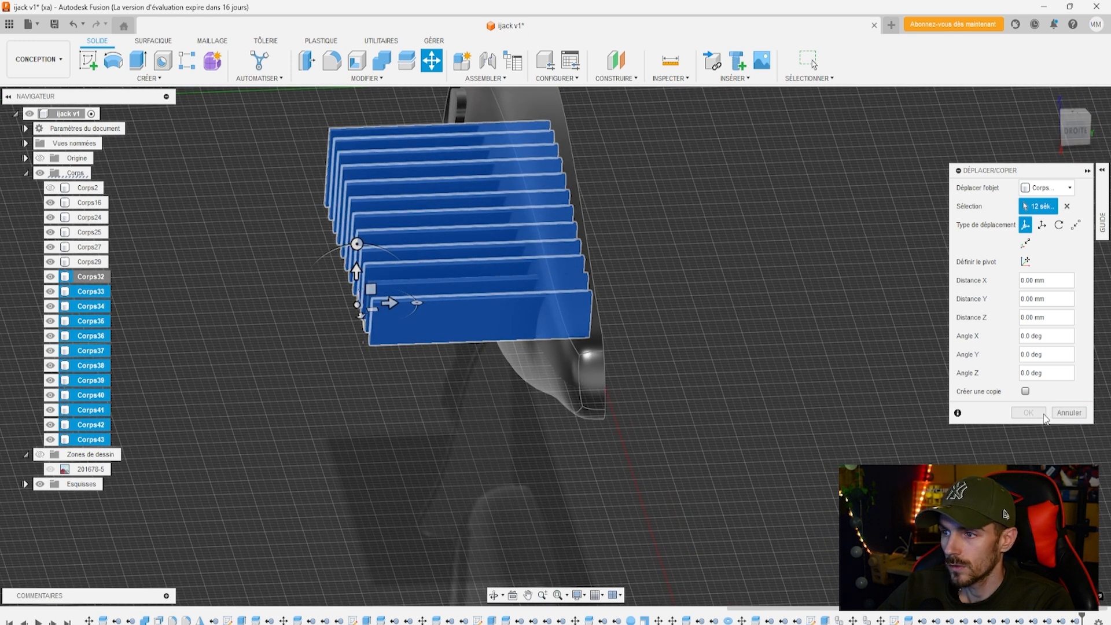
click(1069, 415)
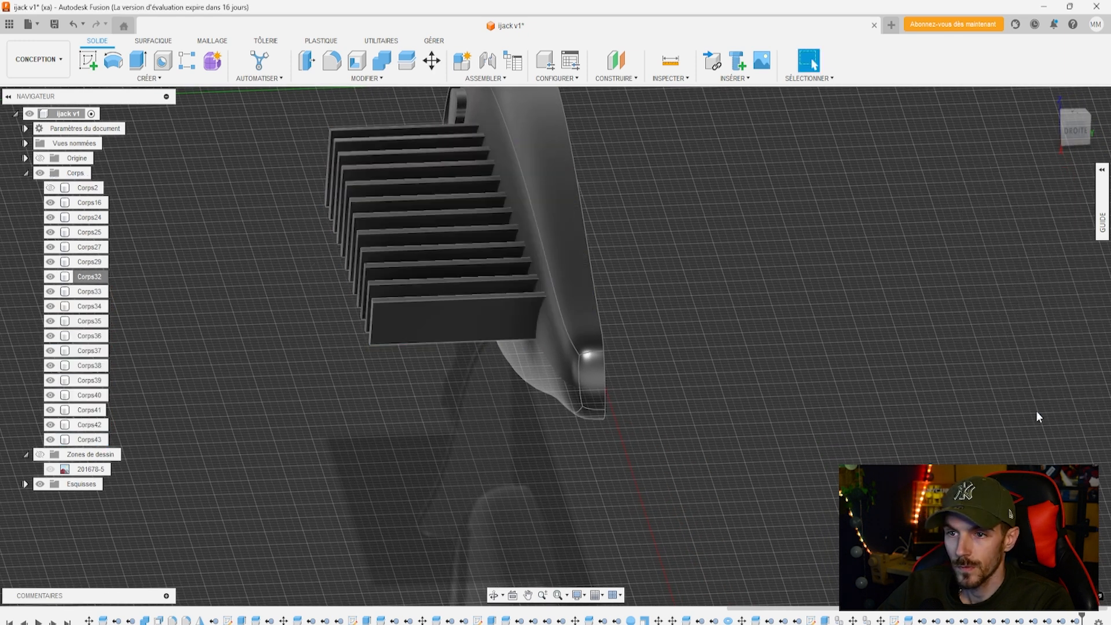
Split the twelve trimmed strips, Corps32 to Corps43, with the main fish body Corps27 as the splitting tool
click(91, 277)
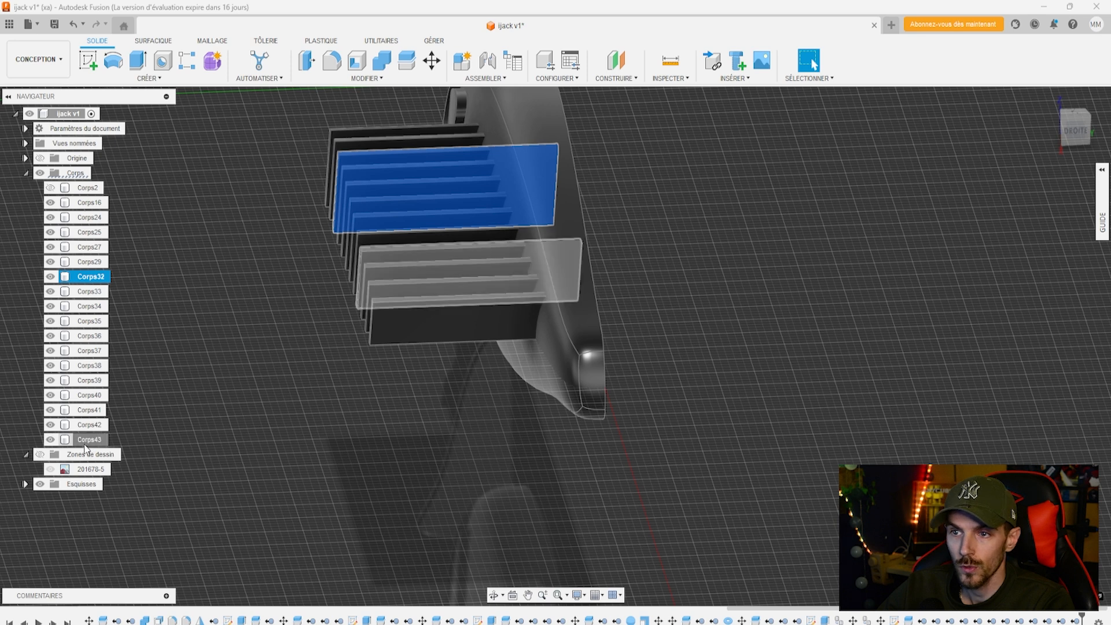
shift+click(90, 439)
click(408, 63)
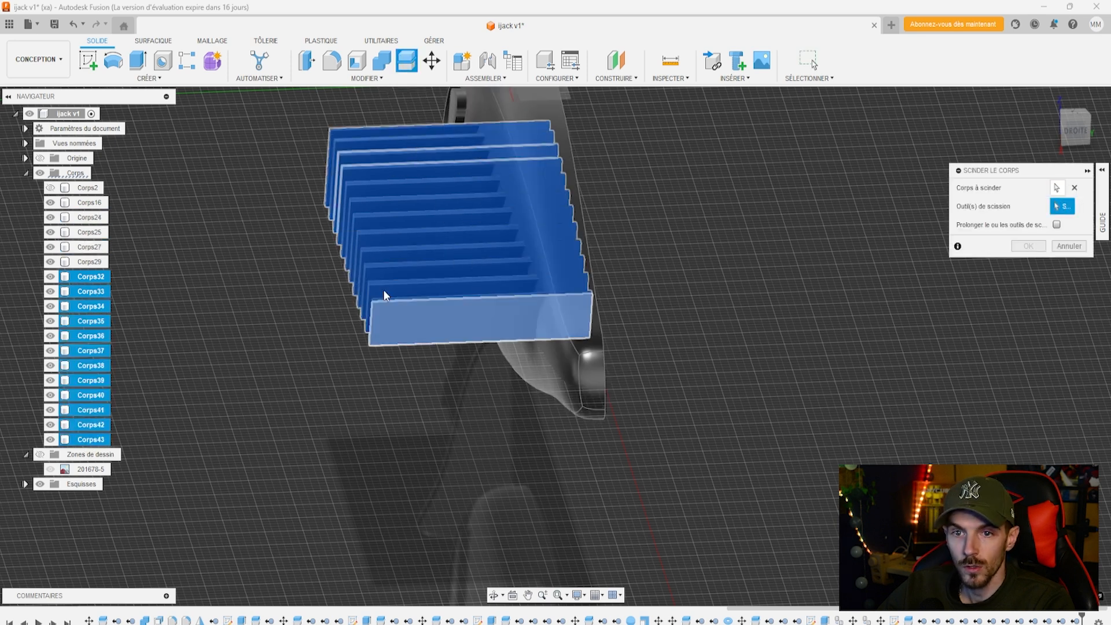
click(90, 247)
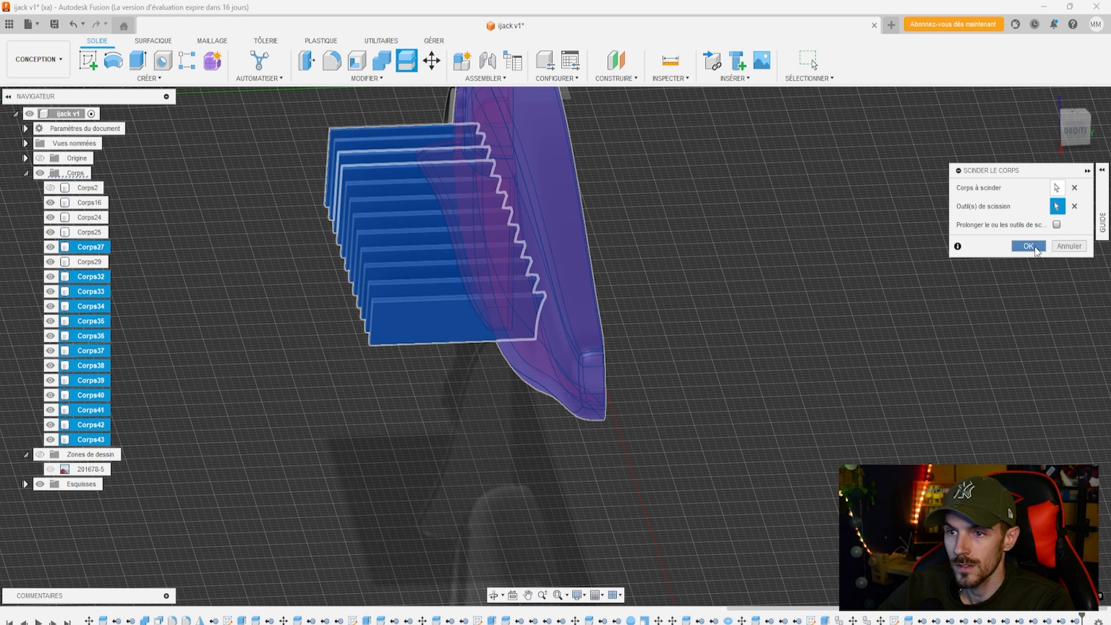
click(1029, 246)
scroll(216, 500, up, 2)
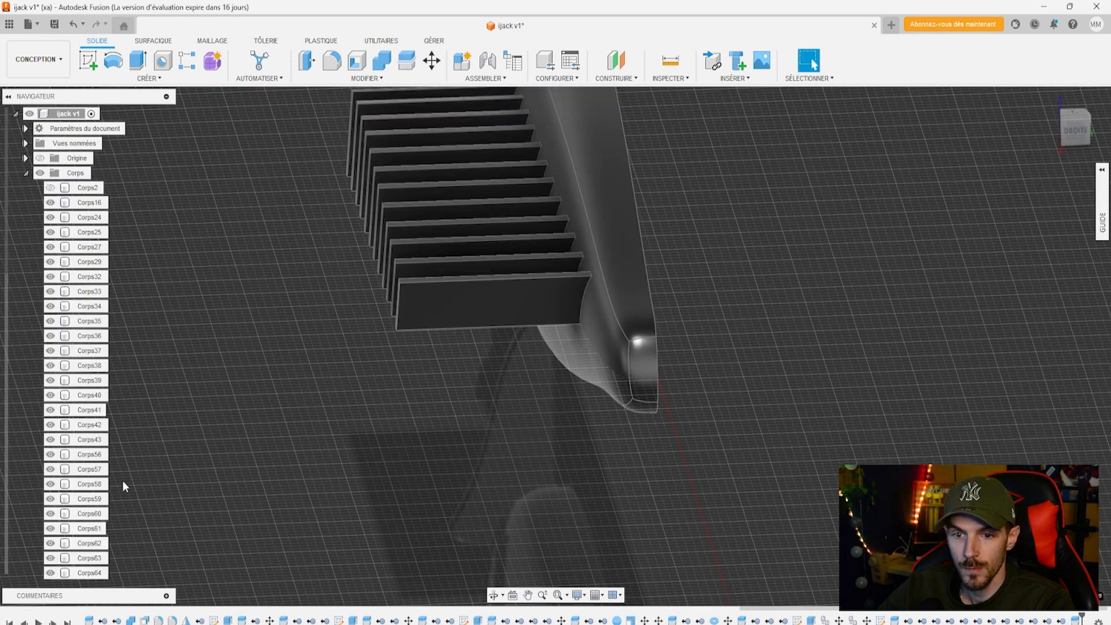
scroll(123, 482, down, 1)
scroll(457, 364, down, 2)
drag(1071, 134, 1065, 128)
scroll(90, 520, down, 6)
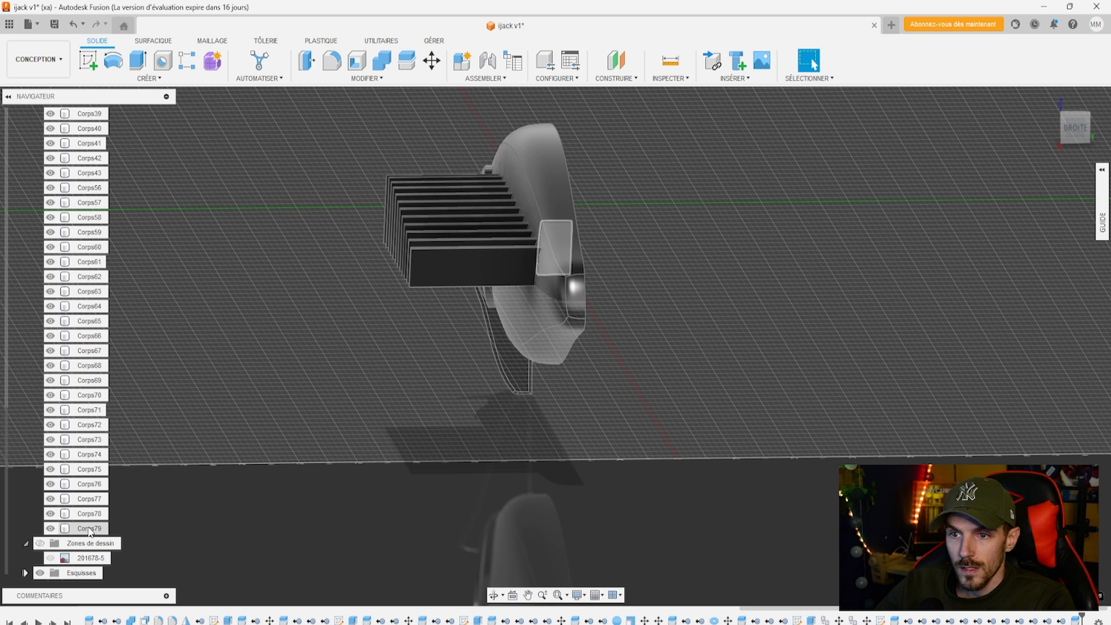
click(87, 530)
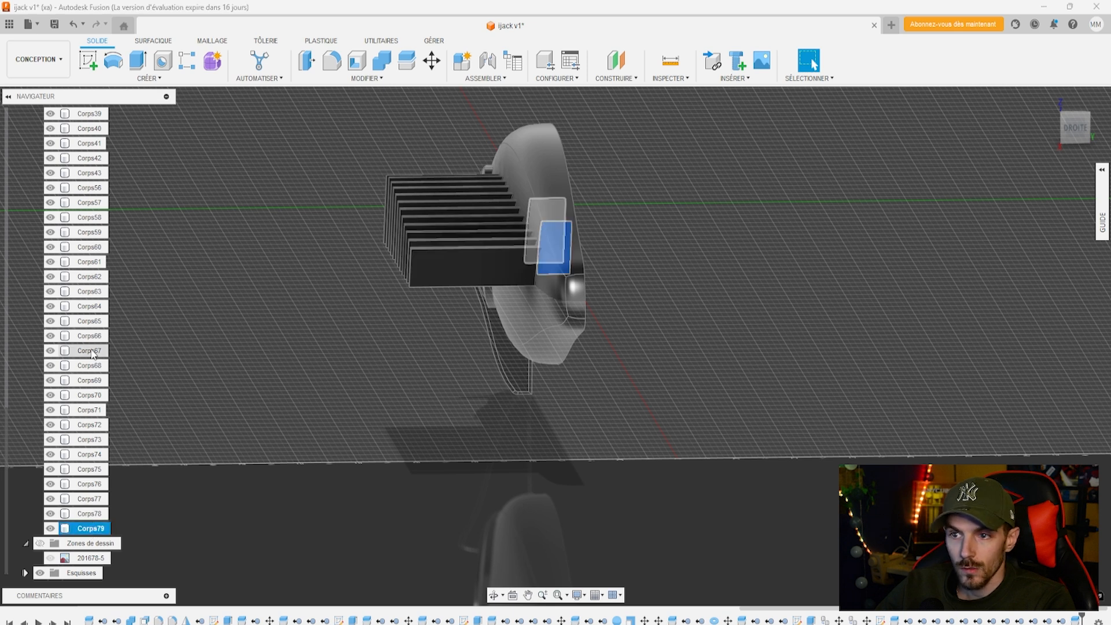
shift+click(93, 352)
click(90, 530)
click(134, 529)
ctrl+click(91, 527)
ctrl+click(90, 513)
ctrl+click(90, 498)
ctrl+click(90, 483)
ctrl+click(93, 468)
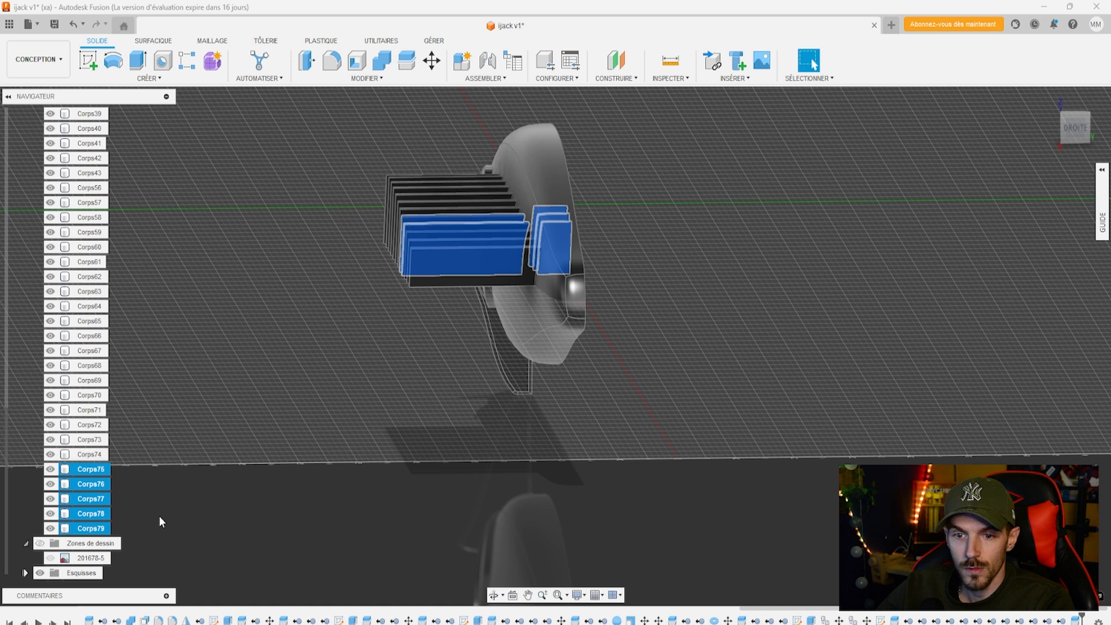
click(159, 517)
click(90, 528)
shift+click(93, 498)
click(156, 522)
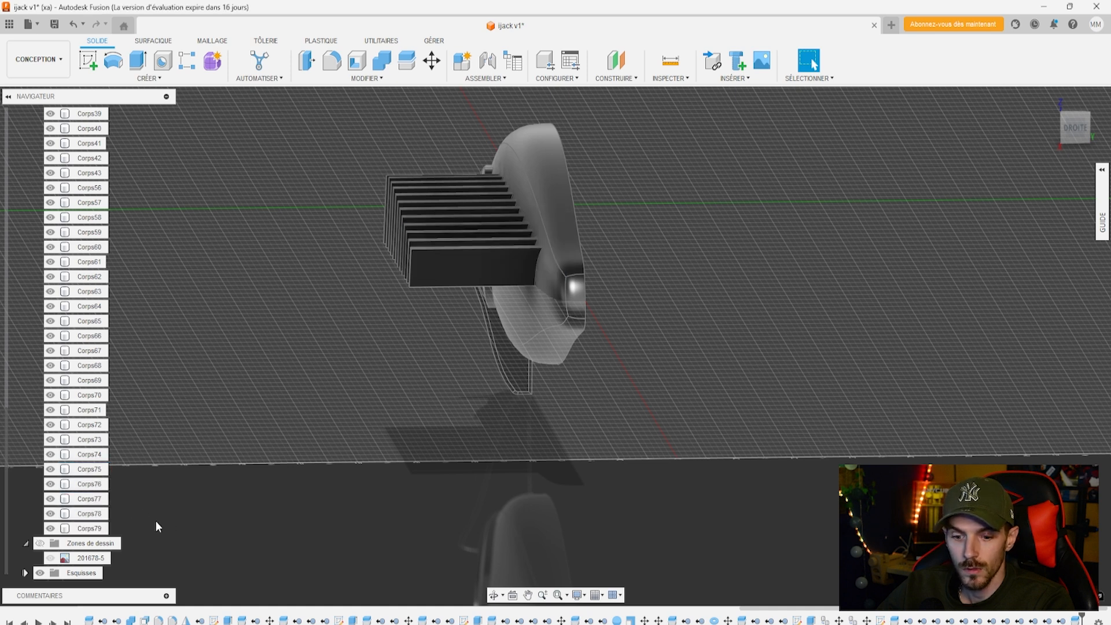
Remove the eleven strip pieces inside the hollow fish, the odd-numbered bodies from Corps59 to Corps79
click(91, 528)
ctrl+click(91, 498)
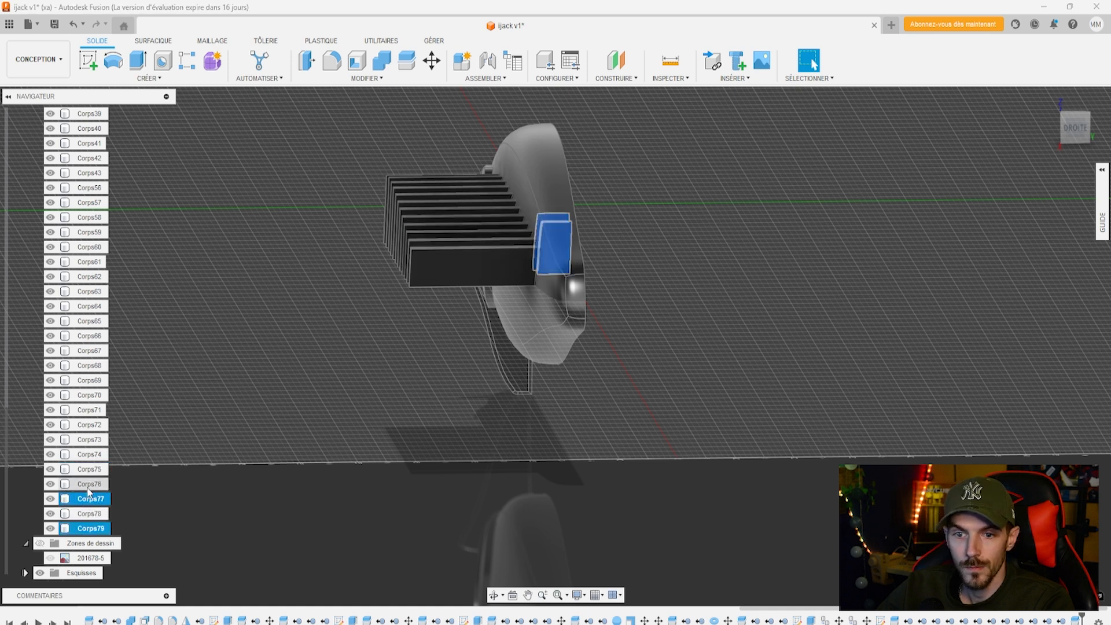
ctrl+click(90, 469)
ctrl+click(90, 439)
ctrl+click(86, 410)
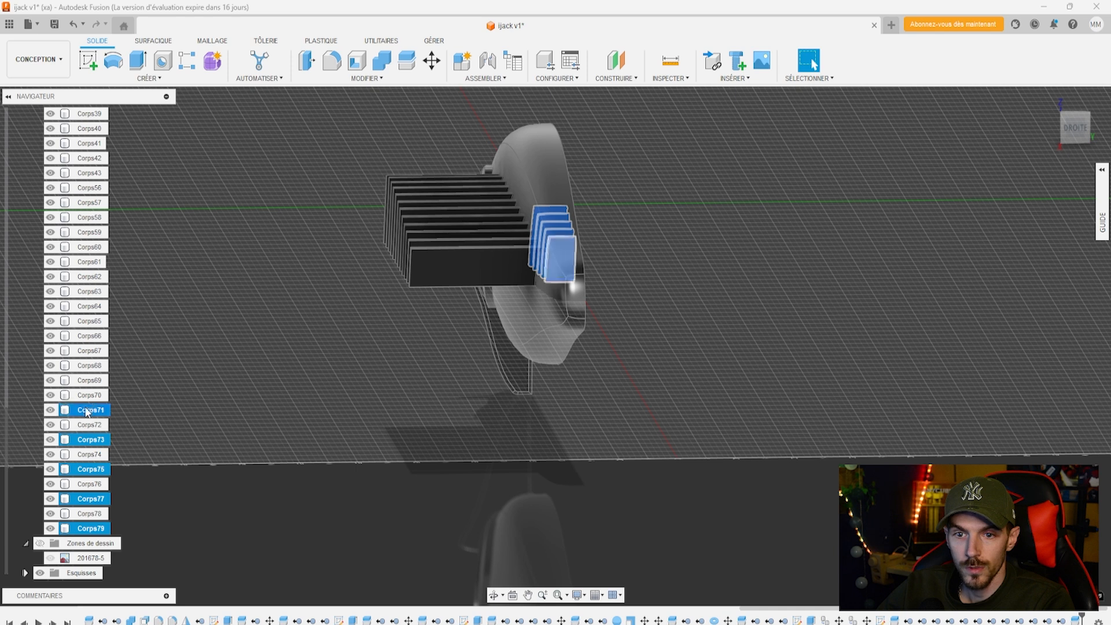
ctrl+click(90, 351)
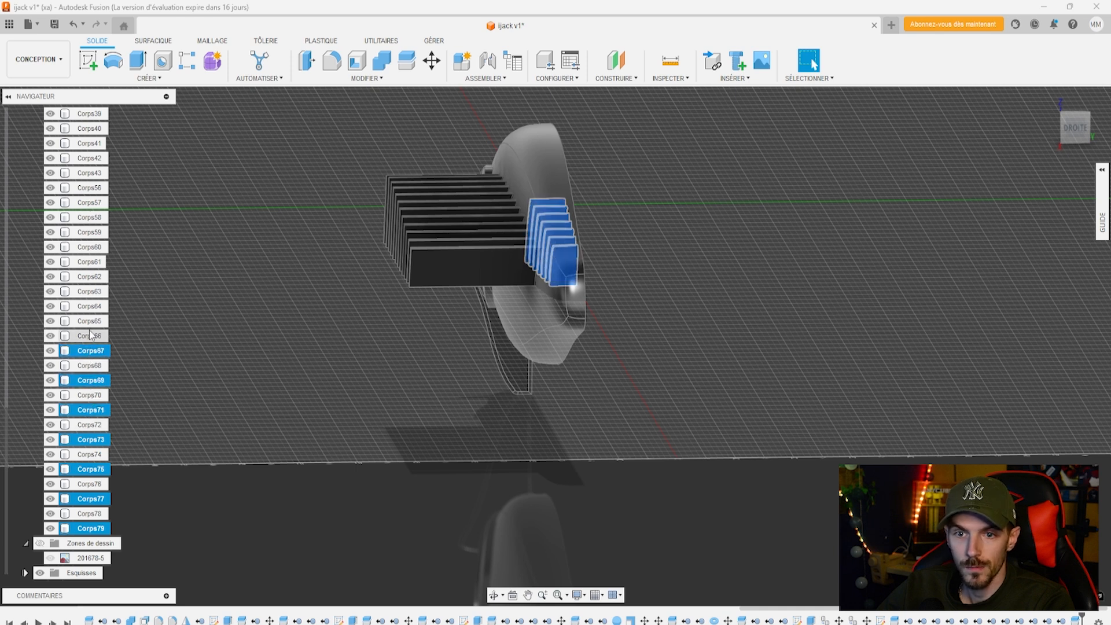
ctrl+click(91, 321)
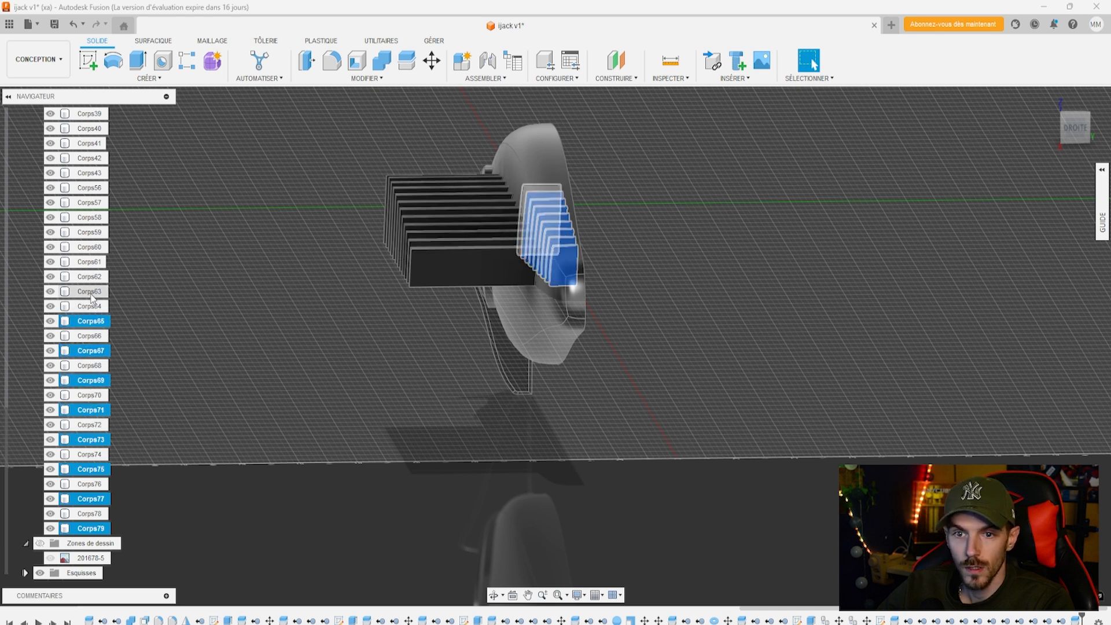
ctrl+click(90, 292)
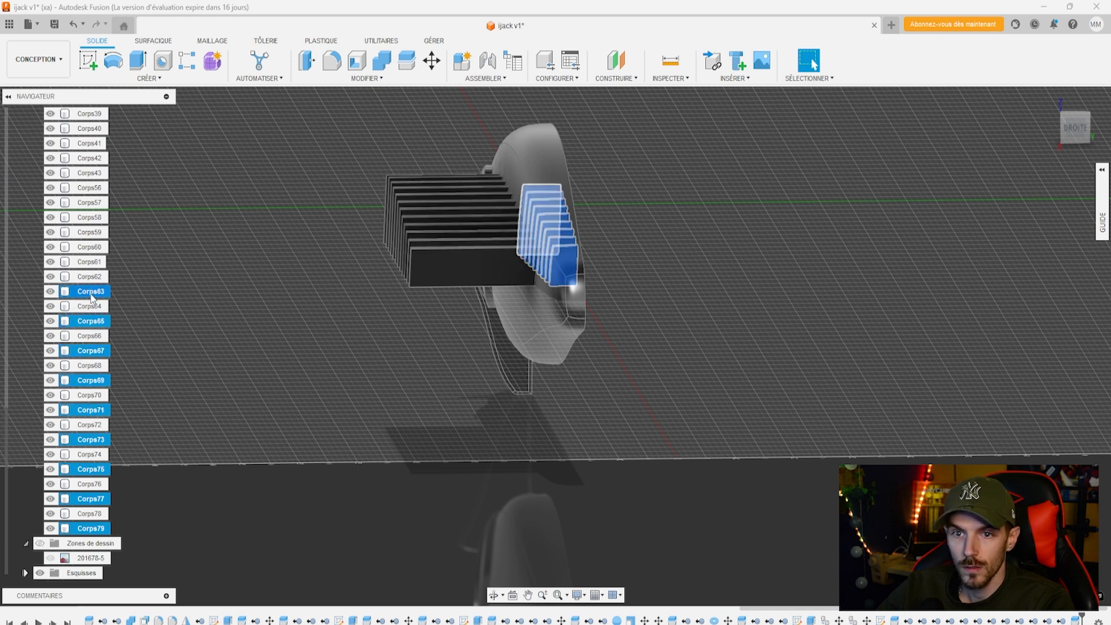
ctrl+click(90, 262)
right_click(88, 235)
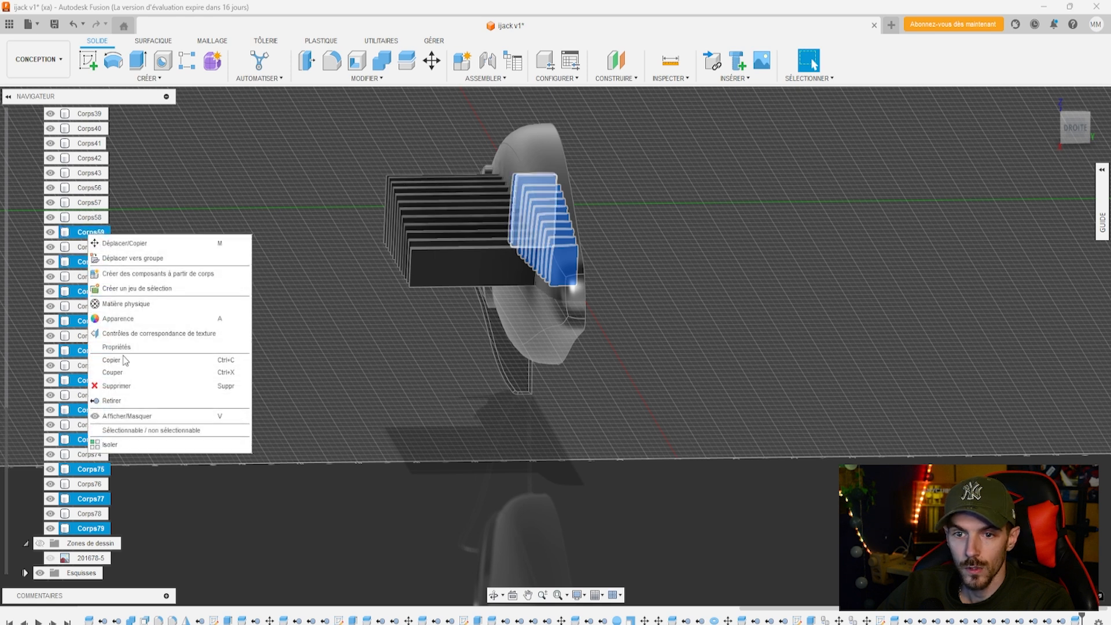
click(131, 399)
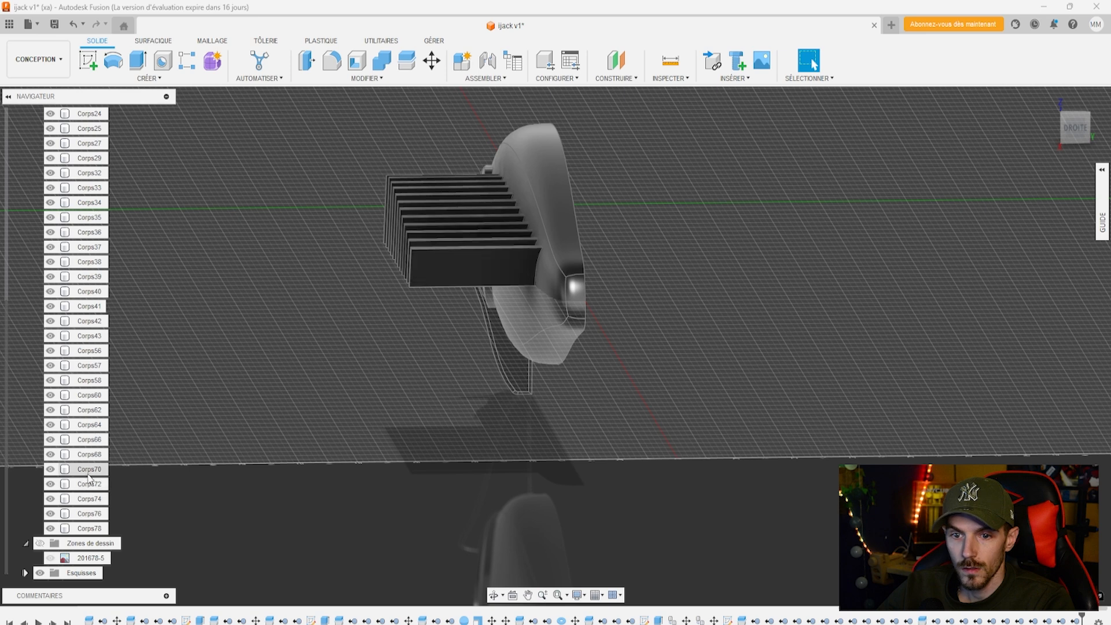
Remove the remaining strip piece Corps57 inside the hollow fish body
drag(1075, 132, 1016, 138)
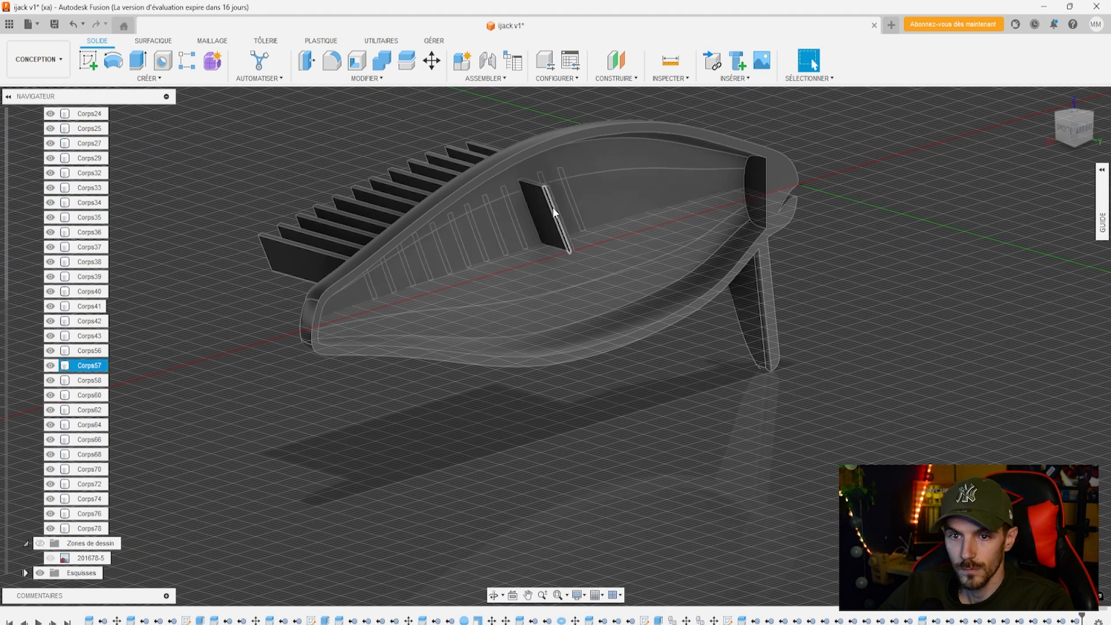
right_click(99, 365)
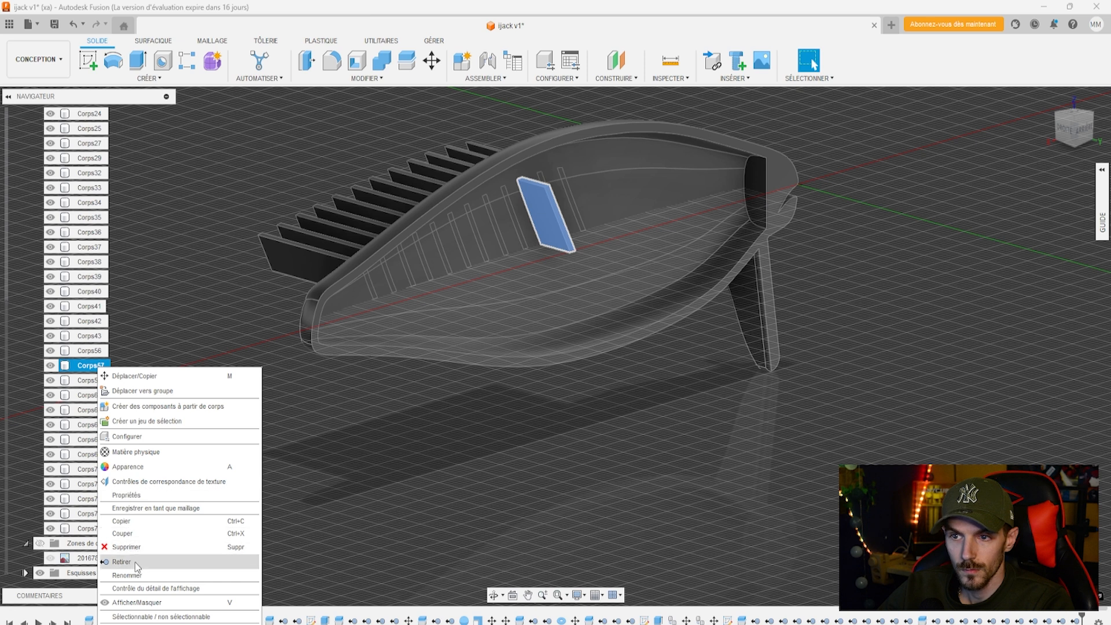
click(137, 567)
Remove the nine strip pieces Corps32 to Corps40 embedded in the fish body's wall
drag(1073, 129, 1103, 132)
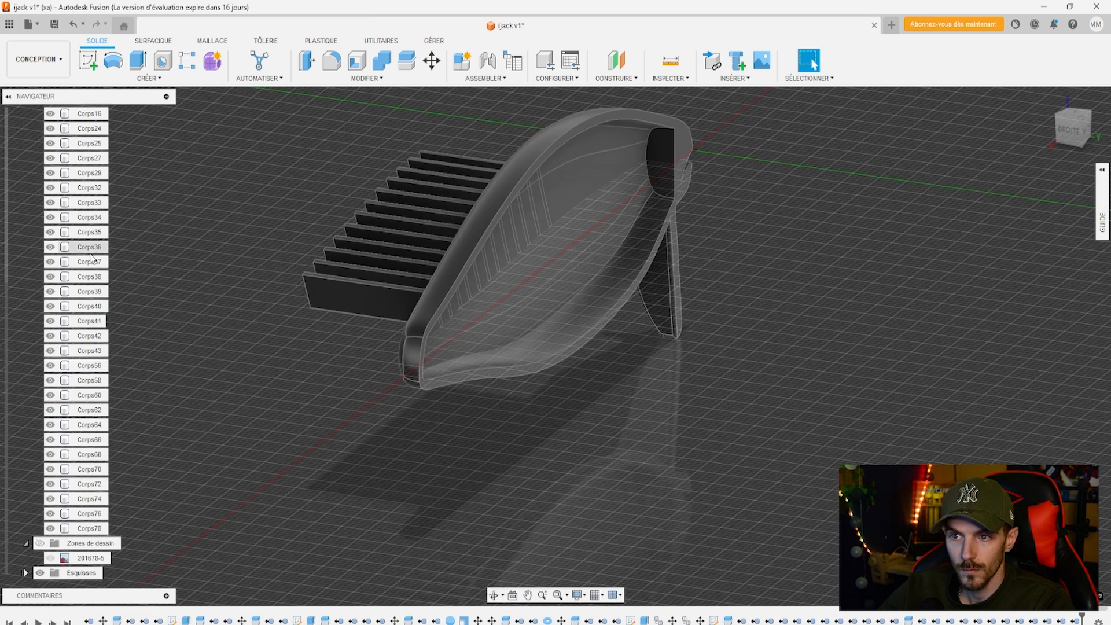
scroll(91, 259, up, 2)
click(453, 274)
click(515, 244)
shift+middle_drag(555, 346, 606, 346)
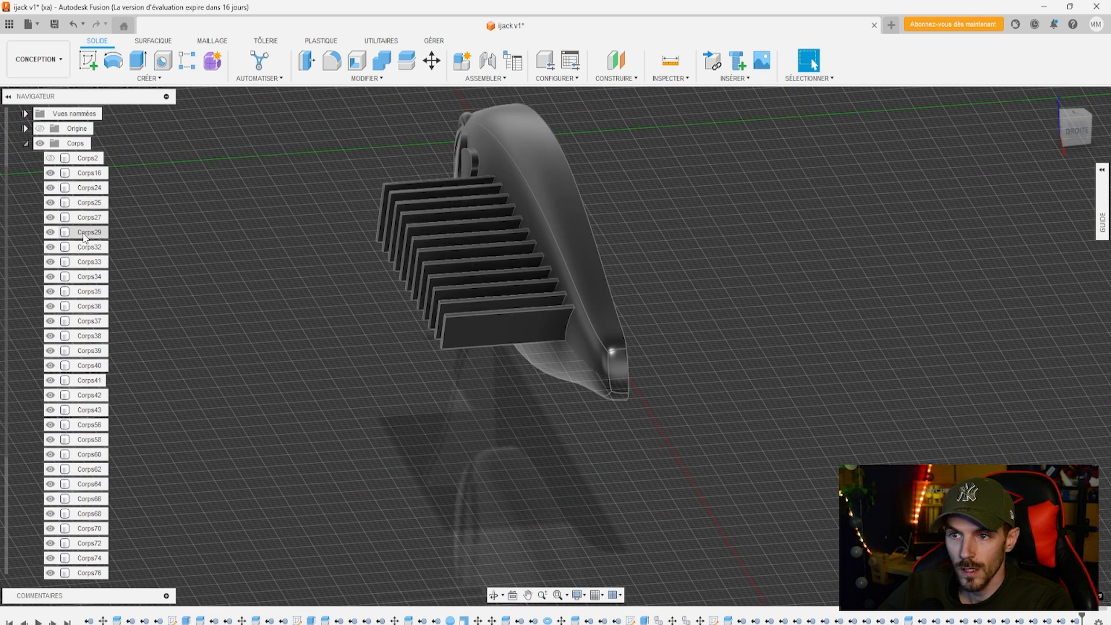
click(83, 251)
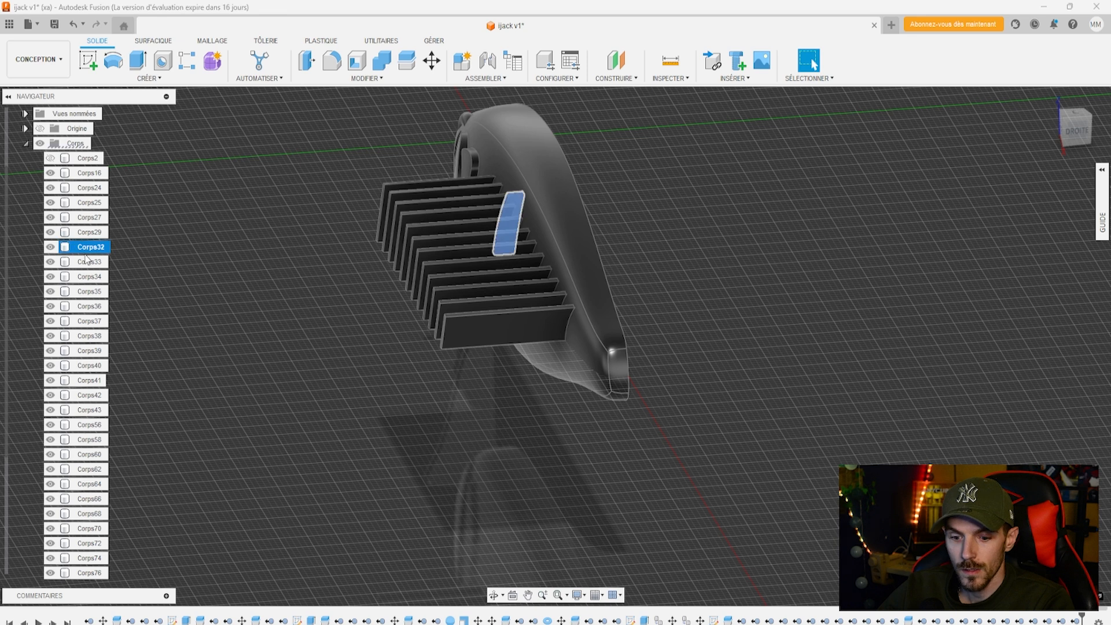
shift+click(90, 367)
right_click(90, 366)
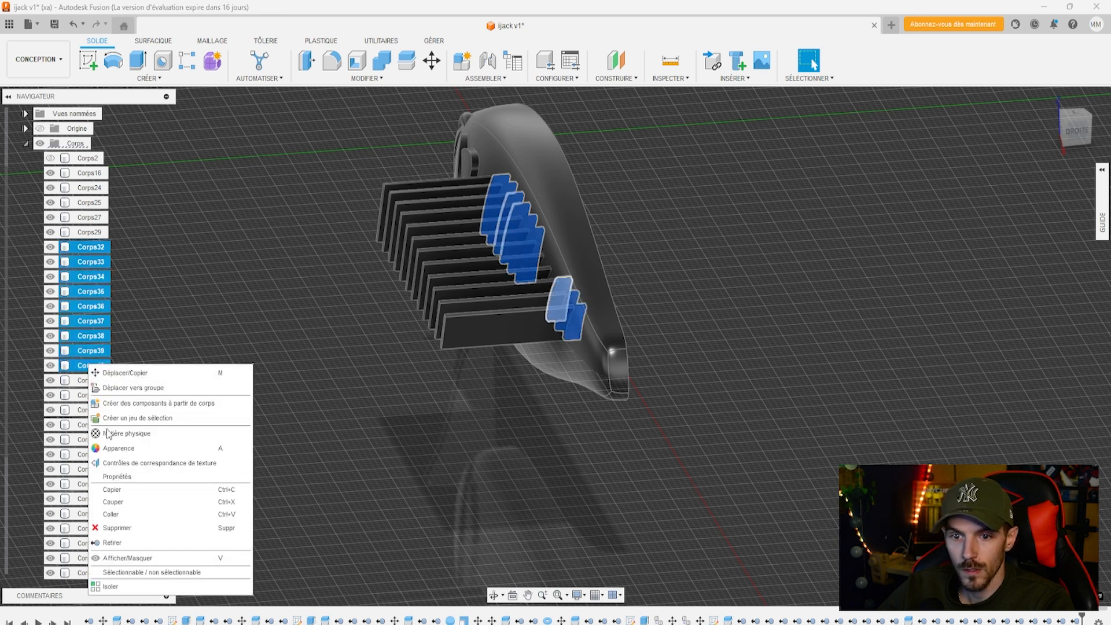
click(124, 544)
Remove the three other embedded strip pieces, Corps41 to Corps43
click(98, 277)
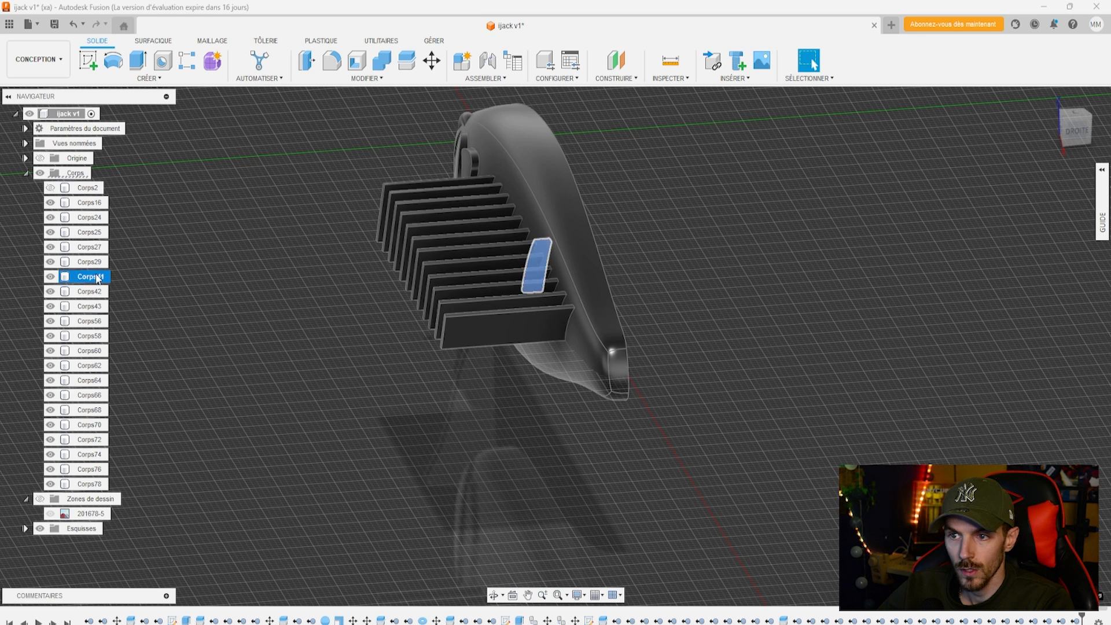
shift+click(99, 292)
shift+click(98, 306)
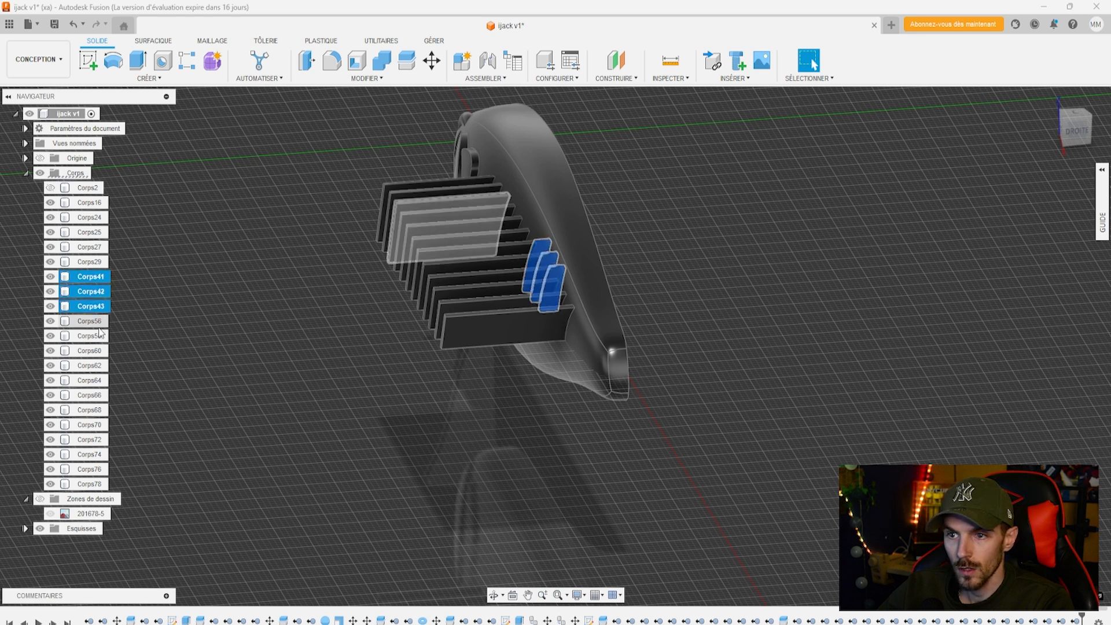
right_click(87, 305)
click(99, 472)
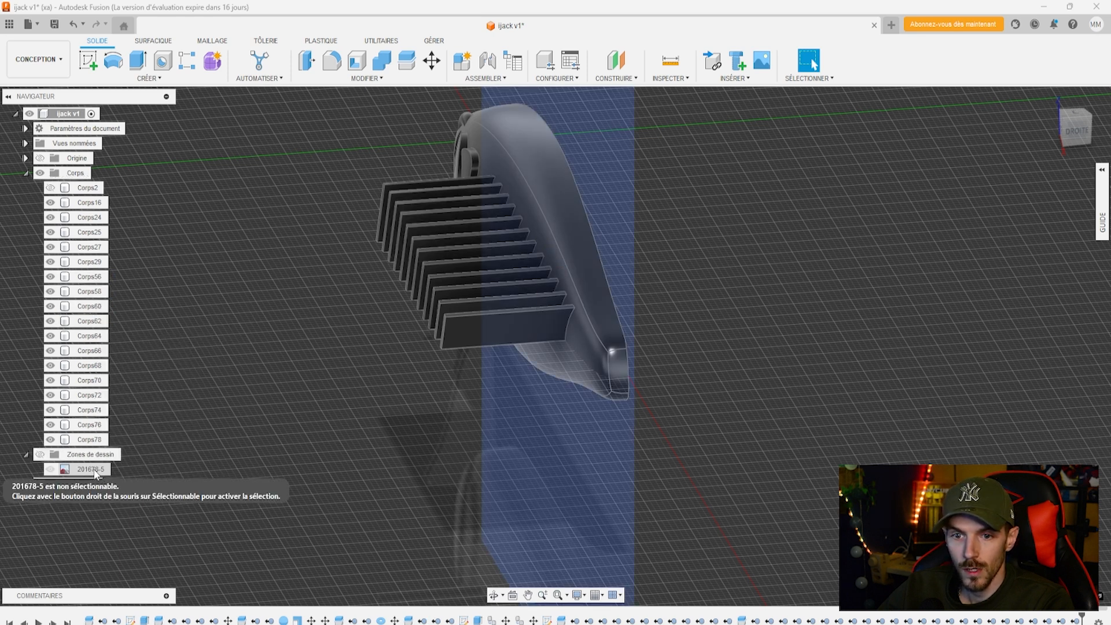
Move the twelve slanted strips, the even-numbered bodies Corps56 to Corps78, 0.664 mm along Y into the fish's flank
click(90, 439)
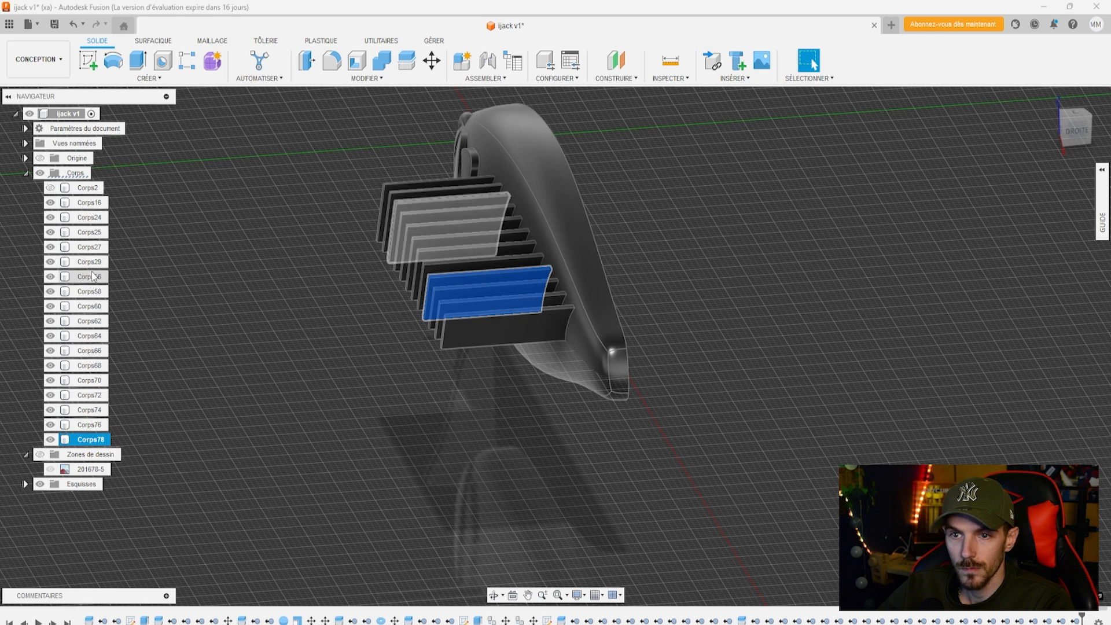
shift+click(93, 276)
right_click(93, 277)
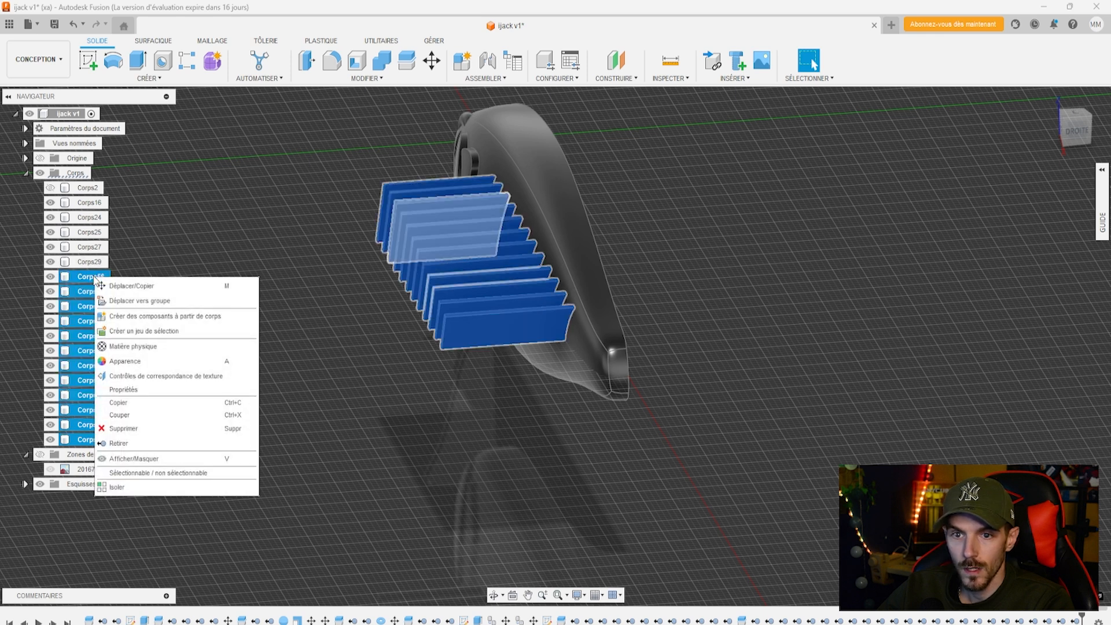
click(116, 284)
click(1074, 133)
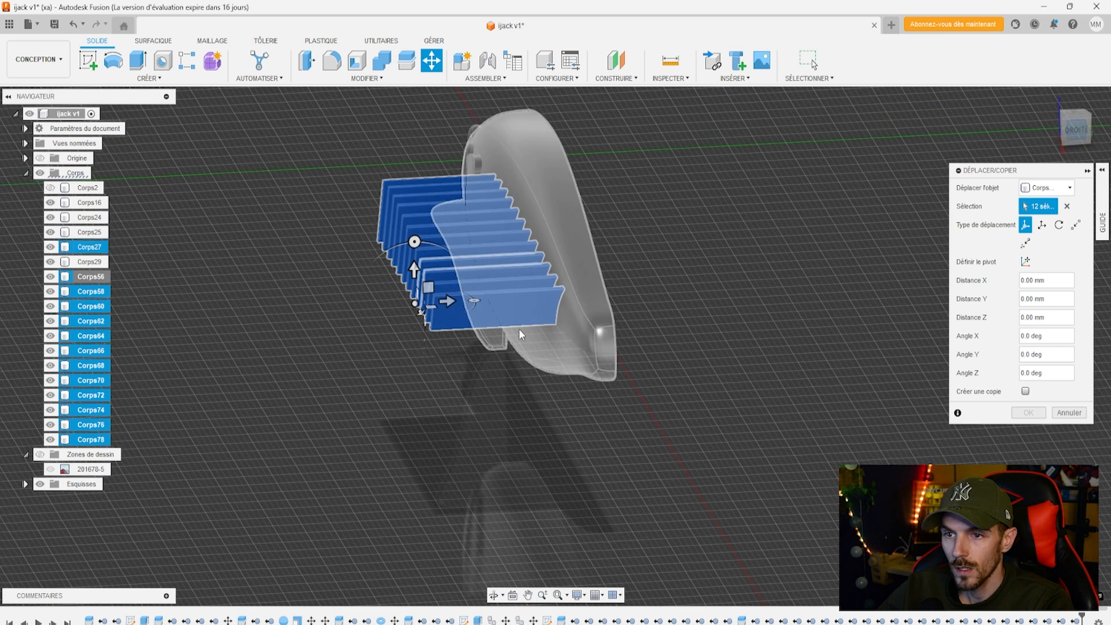
scroll(413, 262, up, 3)
drag(397, 261, 405, 262)
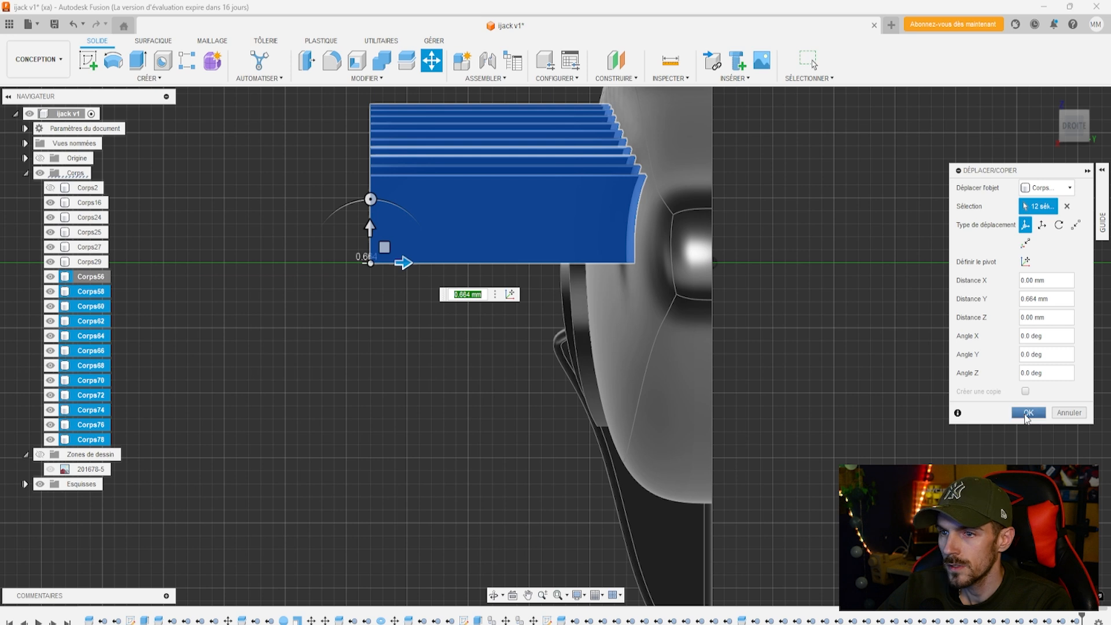
click(1028, 413)
Split the fish body Corps27 using the twelve strips, the even-numbered bodies Corps56 to Corps78, as splitting tools
click(407, 60)
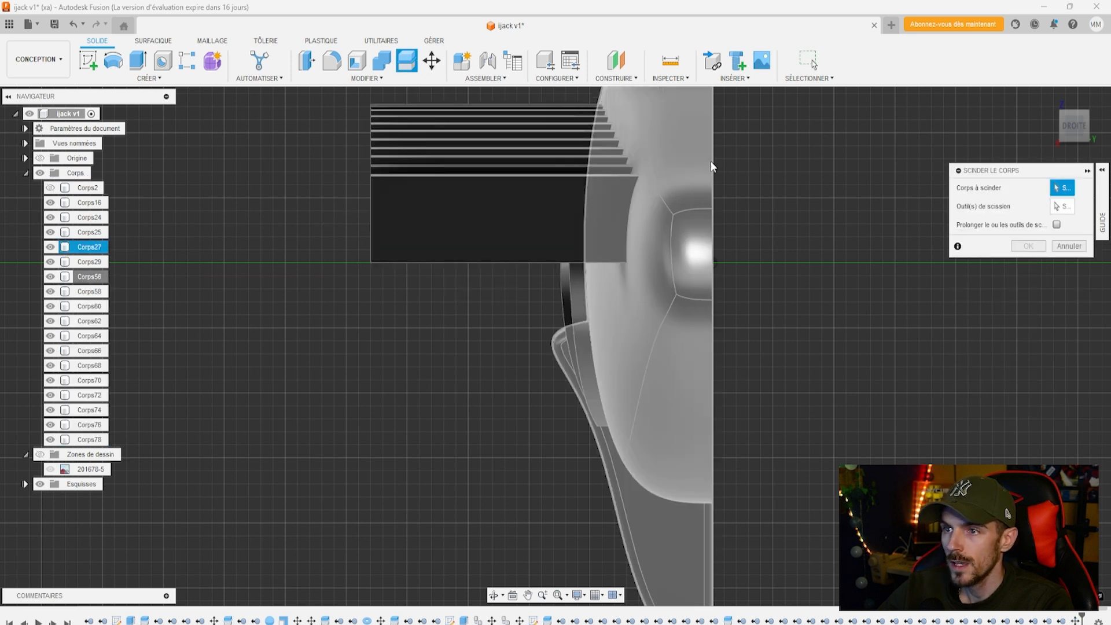
click(711, 167)
click(1102, 222)
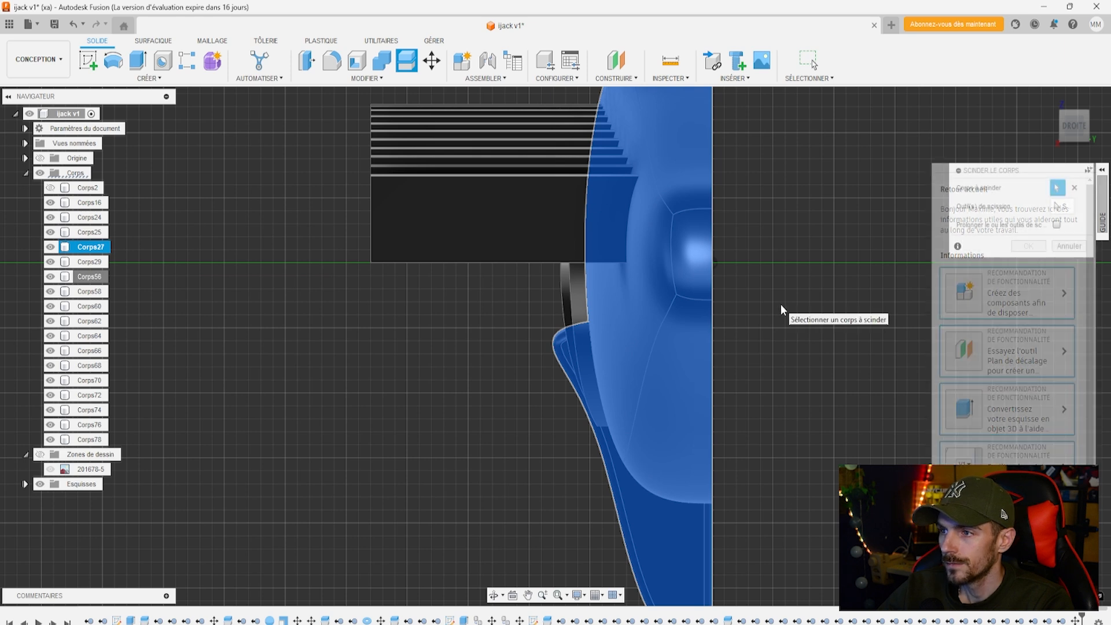
click(1063, 207)
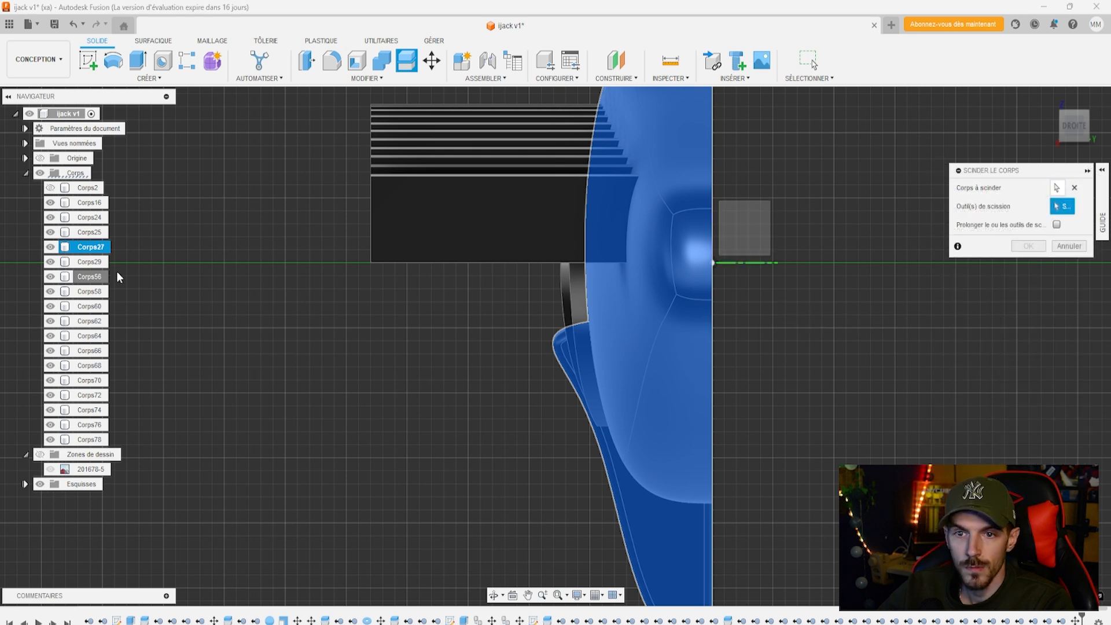
click(90, 439)
click(91, 424)
click(92, 410)
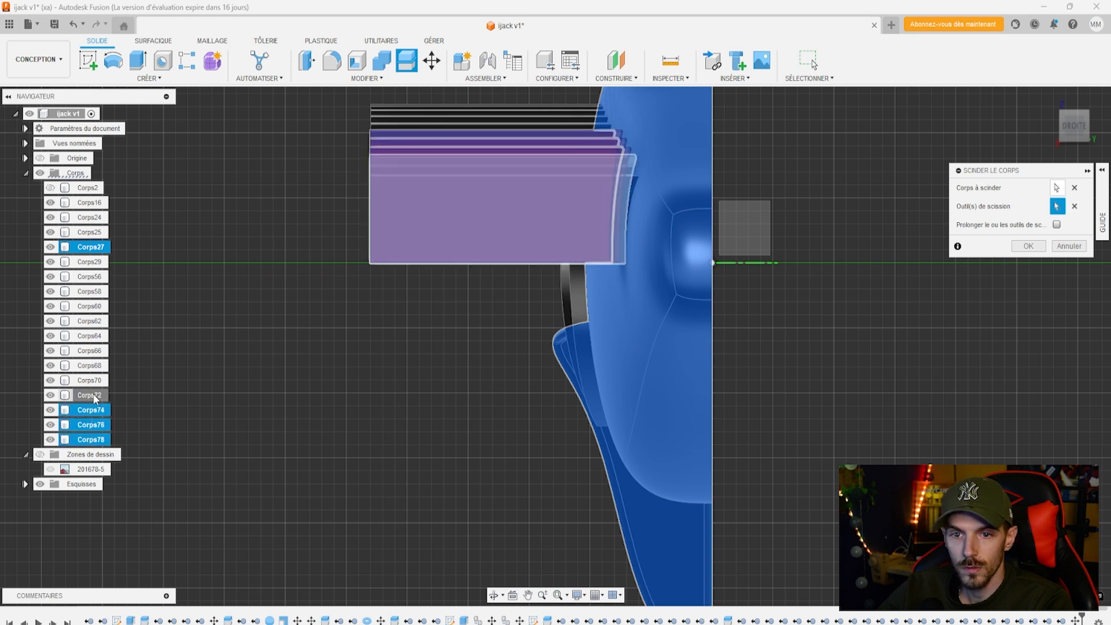
click(92, 394)
click(94, 380)
click(95, 366)
click(94, 350)
click(93, 335)
click(92, 321)
click(92, 306)
click(91, 291)
click(90, 277)
drag(1057, 130, 588, 265)
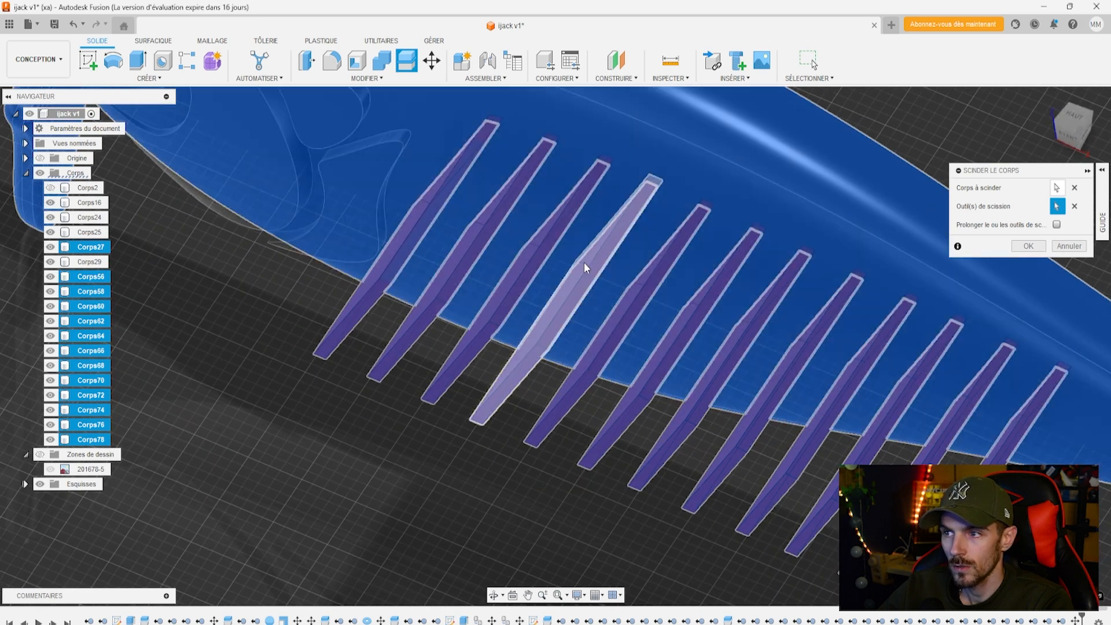
click(1032, 246)
Hide the split fish body Corps91 so that only the strips and their cut pieces stay accessible
click(558, 221)
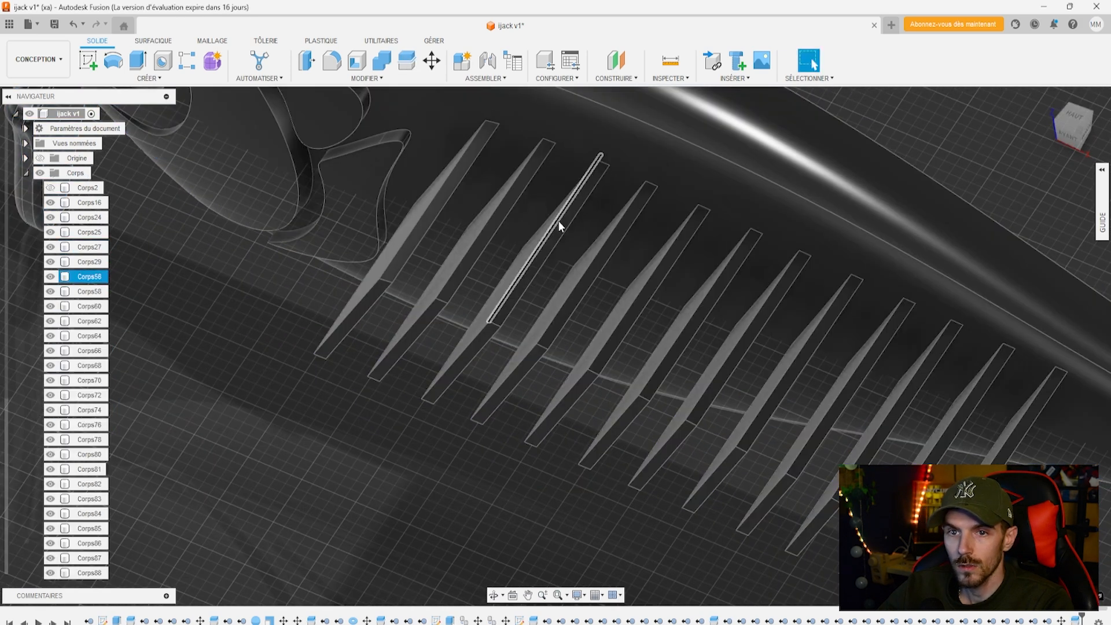
scroll(558, 220, down, 2)
key(Escape)
scroll(432, 136, down, 4)
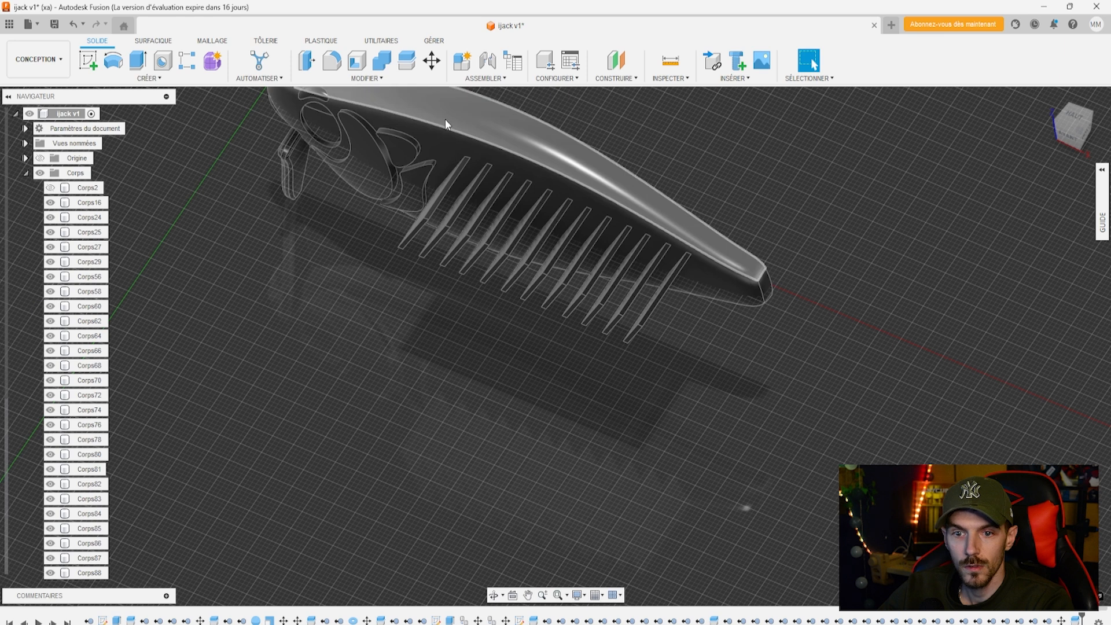
scroll(142, 411, up, 3)
scroll(78, 476, down, 2)
scroll(575, 329, down, 3)
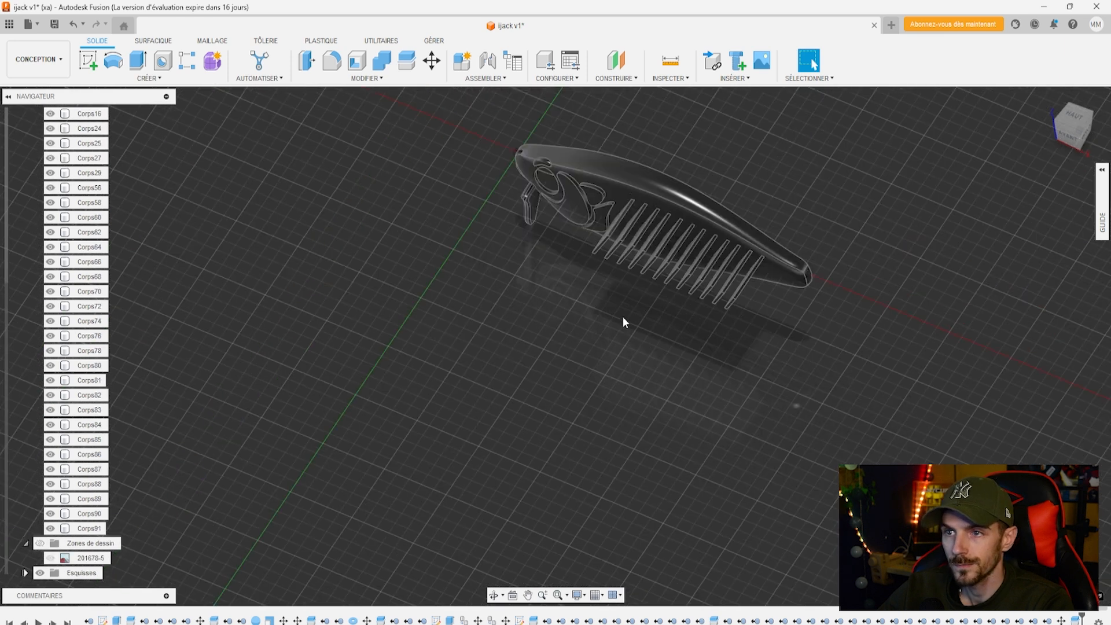
click(51, 531)
click(50, 529)
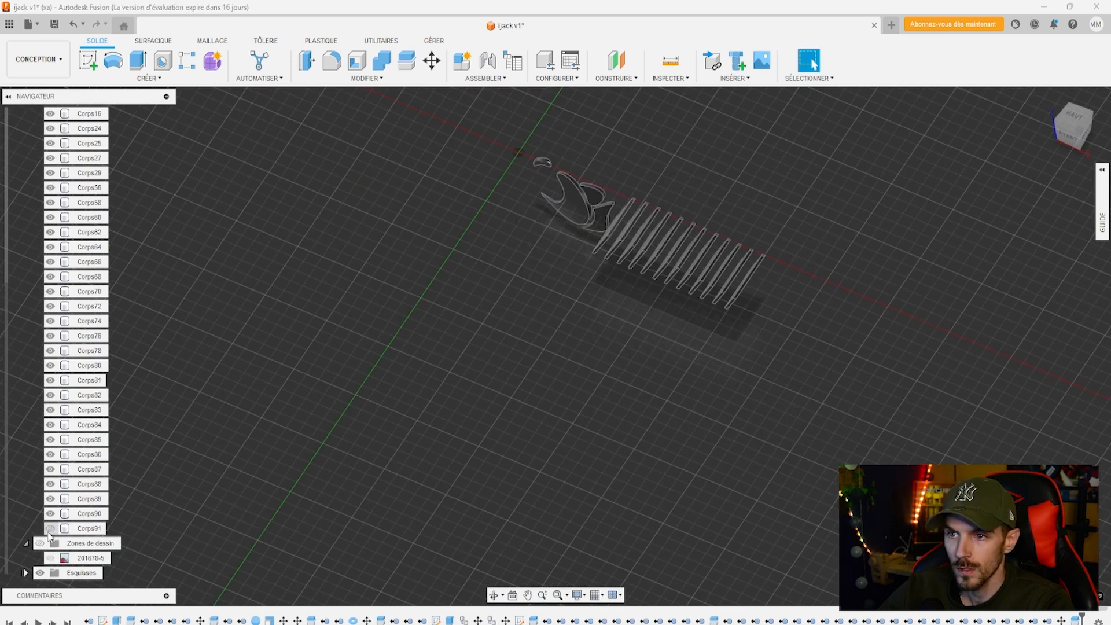
Delete all the slanted strips and the pieces cut along them, from Corps27 and Corps56 through Corps90
click(1077, 137)
drag(724, 232, 569, 185)
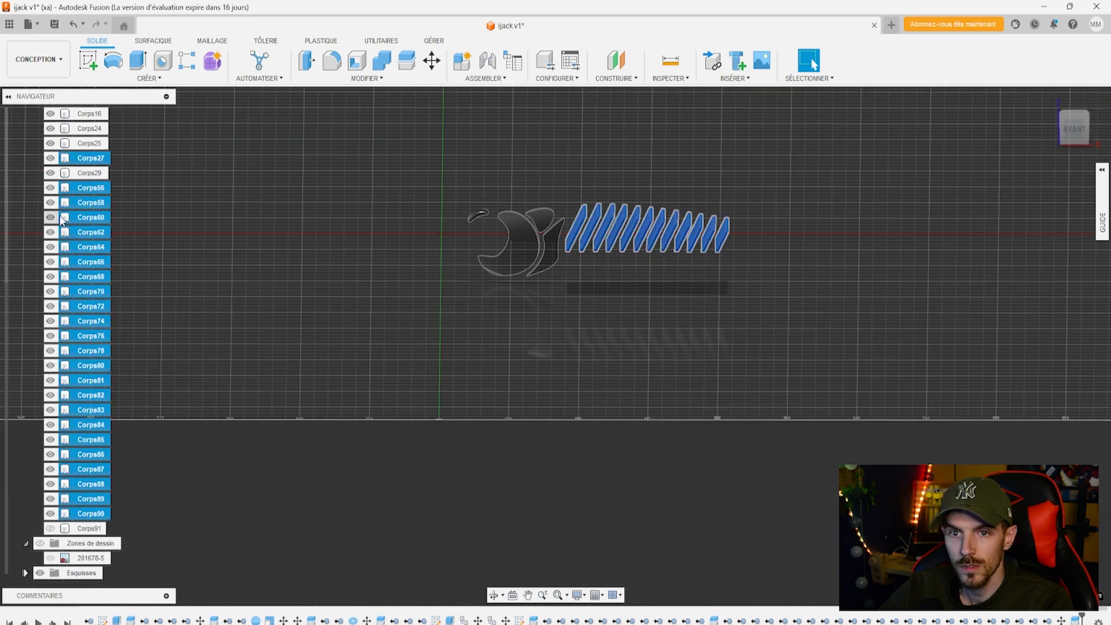
right_click(95, 235)
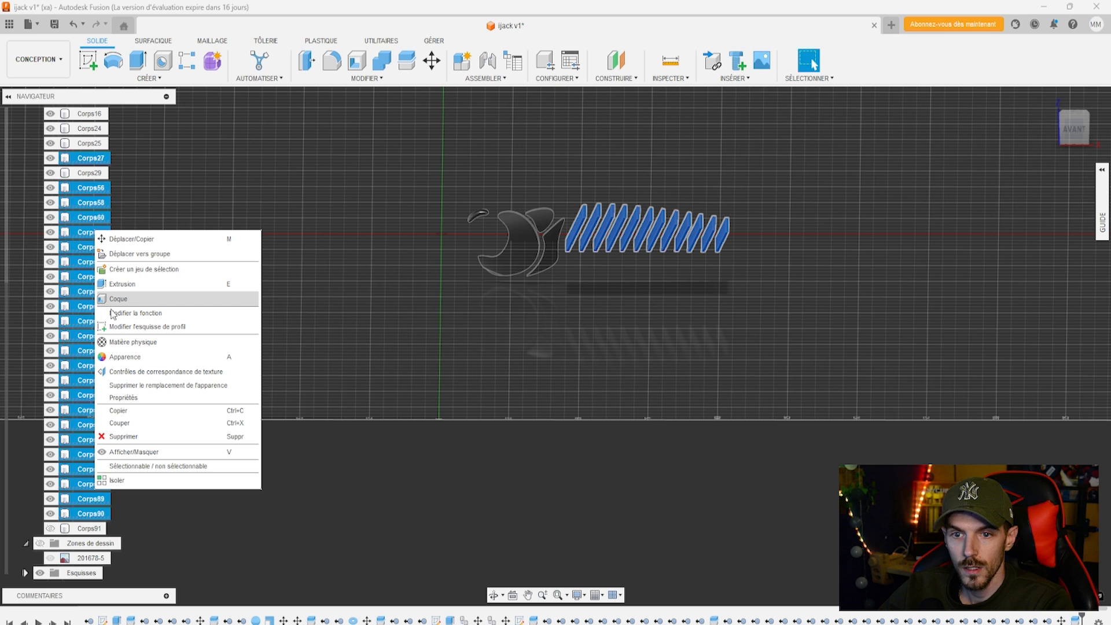
click(128, 437)
click(524, 358)
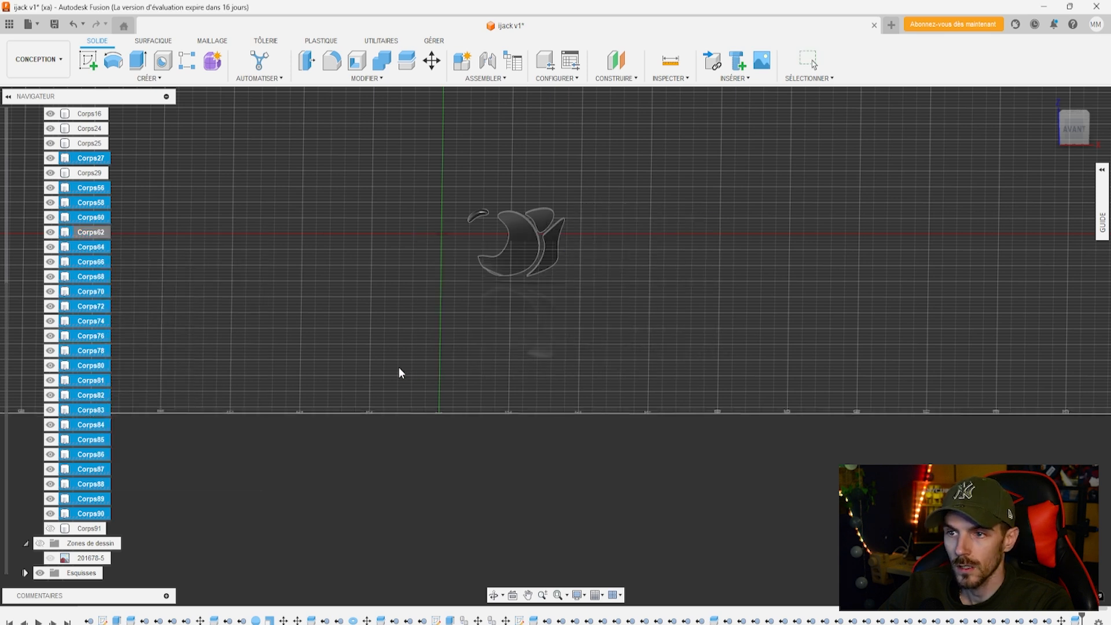
Show the fish body Corps91 again and inspect the slanted slots on its flank from the front
click(50, 262)
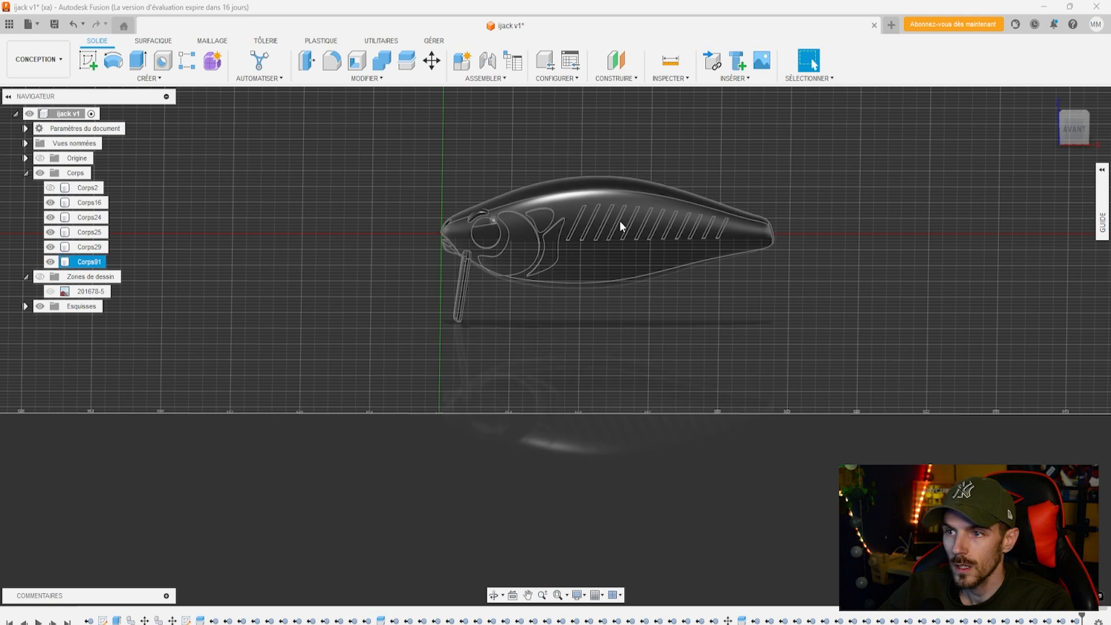
scroll(620, 238, down, 2)
scroll(653, 226, up, 4)
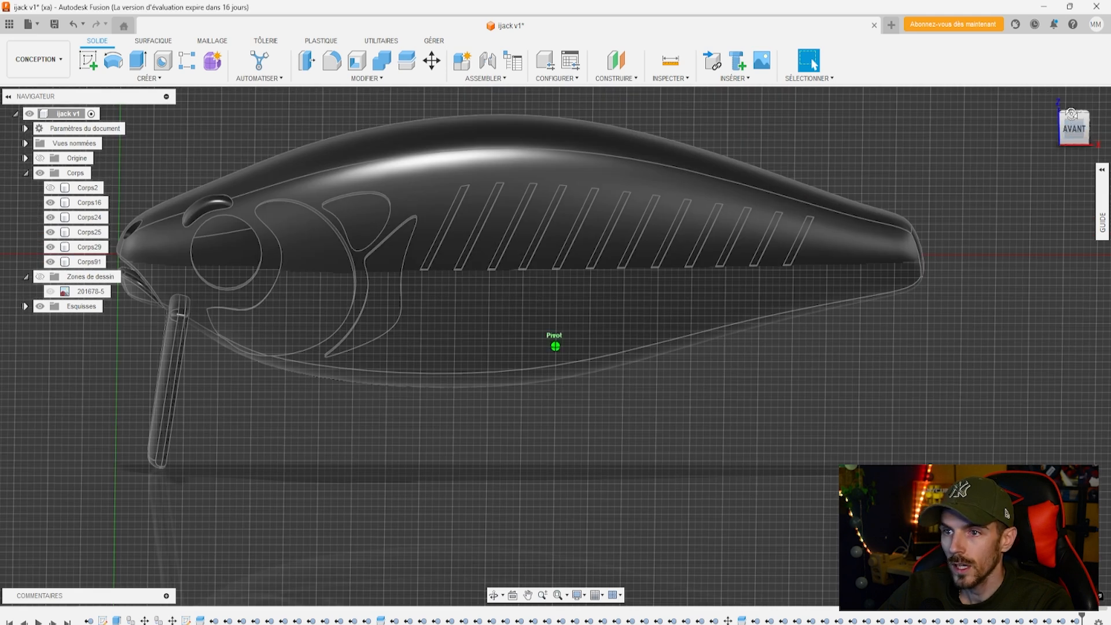
click(1075, 126)
drag(1089, 106, 1077, 134)
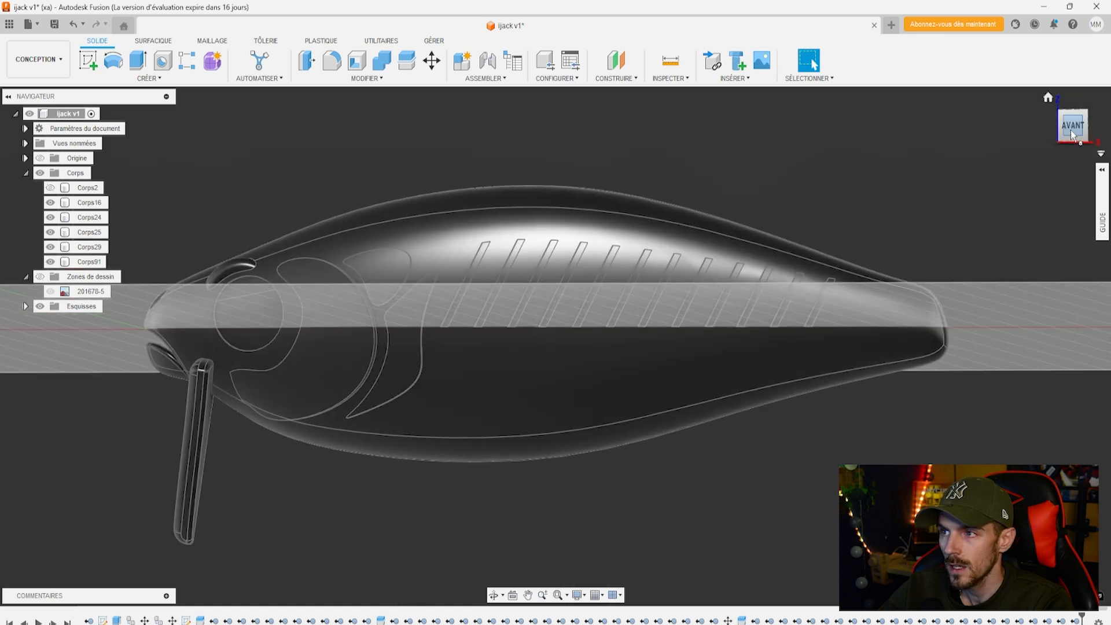
click(1076, 133)
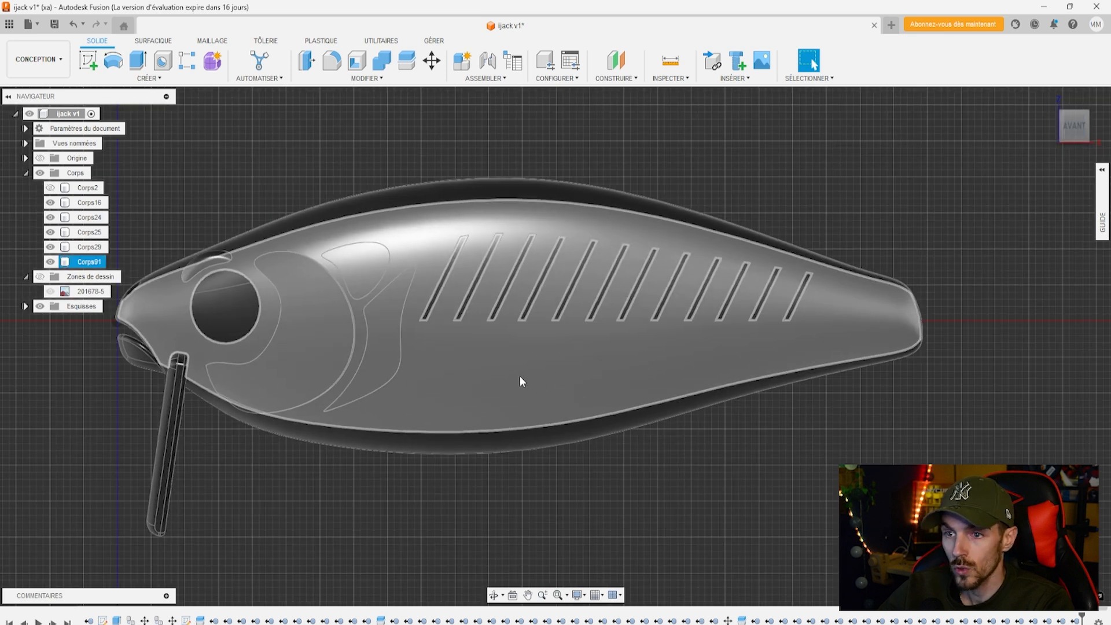
scroll(515, 375, up, 3)
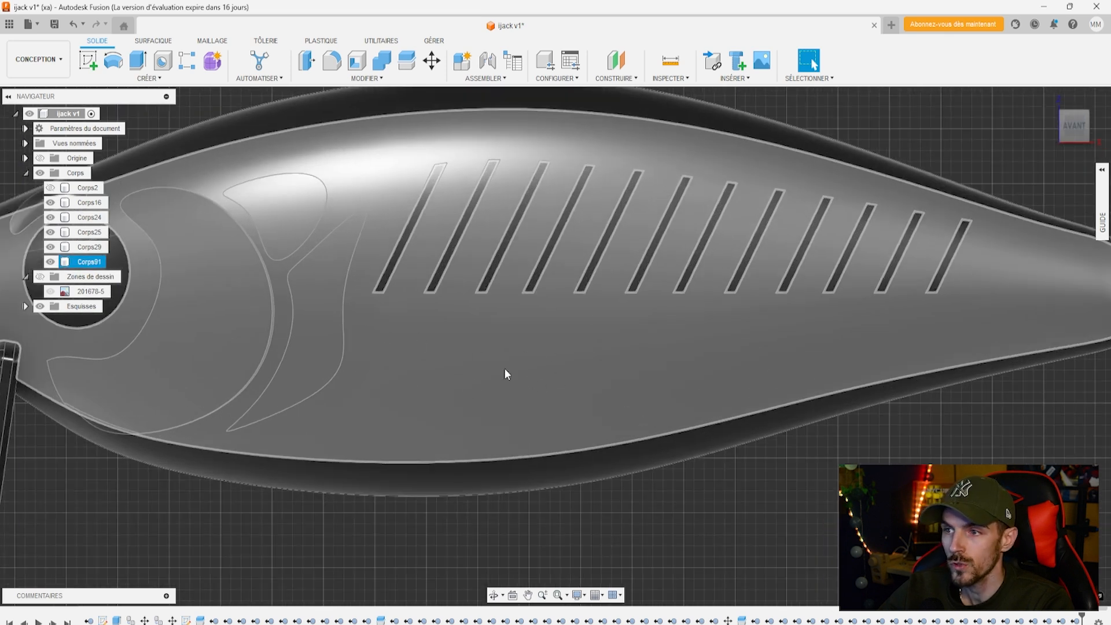
Start a sketch on the front plane and draw a horizontal line just below the slots, from the gill to past the last slot
click(1074, 137)
click(94, 65)
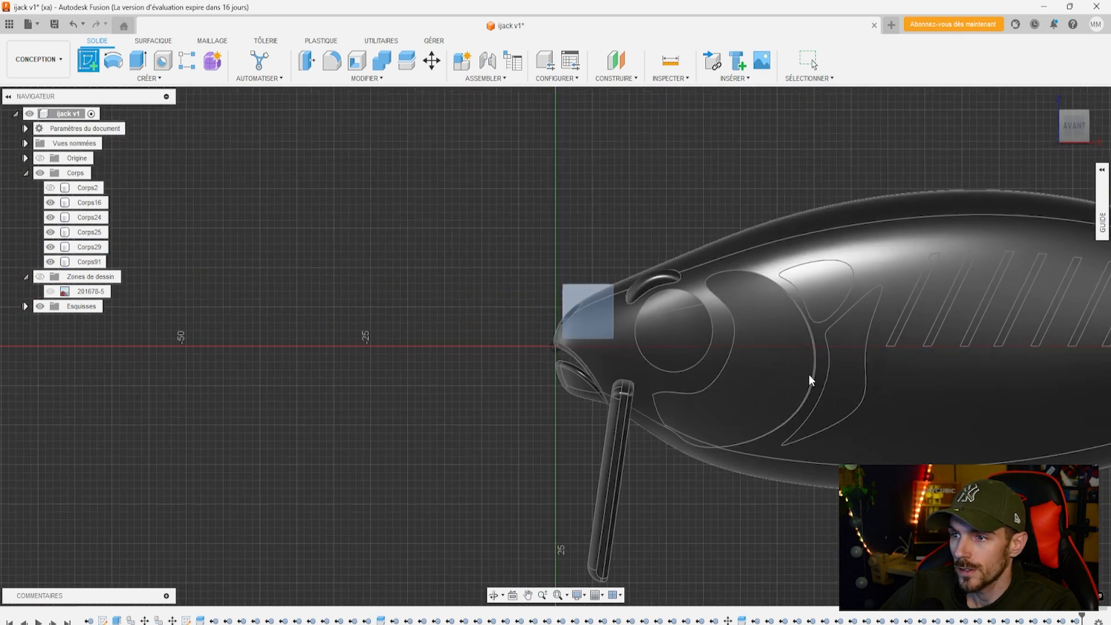
click(588, 313)
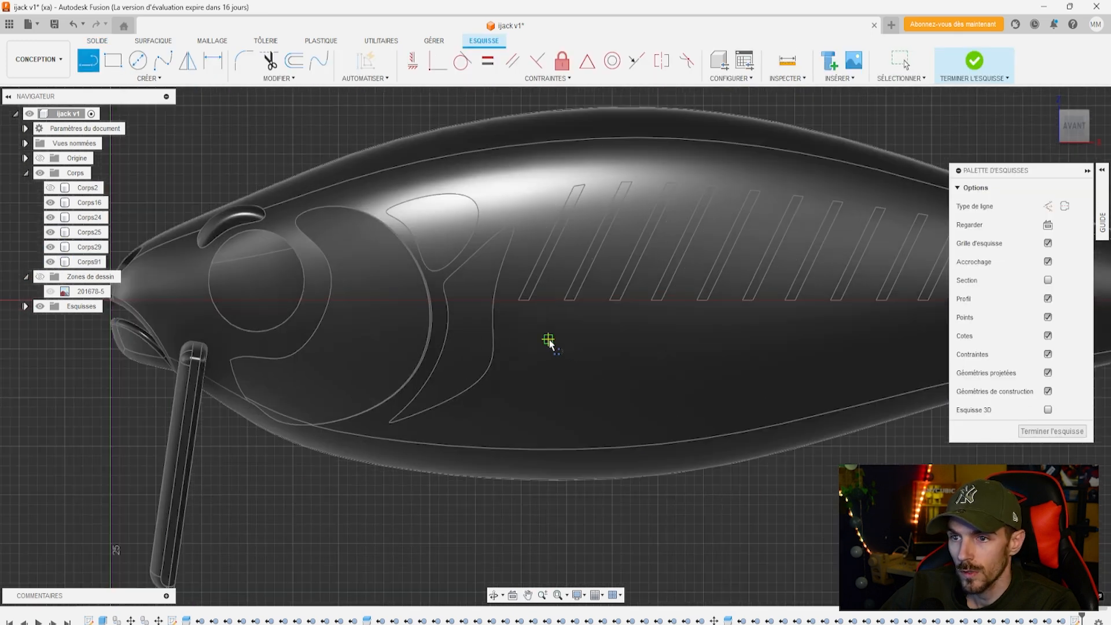
scroll(548, 341, up, 3)
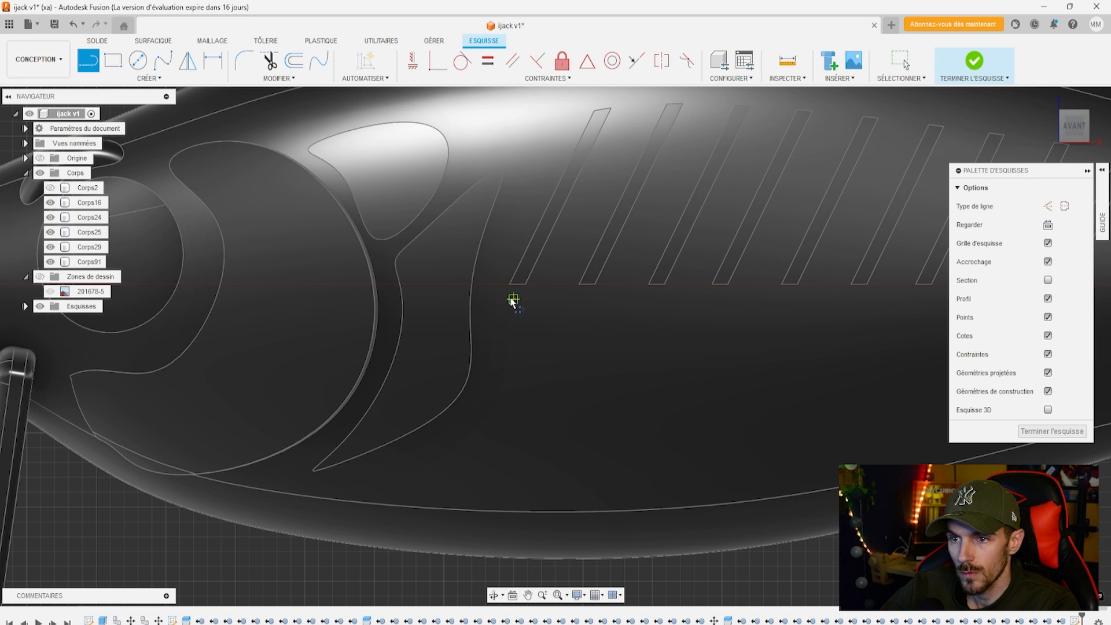
click(488, 298)
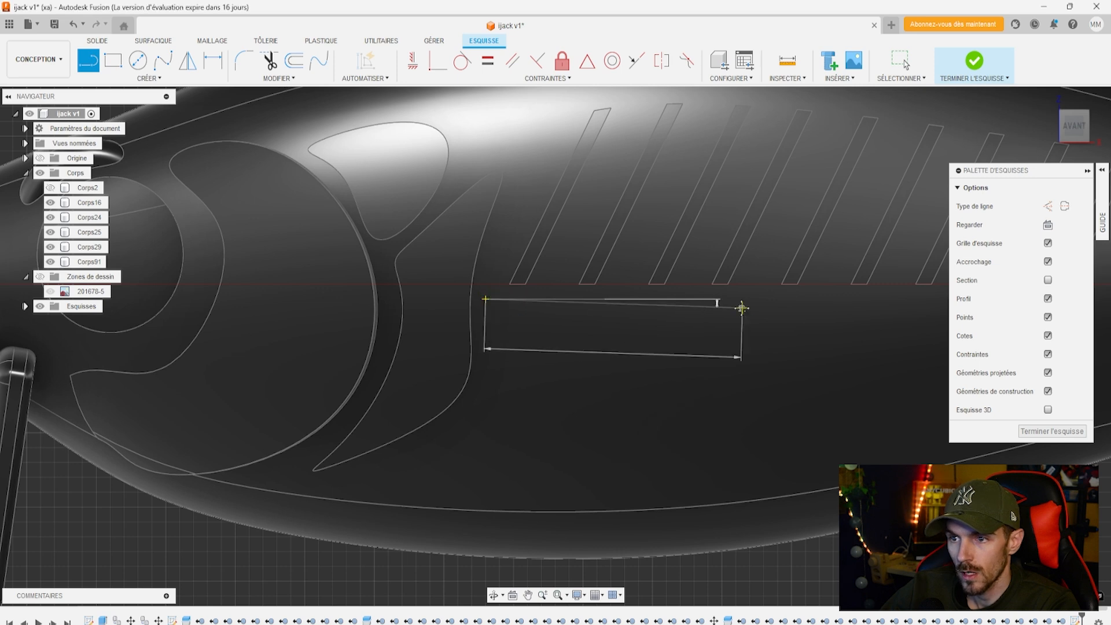
middle_drag(744, 307, 389, 311)
middle_drag(853, 305, 443, 327)
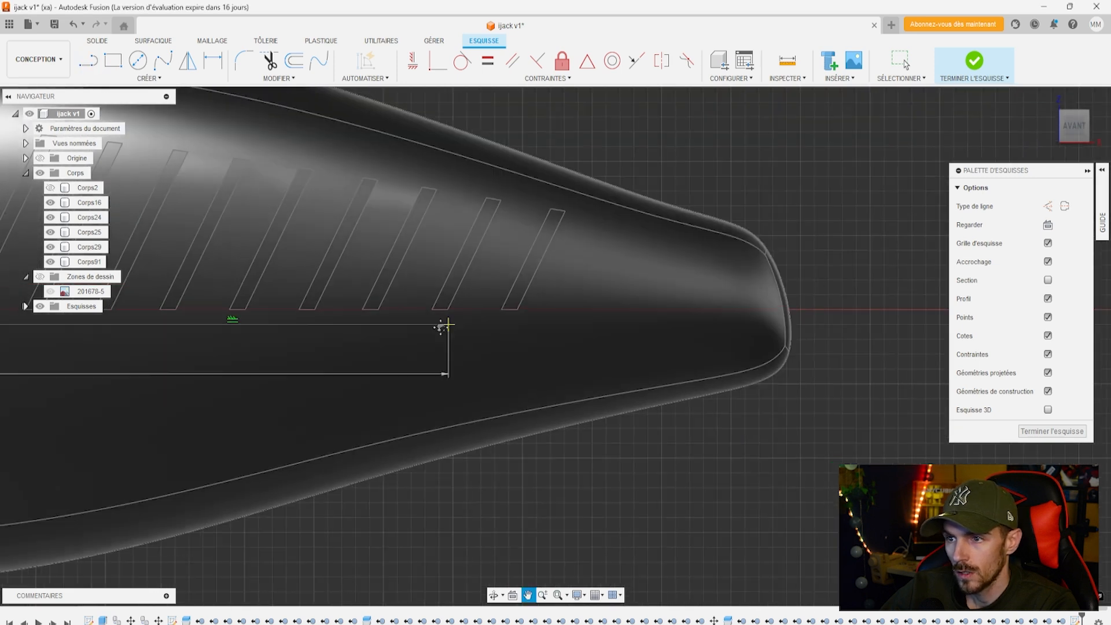
click(593, 323)
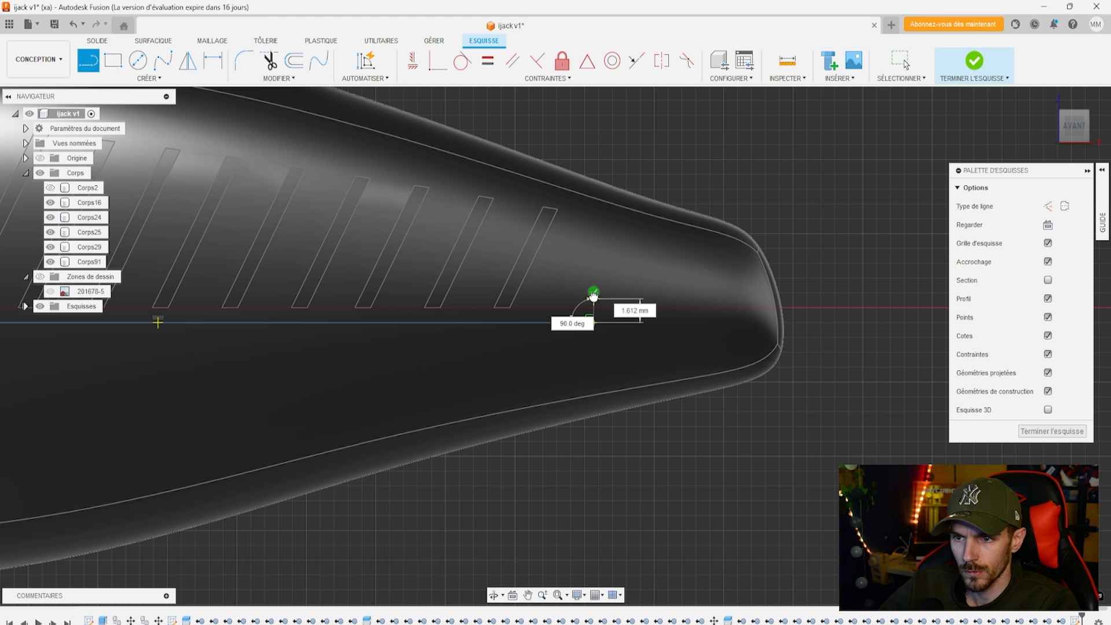
right_click(502, 326)
click(451, 329)
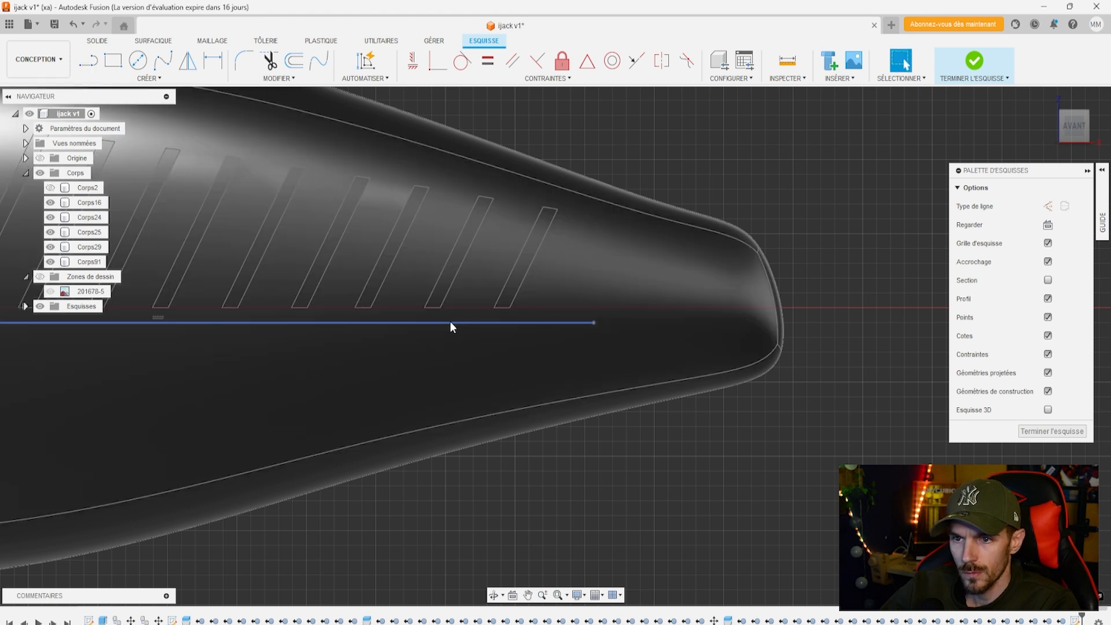
drag(449, 318, 449, 313)
middle_drag(357, 356, 769, 318)
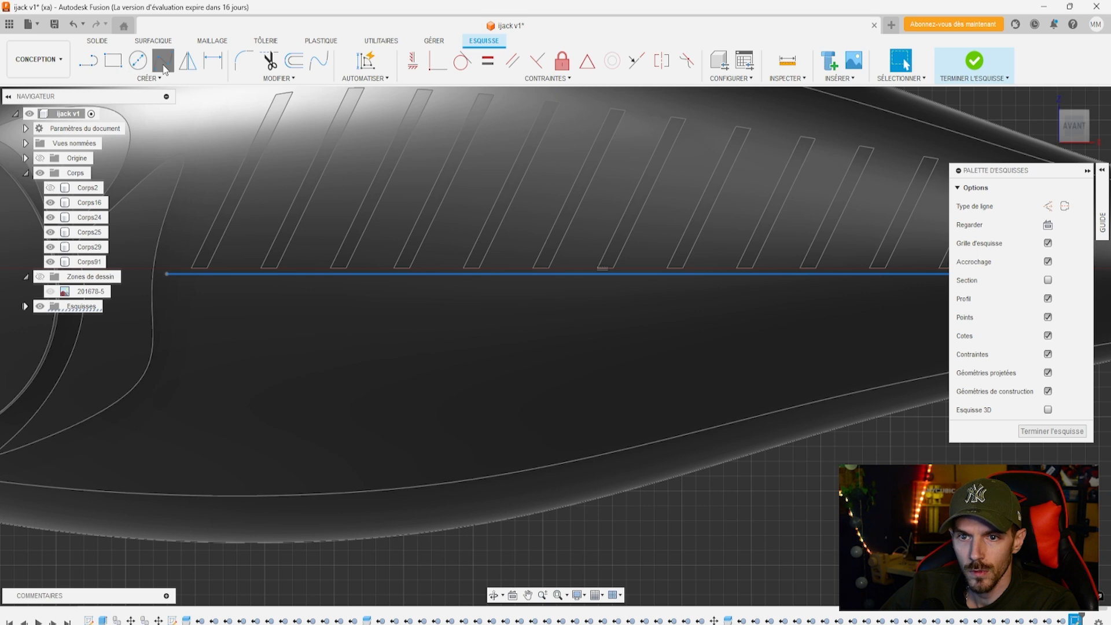
Sketch a fit-point spline just inside the fish's belly outline, from below the gill to the tail
click(165, 68)
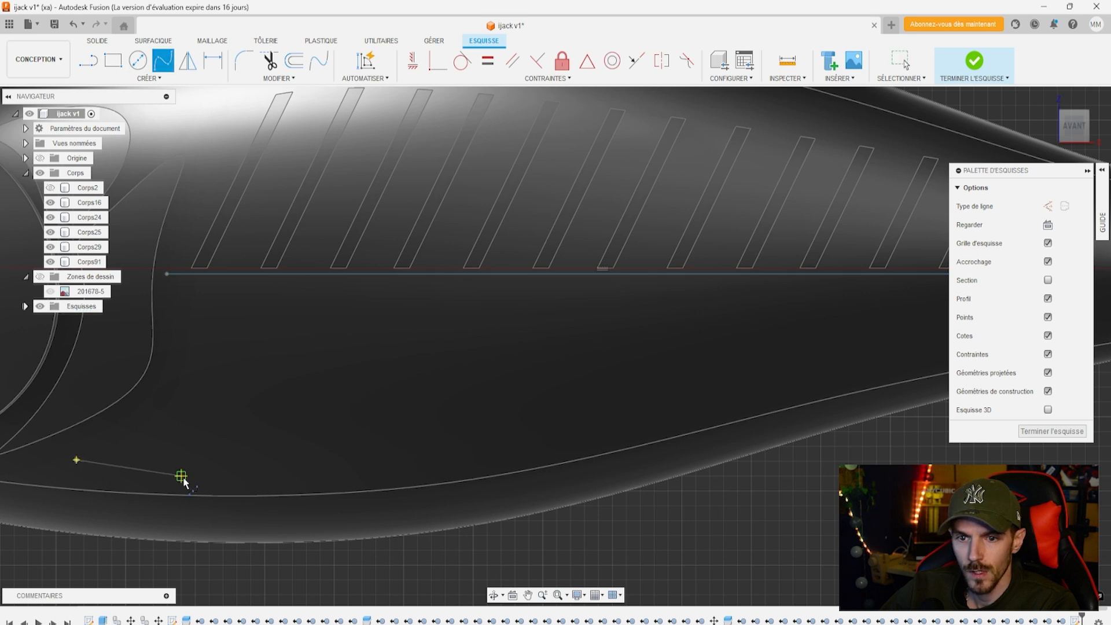
click(376, 476)
click(660, 429)
middle_drag(690, 416, 462, 433)
click(484, 432)
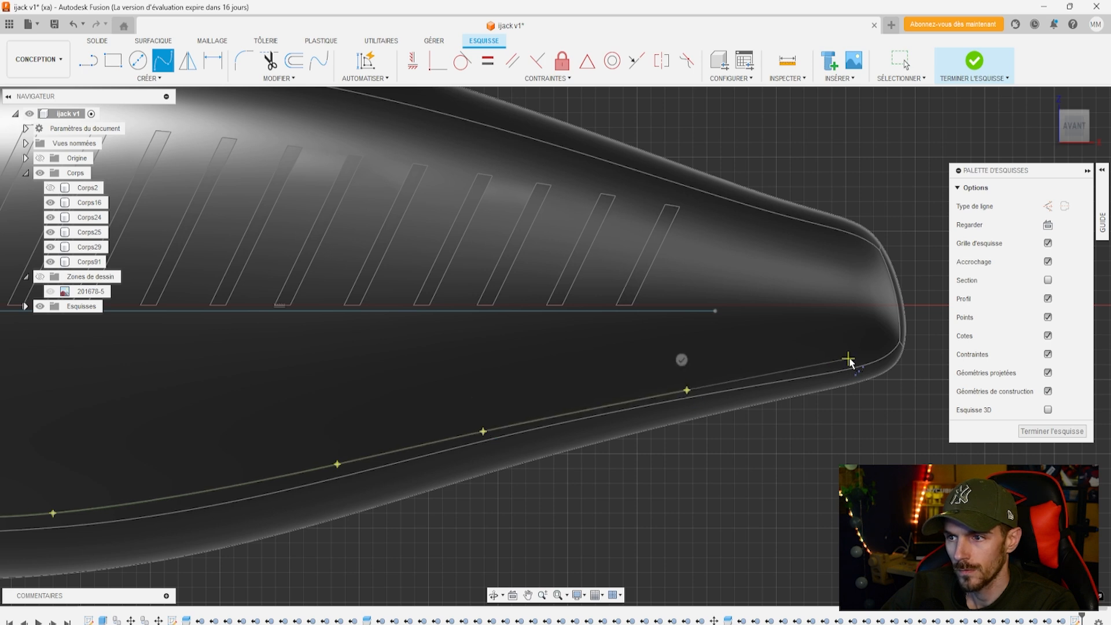
click(848, 328)
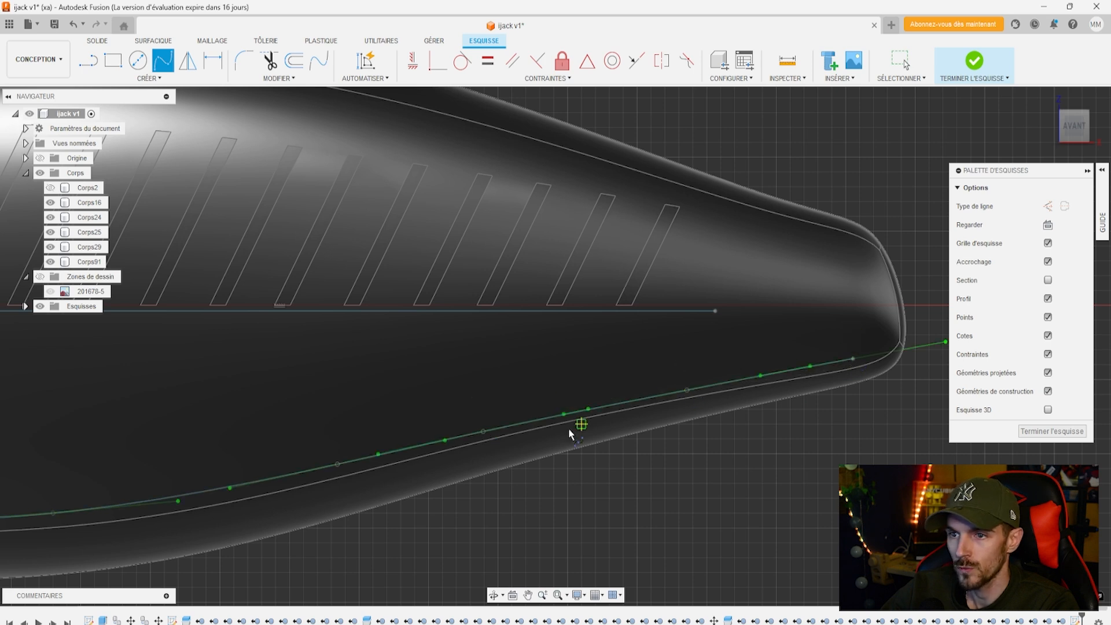
Draw a slightly slanted line near the gill from the horizontal line down to the belly spline
middle_drag(183, 404, 583, 350)
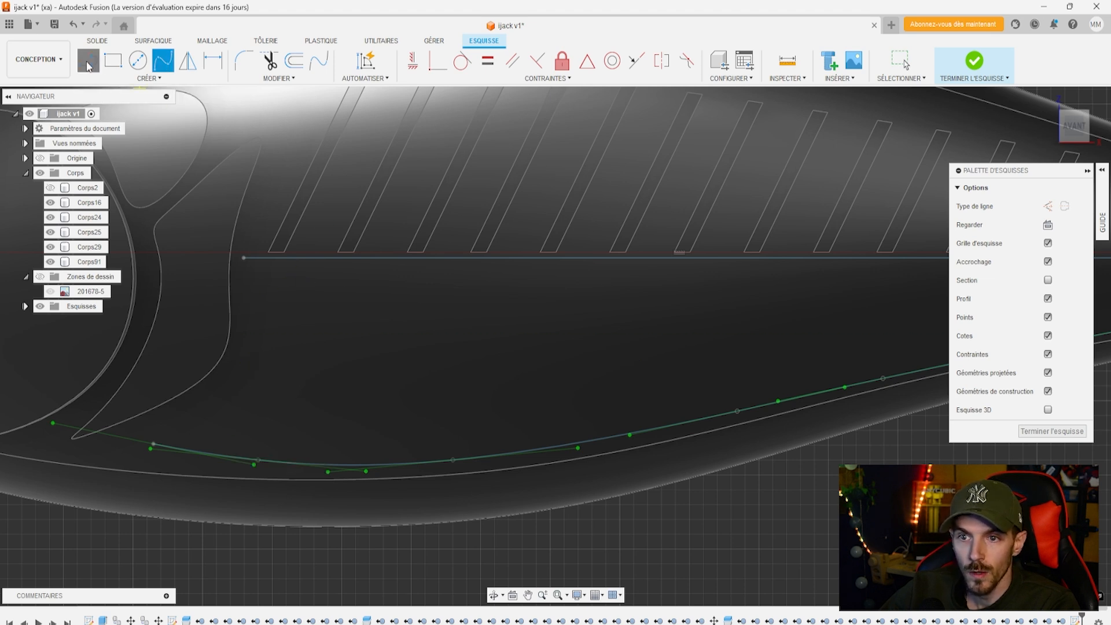
click(295, 258)
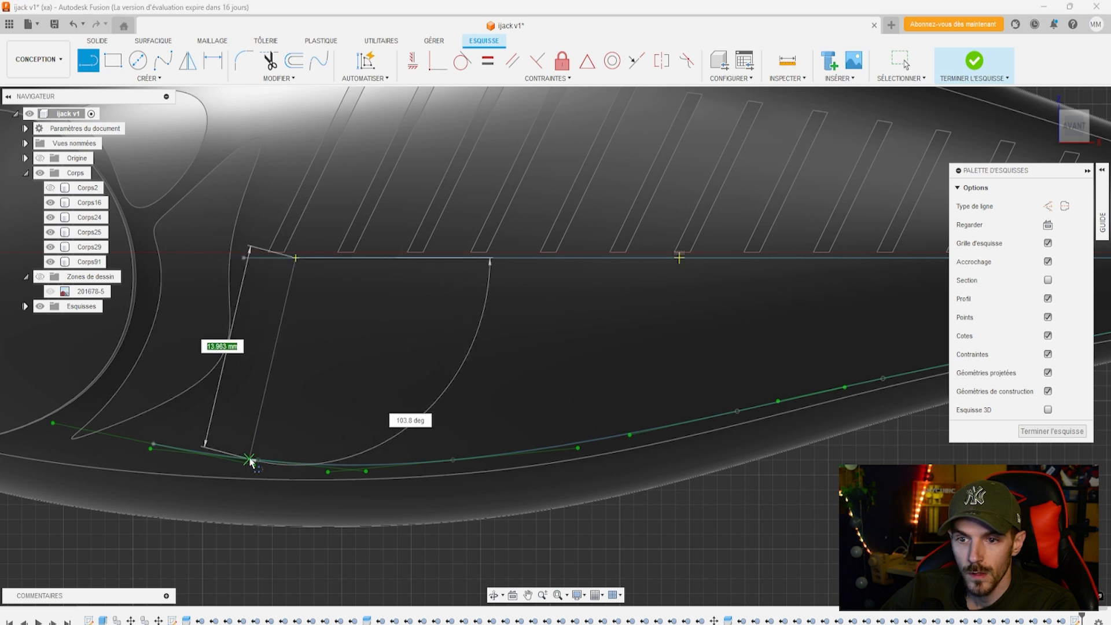
click(268, 462)
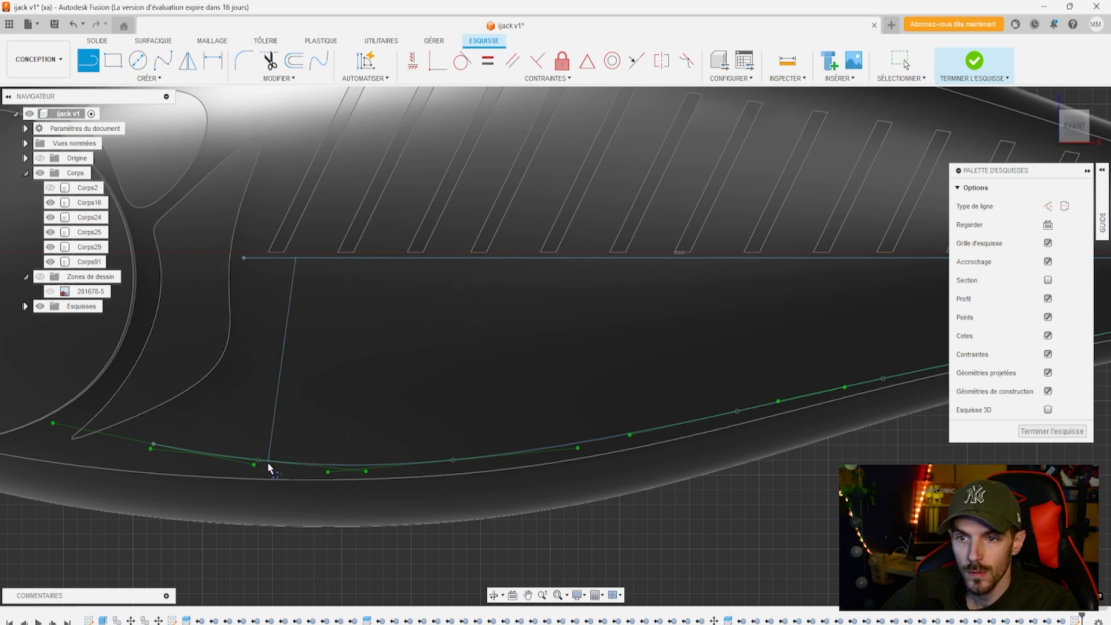
click(312, 259)
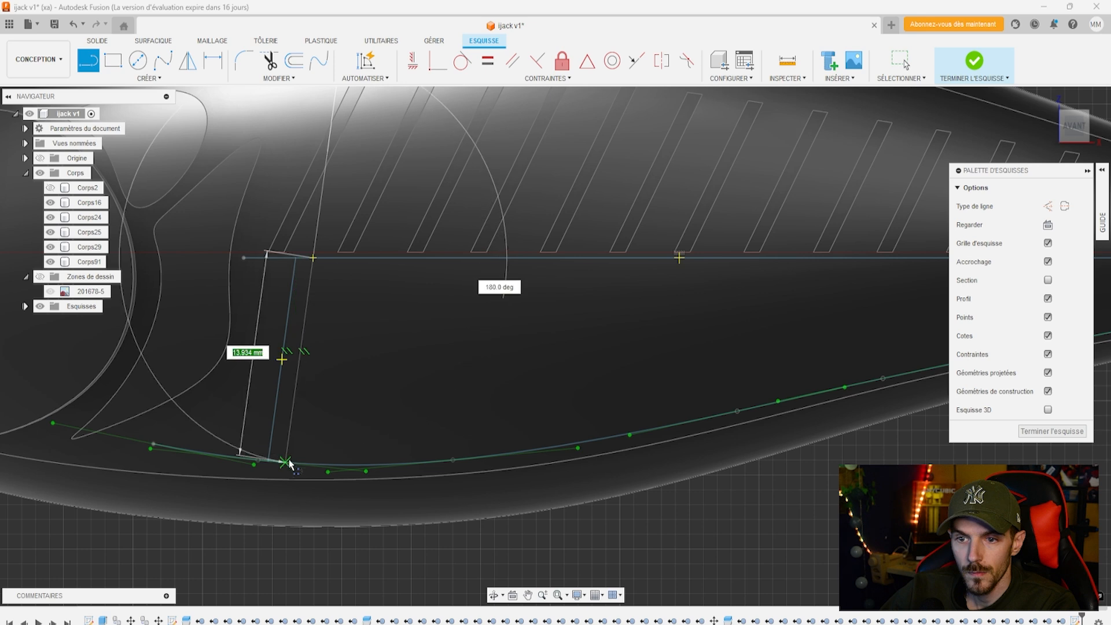
right_click(289, 376)
click(338, 383)
key(Escape)
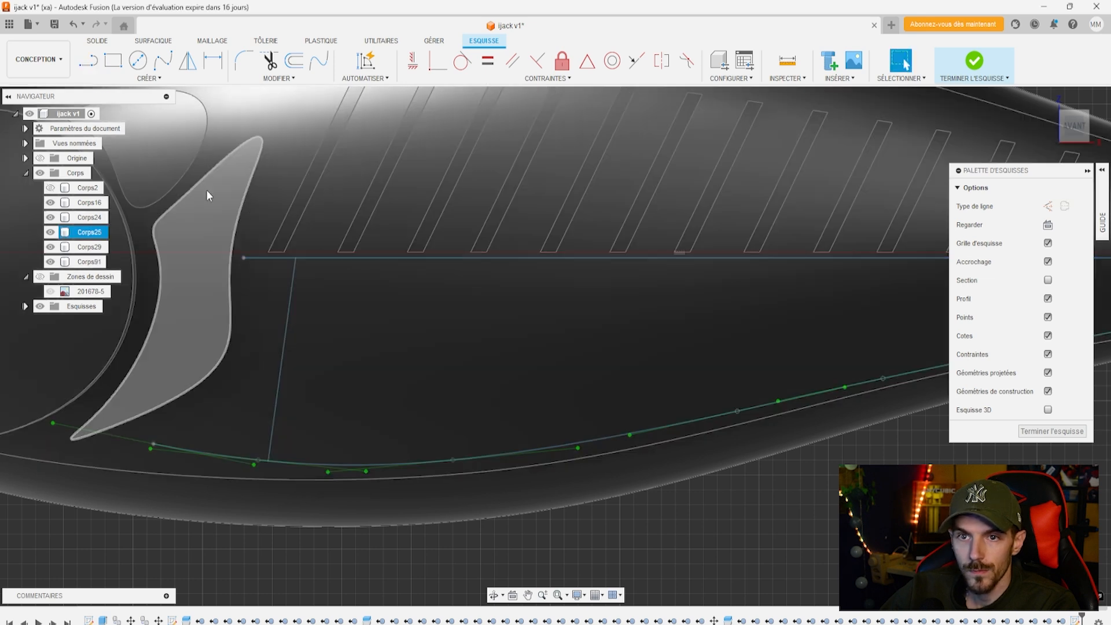
Draw eleven more lines from the horizontal line down to the belly spline, spaced toward the tail and gradually leaning rearward
key(l)
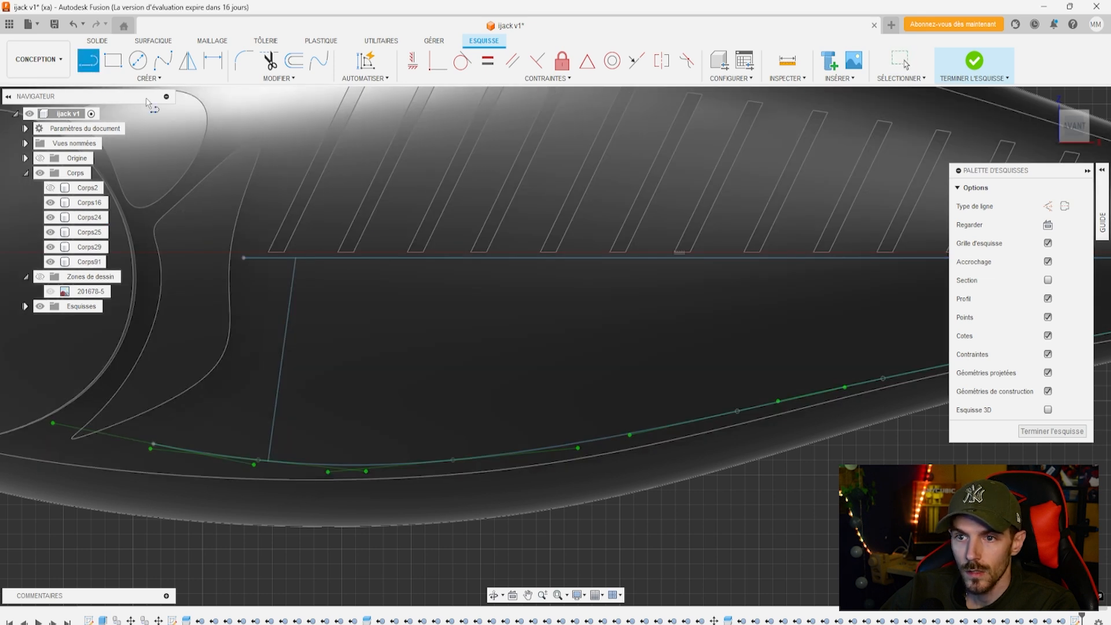
click(371, 259)
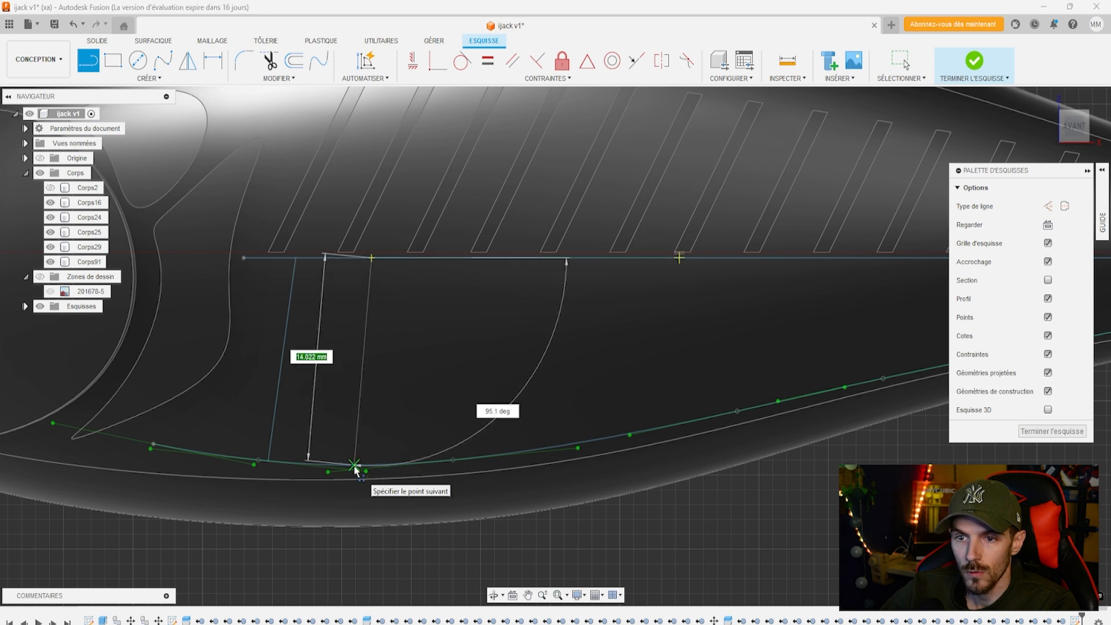
double_click(354, 467)
click(440, 258)
double_click(433, 463)
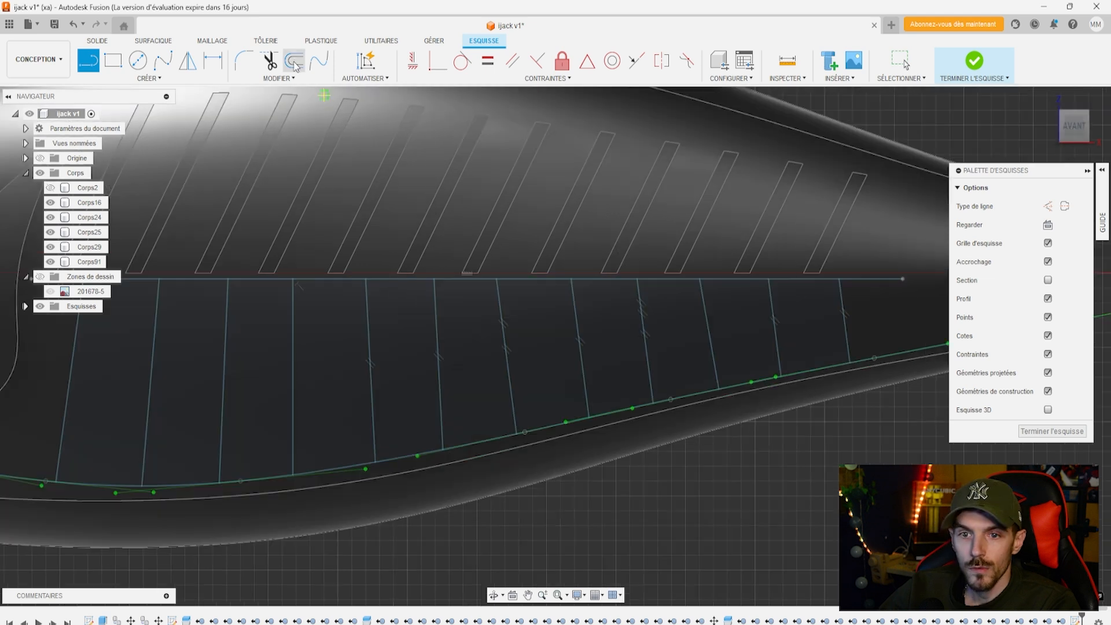
Offset each of the twelve cross lines by 1 mm toward the tail to form narrow strips, and finish the sketch
click(294, 61)
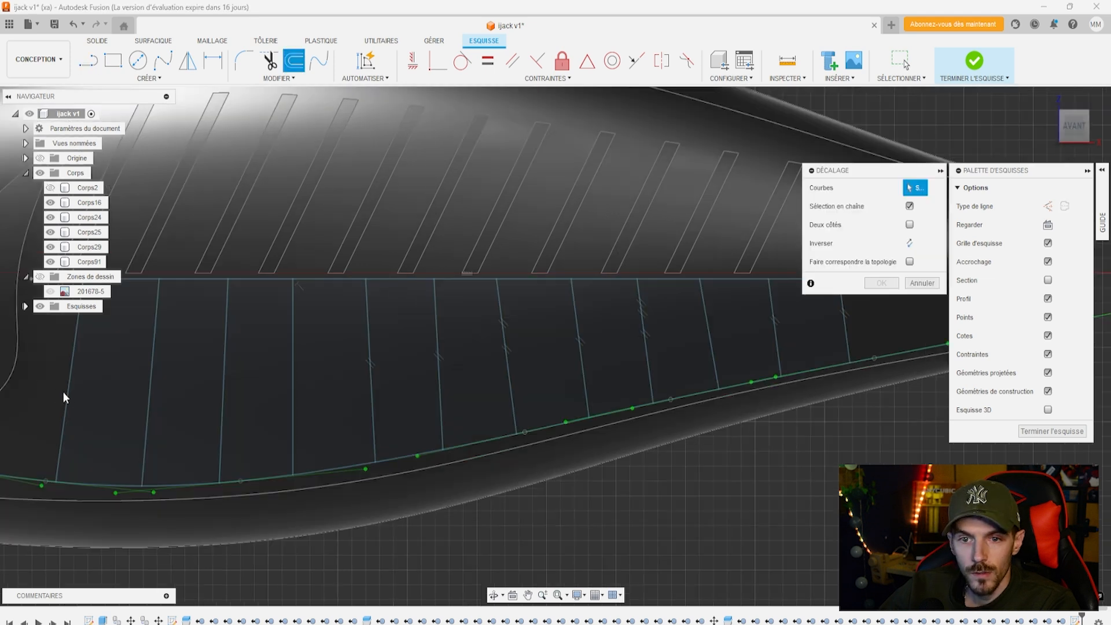
click(67, 394)
click(897, 302)
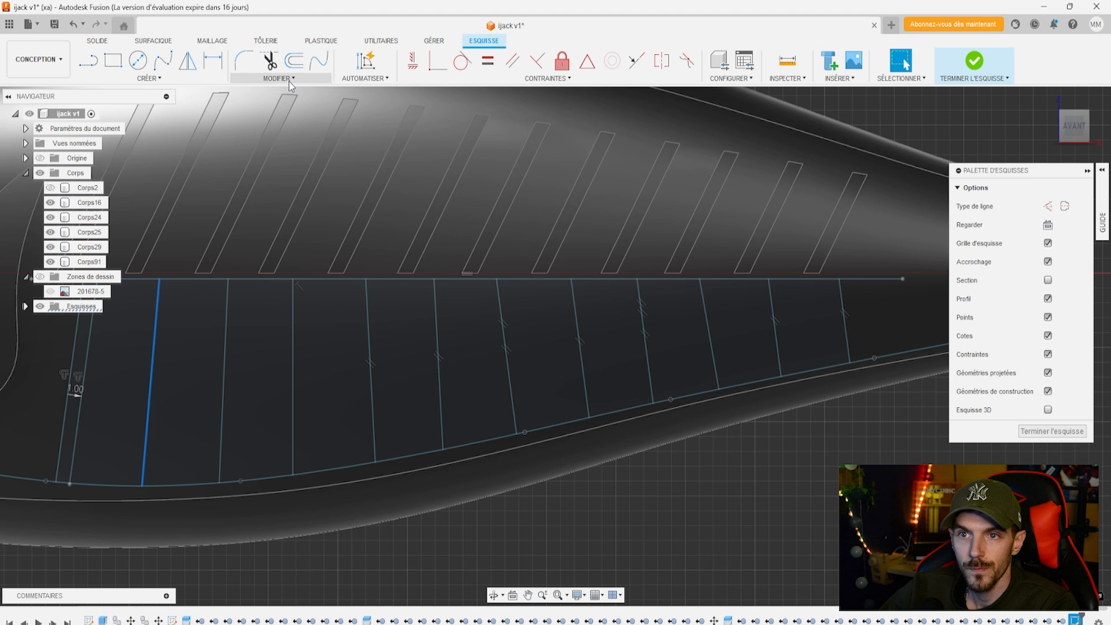
click(294, 61)
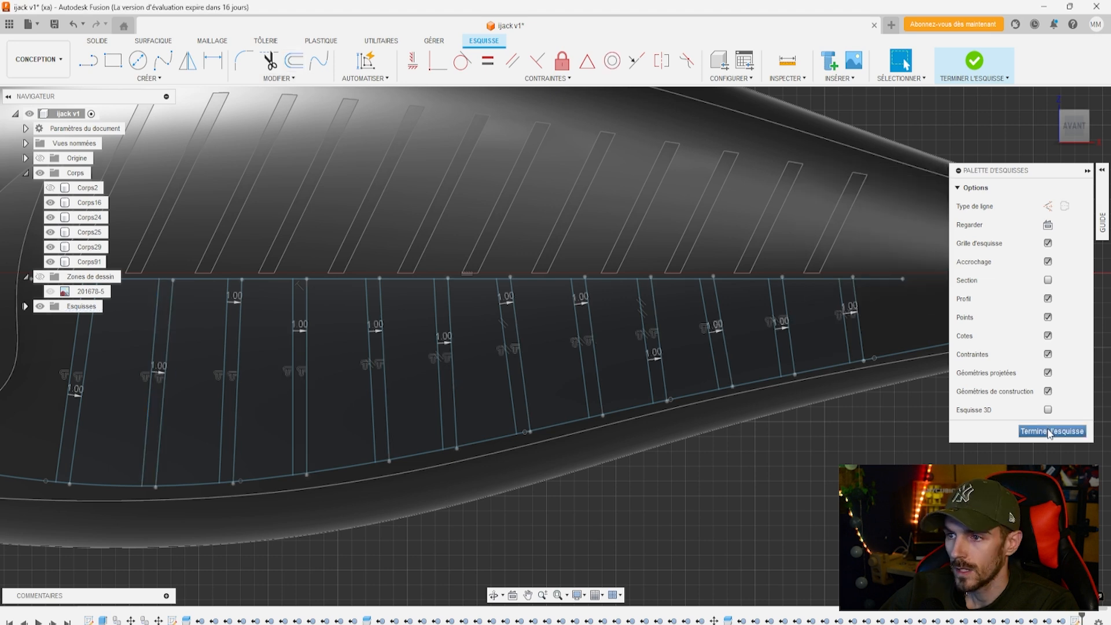
click(1052, 431)
Hide bodies Corps91, Corps29, Corps25, Corps24 and Corps16 so only the strip sketch is shown
middle_drag(166, 348, 387, 330)
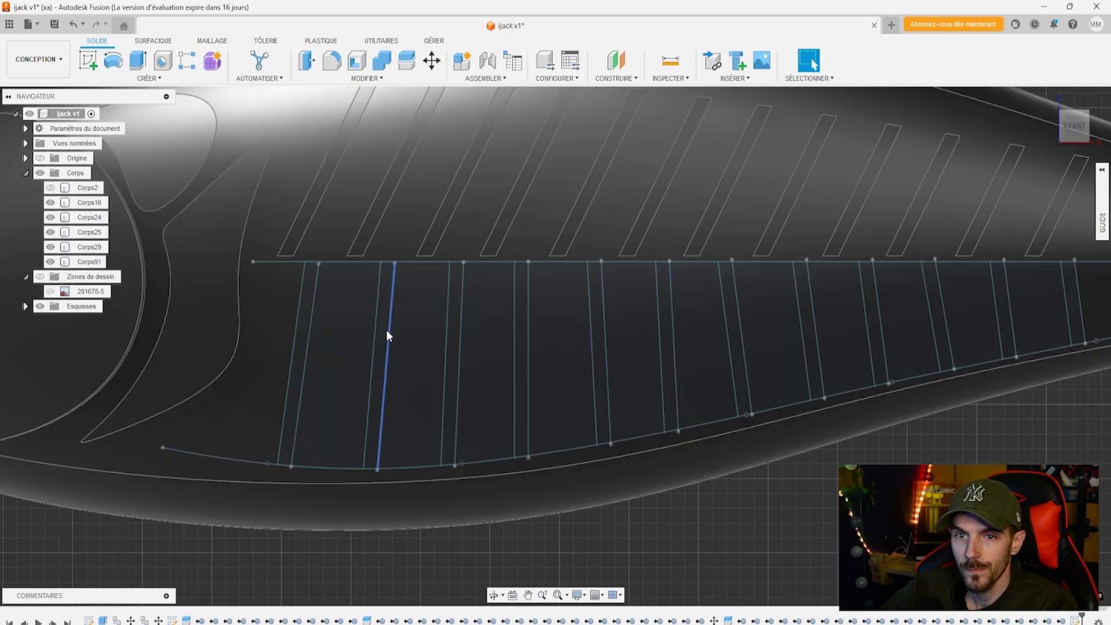
scroll(386, 331, down, 2)
click(53, 262)
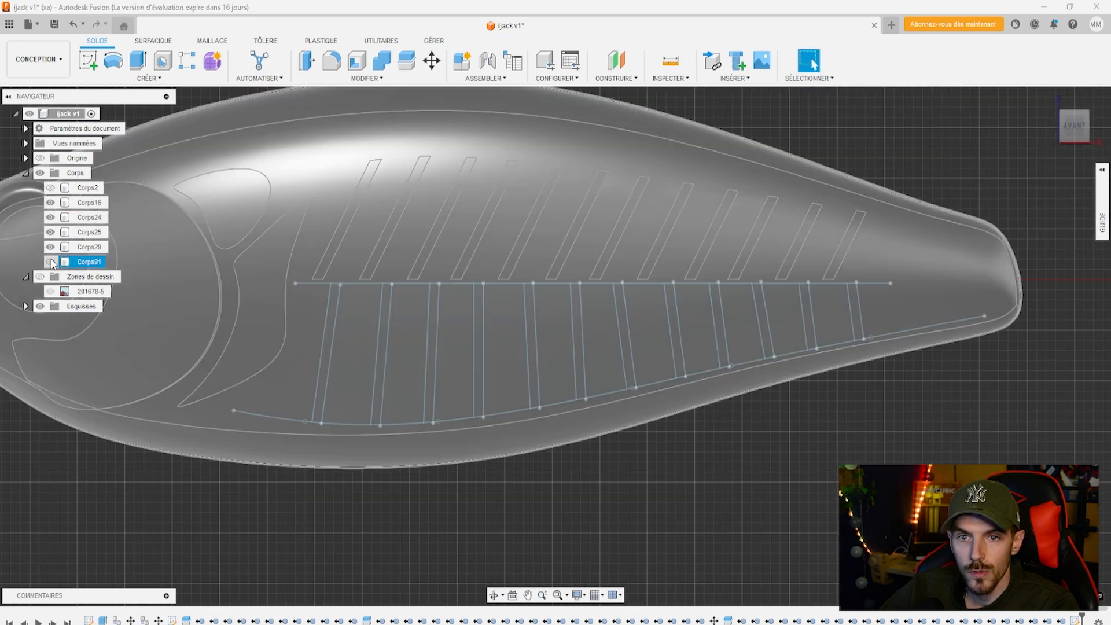
click(51, 247)
click(51, 232)
click(51, 217)
click(51, 202)
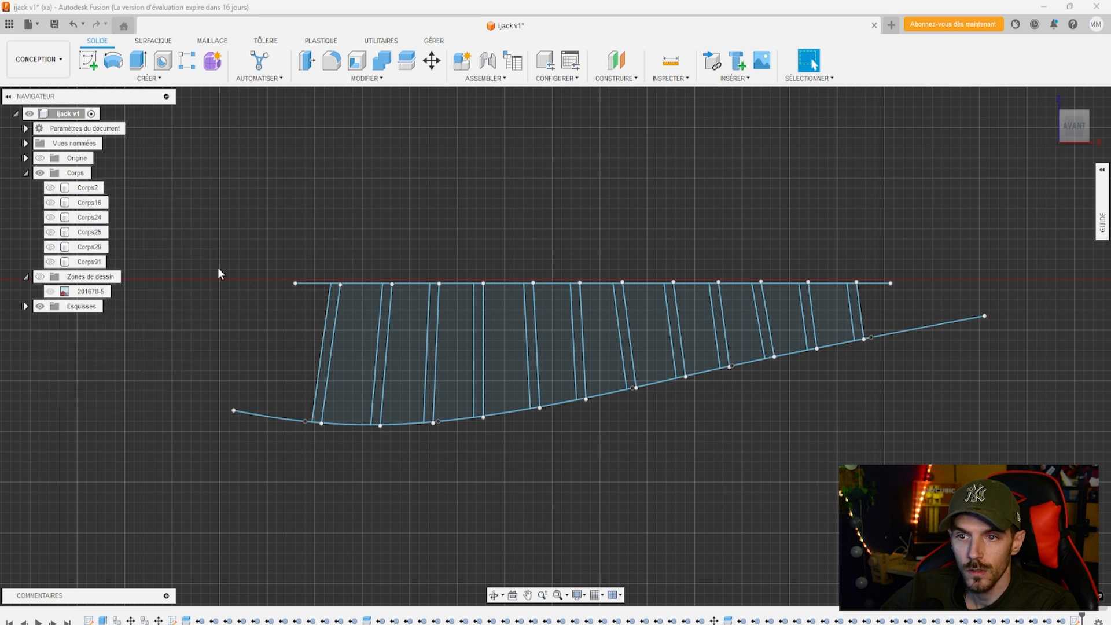
Stretch the upper ends of the offset lines past the horizontal line, from the gill side toward the tail, to close the strips
scroll(323, 347, up, 3)
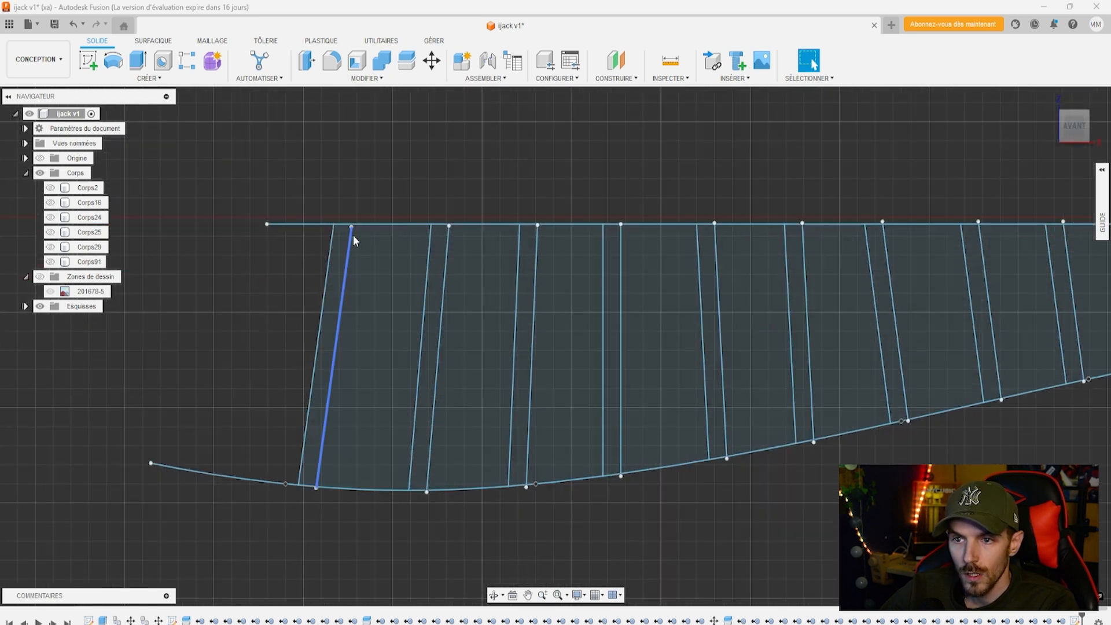
scroll(353, 229, up, 2)
drag(353, 225, 355, 209)
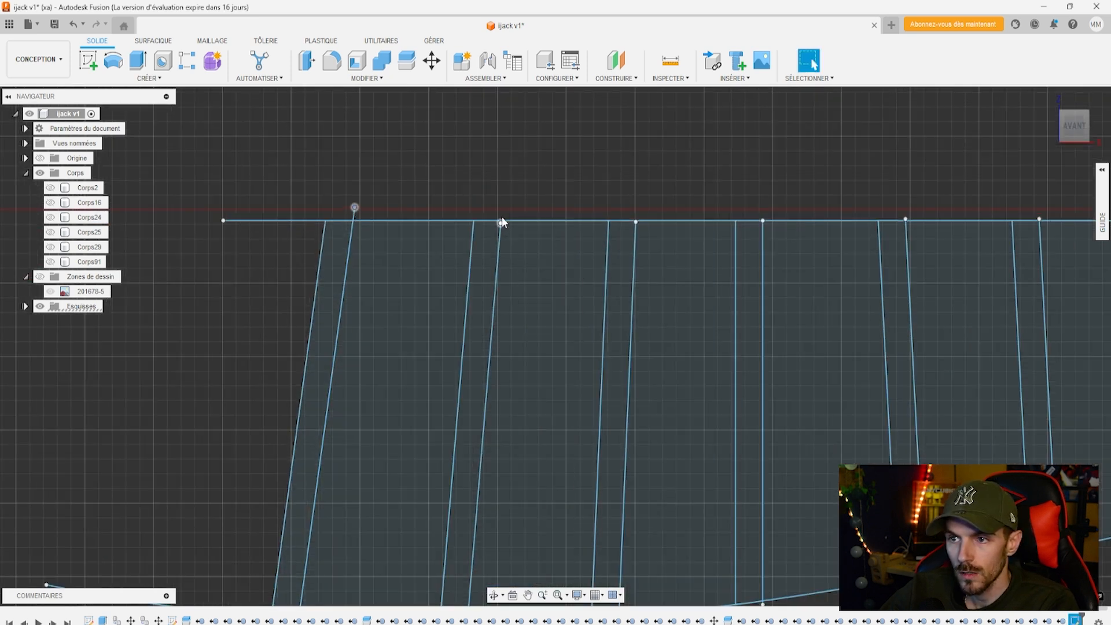
drag(635, 223, 639, 210)
drag(764, 221, 764, 204)
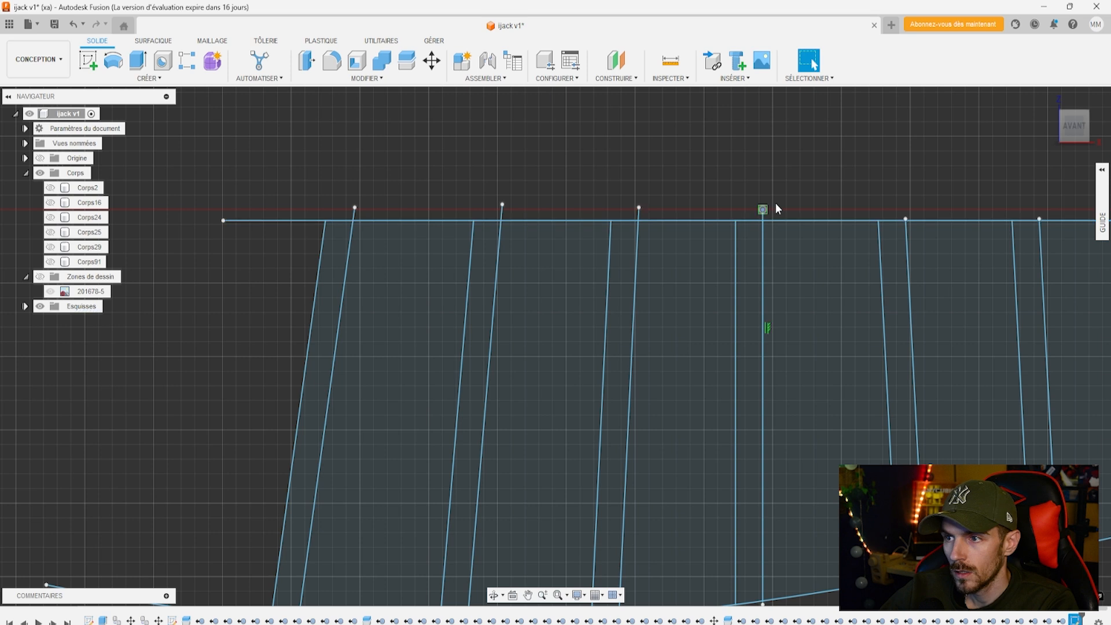
drag(906, 220, 906, 197)
drag(1039, 219, 1032, 191)
middle_drag(965, 188, 583, 171)
drag(779, 201, 777, 193)
drag(927, 199, 925, 179)
Extrude all twelve narrow strip profiles about -29 mm as new bodies, outward through the fish's flank side
click(1044, 228)
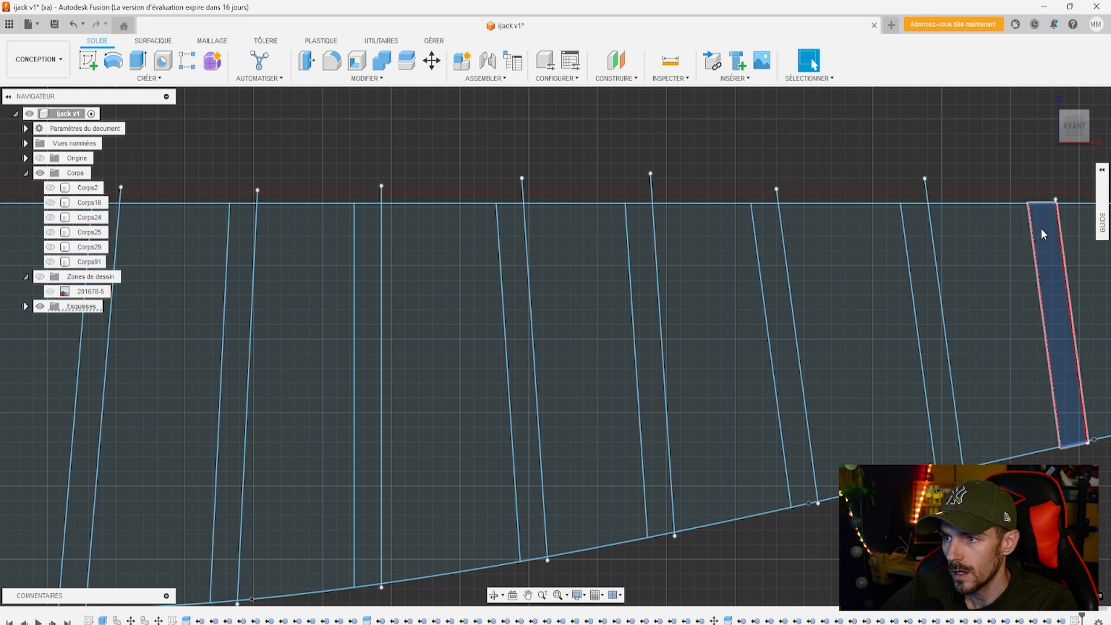
click(920, 279)
click(760, 293)
click(642, 302)
click(501, 306)
click(359, 325)
middle_drag(703, 313, 337, 308)
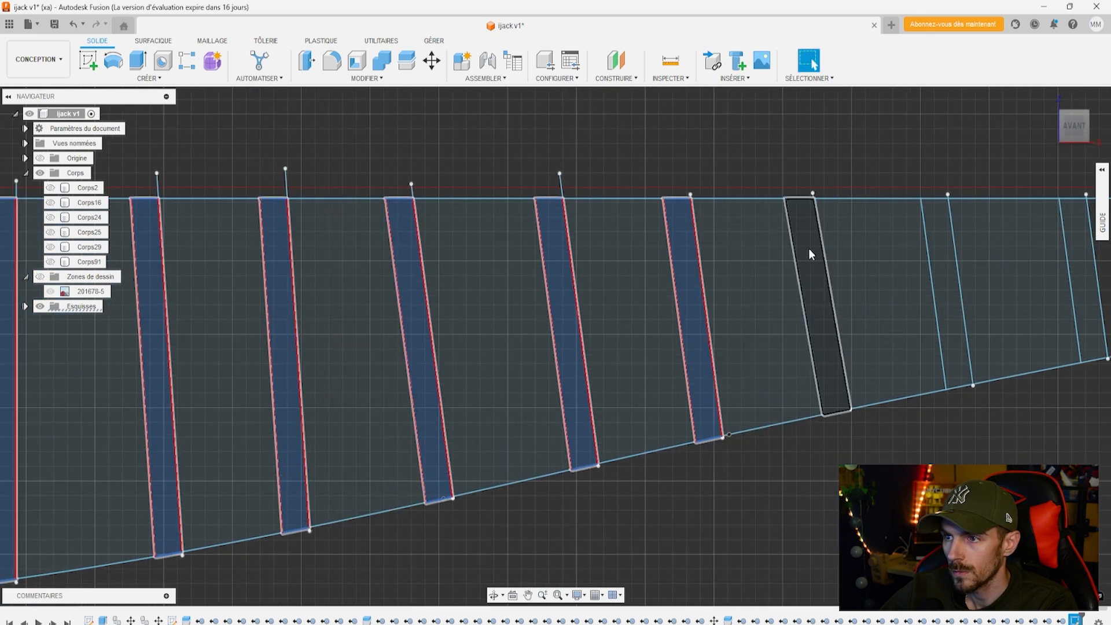
click(813, 249)
click(933, 258)
click(1062, 278)
middle_drag(999, 313, 1046, 266)
middle_drag(285, 345, 800, 303)
click(419, 279)
click(418, 283)
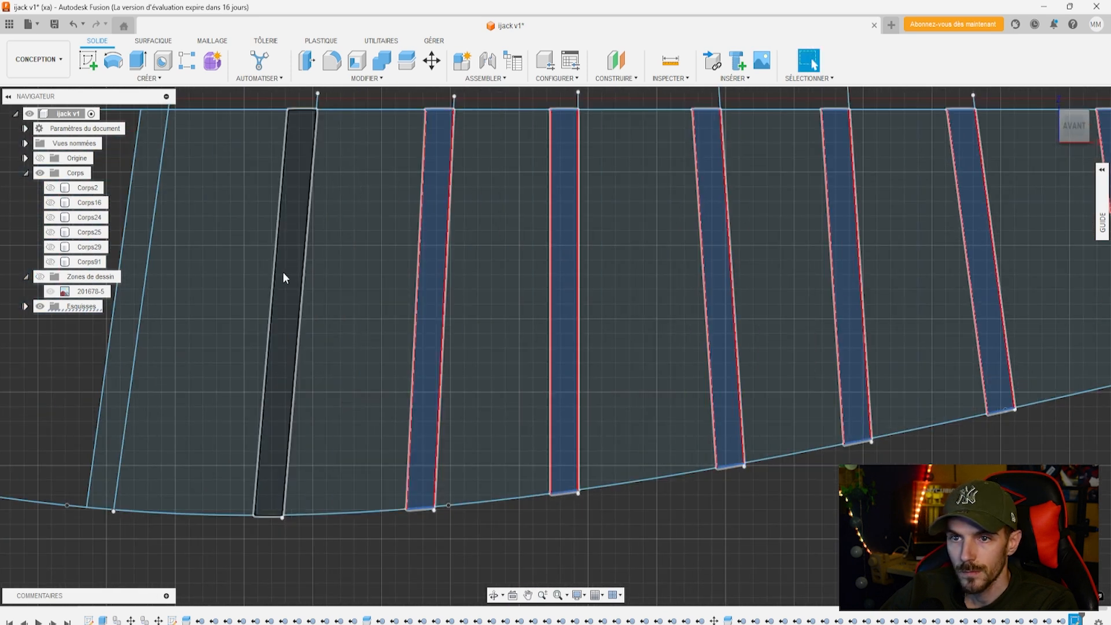
click(283, 272)
click(117, 327)
middle_drag(213, 357, 282, 357)
scroll(396, 356, down, 3)
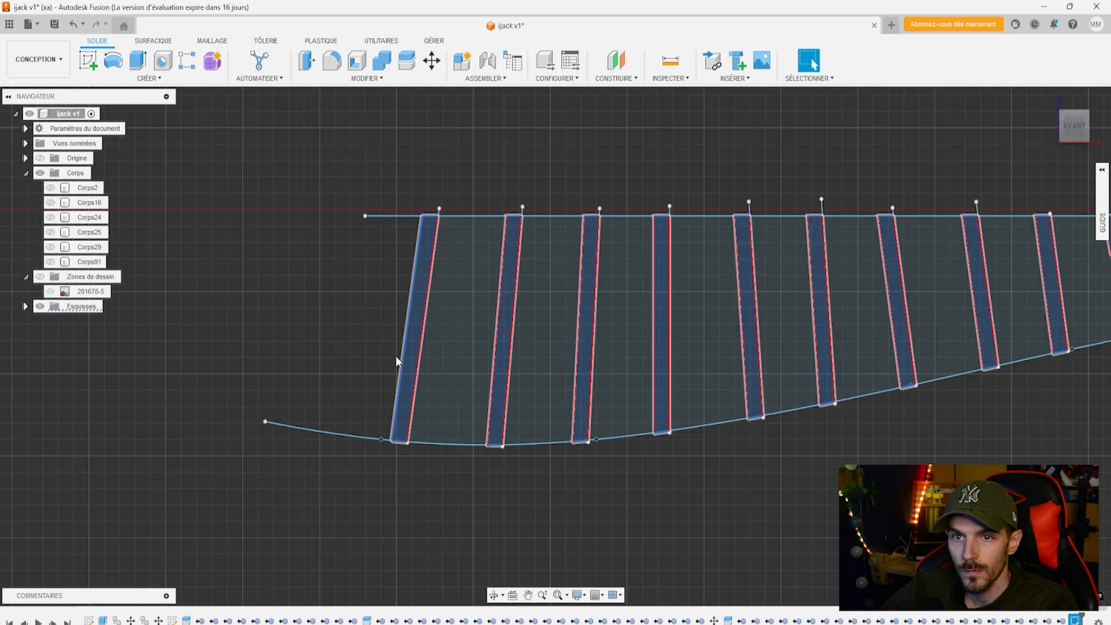
click(138, 59)
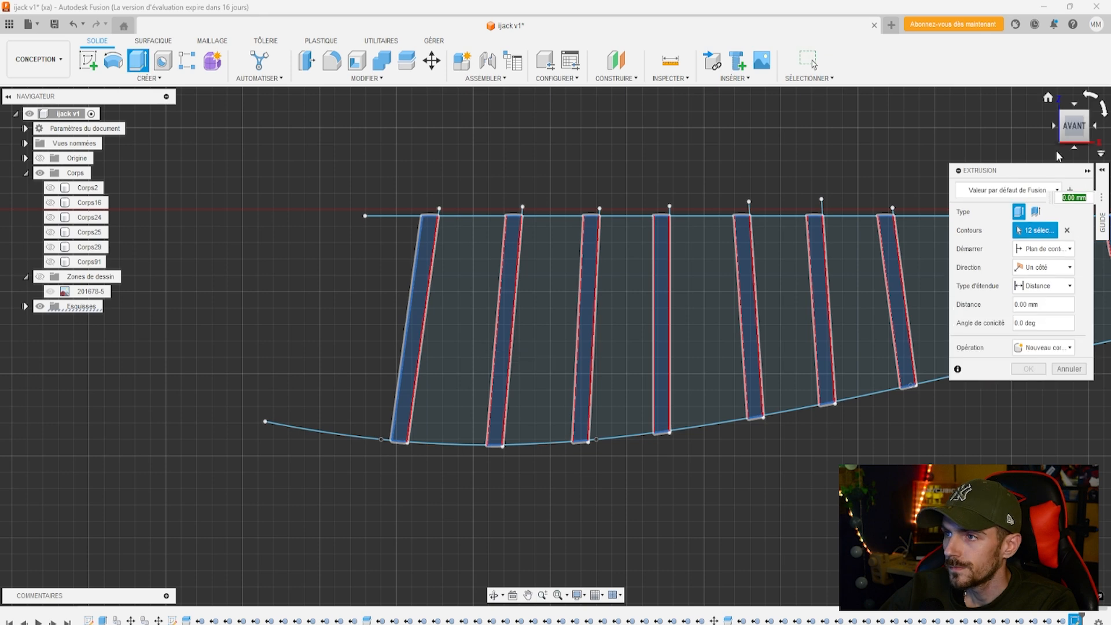
click(1094, 126)
drag(564, 275, 107, 281)
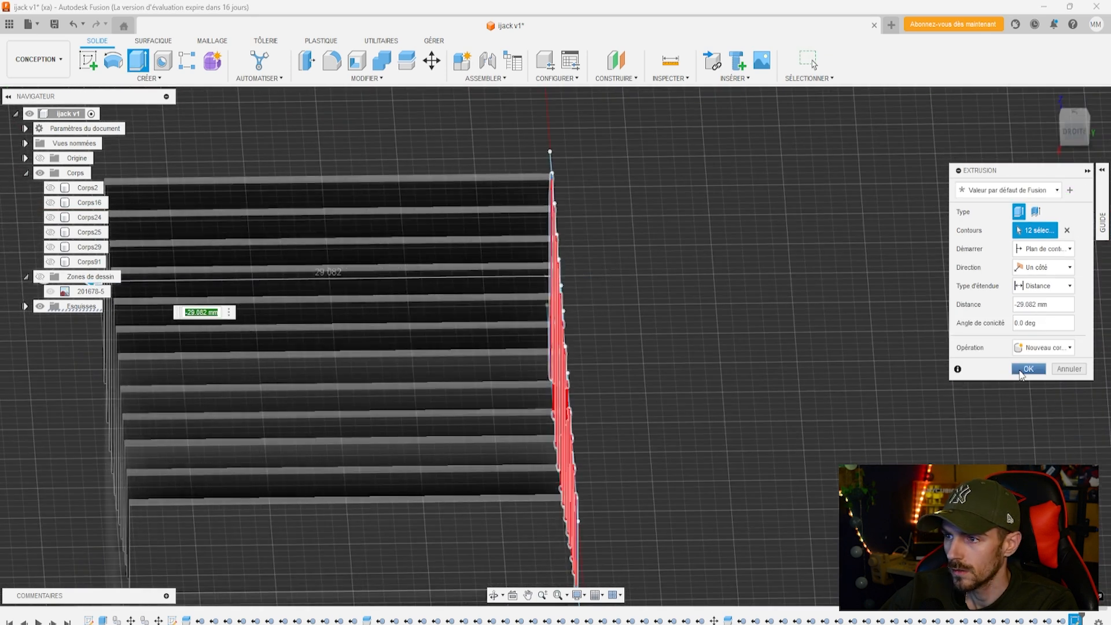
click(1028, 369)
Show the fish body Corps91 again together with the extruded bars, leaving Corps2 and Corps24 hidden
scroll(556, 365, up, 4)
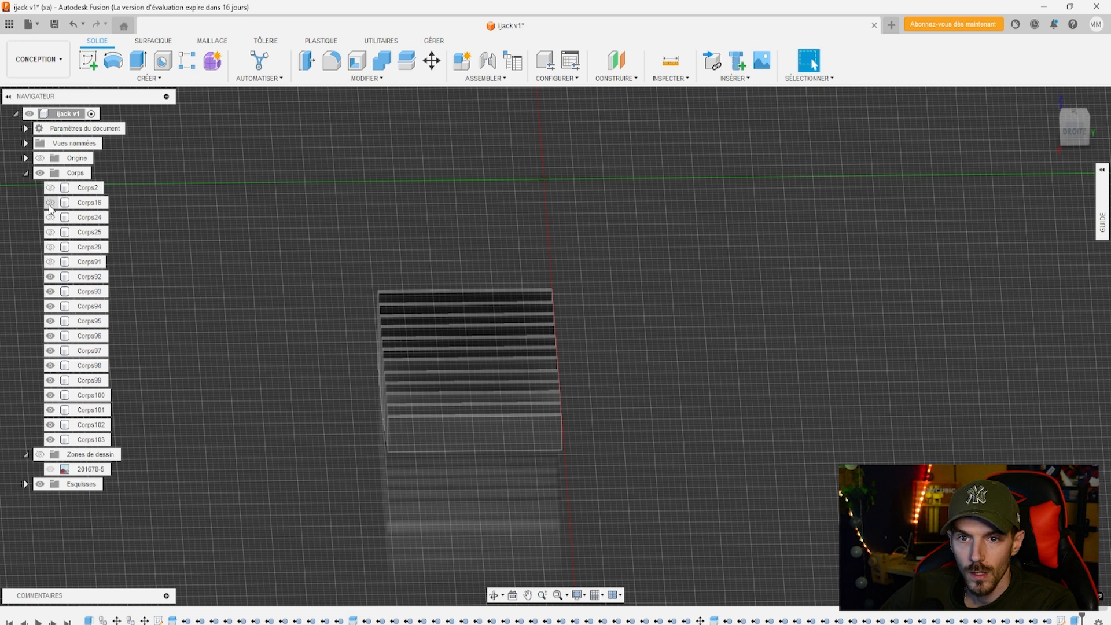
click(50, 190)
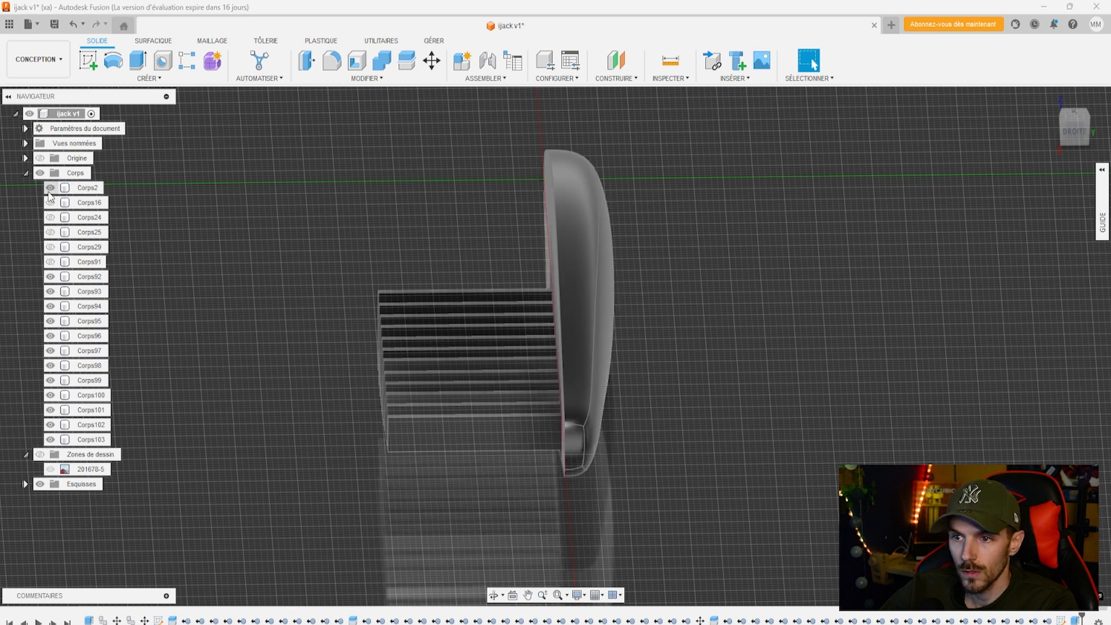
click(50, 188)
click(50, 217)
click(50, 217)
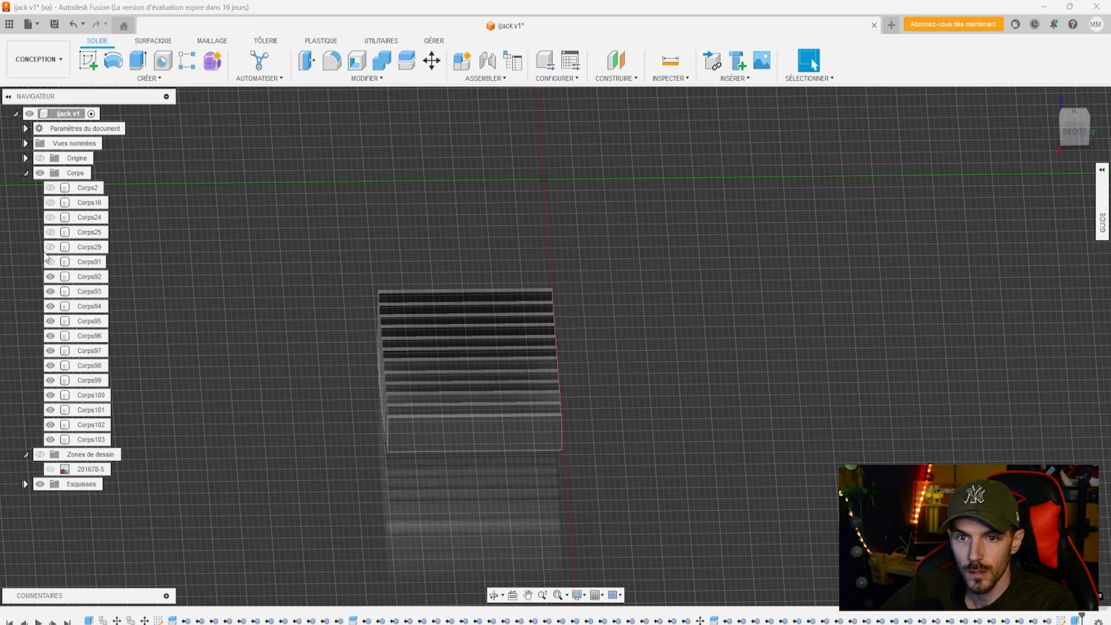
click(50, 262)
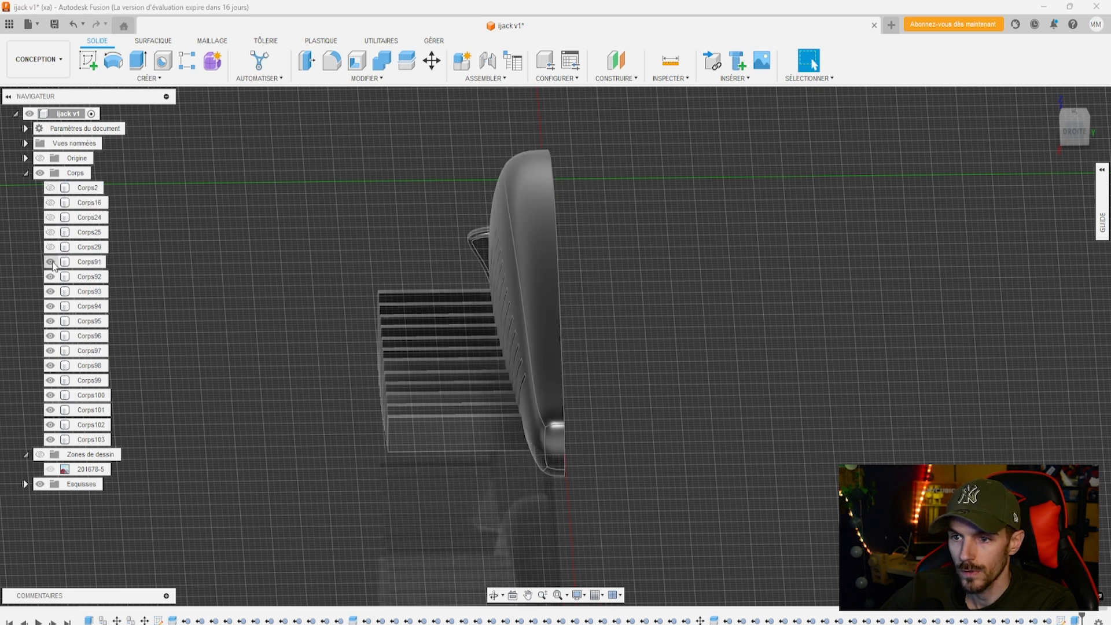
Split the twelve extruded bars, Corps92 to Corps103, using the fish body Corps91 as the splitting tool
click(1080, 132)
click(407, 60)
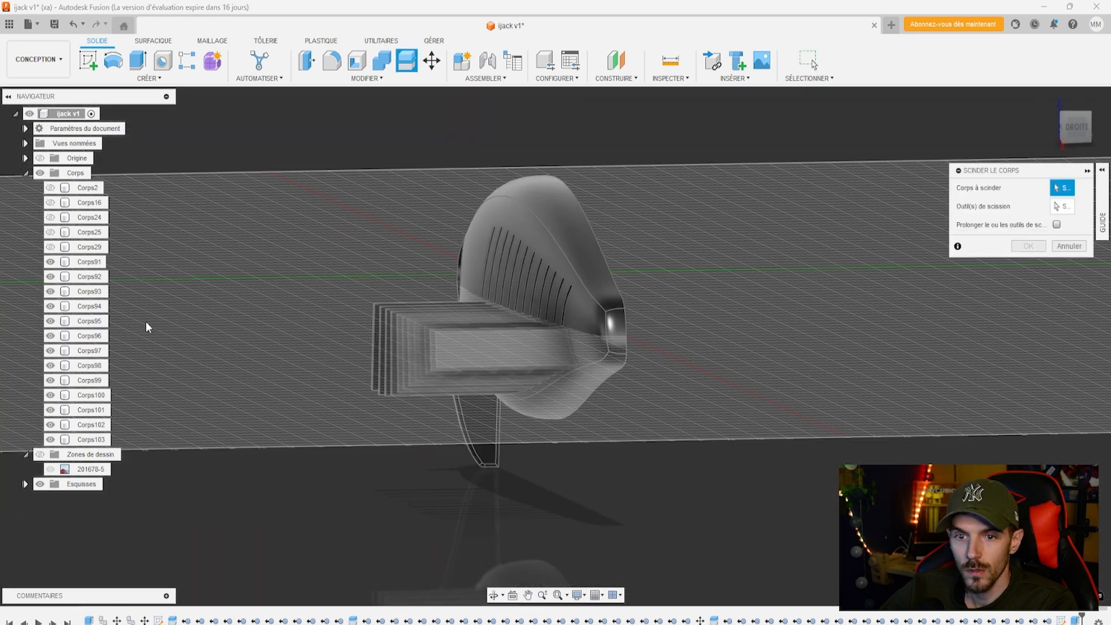
click(89, 440)
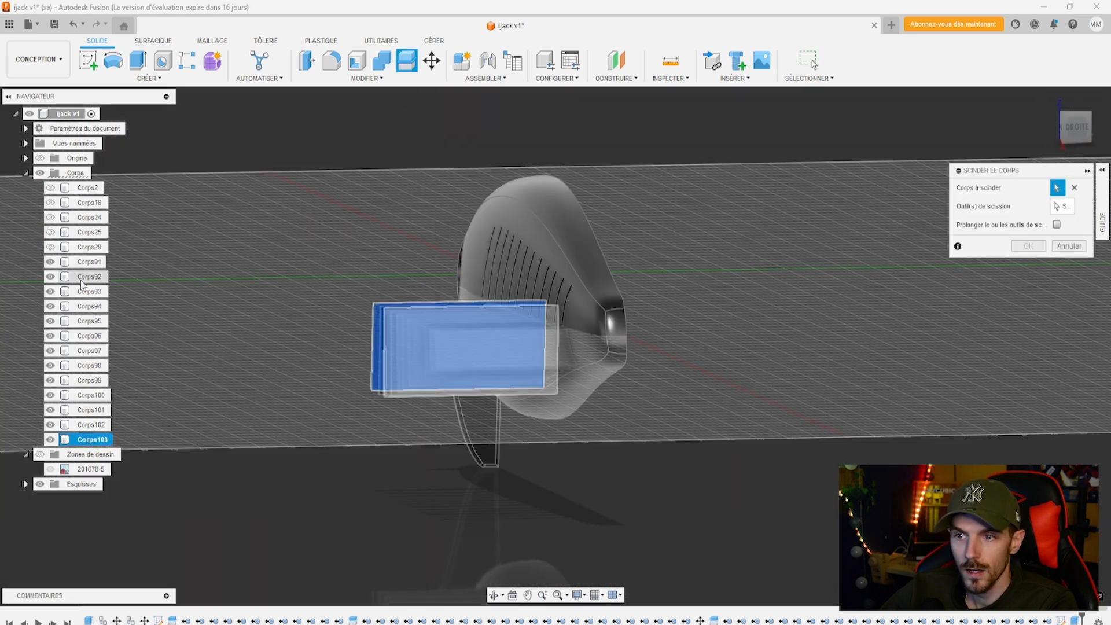
shift+click(87, 277)
click(1062, 206)
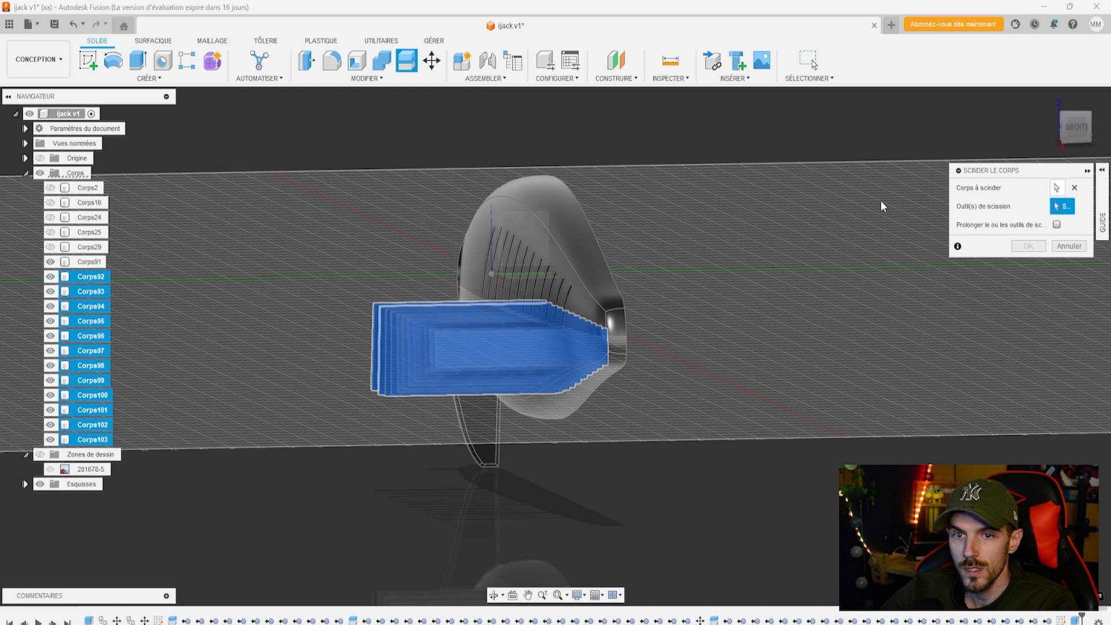
click(88, 262)
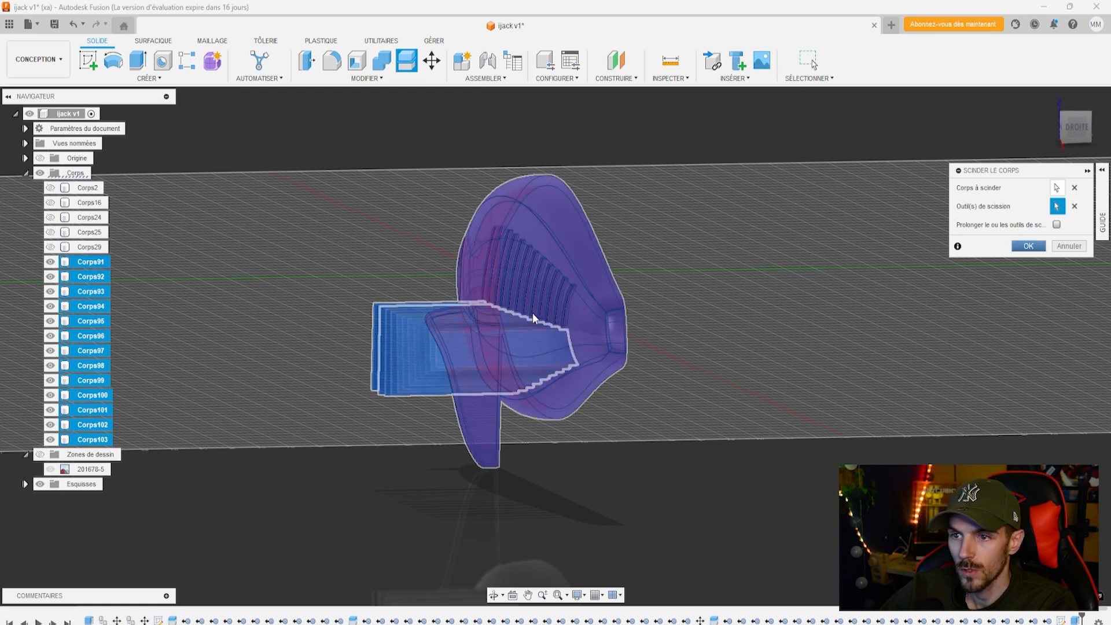
key(Return)
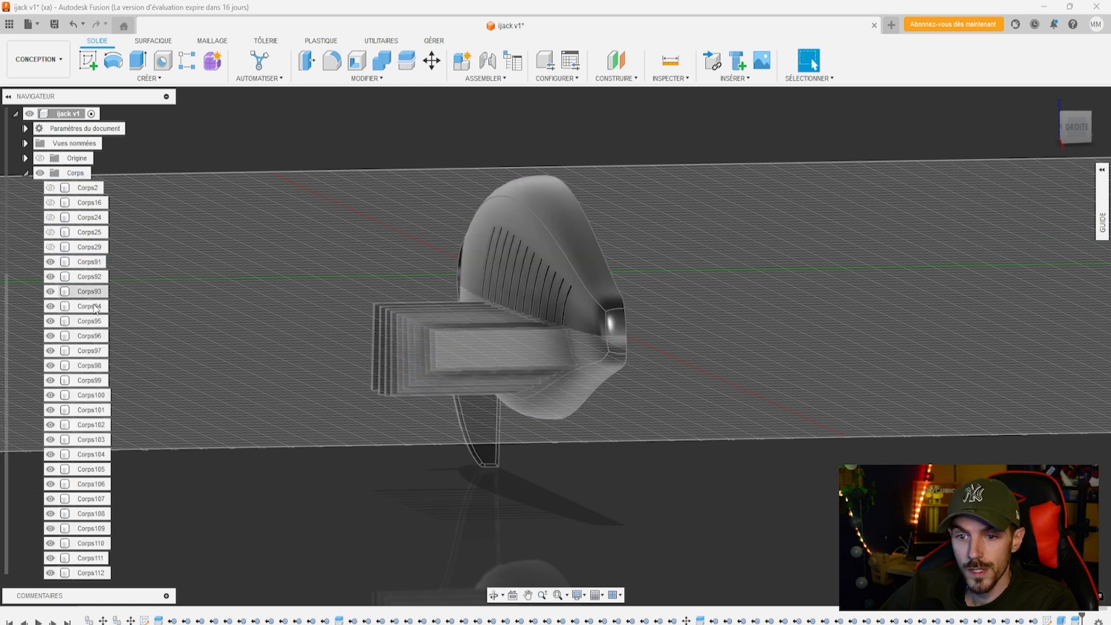
Inspect the split bars from other angles and hide the fish body Corps91
drag(1071, 132, 1062, 226)
scroll(309, 362, down, 5)
mouse_move(288, 305)
mouse_down()
mouse_move(395, 528)
mouse_move(330, 380)
mouse_move(235, 370)
mouse_move(293, 310)
mouse_up()
click(570, 322)
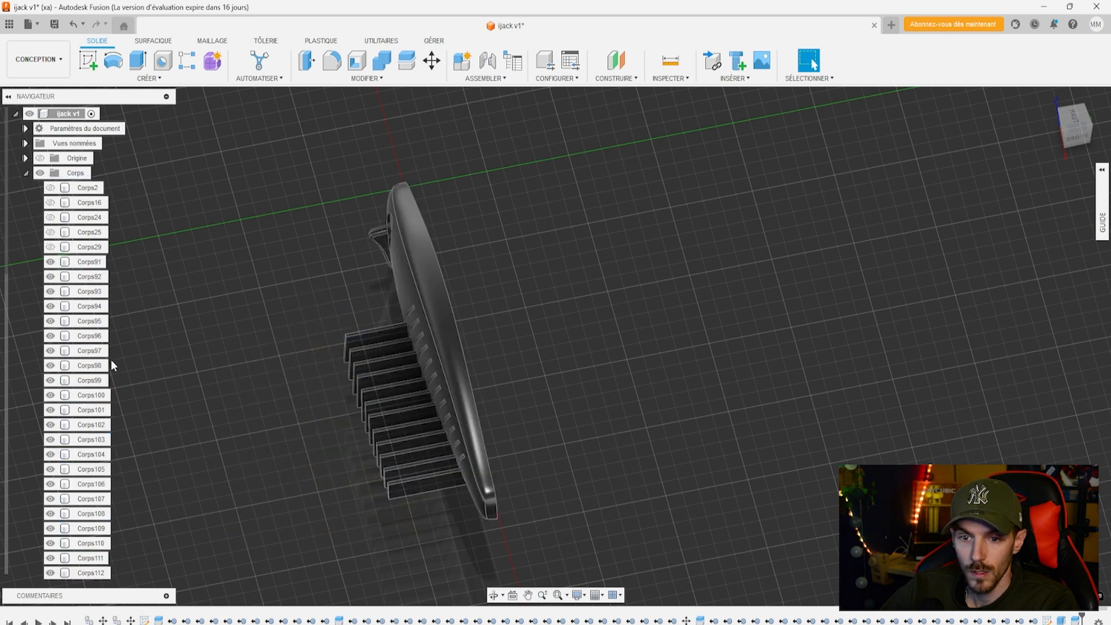
scroll(114, 527, down, 5)
scroll(417, 290, down, 5)
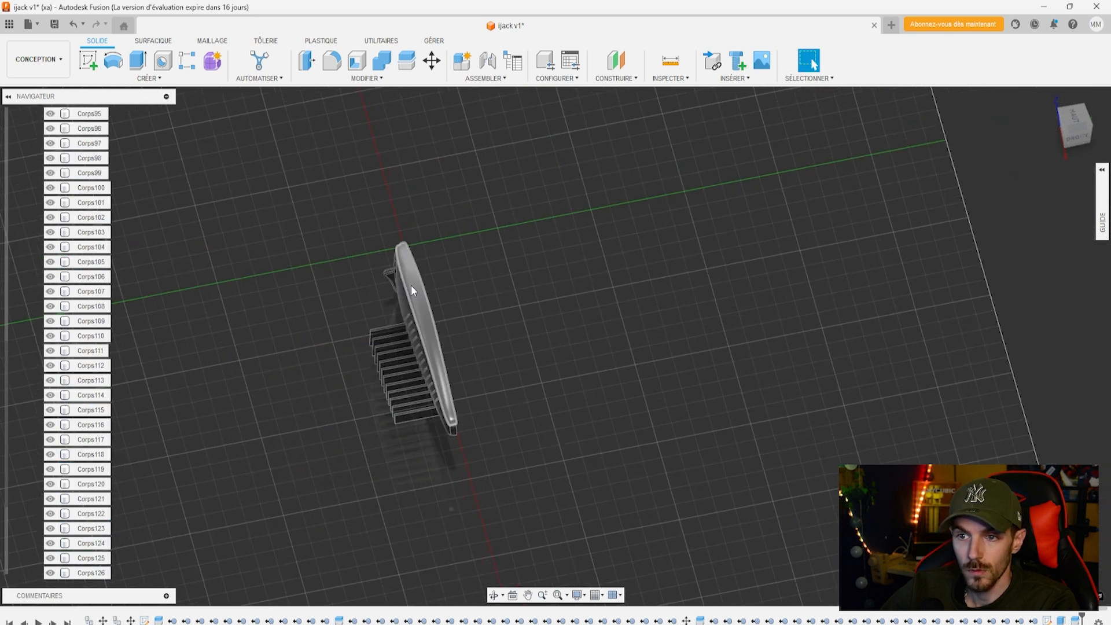
scroll(63, 263, up, 5)
click(50, 261)
Delete the inner piece of each split bar, nearest the sketch plane, working from the top view
scroll(370, 356, up, 5)
click(1074, 118)
drag(379, 473, 354, 494)
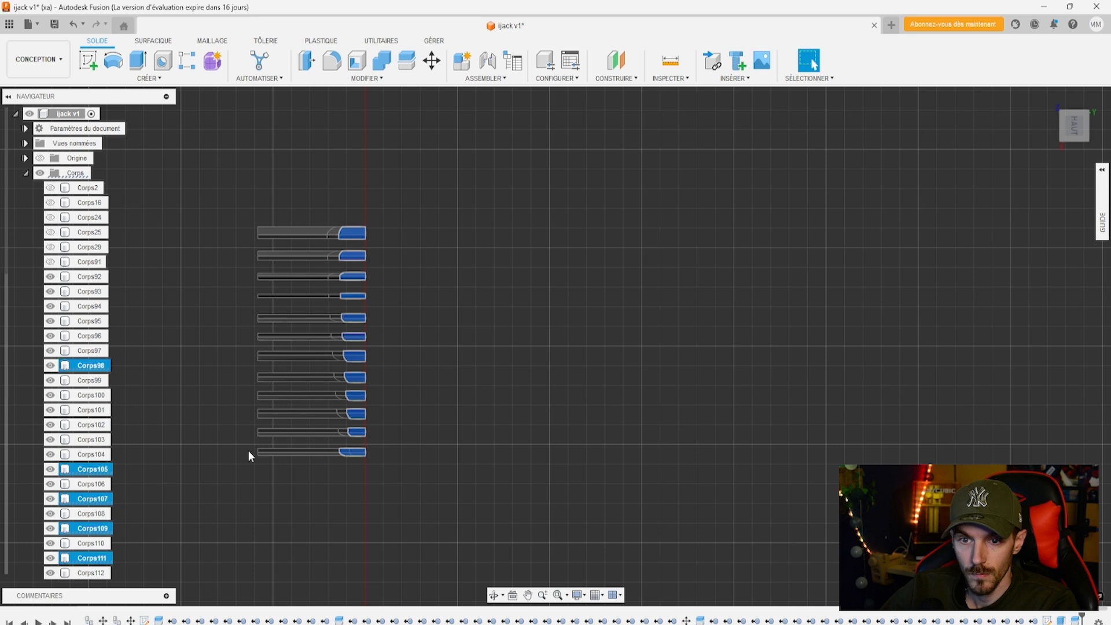
right_click(97, 369)
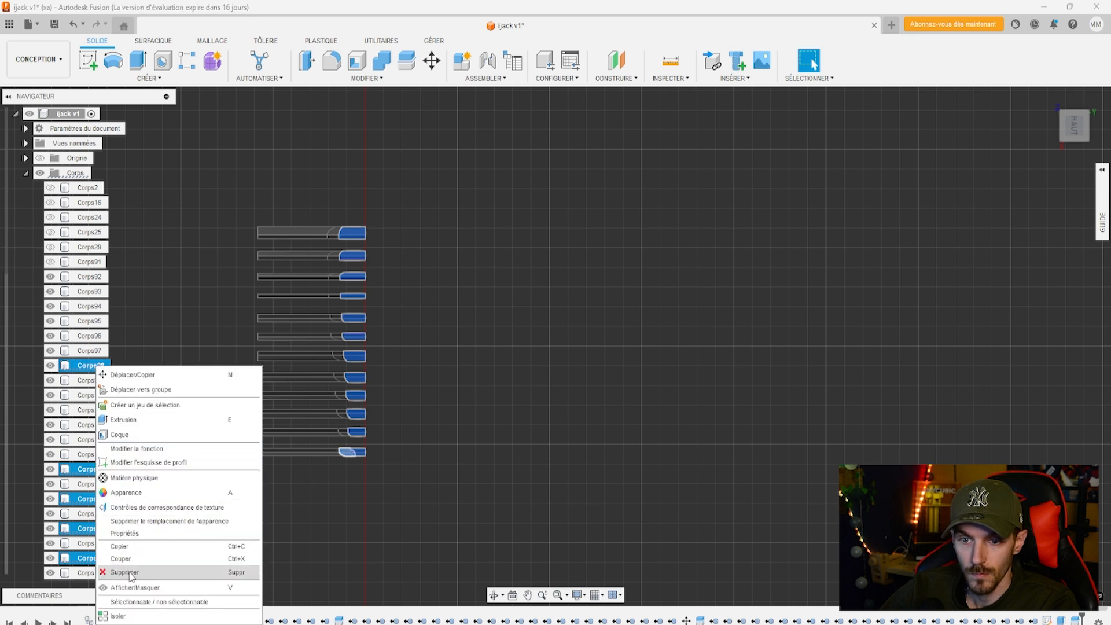
click(130, 573)
click(525, 357)
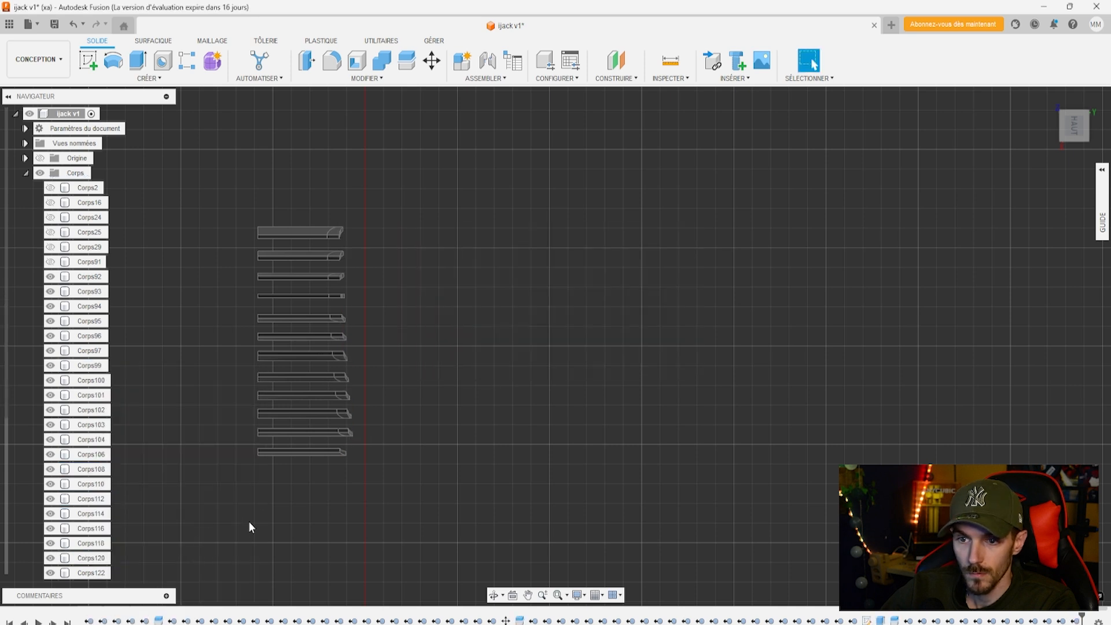
Remove the outer pieces of the split bars, starting from Corps104, and show the fish body Corps91 again
drag(274, 497, 234, 157)
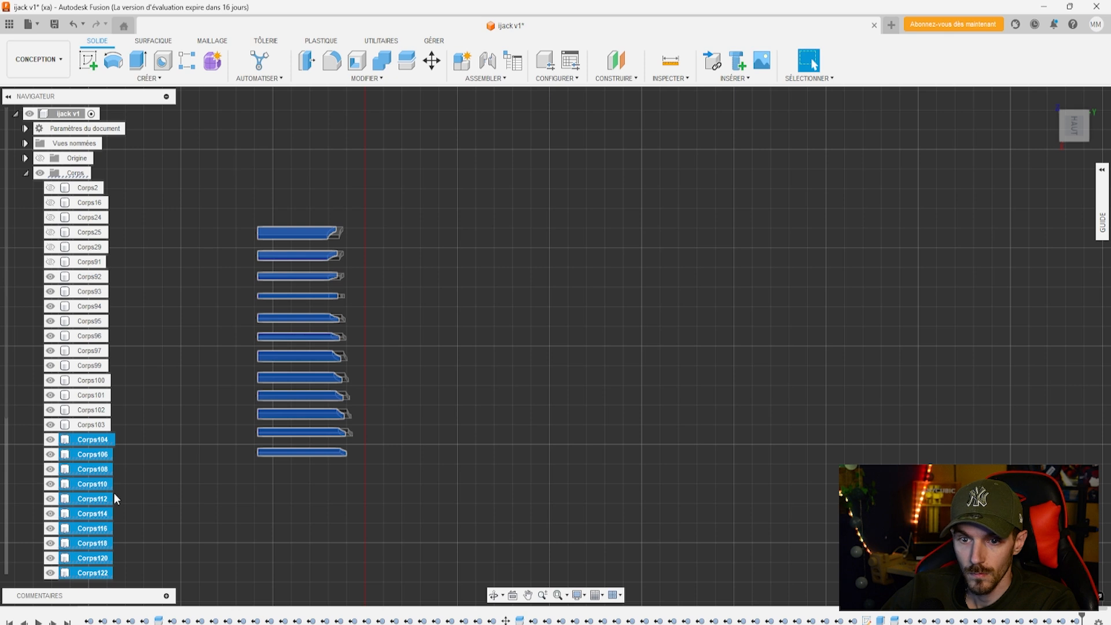
right_click(97, 443)
click(131, 391)
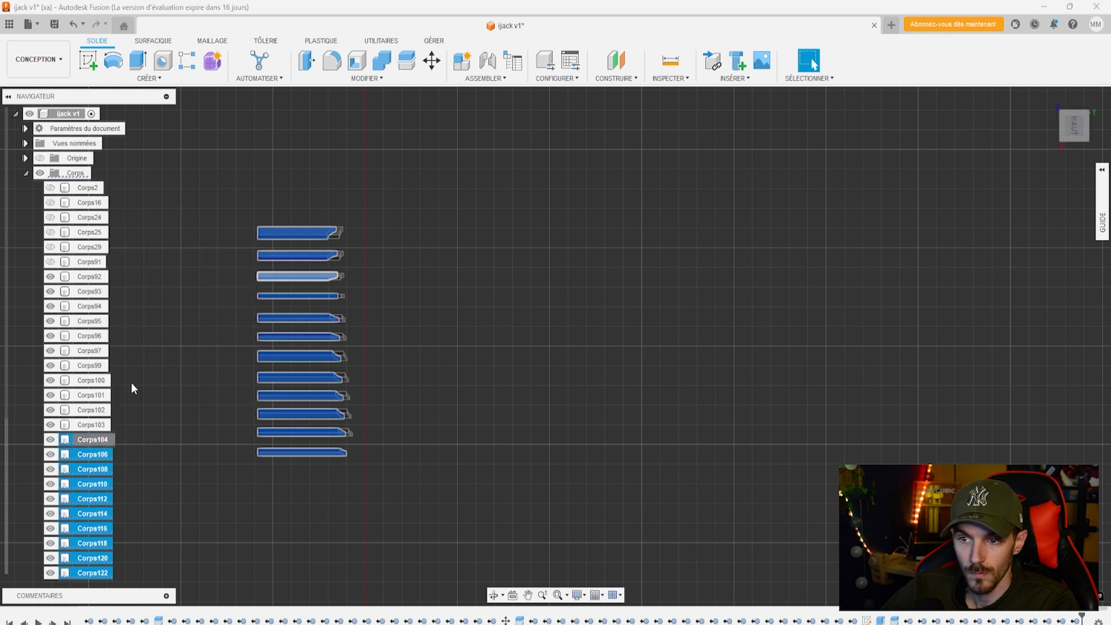
click(526, 359)
click(51, 262)
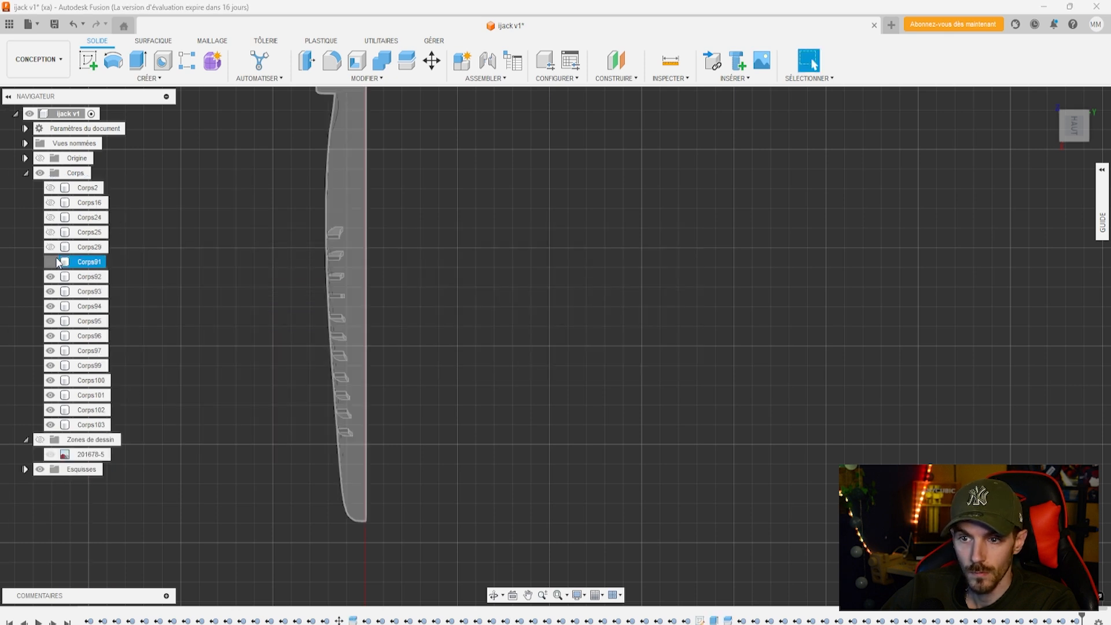
Move the eleven remaining bar pieces, Corps92 to Corps103, outward by about 2.5 mm in the negative Y direction
shift+click(95, 427)
right_click(94, 426)
click(139, 431)
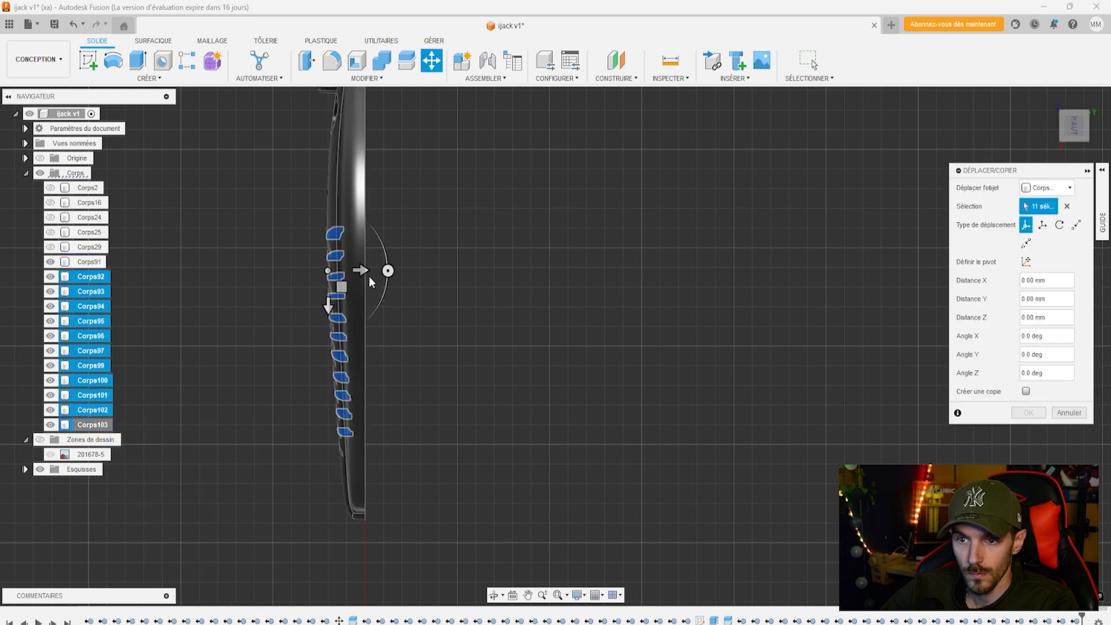
drag(361, 270, 354, 271)
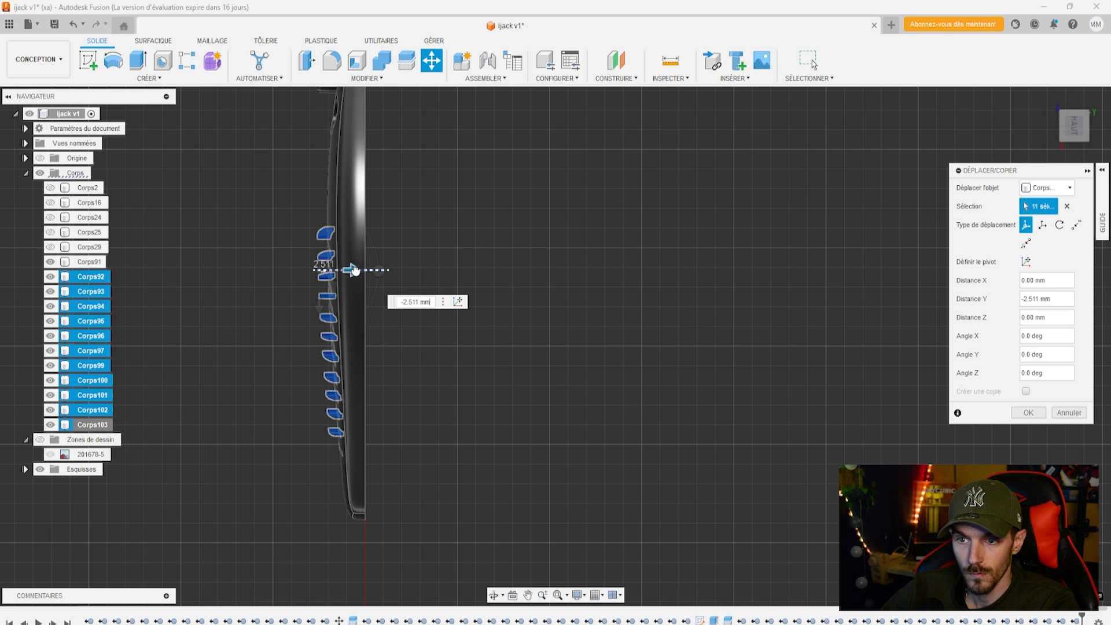
drag(355, 270, 354, 270)
click(1028, 413)
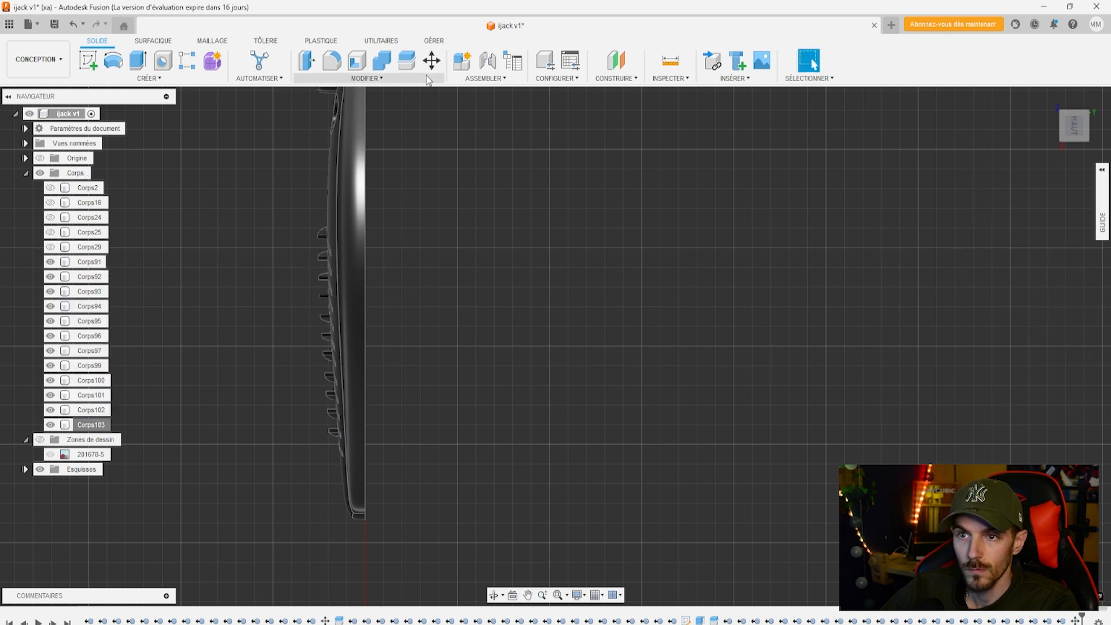
Split the fish body Corps91 using the bar pieces Corps92 to Corps103 as the splitting tools
click(408, 63)
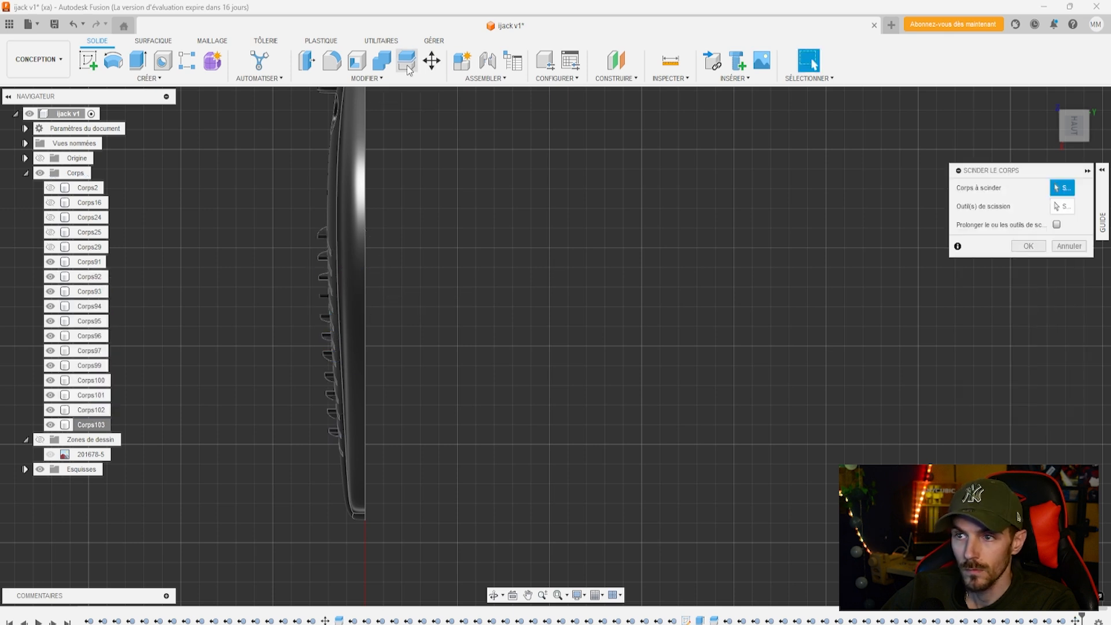
click(362, 253)
click(1069, 208)
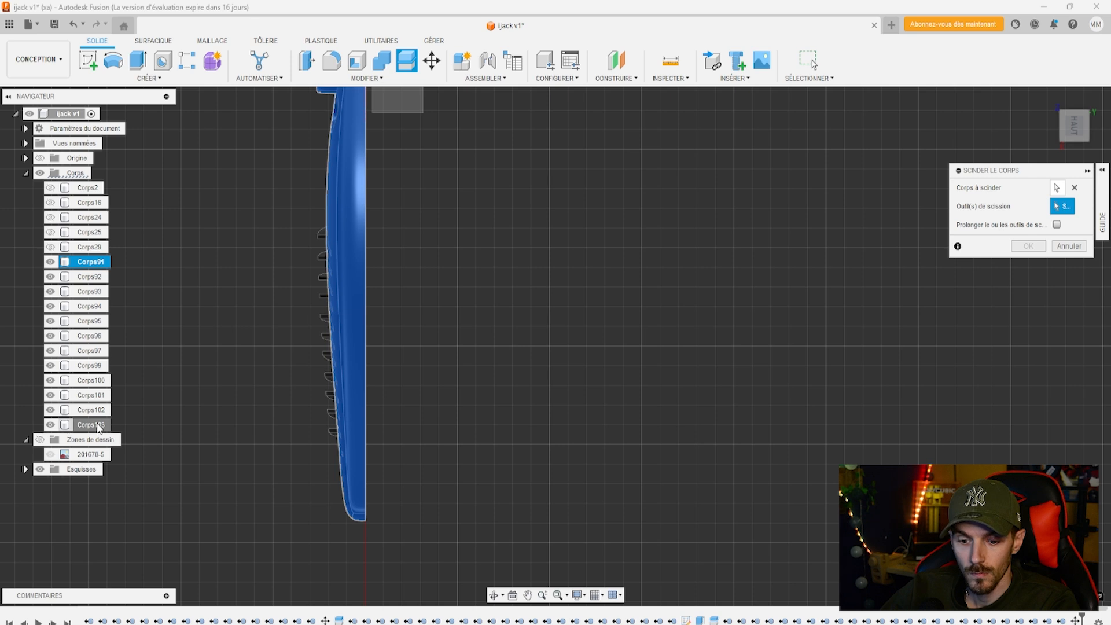
shift+click(90, 277)
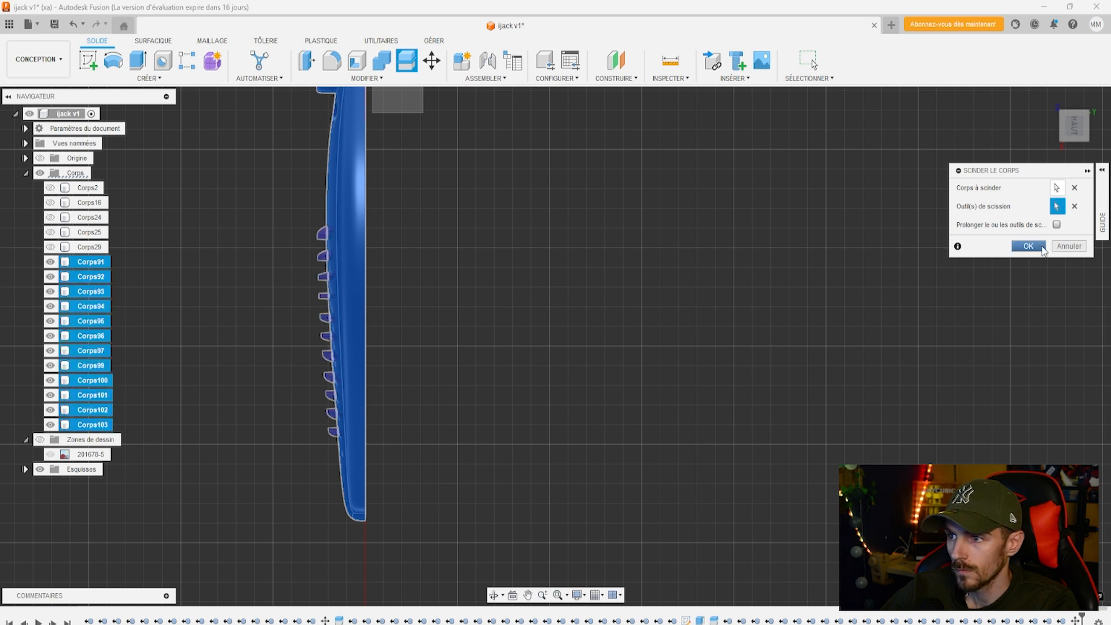
key(Return)
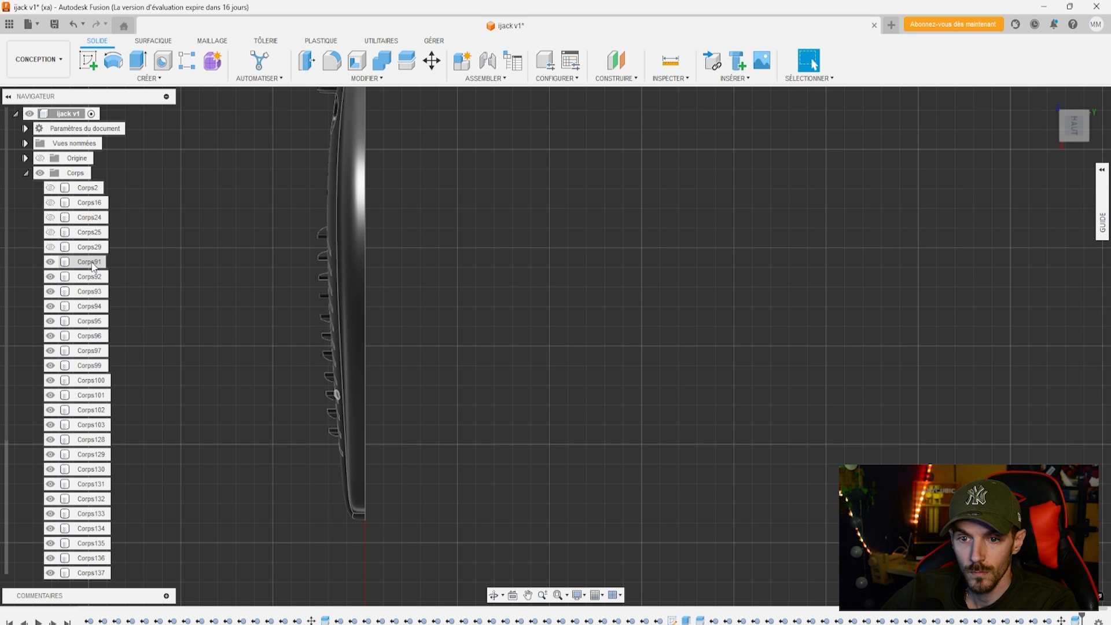
Hide the main fish body Corps138 and remove the bars and cut-out slivers, Corps91 to Corps137
scroll(86, 456, down, 2)
click(51, 529)
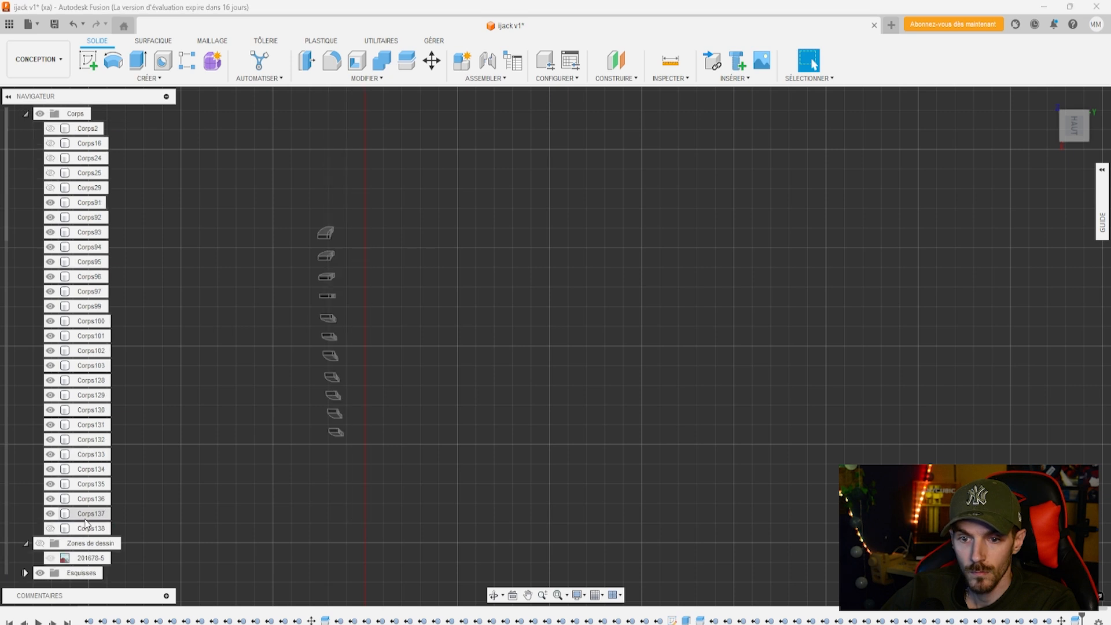
scroll(70, 455, up, 2)
shift+click(91, 249)
right_click(71, 248)
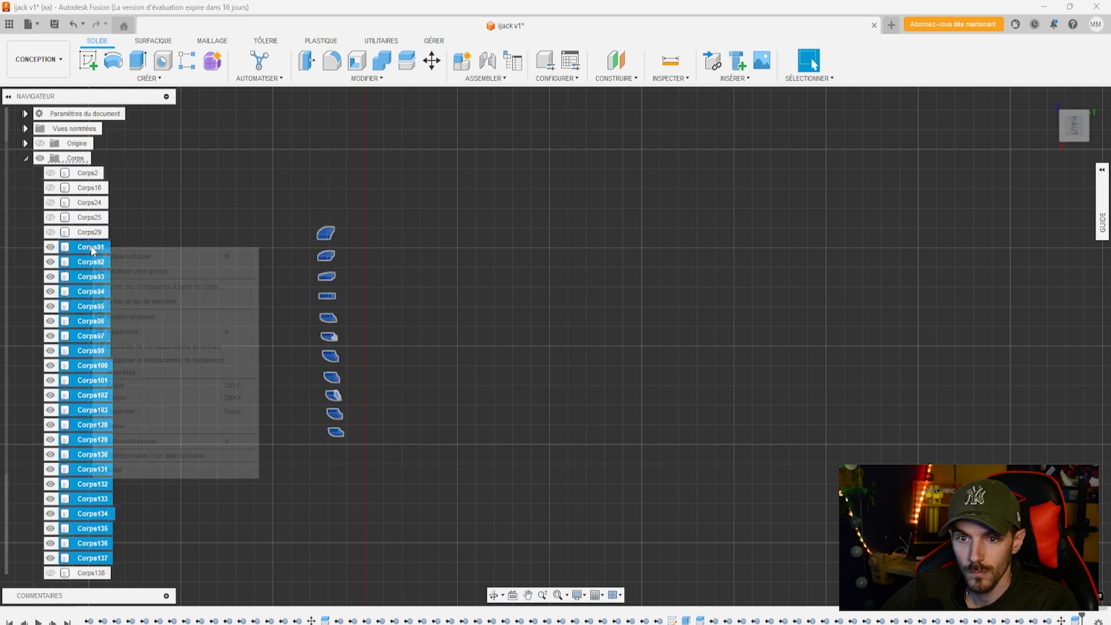
click(124, 428)
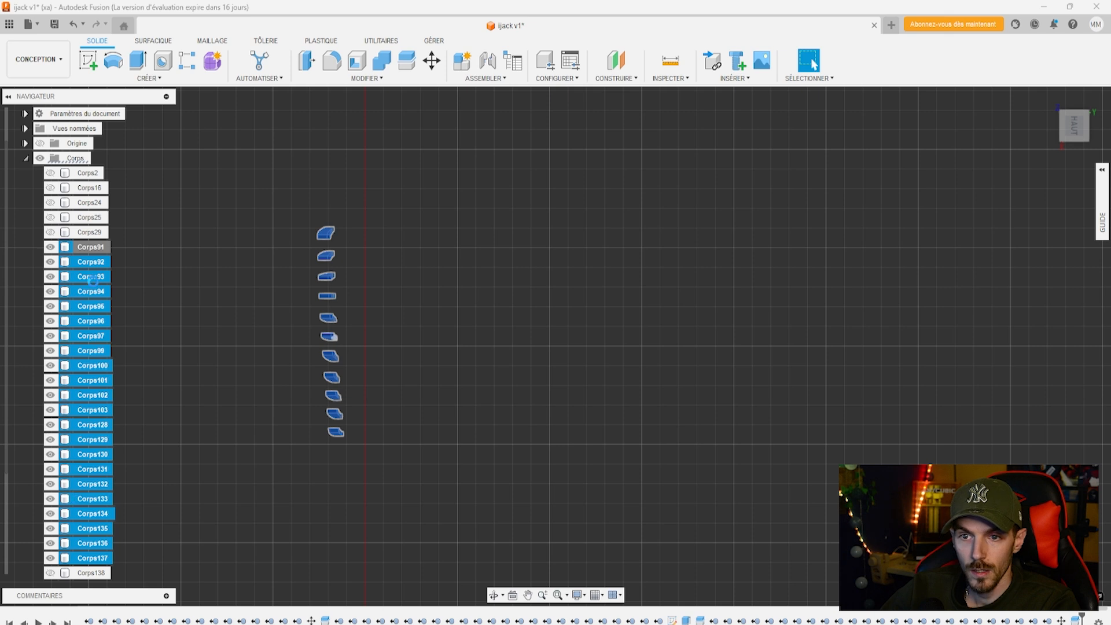
Show all the remaining bodies again and inspect the grooved lure from the side, the head and the tail
click(50, 261)
click(50, 247)
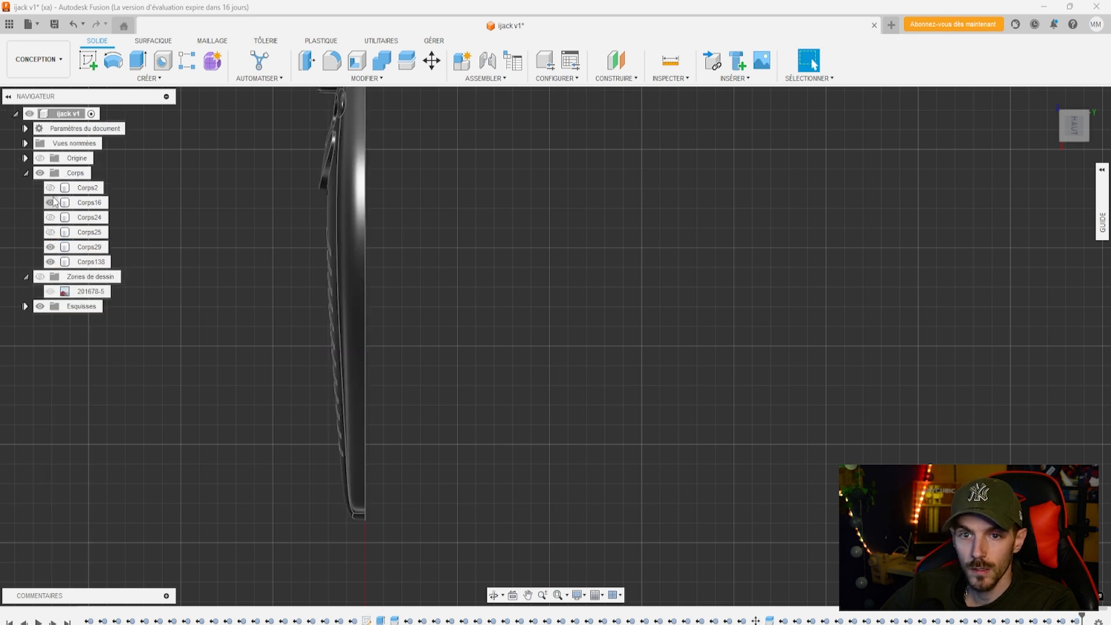
click(50, 202)
click(50, 187)
drag(1080, 136, 1104, 102)
scroll(541, 318, up, 8)
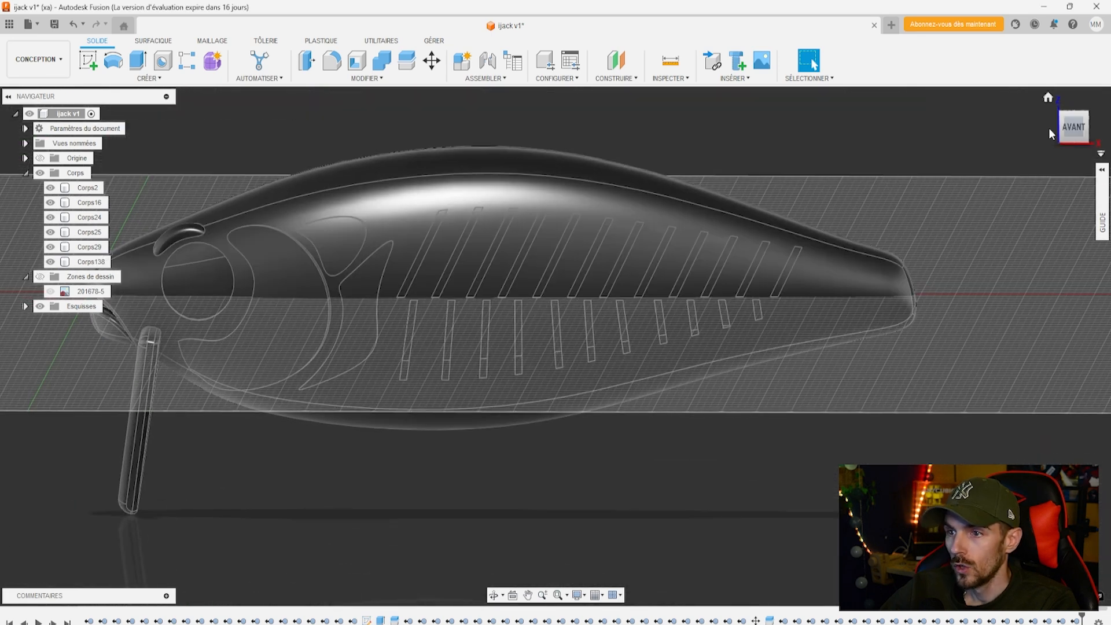
drag(1072, 128, 1104, 139)
middle_drag(995, 363, 877, 293)
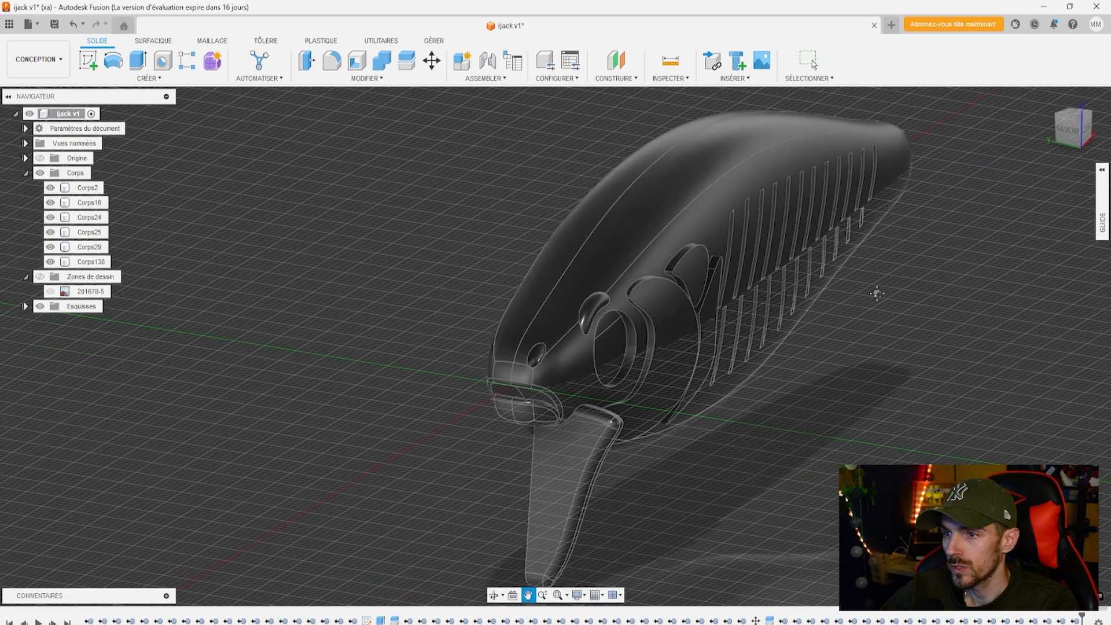
shift+middle_drag(555, 346, 528, 162)
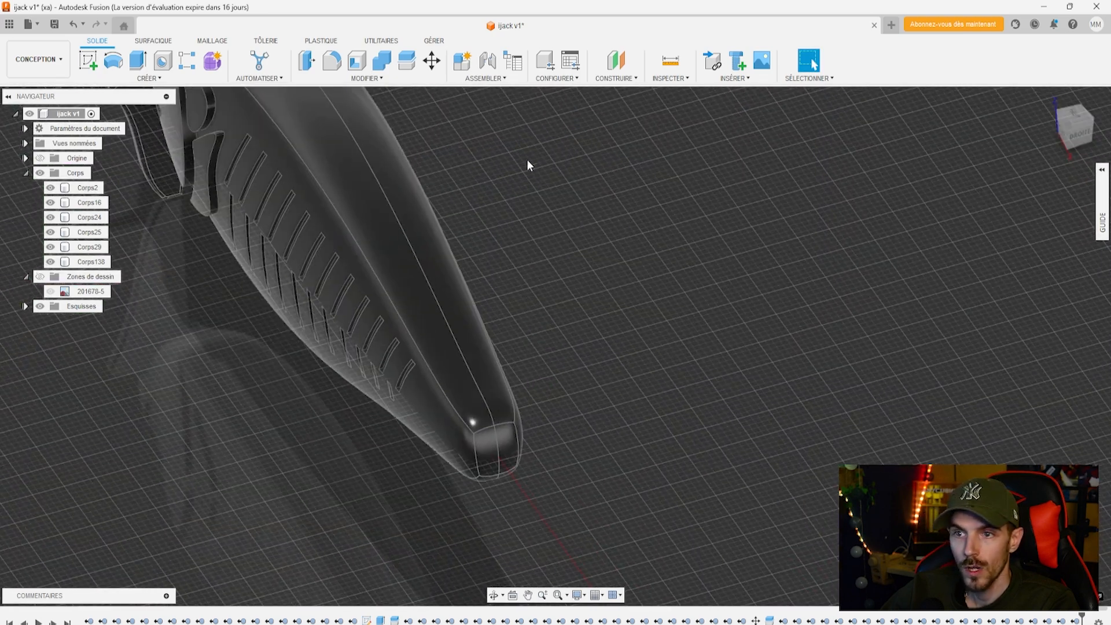
Remove the body Corps2, the other half of the lure, to expose the hollow interior
right_click(88, 188)
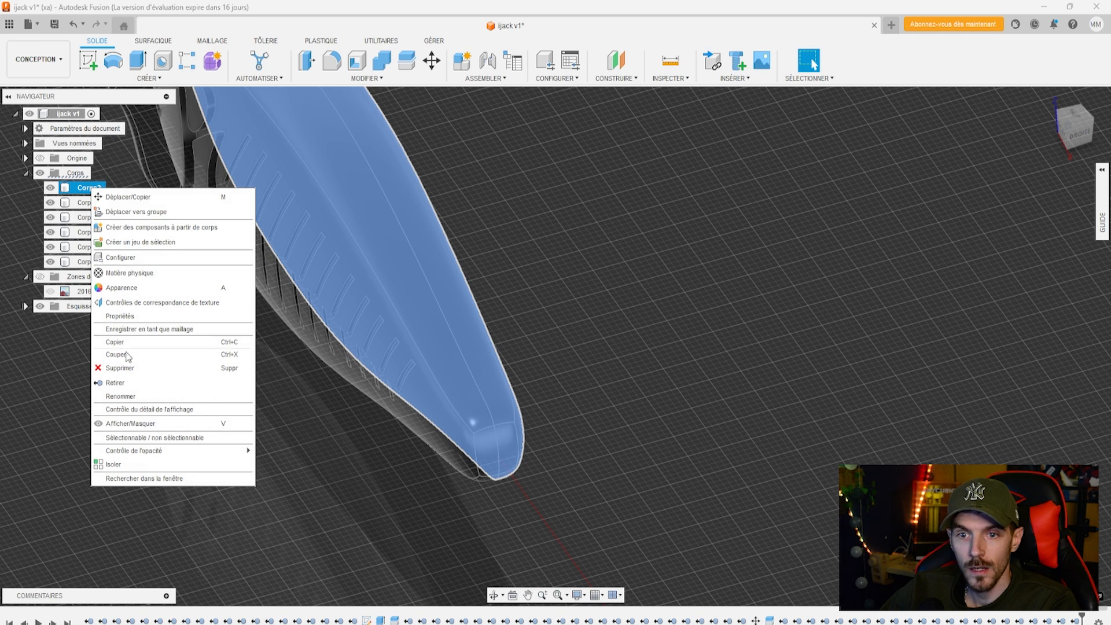
click(127, 383)
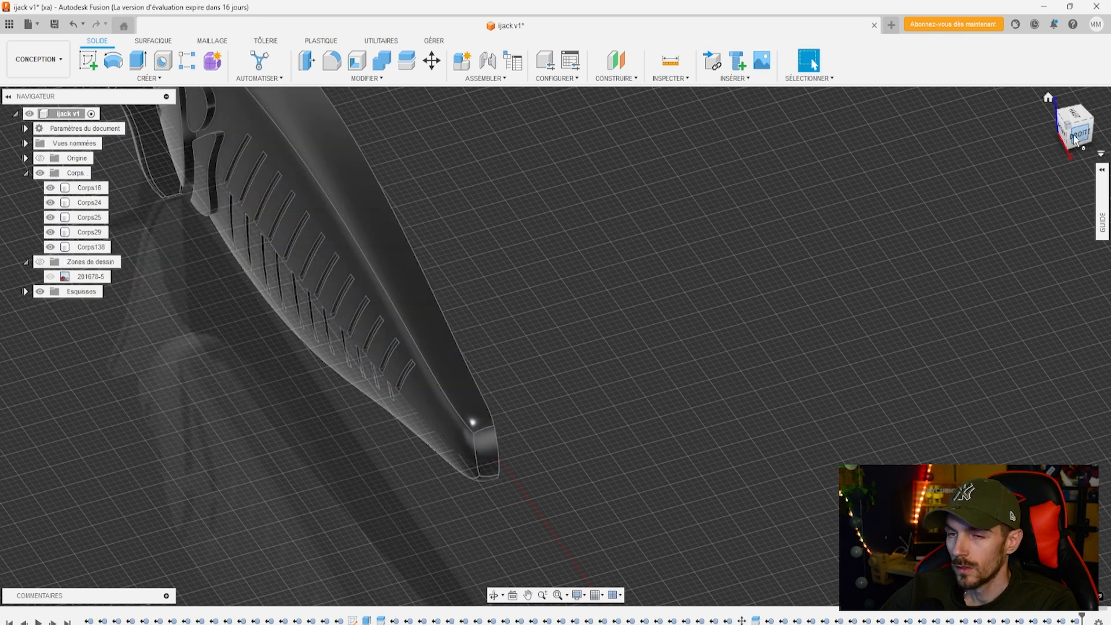
shift+middle_drag(554, 346, 555, 345)
drag(1089, 145, 1078, 140)
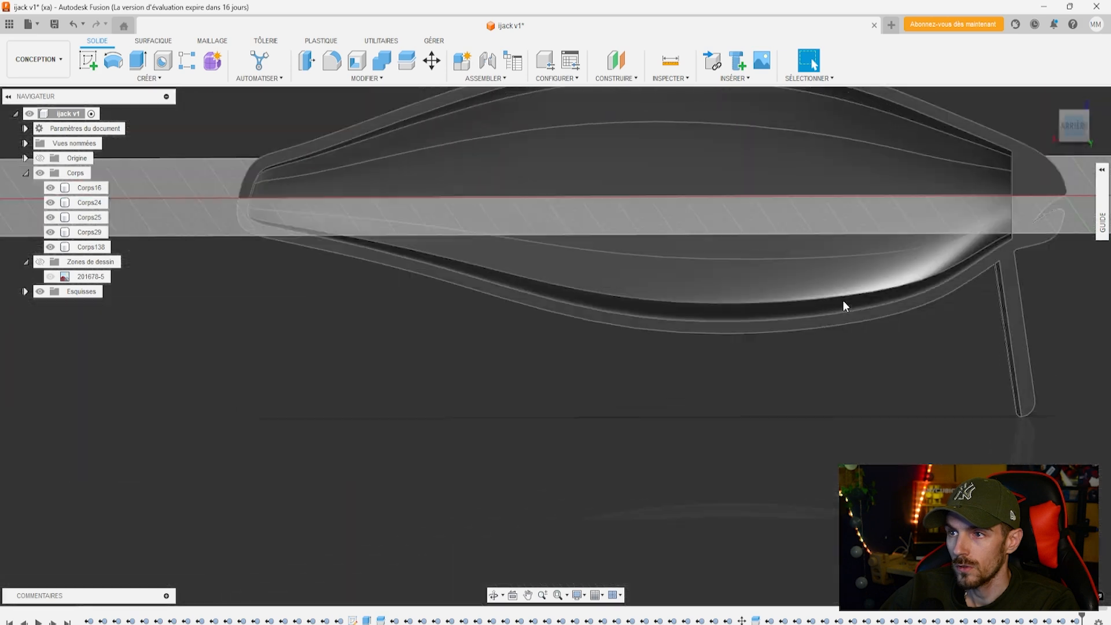
Sketch an 8 mm diameter circle on the lure's mid plane, centred on the lengthwise axis in the head-side half of the cavity
click(843, 299)
middle_drag(674, 289, 602, 316)
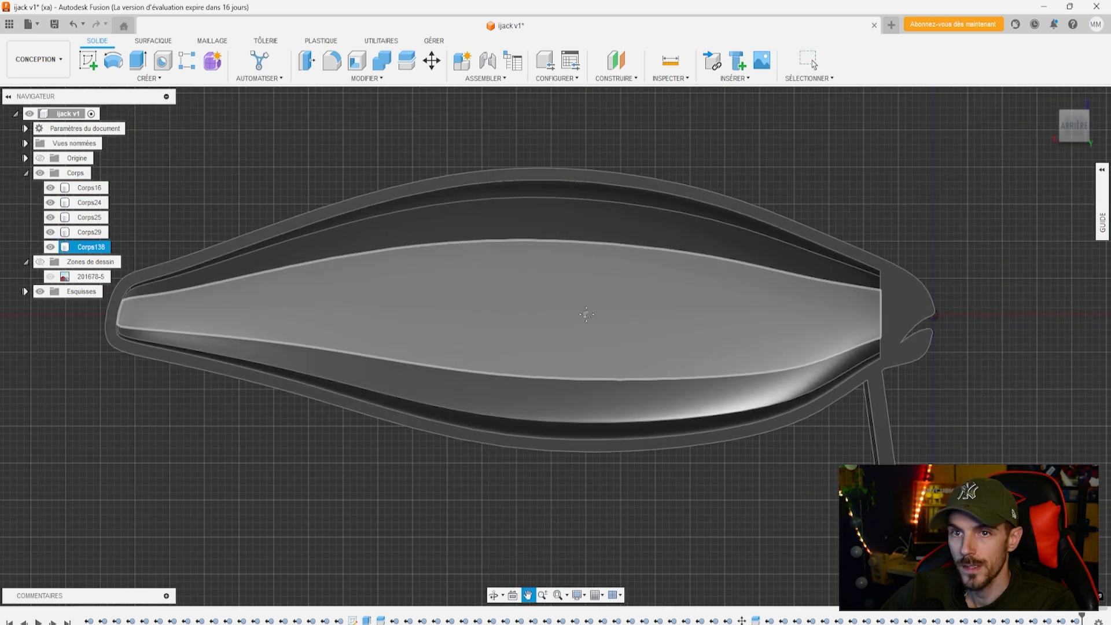
click(90, 60)
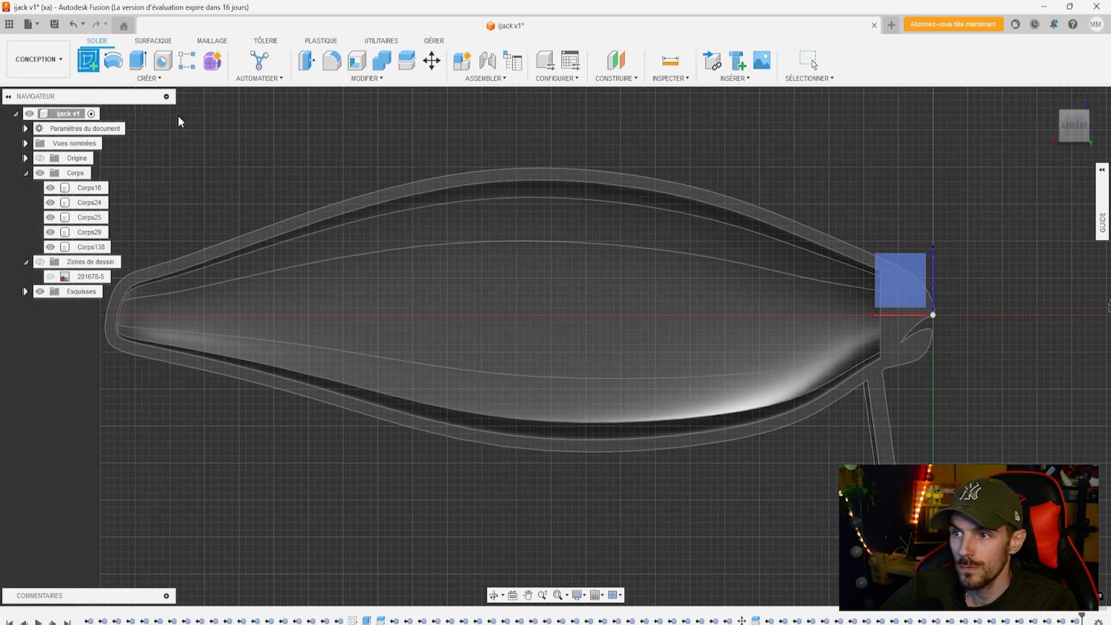
click(914, 271)
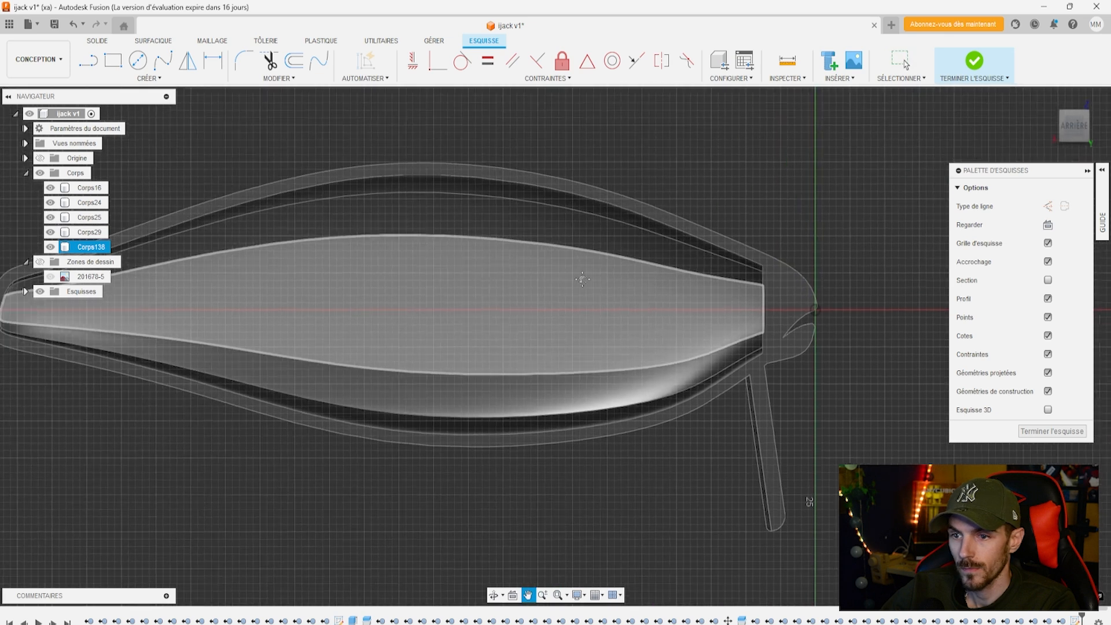
click(141, 68)
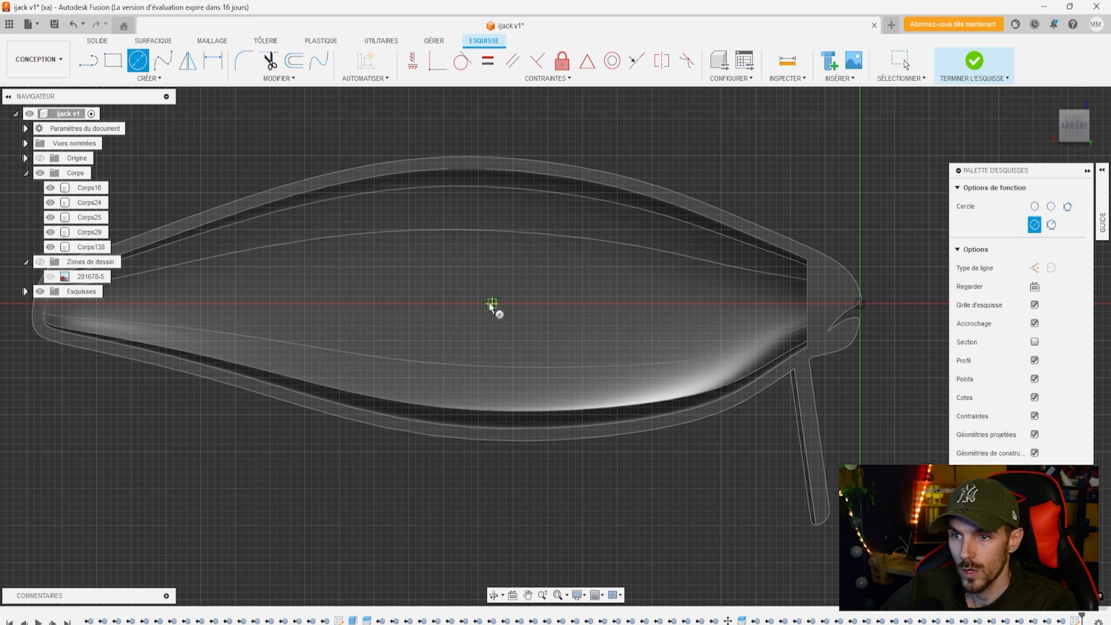
click(575, 303)
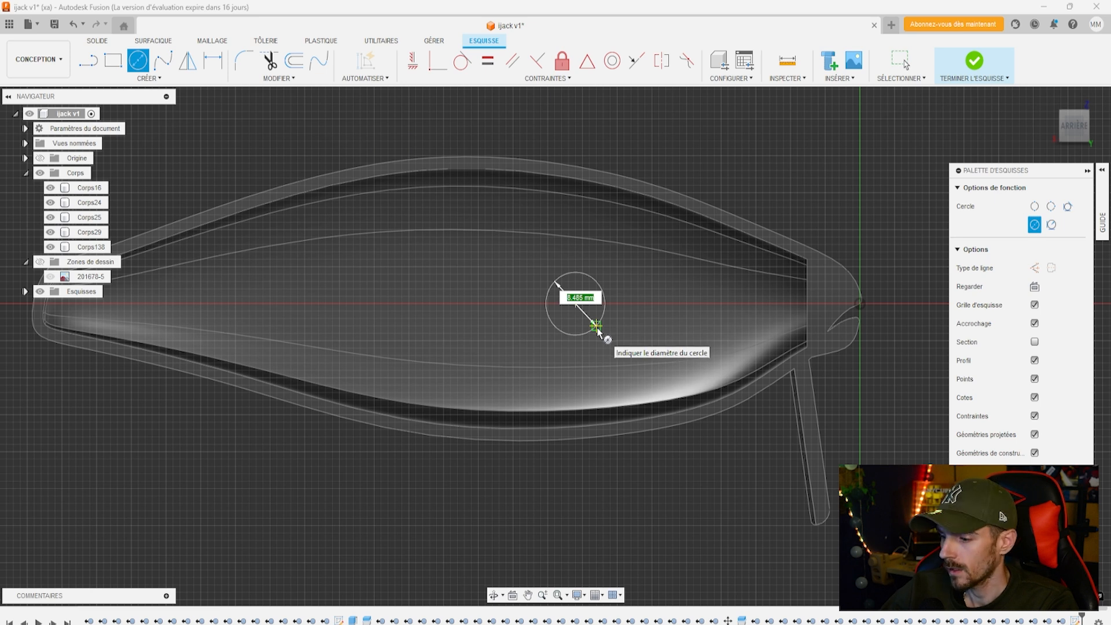
text(8)
key(Return)
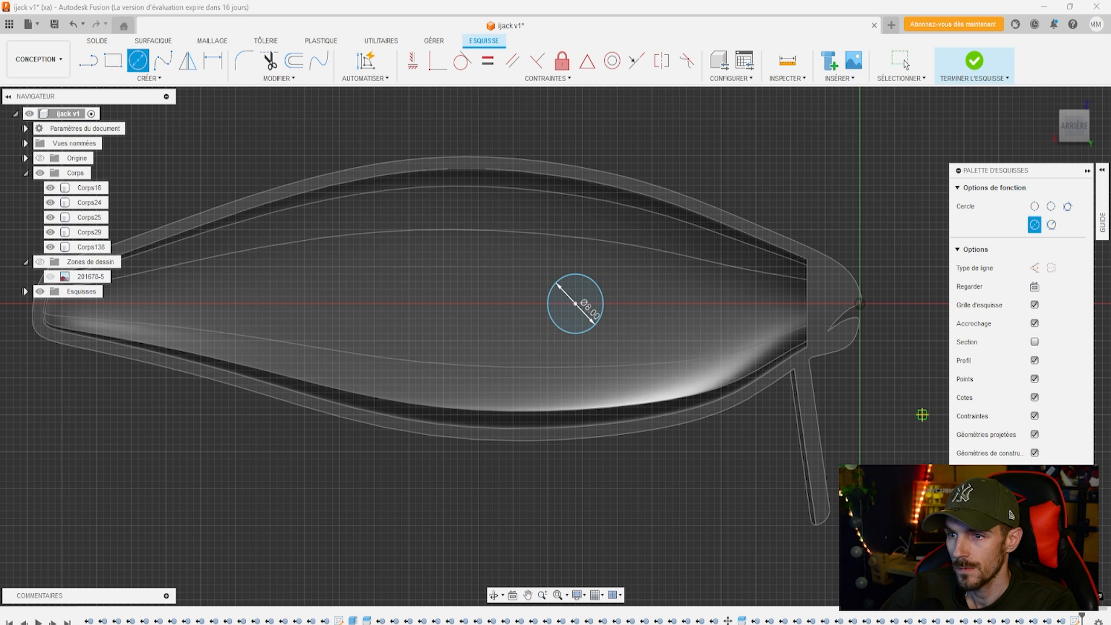
click(1059, 496)
Extrude the 8 mm circle about 8.05 mm toward the flank wall as a new body
click(660, 315)
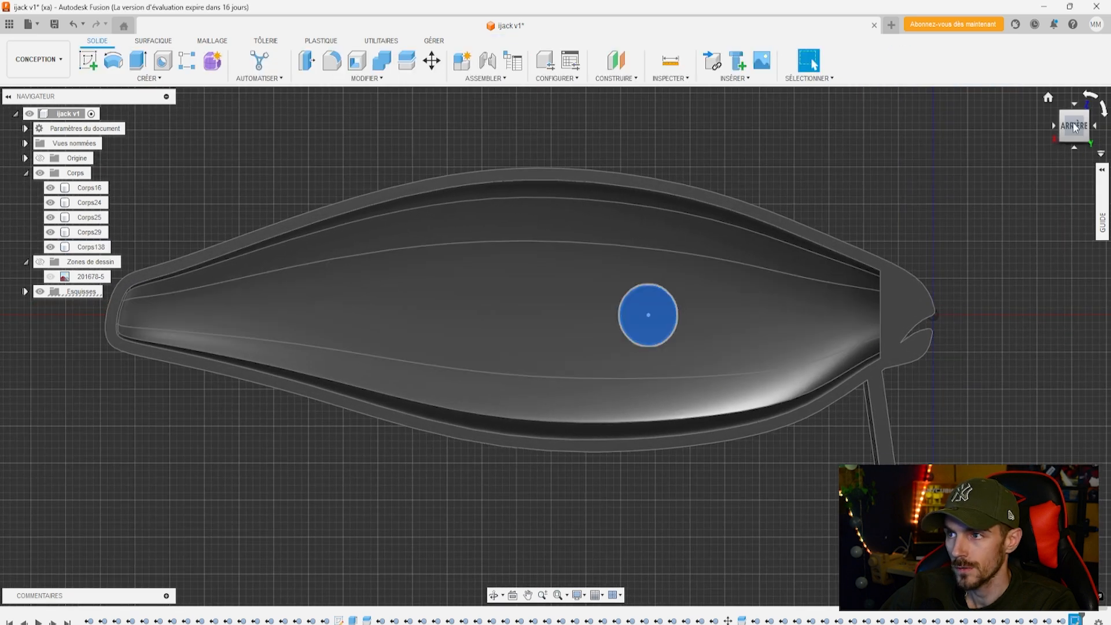
click(1074, 126)
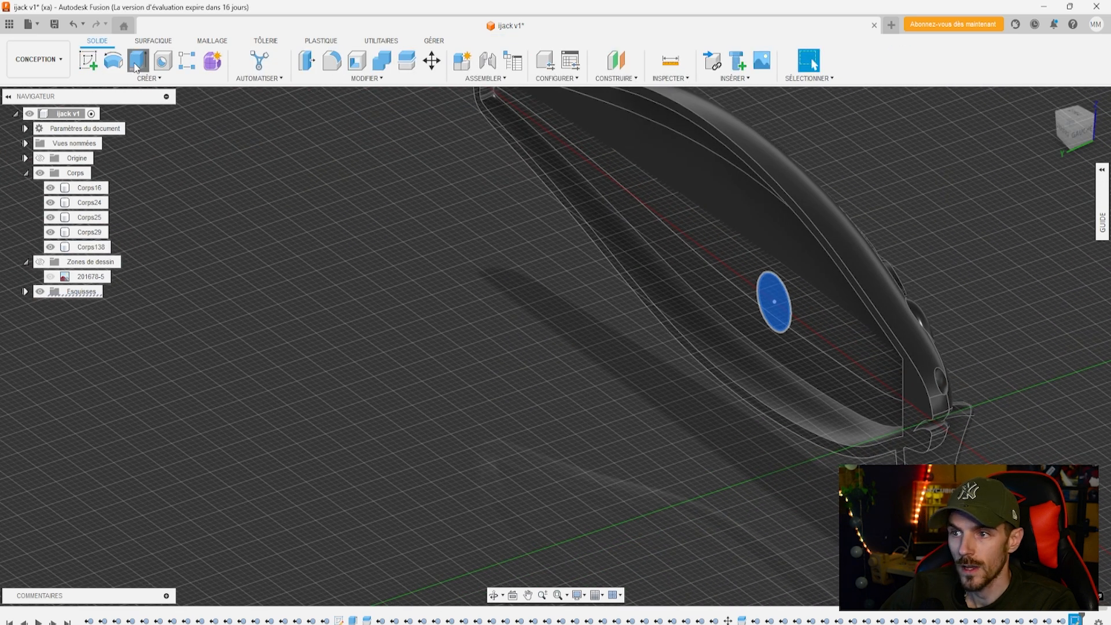
click(137, 60)
drag(775, 301, 834, 306)
click(1043, 347)
click(1030, 391)
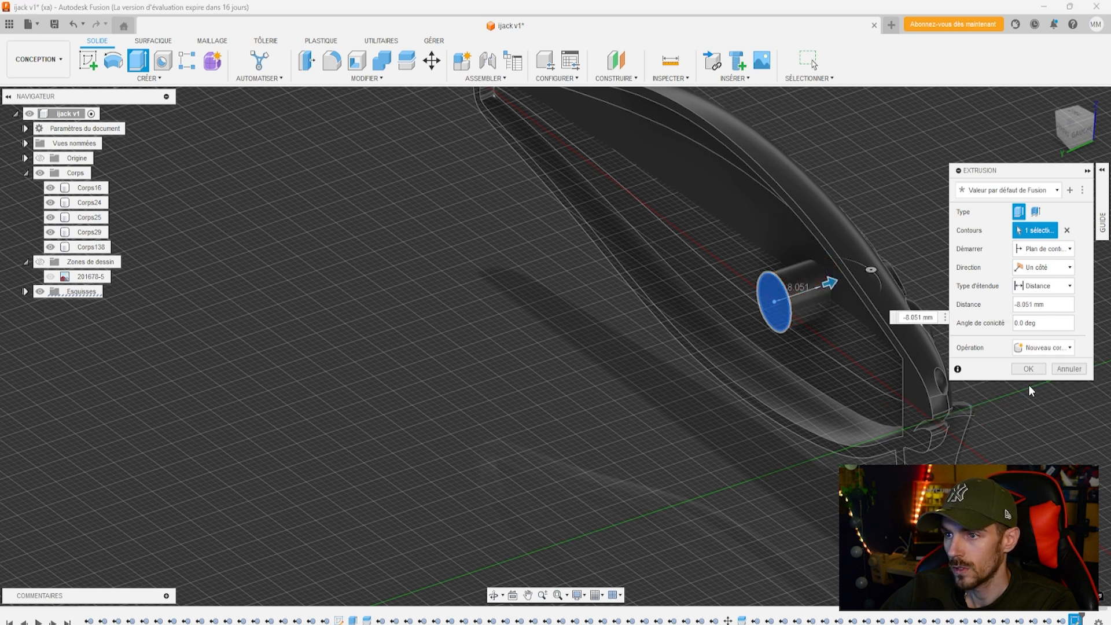
click(1028, 369)
Shell the cylinder from its open-side end face with a 0.25 mm inside wall thickness
shift+middle_drag(555, 346, 750, 287)
click(738, 285)
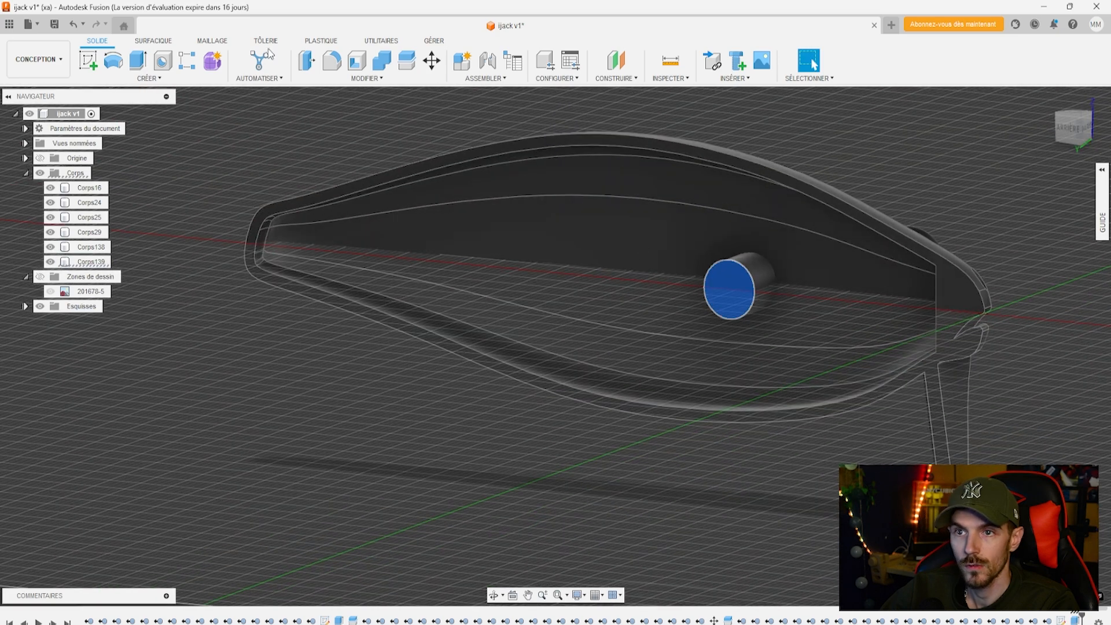
click(357, 62)
scroll(712, 264, up, 5)
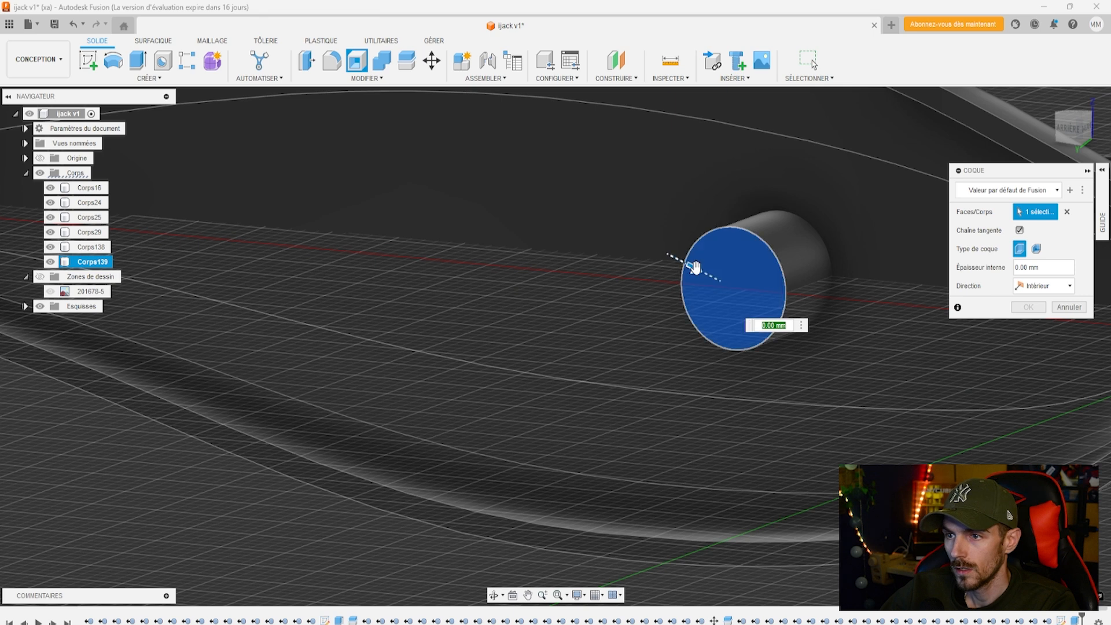
drag(695, 268, 698, 270)
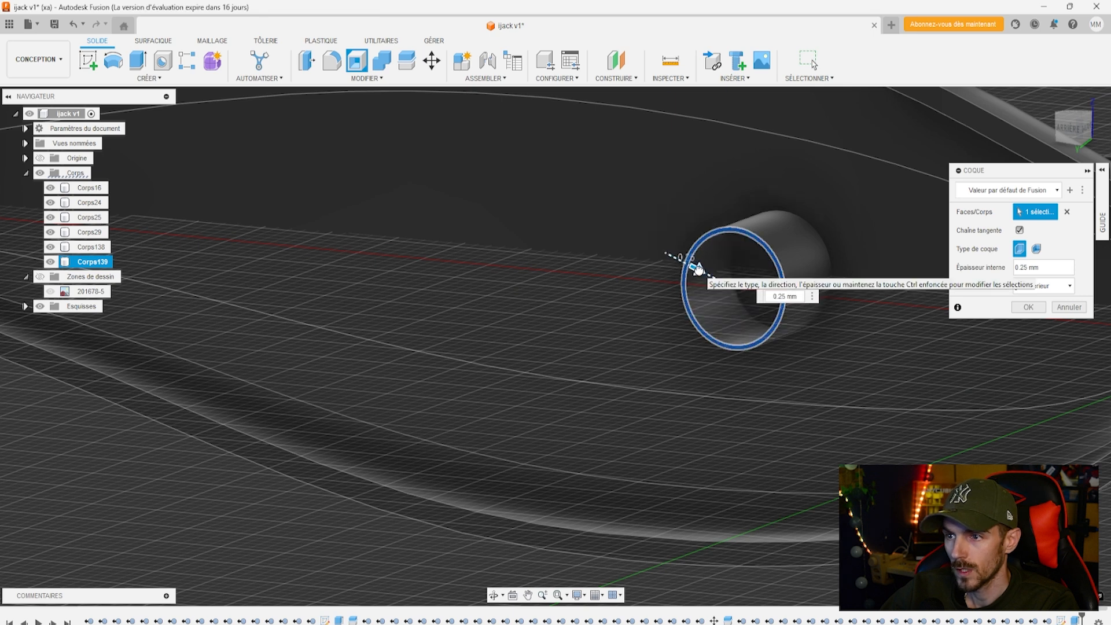
click(1037, 312)
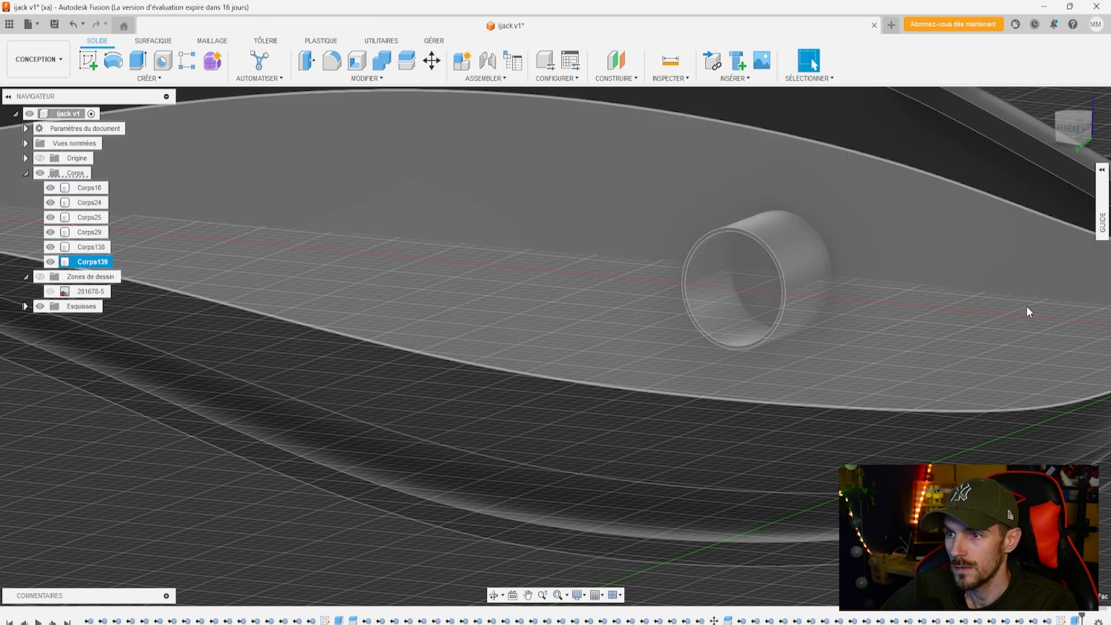
Combine the hollow cylinder Corps139 with the fish body Corps138 into one body
mouse_move(1073, 132)
mouse_down()
mouse_move(1001, 125)
mouse_move(973, 137)
mouse_move(1071, 133)
mouse_move(1072, 116)
mouse_move(1071, 141)
mouse_up()
scroll(593, 408, down, 5)
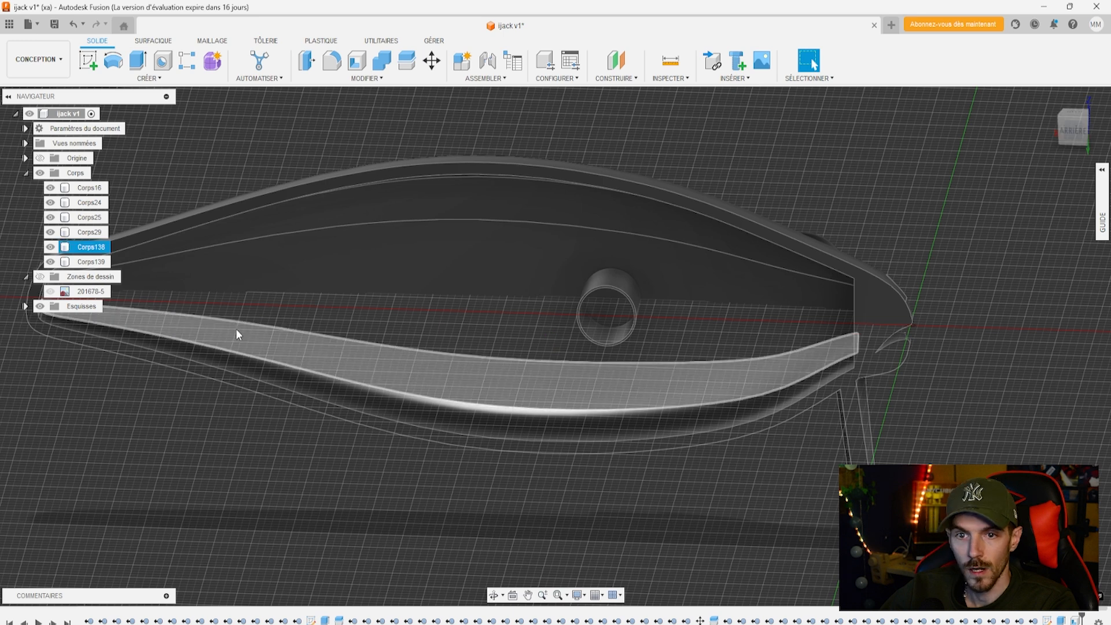
click(96, 262)
ctrl+click(91, 247)
click(388, 68)
click(1025, 284)
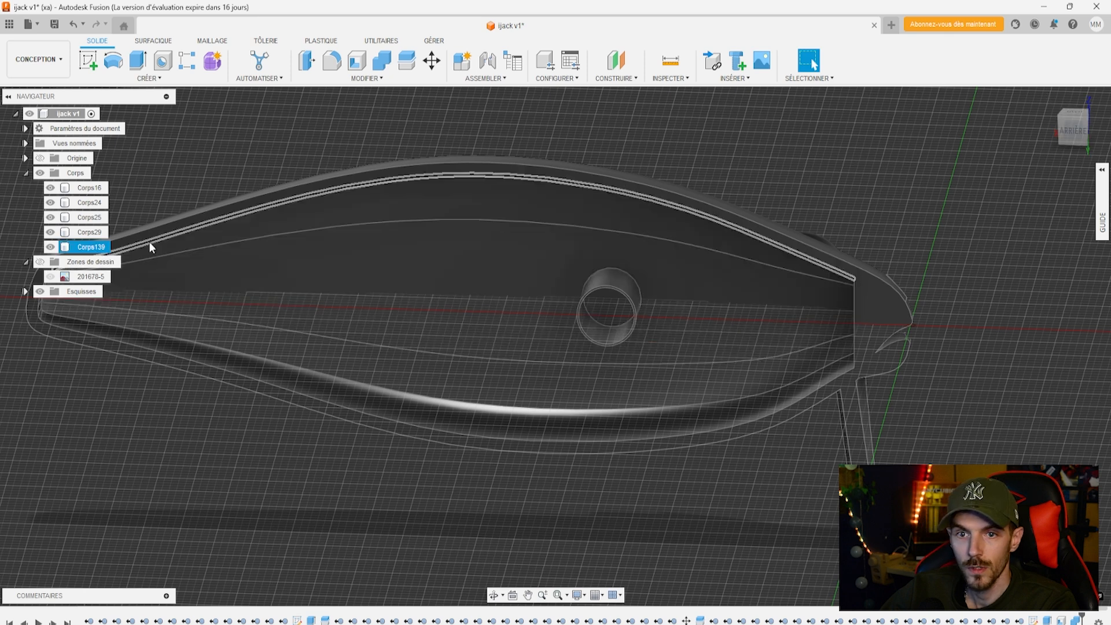
Combine the five bodies Corps16, Corps24, Corps25, Corps29 and Corps139 into one body
click(93, 248)
shift+click(91, 187)
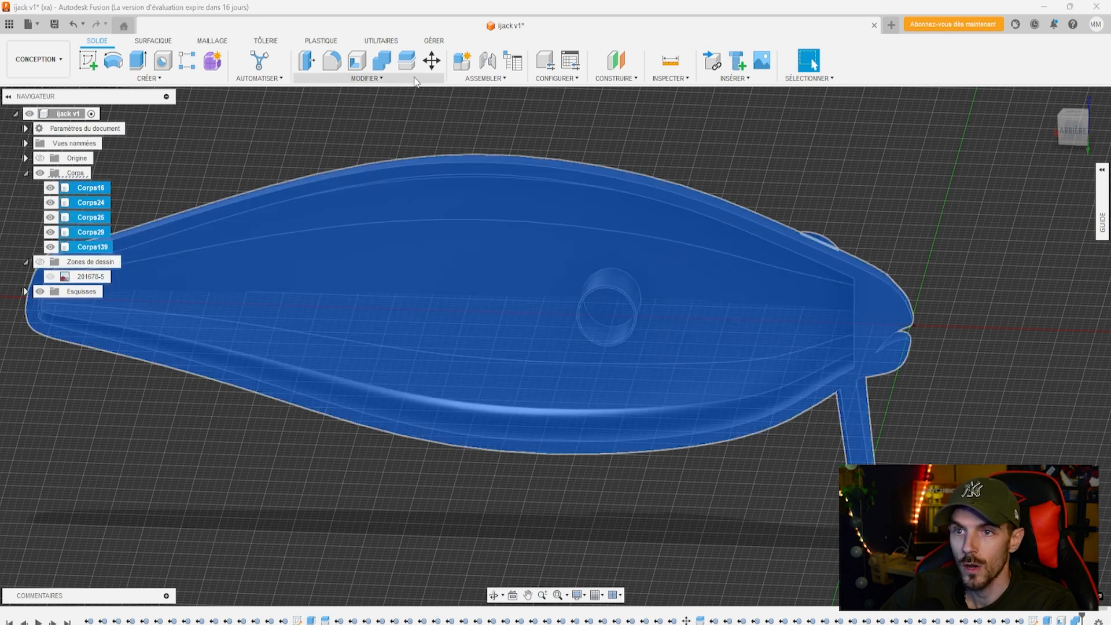
click(382, 63)
click(1018, 287)
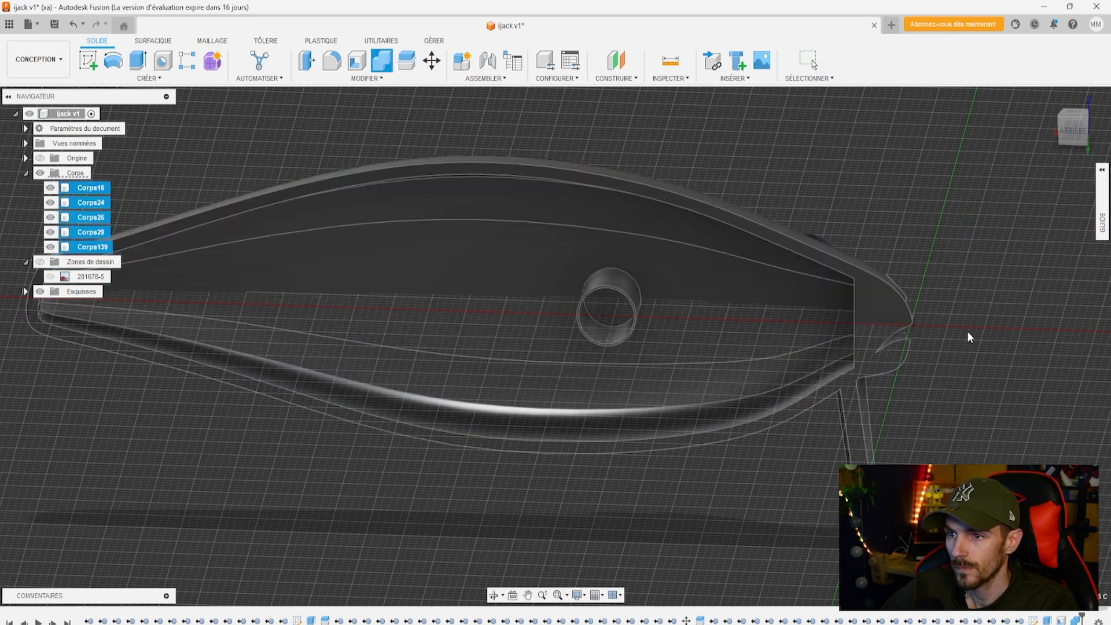
Examine the merged half's cavity, its tail-end wall and the hollow cylinder from several angles
click(1069, 133)
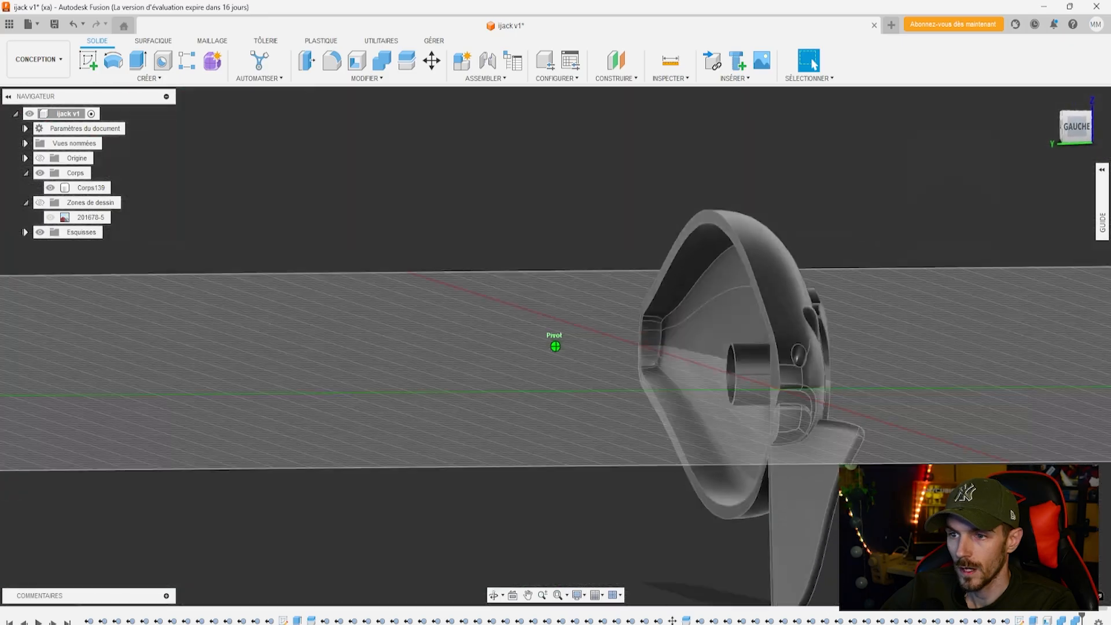
mouse_move(556, 346)
shift+middle_down()
mouse_move(654, 367)
mouse_move(838, 378)
shift+middle_up()
drag(1063, 134, 1109, 118)
middle_drag(171, 449, 463, 412)
scroll(330, 322, up, 3)
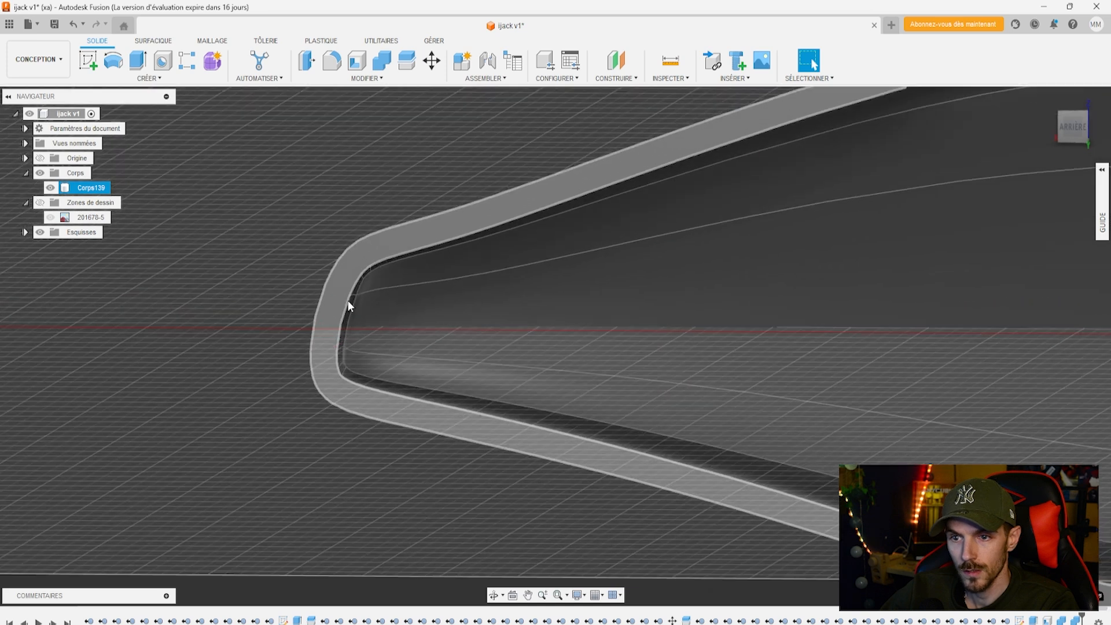
scroll(488, 432, down, 5)
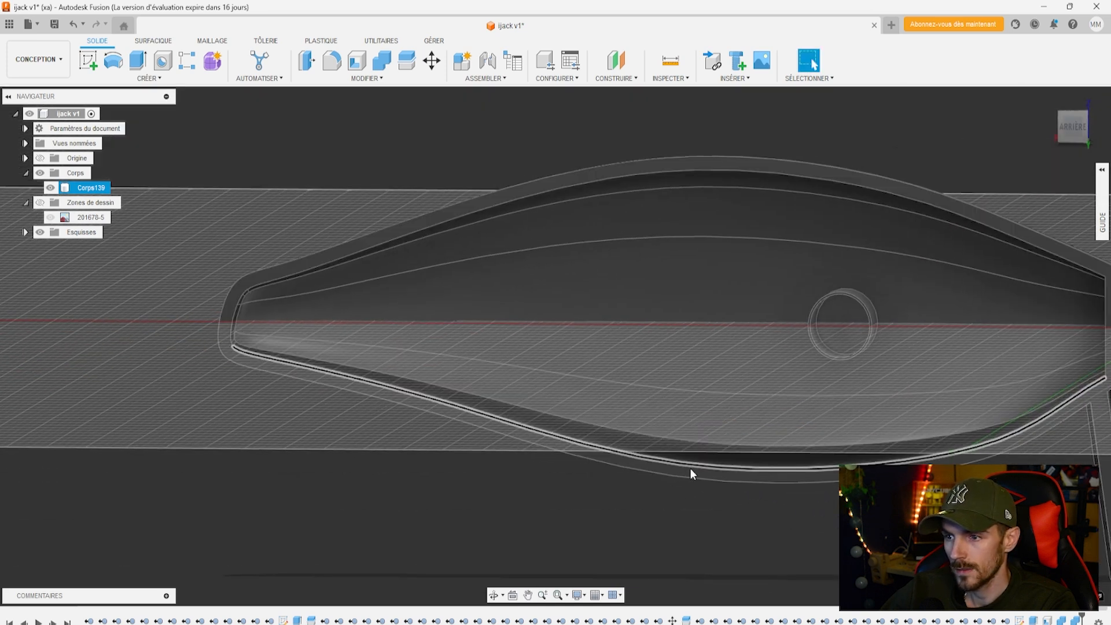
click(1075, 135)
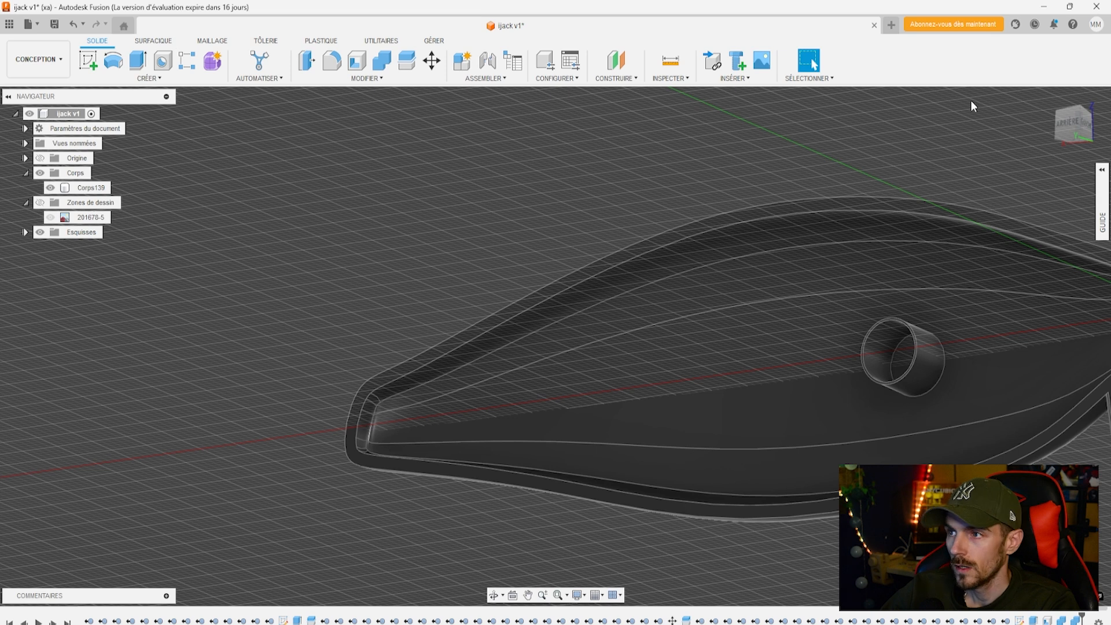
click(1071, 123)
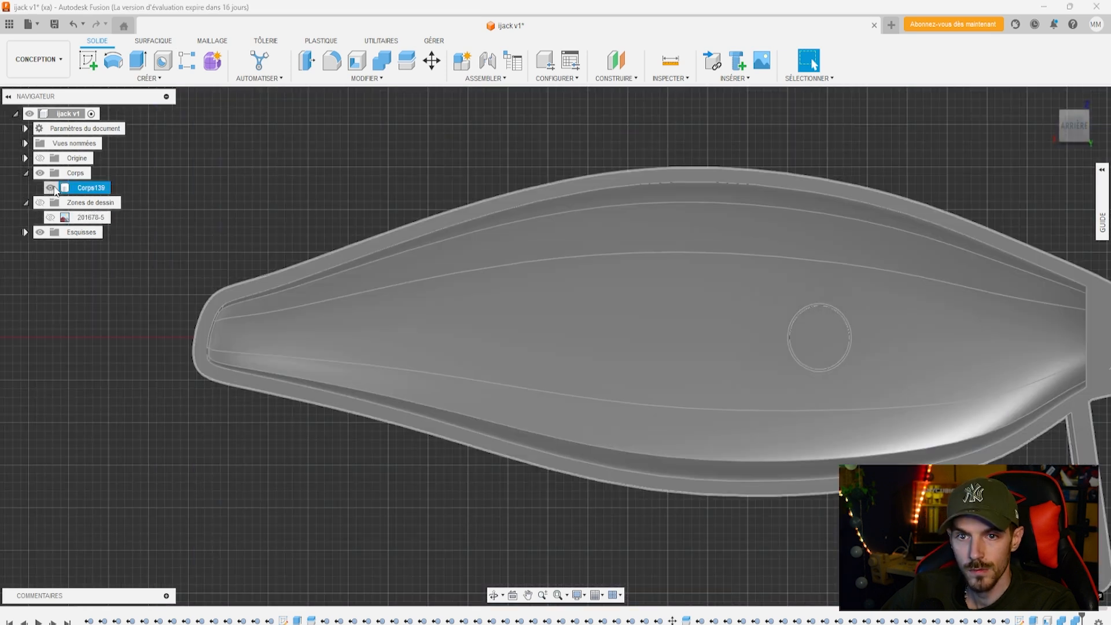
Compare the body half with the reference image 201678-5 by toggling their visibility, ending with the image hidden
click(52, 188)
click(50, 217)
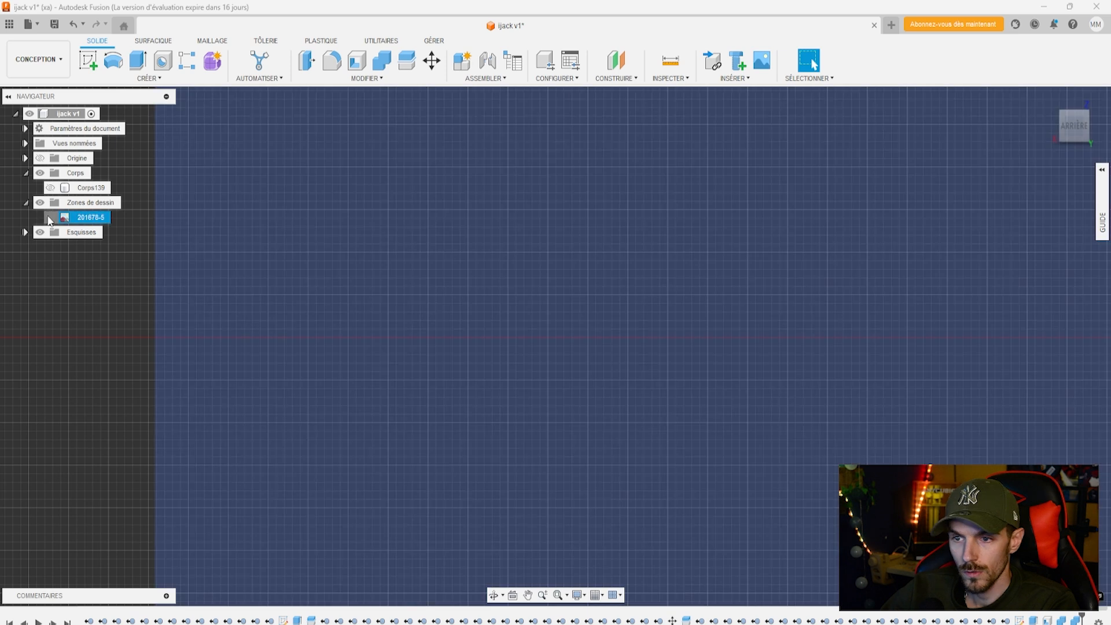
middle_drag(815, 499, 731, 347)
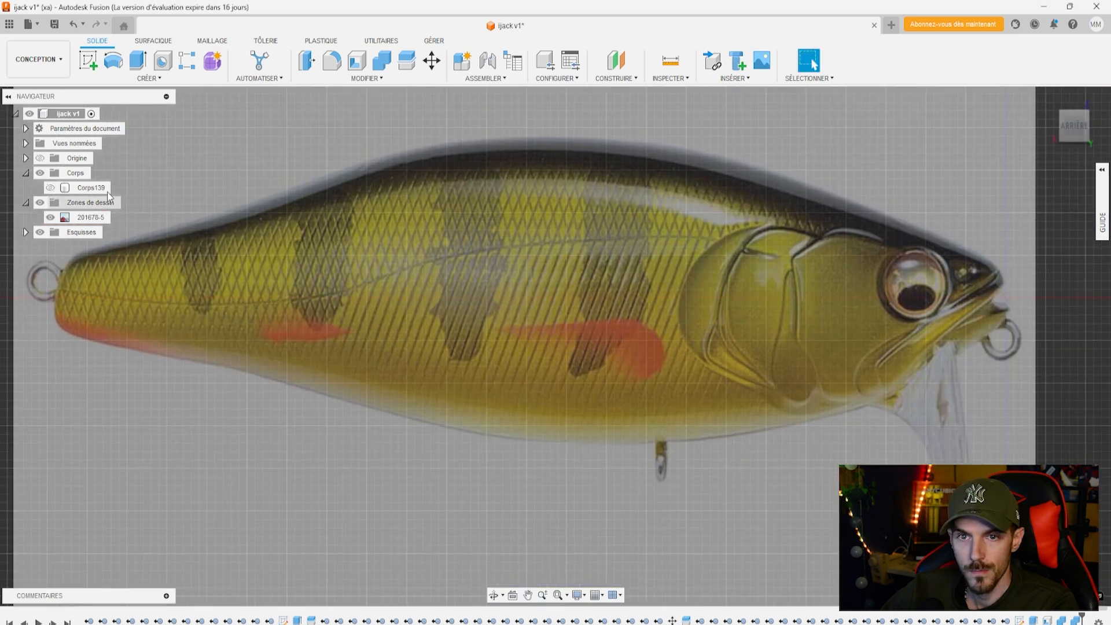
click(51, 190)
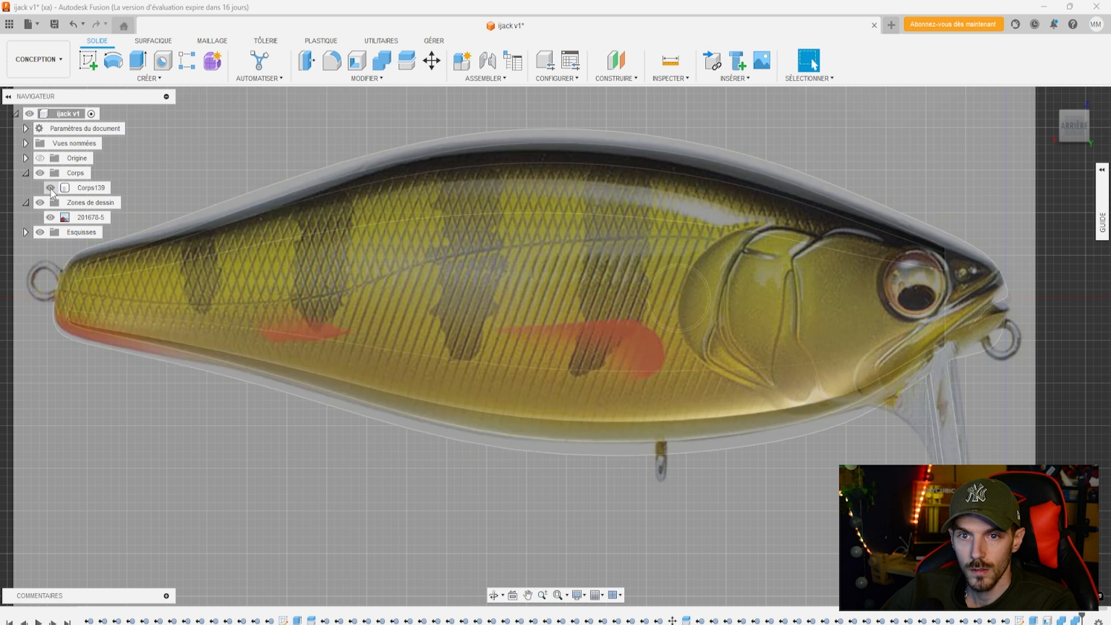
click(40, 203)
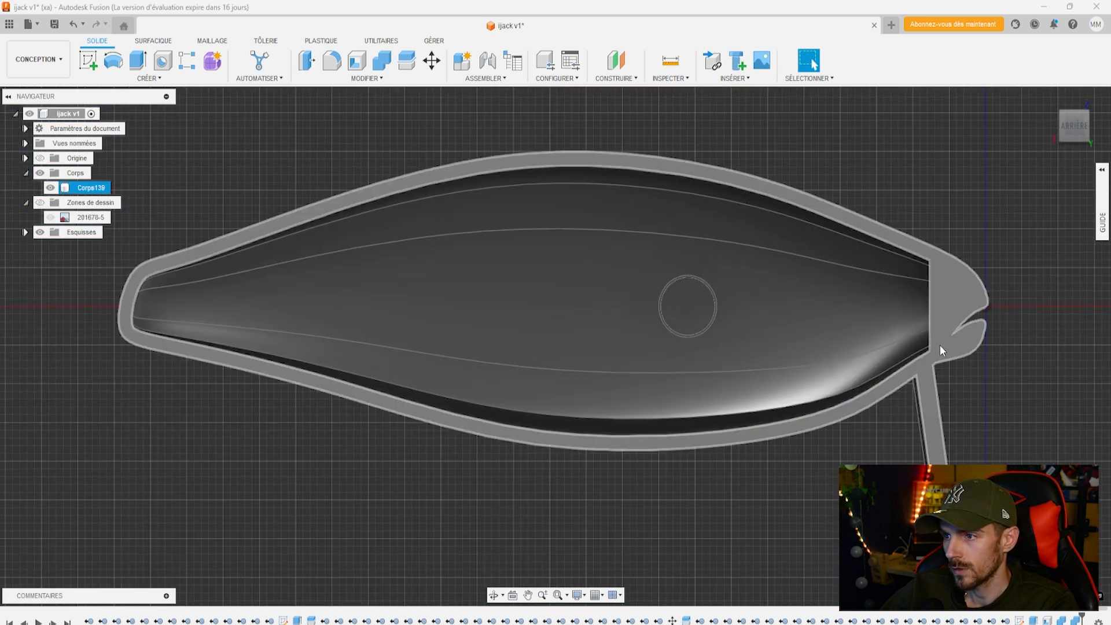
Offset the flat wall at the head end of the cavity slightly toward the tail
drag(1064, 131, 1091, 142)
click(776, 224)
click(307, 60)
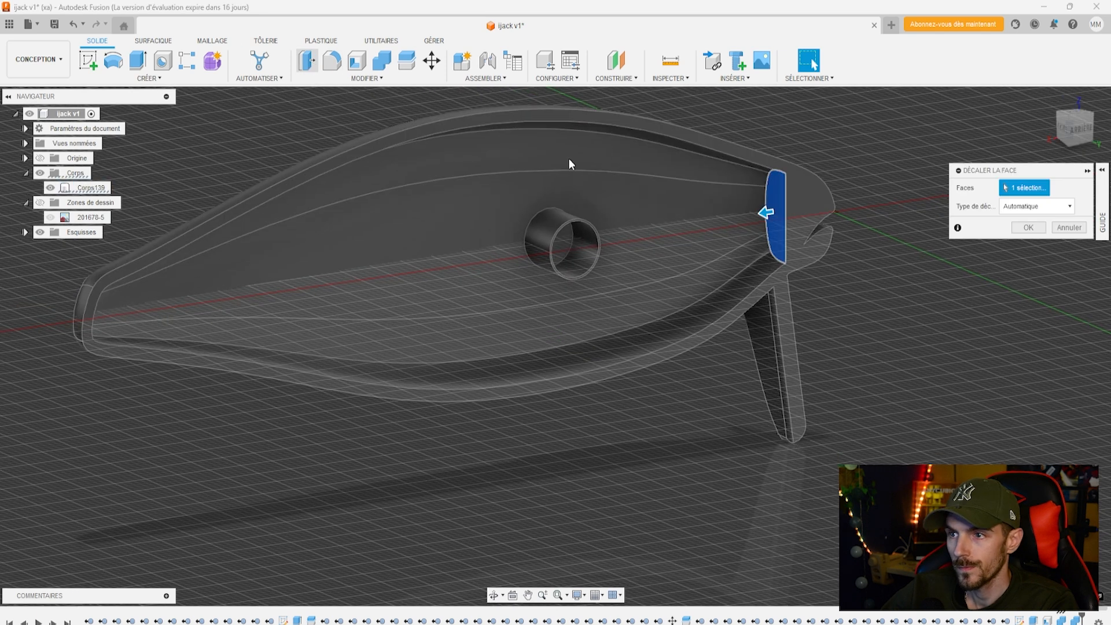
drag(764, 215, 749, 218)
click(1016, 247)
Examine the tail end of the cavity and the thickness of the surrounding rim
mouse_move(1081, 130)
mouse_down()
mouse_move(1041, 119)
mouse_move(1005, 143)
mouse_up()
scroll(514, 202, up, 3)
middle_drag(514, 203, 554, 286)
scroll(554, 286, up, 3)
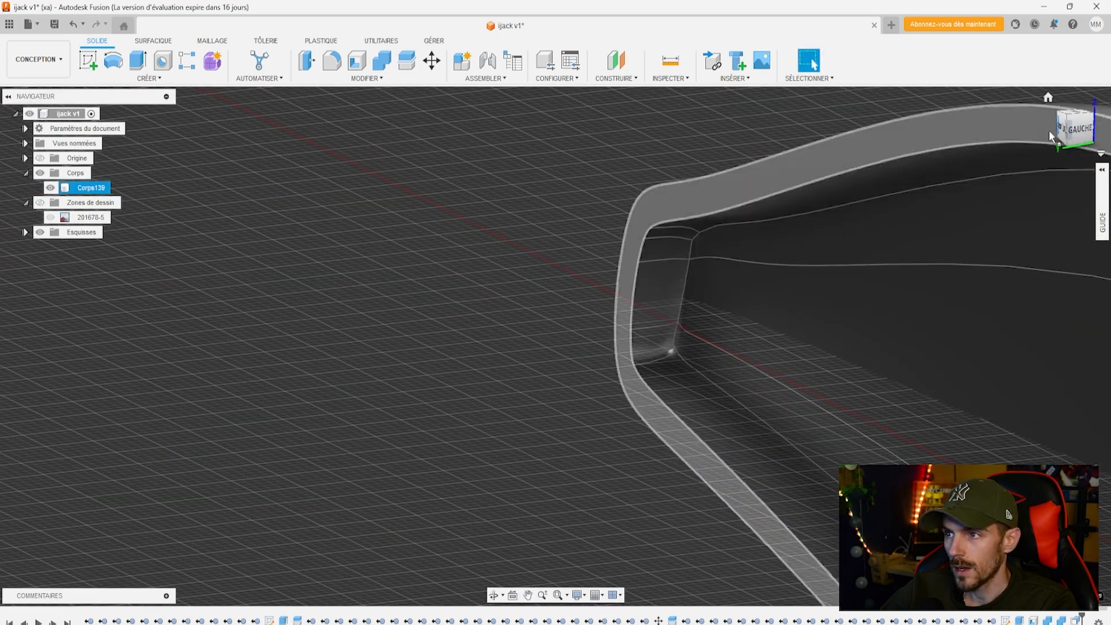
drag(1081, 134, 1071, 139)
scroll(485, 290, down, 3)
shift+middle_drag(485, 290, 255, 423)
scroll(255, 423, up, 2)
scroll(255, 427, down, 5)
middle_drag(378, 405, 604, 351)
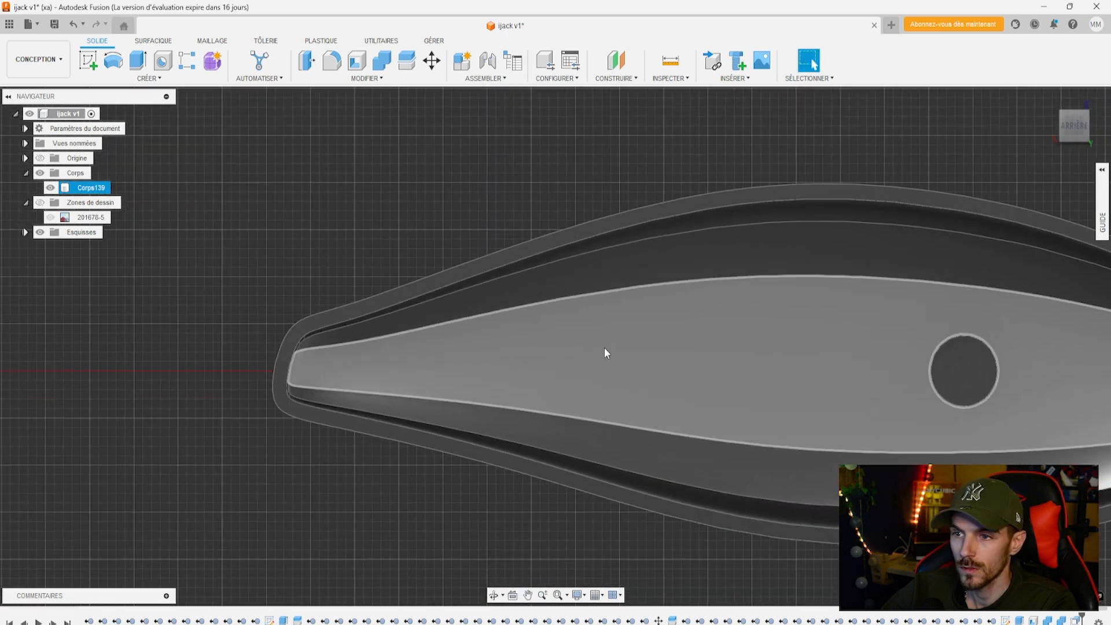
middle_drag(690, 471, 565, 407)
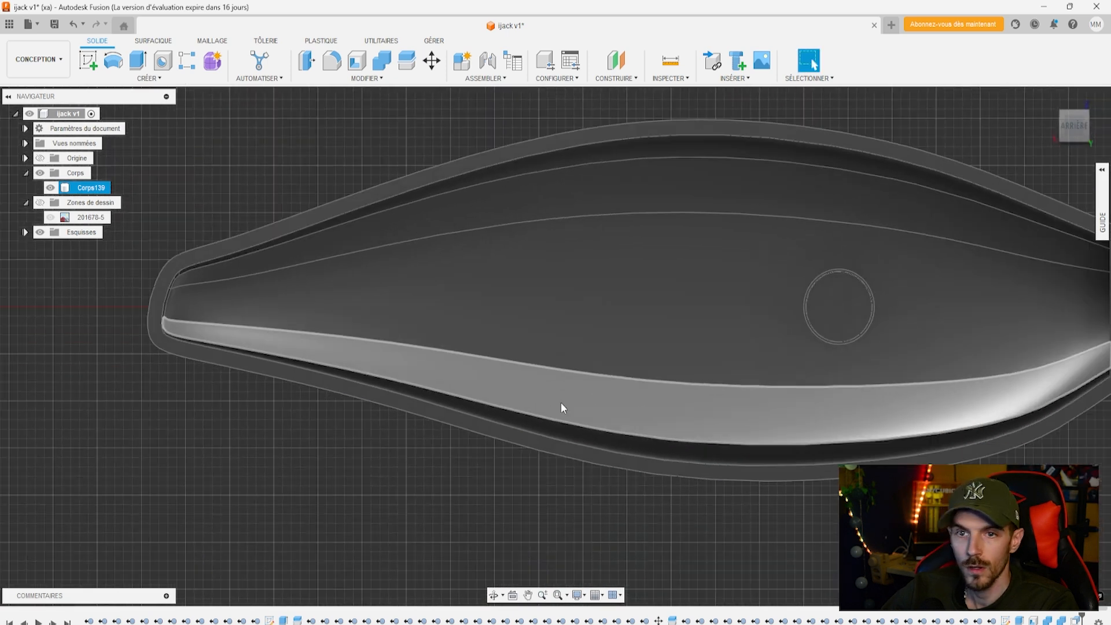
Start a sketch on the flat parting face of the body half
click(89, 60)
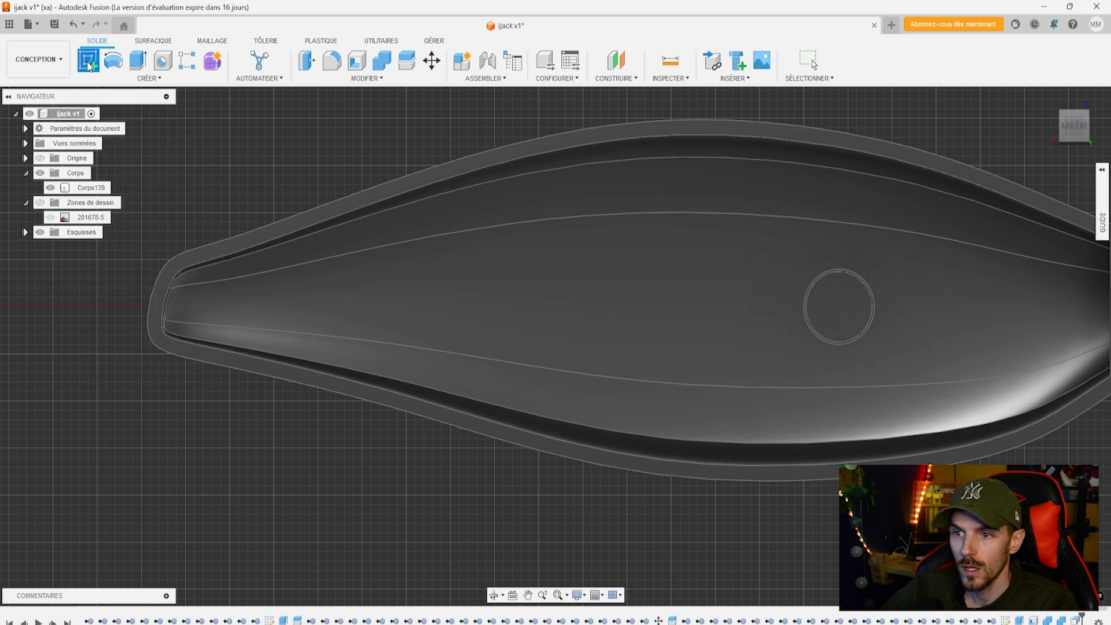
click(748, 422)
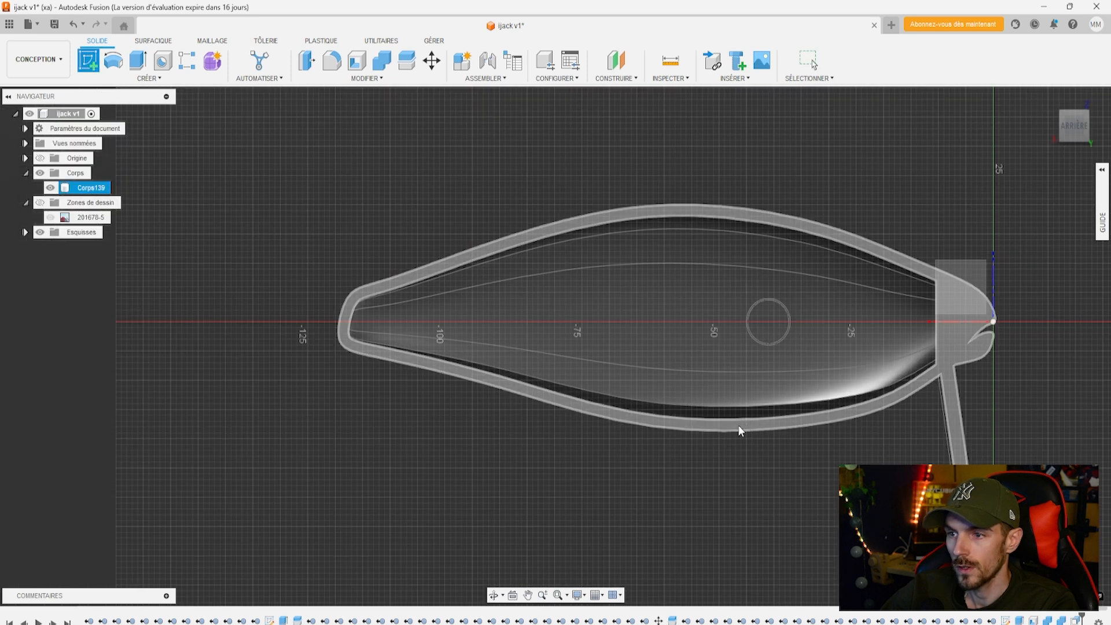
click(464, 259)
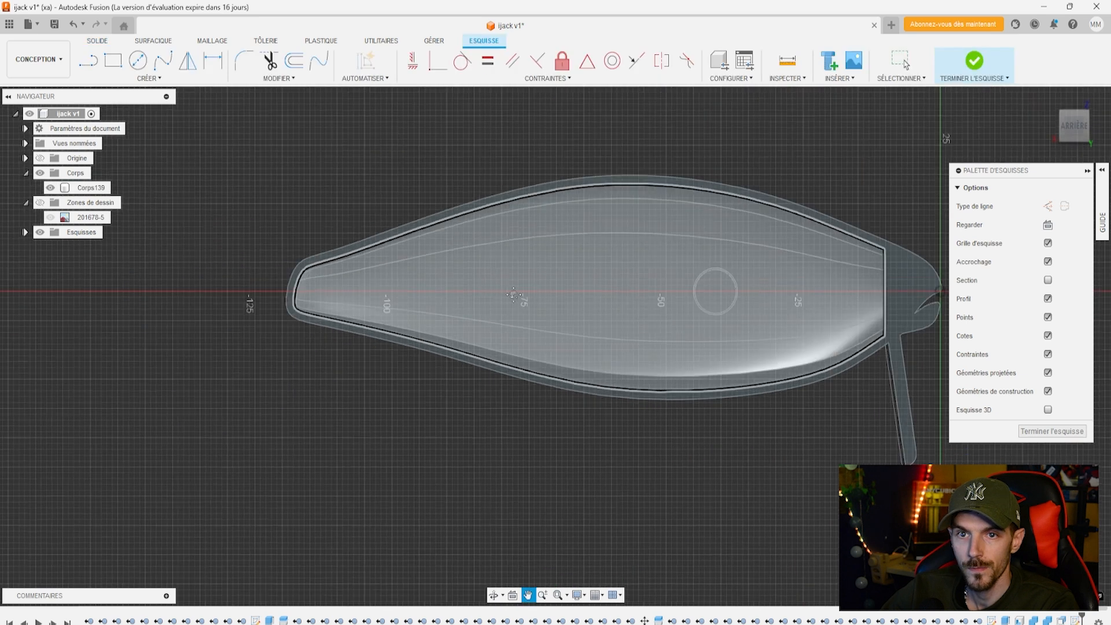
key(l)
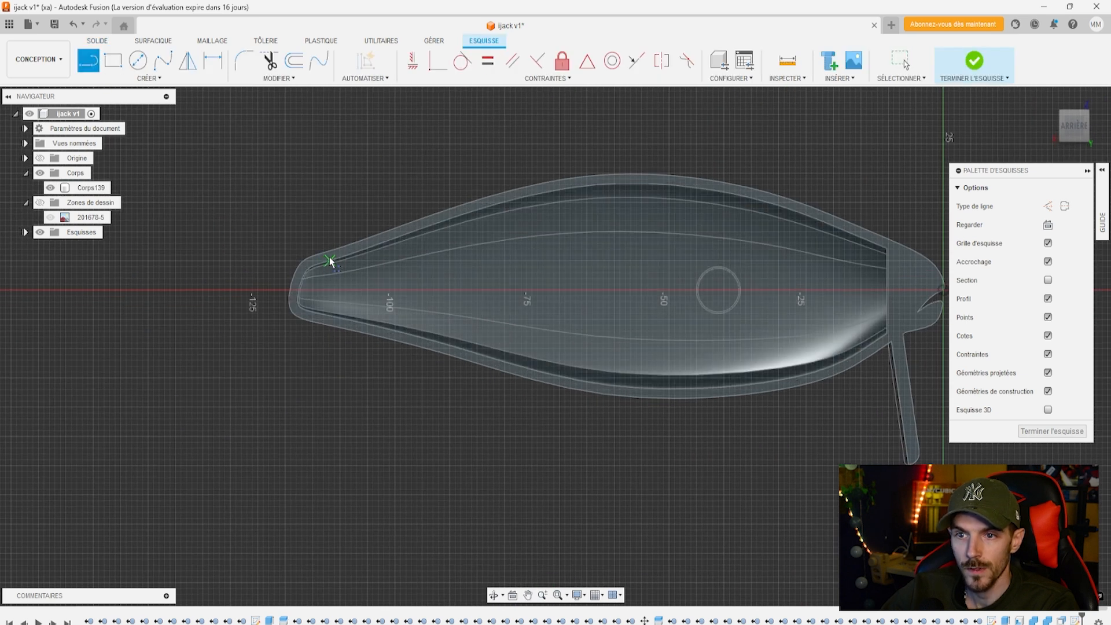
scroll(325, 261, up, 5)
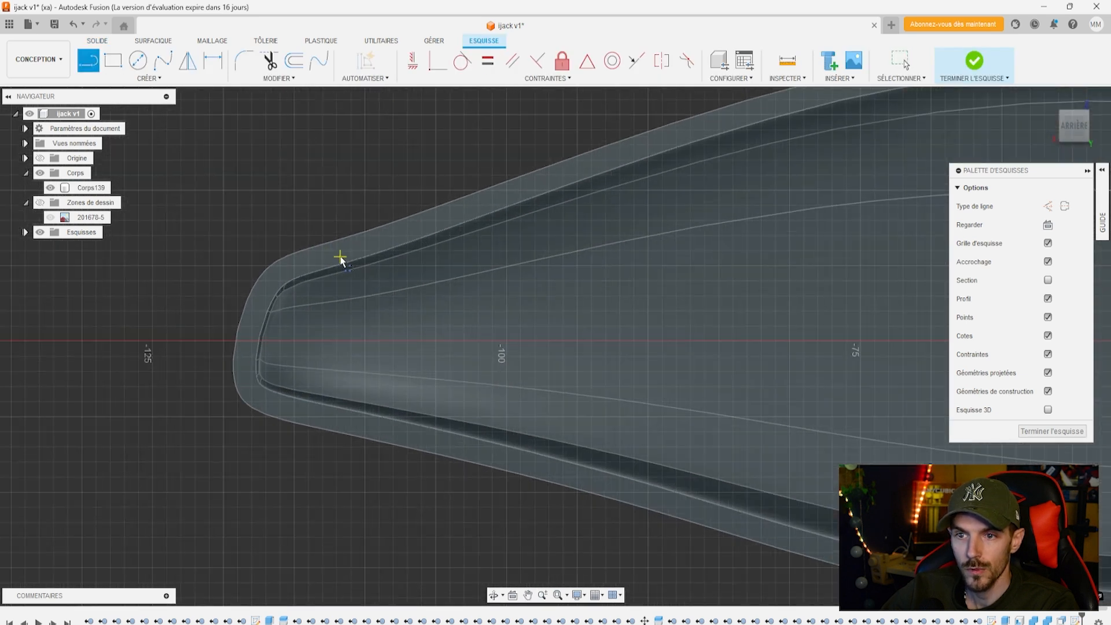
click(346, 262)
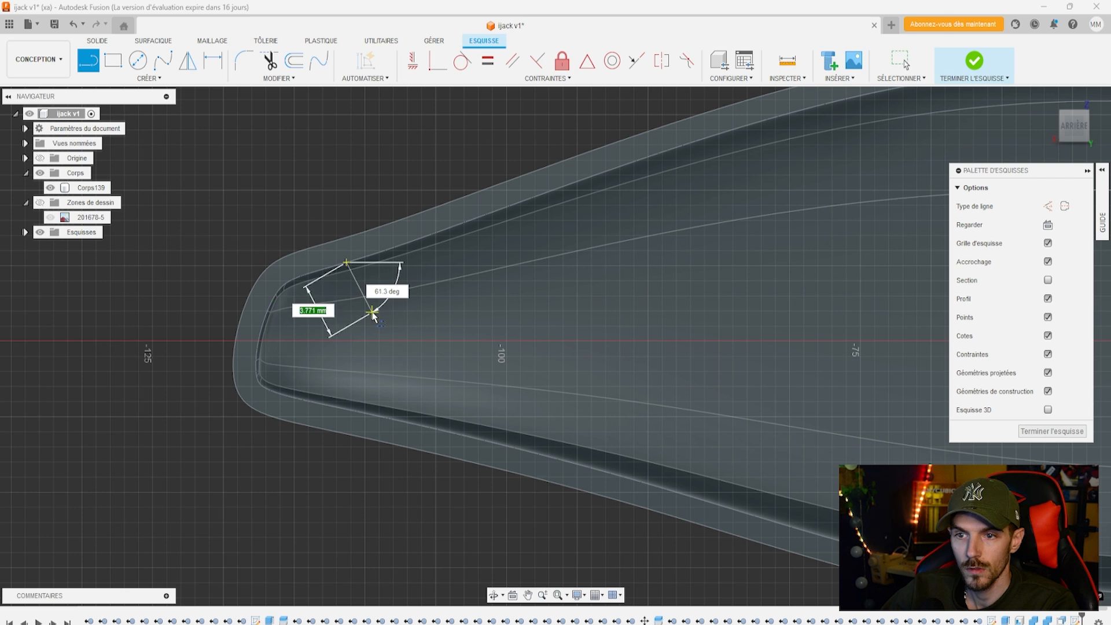
click(372, 312)
key(Escape)
key(Escape)
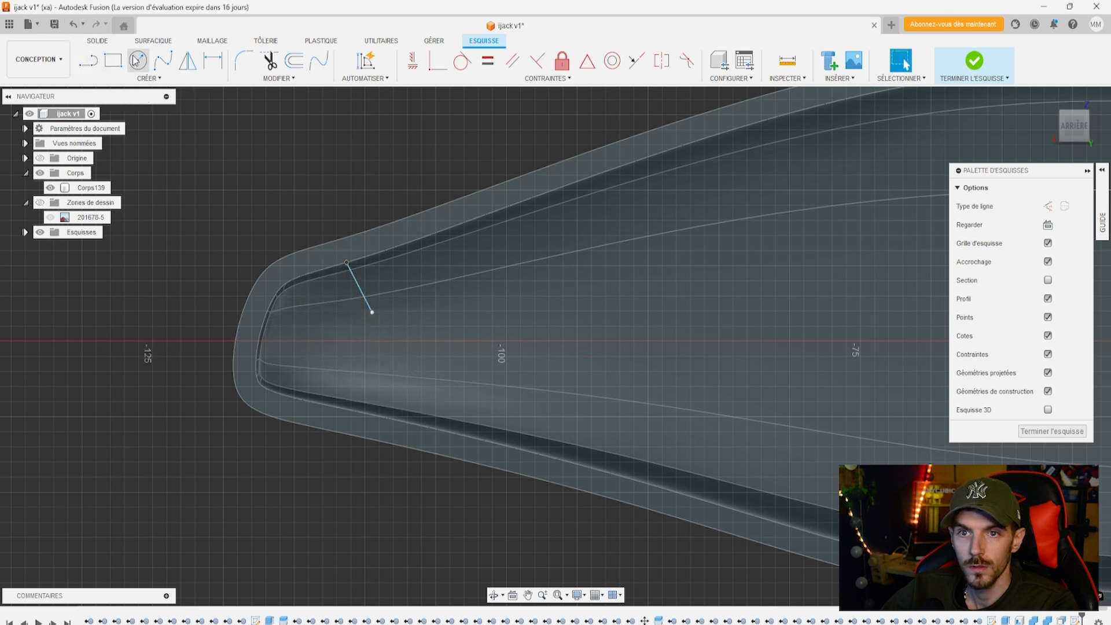
click(79, 30)
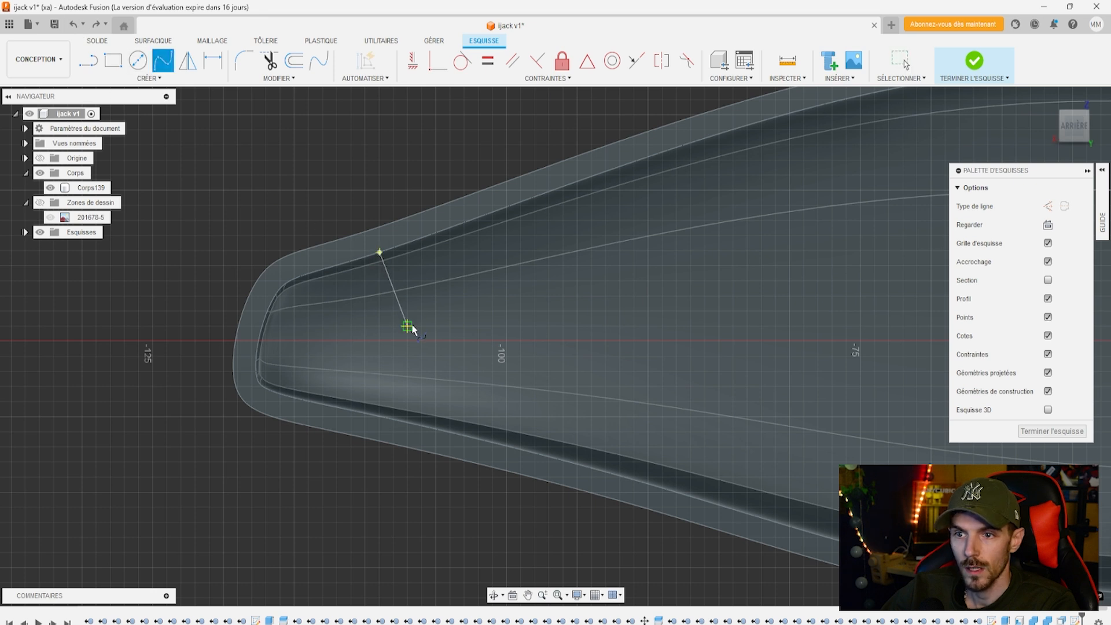
Draw a spline across the tail end of the cavity, bowed toward the head, and close it with a spline around the tail rim
click(379, 416)
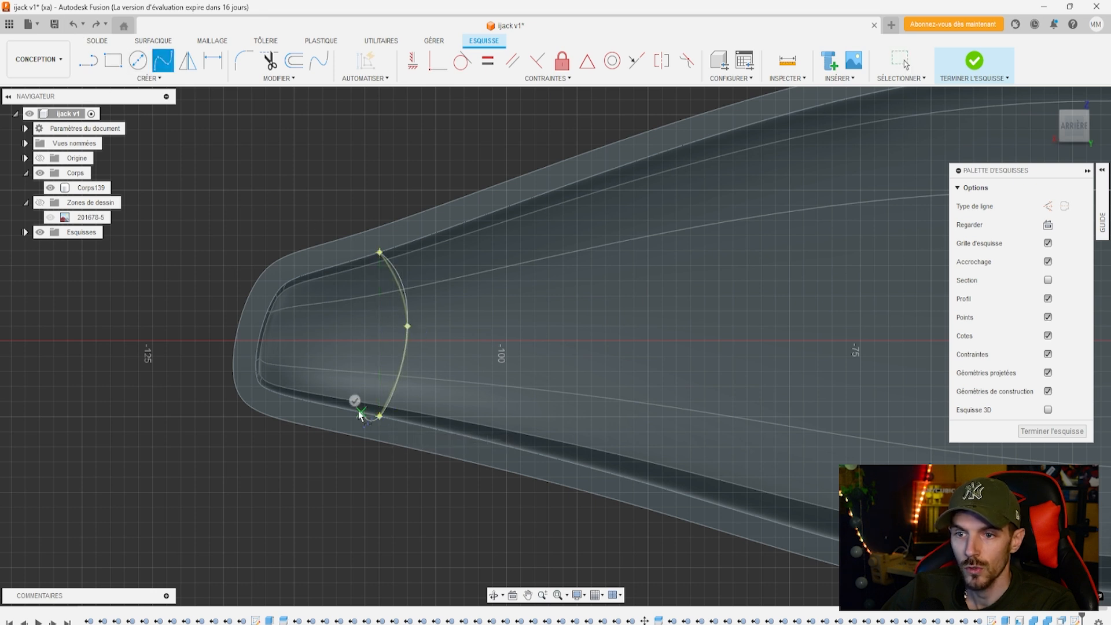
click(356, 401)
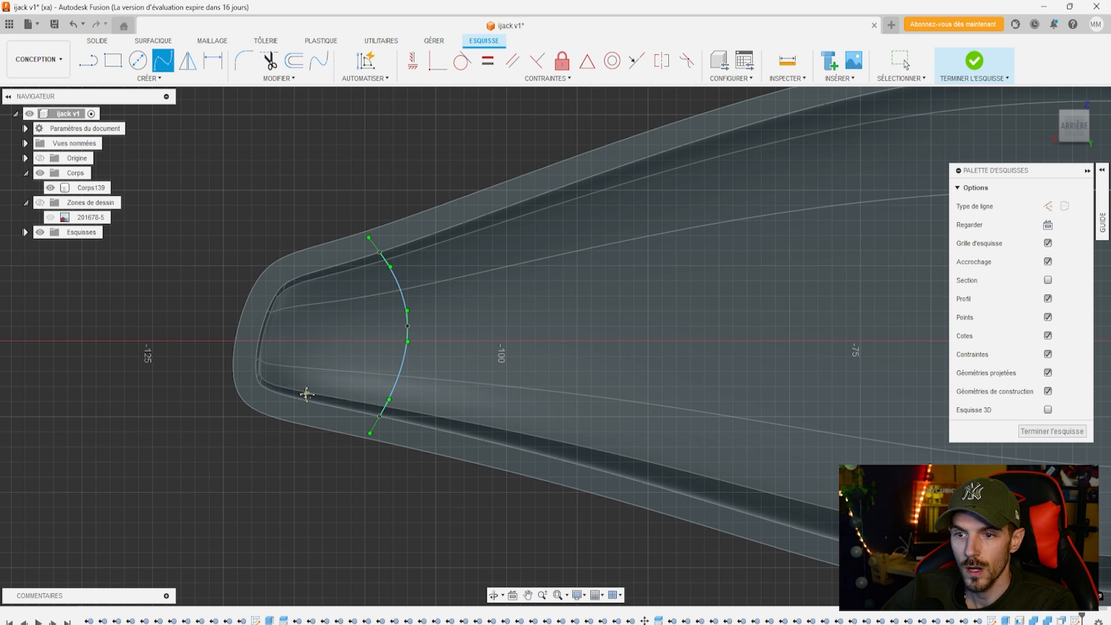
middle_drag(307, 394, 509, 400)
scroll(530, 403, up, 3)
click(529, 394)
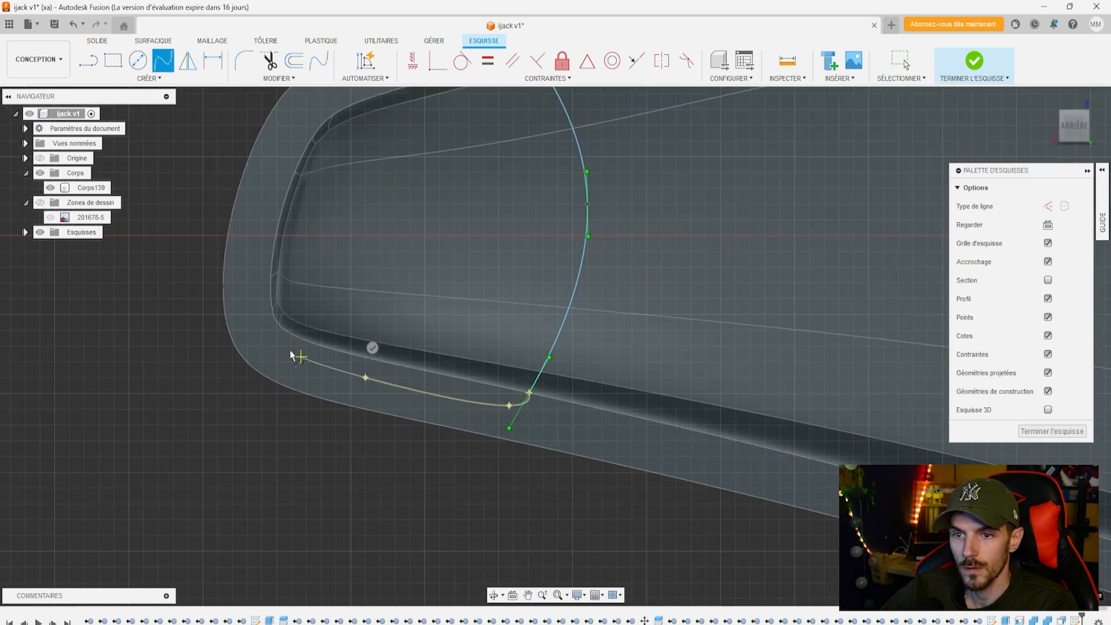
click(254, 272)
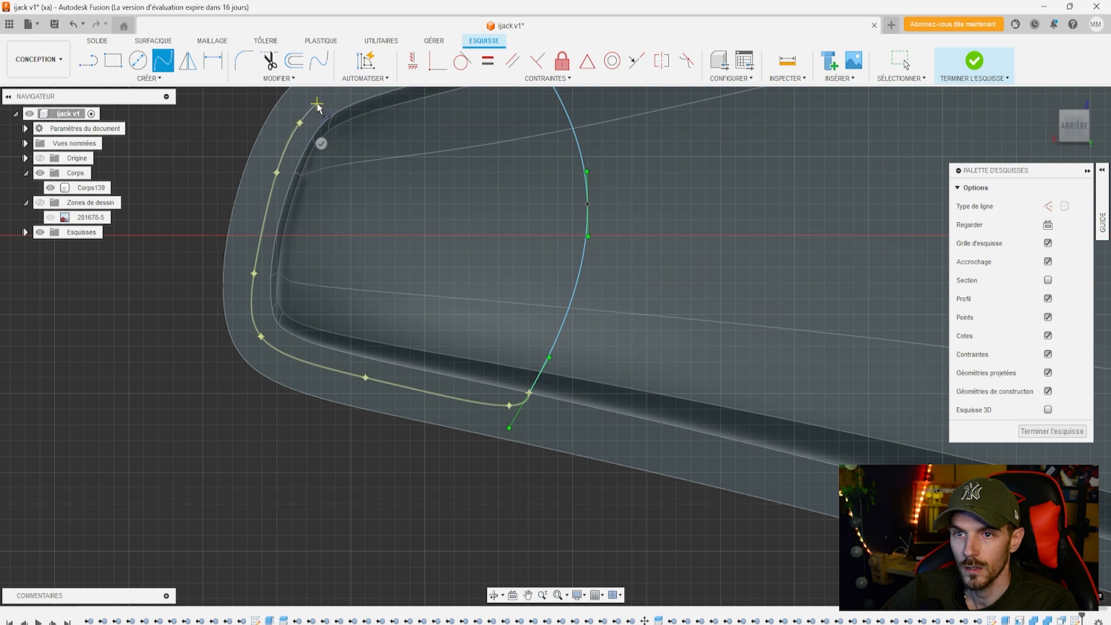
middle_drag(317, 107, 275, 220)
click(464, 177)
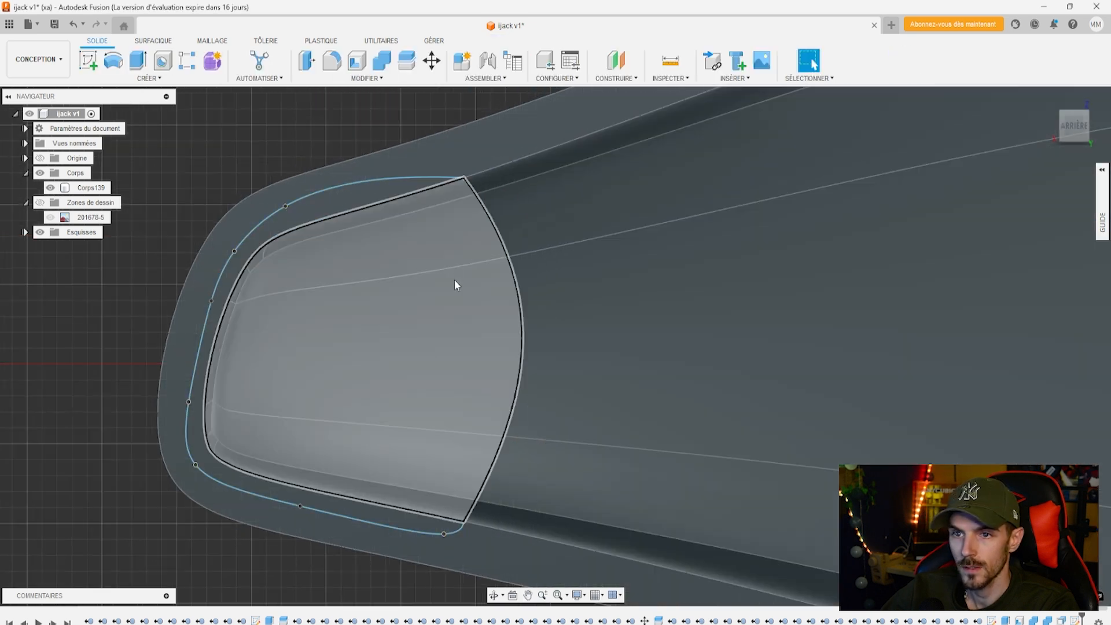
Extrude the enclosed tail-end profile into the cavity toward the flank wall as a new body
click(453, 279)
click(1063, 131)
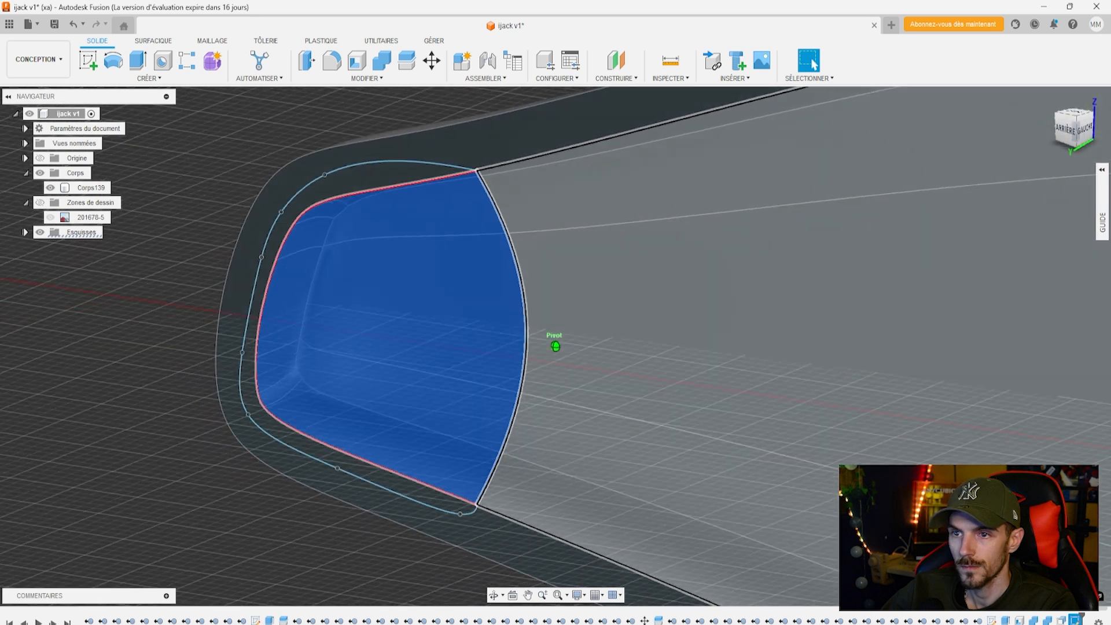
click(143, 63)
drag(512, 296, 609, 282)
click(1049, 349)
click(1054, 396)
click(1028, 370)
shift+middle_drag(446, 375, 518, 320)
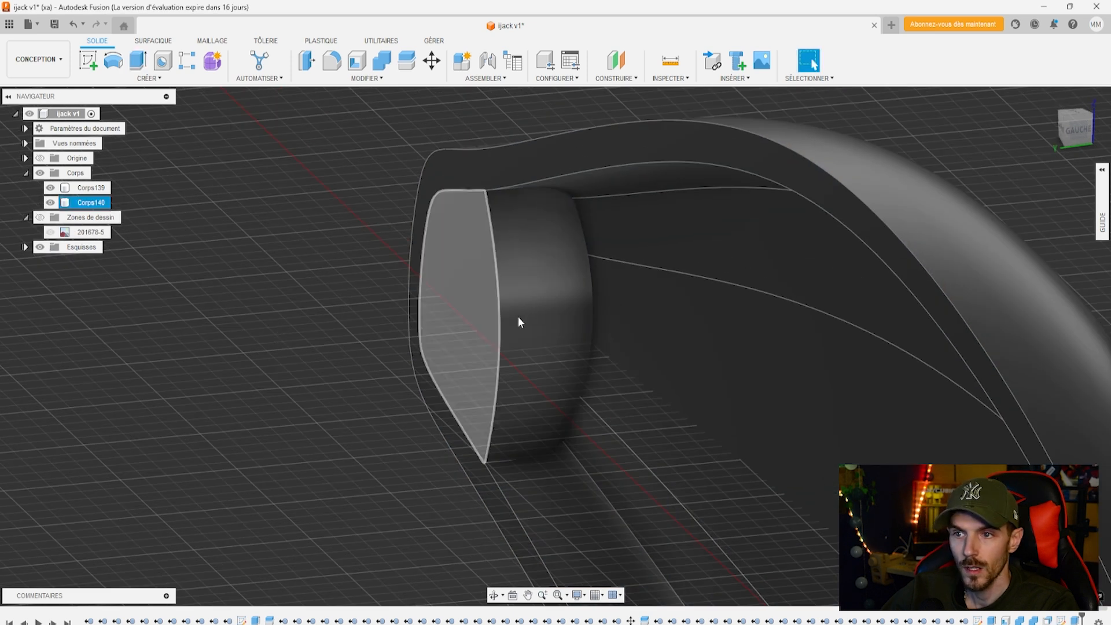
Try to split the extruded tail block Corps140 using the fish body Corps139 as the splitting tool
click(97, 204)
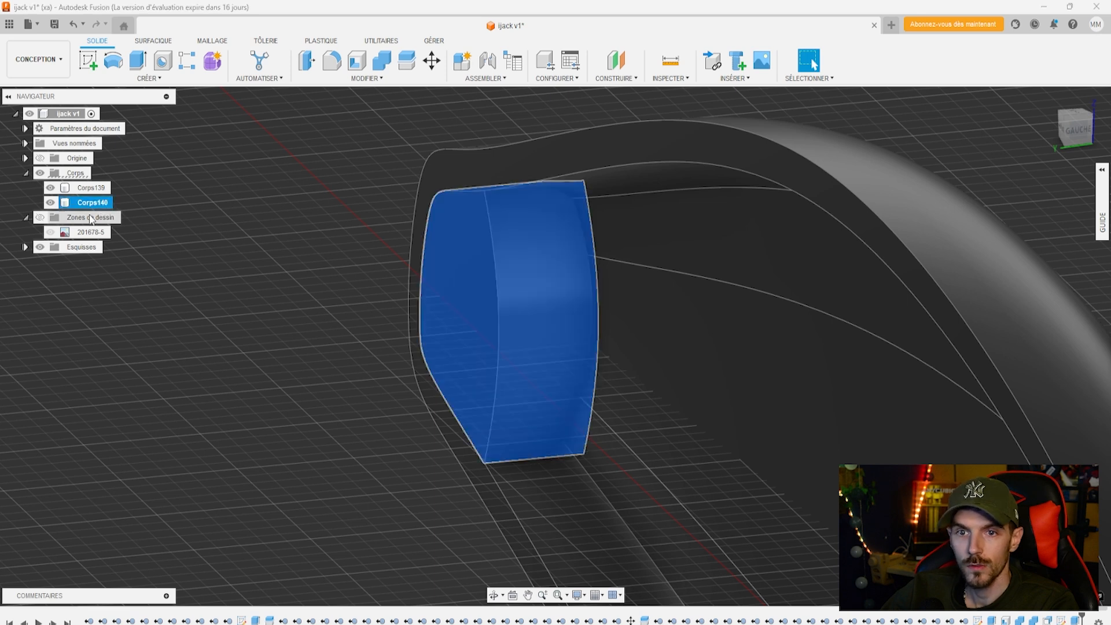
click(407, 62)
click(91, 187)
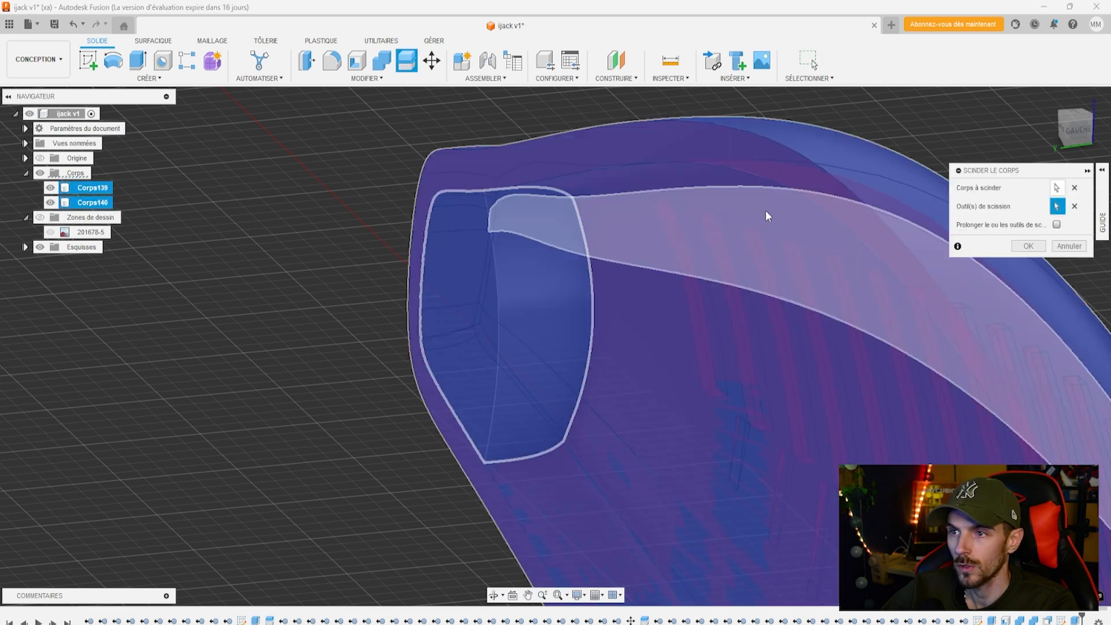
key(Return)
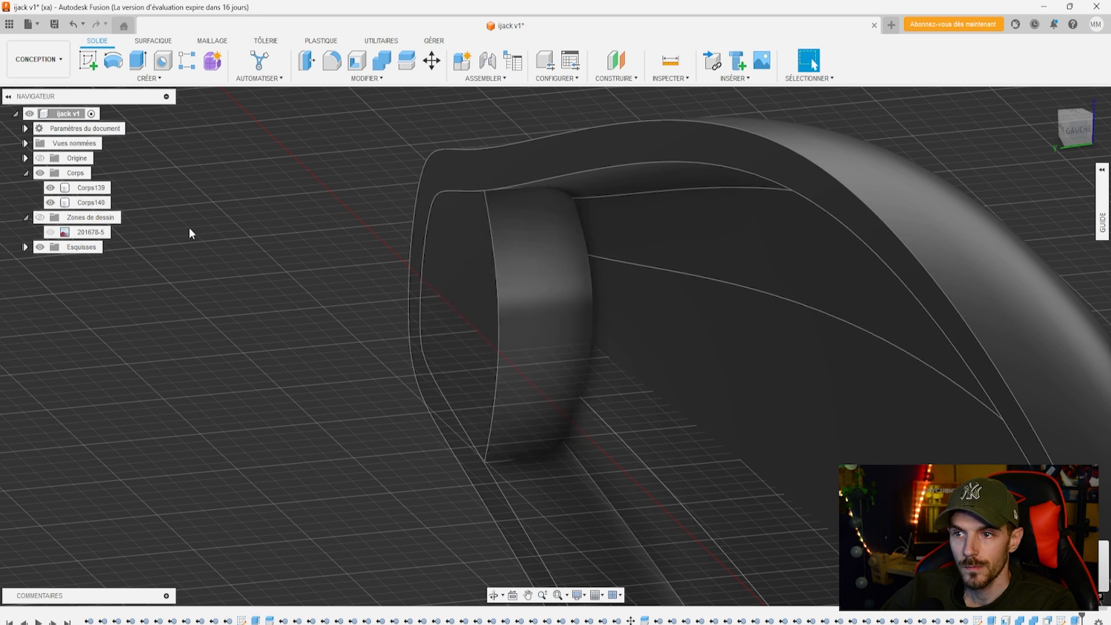
Close the guide and dismiss its reminder message, bringing the outside of the tail into view
click(1090, 168)
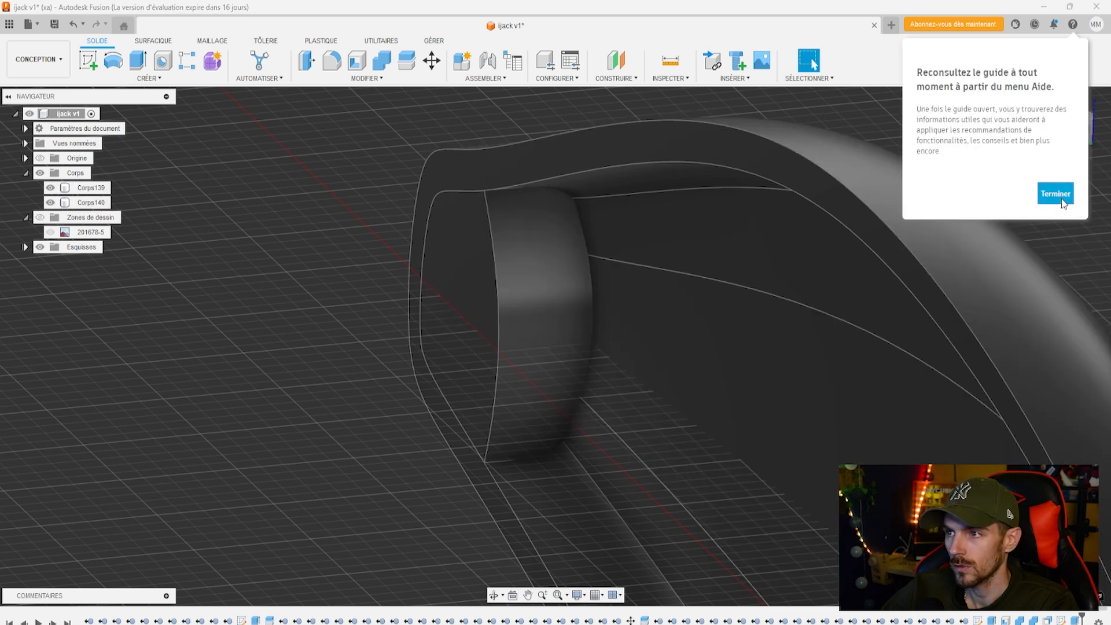
click(1056, 194)
mouse_move(555, 343)
shift+middle_down()
mouse_move(509, 336)
mouse_move(555, 346)
mouse_move(891, 275)
shift+middle_up()
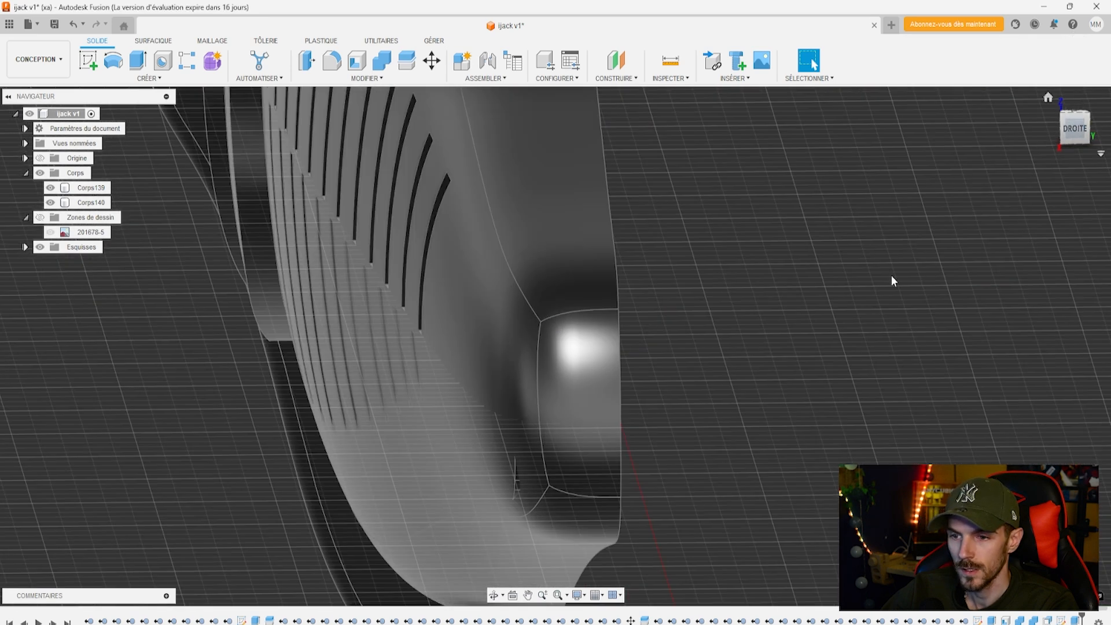
Try to delete the faces of the tail block Corps140 that stick out through the outside of the flank
scroll(505, 492, up, 6)
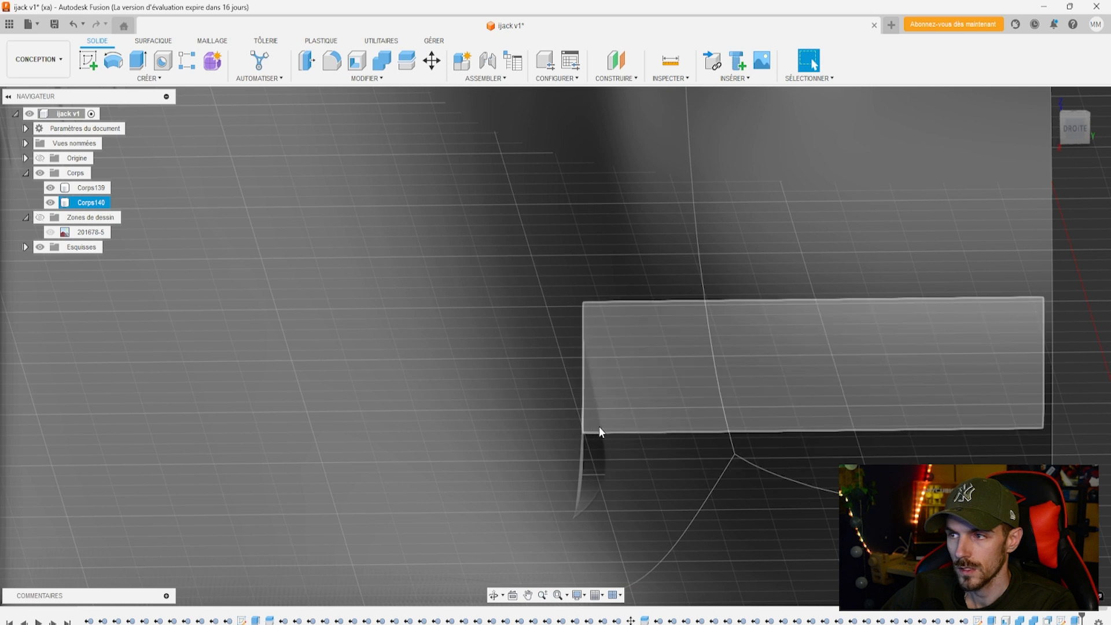
shift+middle_drag(599, 428, 905, 413)
click(845, 428)
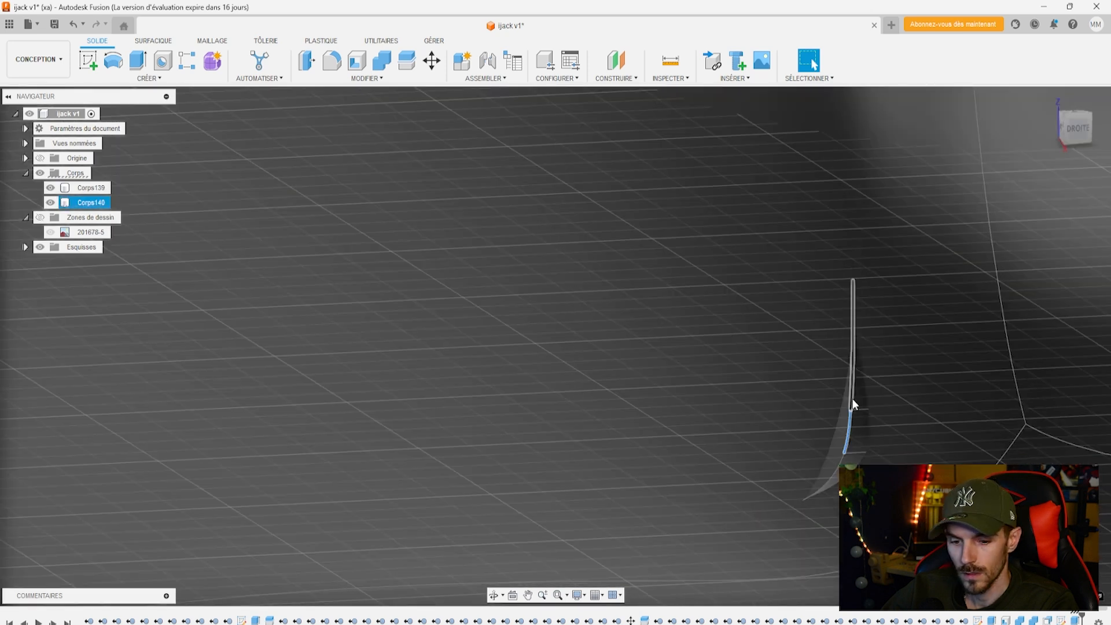
right_click(834, 481)
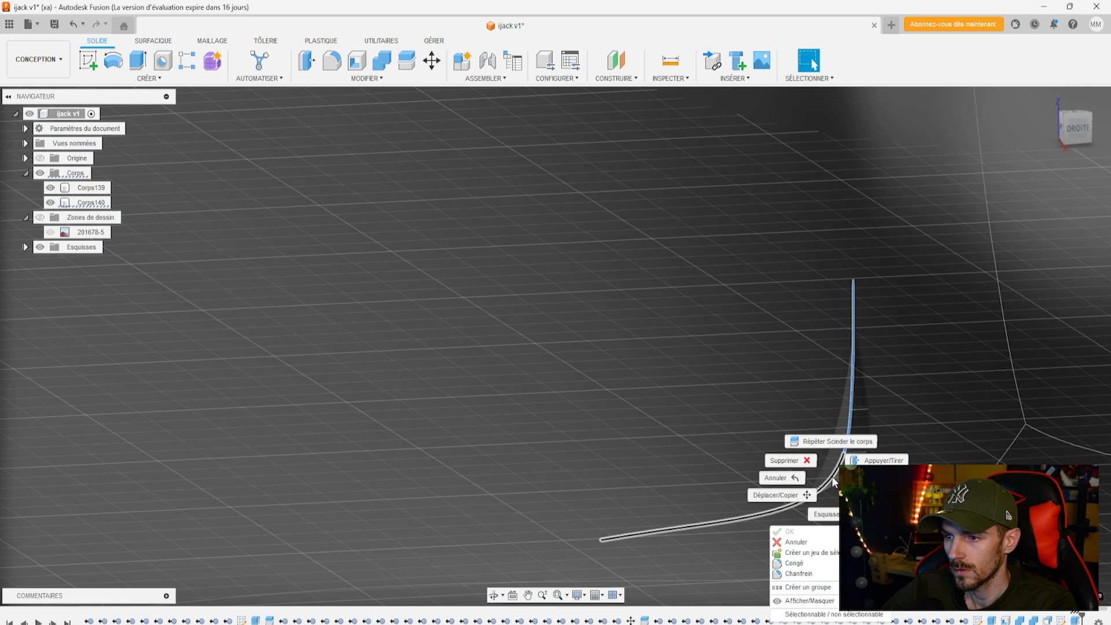
click(799, 464)
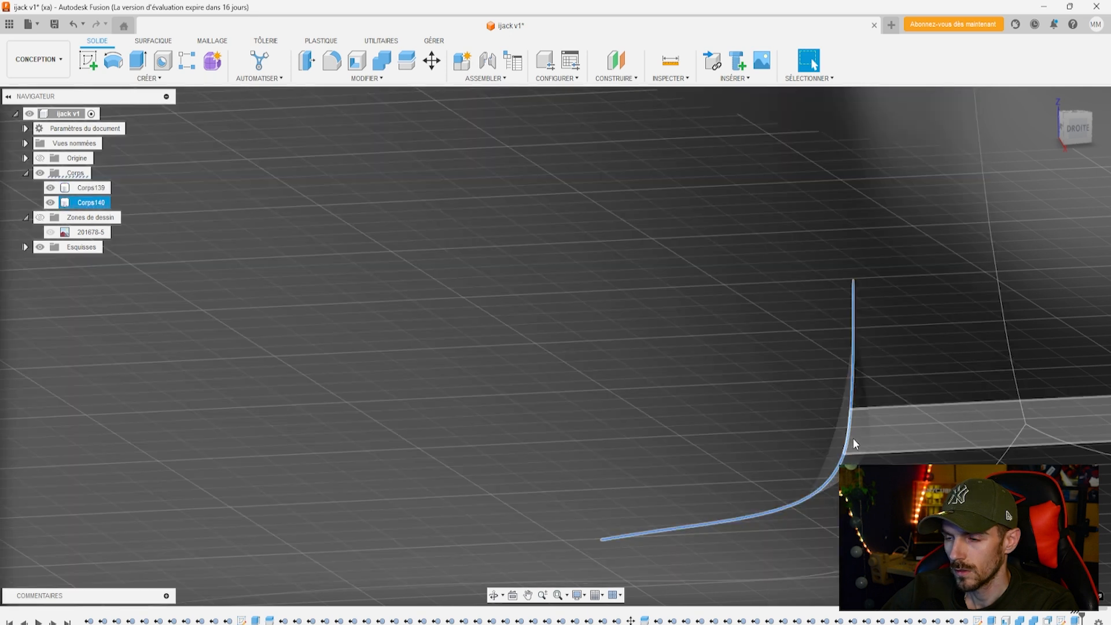
click(860, 398)
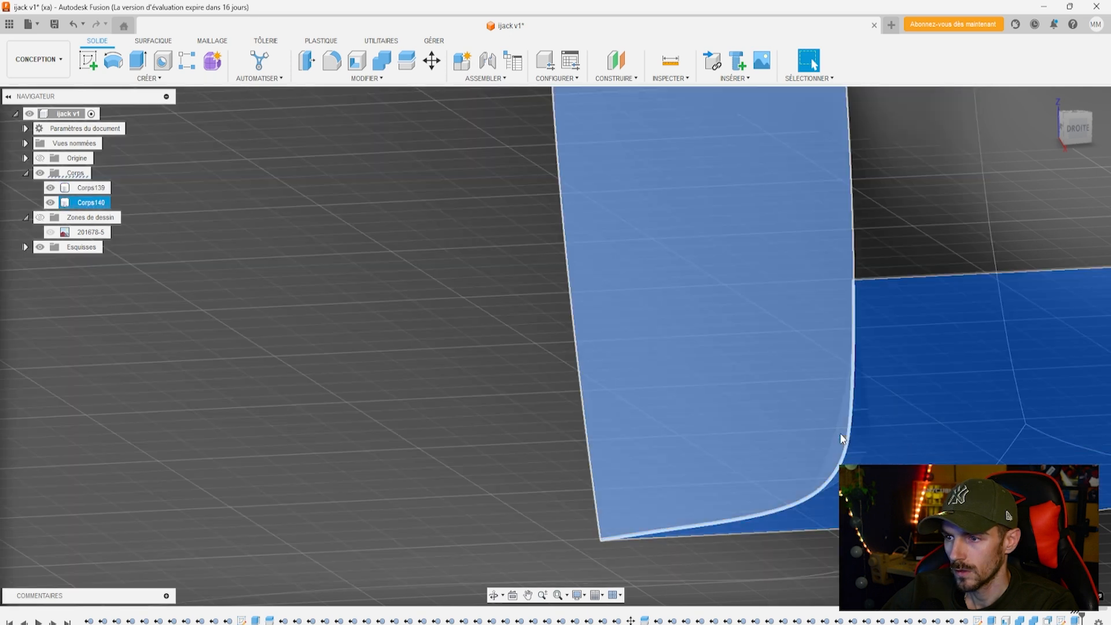
right_click(843, 438)
click(808, 418)
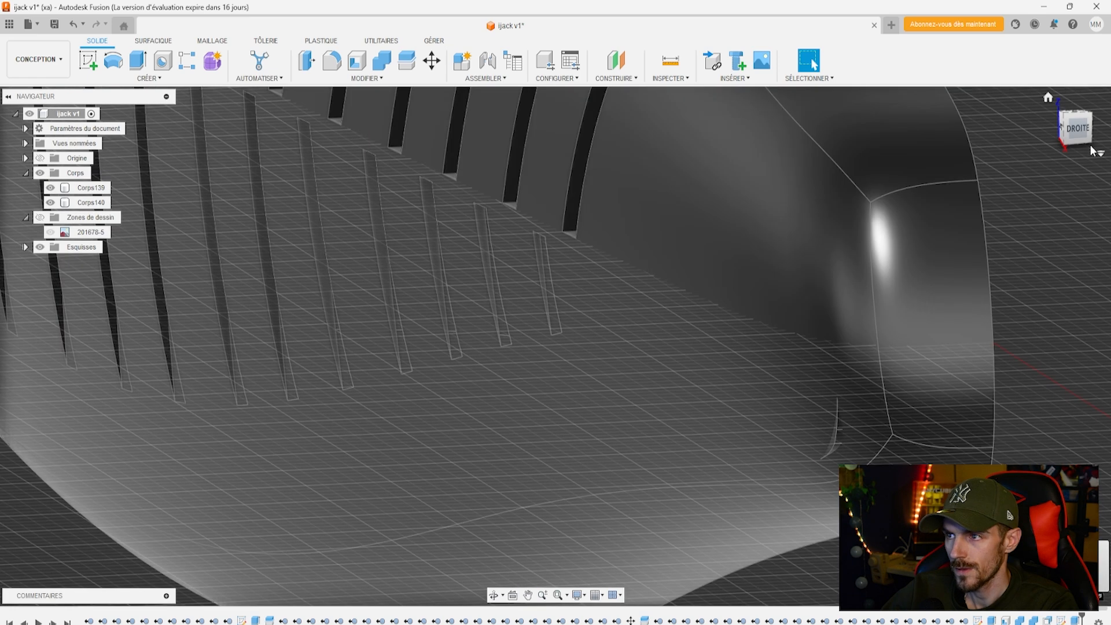
mouse_move(1079, 130)
mouse_down()
mouse_move(1004, 135)
mouse_move(602, 234)
mouse_up()
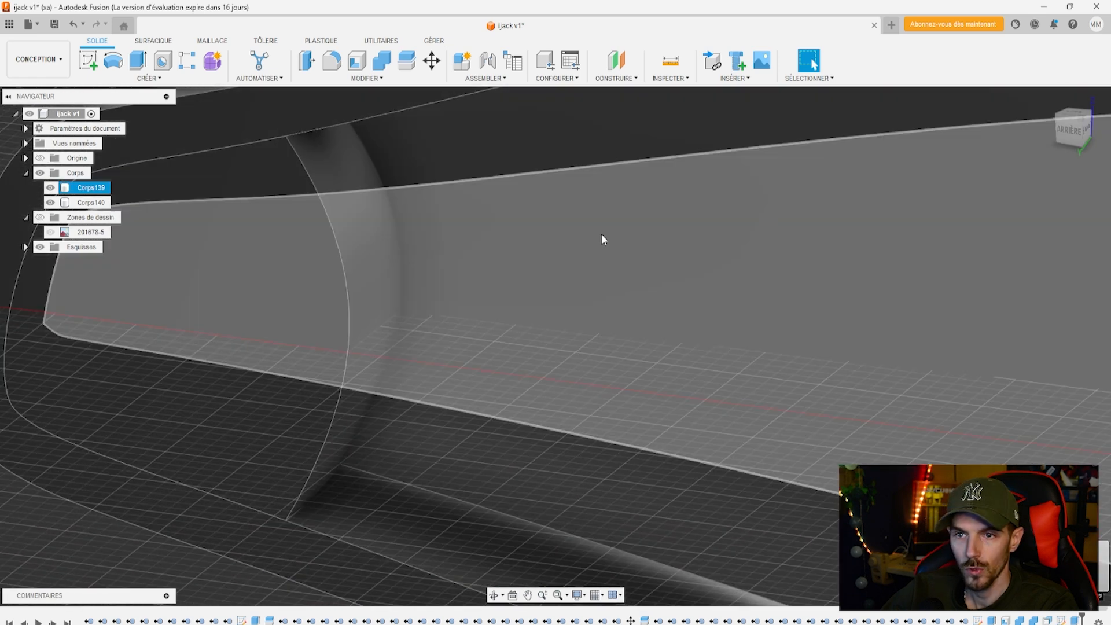
Undo the tail block extrusion and extrude the tail-end profile again about 4.06 mm toward the flank as a new body
click(75, 26)
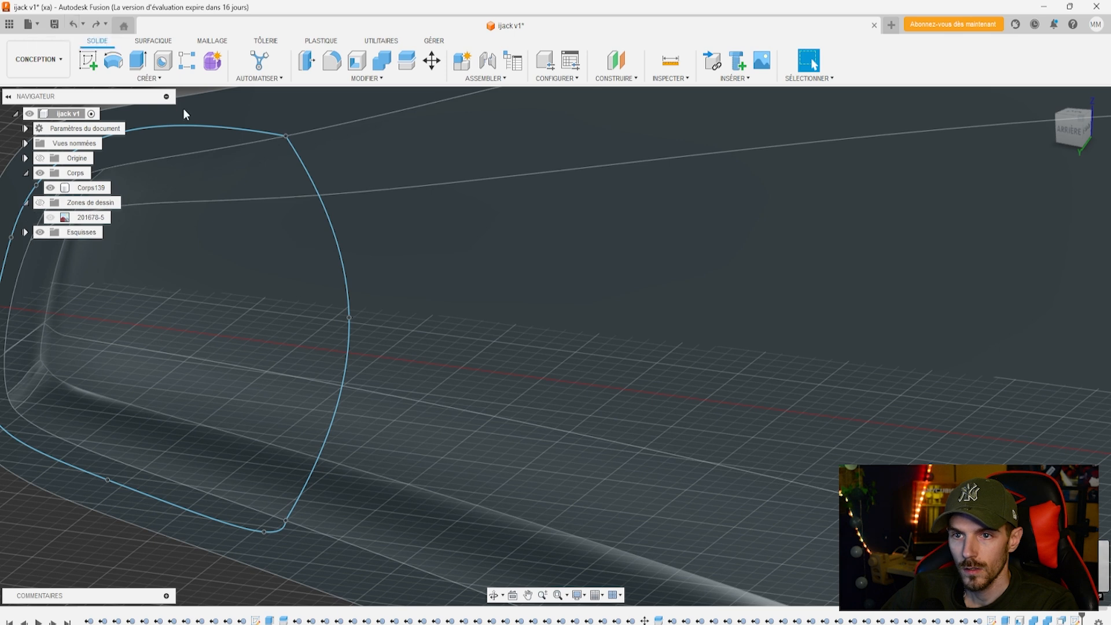
click(242, 348)
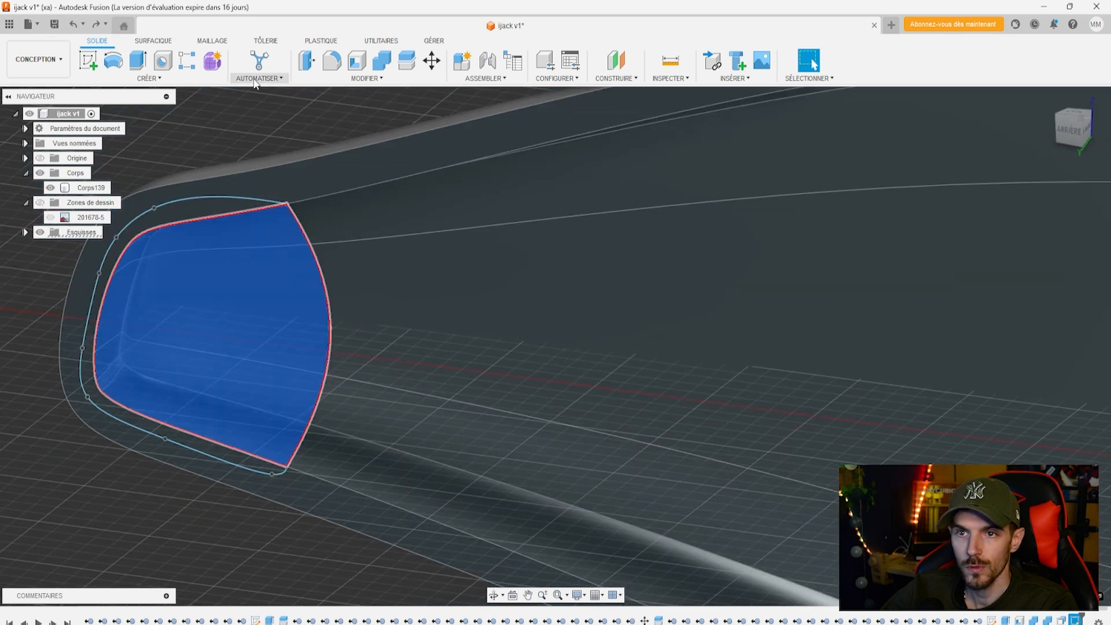
key(e)
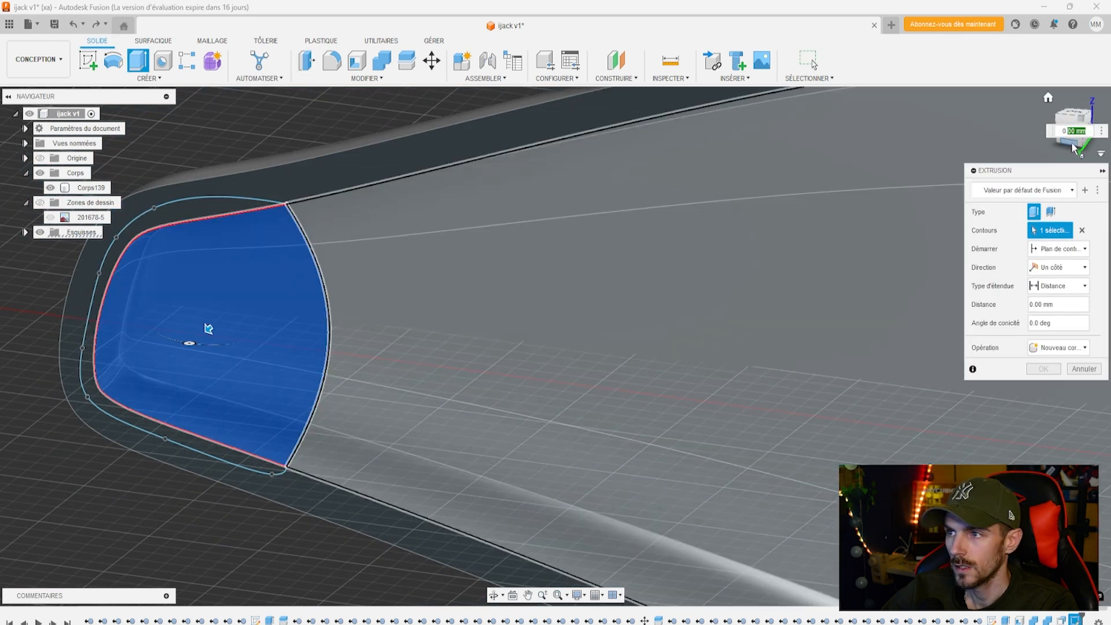
shift+middle_drag(551, 339, 705, 239)
drag(244, 254, 330, 251)
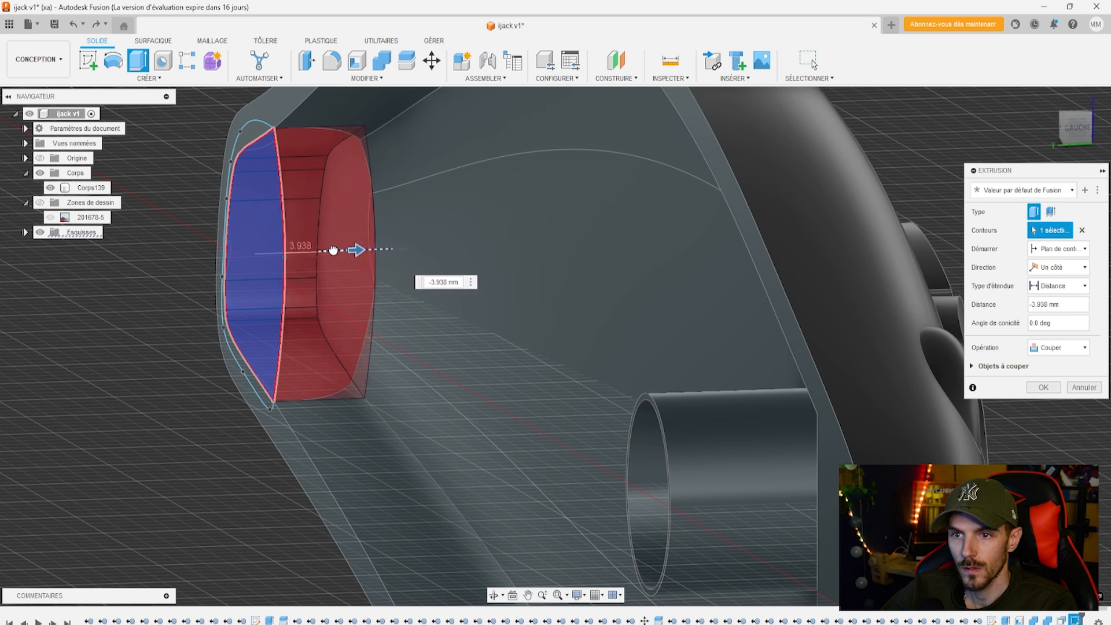
drag(336, 251, 336, 251)
drag(1074, 132, 857, 129)
scroll(776, 399, up, 4)
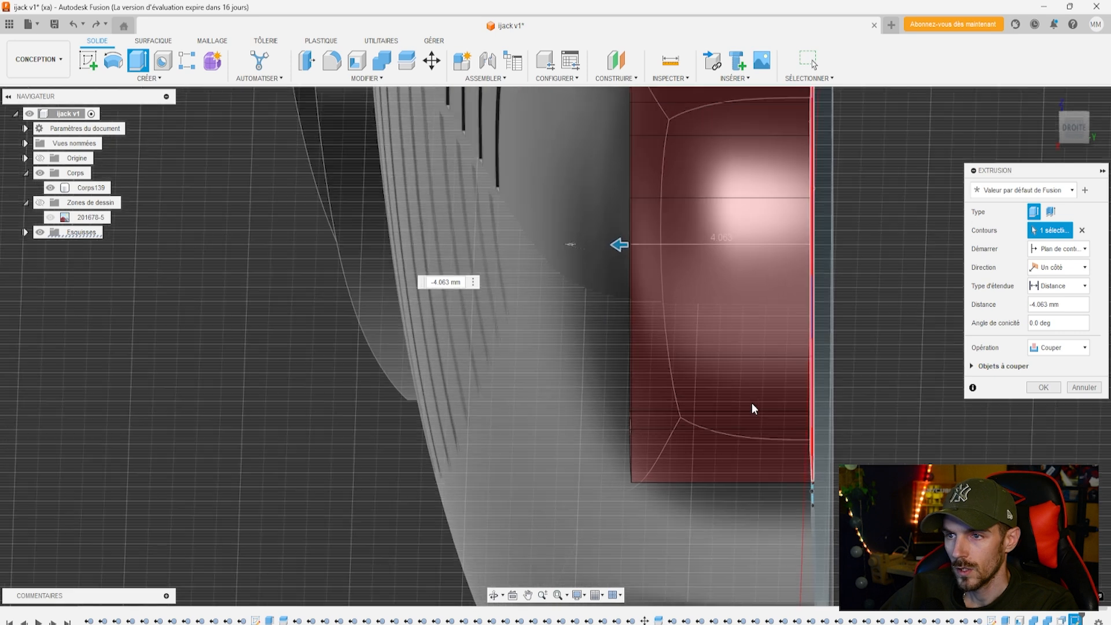
scroll(625, 266, up, 3)
scroll(628, 225, up, 2)
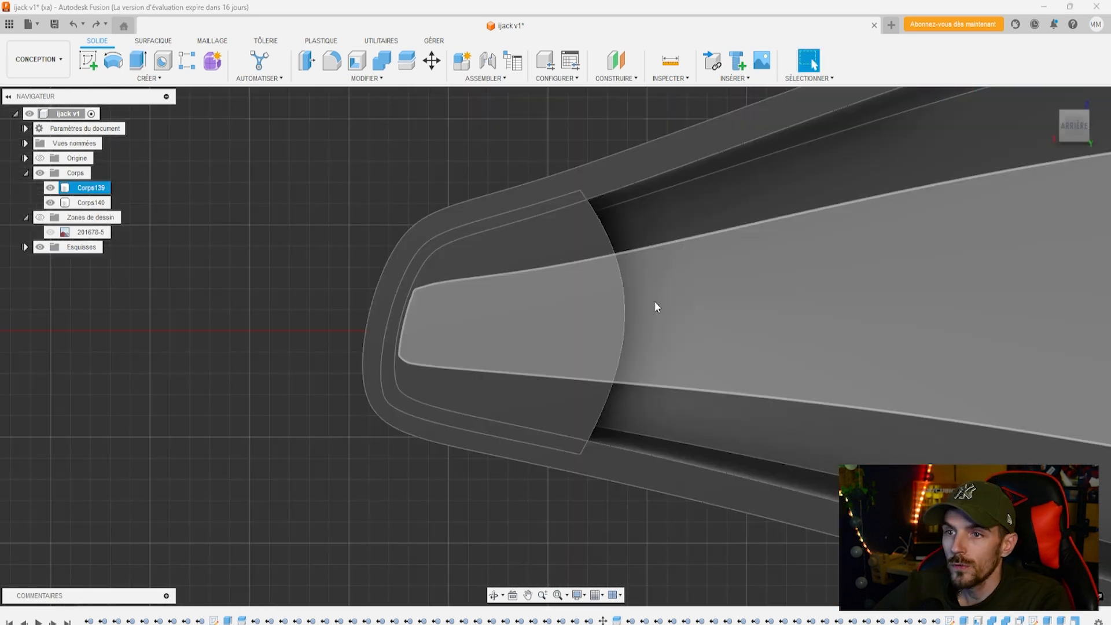
Apply a uniform Scale to the tail block Corps140 with a scale factor of 1.00
scroll(559, 209, up, 3)
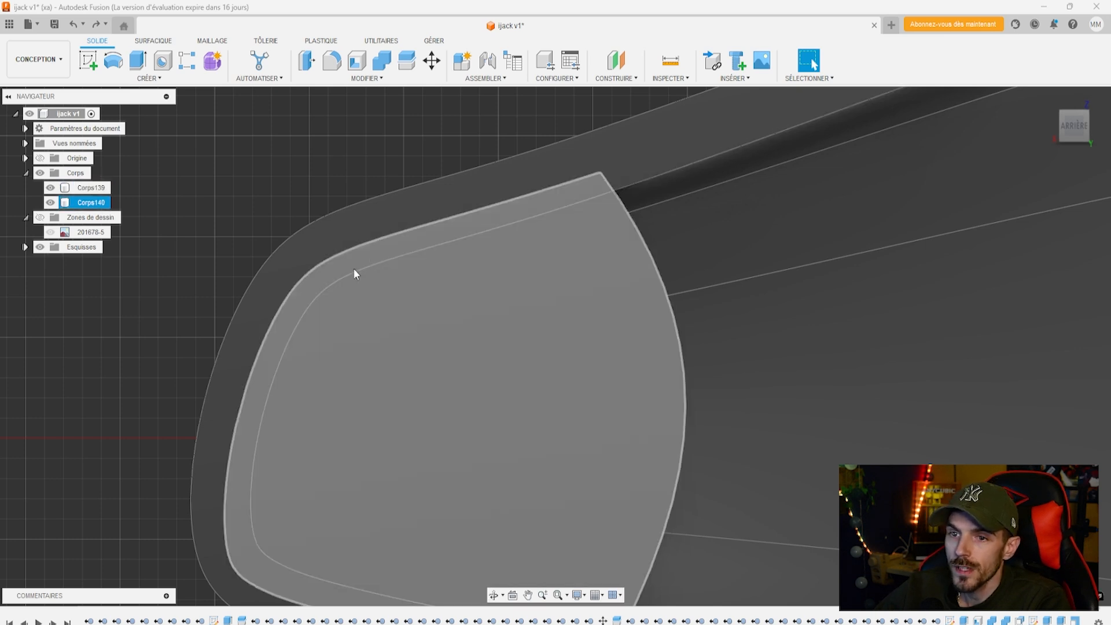
scroll(435, 318, up, 2)
scroll(440, 334, down, 3)
click(467, 330)
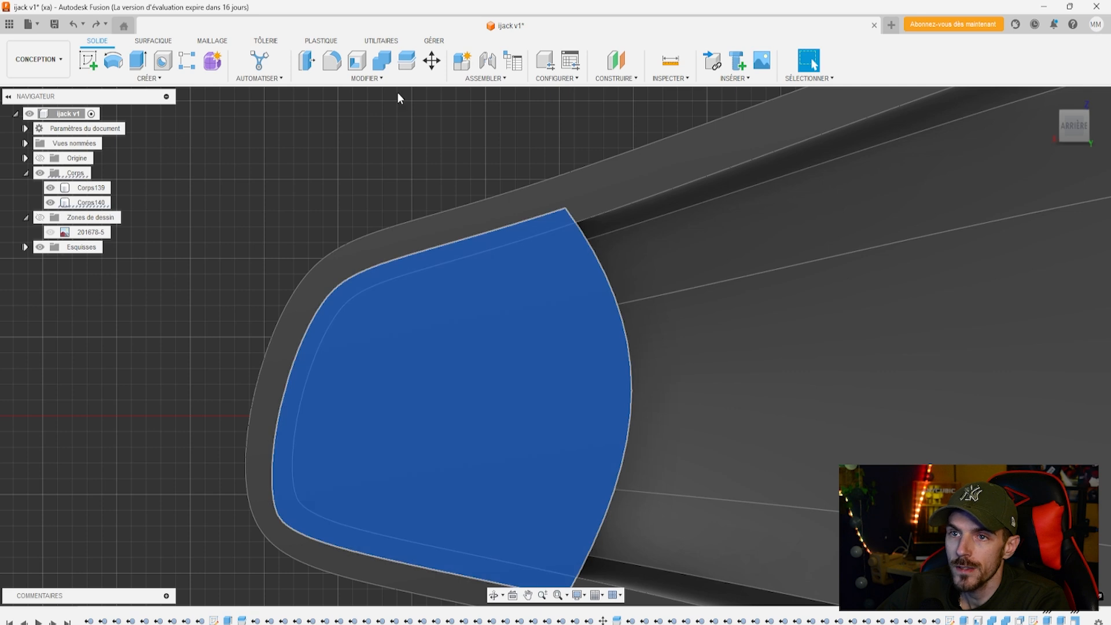
click(380, 79)
click(335, 154)
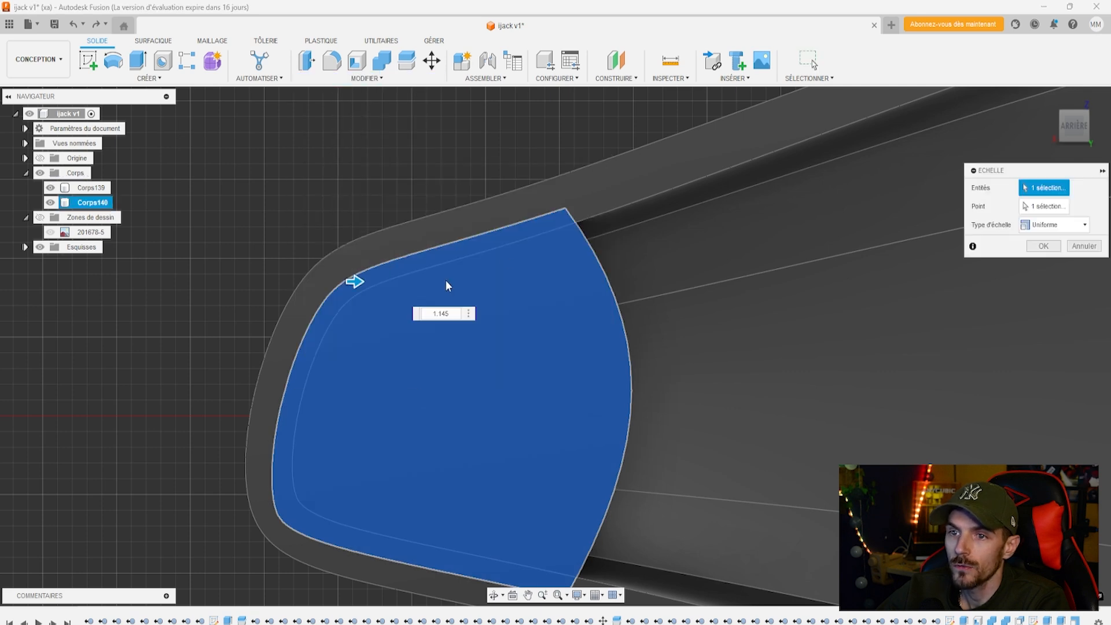
scroll(385, 278, up, 3)
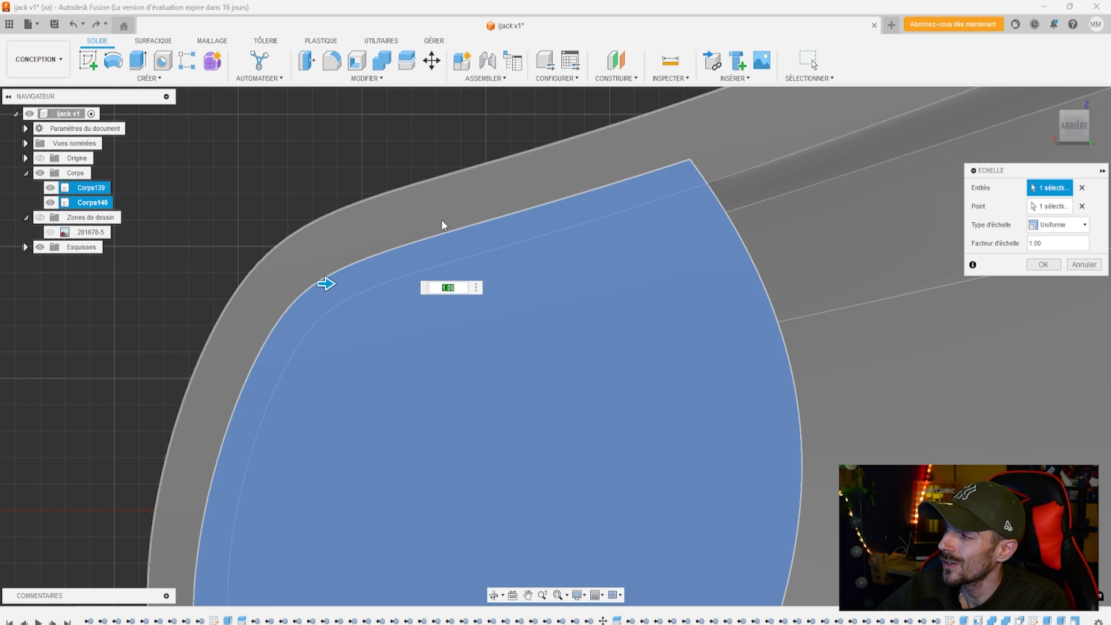
scroll(443, 254, down, 5)
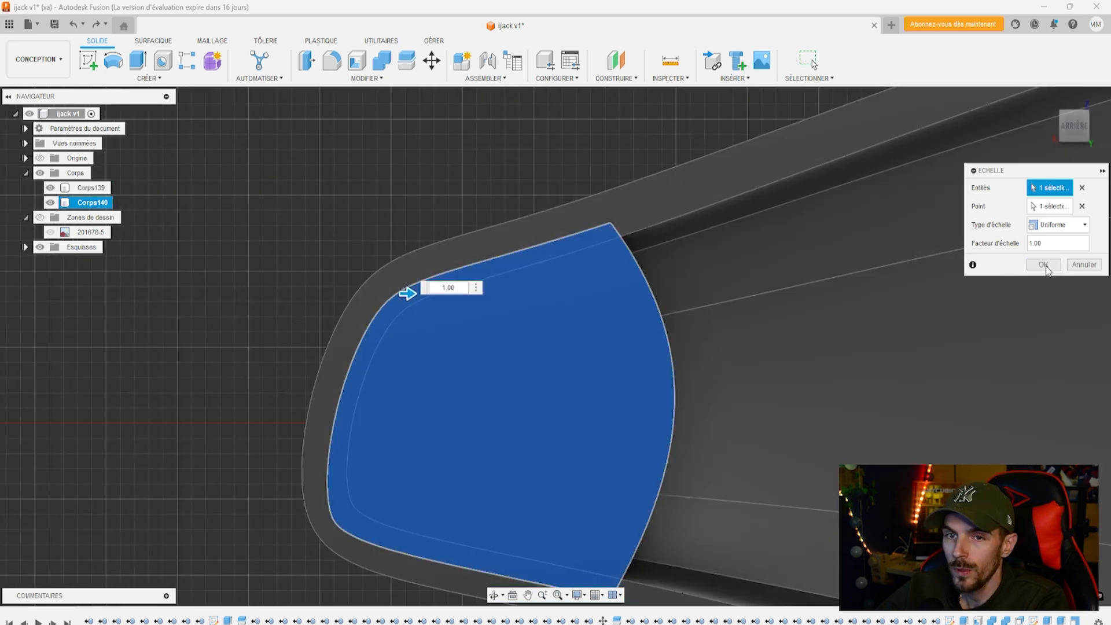
click(1046, 266)
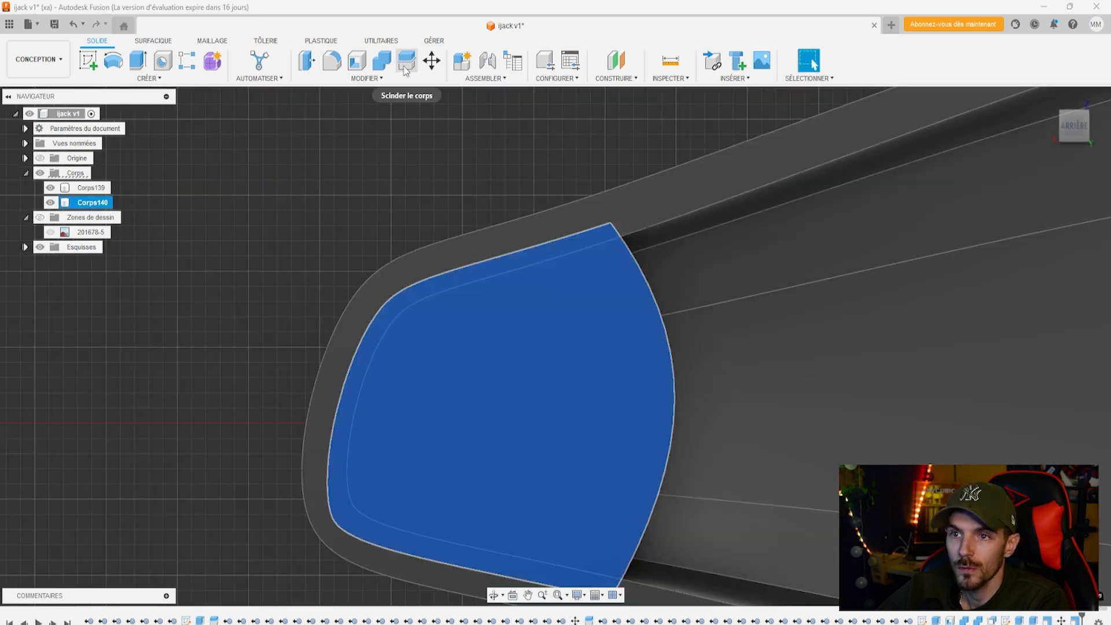
Split the tail block Corps140 using the fish body Corps139 as the splitting tool
click(406, 63)
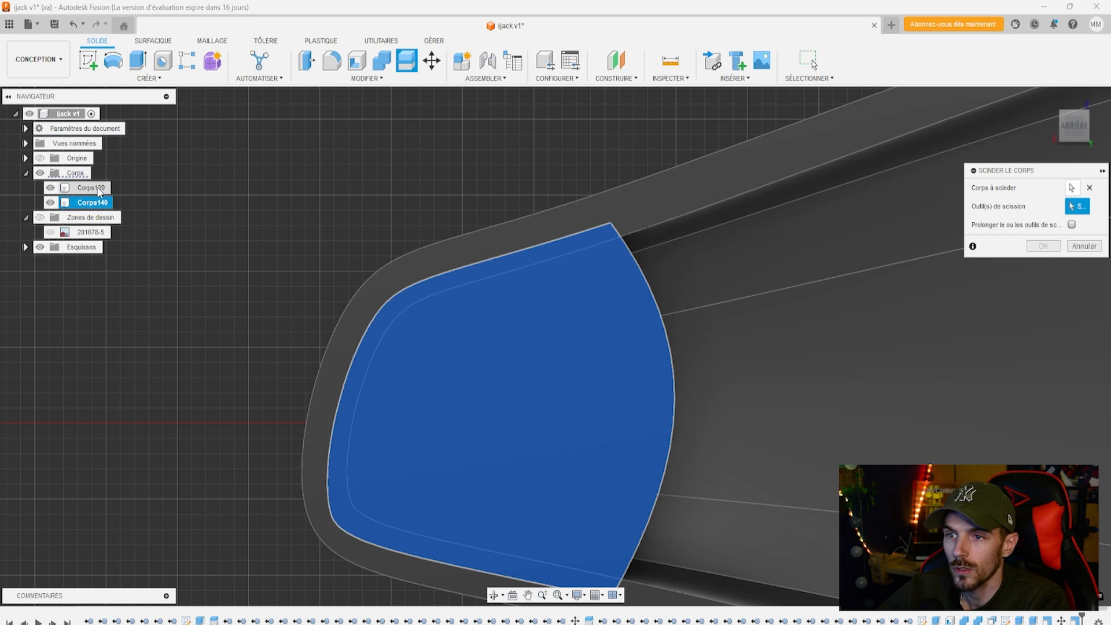
click(99, 193)
click(1044, 246)
scroll(509, 382, down, 3)
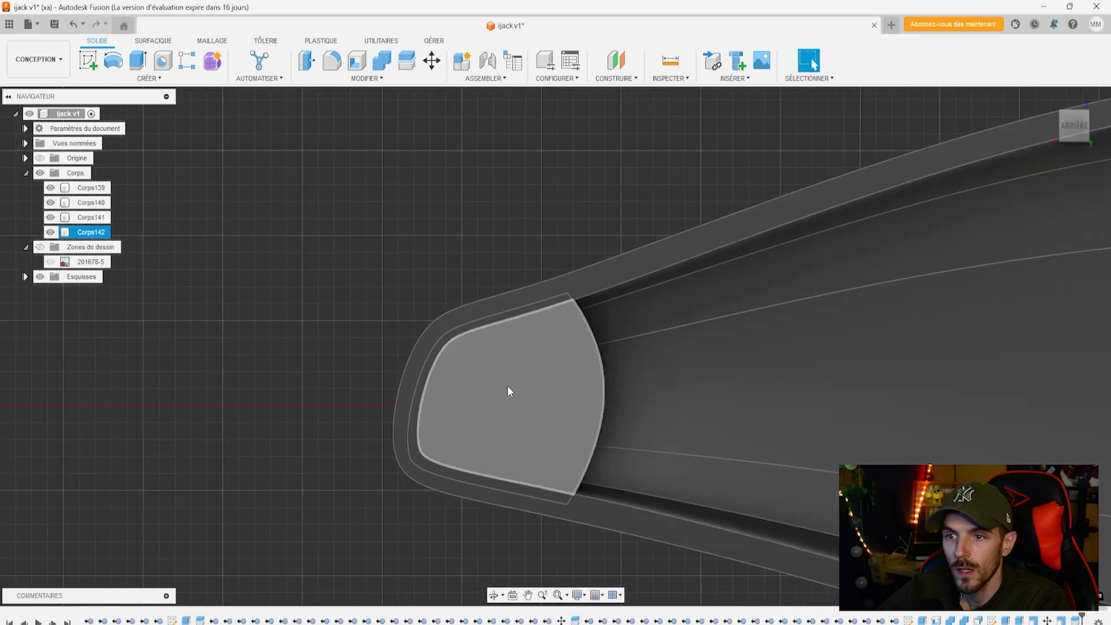
Delete the leftover split piece Corps141 that forms the rim around the tail block
right_click(93, 219)
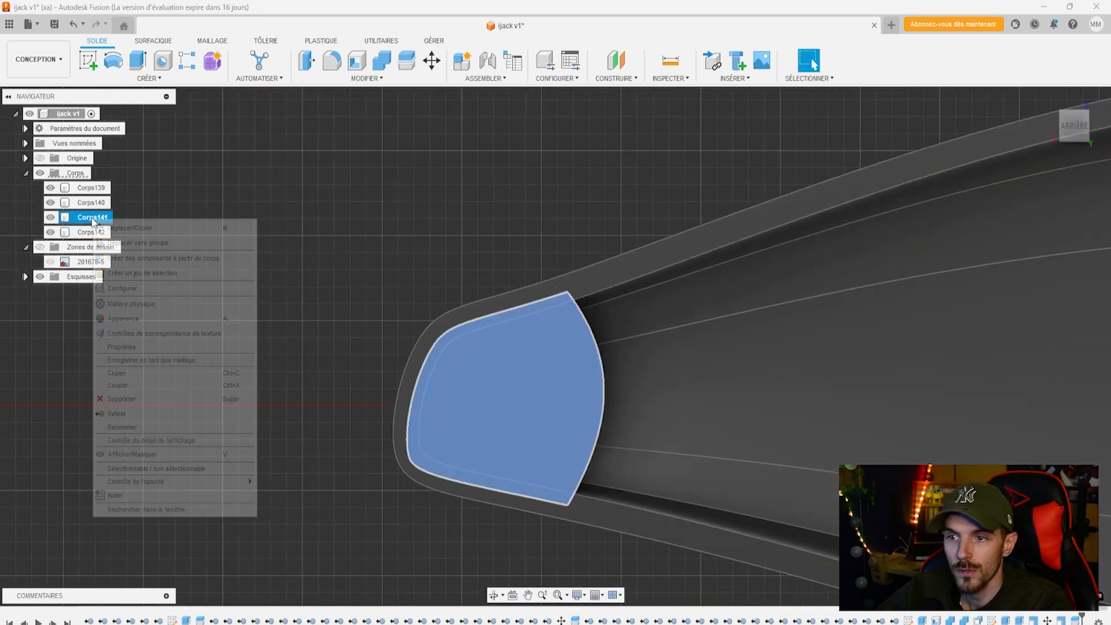
click(46, 371)
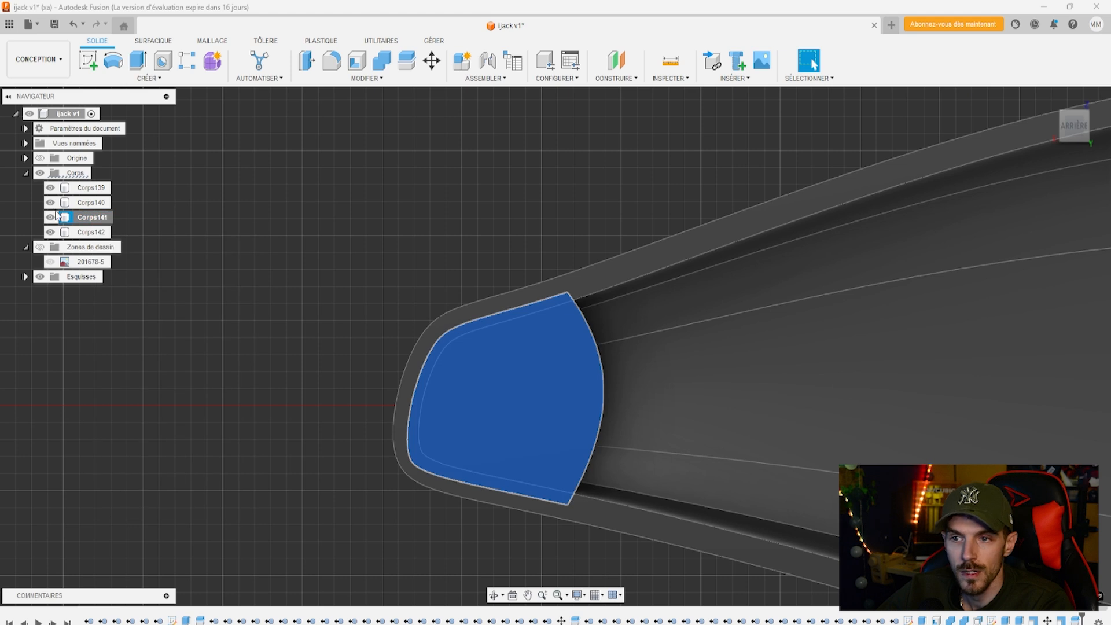
right_click(76, 218)
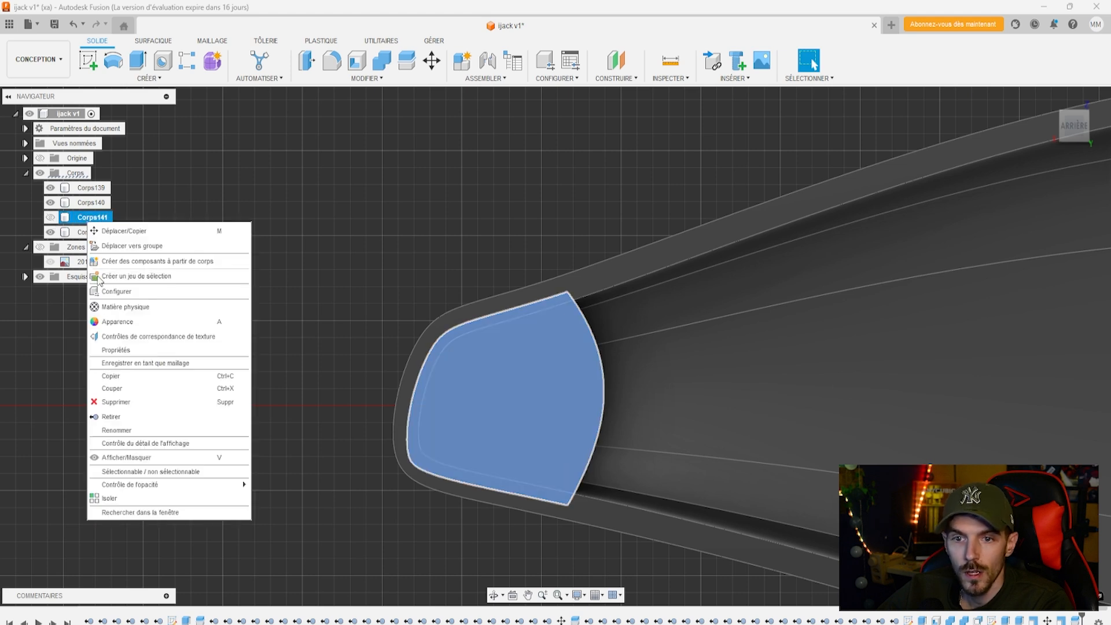
click(116, 402)
Hide the outer split piece Corps140 to check what it covers at the tail, and delete it
click(96, 206)
mouse_move(571, 294)
shift+middle_down()
mouse_move(654, 307)
mouse_move(752, 355)
shift+middle_up()
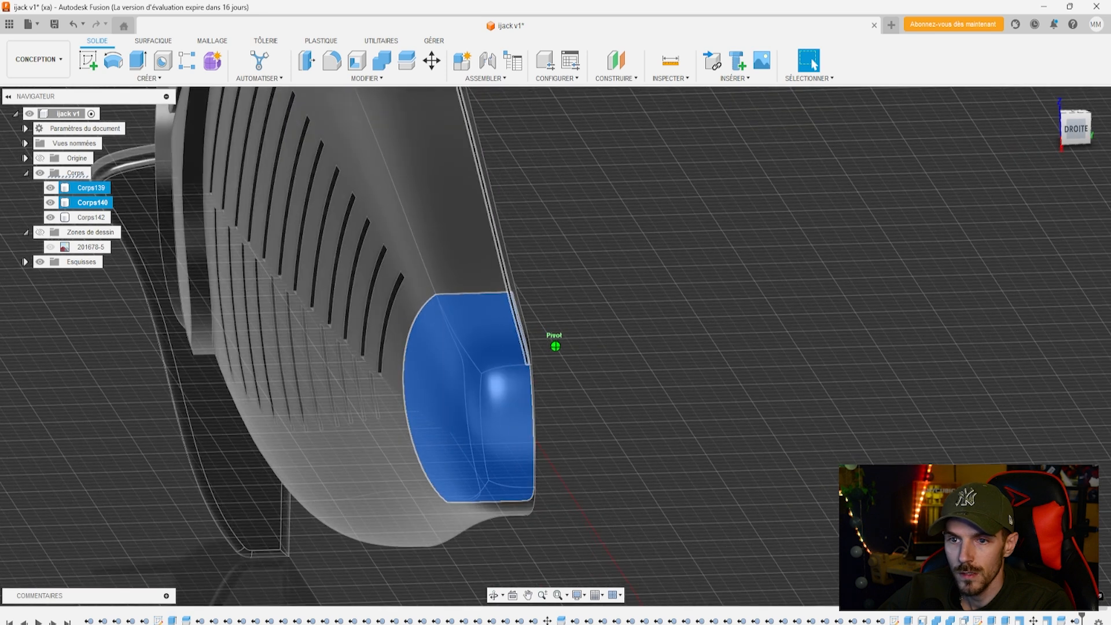
click(752, 355)
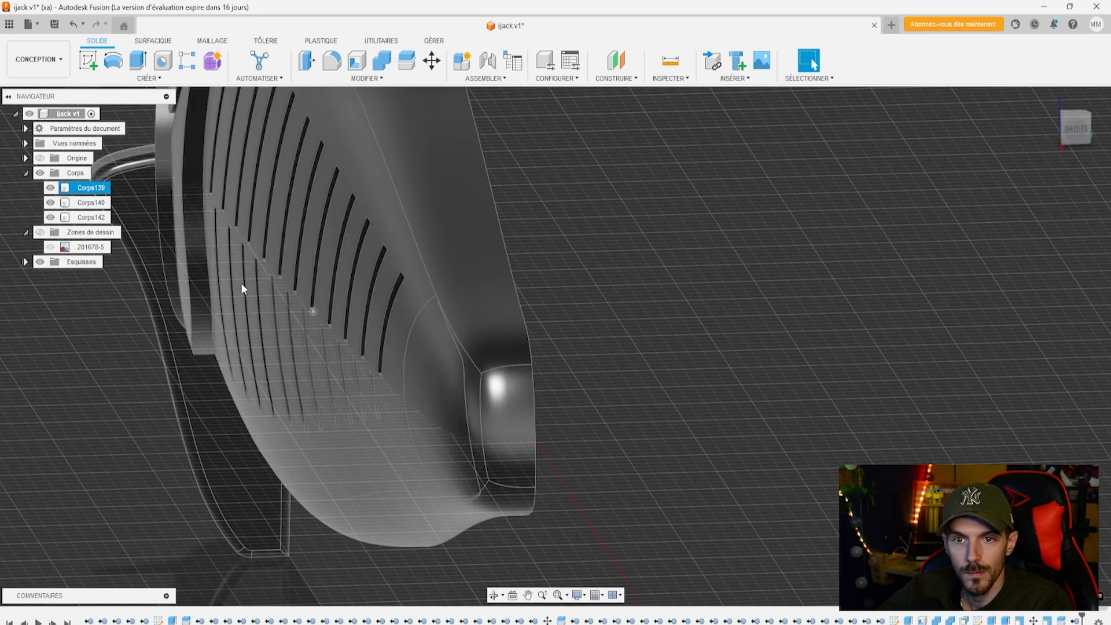
click(50, 203)
shift+middle_drag(555, 346, 625, 350)
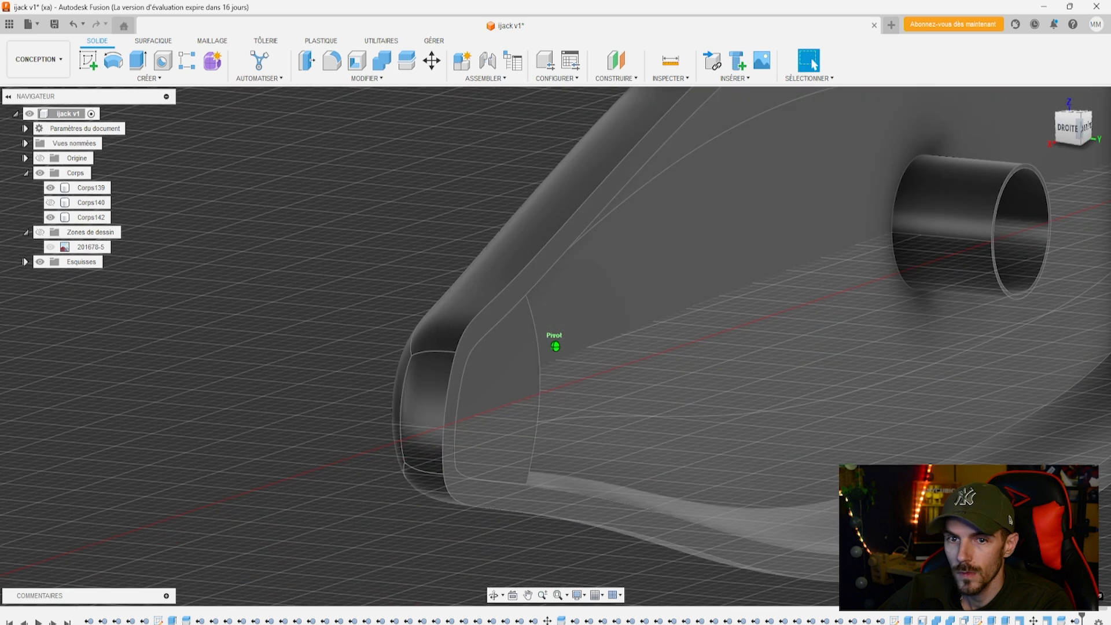
right_click(98, 208)
click(116, 401)
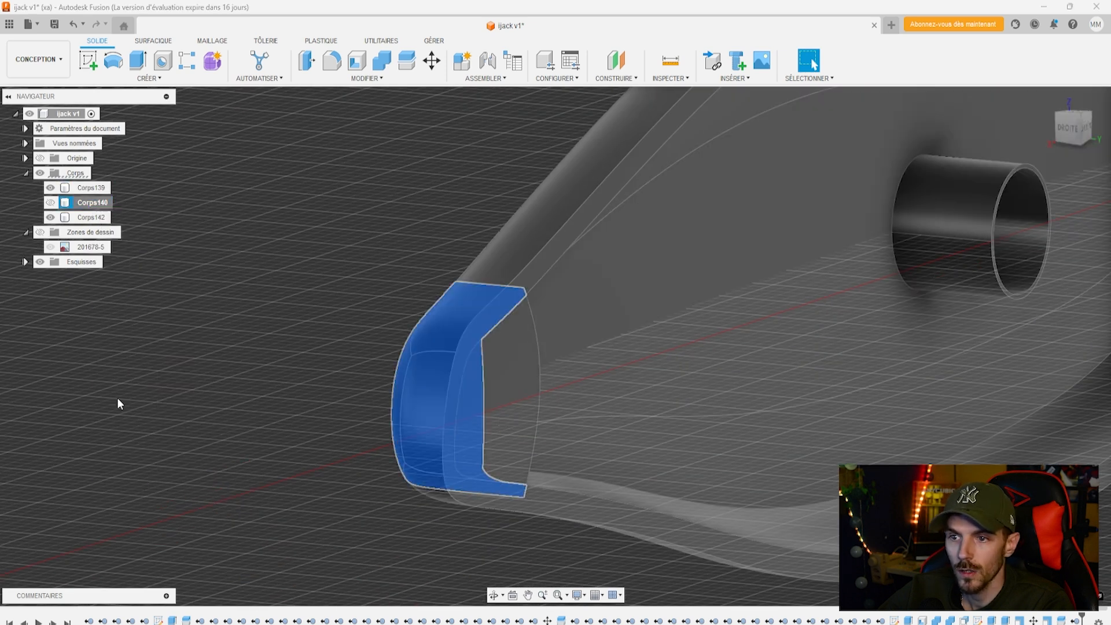
click(554, 408)
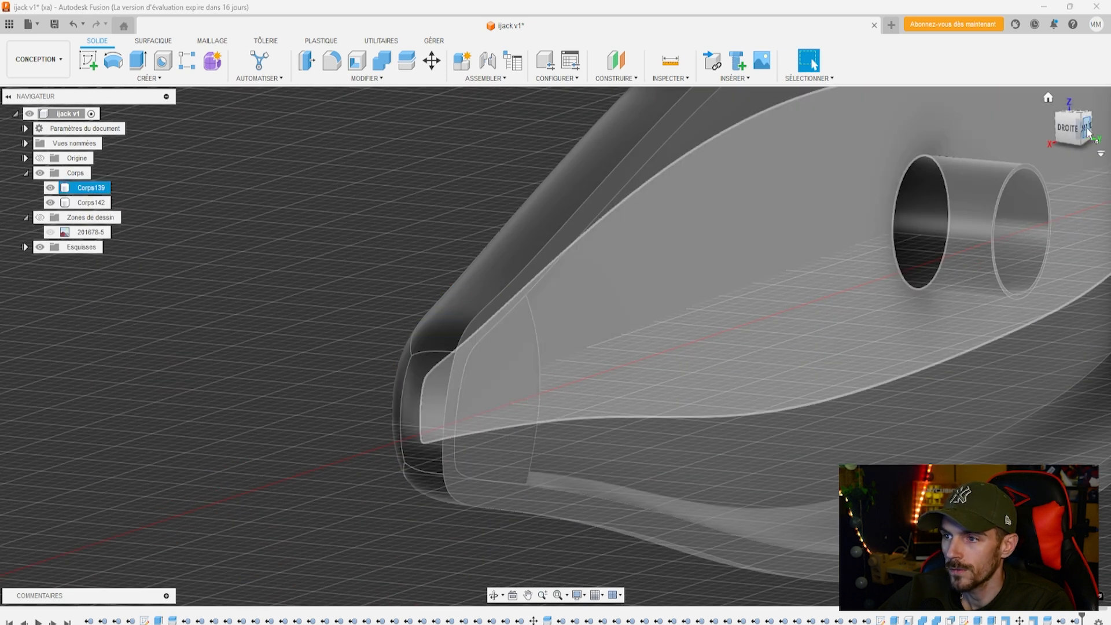
Sketch a dome-shaped spline on the belly wall's section face and close its base with a 9 mm horizontal line
click(1088, 130)
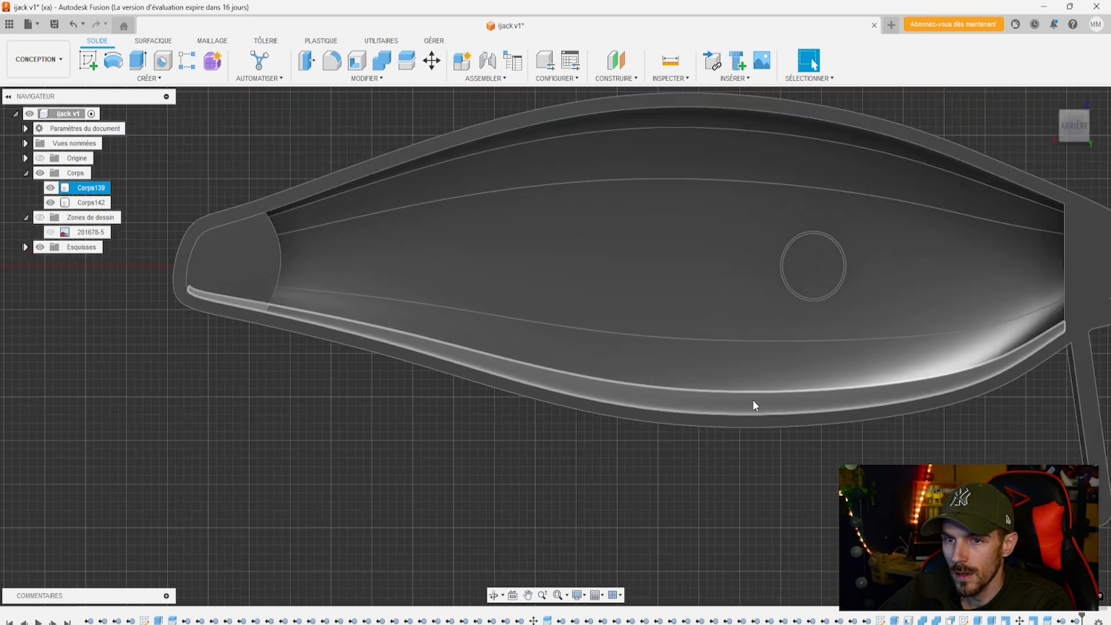
scroll(753, 400, down, 2)
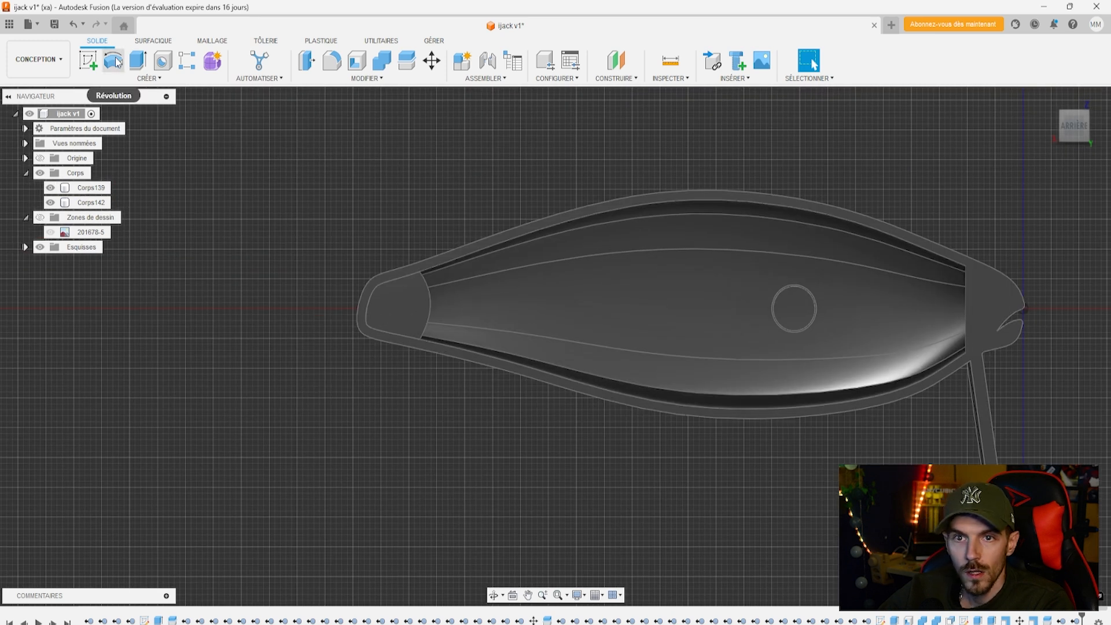
click(88, 60)
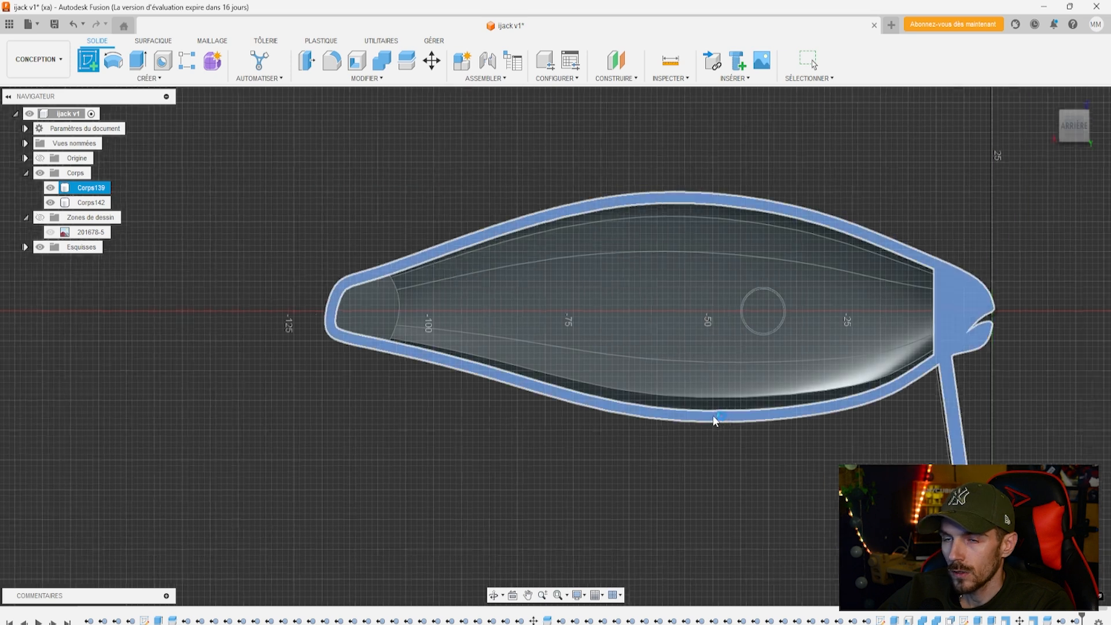
click(713, 415)
scroll(423, 318, up, 5)
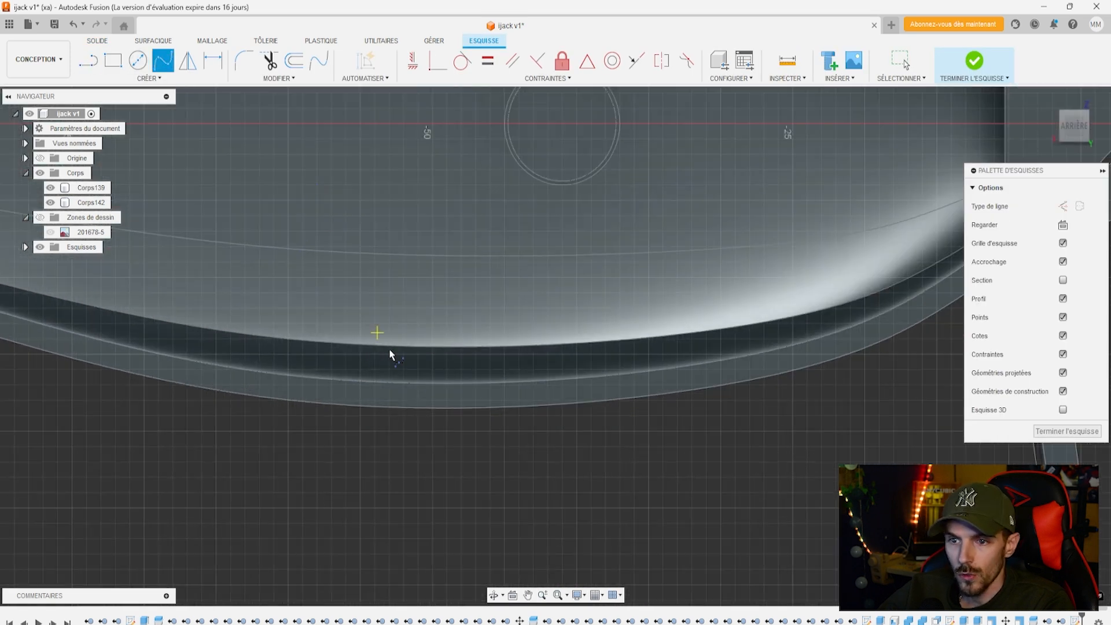
scroll(374, 399, down, 2)
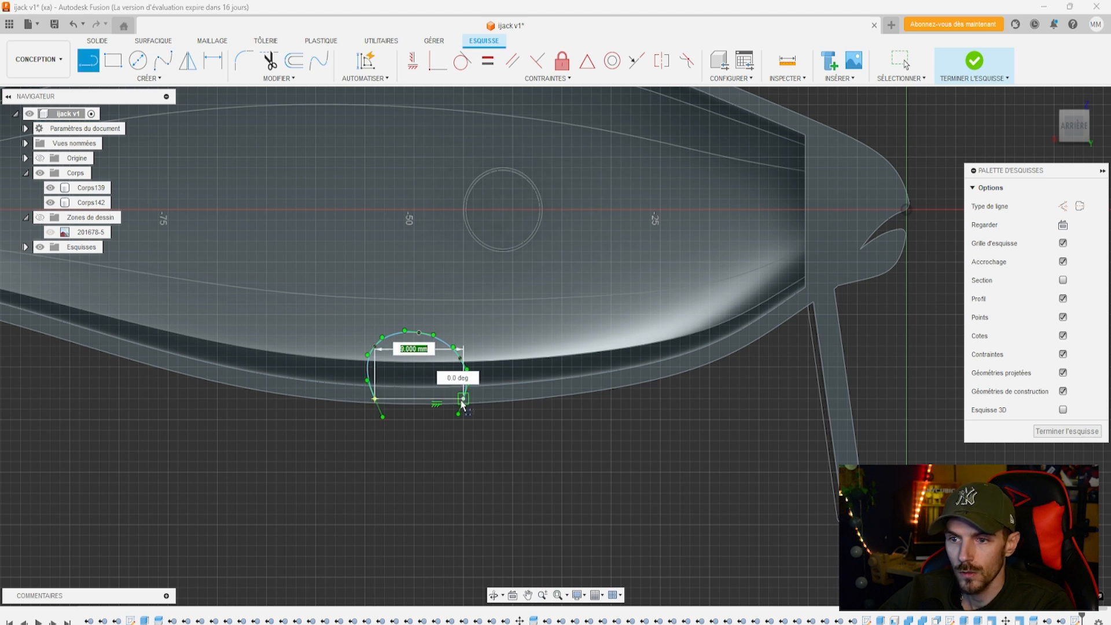
click(1094, 435)
Extrude both regions of the dome profile about -20.7 mm across the fish body as a new body
click(421, 360)
click(419, 392)
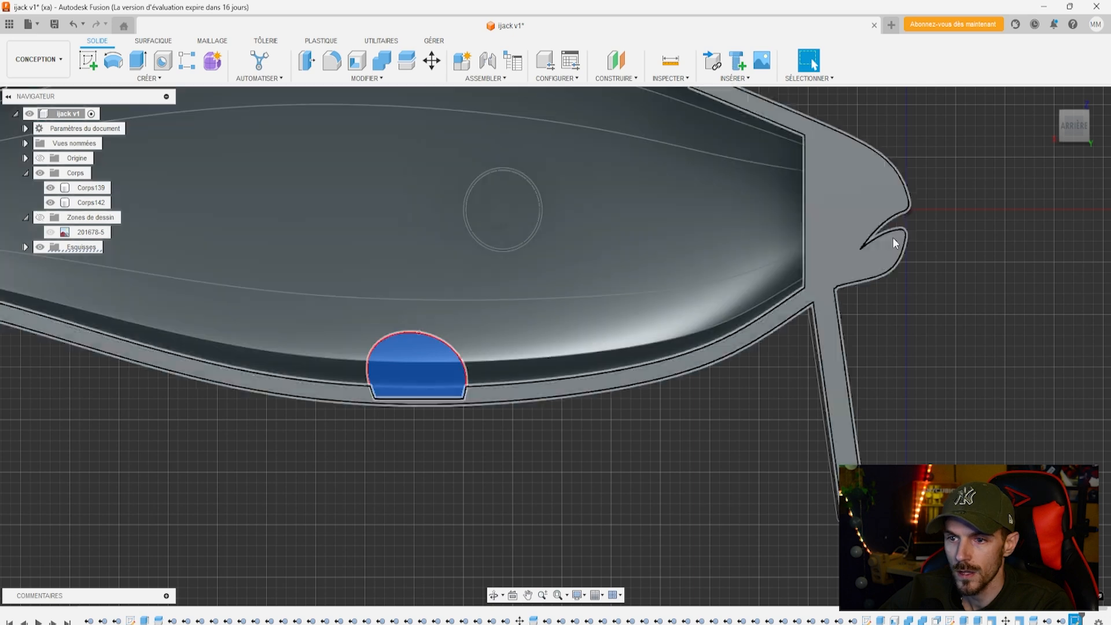
drag(1078, 123, 270, 110)
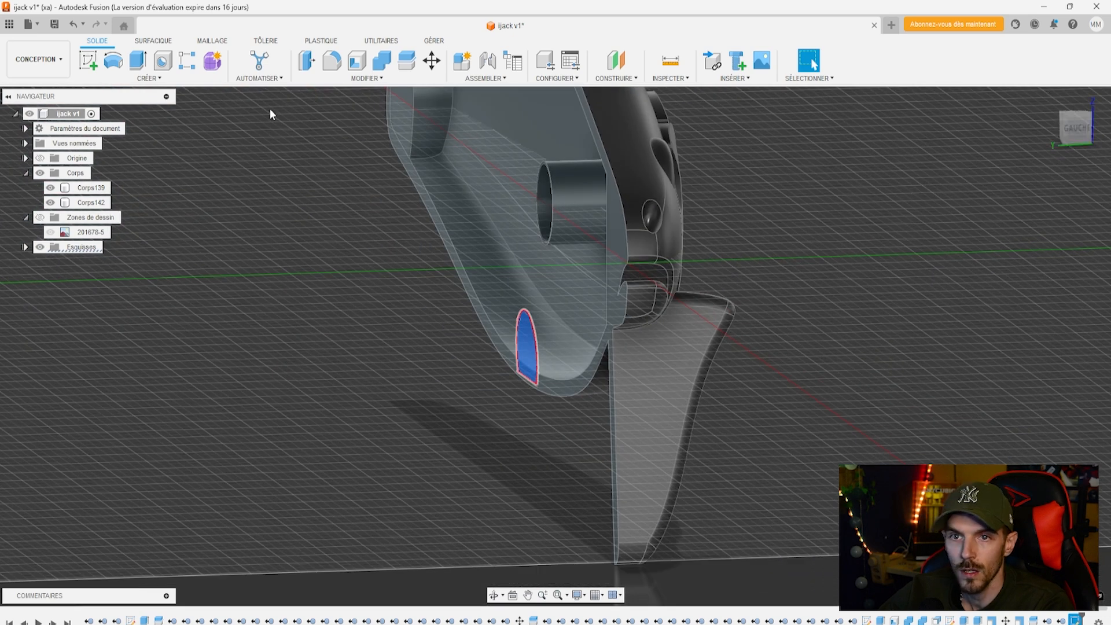
key(e)
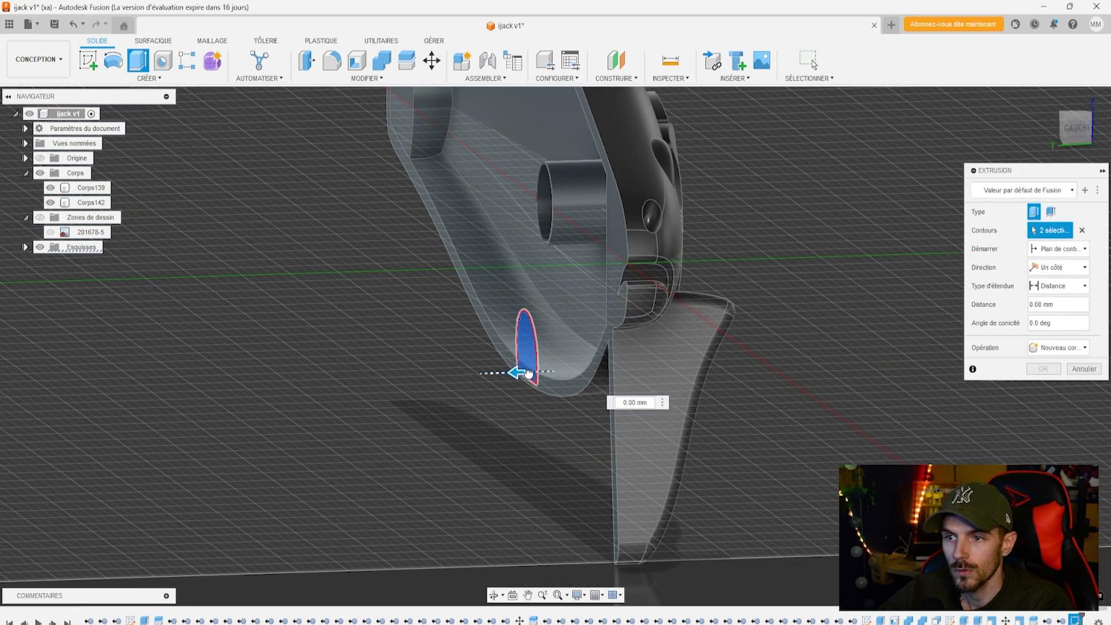
drag(516, 372, 596, 378)
drag(668, 376, 764, 370)
click(1058, 347)
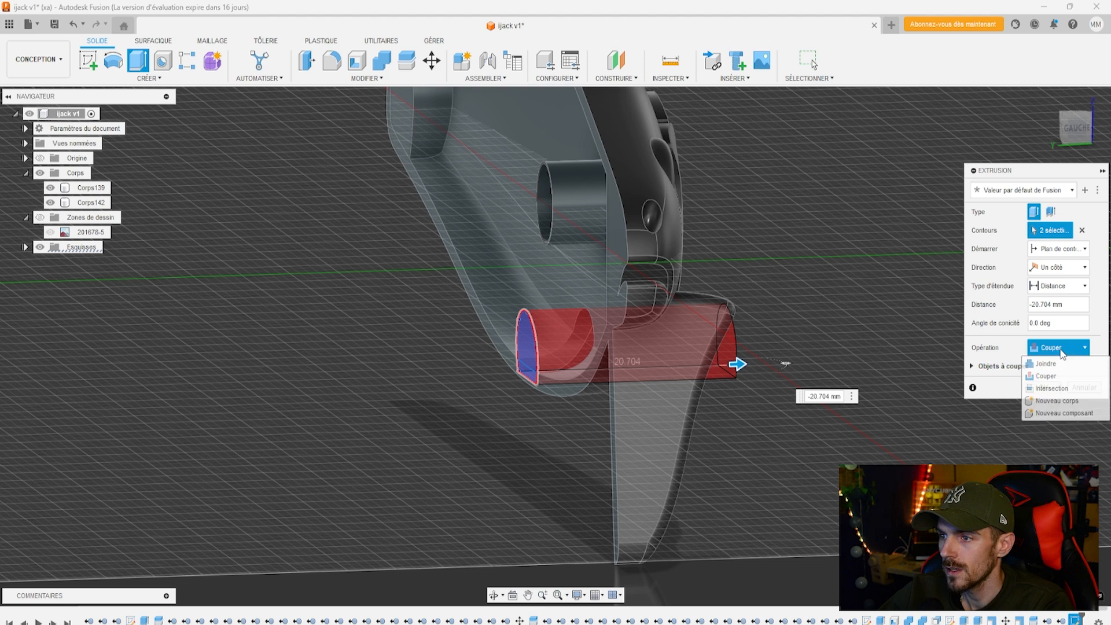
click(1054, 394)
click(1045, 370)
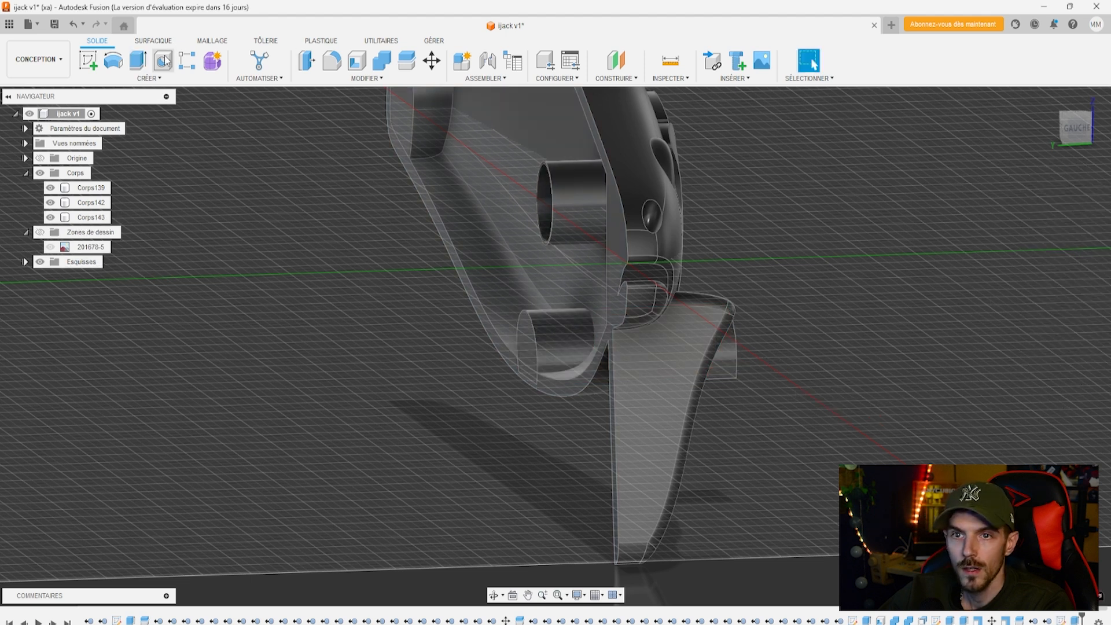
Split the extruded dome block Corps143 using the fish body Corps139 as the splitting tool
click(139, 61)
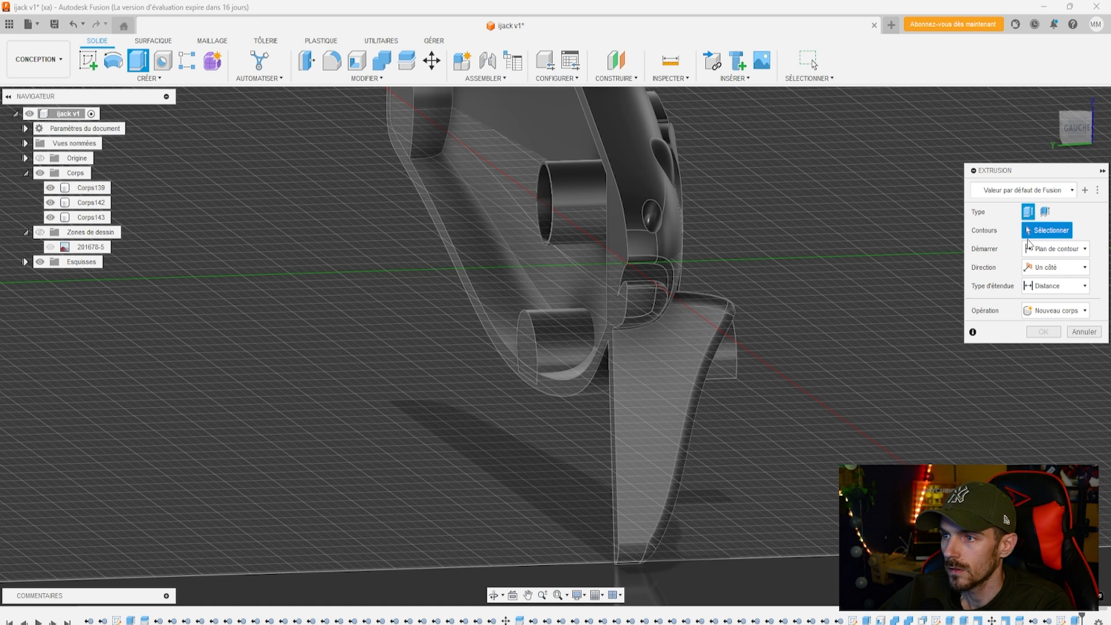
click(1094, 332)
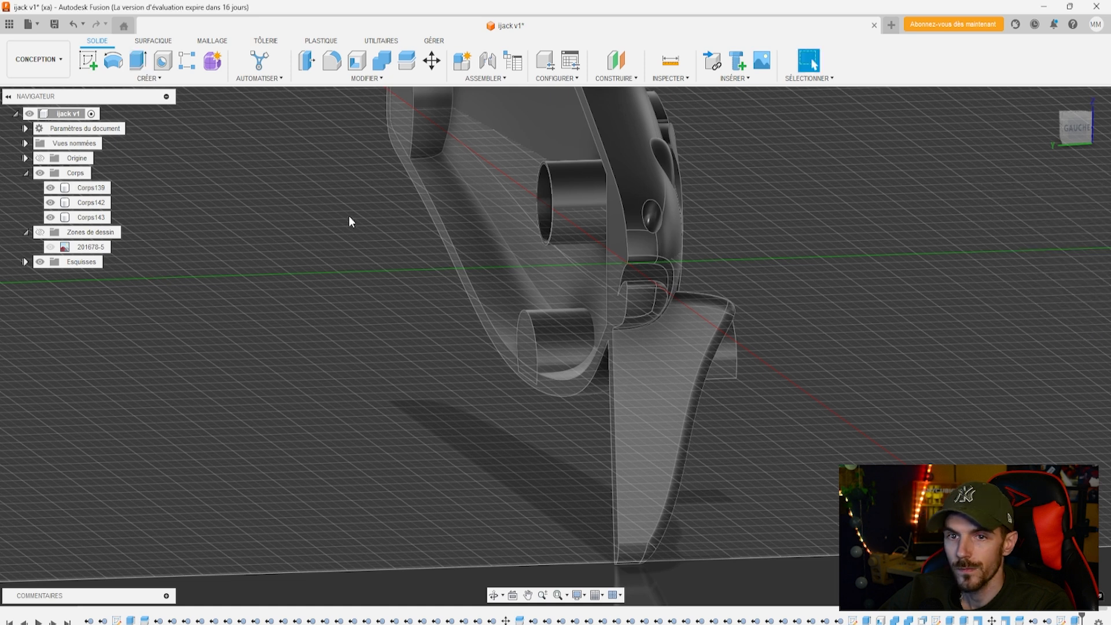
click(407, 60)
click(91, 217)
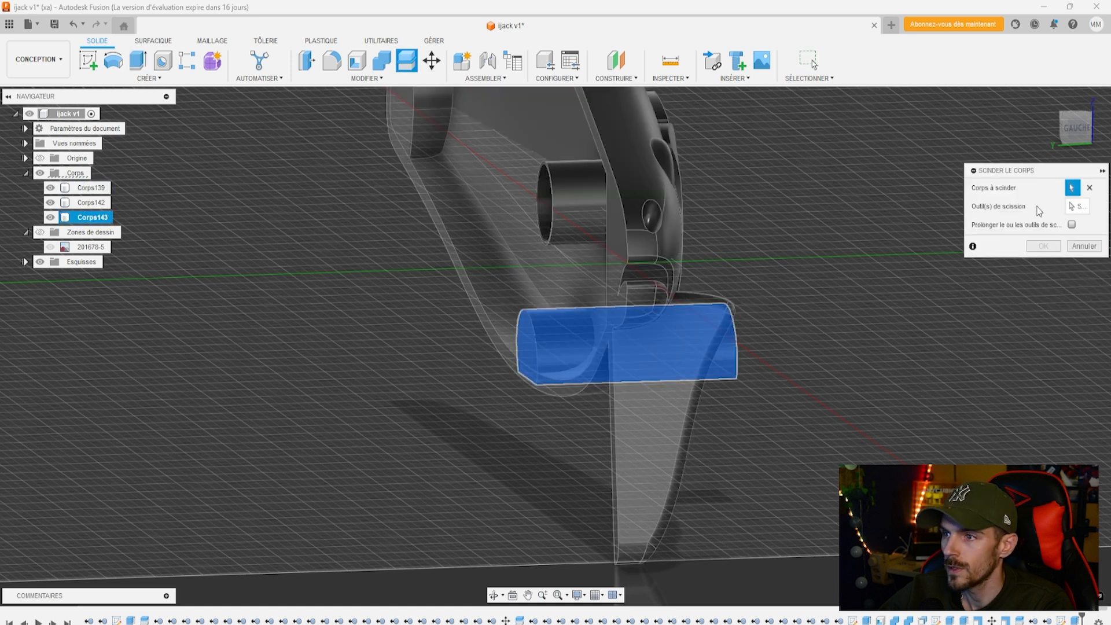
click(1075, 206)
click(91, 188)
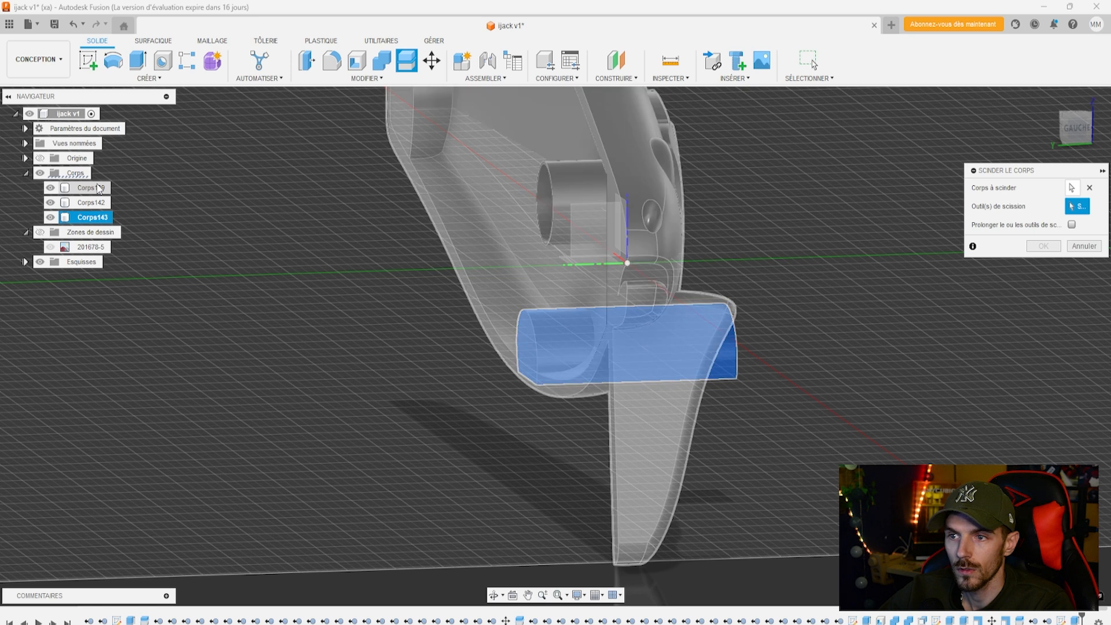
click(1043, 246)
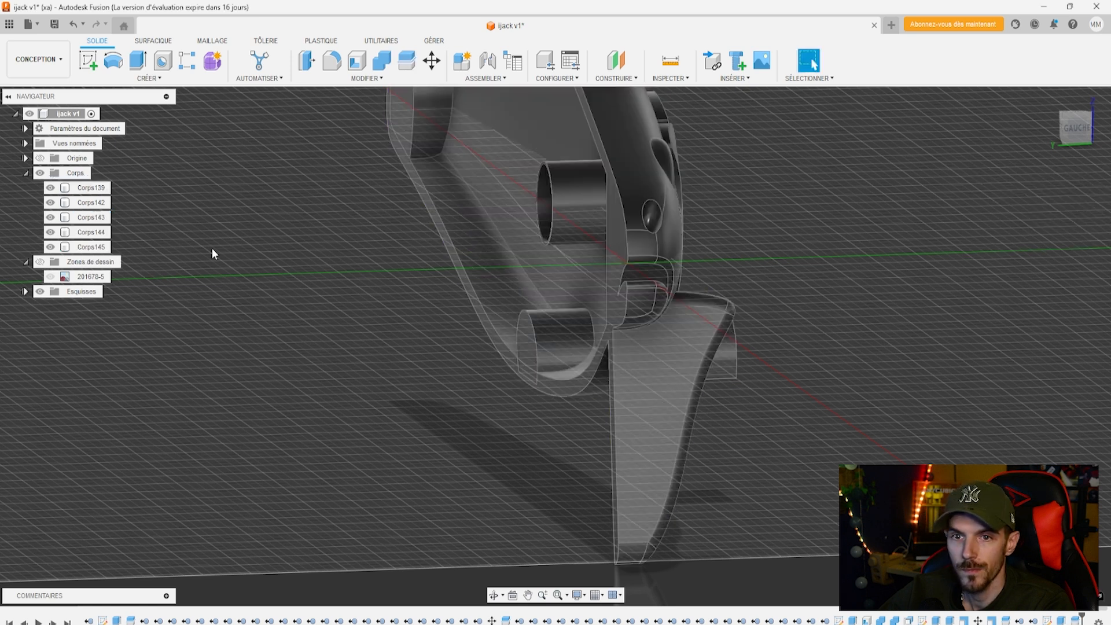
Delete the leftover split pieces Corps144 and Corps143, keeping only the dome piece inside the belly
right_click(87, 232)
click(123, 426)
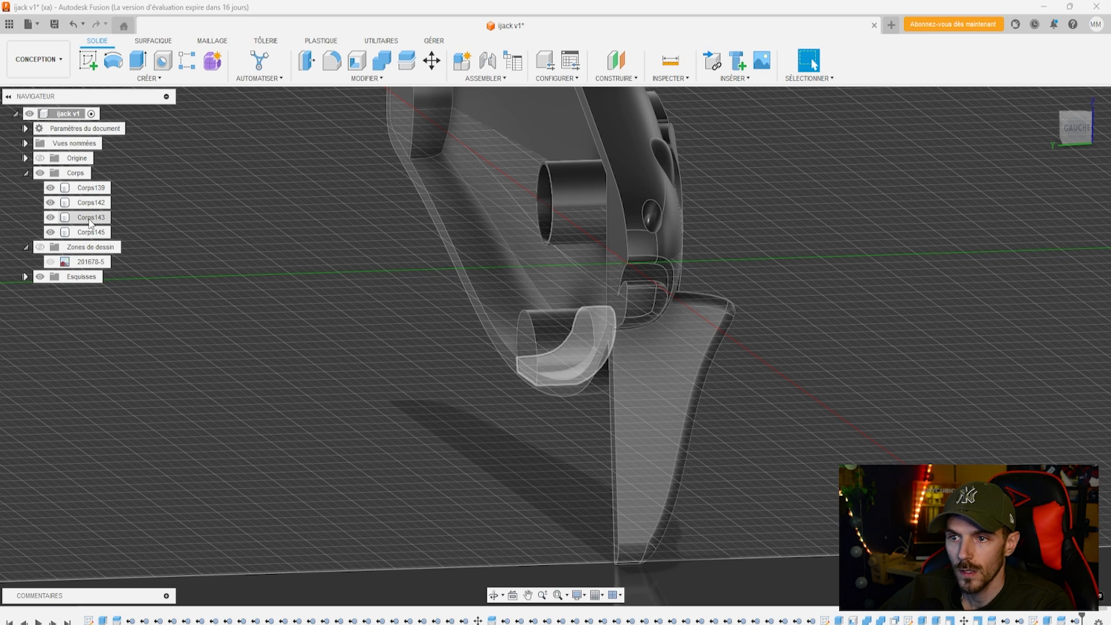
right_click(88, 218)
click(129, 416)
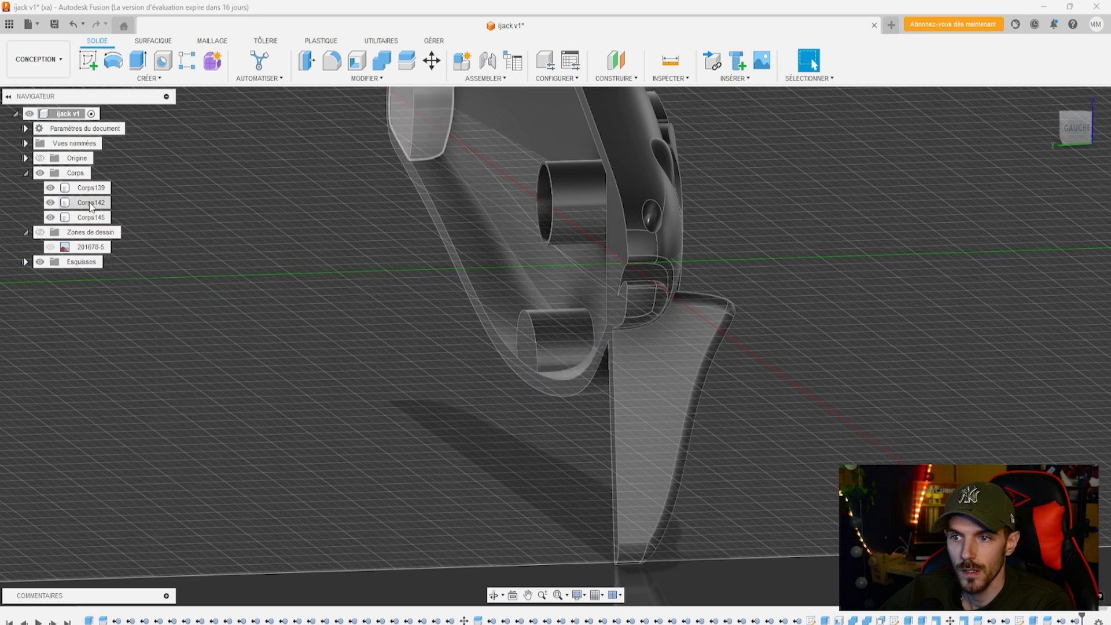
Offset the curved face of the belly dome block outward by 0.731 mm
click(1054, 133)
scroll(451, 384, up, 5)
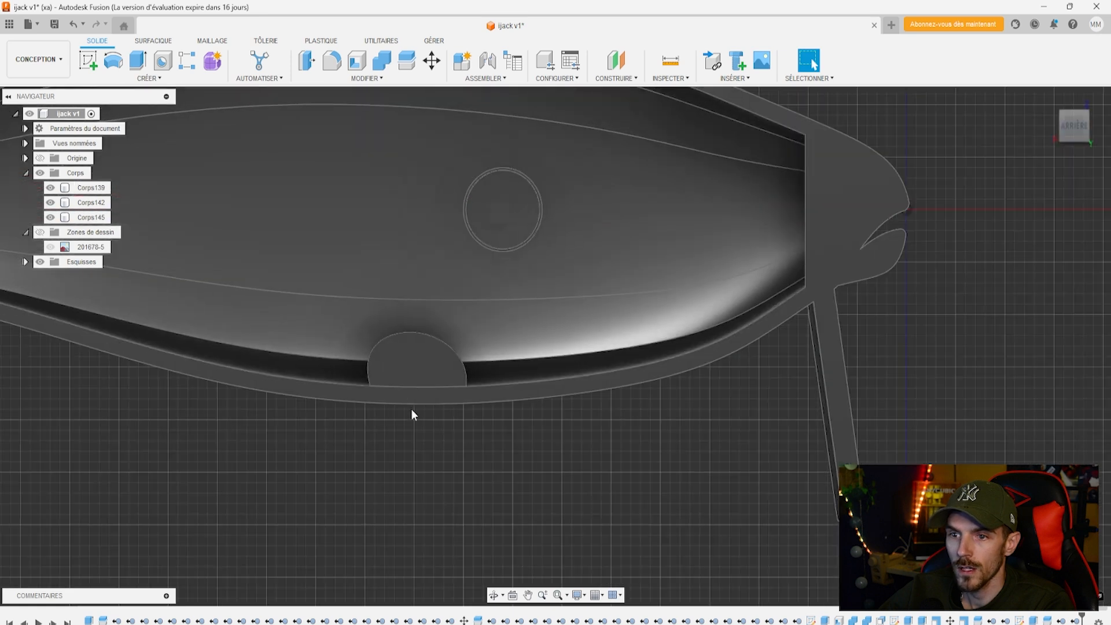
click(417, 387)
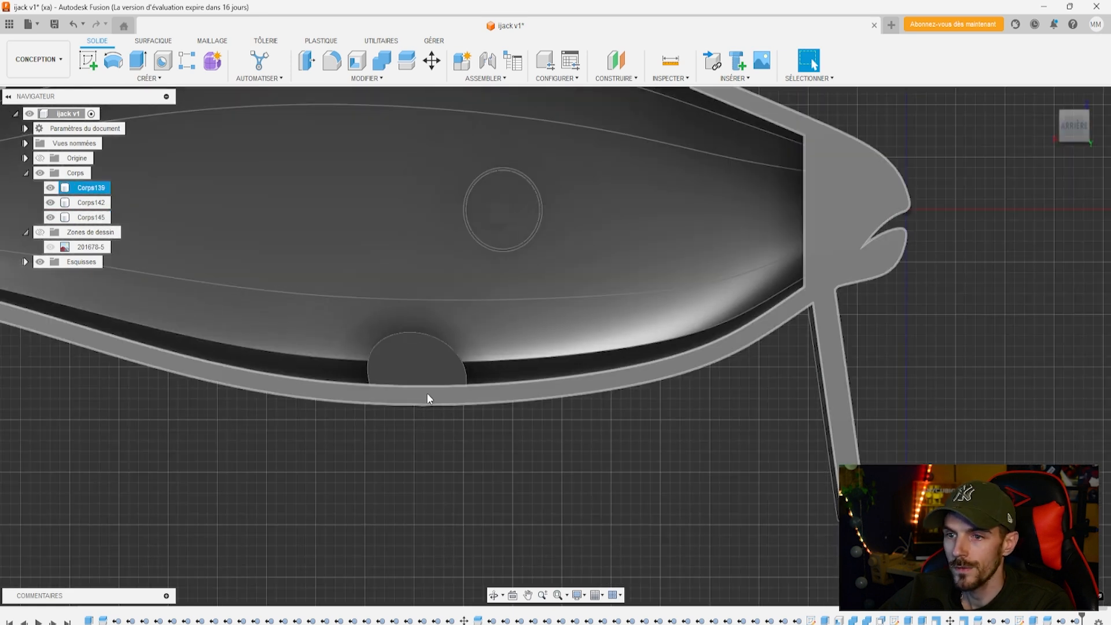
drag(1073, 132, 787, 216)
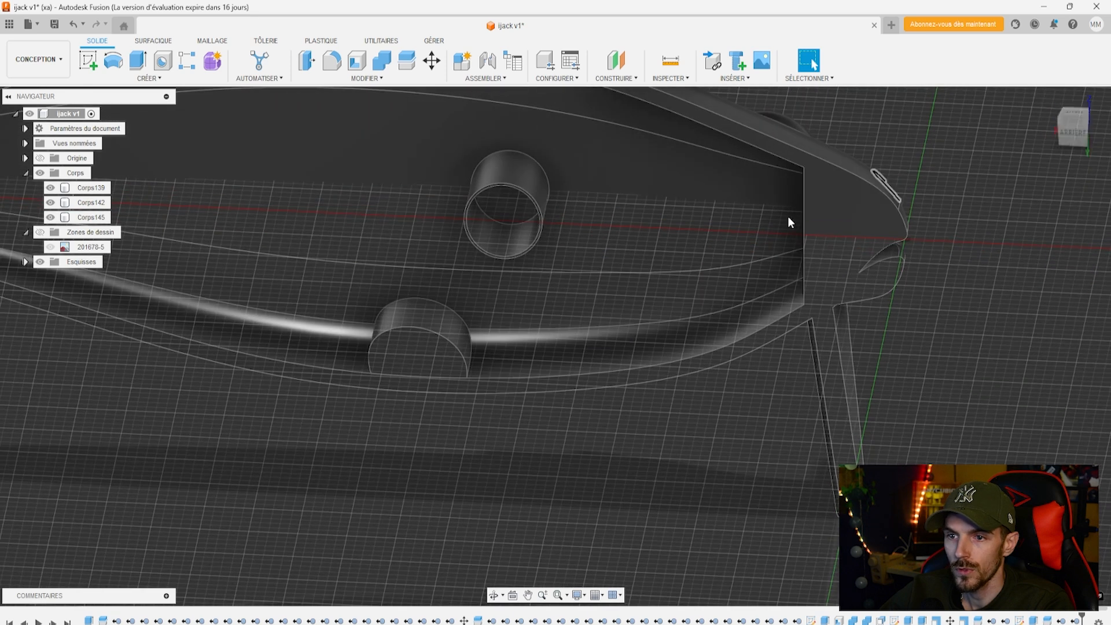
click(398, 314)
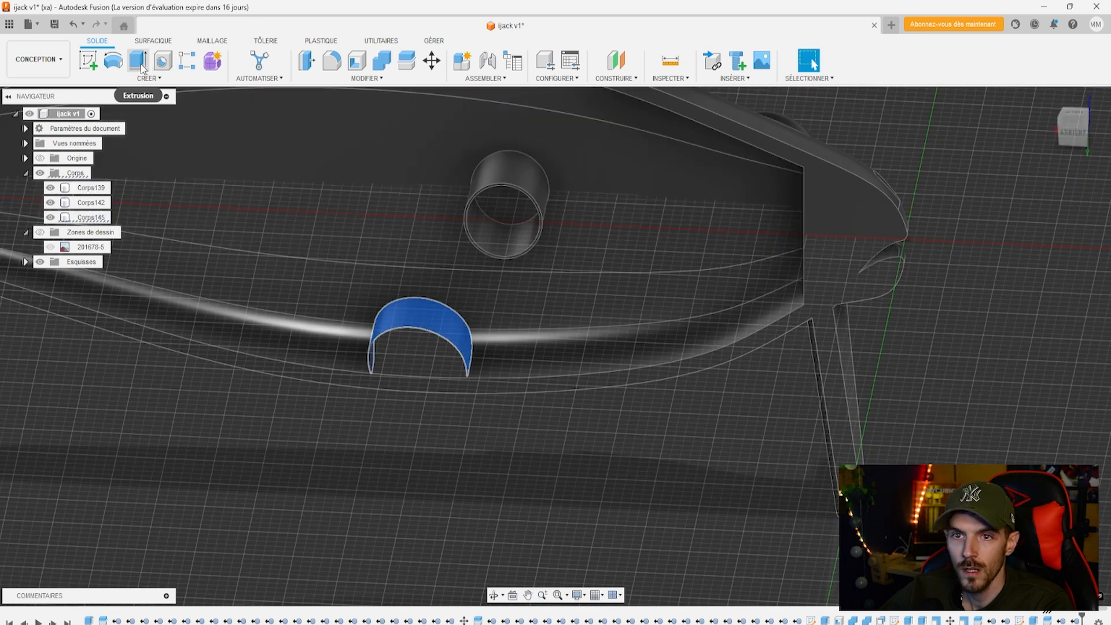
click(306, 60)
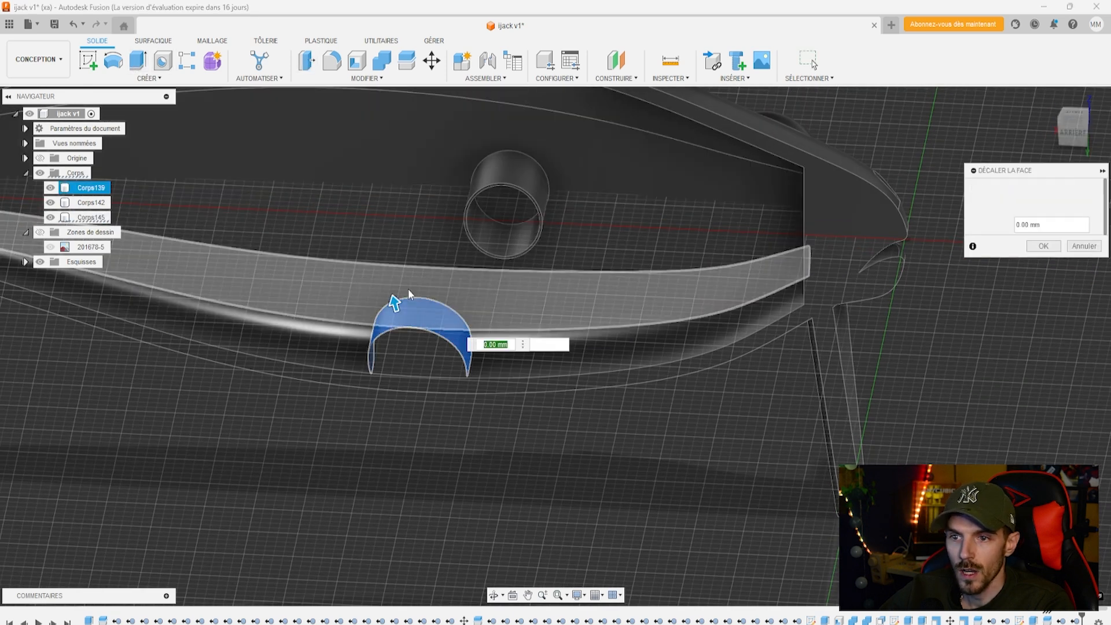
mouse_move(395, 302)
mouse_down()
mouse_move(393, 283)
mouse_move(393, 296)
mouse_up()
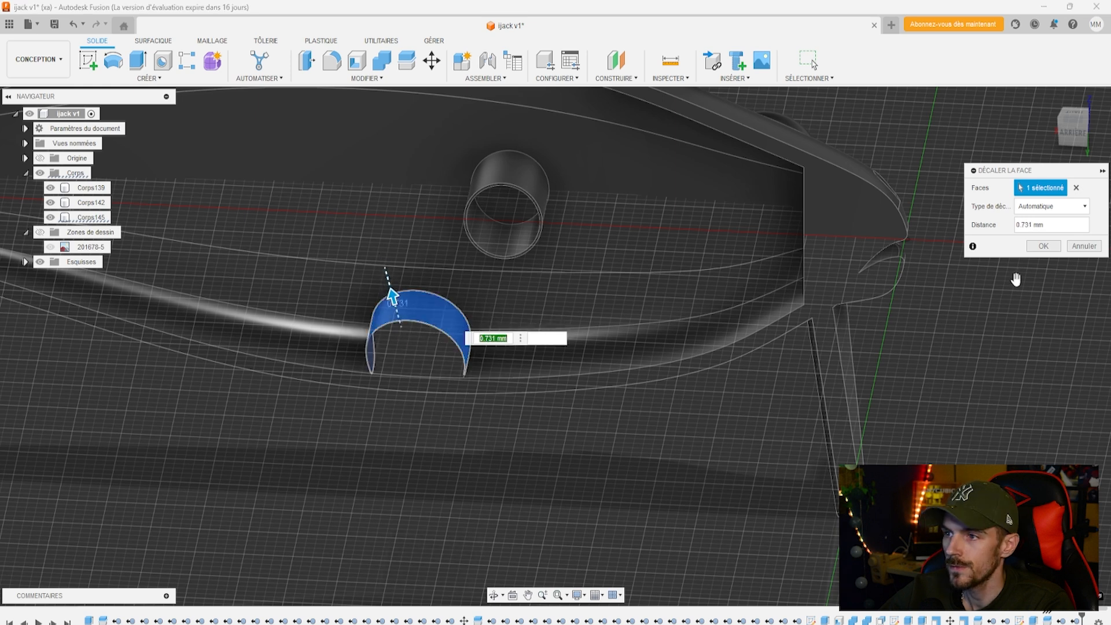
click(1041, 247)
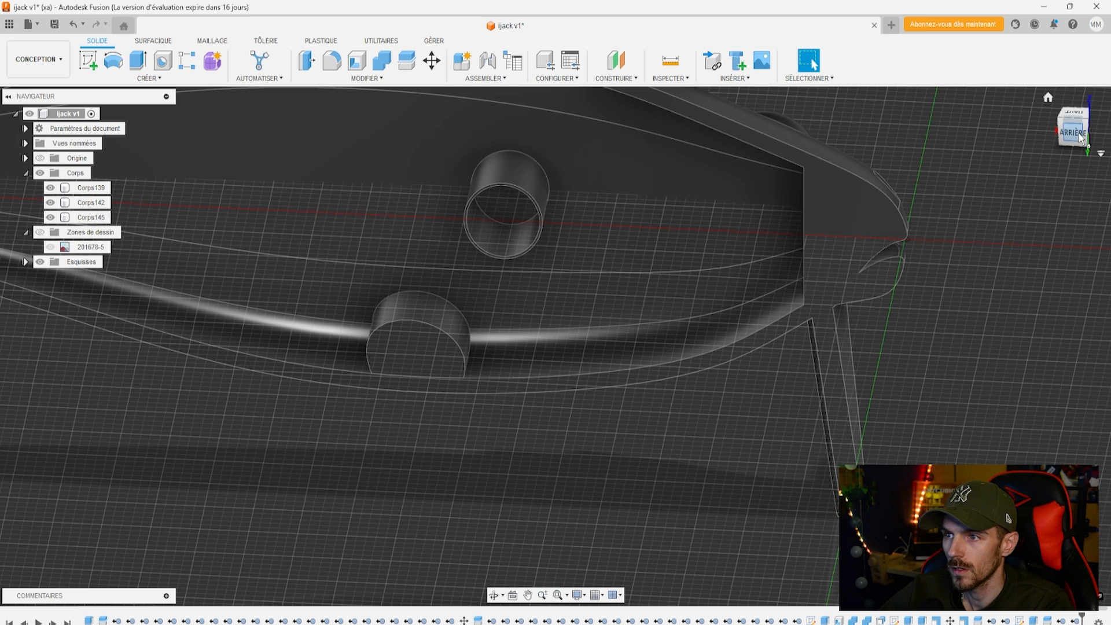
Join the fish body Corps139, tail block Corps142 and belly dome block Corps145 into a single body
click(1080, 138)
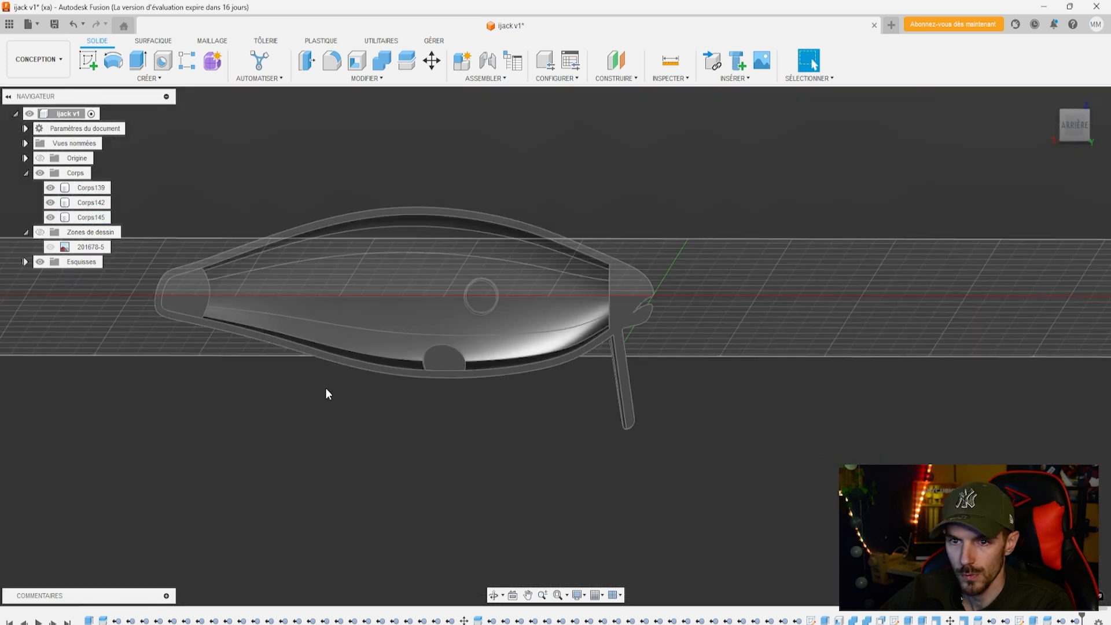
middle_drag(316, 387, 454, 398)
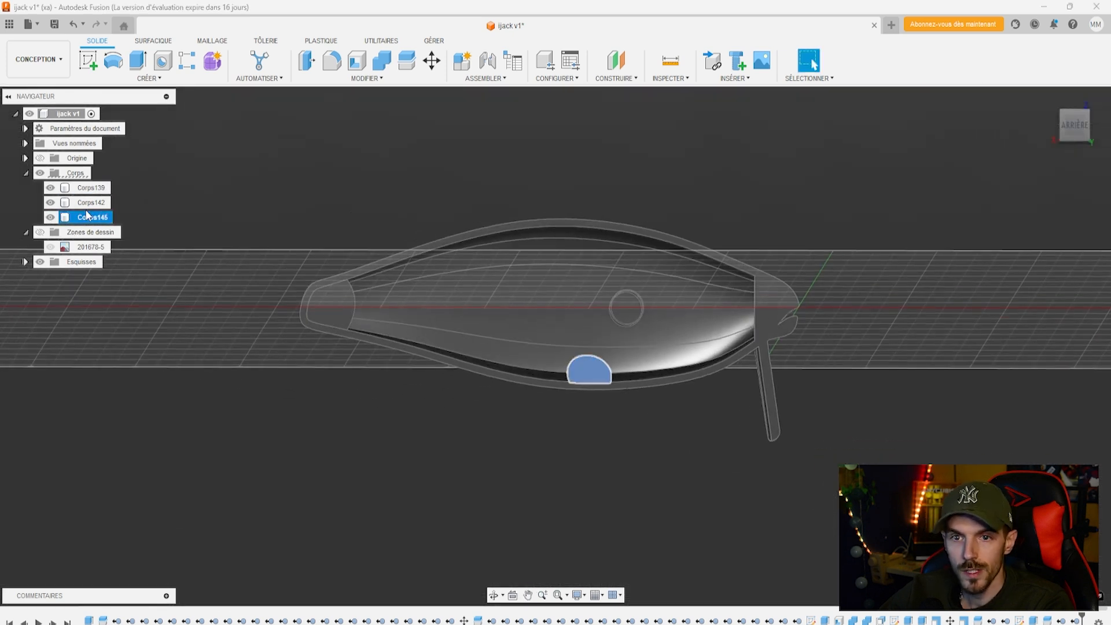
shift+click(90, 188)
click(382, 68)
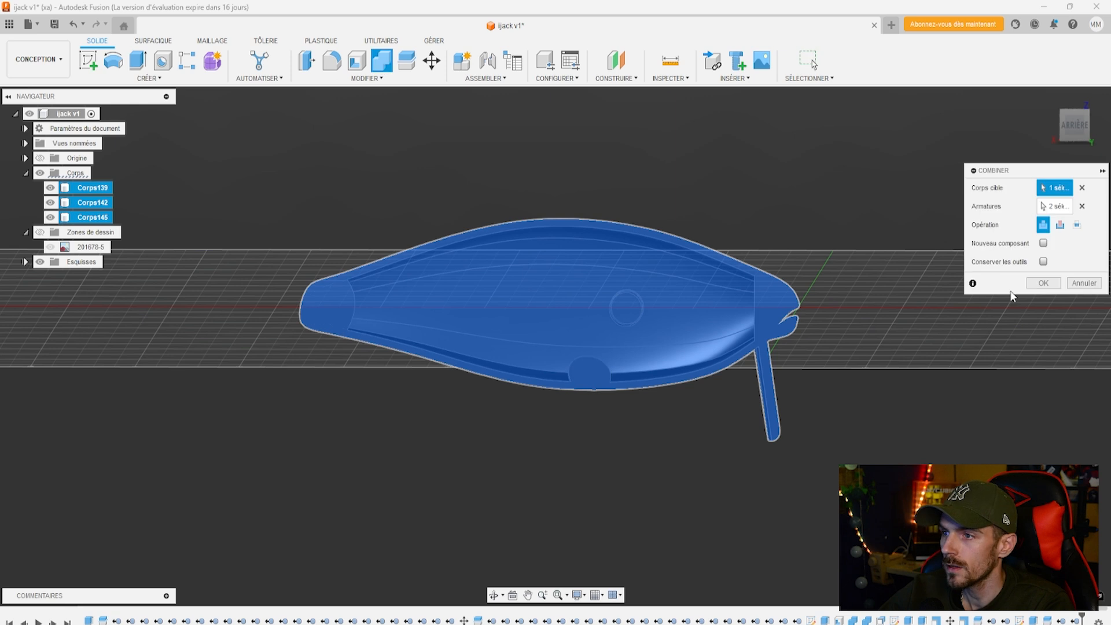
click(1044, 283)
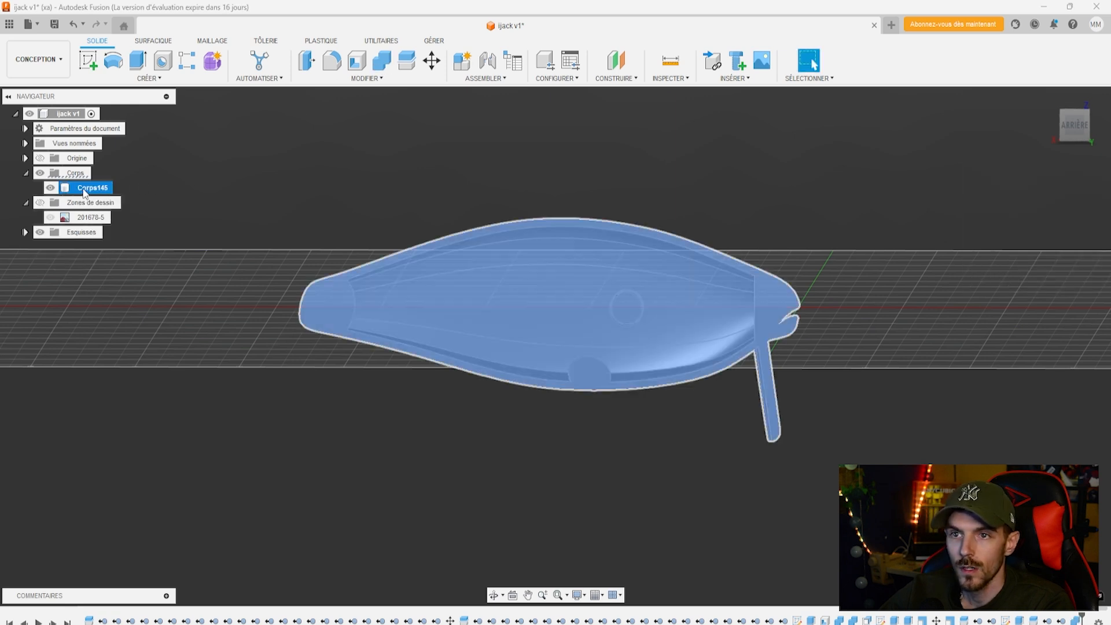
Mirror the combined half body about the origin plane at its flat section face, as a new body
click(158, 83)
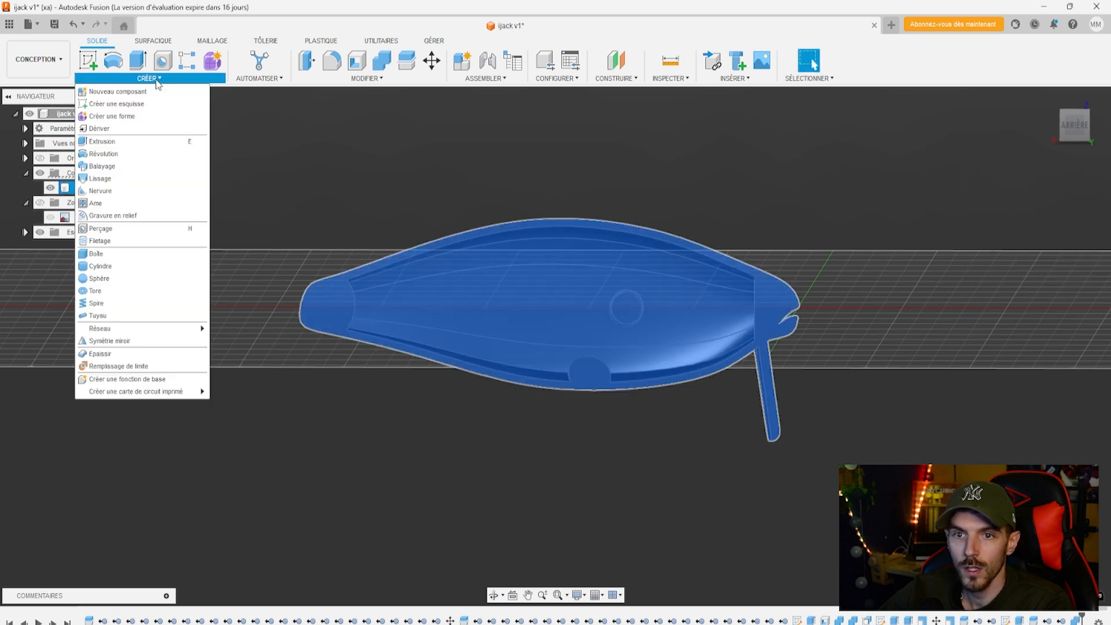
click(133, 335)
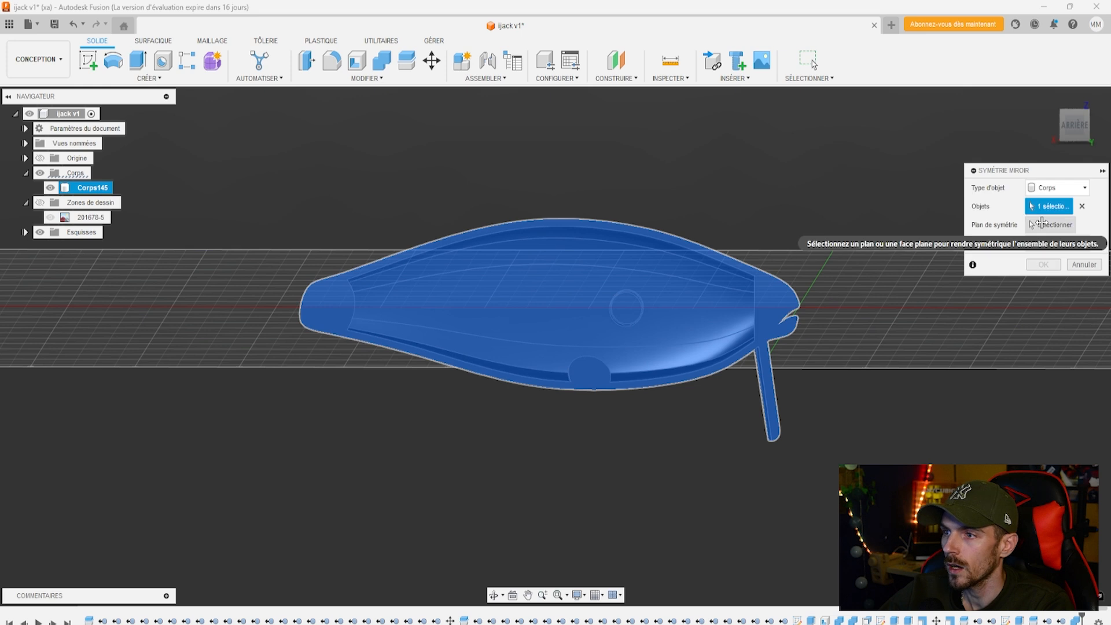
click(778, 271)
click(1042, 244)
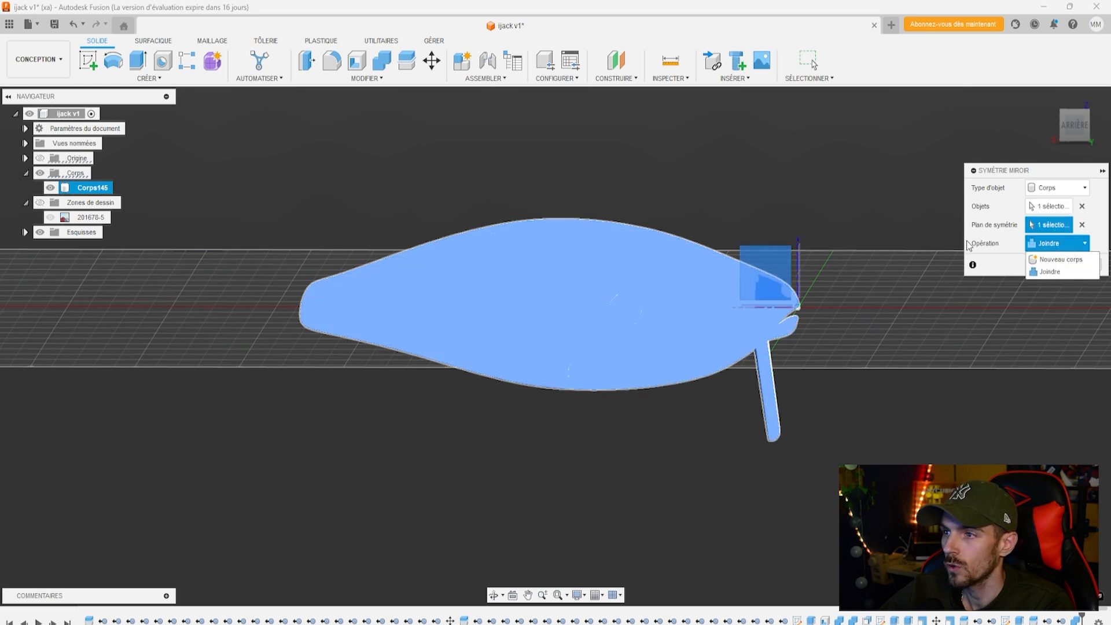
click(1059, 259)
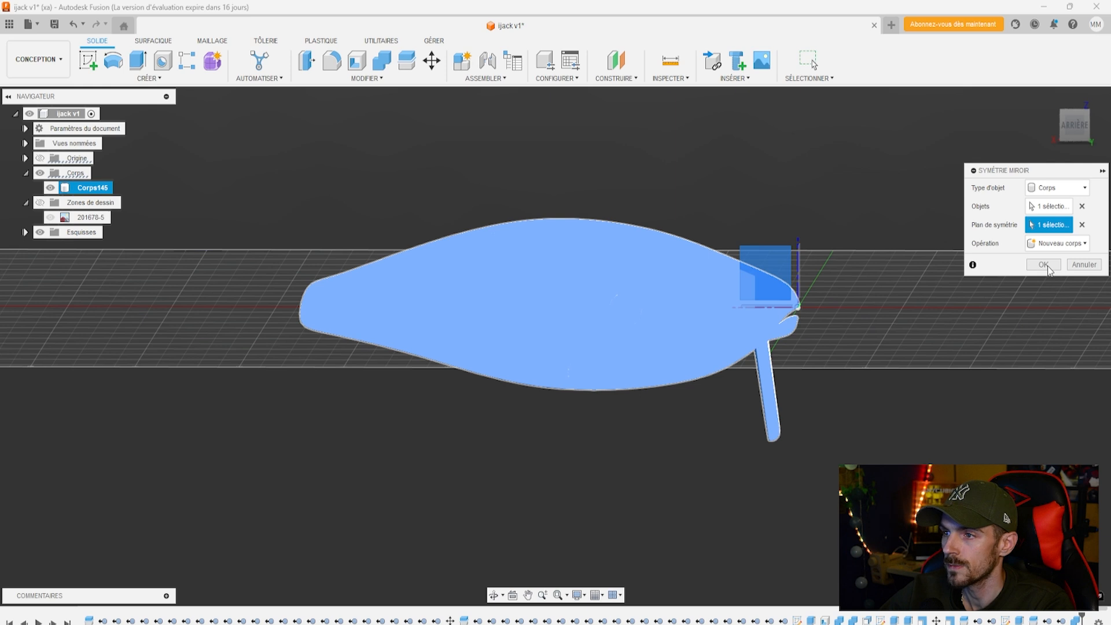
click(1045, 265)
Sketch a 1 mm diameter circle on the origin plane facing the tail end, centred on the vertical axis just above the origin
mouse_move(1067, 128)
mouse_down()
mouse_move(1049, 149)
mouse_move(1008, 158)
mouse_move(995, 134)
mouse_move(978, 141)
mouse_move(917, 119)
mouse_move(906, 148)
mouse_up()
click(1079, 130)
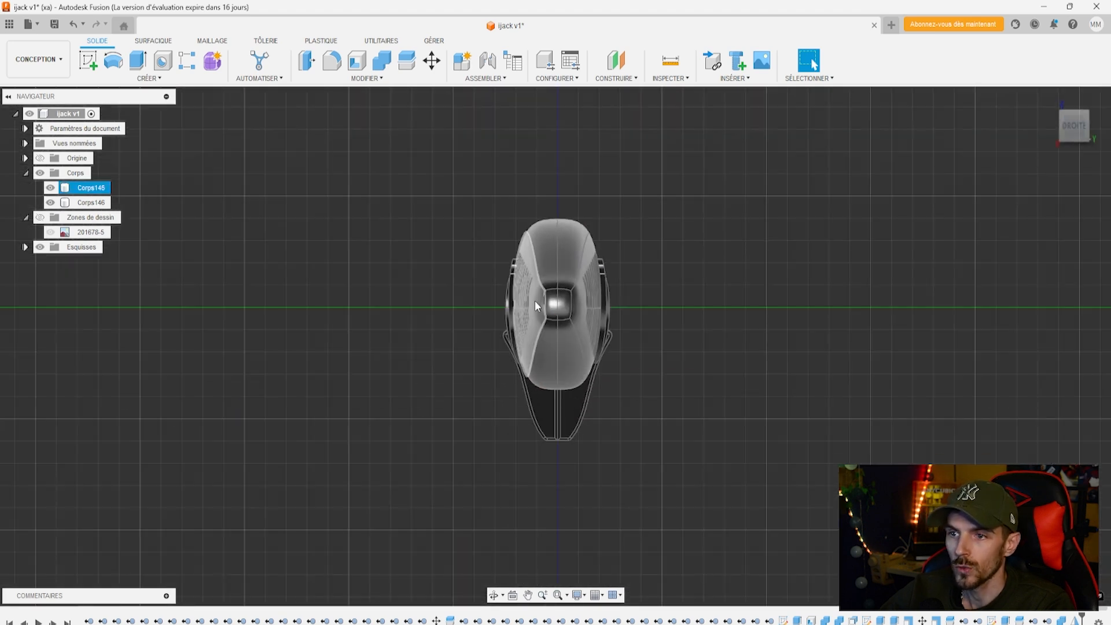
scroll(555, 306, up, 5)
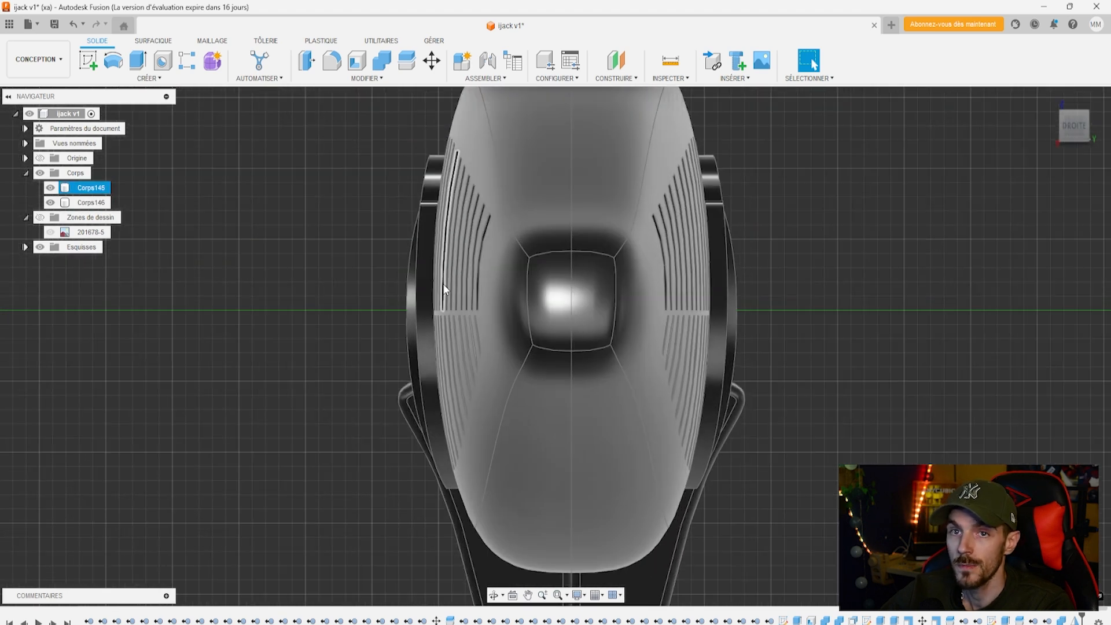
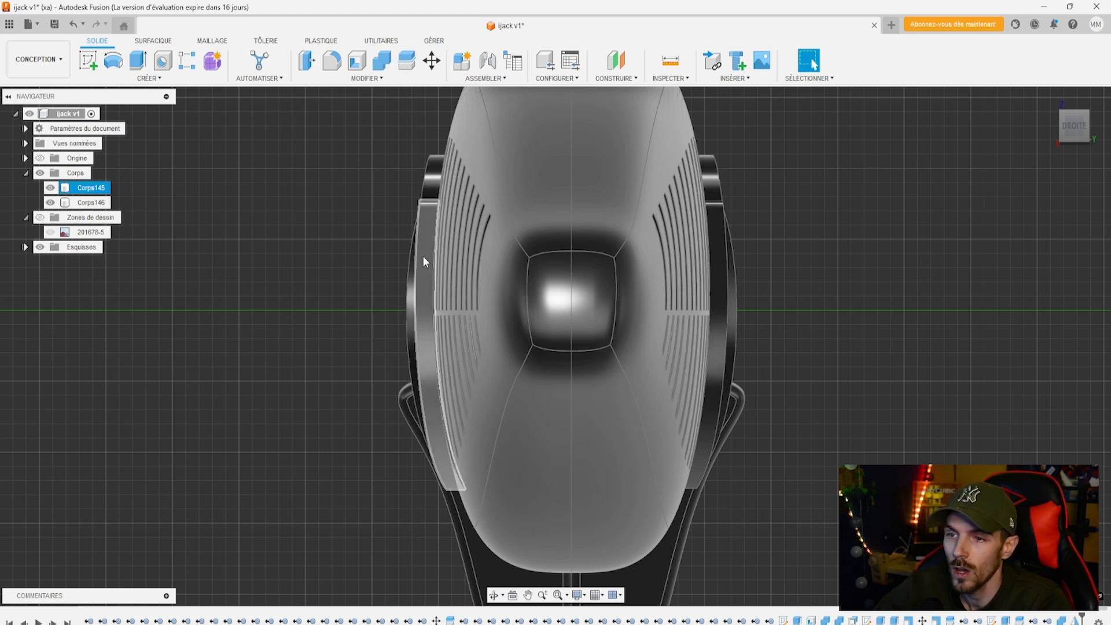
click(90, 60)
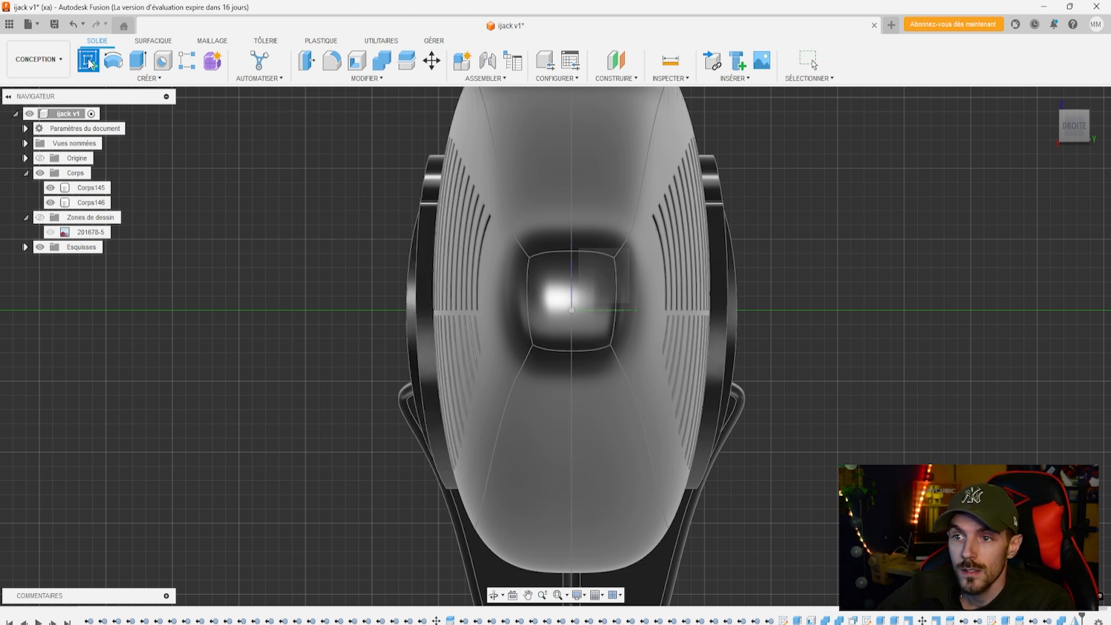
click(602, 277)
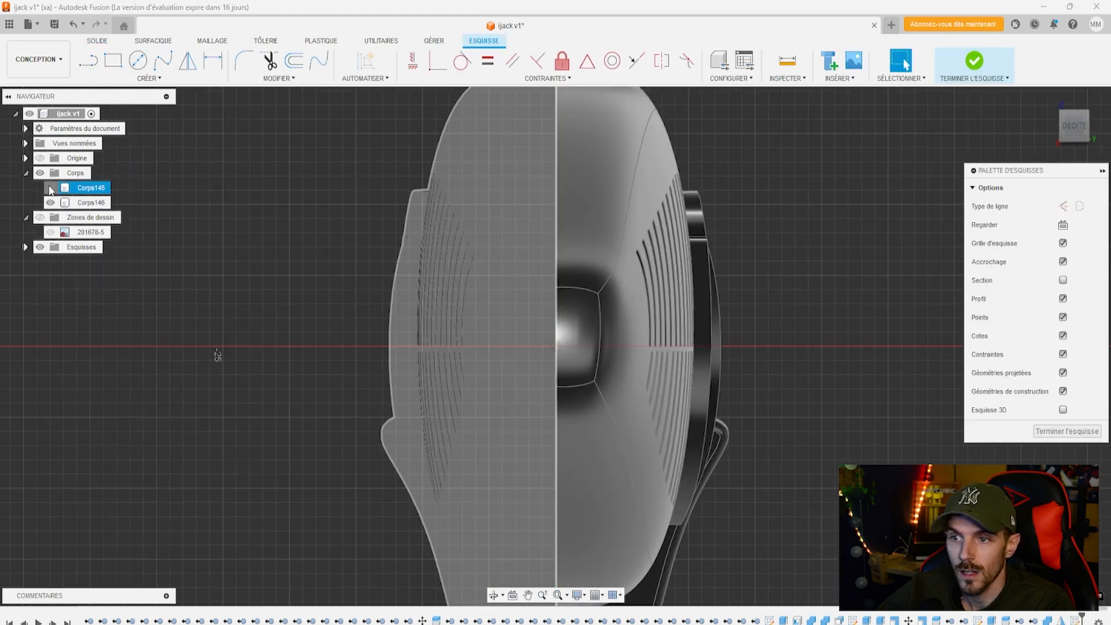
click(138, 60)
scroll(555, 327, up, 2)
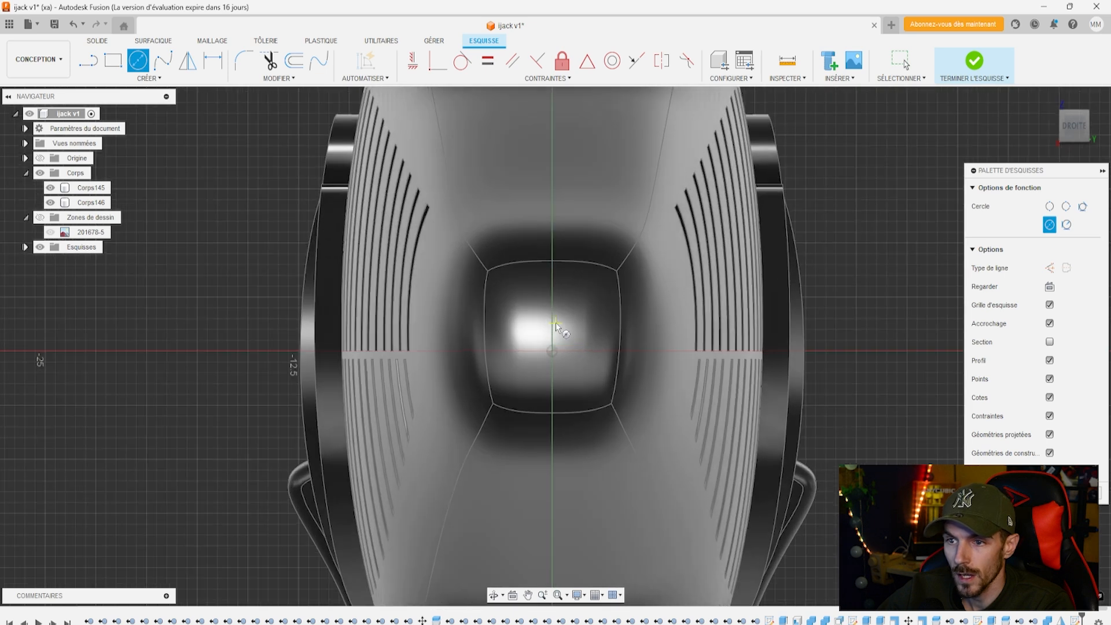
click(553, 330)
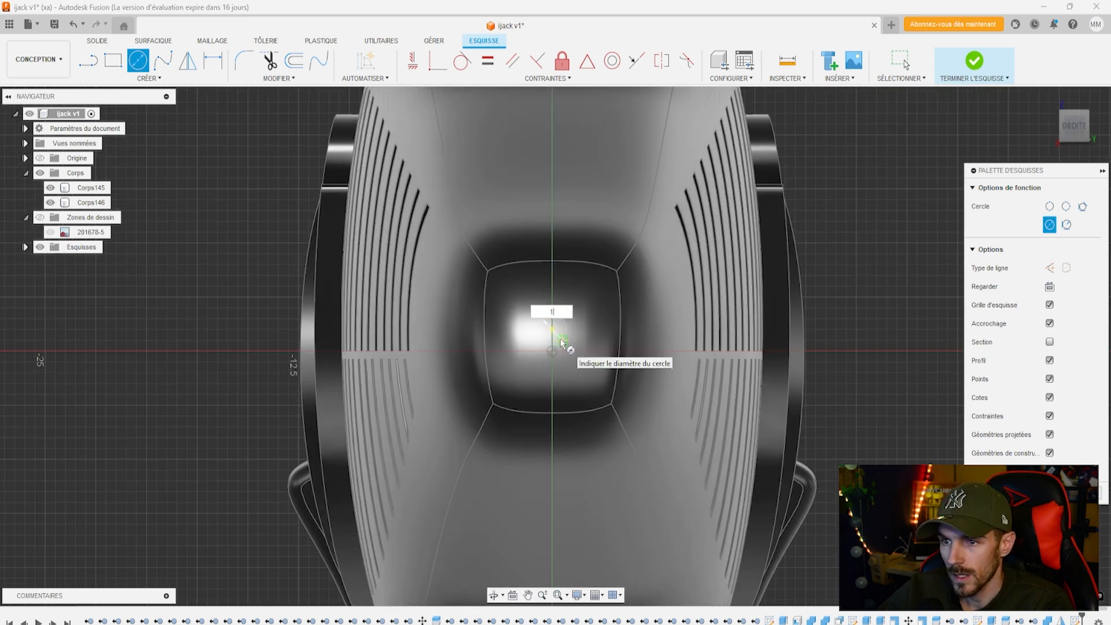
key(Return)
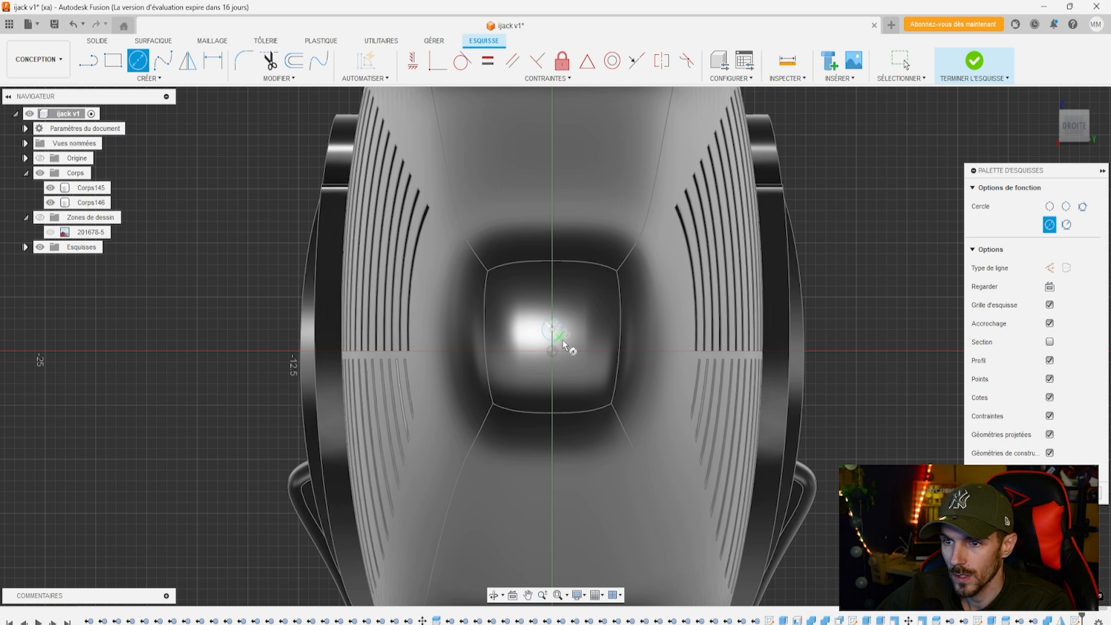
Finish the circle sketch and hide both half bodies, Corps145 and Corps146
click(1066, 494)
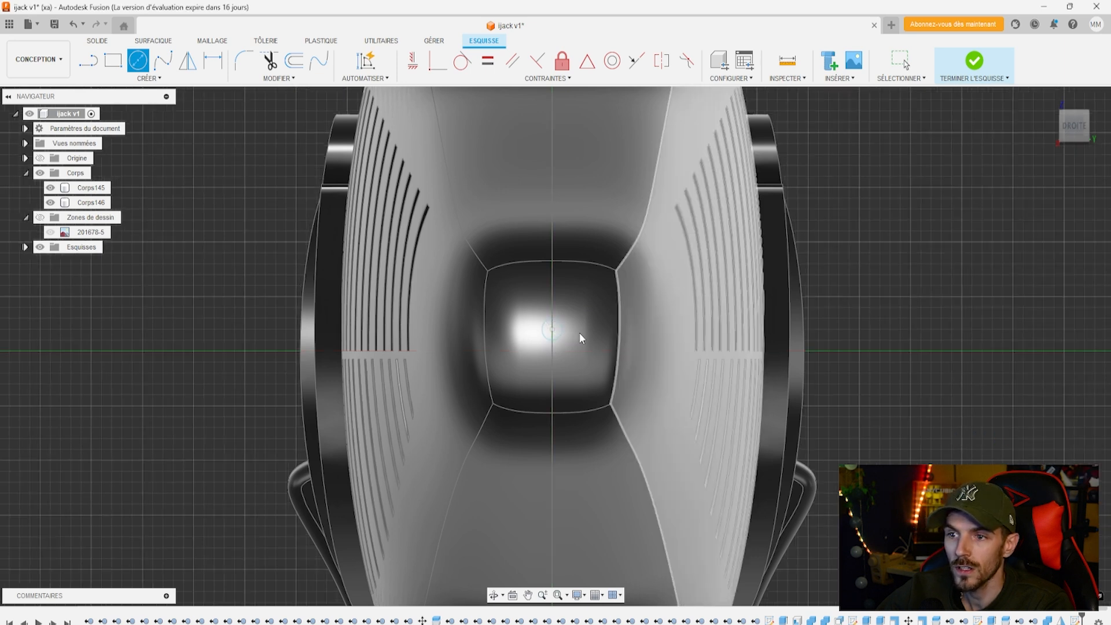
click(51, 187)
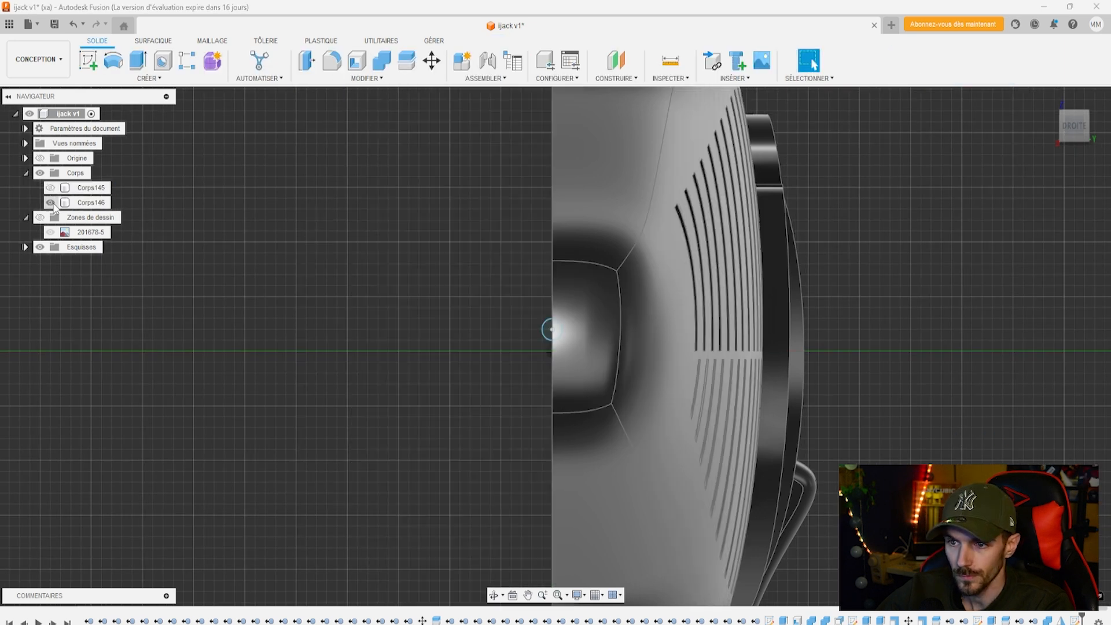
click(51, 202)
Extrude the 1 mm circle about 13.46 mm outward from the nose as a new body, with both half bodies shown again
scroll(561, 342, up, 2)
click(557, 325)
scroll(347, 290, down, 4)
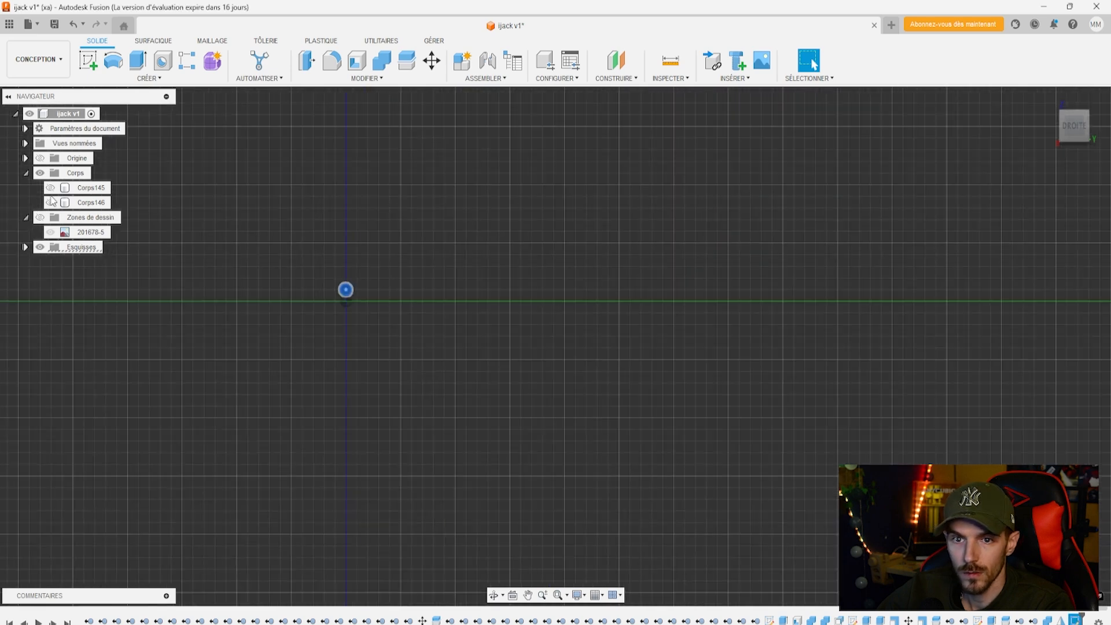
click(50, 188)
click(50, 202)
drag(1056, 133, 1013, 144)
click(1076, 130)
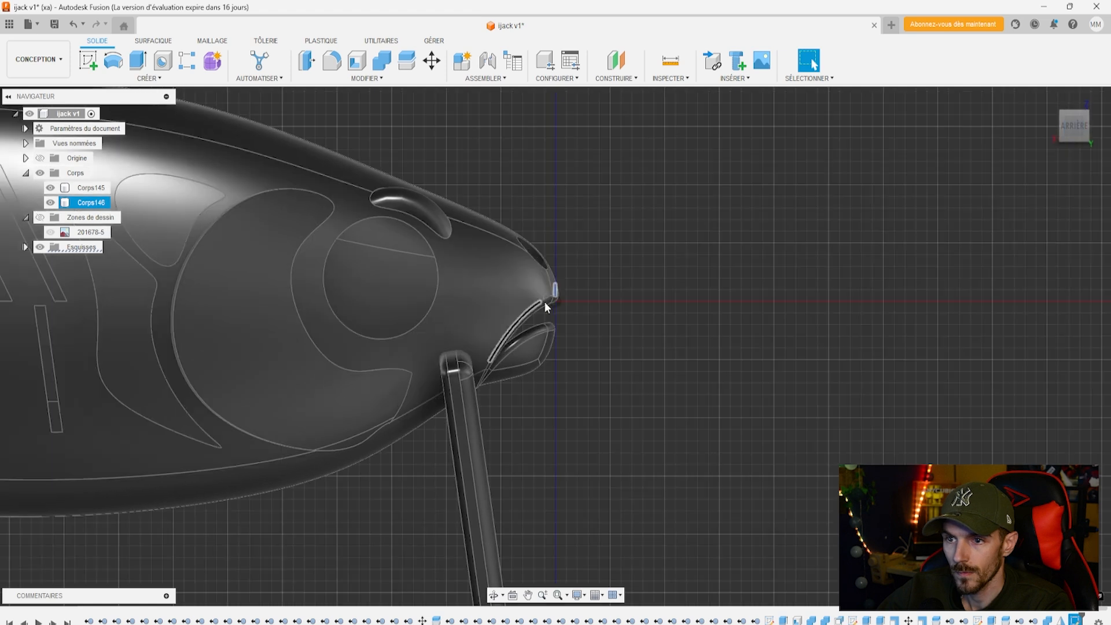
click(138, 59)
drag(515, 285, 669, 284)
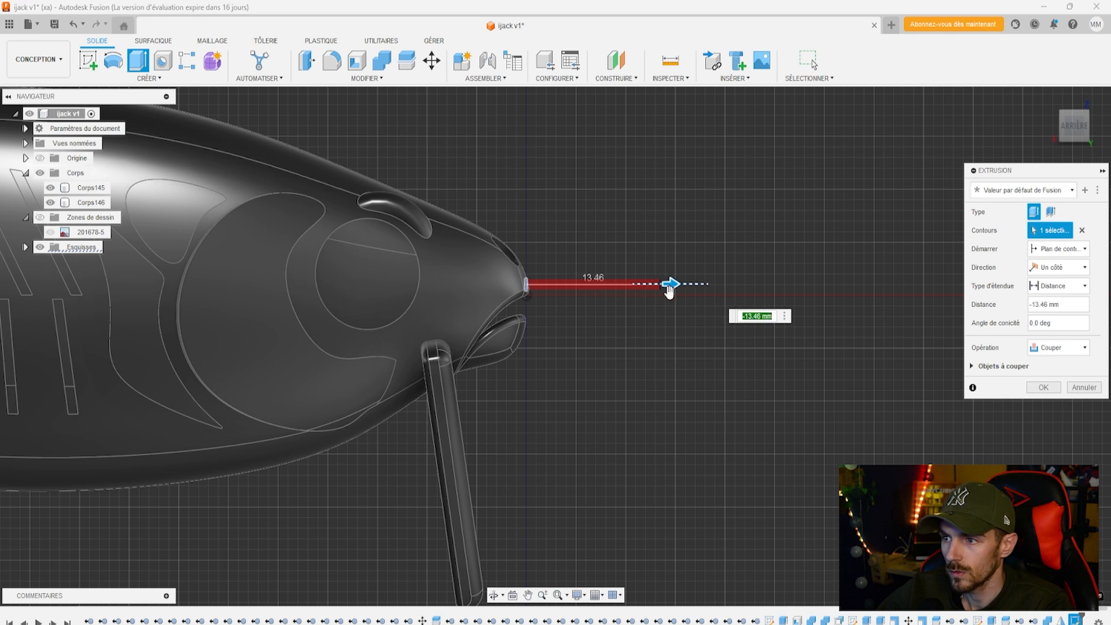
click(1058, 347)
click(1065, 401)
click(1059, 372)
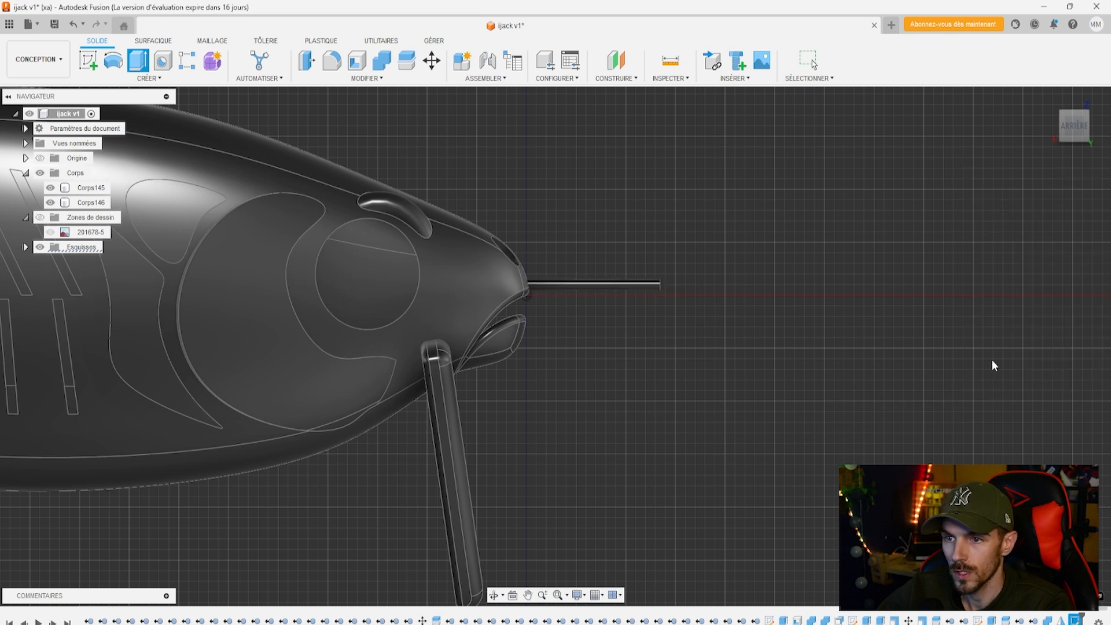
Hide Corps146 and move the rod Corps147 about 6.2 mm down and 6.6 mm inward, partly embedded in the lower lip
right_click(89, 219)
click(116, 224)
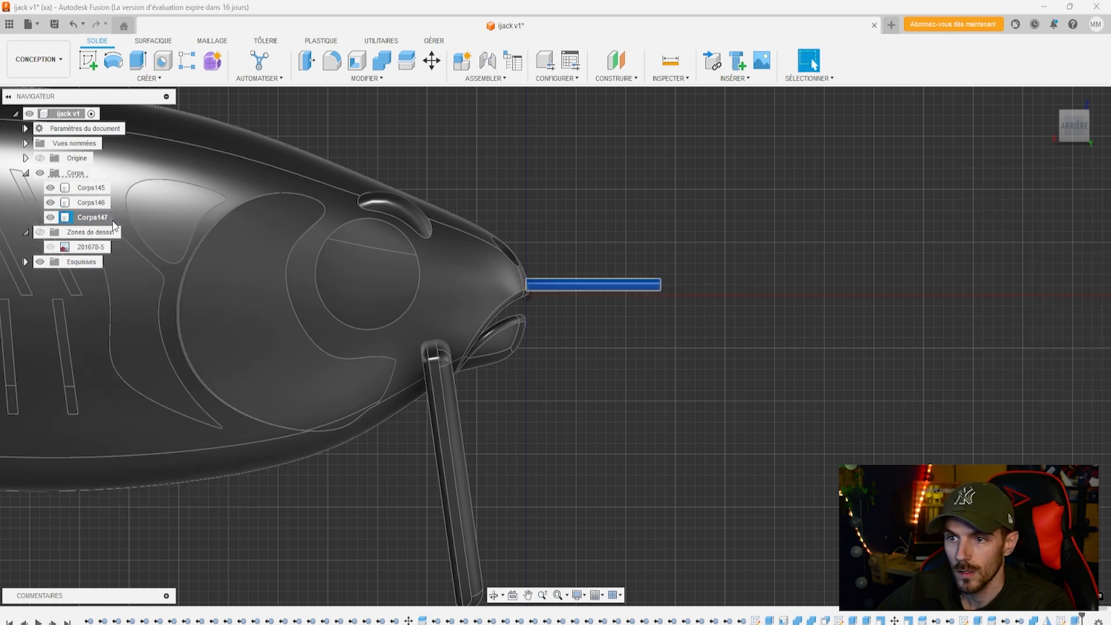
drag(659, 255, 641, 339)
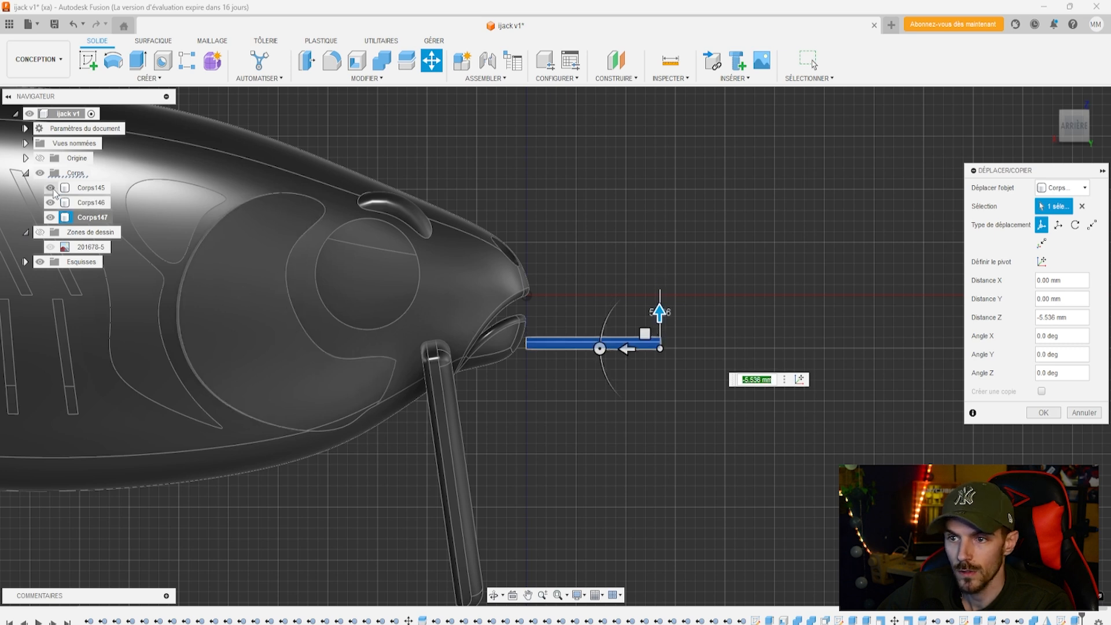
click(51, 202)
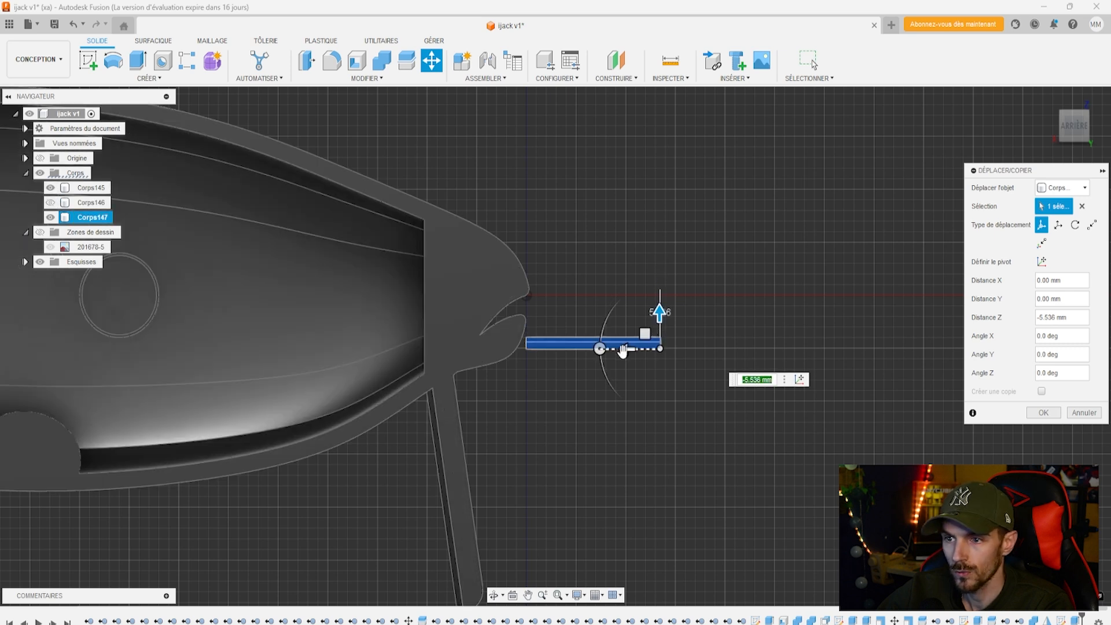
drag(627, 351, 582, 350)
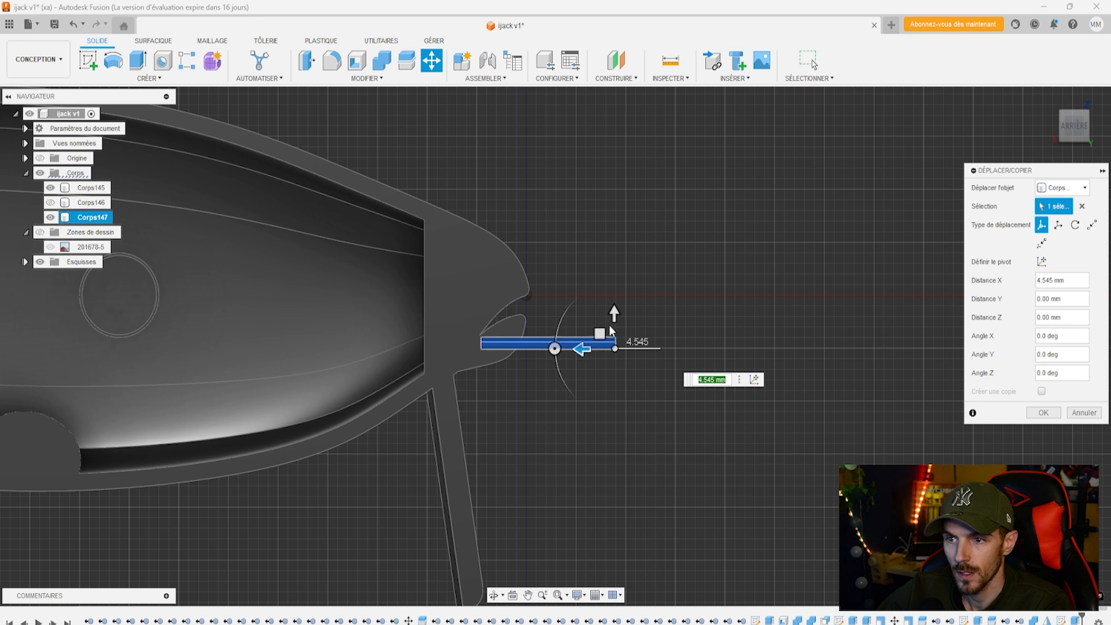
drag(614, 314, 614, 322)
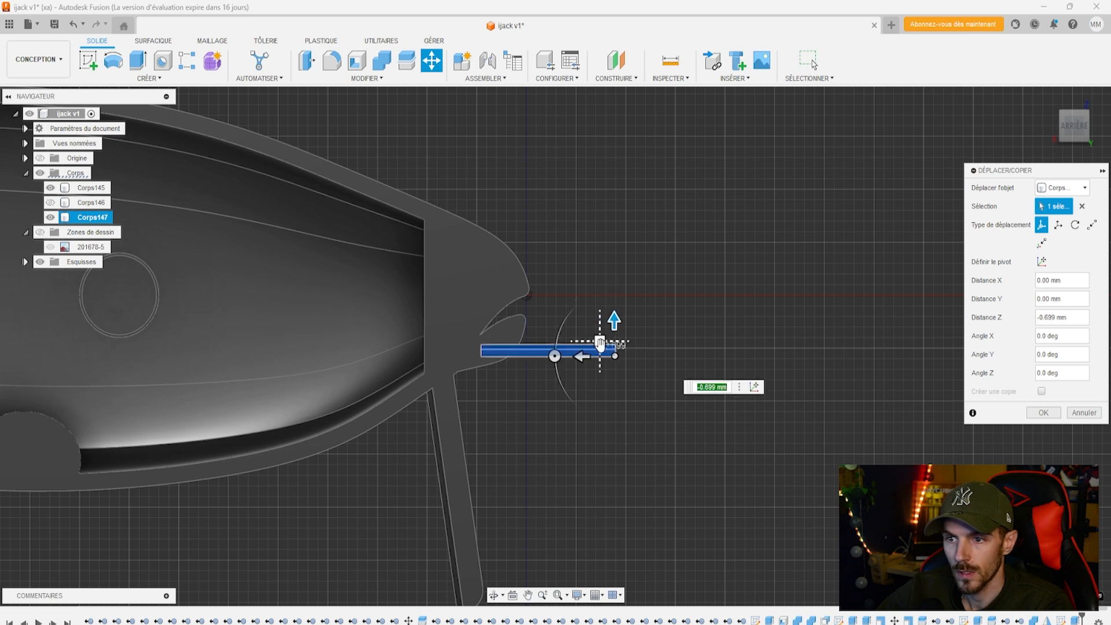
mouse_move(582, 358)
mouse_down()
mouse_move(544, 358)
mouse_move(561, 360)
mouse_up()
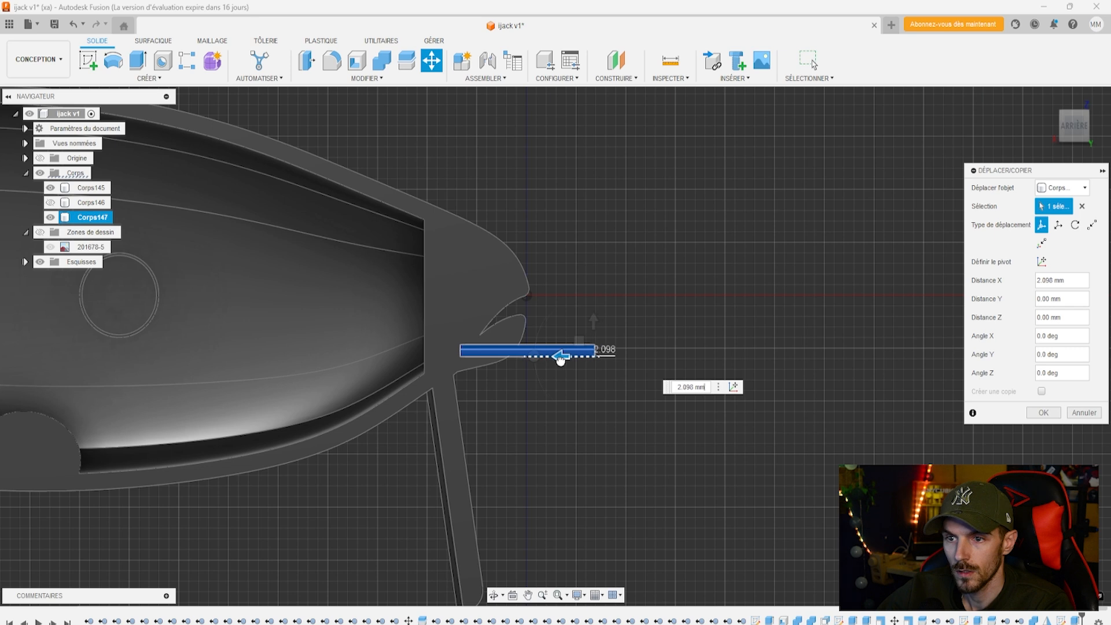
click(1042, 413)
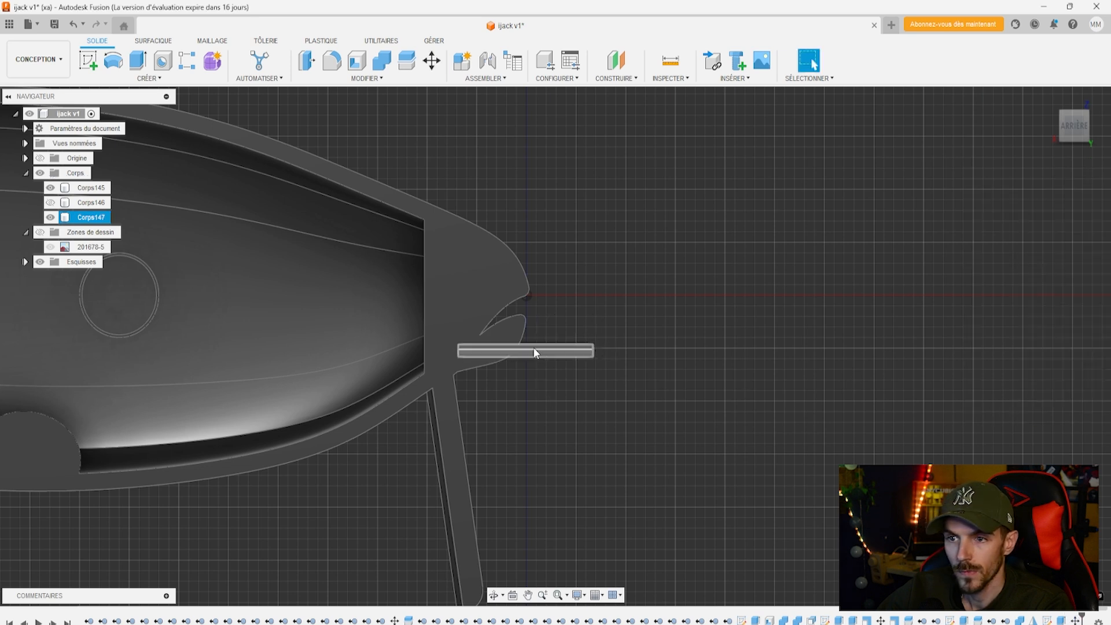
Paste a copy of the rod Corps147 as a new body
right_click(82, 218)
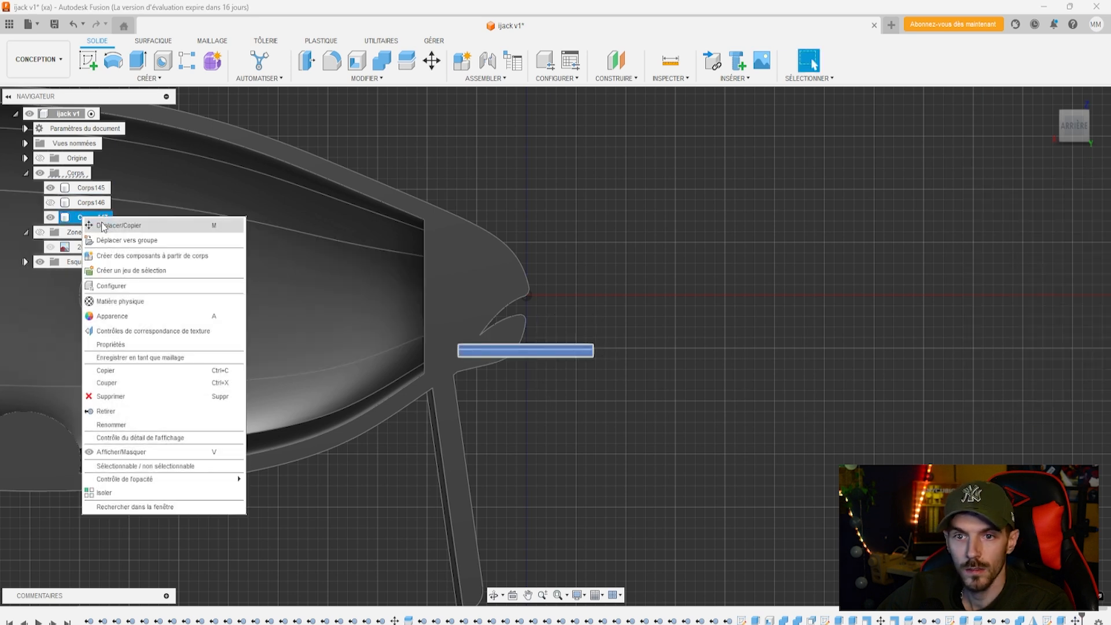
click(114, 372)
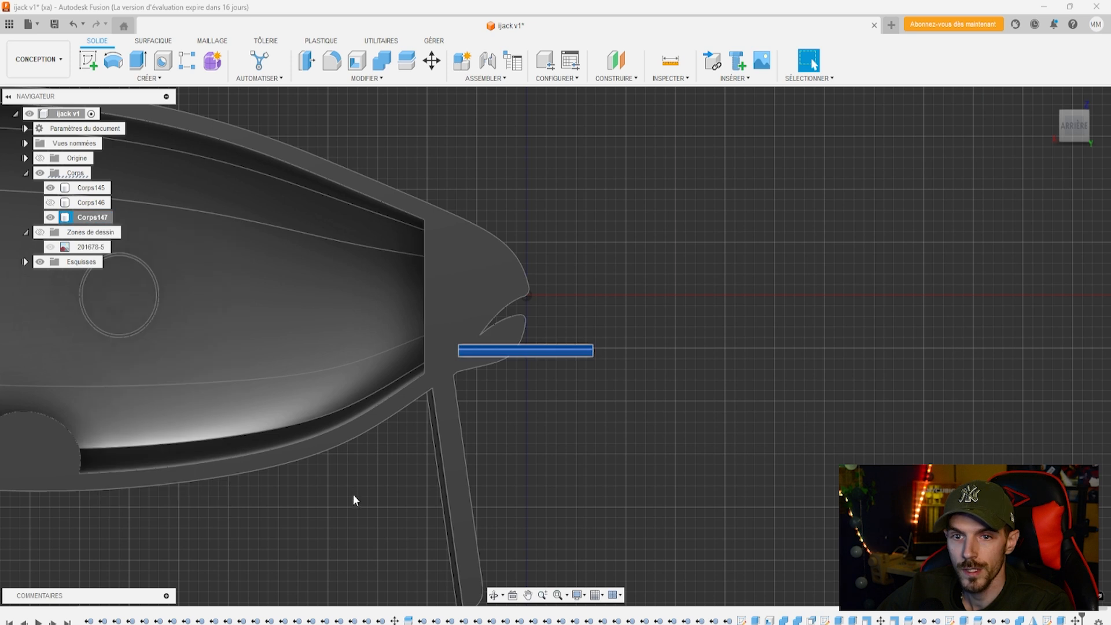
right_click(292, 520)
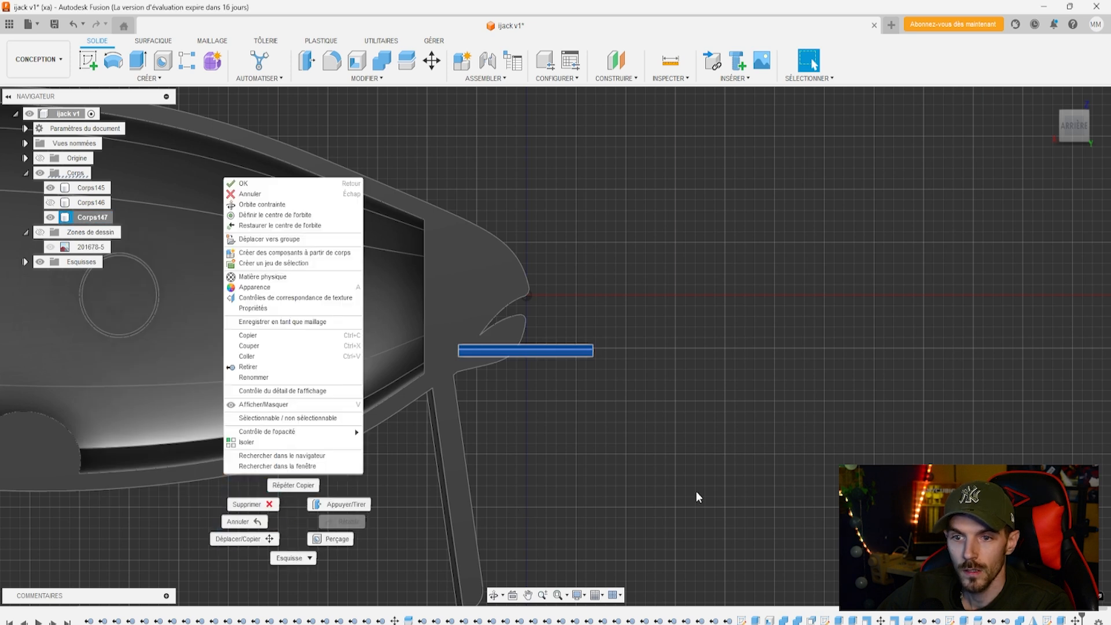
right_click(363, 495)
click(319, 332)
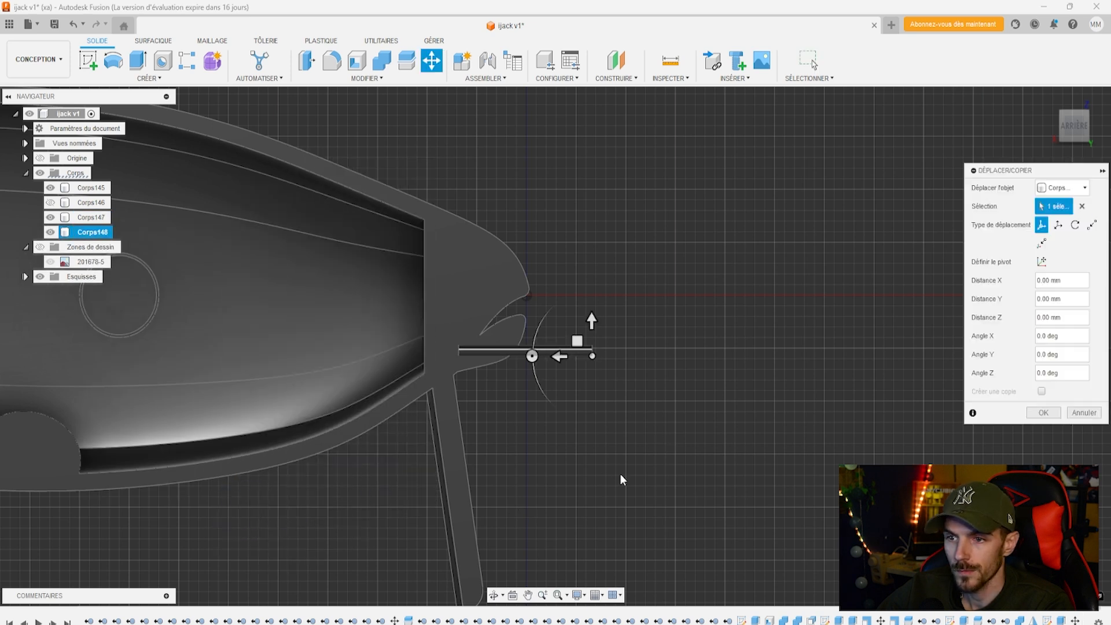
Move the copied rod to the tail end, horizontal on the main axis and partly embedded in the solid tail block
drag(591, 323, 364, 330)
drag(556, 363, 244, 363)
middle_drag(280, 474, 832, 429)
scroll(715, 407, down, 5)
drag(723, 378, 398, 339)
scroll(399, 365, up, 5)
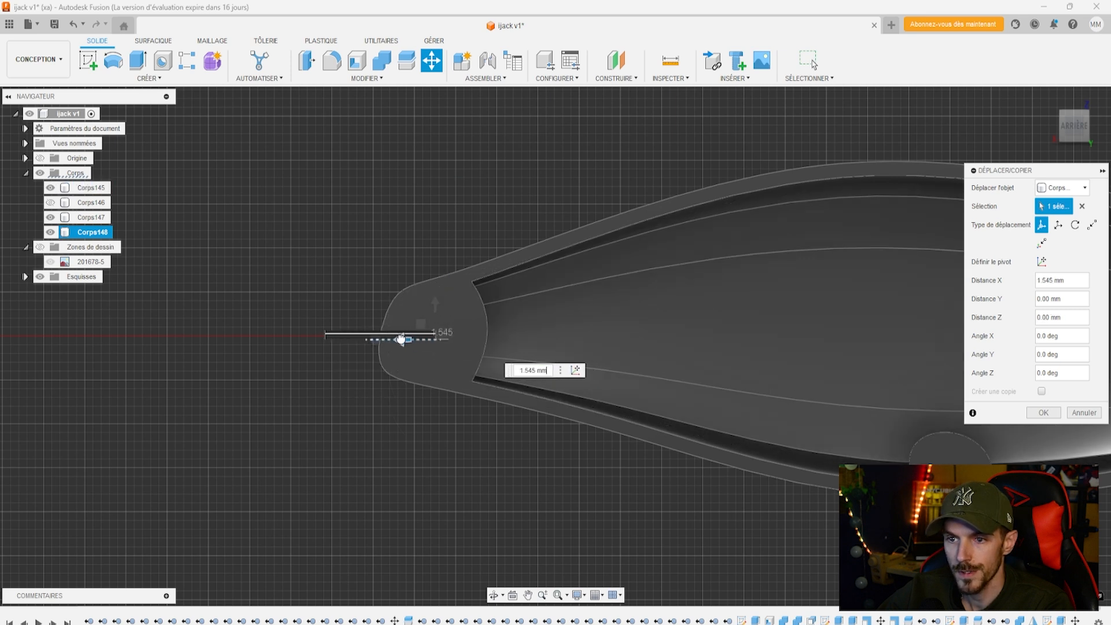
click(121, 251)
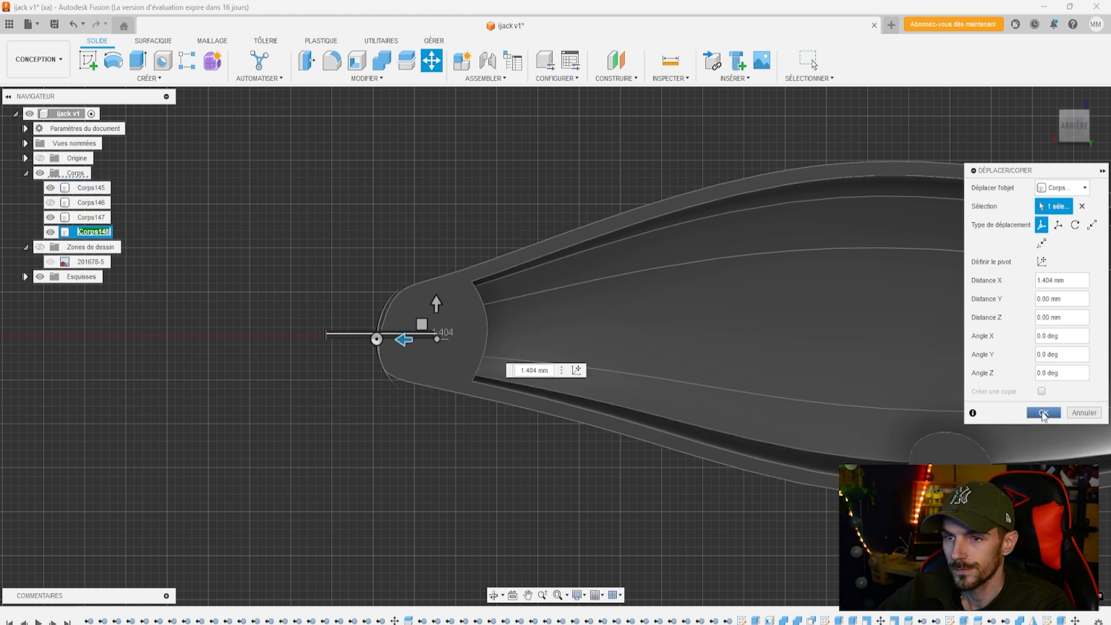
click(1044, 413)
Copy the tail rod, stand the copy upright partly embedded in the belly dome block, and show Corps146 again
right_click(83, 234)
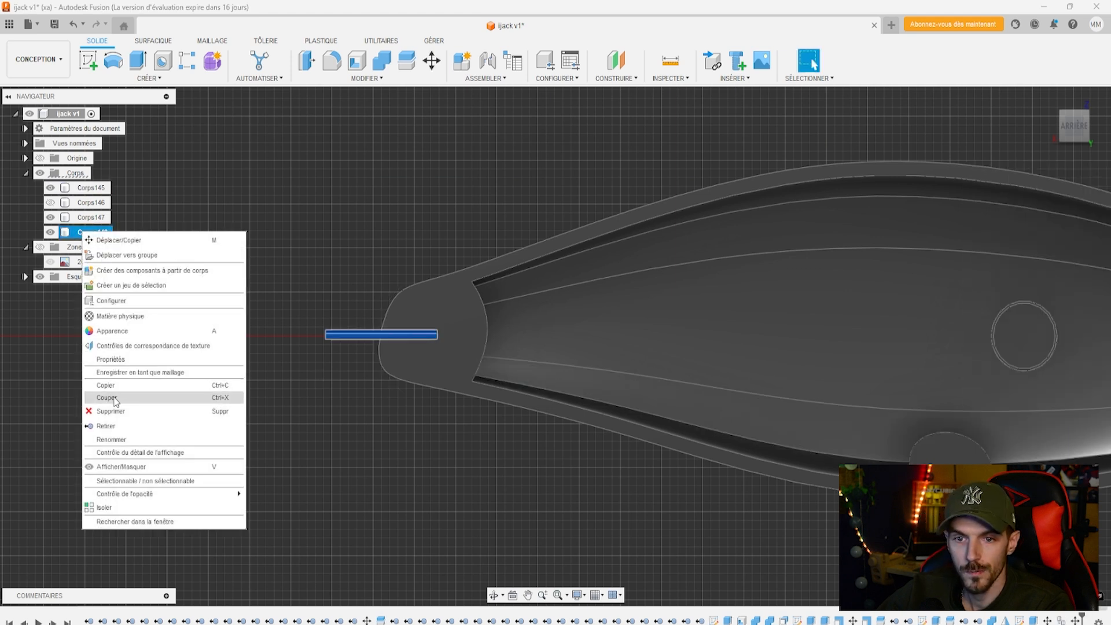
click(113, 388)
right_click(286, 425)
click(238, 260)
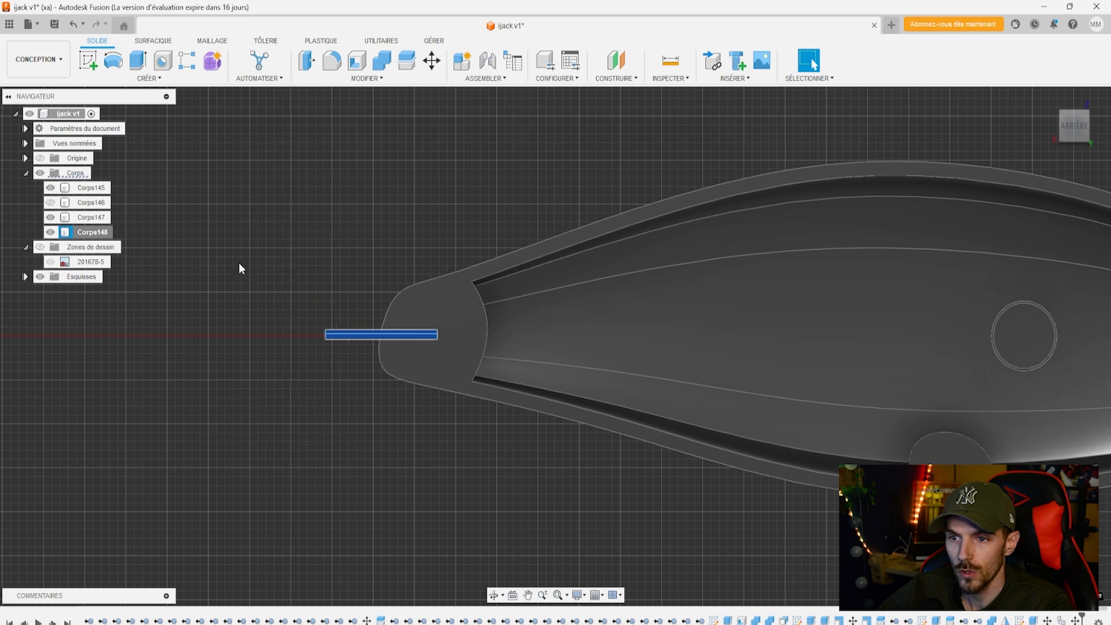
drag(404, 340, 924, 494)
middle_drag(668, 511, 512, 491)
drag(579, 291, 635, 418)
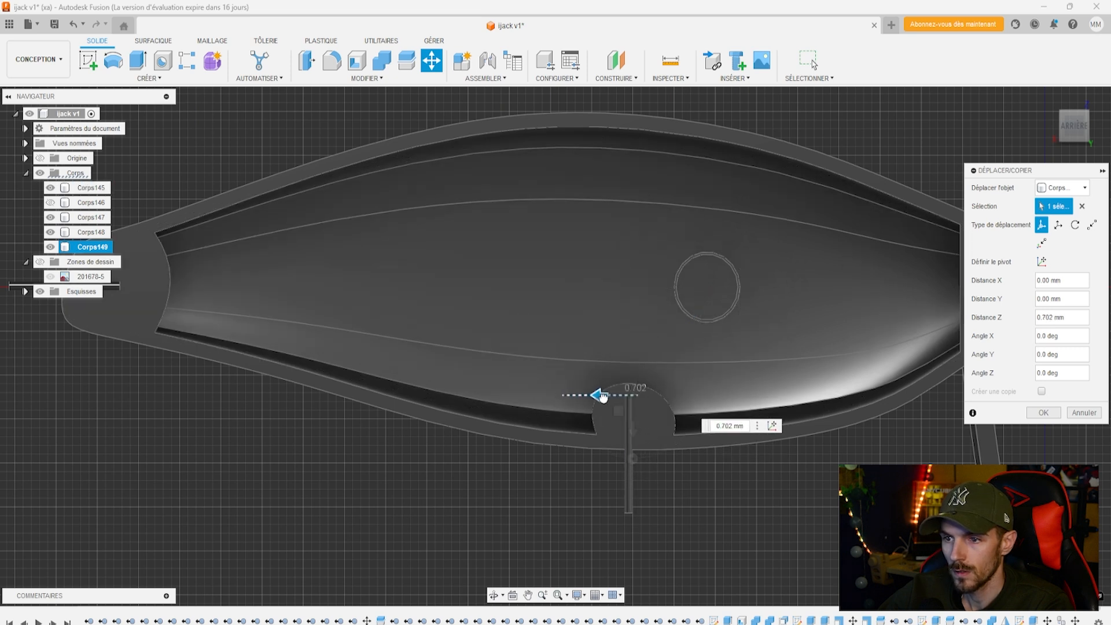
click(1044, 412)
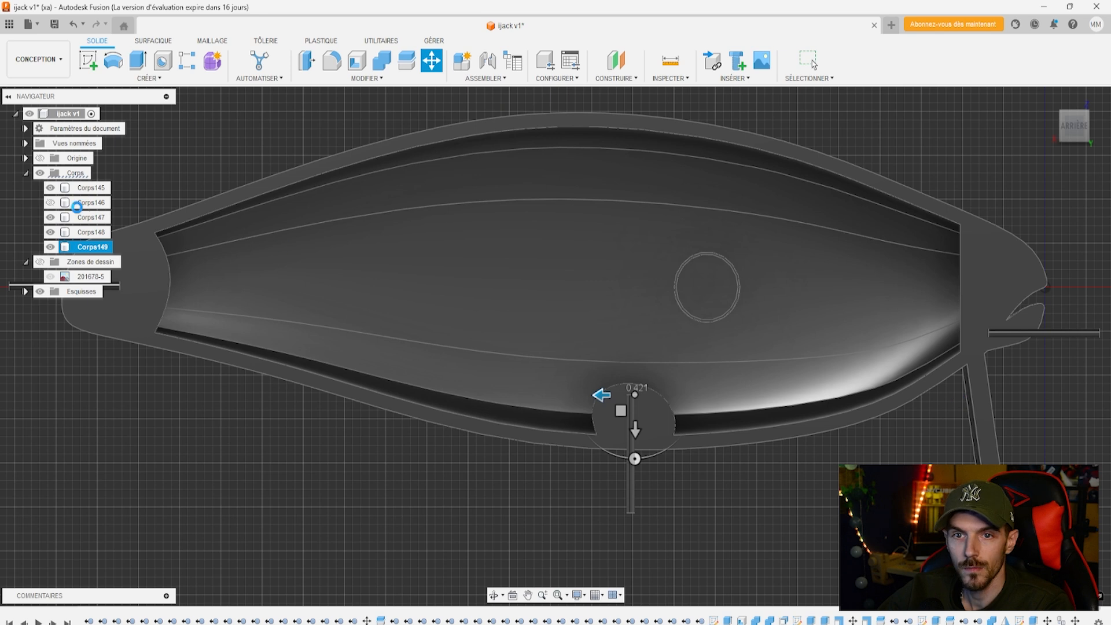
click(51, 203)
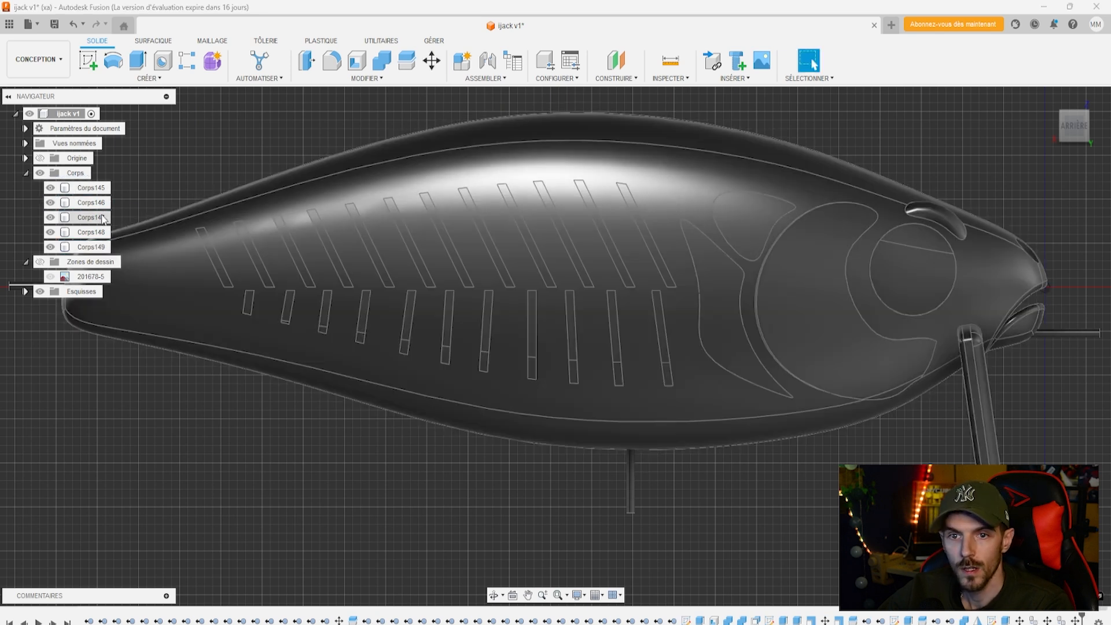
click(102, 220)
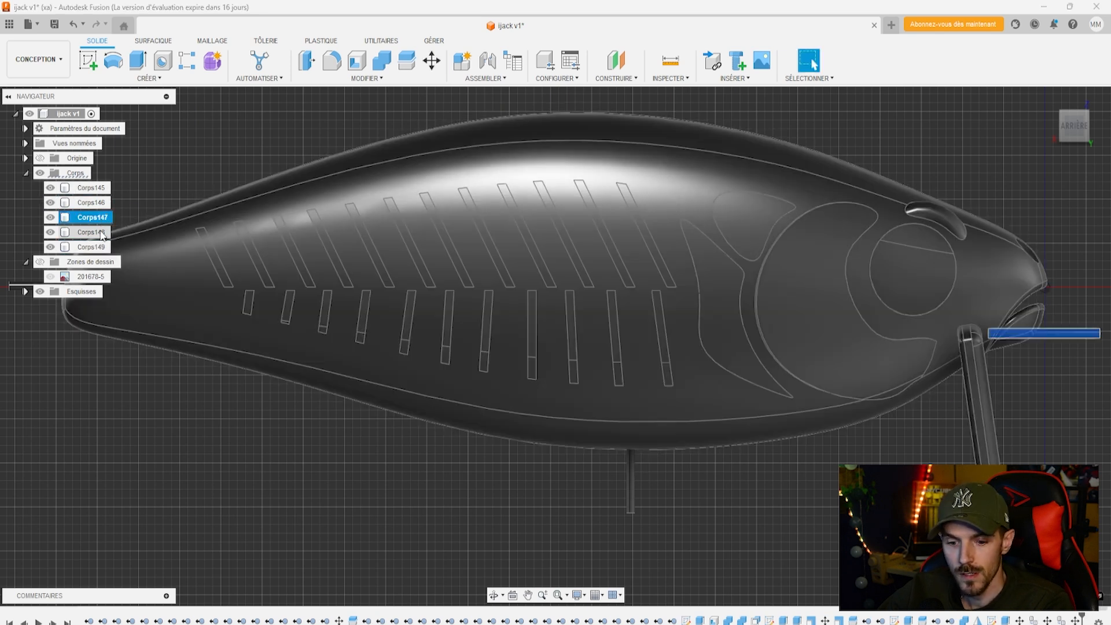
shift+click(100, 245)
scroll(315, 380, down, 3)
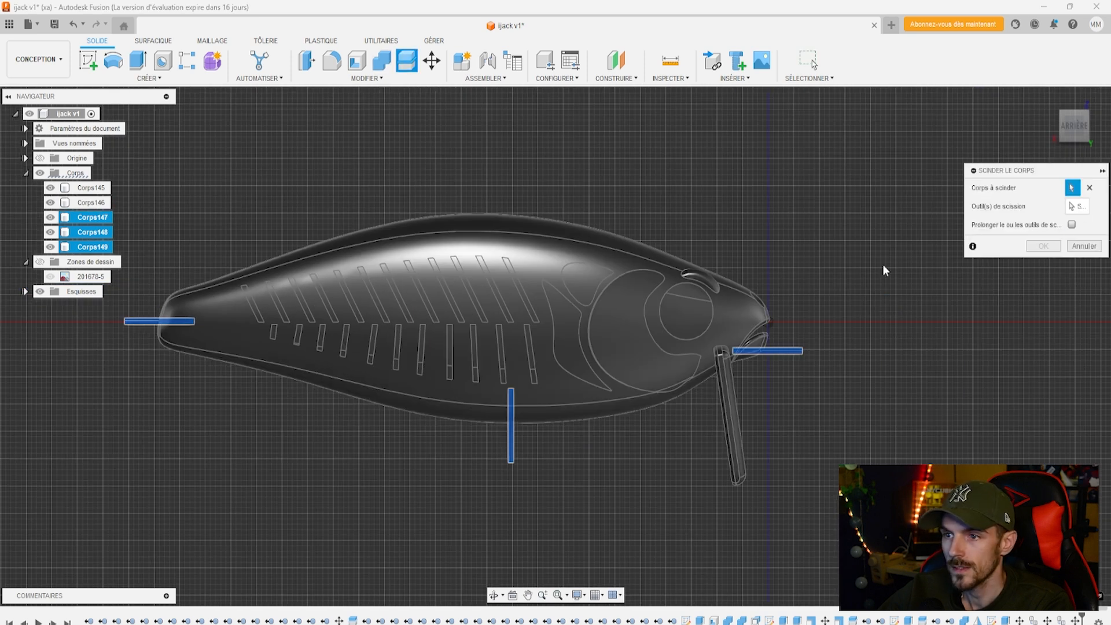
click(90, 190)
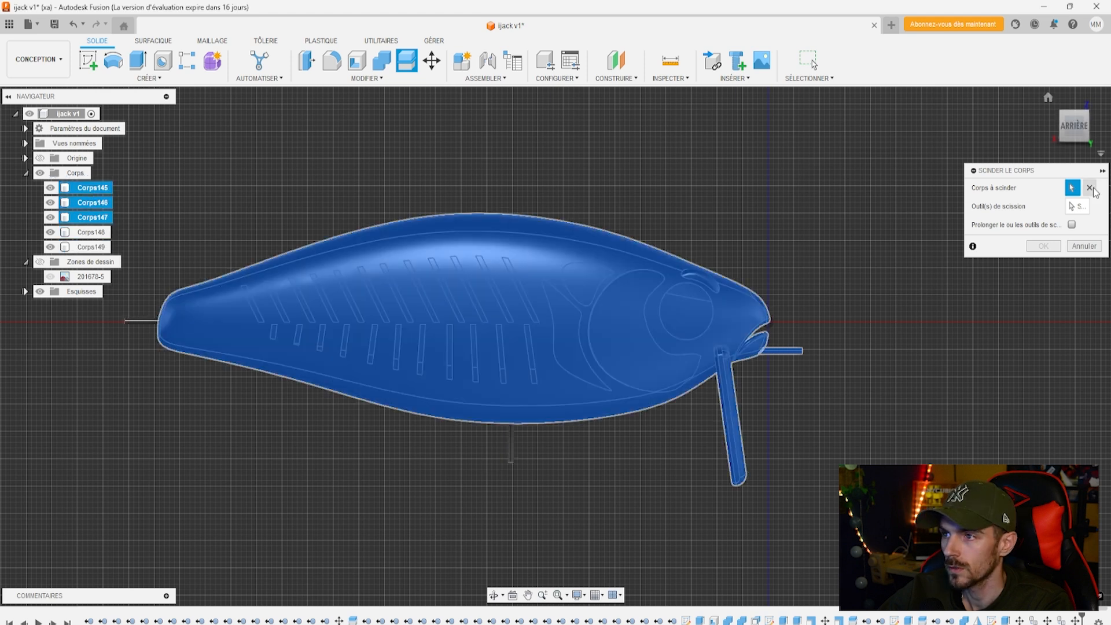
click(1092, 189)
Split bodies Corps145 and Corps146 using the three rods Corps147, Corps148 and Corps149 as splitting tools
click(88, 188)
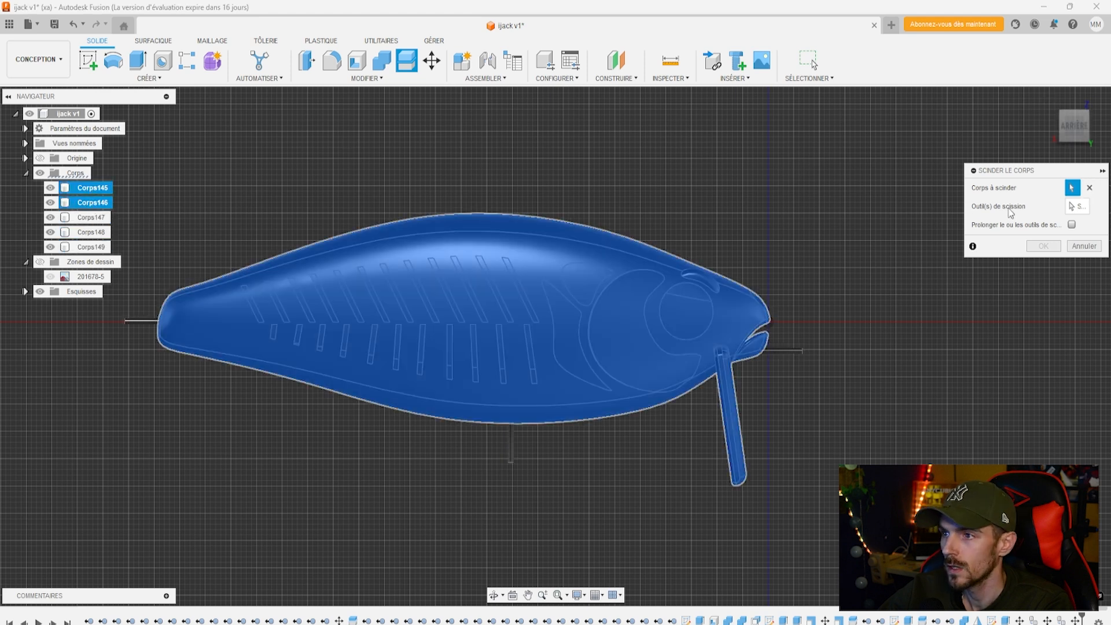
click(1078, 209)
click(91, 218)
click(93, 233)
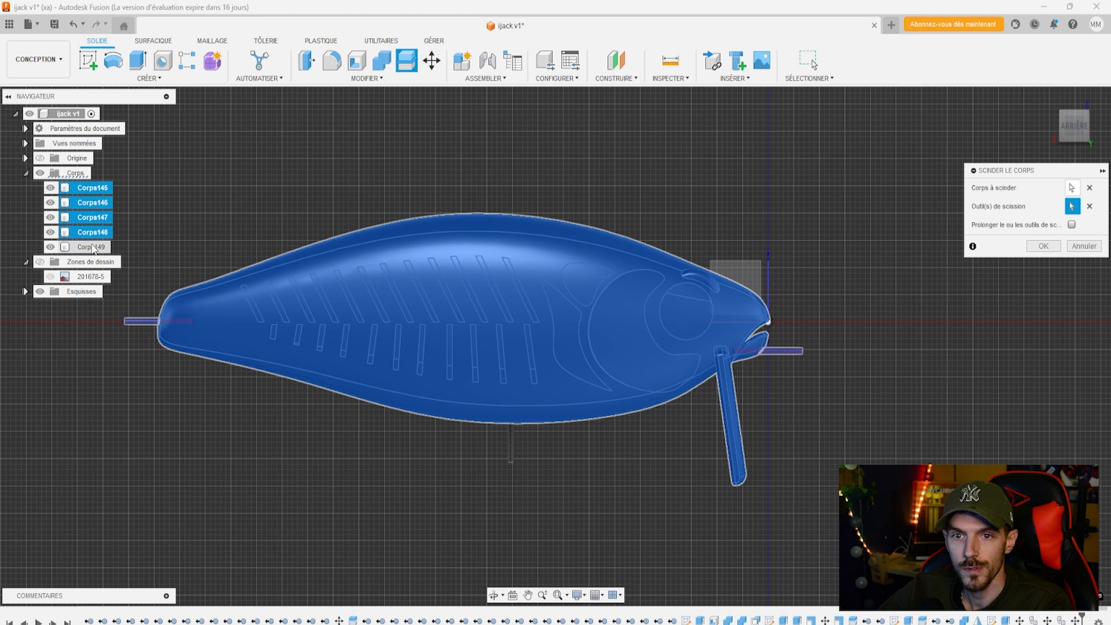
click(92, 246)
click(1042, 247)
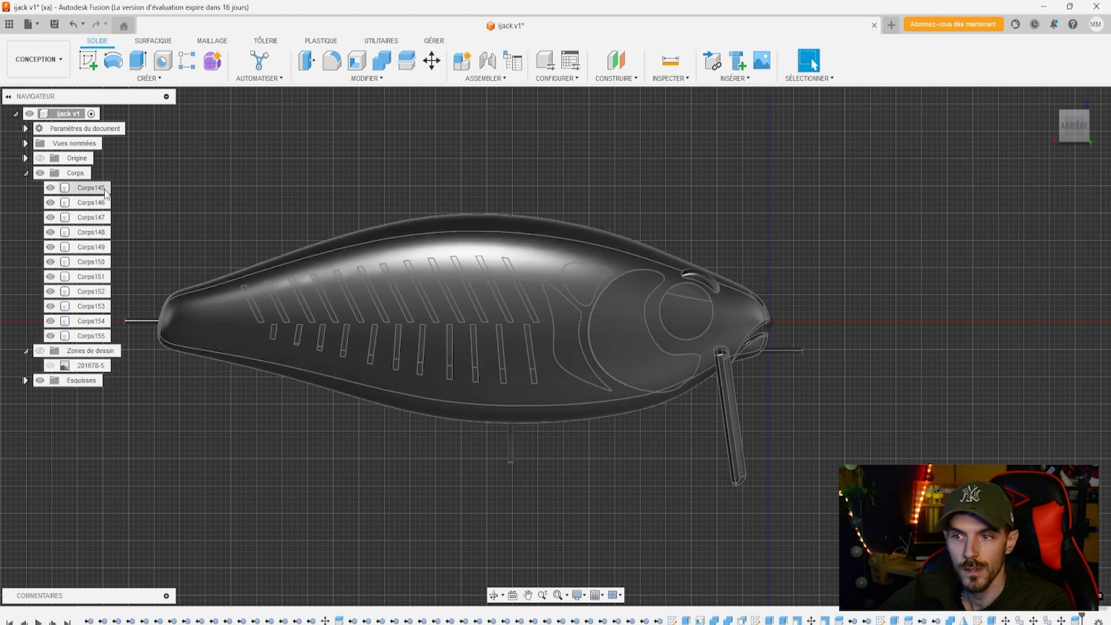
Hide the two large half bodies Corps154 and Corps155
click(92, 336)
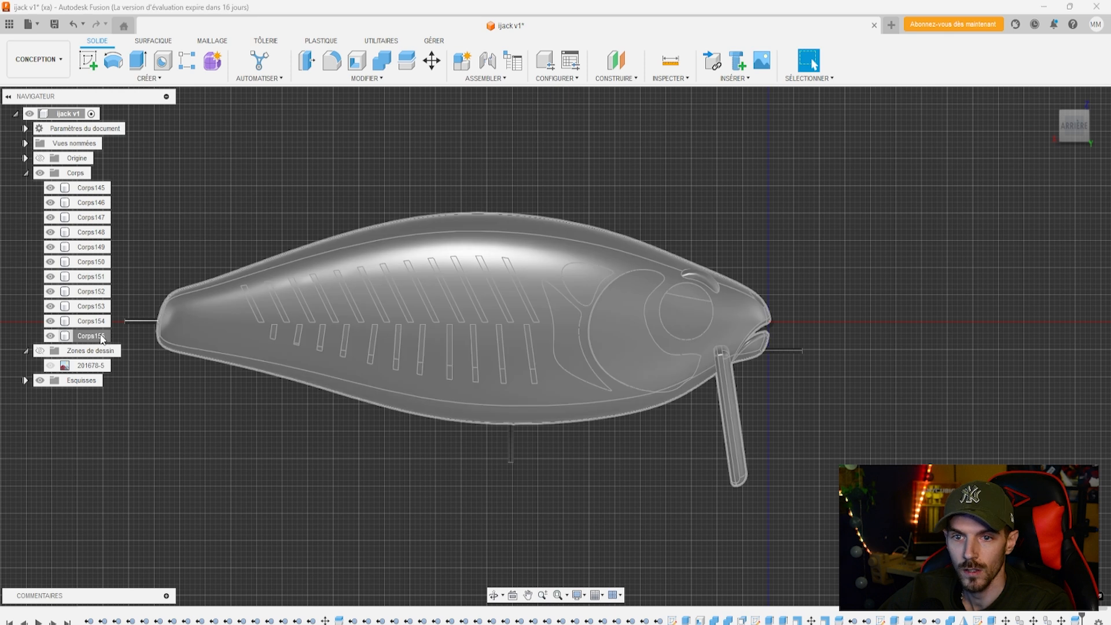
click(94, 323)
click(50, 321)
click(50, 336)
Remove the rods and leftover split pieces, bodies Corps145 through Corps153
ctrl+click(90, 308)
shift+click(103, 190)
click(126, 298)
click(97, 307)
shift+click(97, 188)
right_click(97, 188)
click(137, 352)
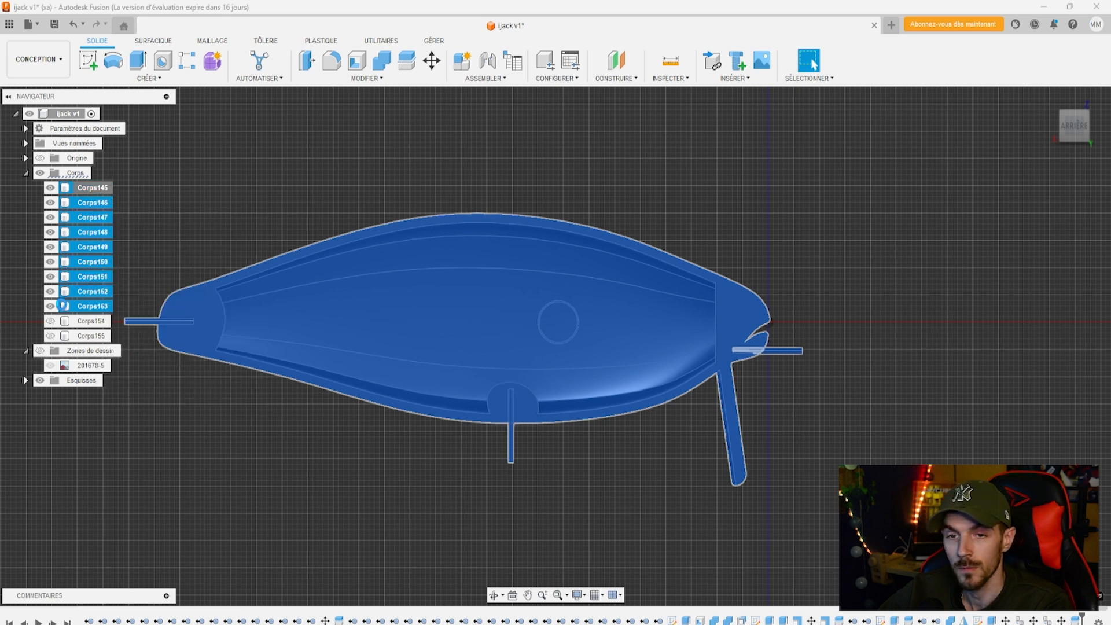
Show the two remaining halves, Corps155 and Corps154, viewing the lure obliquely from its end
click(50, 202)
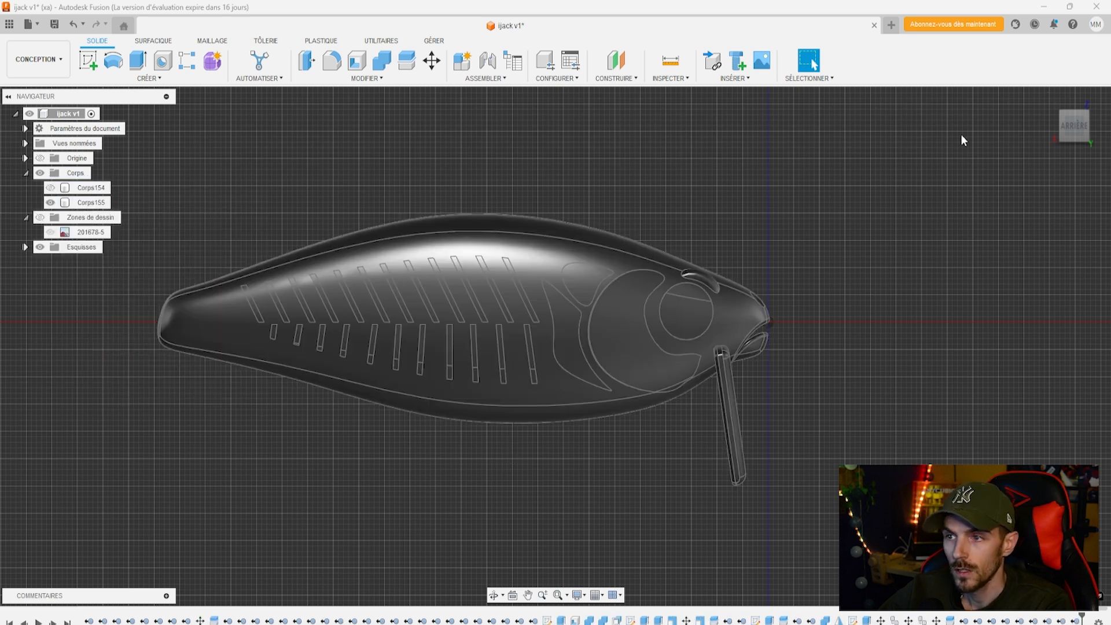
click(1070, 129)
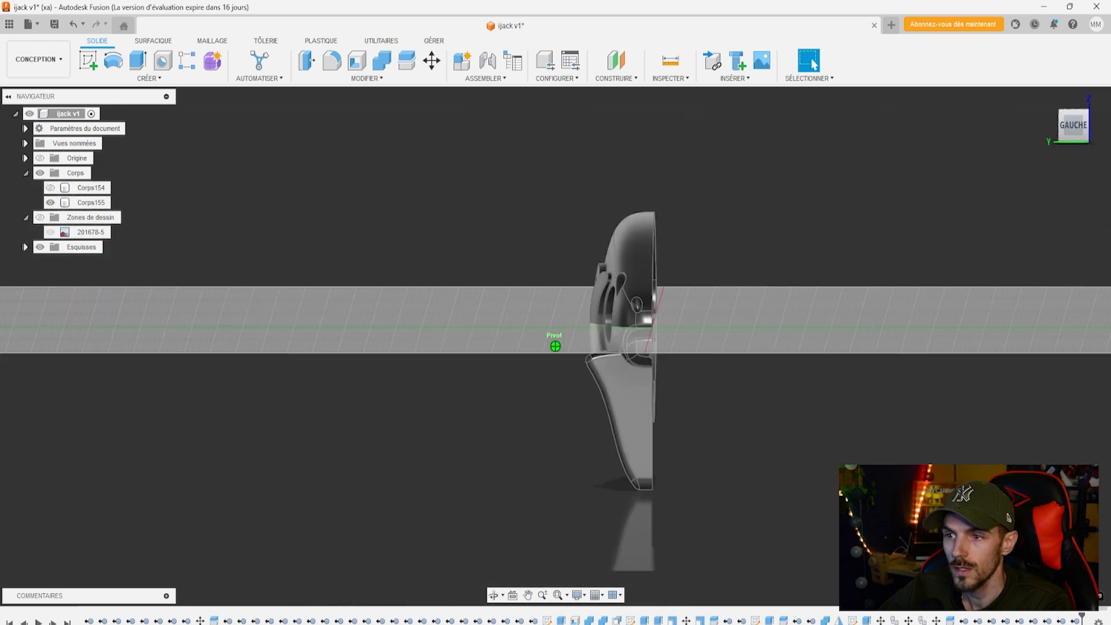
drag(1070, 129, 1054, 134)
click(50, 188)
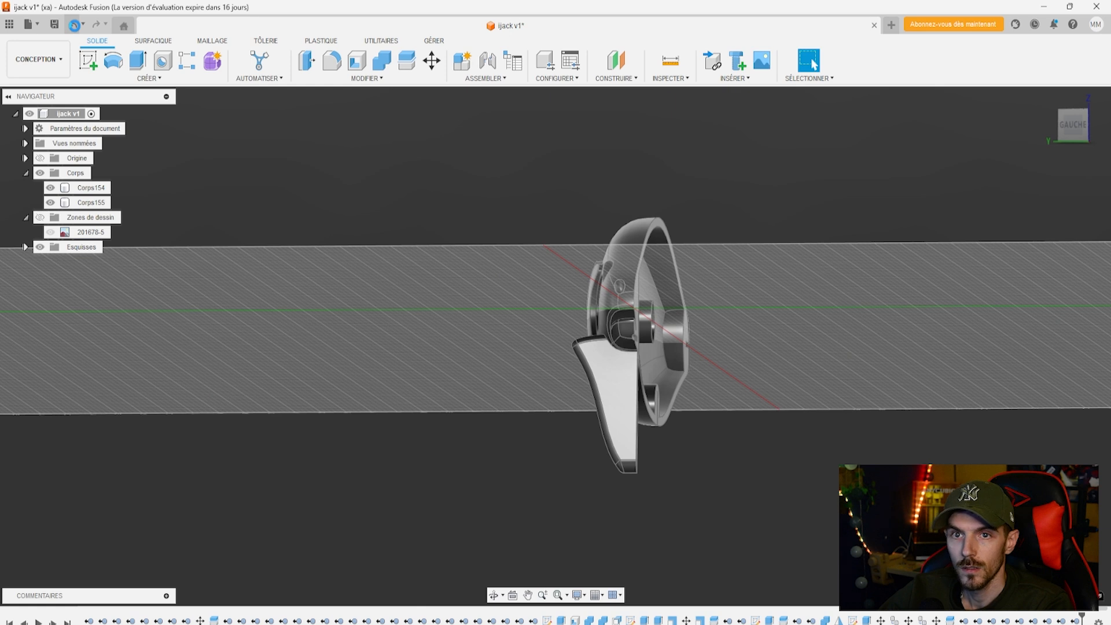
Undo the removal of bodies Corps145 through Corps153
click(74, 26)
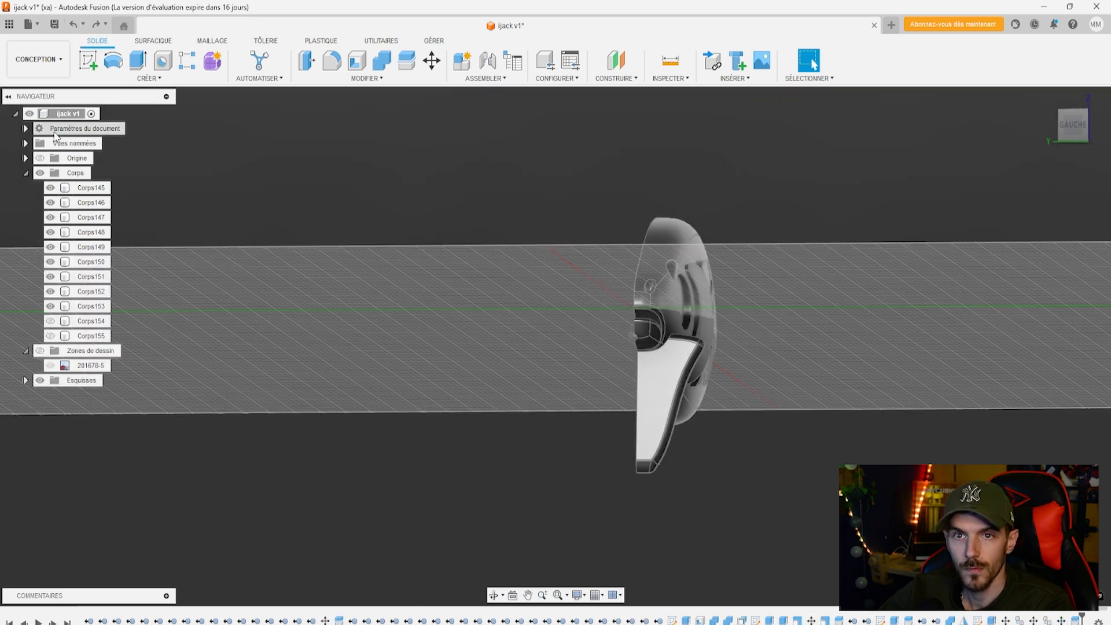
click(95, 24)
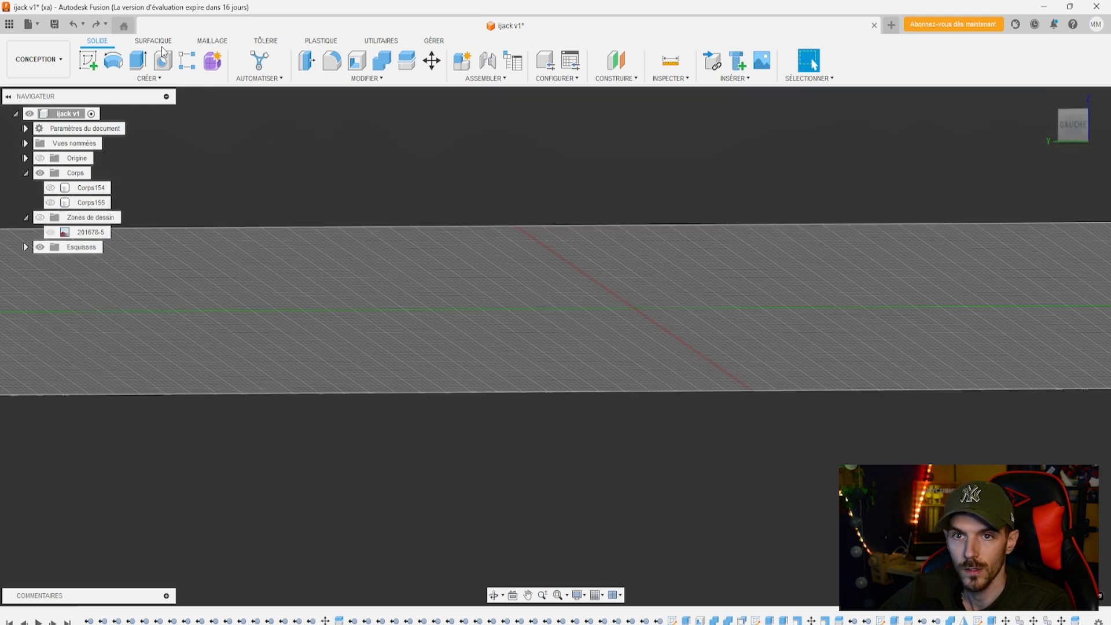
click(73, 26)
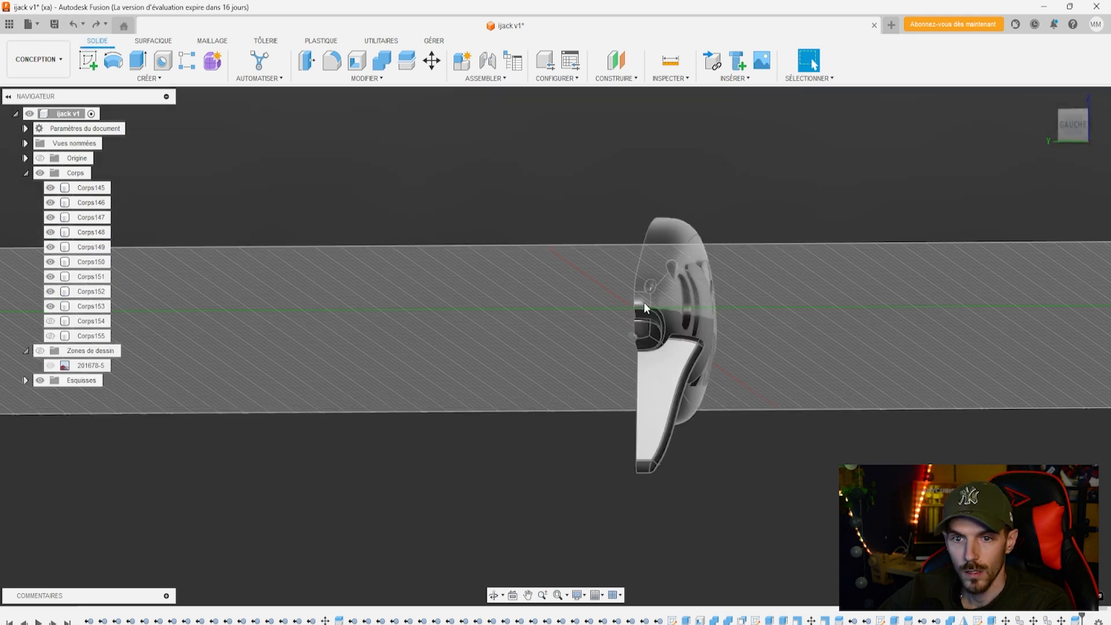
Show body Corps154 and hide the two lure halves, Corps152 and Corps155
click(51, 336)
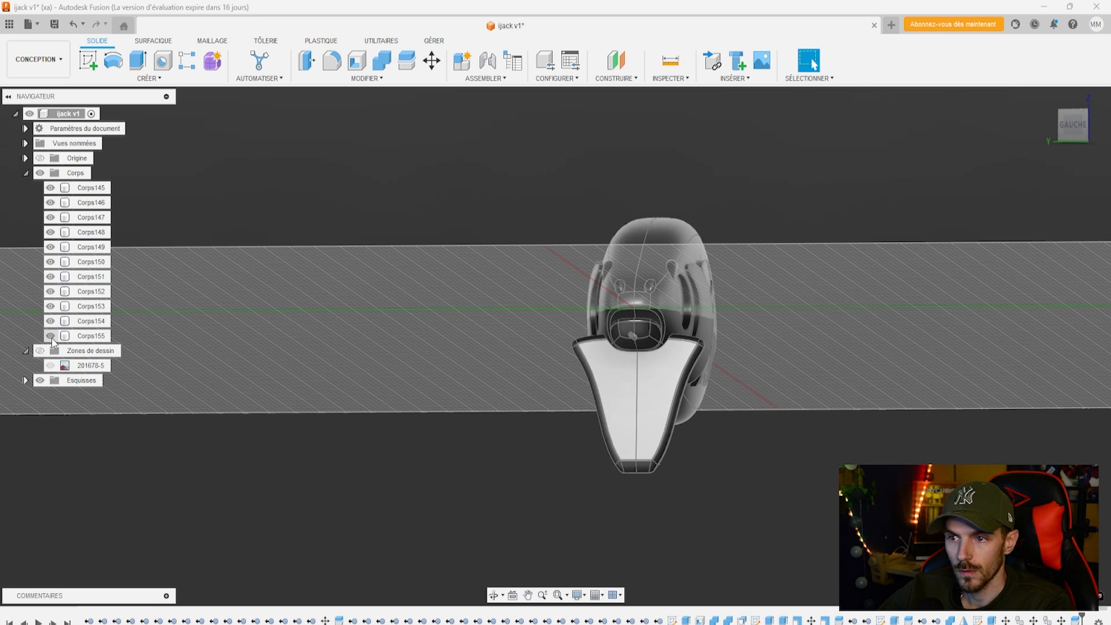
click(51, 336)
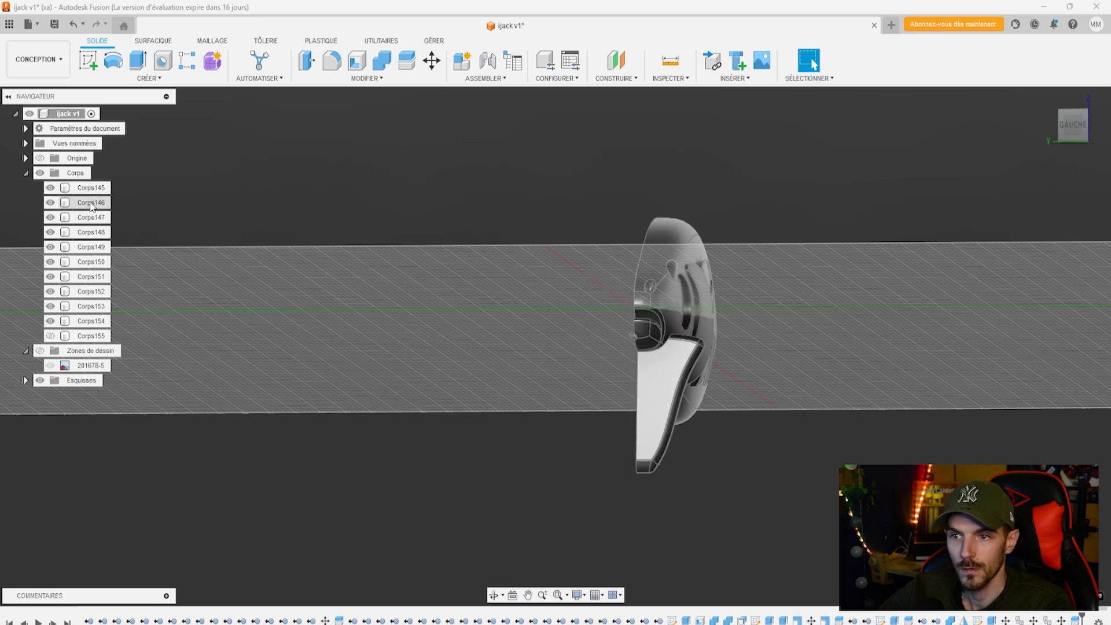
click(50, 291)
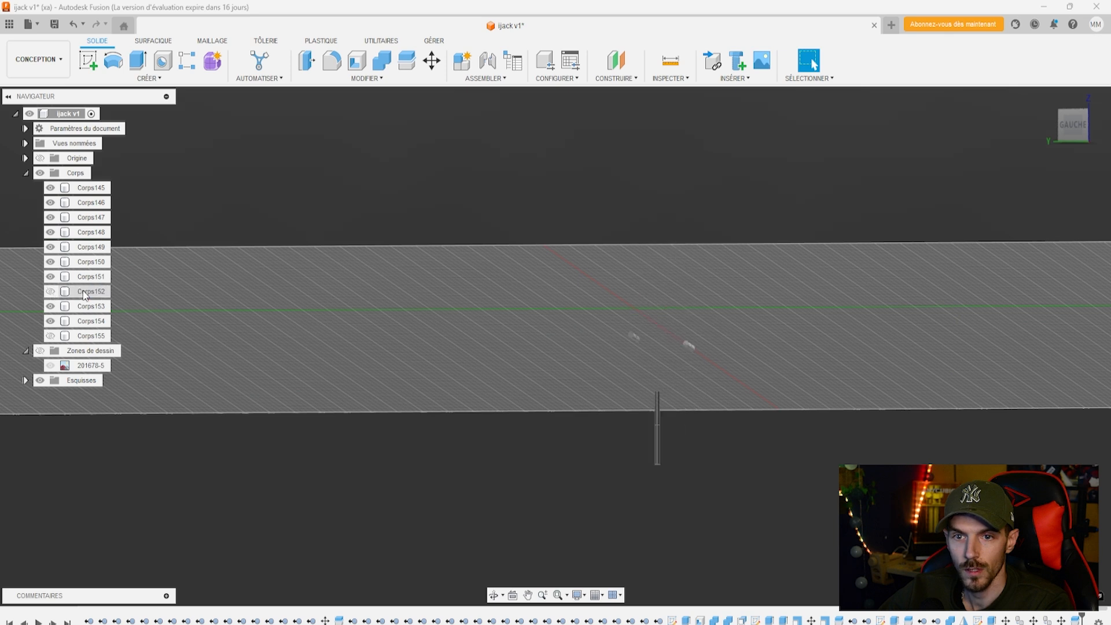
Reorder Corps152 next to Corps155 in the body list and remove bodies Corps145 through Corps151, Corps153 and Corps154
drag(88, 333, 90, 331)
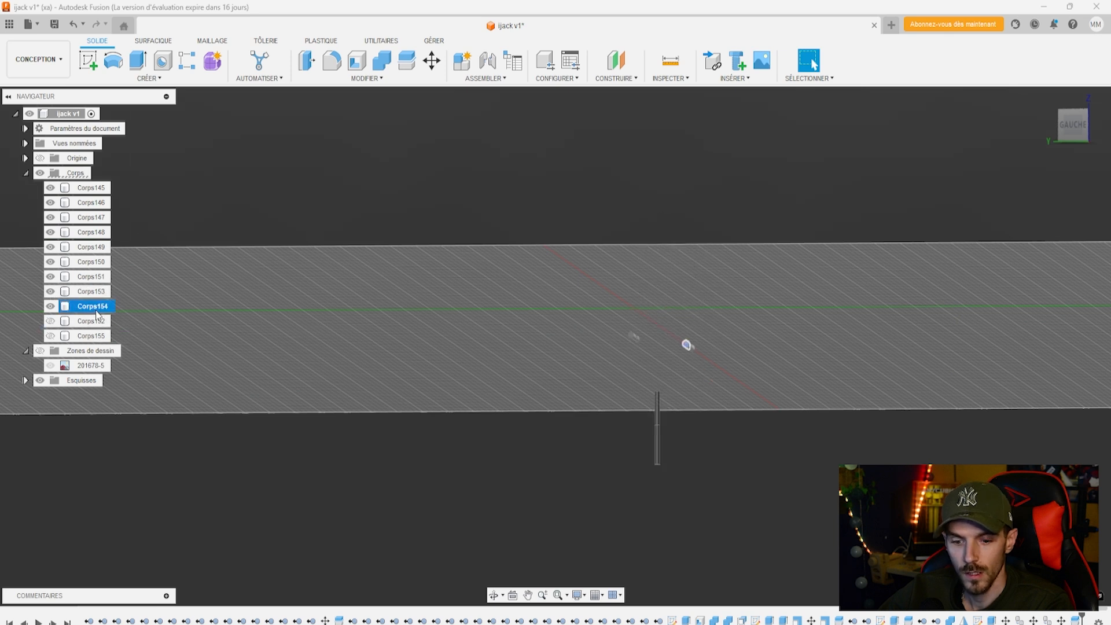
shift+click(90, 188)
right_click(88, 190)
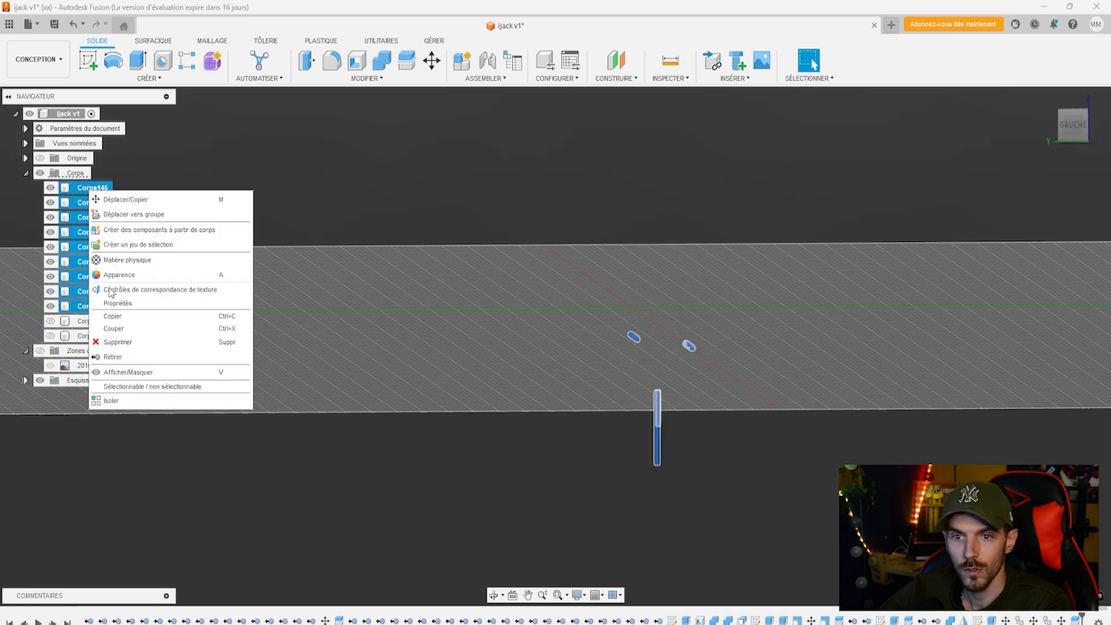
click(114, 357)
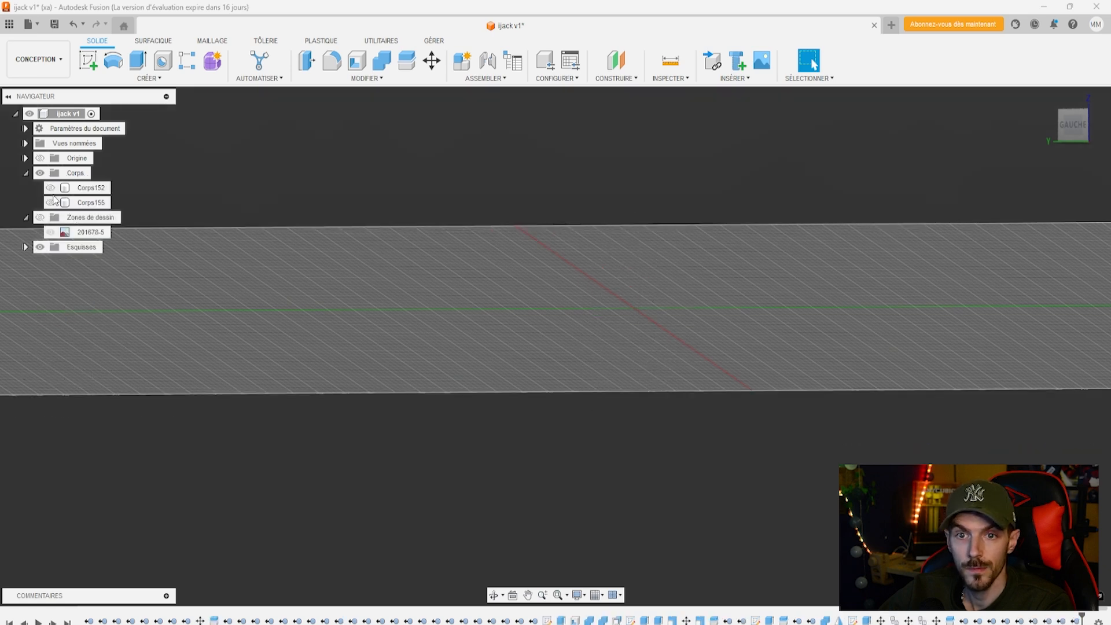
Show both lure halves, Corps152 and Corps155, and view the wire hole at the tail end up close
click(50, 187)
click(51, 203)
mouse_move(1081, 128)
mouse_down()
mouse_move(995, 188)
mouse_move(915, 217)
mouse_up()
shift+middle_drag(628, 498, 634, 322)
scroll(429, 311, down, 2)
scroll(437, 316, up, 5)
scroll(438, 321, up, 3)
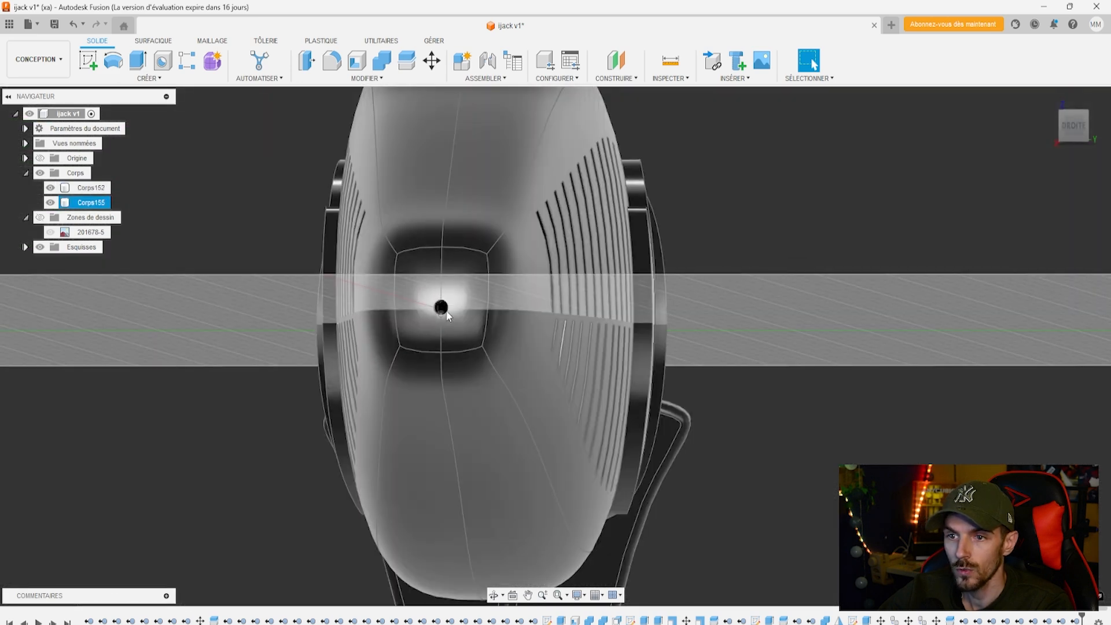
Examine the wire holes at the tail, belly and nose, ending with a front view of the whole lure
click(1072, 132)
drag(1072, 135, 1073, 137)
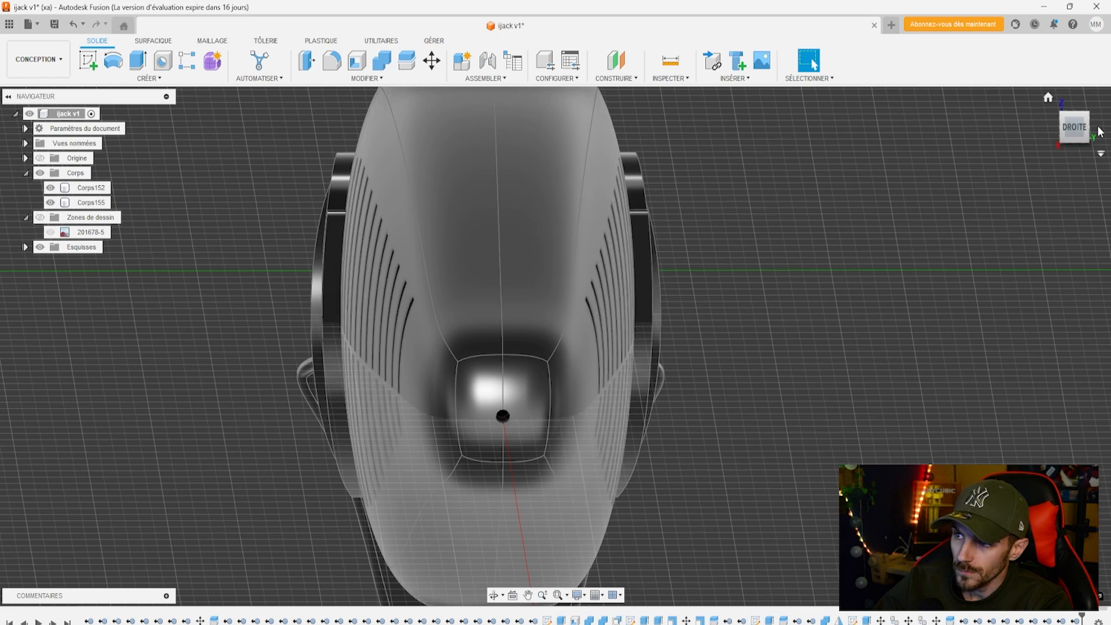
drag(1078, 131, 1045, 102)
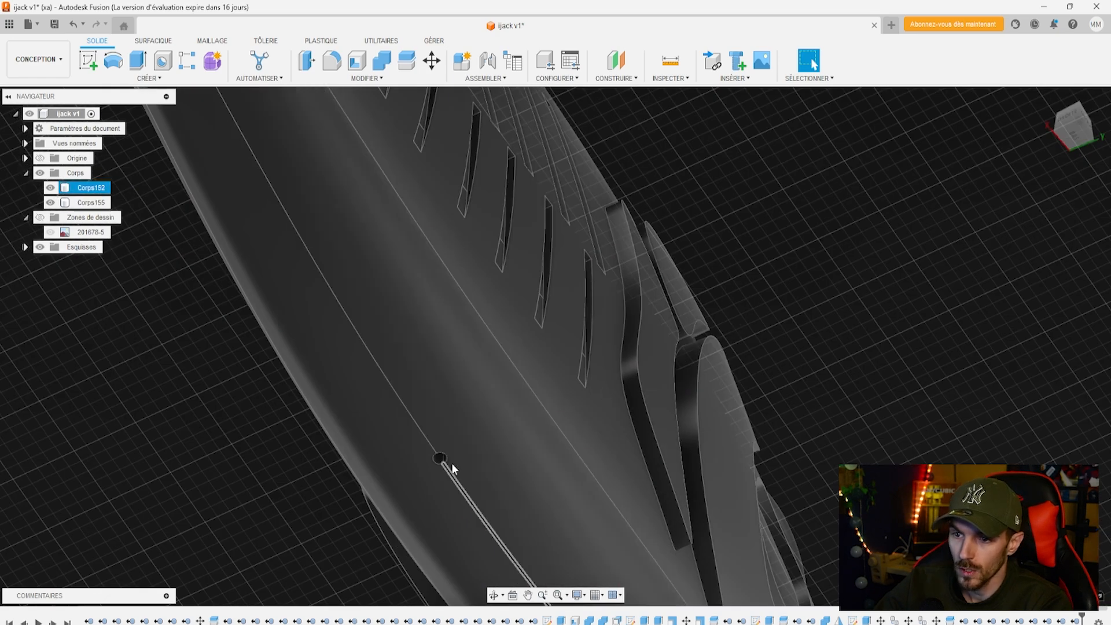
scroll(758, 346, down, 5)
shift+middle_drag(554, 342, 871, 426)
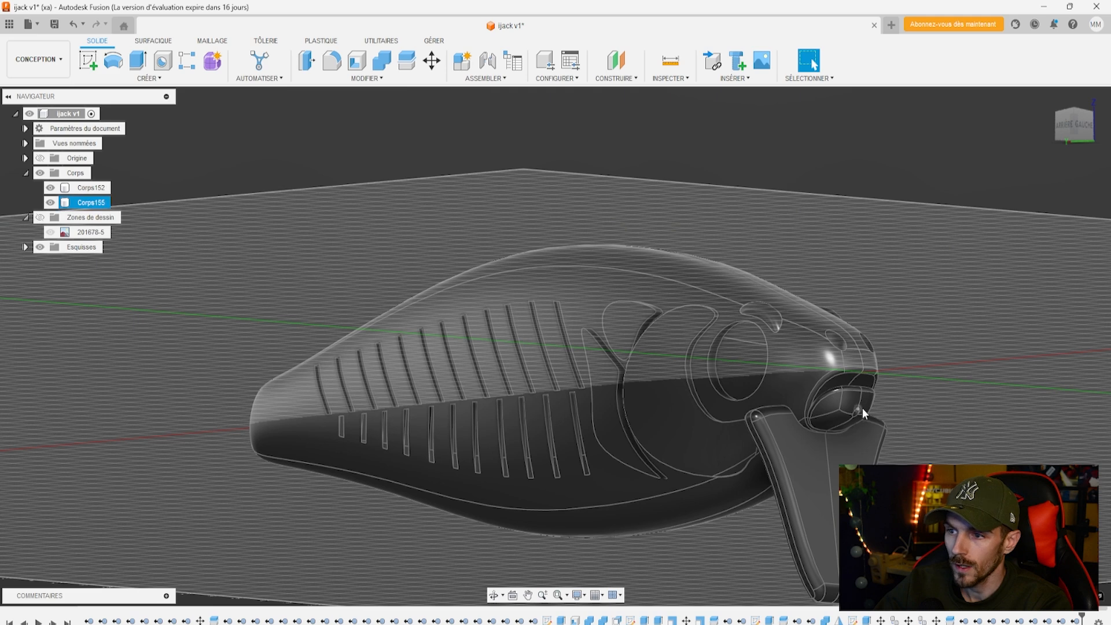
drag(1081, 139, 1108, 149)
scroll(773, 424, down, 5)
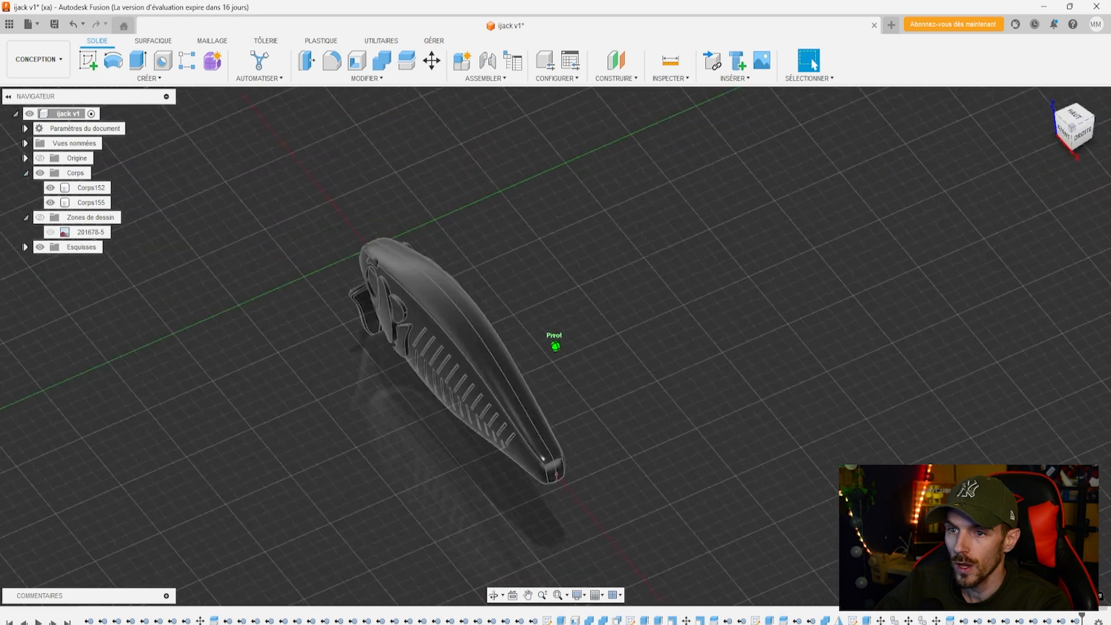
click(1068, 132)
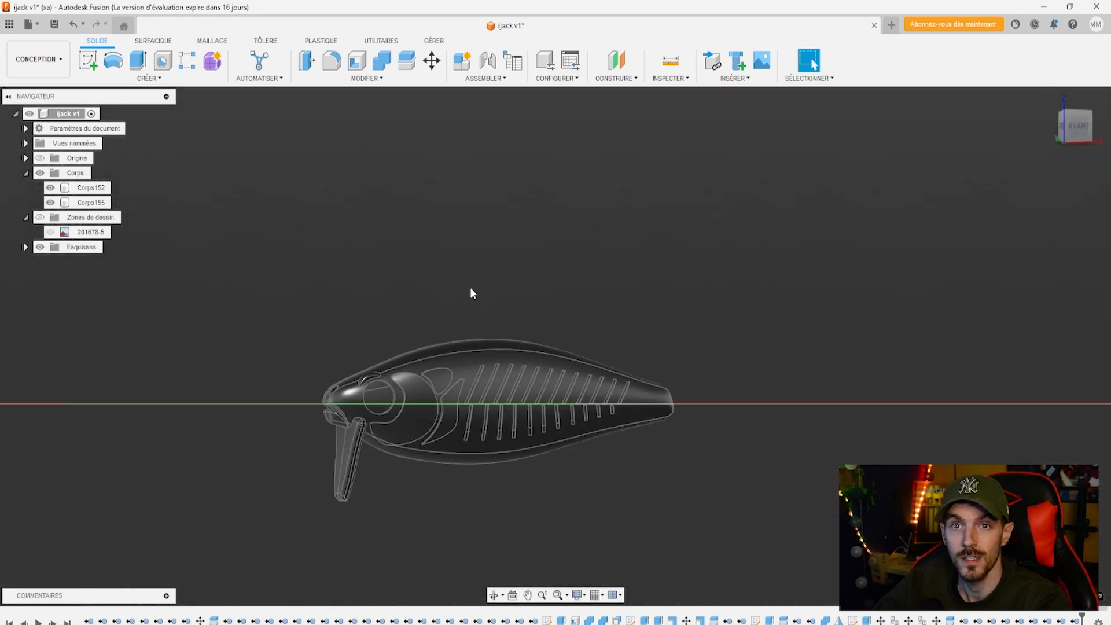